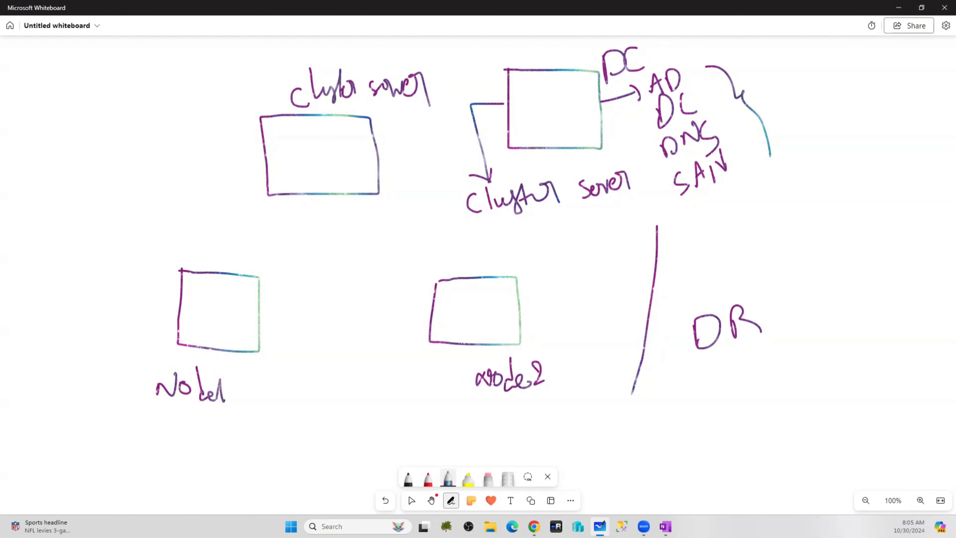
# Handwrite the first two arrowed entries, RG and VNet, at the board's top-left
pyautogui.moveTo(23, 75); pyautogui.dragTo(46, 67)
pyautogui.moveTo(39, 62)
pyautogui.mouseDown()
pyautogui.moveTo(40, 80)
pyautogui.moveTo(51, 69)
pyautogui.moveTo(87, 74)
pyautogui.mouseUp()
pyautogui.moveTo(31, 110)
pyautogui.mouseDown()
pyautogui.moveTo(53, 96)
pyautogui.moveTo(60, 110)
pyautogui.moveTo(80, 86)
pyautogui.moveTo(113, 101)
pyautogui.moveTo(126, 90)
pyautogui.mouseUp()
pyautogui.moveTo(129, 69); pyautogui.dragTo(135, 99)
pyautogui.moveTo(119, 86); pyautogui.dragTo(149, 73)
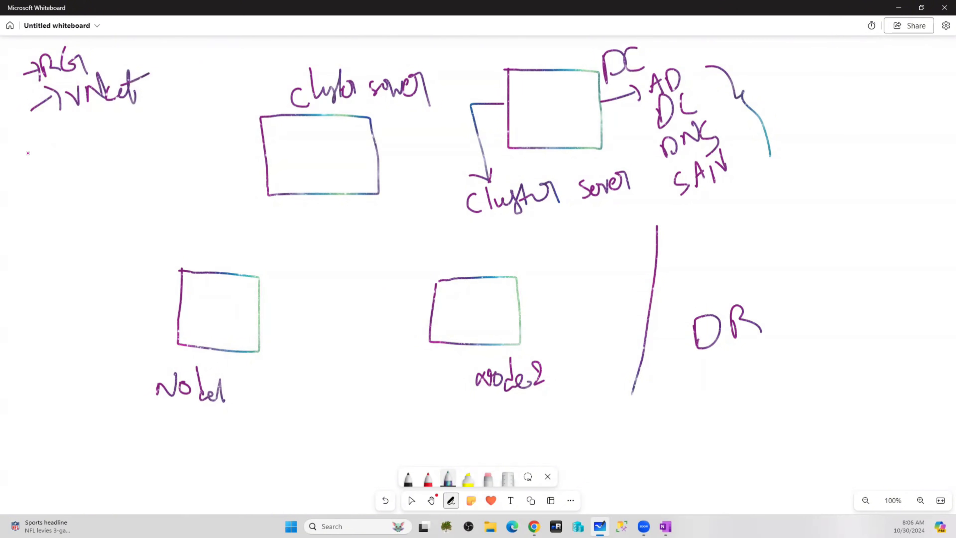
# Add the arrowed entries vm and SAN below VNet
pyautogui.moveTo(18, 160); pyautogui.dragTo(38, 150)
pyautogui.moveTo(32, 138)
pyautogui.mouseDown()
pyautogui.moveTo(46, 162)
pyautogui.moveTo(75, 132)
pyautogui.moveTo(86, 147)
pyautogui.moveTo(95, 125)
pyautogui.moveTo(106, 144)
pyautogui.mouseUp()
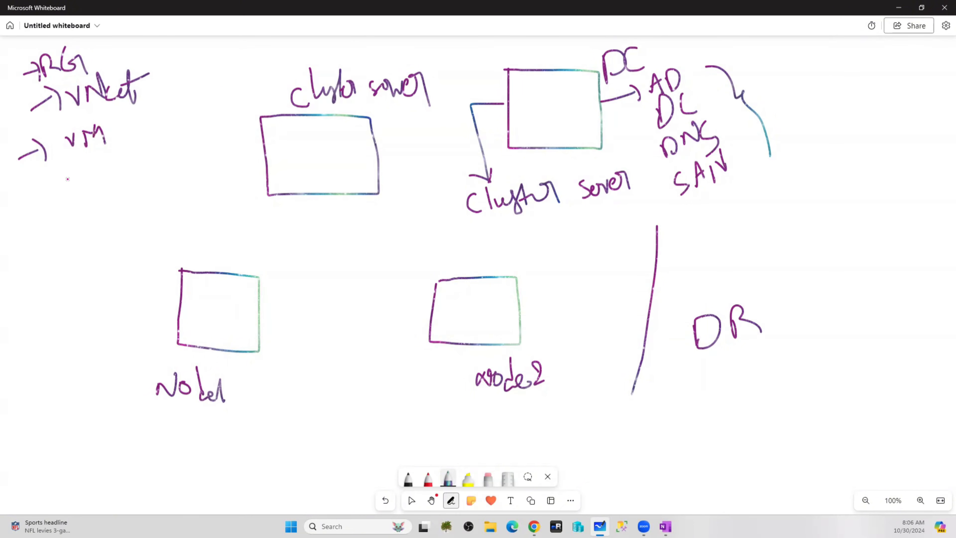
pyautogui.moveTo(35, 196); pyautogui.dragTo(67, 185)
pyautogui.moveTo(54, 178)
pyautogui.mouseDown()
pyautogui.moveTo(73, 187)
pyautogui.moveTo(76, 202)
pyautogui.mouseUp()
pyautogui.moveTo(107, 162); pyautogui.dragTo(115, 187)
pyautogui.moveTo(91, 179)
pyautogui.mouseDown()
pyautogui.moveTo(115, 185)
pyautogui.moveTo(96, 206)
pyautogui.mouseUp()
pyautogui.moveTo(126, 183)
pyautogui.mouseDown()
pyautogui.moveTo(136, 189)
pyautogui.moveTo(133, 180)
pyautogui.mouseUp()
pyautogui.moveTo(145, 187)
pyautogui.mouseDown()
pyautogui.moveTo(148, 170)
pyautogui.moveTo(164, 186)
pyautogui.mouseUp()
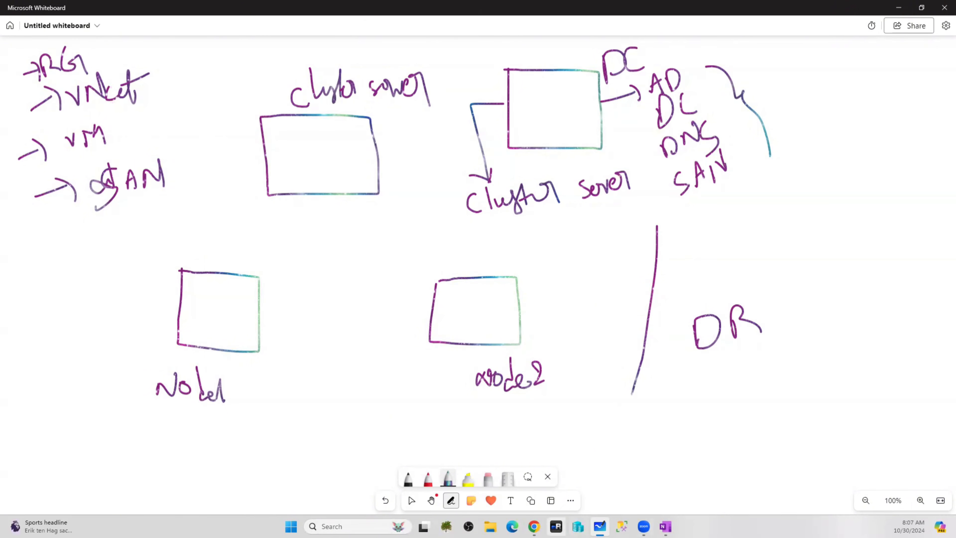
# Switch to the Azure portal and start a new Azure virtual machine from the Virtual machines list
pyautogui.click(534, 526)
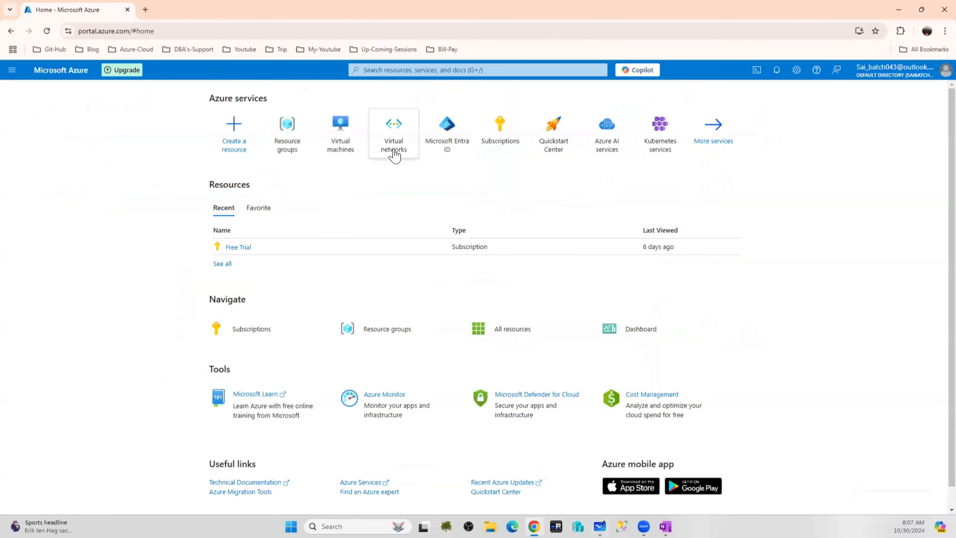
pyautogui.click(285, 130)
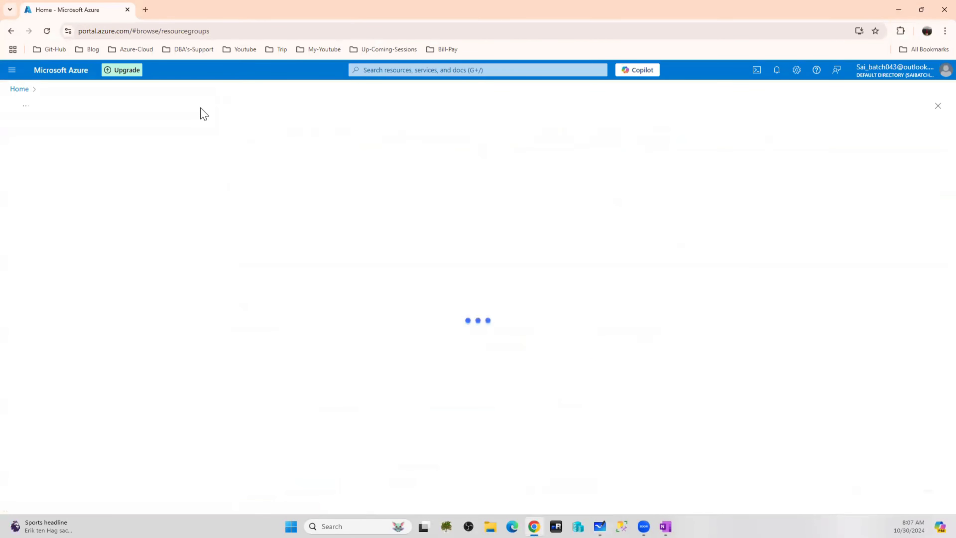
pyautogui.click(53, 70)
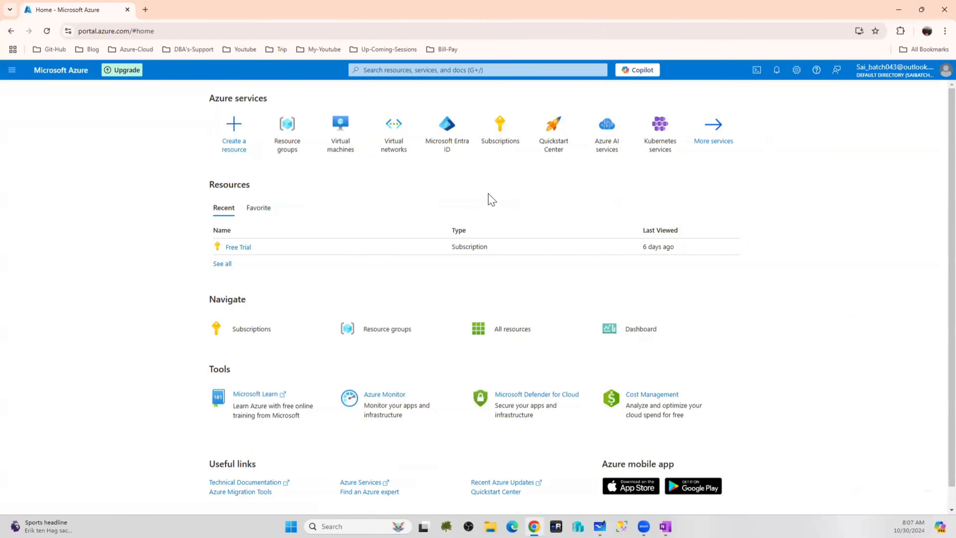
pyautogui.click(342, 132)
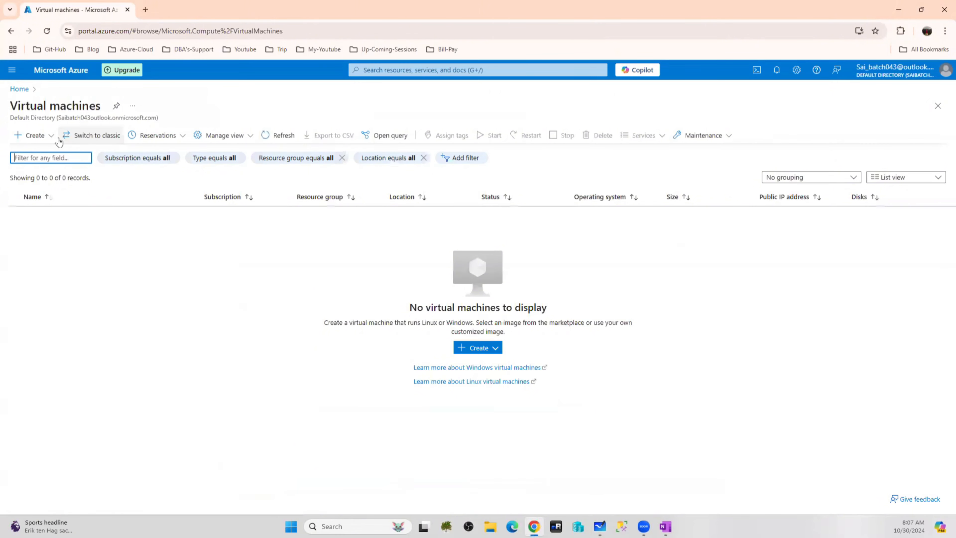
pyautogui.click(34, 135)
pyautogui.click(54, 158)
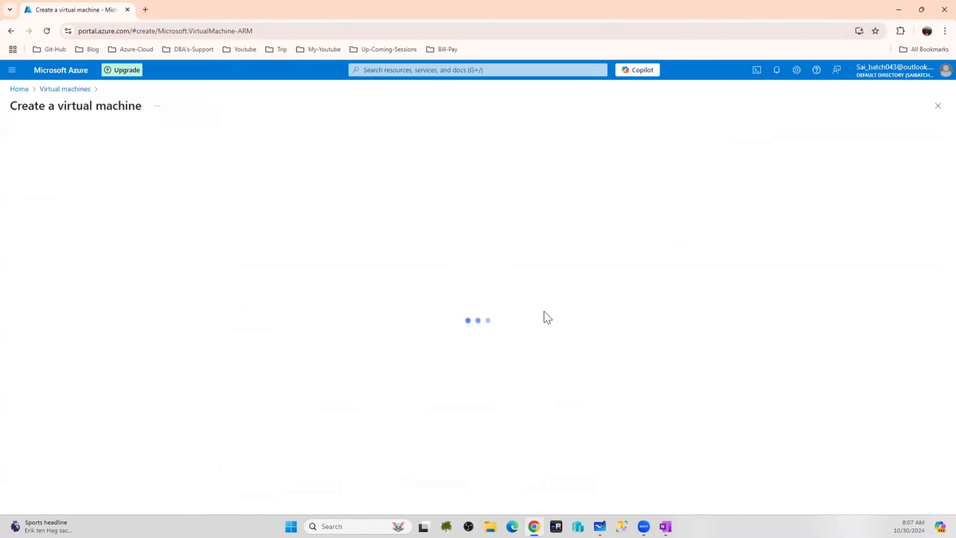
pyautogui.scroll(-3, 310, 314)
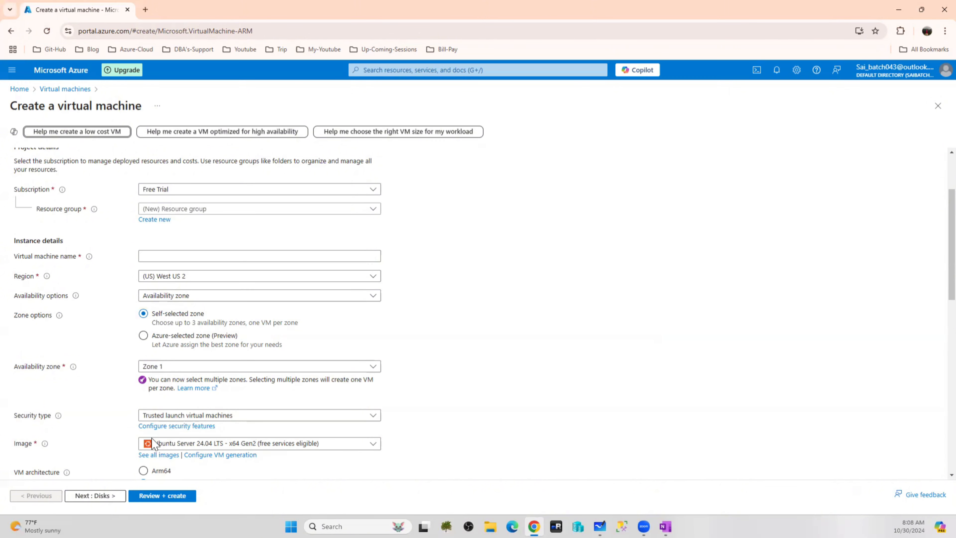
# Set the region to (US) East US and the image to Windows Server 2016 Datacenter
pyautogui.click(190, 280)
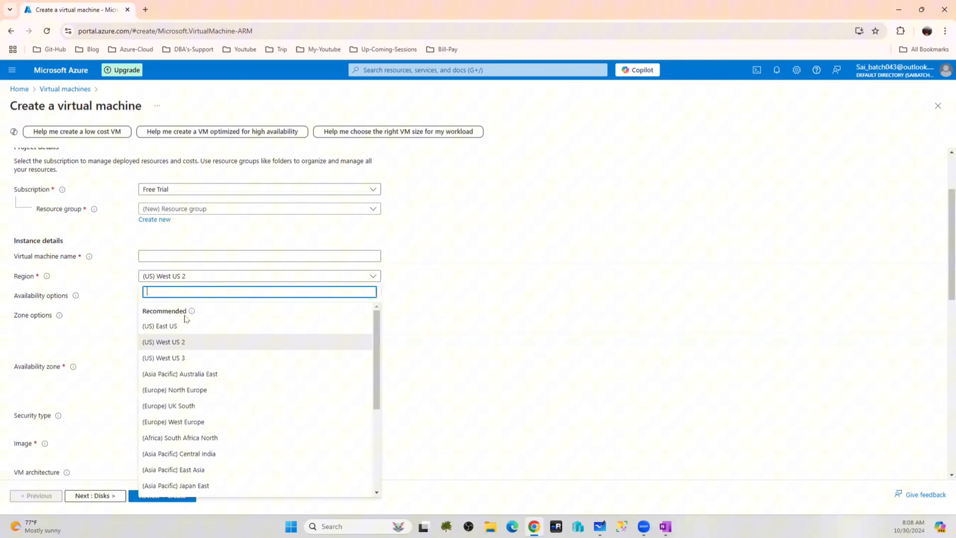
pyautogui.click(170, 325)
pyautogui.scroll(-4, 456, 352)
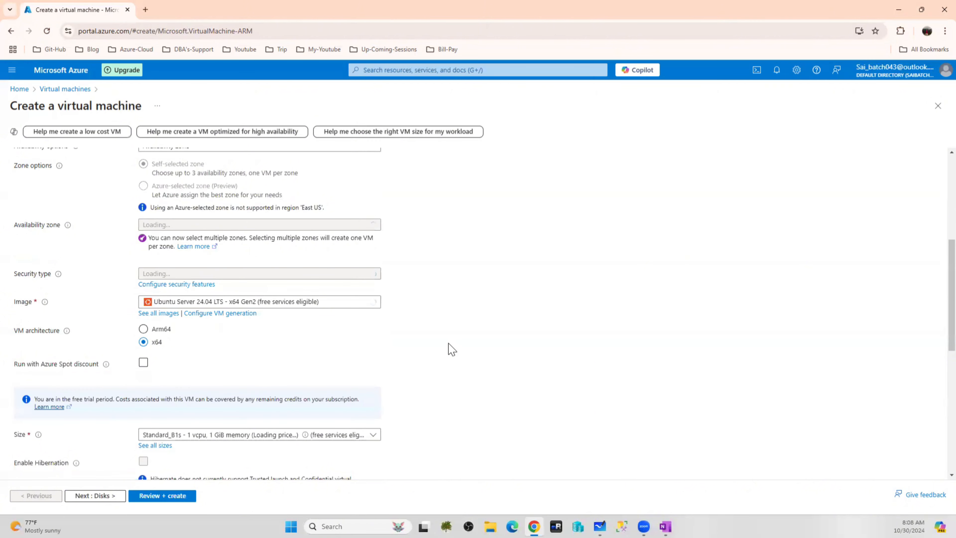
pyautogui.click(292, 303)
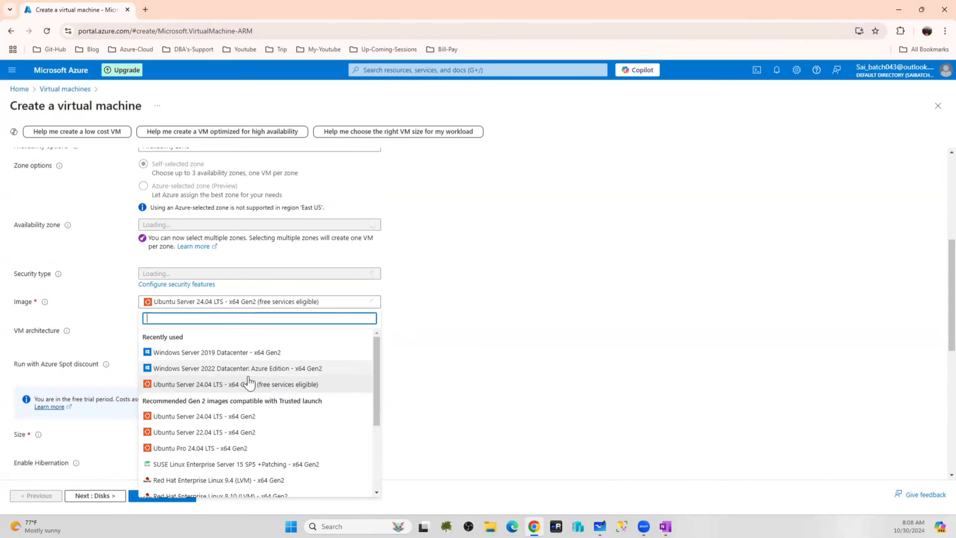
pyautogui.scroll(-3, 260, 395)
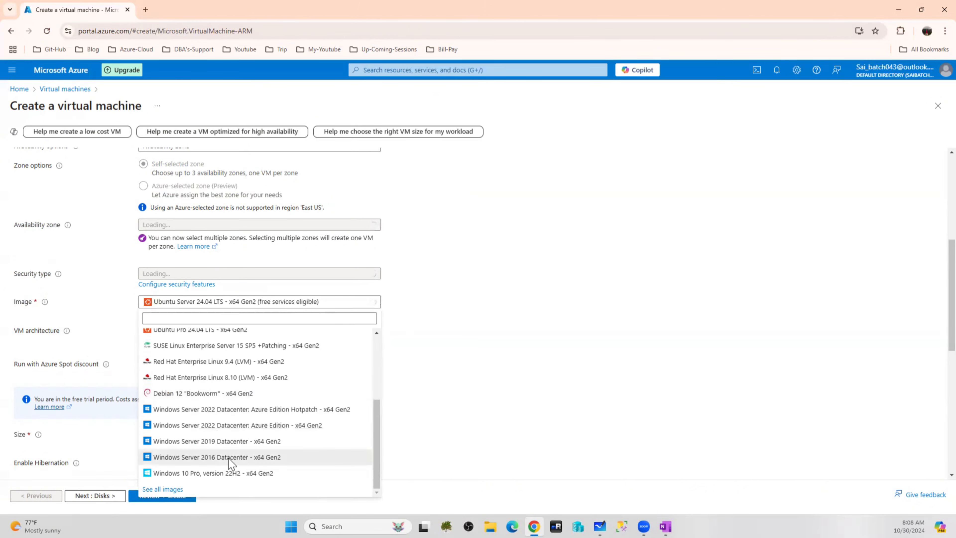
pyautogui.click(227, 458)
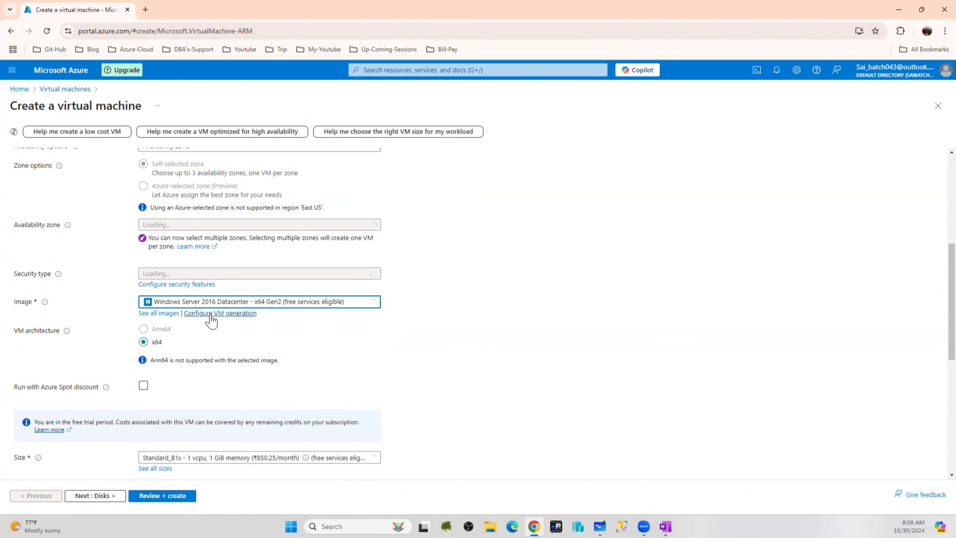
# Remove Zone 1 from the availability zones and check the VM size list without changing it
pyautogui.scroll(3, 268, 344)
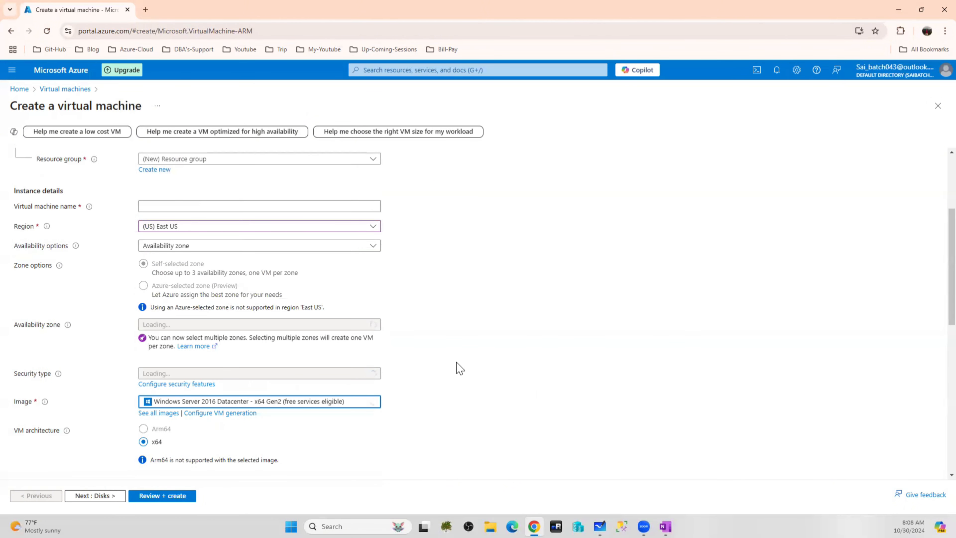
pyautogui.scroll(-3, 460, 368)
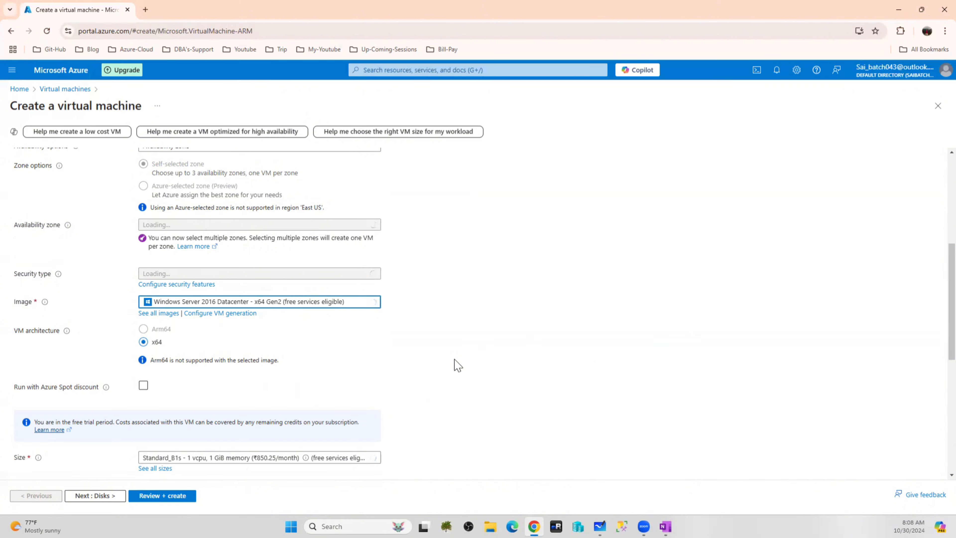
pyautogui.scroll(-5, 457, 365)
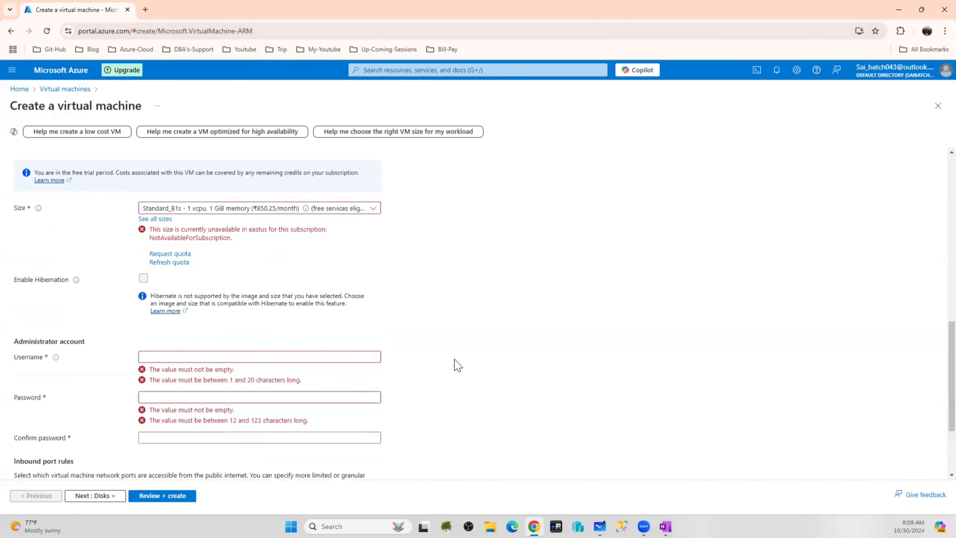
pyautogui.scroll(5, 457, 365)
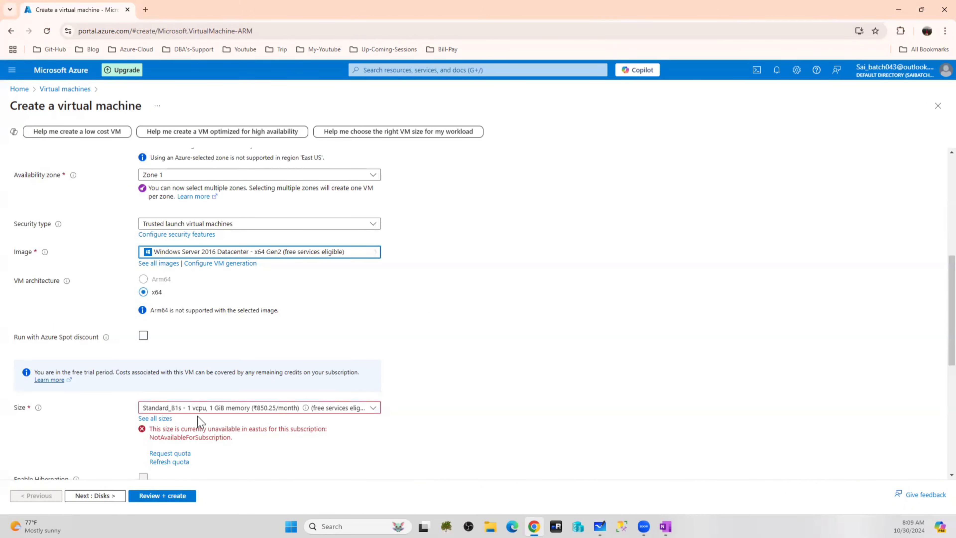
pyautogui.scroll(3, 192, 290)
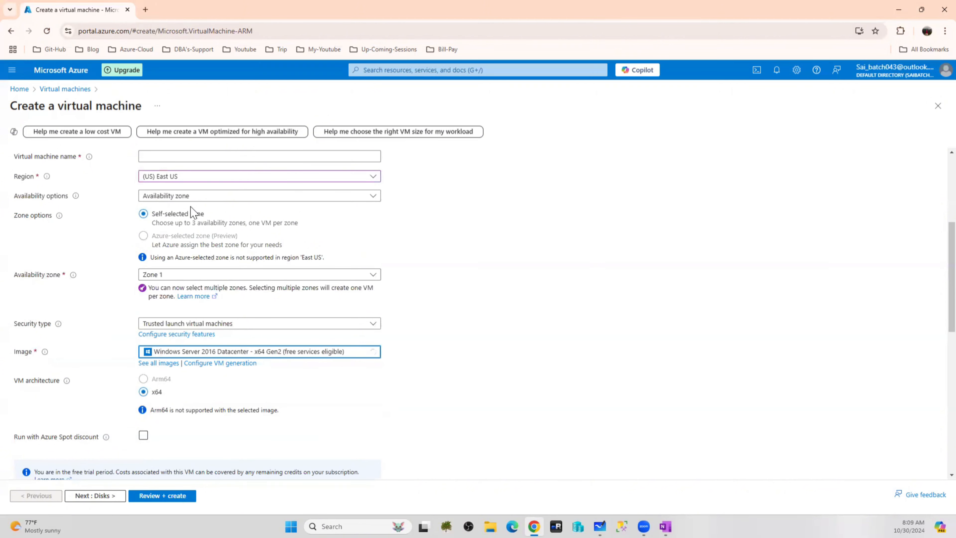
pyautogui.scroll(1, 199, 260)
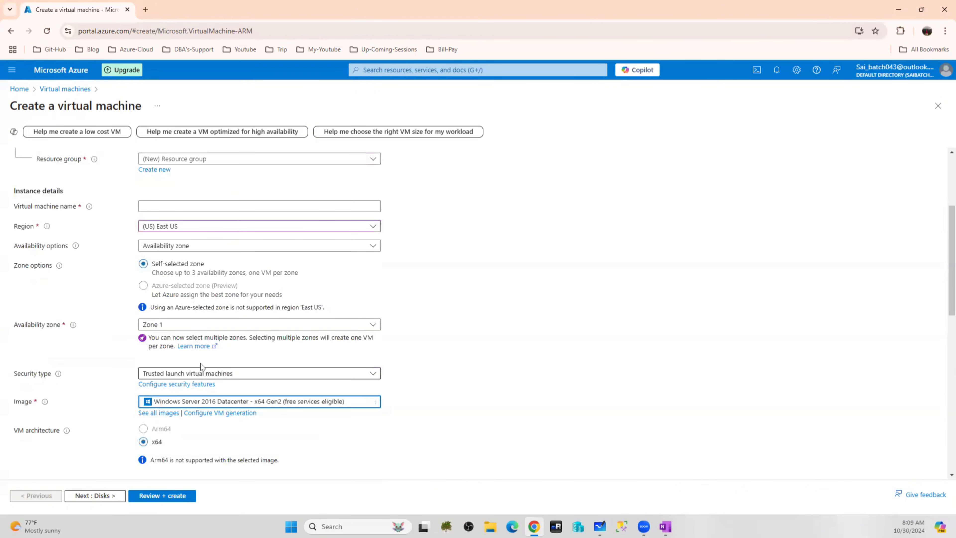
pyautogui.click(207, 324)
pyautogui.click(146, 339)
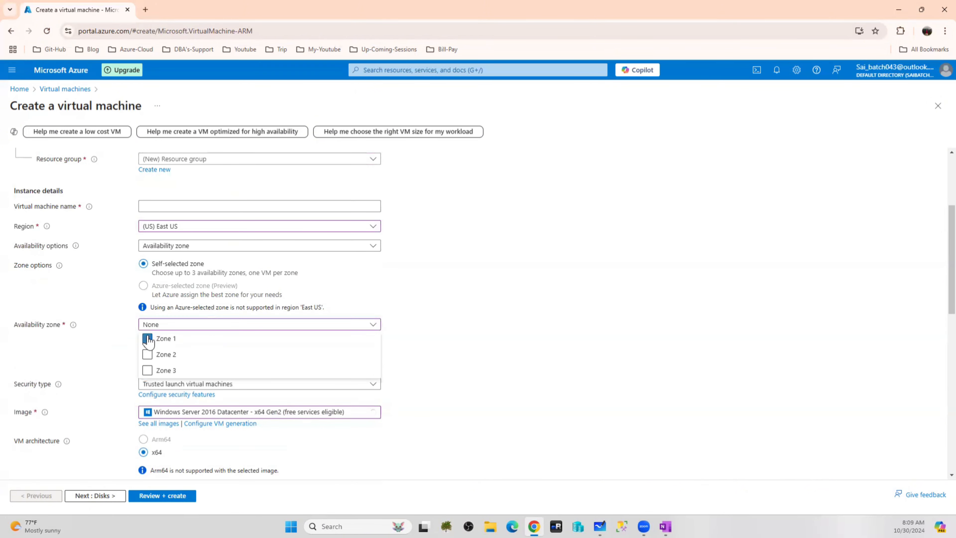
pyautogui.scroll(-5, 407, 352)
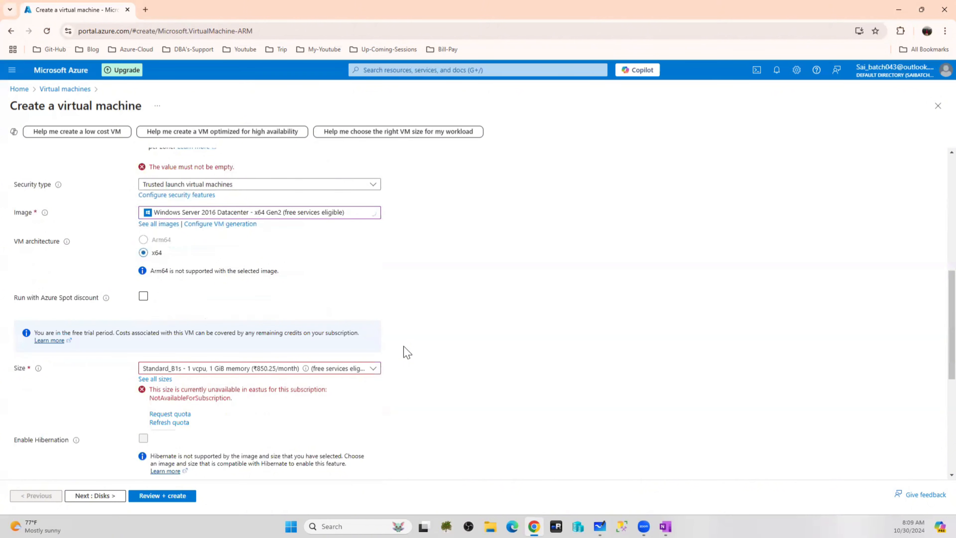
pyautogui.click(322, 371)
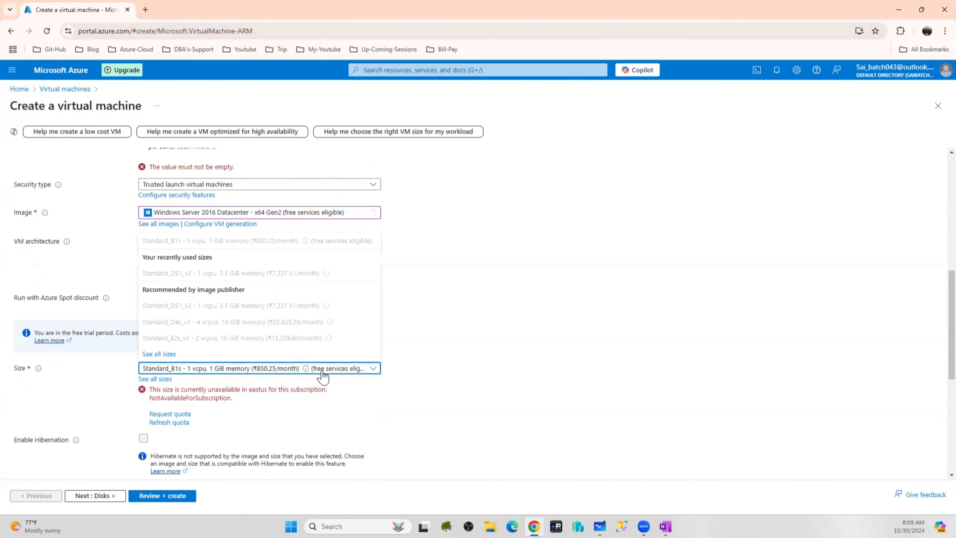
pyautogui.click(527, 281)
# Set the region back to (US) West US 2 and leave the form for the home page
pyautogui.scroll(4, 519, 284)
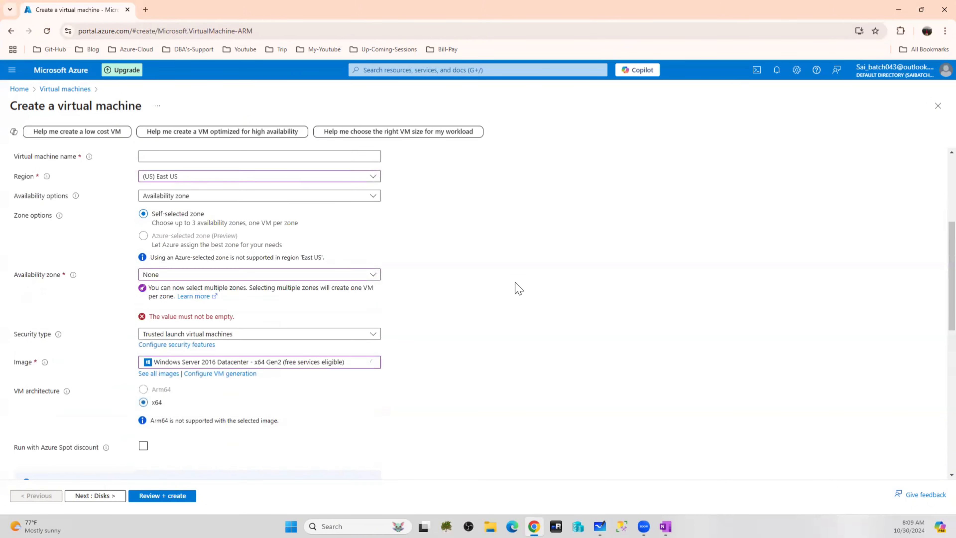
pyautogui.click(180, 184)
pyautogui.click(188, 242)
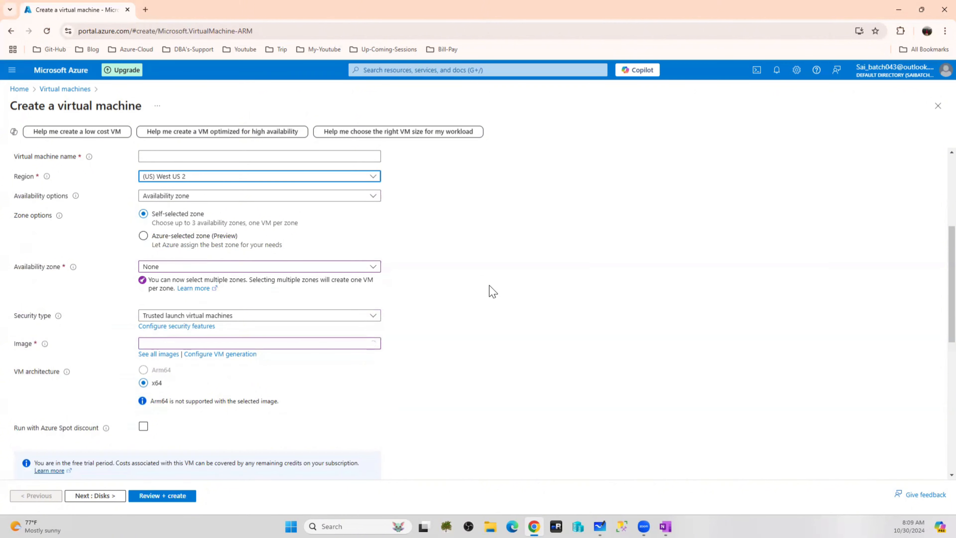
pyautogui.scroll(-4, 493, 293)
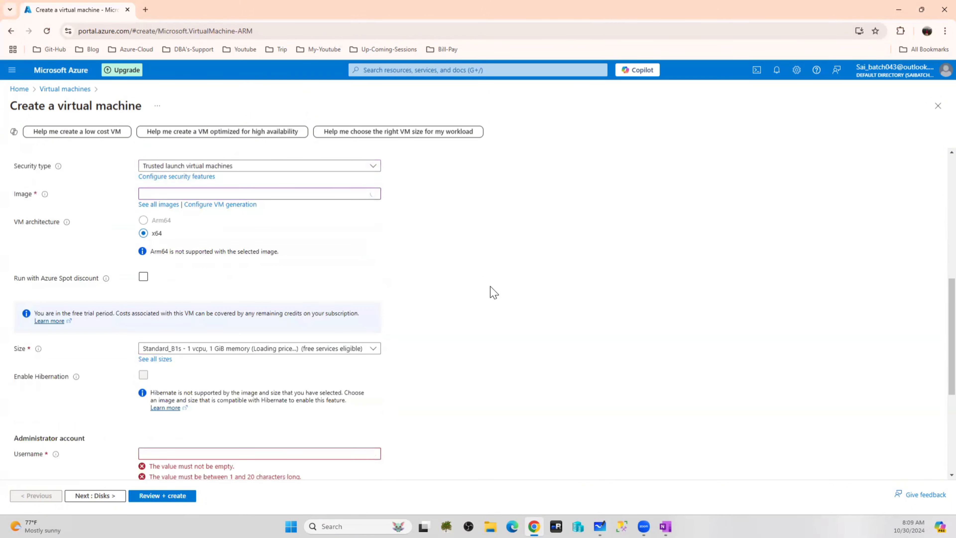
pyautogui.scroll(8, 410, 284)
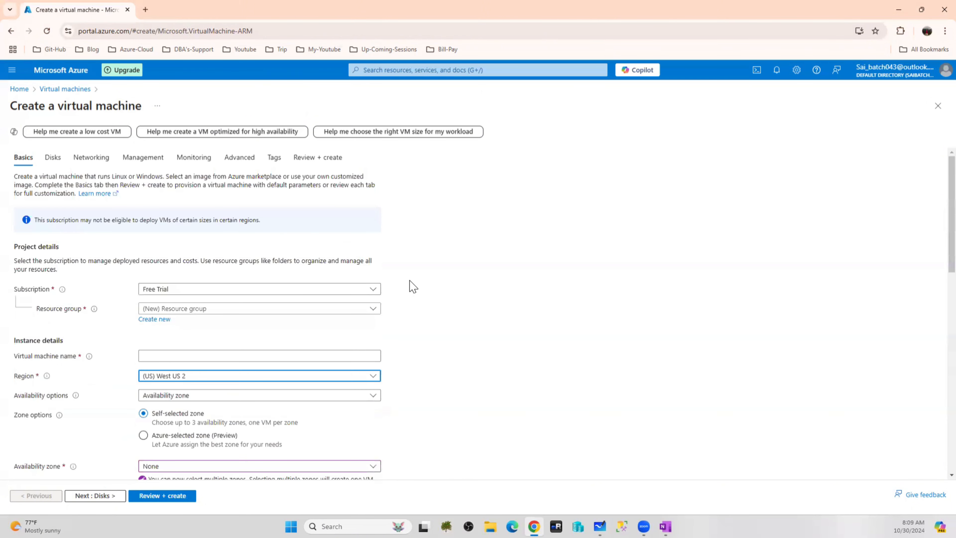
pyautogui.click(19, 89)
# Discard the VM draft and create resource group PrimaryDC-RG in (US) West US 2
pyautogui.click(523, 95)
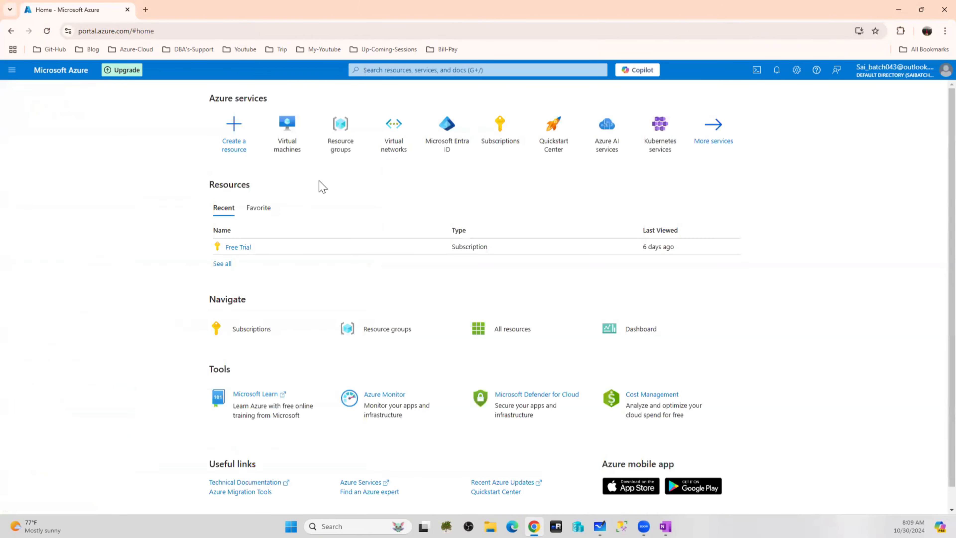
pyautogui.click(349, 139)
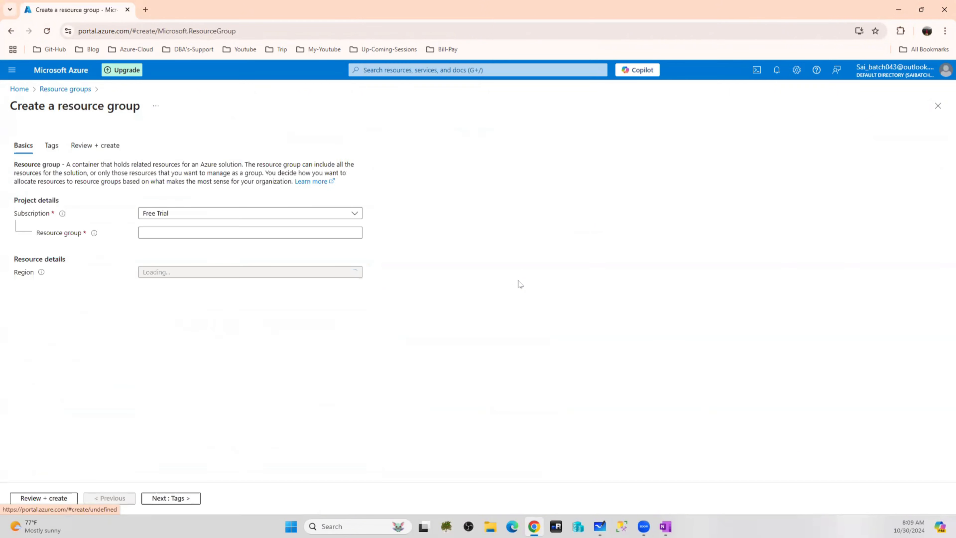
pyautogui.click(184, 235)
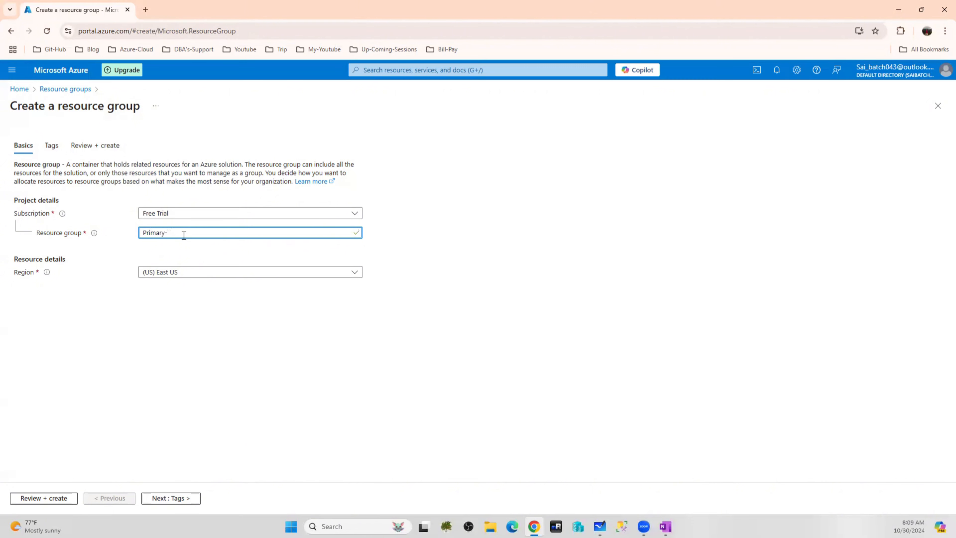
pyautogui.write('RG')
pyautogui.write('DC')
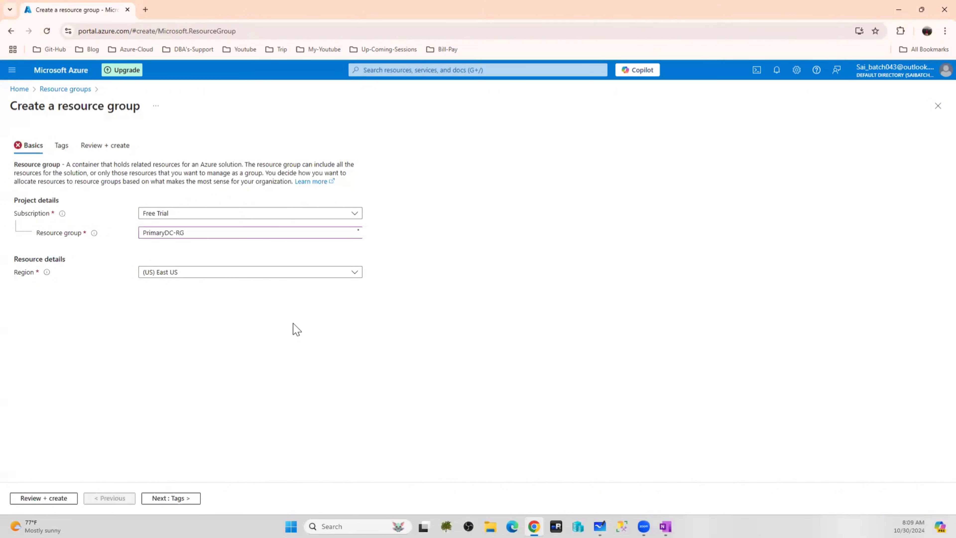
pyautogui.click(179, 272)
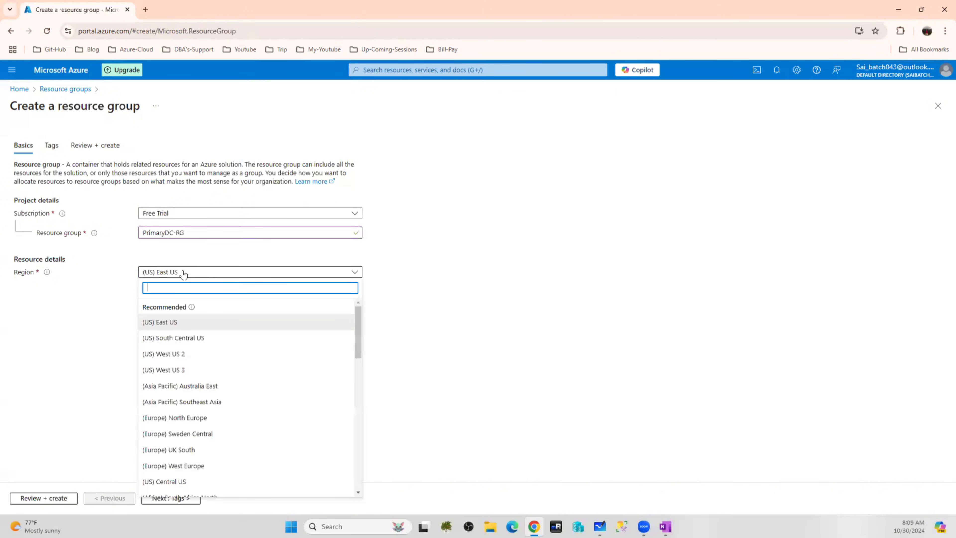
pyautogui.click(187, 356)
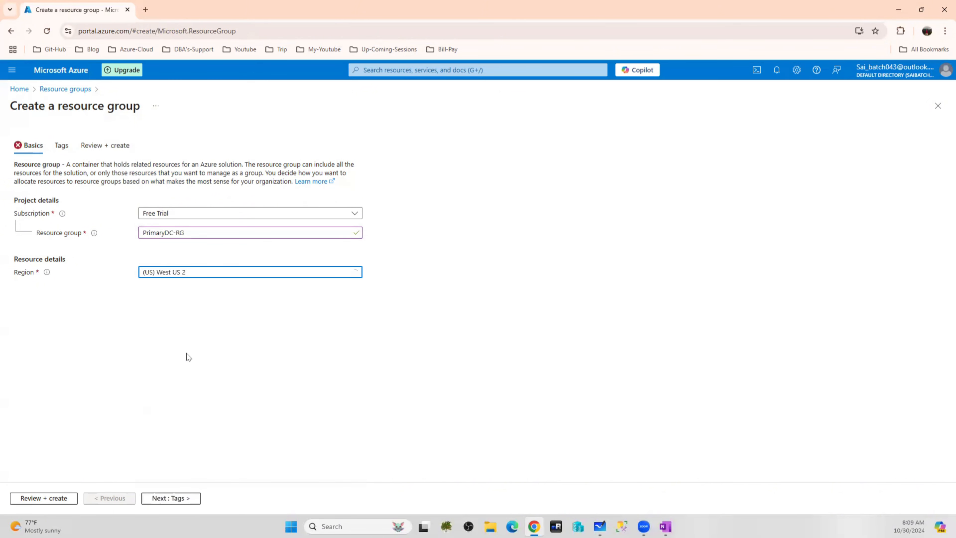
pyautogui.click(47, 498)
pyautogui.click(37, 499)
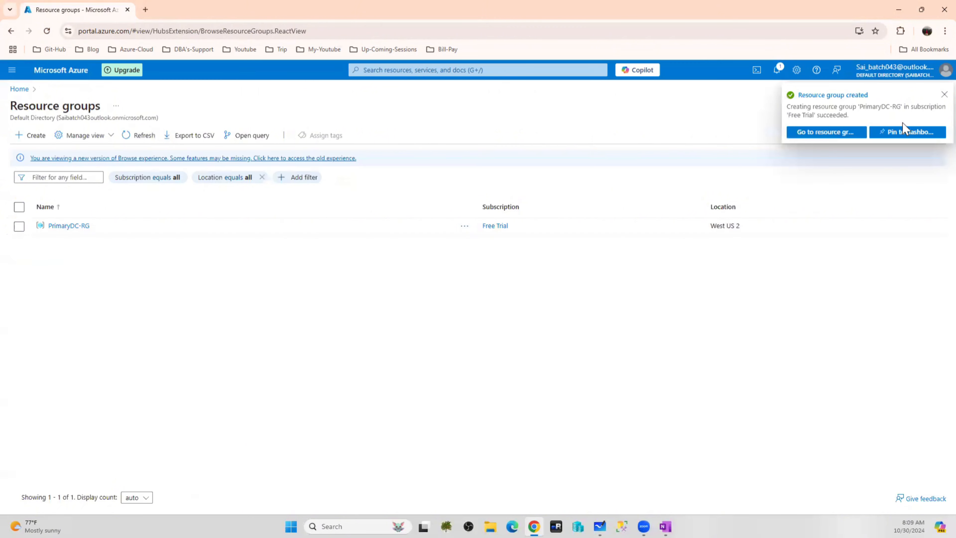
pyautogui.click(57, 74)
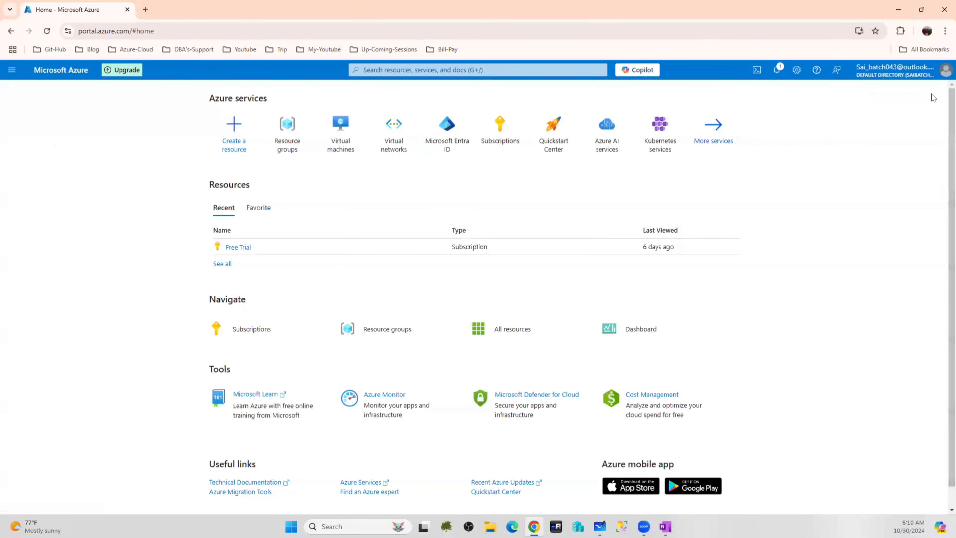
# Start a new virtual network named PrimaryDC-vNet
pyautogui.click(394, 128)
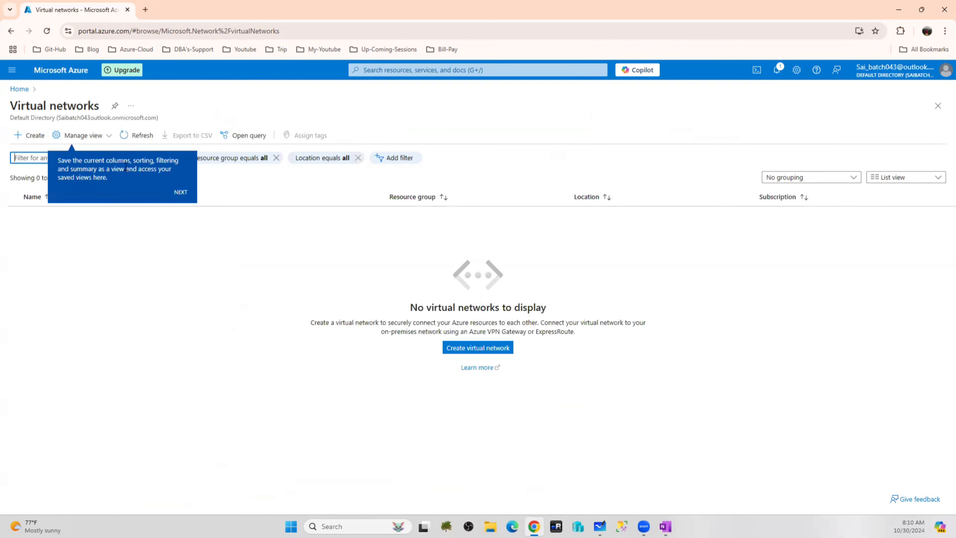
pyautogui.click(34, 137)
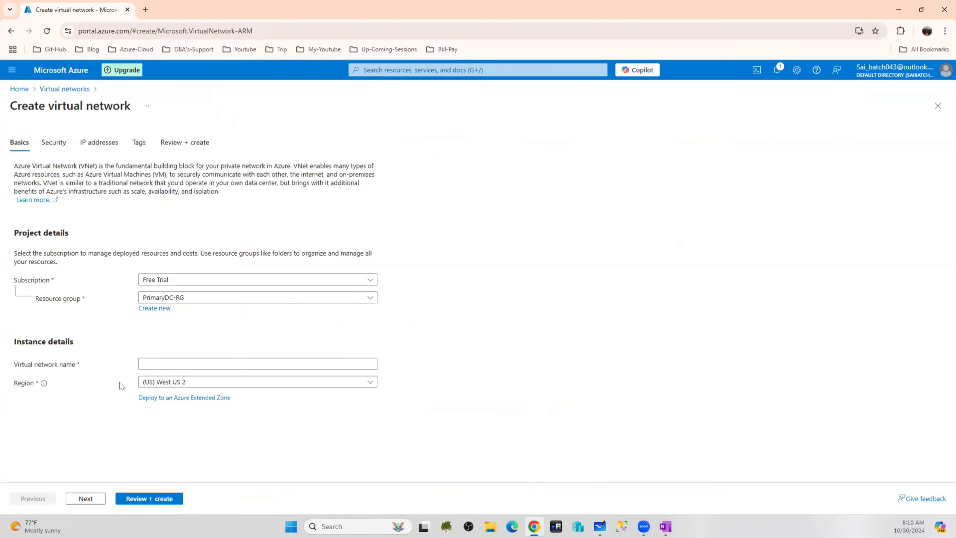
pyautogui.click(171, 362)
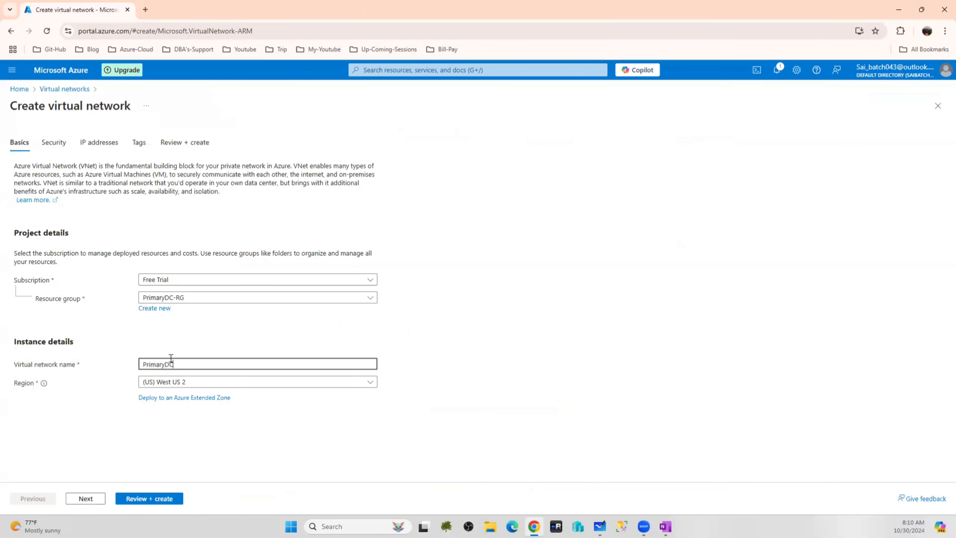
pyautogui.write('PrimaryDC-vNet')
# Change the address space to 10.1.0.0/16 and delete the default subnet
pyautogui.click(54, 143)
pyautogui.scroll(-2, 167, 247)
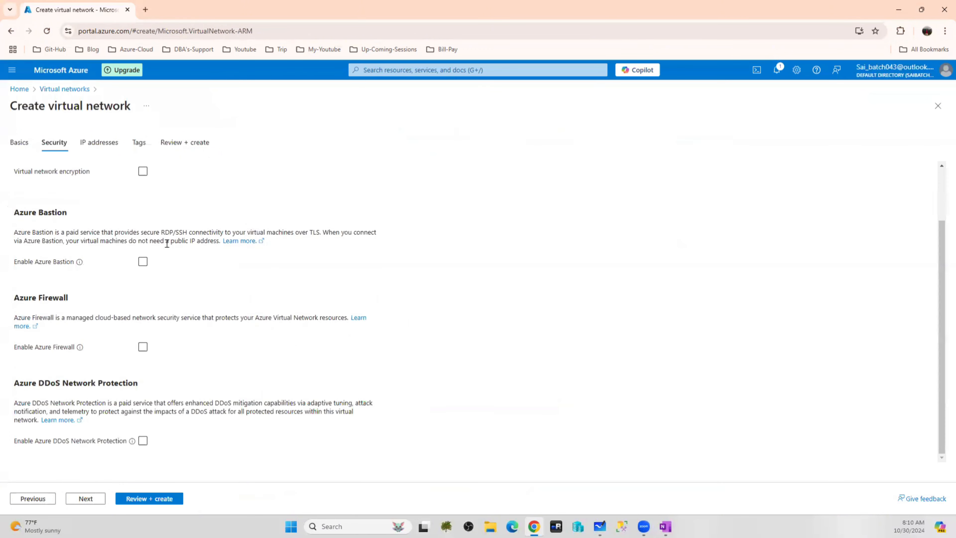
pyautogui.scroll(2, 167, 244)
pyautogui.click(102, 143)
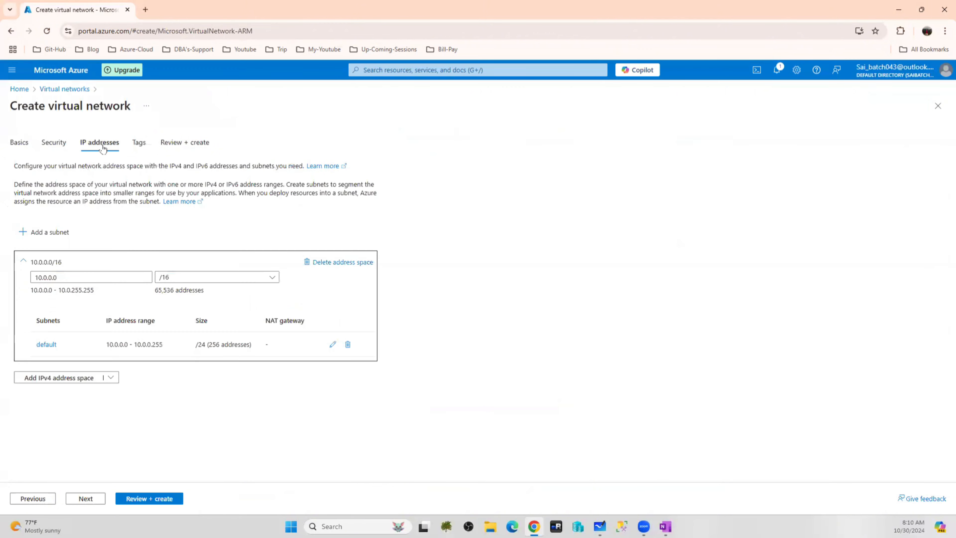
pyautogui.moveTo(70, 277); pyautogui.dragTo(14, 283)
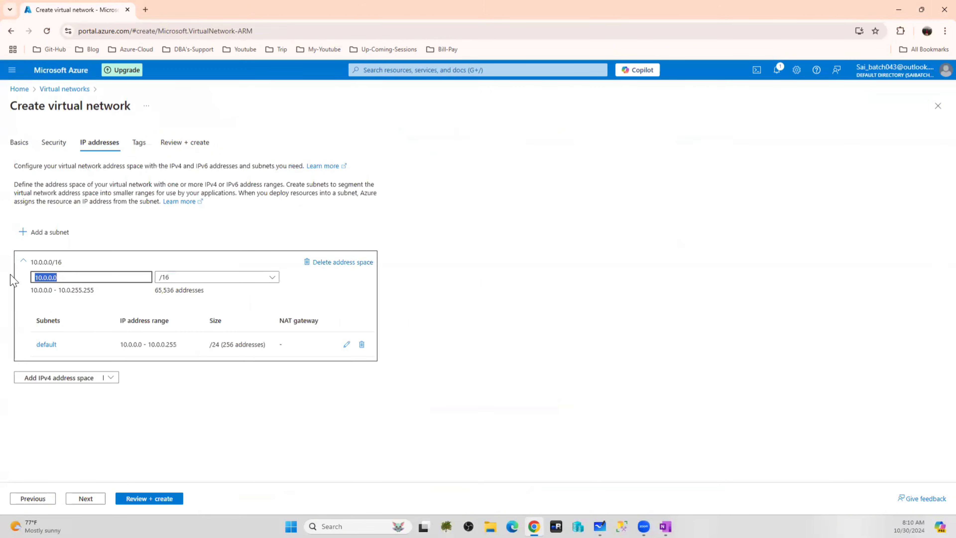
pyautogui.write('10.1.0.')
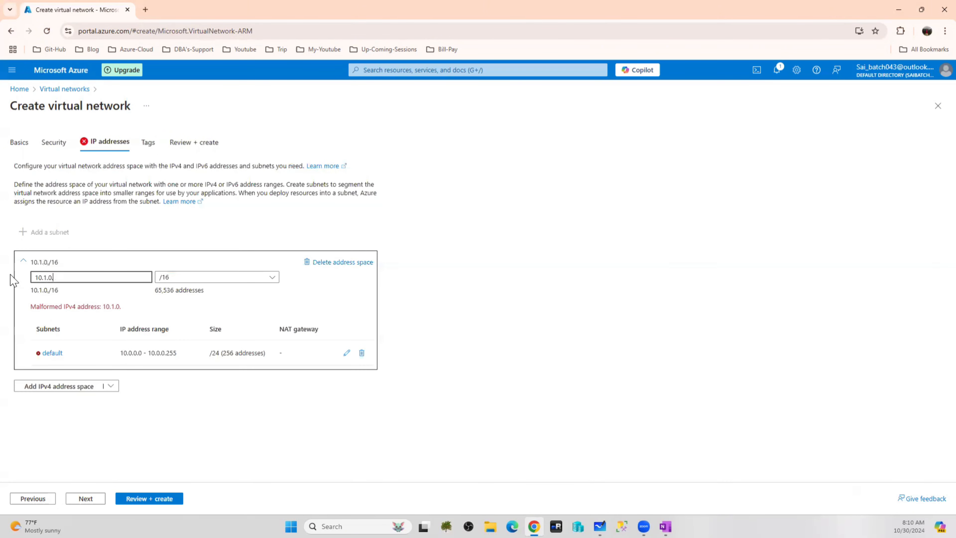
pyautogui.write('0')
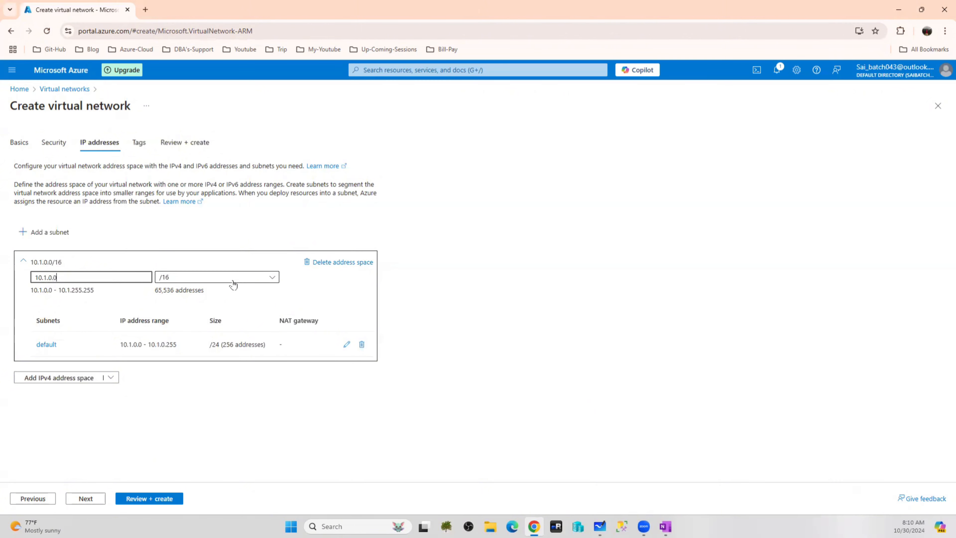
pyautogui.click(361, 344)
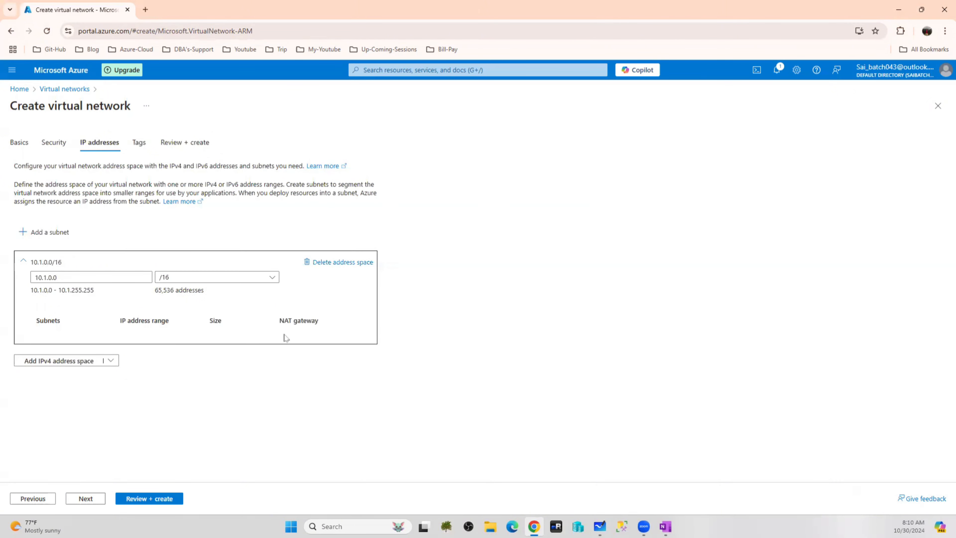
# Add subnet SubnetA starting at 10.1.1.0 (/24, 256 addresses)
pyautogui.click(47, 232)
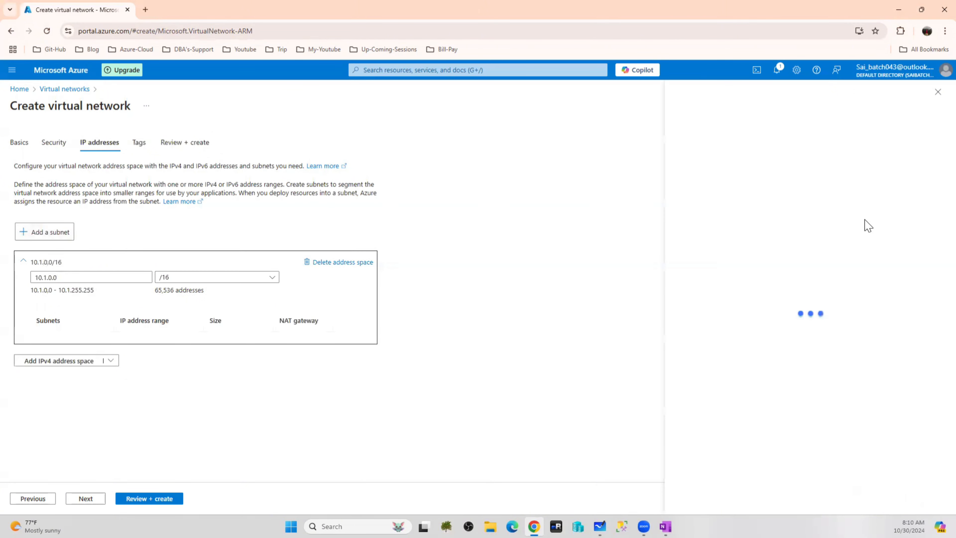
pyautogui.doubleClick(689, 169)
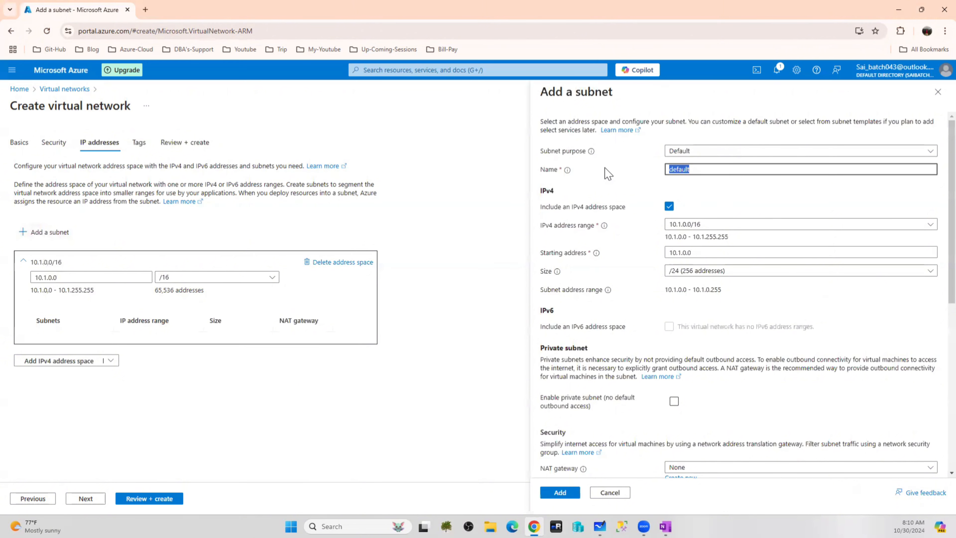
pyautogui.write('SubnetA')
pyautogui.click(686, 253)
pyautogui.press('BackSpace')
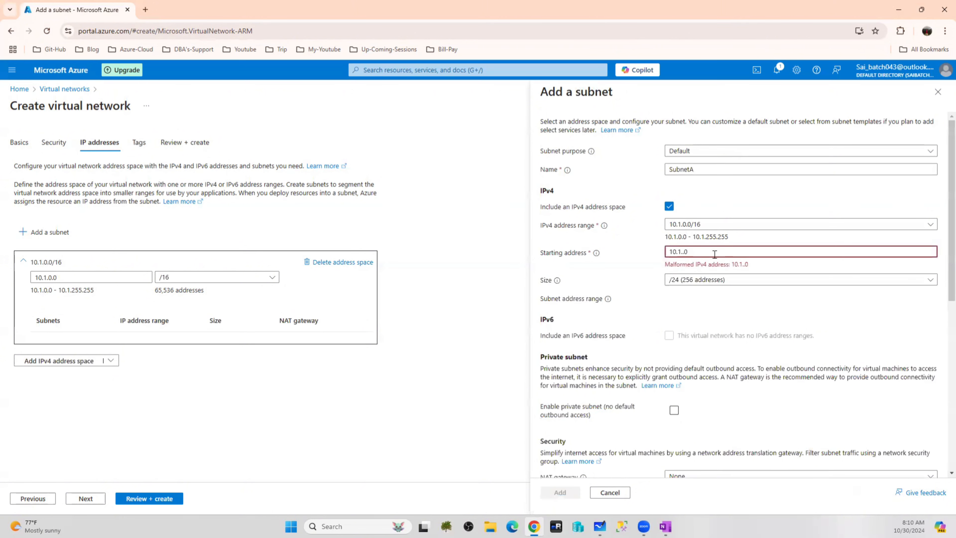
pyautogui.write('1')
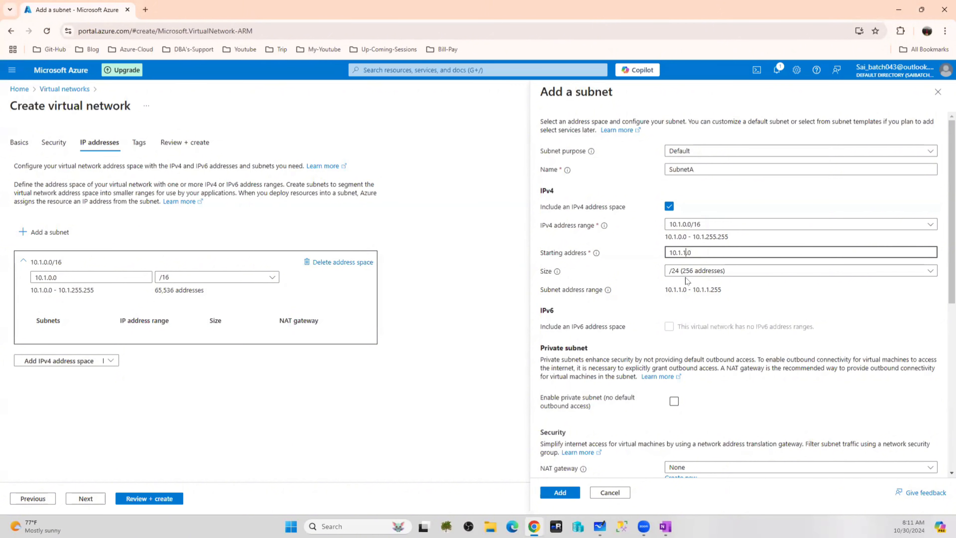
pyautogui.click(560, 494)
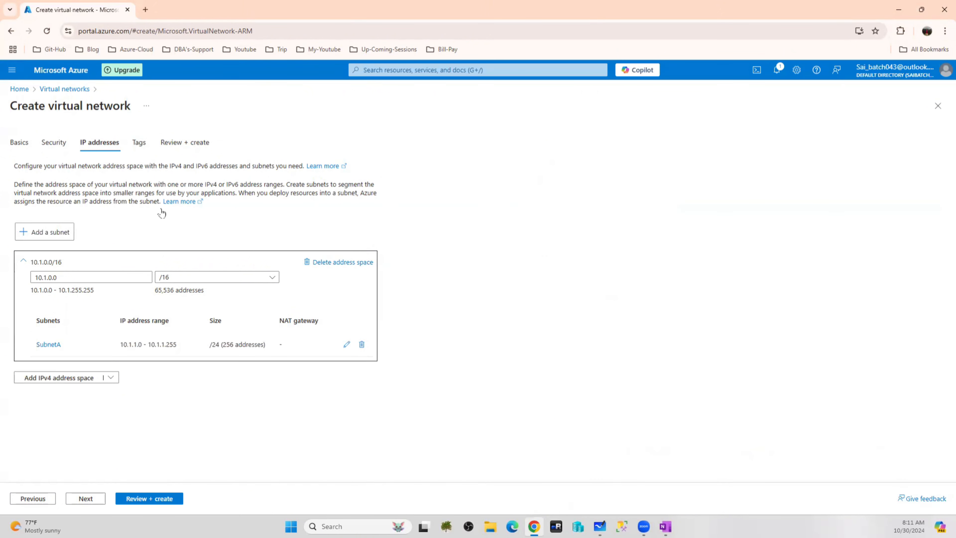
# Validate and create PrimaryDC-vNet in PrimaryDC-RG
pyautogui.click(152, 500)
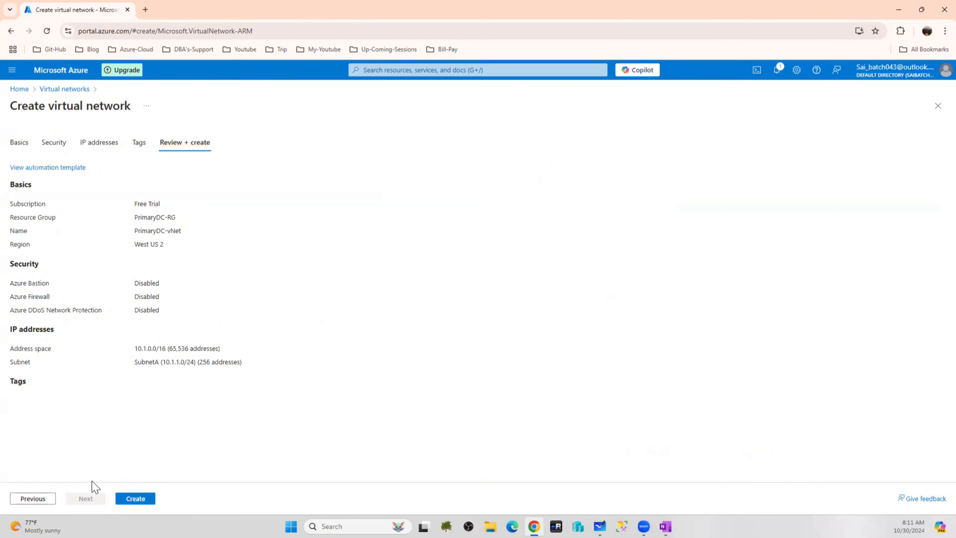
pyautogui.click(129, 498)
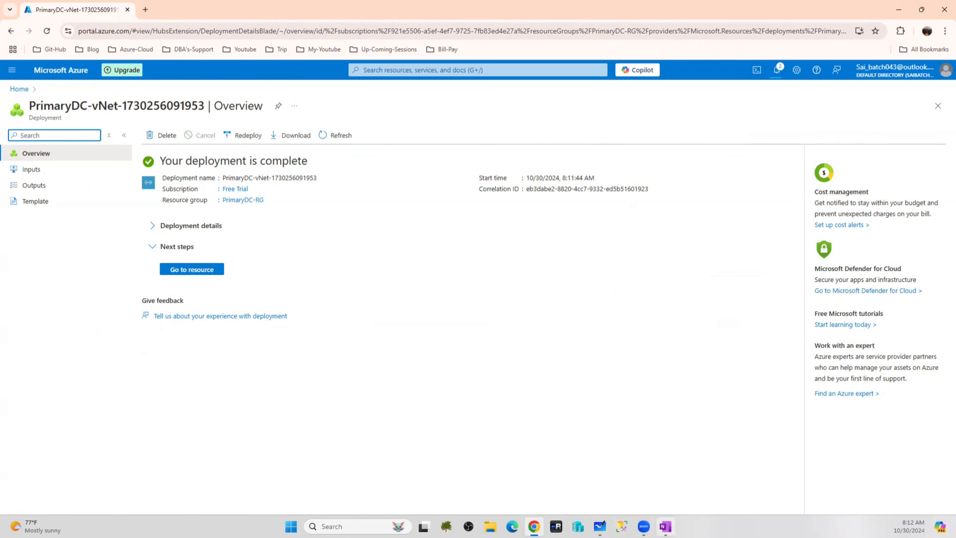
# Check the cluster diagram on the whiteboard, then return to the portal home page
pyautogui.click(599, 526)
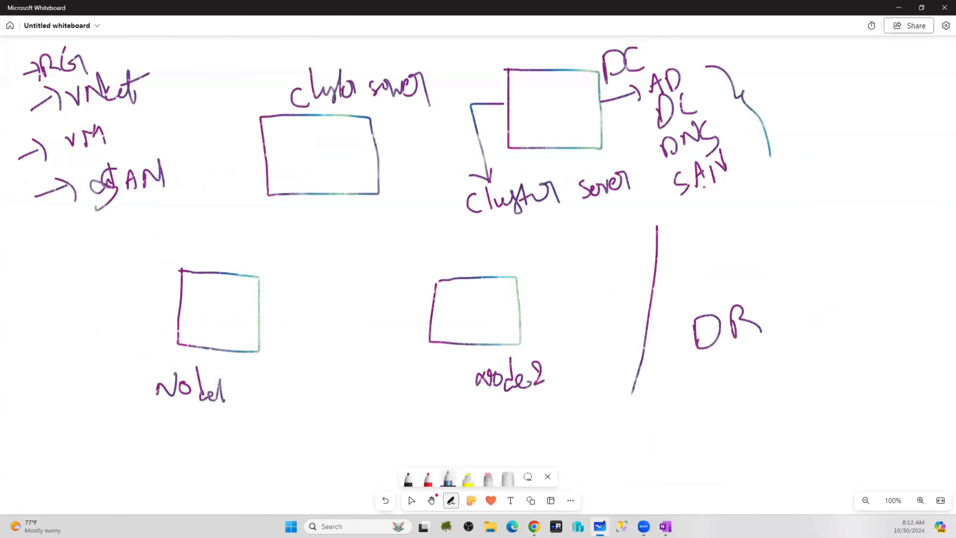
pyautogui.click(898, 8)
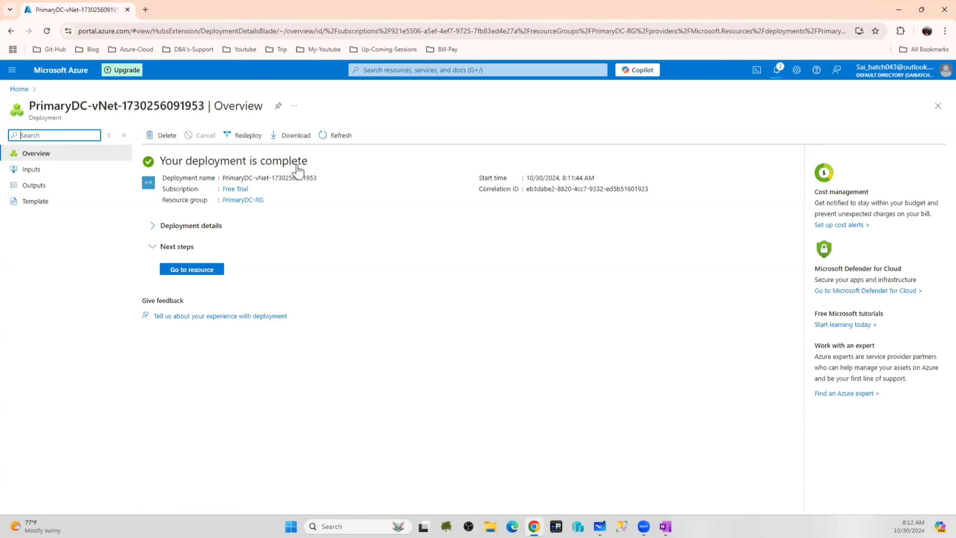
pyautogui.click(72, 70)
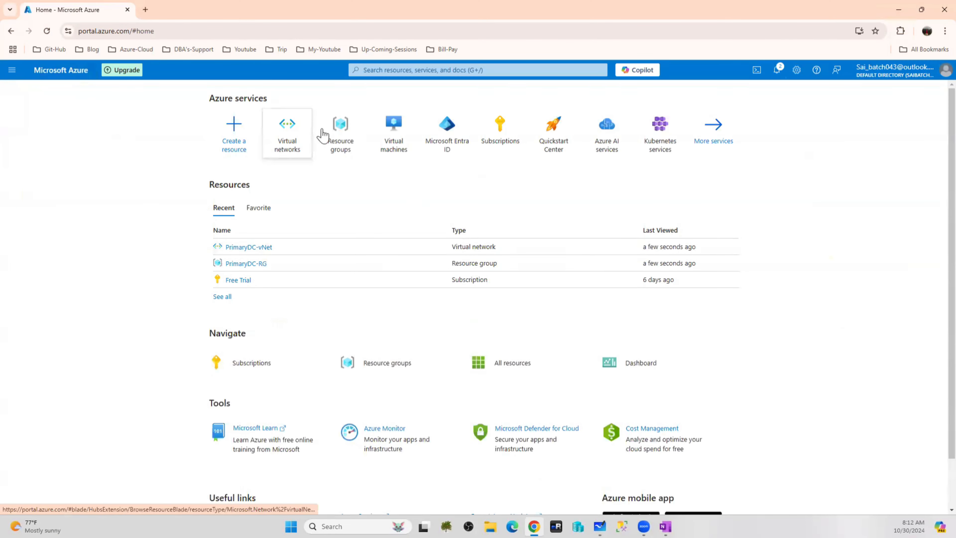
# Inspect the PrimaryDC-RG resource group from the resource groups list, then go home
pyautogui.click(345, 137)
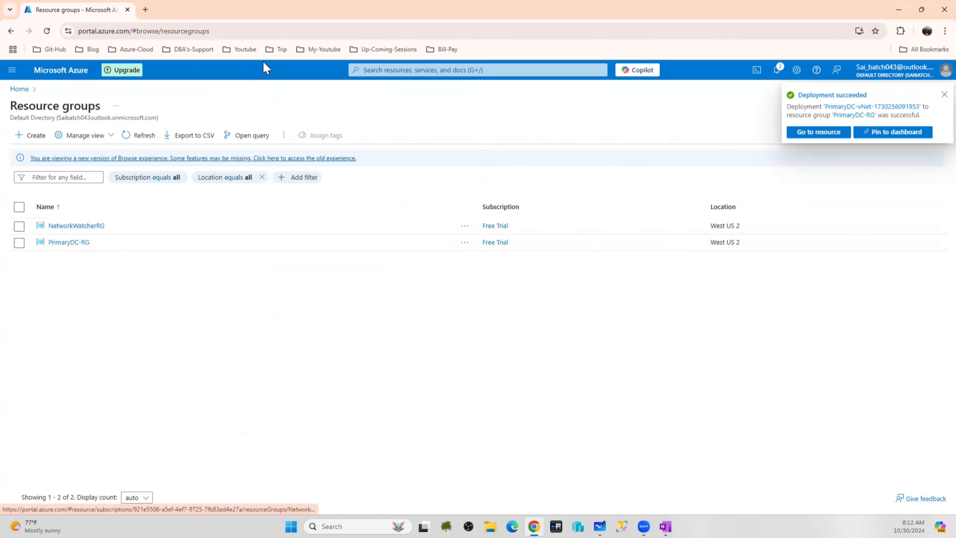
pyautogui.click(67, 71)
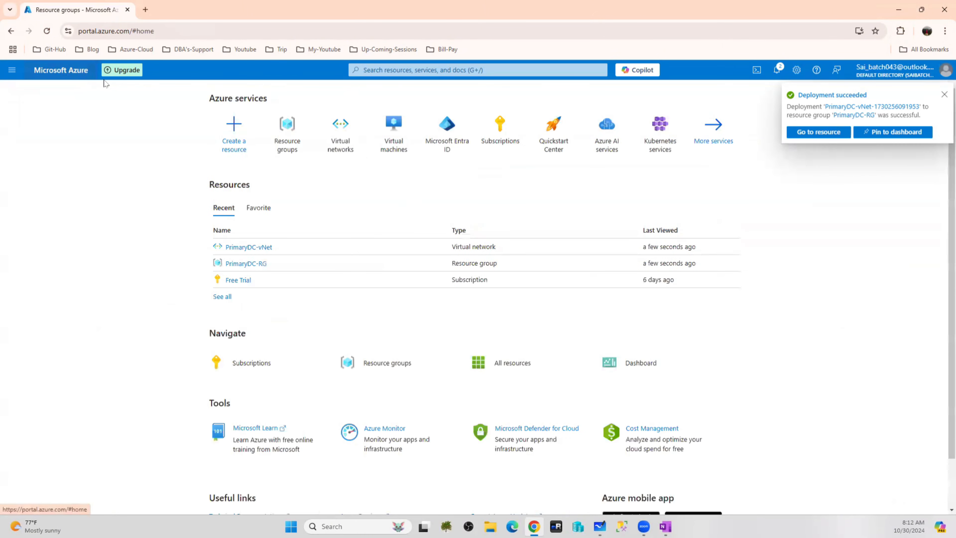
pyautogui.click(275, 140)
pyautogui.click(69, 242)
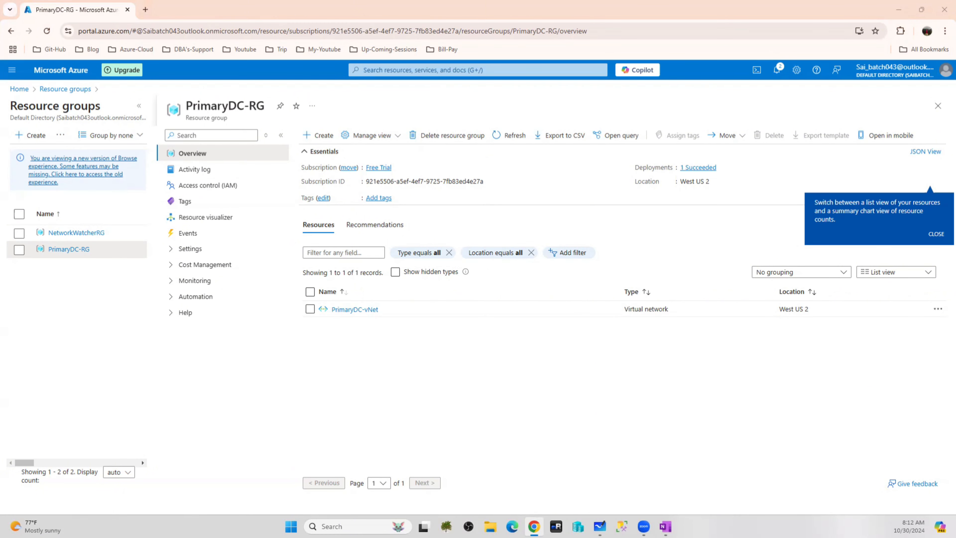
pyautogui.click(66, 72)
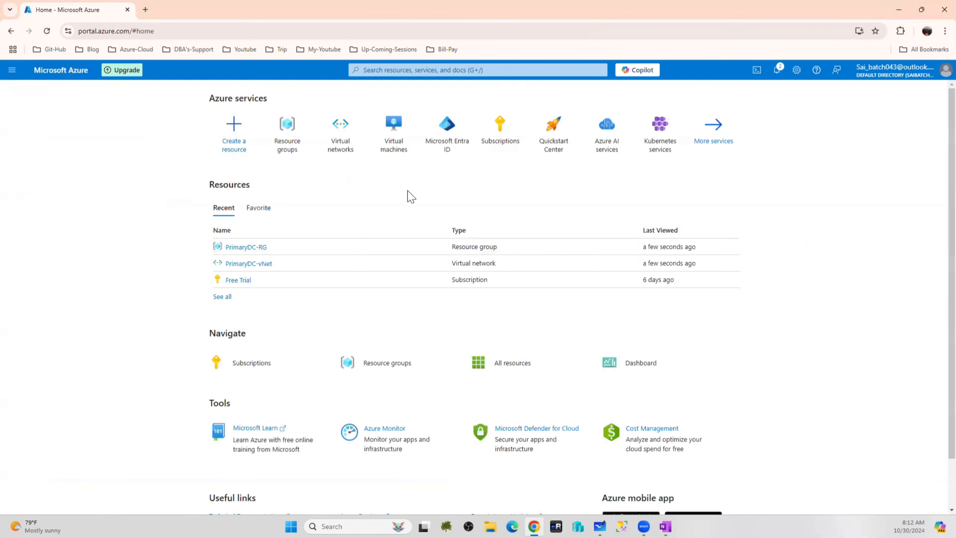
# View the empty Virtual machines list, then bring the whiteboard cluster diagram forward
pyautogui.click(389, 133)
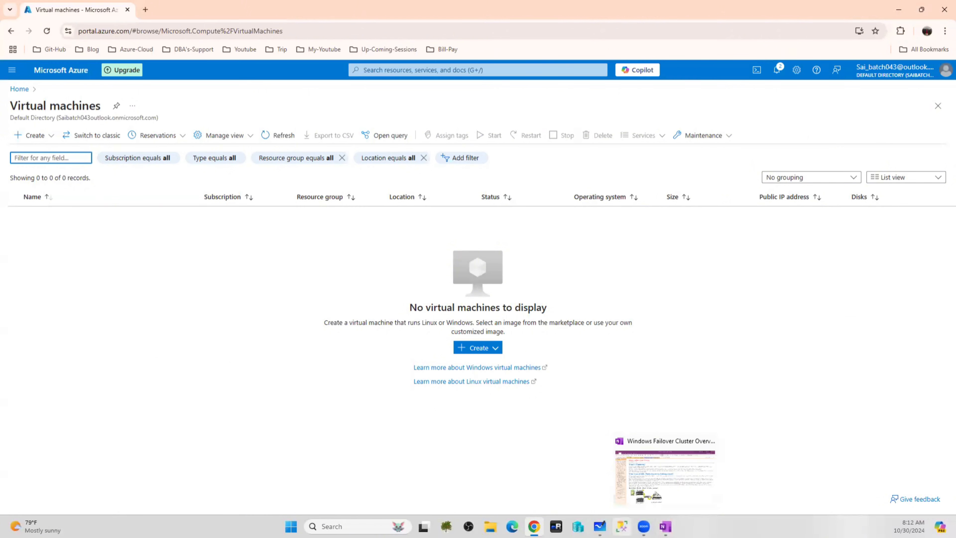
pyautogui.click(600, 527)
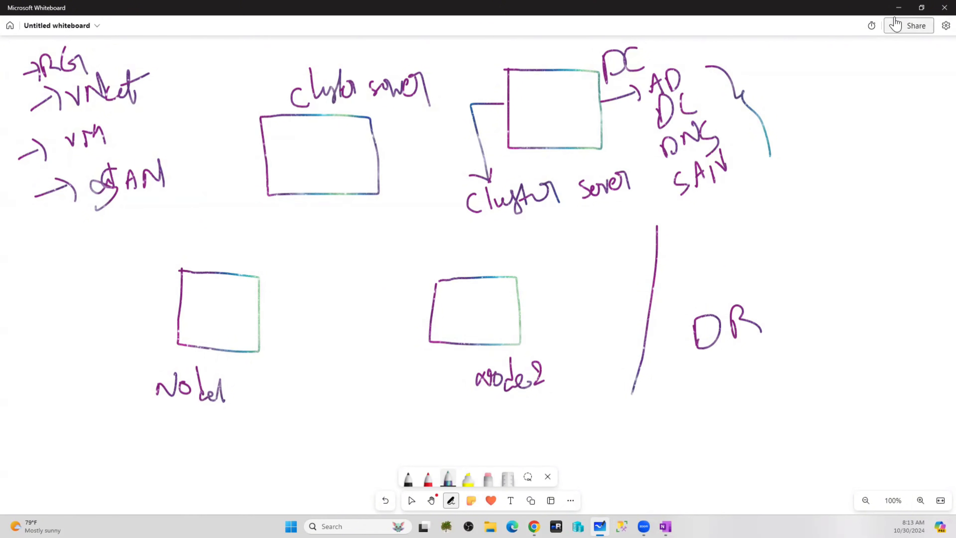
# Return to the portal and view PrimaryDC-vNet's subnets, showing SubnetA at 10.1.1.0/24
pyautogui.click(898, 8)
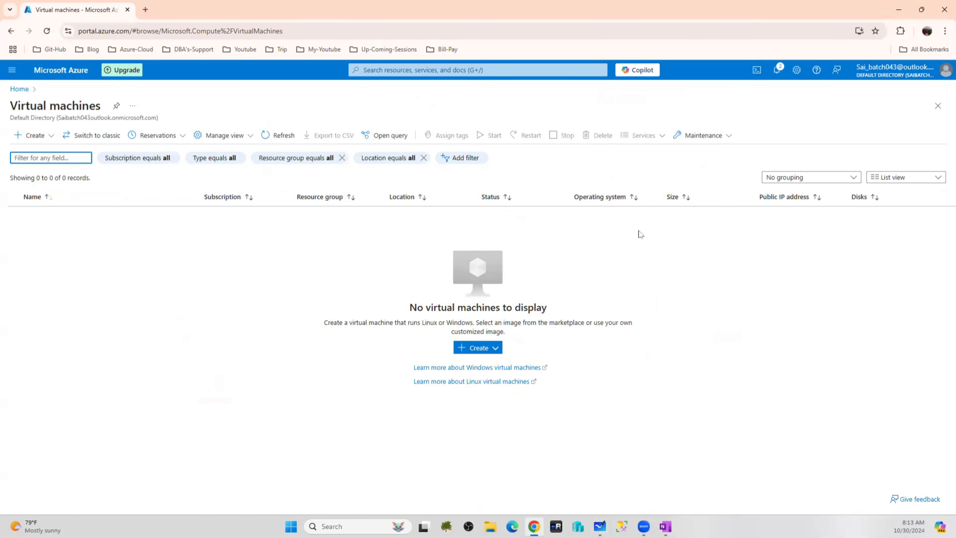
pyautogui.click(61, 70)
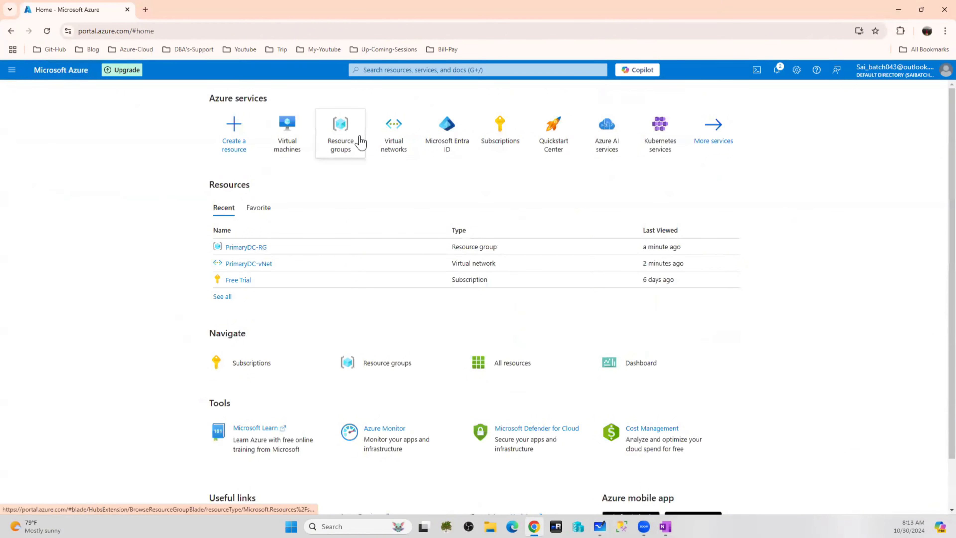
pyautogui.click(394, 132)
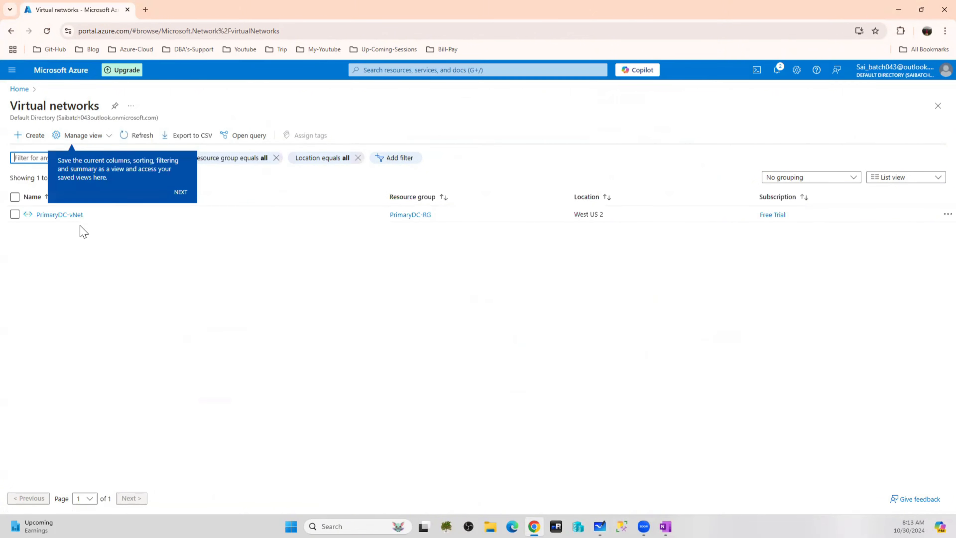
pyautogui.click(61, 215)
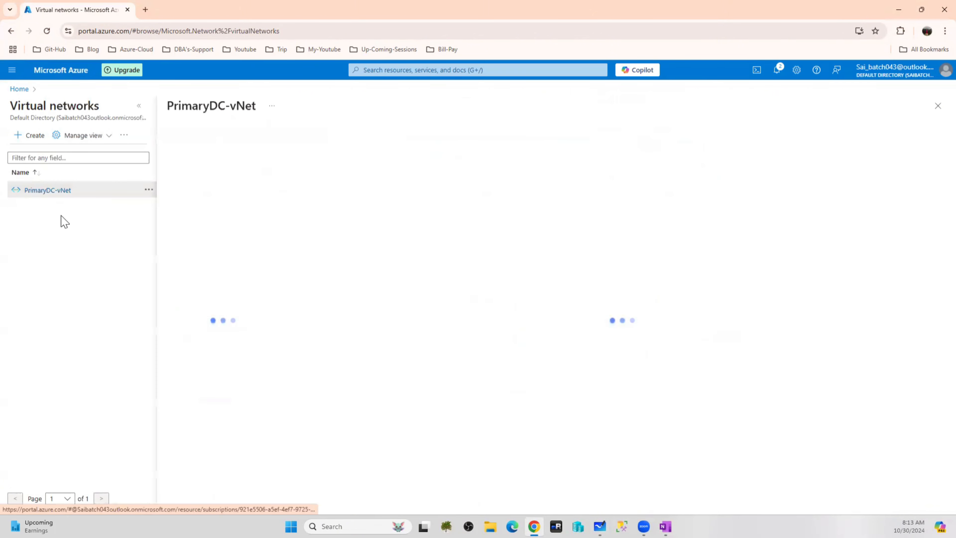
pyautogui.click(140, 107)
pyautogui.click(69, 281)
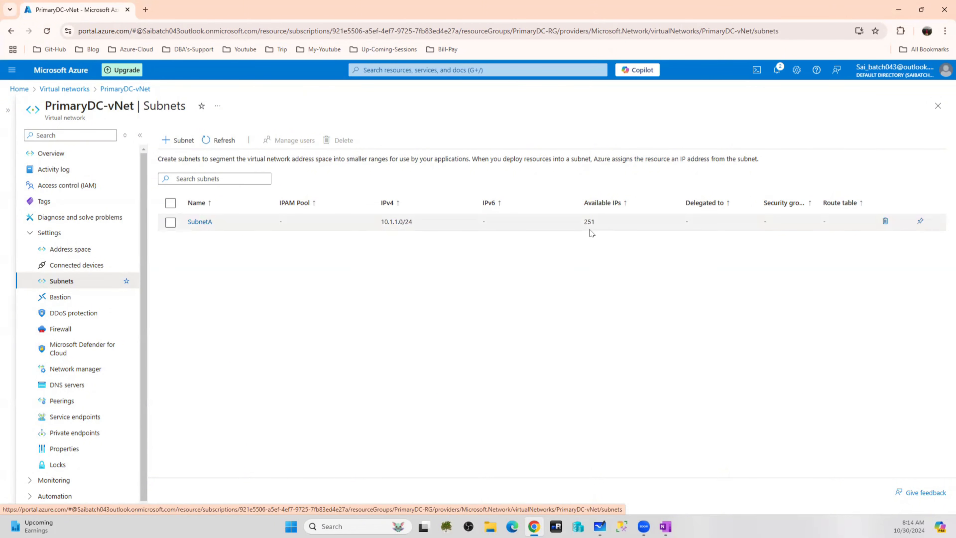
# Search Google in a new tab for 'azure virtual network faqs'
pyautogui.click(146, 10)
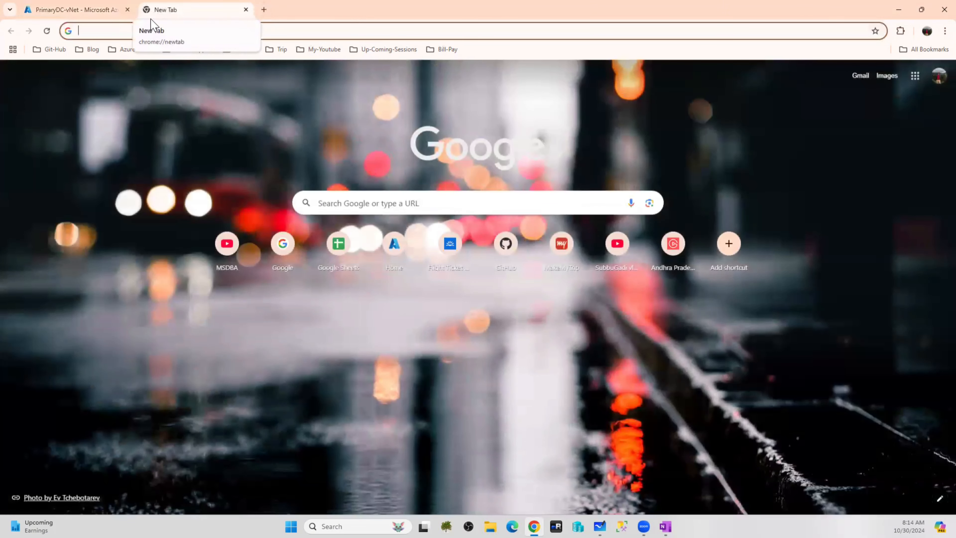
pyautogui.write('azure ')
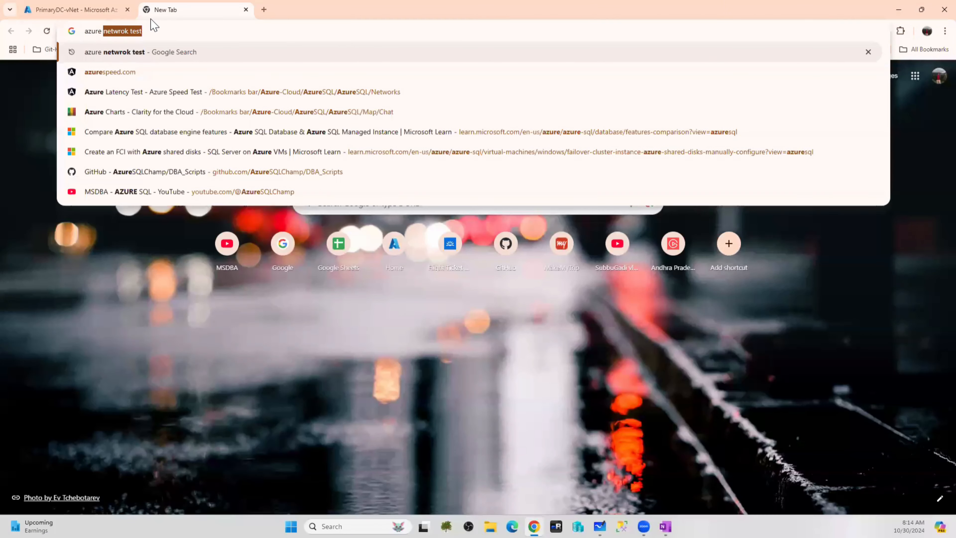
pyautogui.write('ip adr/')
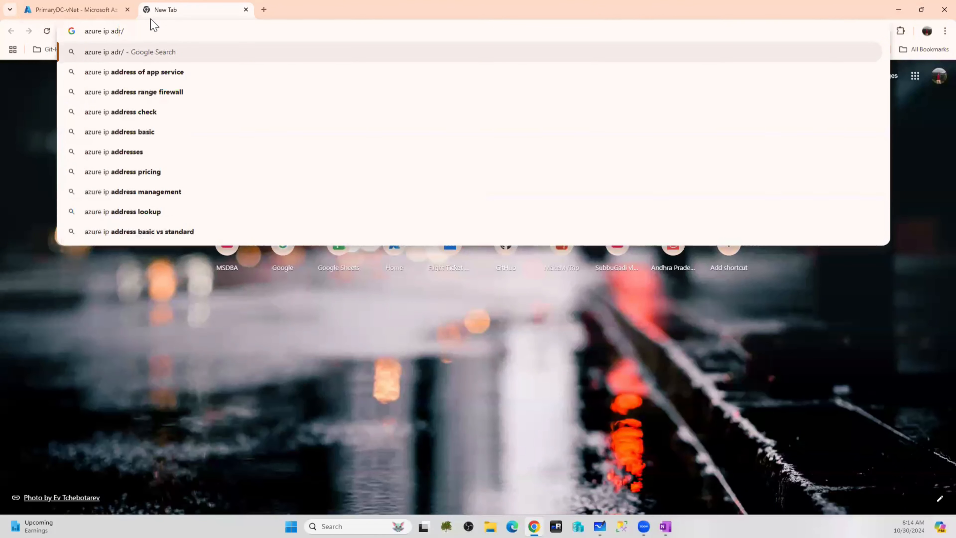
pyautogui.press('BackSpace')
pyautogui.press('BackSpace')
pyautogui.press('BackSpace')
pyautogui.press('BackSpace')
pyautogui.press('BackSpace')
pyautogui.press('BackSpace')
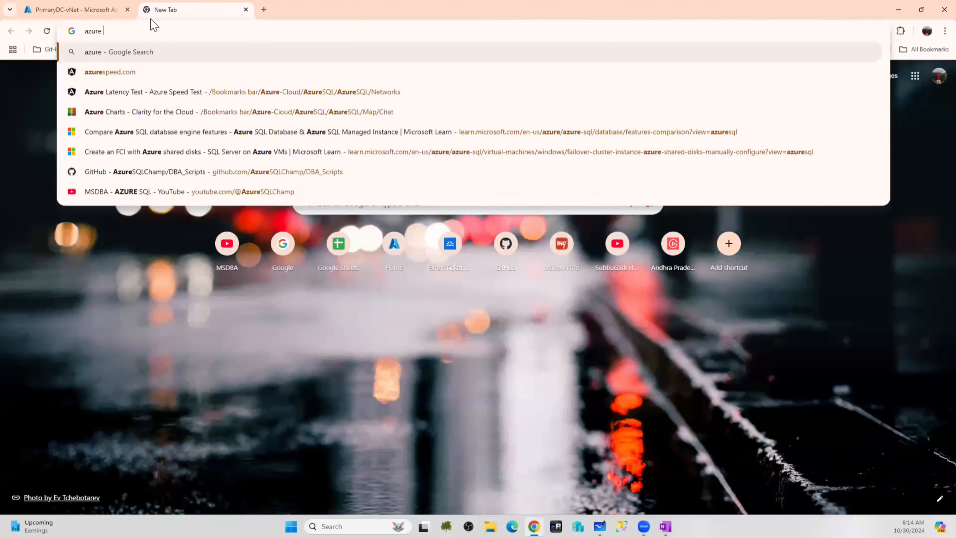
pyautogui.write('virtual ne')
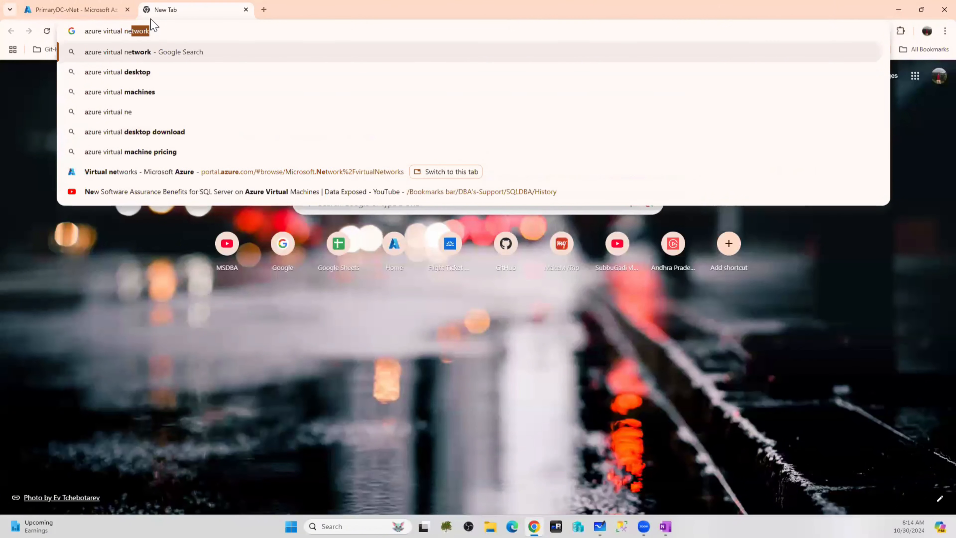
pyautogui.write('twork')
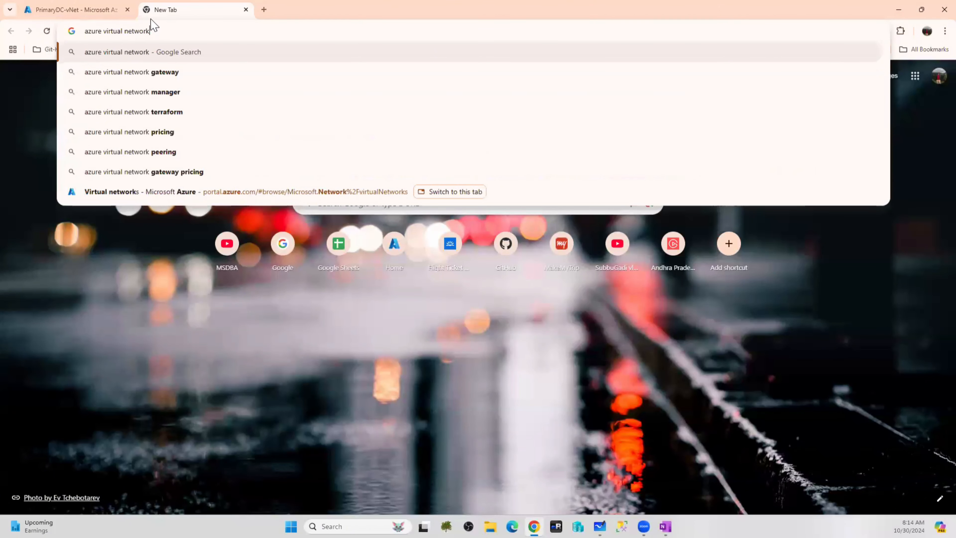
pyautogui.write(' faqs')
pyautogui.press('Return')
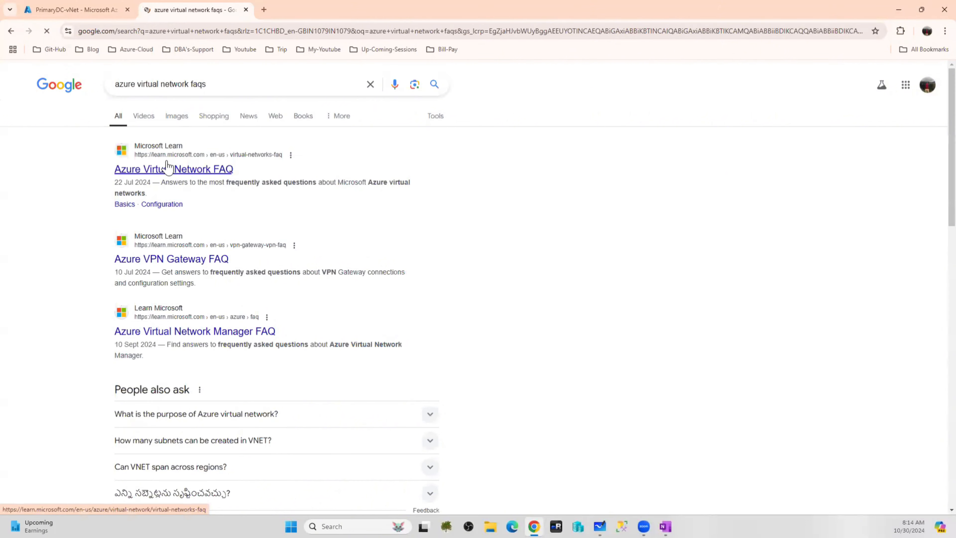
# Open the Azure Virtual Network FAQ result and scroll to the reserved subnet IP addresses section
pyautogui.click(167, 165)
pyautogui.scroll(-8, 533, 249)
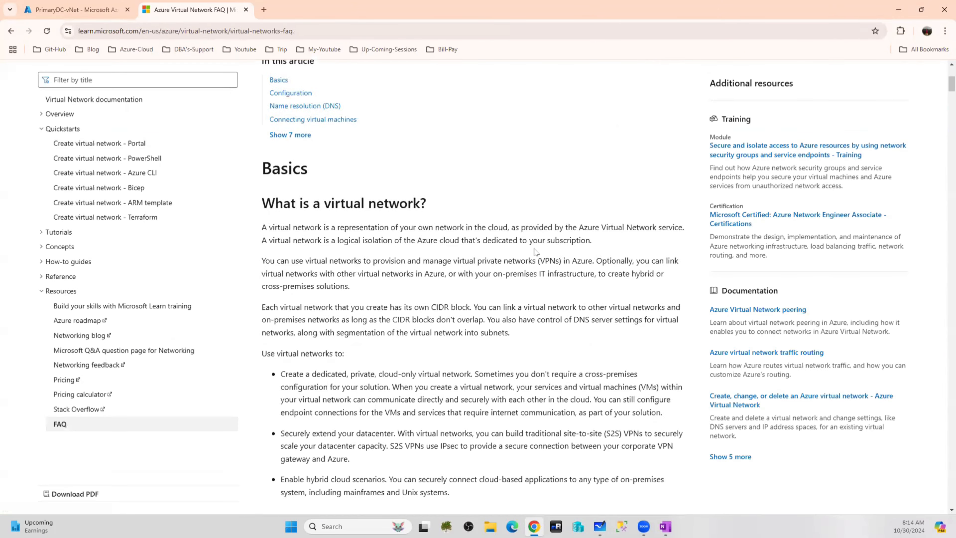
pyautogui.scroll(-8, 535, 248)
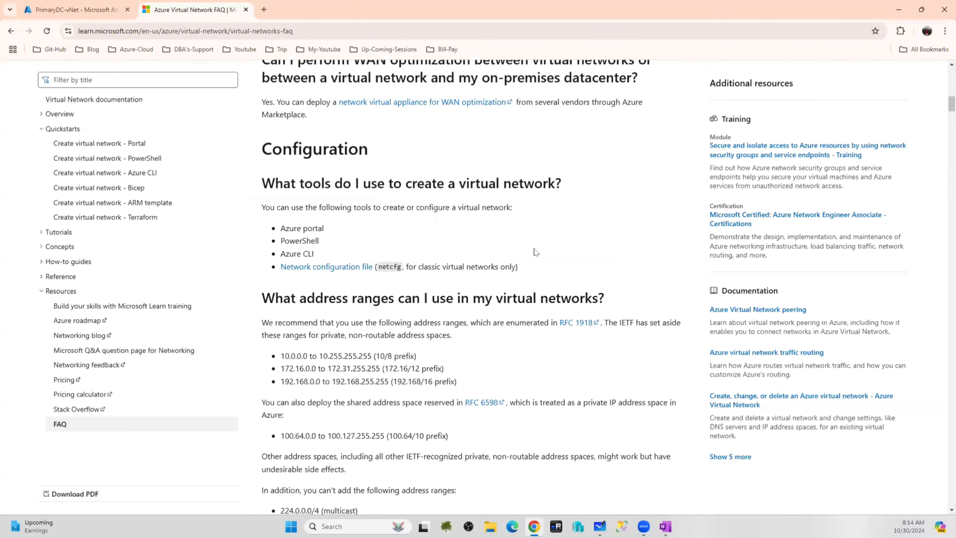
pyautogui.scroll(-2, 536, 252)
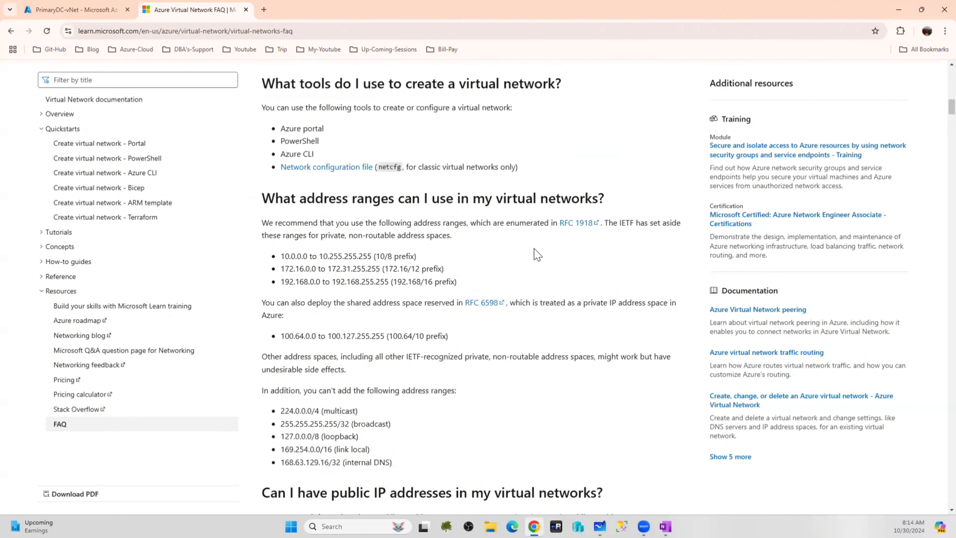
pyautogui.scroll(-7, 537, 252)
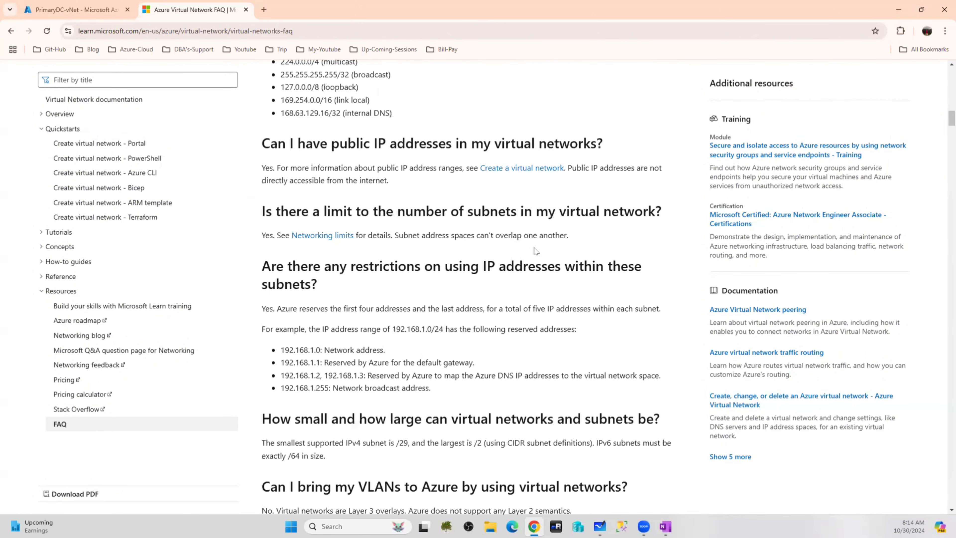
pyautogui.scroll(-1, 536, 251)
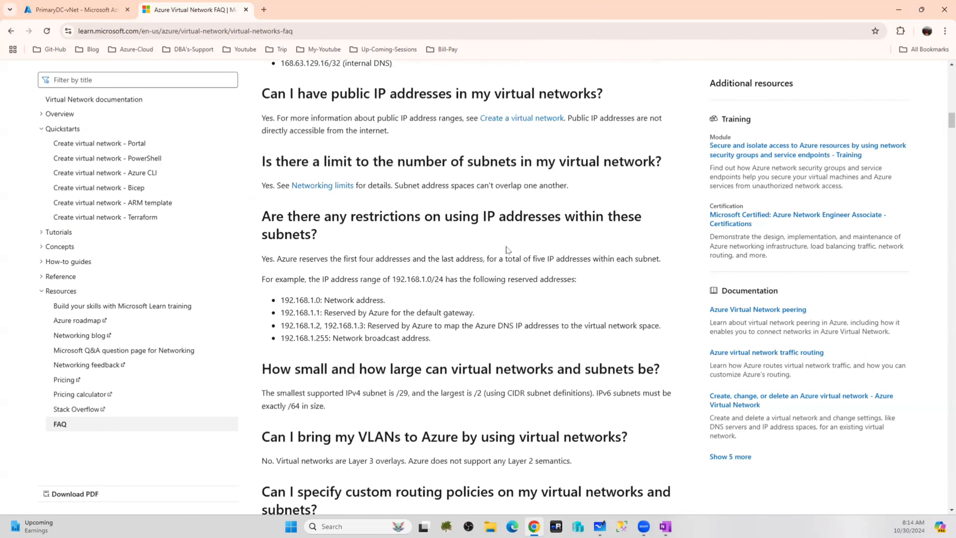
# Return to the PrimaryDC-vNet Subnets tab showing SubnetA at 10.1.1.0/24
pyautogui.click(73, 3)
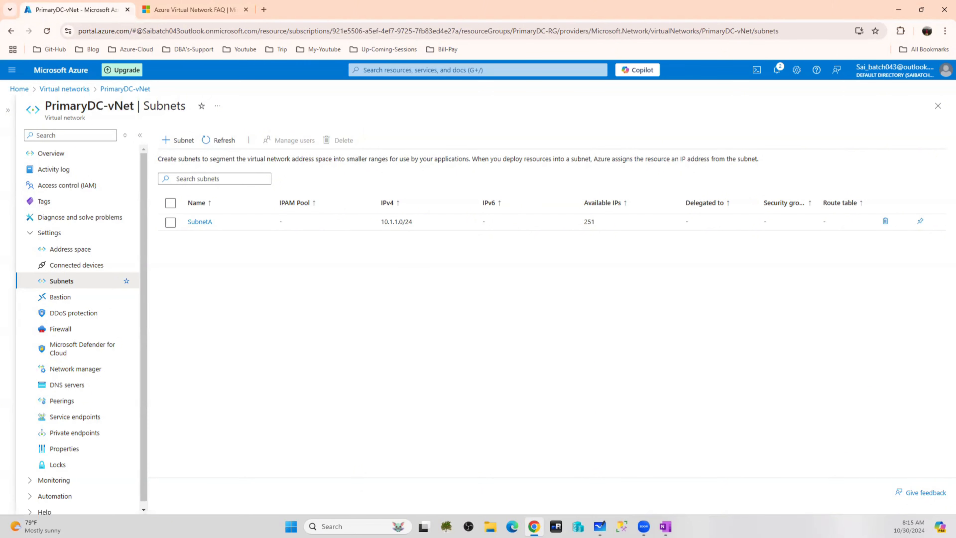
# Handwrite 'Azure VNet Subnets' and 'AWS VPC Subnets' in red, separated by a dividing line
pyautogui.moveTo(439, 269)
pyautogui.mouseDown()
pyautogui.moveTo(499, 272)
pyautogui.moveTo(511, 256)
pyautogui.mouseUp()
pyautogui.moveTo(493, 314)
pyautogui.mouseDown()
pyautogui.moveTo(482, 344)
pyautogui.moveTo(511, 321)
pyautogui.moveTo(516, 331)
pyautogui.moveTo(543, 324)
pyautogui.moveTo(556, 339)
pyautogui.moveTo(557, 318)
pyautogui.mouseUp()
pyautogui.moveTo(352, 315)
pyautogui.mouseDown()
pyautogui.moveTo(352, 267)
pyautogui.moveTo(411, 286)
pyautogui.mouseUp()
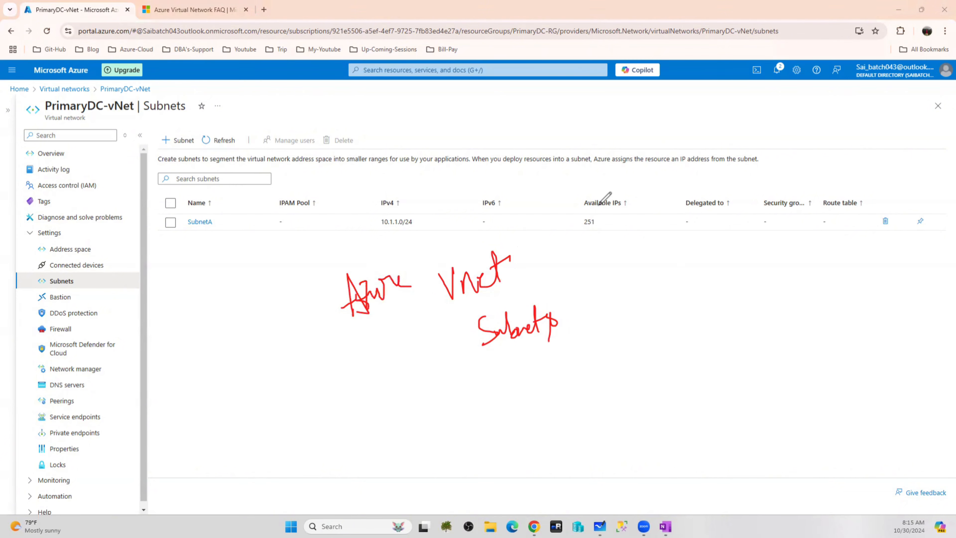
pyautogui.moveTo(584, 196); pyautogui.dragTo(596, 388)
pyautogui.moveTo(650, 277)
pyautogui.mouseDown()
pyautogui.moveTo(647, 263)
pyautogui.moveTo(700, 244)
pyautogui.moveTo(792, 297)
pyautogui.mouseUp()
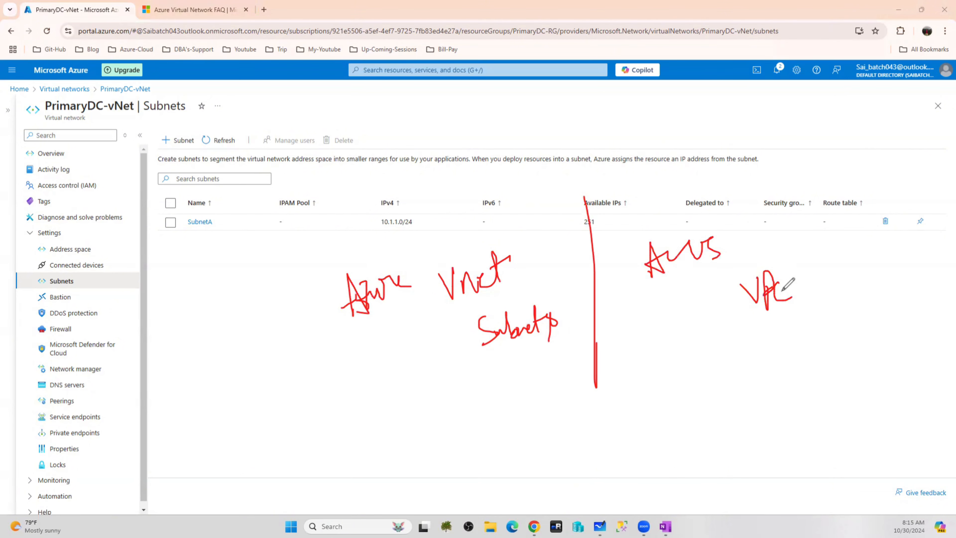
pyautogui.moveTo(797, 335)
pyautogui.mouseDown()
pyautogui.moveTo(787, 339)
pyautogui.moveTo(797, 355)
pyautogui.mouseUp()
pyautogui.moveTo(819, 339)
pyautogui.mouseDown()
pyautogui.moveTo(847, 324)
pyautogui.moveTo(865, 348)
pyautogui.mouseUp()
pyautogui.moveTo(868, 307); pyautogui.dragTo(869, 350)
pyautogui.moveTo(865, 325)
pyautogui.mouseDown()
pyautogui.moveTo(893, 338)
pyautogui.moveTo(866, 367)
pyautogui.mouseUp()
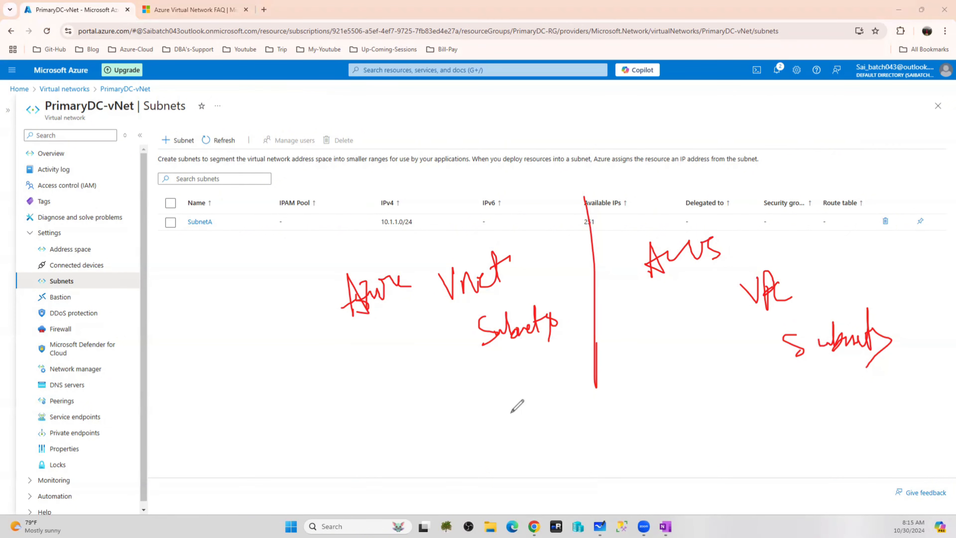
# Tick VNet, VPC and Subnets, and write 5 under each Subnets label
pyautogui.moveTo(521, 257)
pyautogui.mouseDown()
pyautogui.moveTo(537, 263)
pyautogui.moveTo(559, 217)
pyautogui.mouseUp()
pyautogui.moveTo(800, 280); pyautogui.dragTo(835, 248)
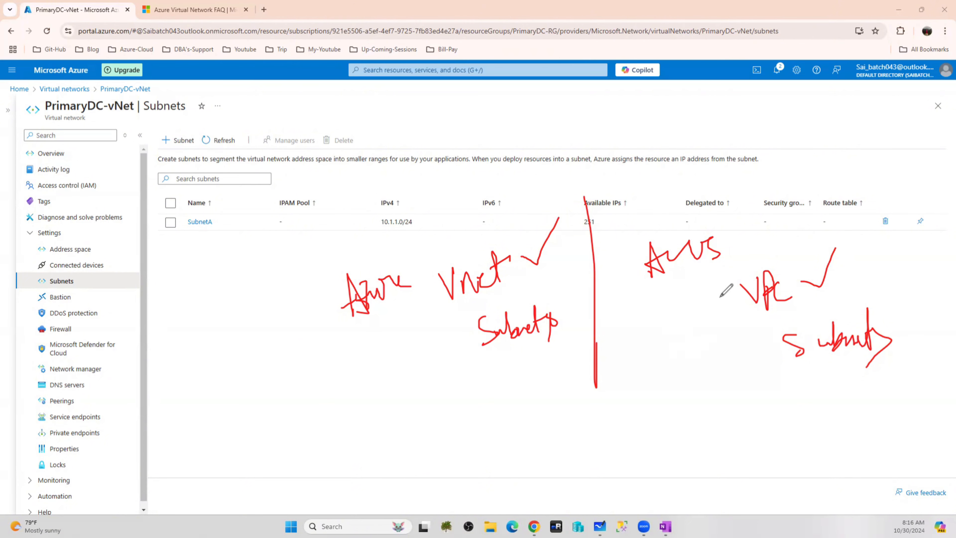
pyautogui.moveTo(898, 339); pyautogui.dragTo(911, 320)
pyautogui.moveTo(918, 357); pyautogui.dragTo(908, 393)
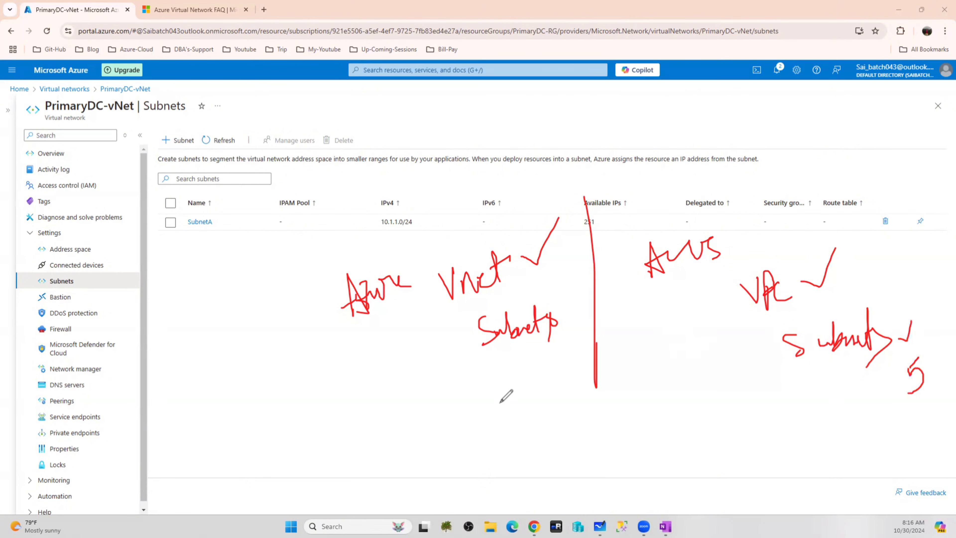
pyautogui.click(518, 373)
pyautogui.moveTo(533, 362); pyautogui.dragTo(517, 396)
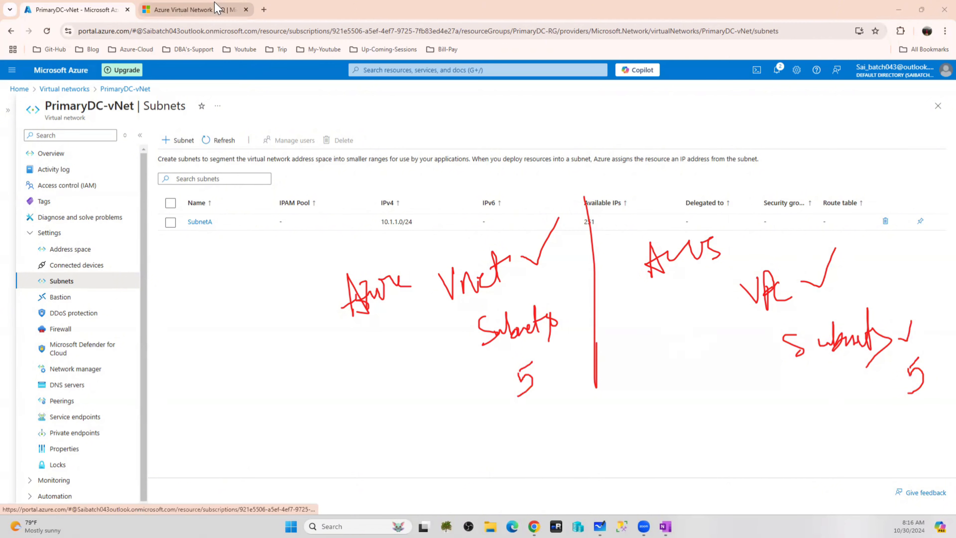
pyautogui.click(218, 10)
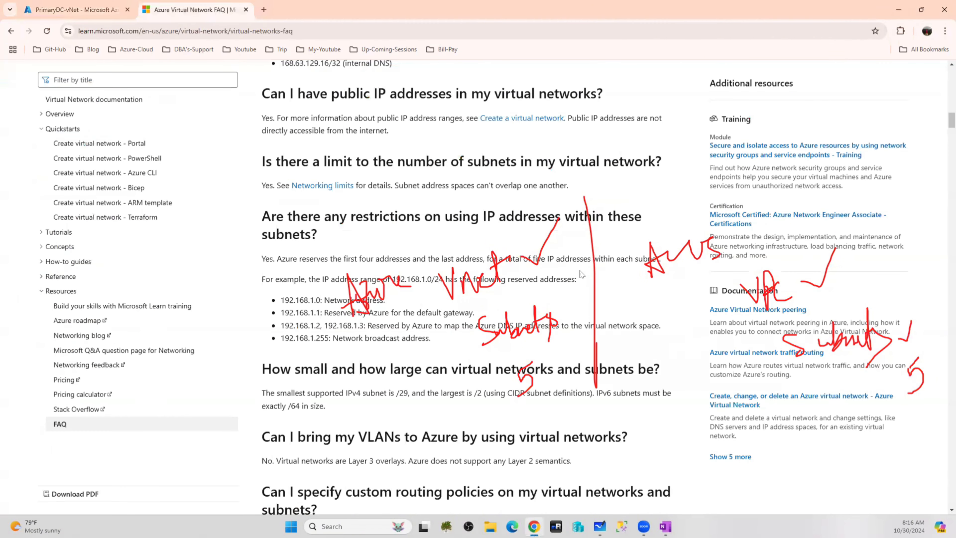
pyautogui.click(8, 322)
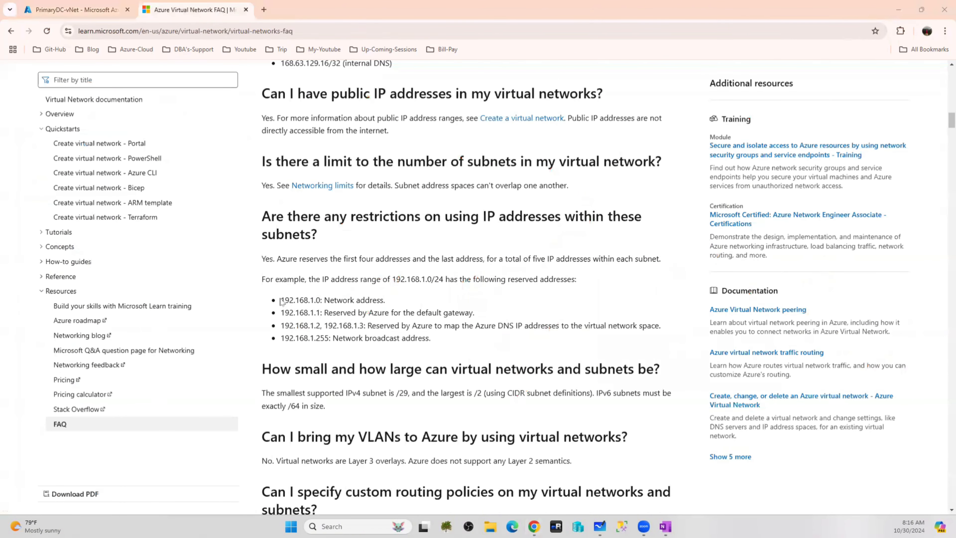
pyautogui.moveTo(314, 300); pyautogui.dragTo(280, 300)
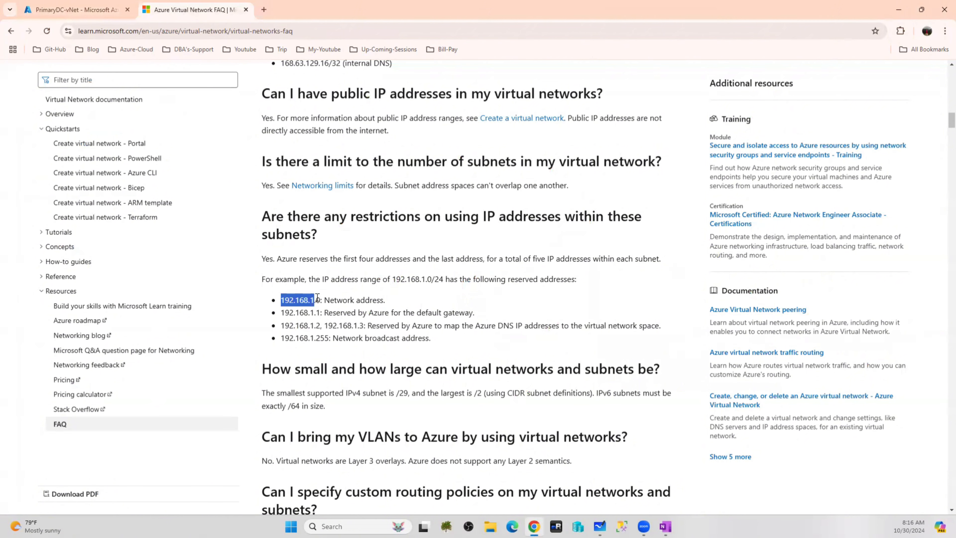
pyautogui.moveTo(315, 300); pyautogui.dragTo(321, 299)
pyautogui.click(385, 302)
pyautogui.moveTo(385, 302); pyautogui.dragTo(331, 300)
pyautogui.click(317, 311)
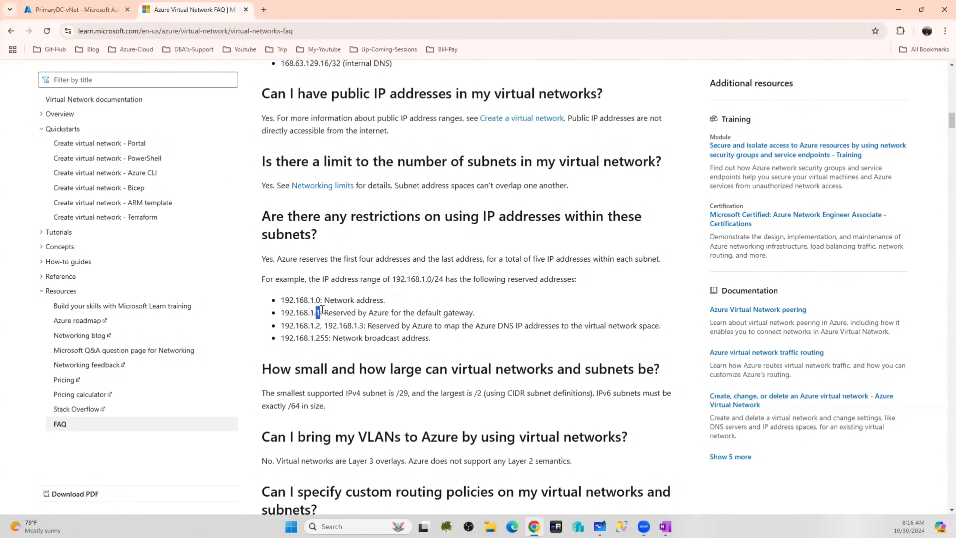
pyautogui.moveTo(474, 313); pyautogui.dragTo(416, 314)
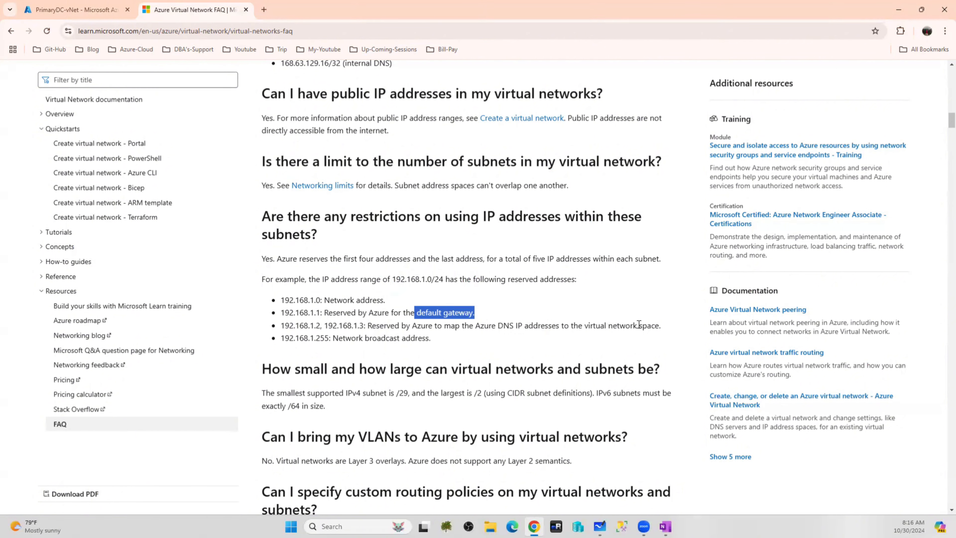
pyautogui.moveTo(674, 328); pyautogui.dragTo(277, 305)
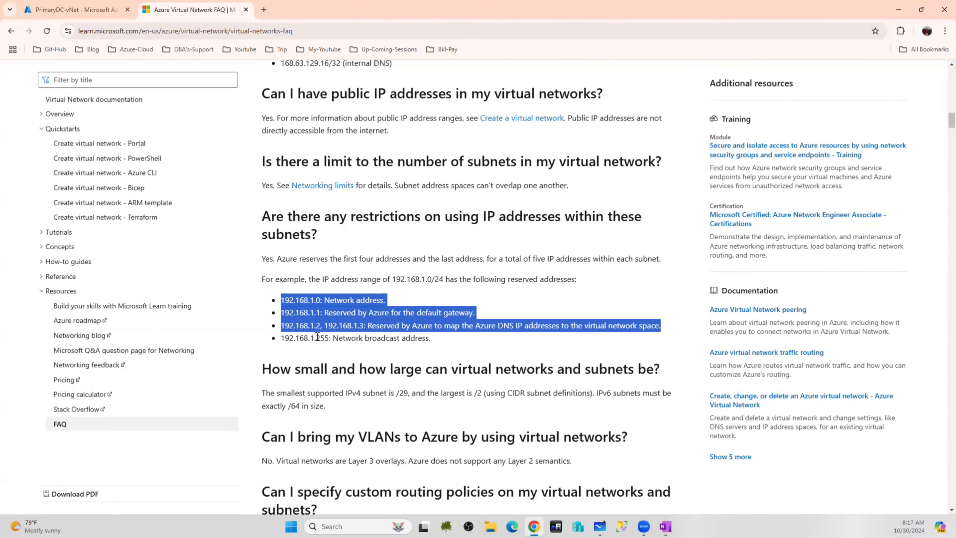
# Highlight the FAQ's broadcast address line, then go back to the PrimaryDC-vNet Subnets tab
pyautogui.moveTo(315, 339); pyautogui.dragTo(451, 345)
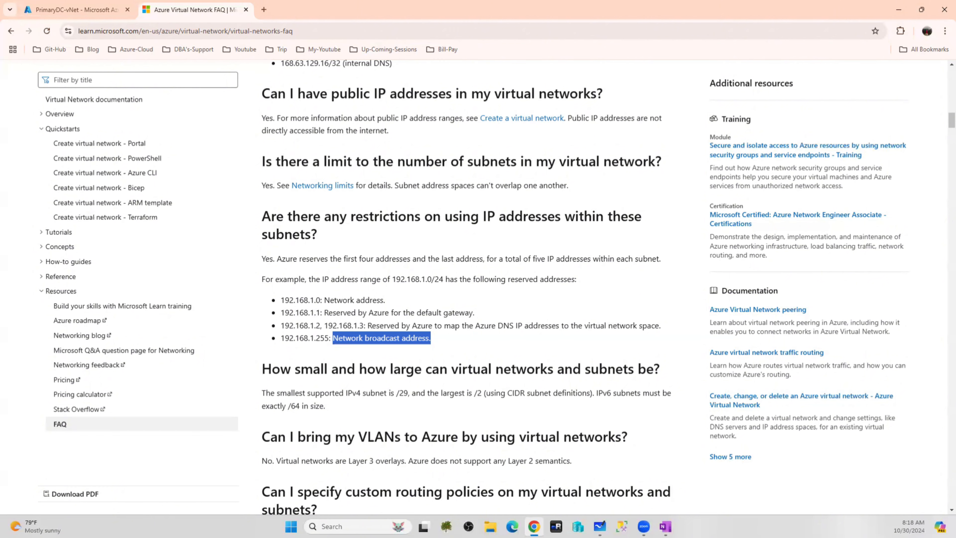
pyautogui.click(63, 8)
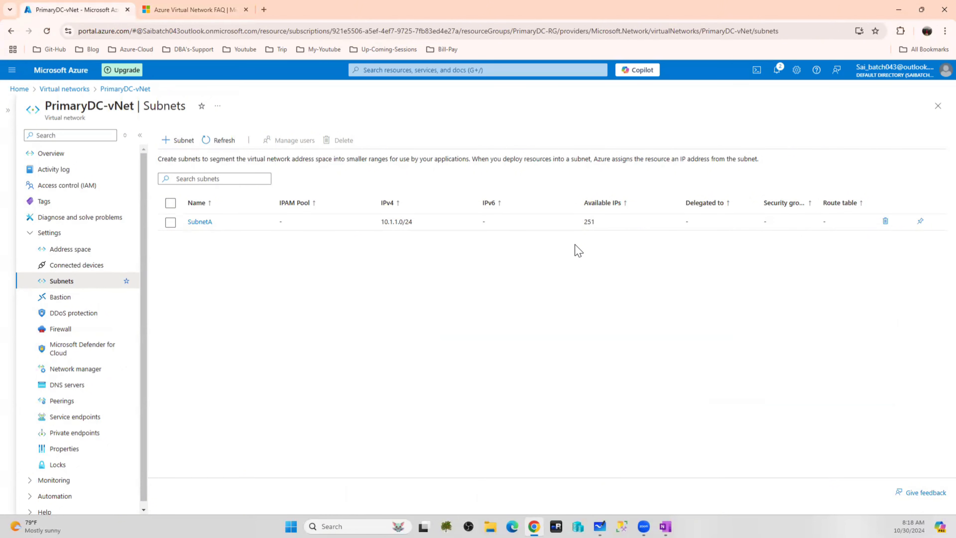
# After glancing at the FAQ tab, search the portal for 'nic' and open Network interfaces
pyautogui.click(167, 6)
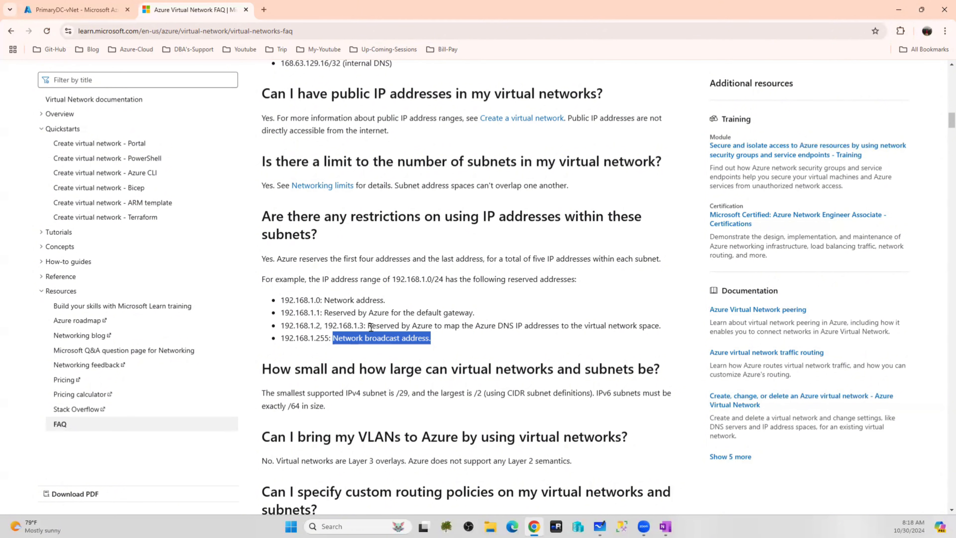
pyautogui.click(77, 10)
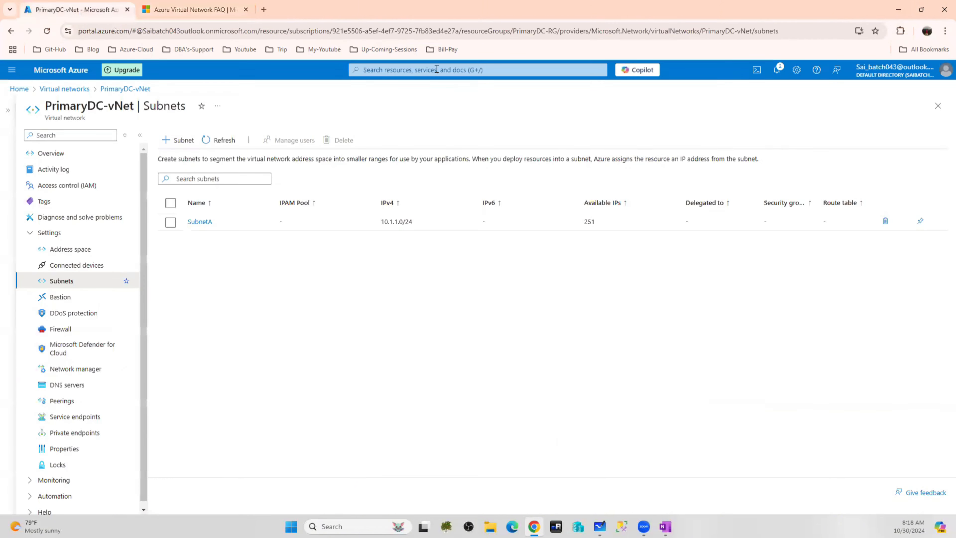
pyautogui.click(395, 68)
pyautogui.write('nic')
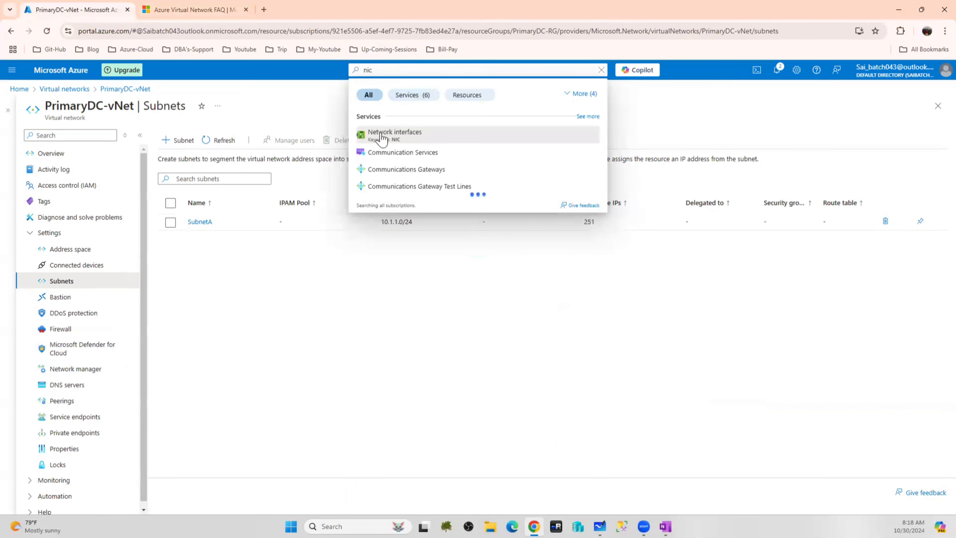
pyautogui.click(382, 137)
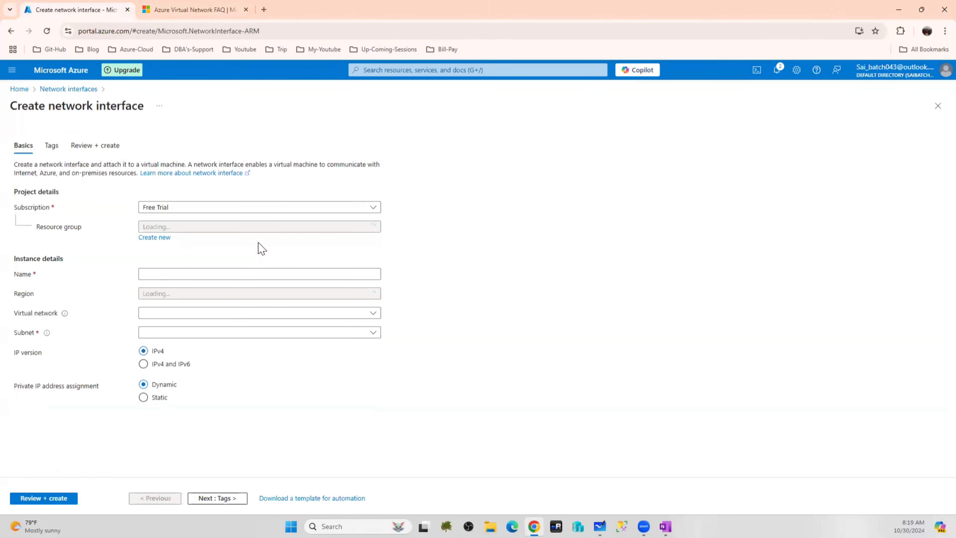
# Place the new interface in resource group PrimaryDC-RG with static private IP 10.1.1.15
pyautogui.click(180, 227)
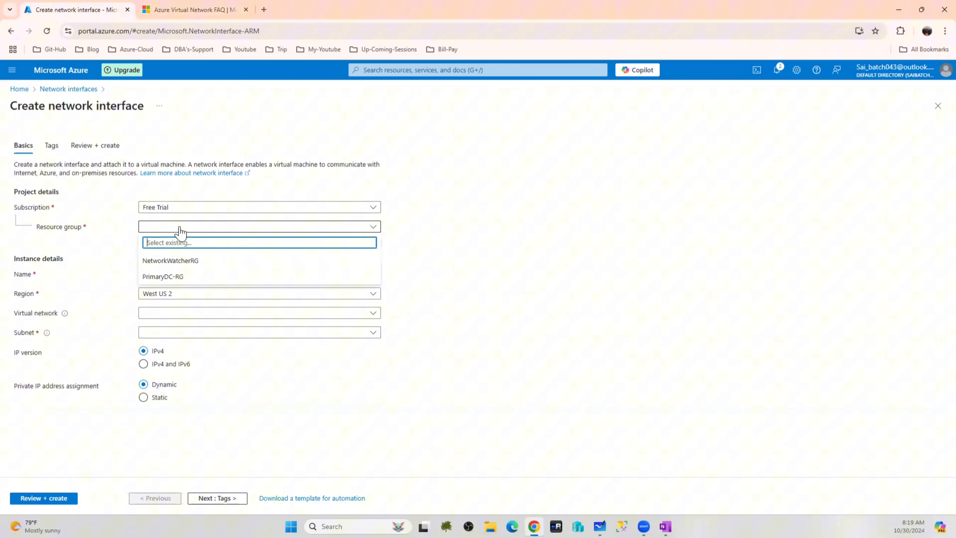
pyautogui.click(171, 276)
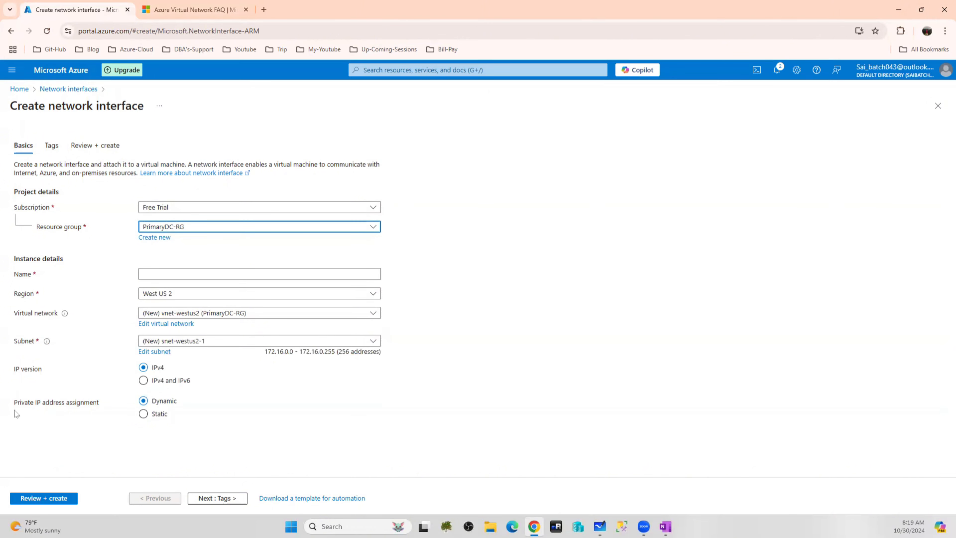
pyautogui.click(204, 274)
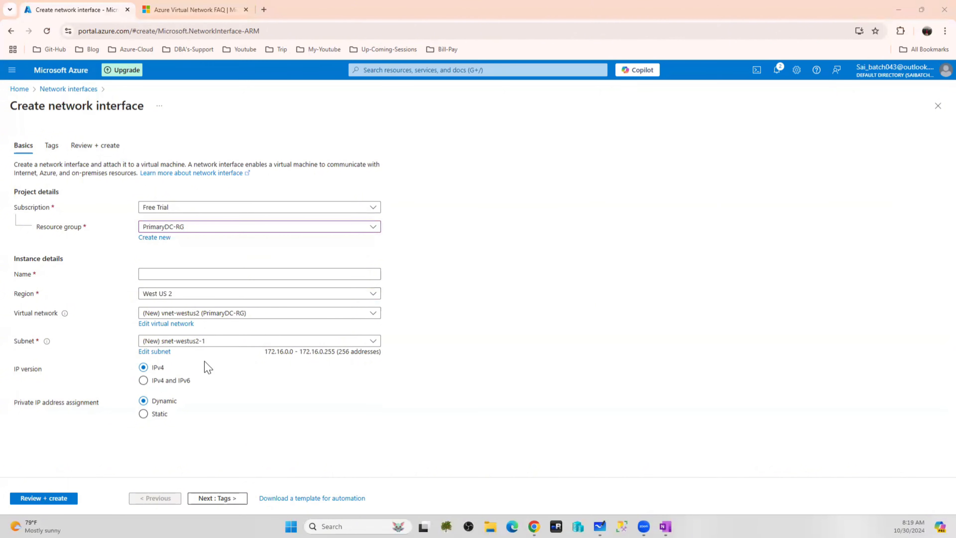
pyautogui.click(149, 415)
pyautogui.click(160, 434)
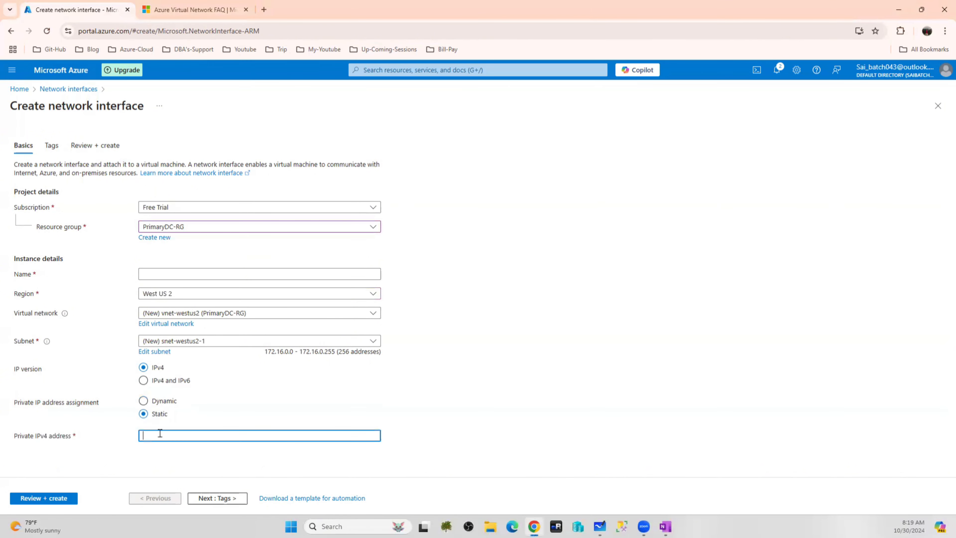
pyautogui.write('10.1')
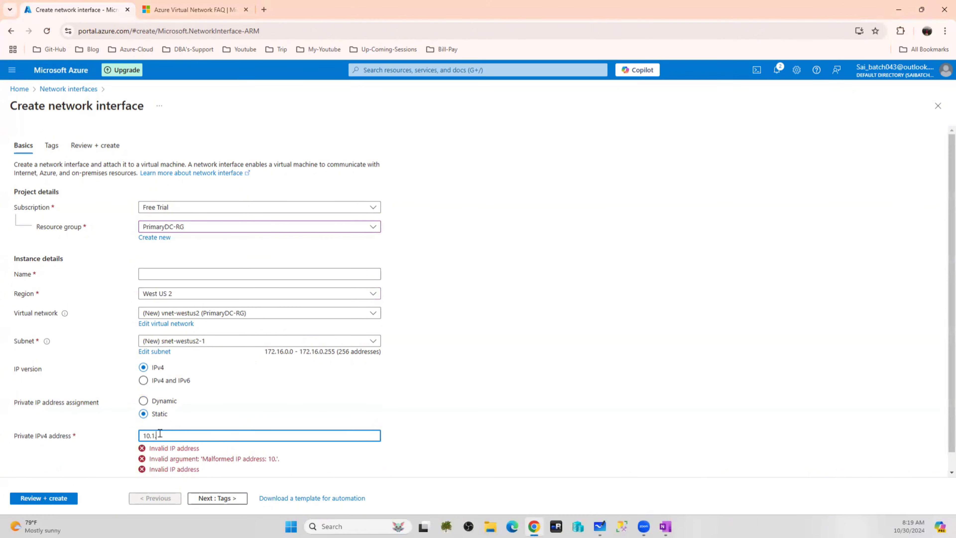
pyautogui.write('.1.15')
pyautogui.click(487, 422)
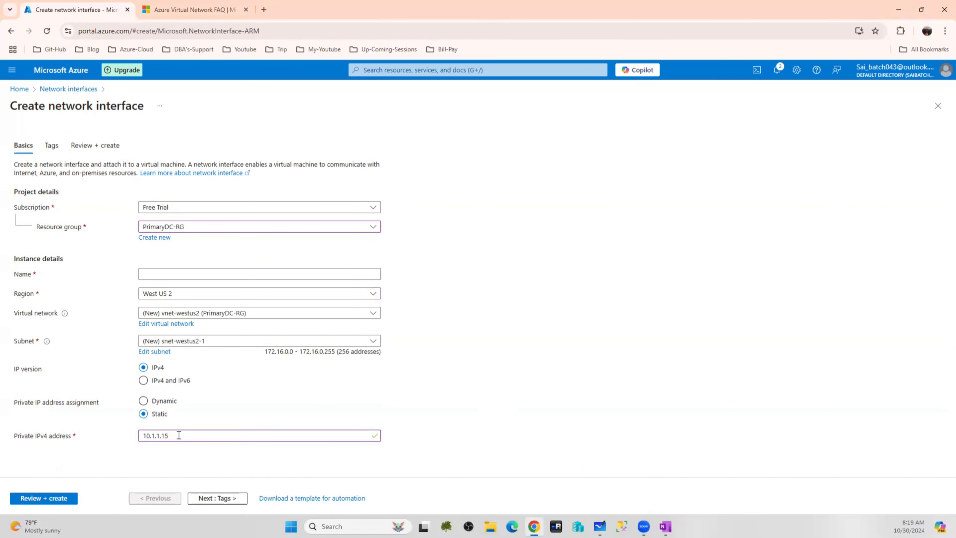
# Name the network interface DC-vm, then leave the form via the Azure logo
pyautogui.click(176, 274)
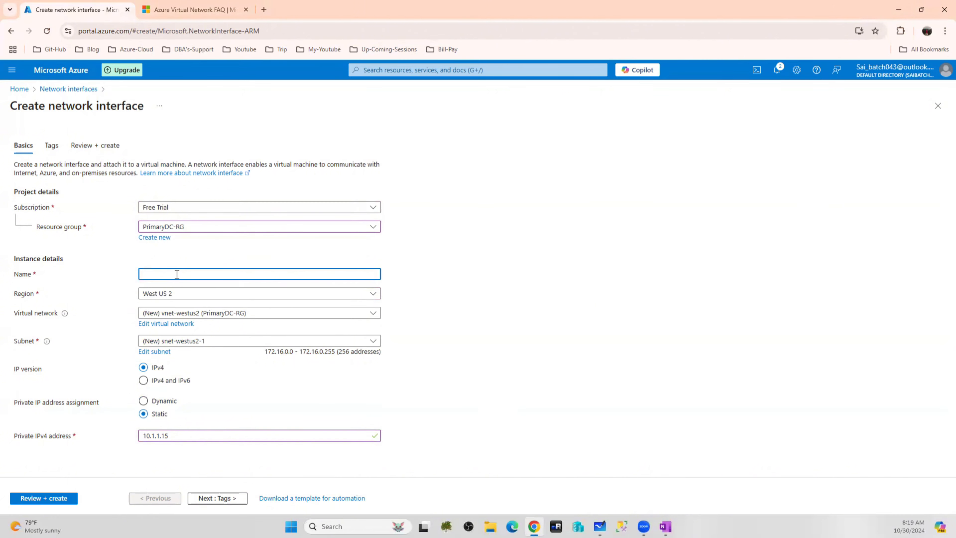
pyautogui.write('DC-')
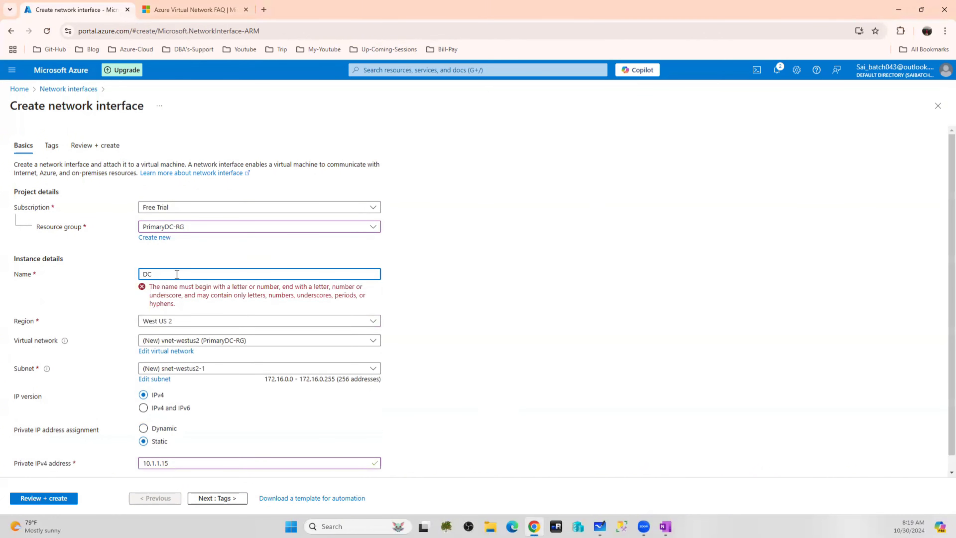
pyautogui.write('vm')
pyautogui.press('BackSpace')
pyautogui.write('-')
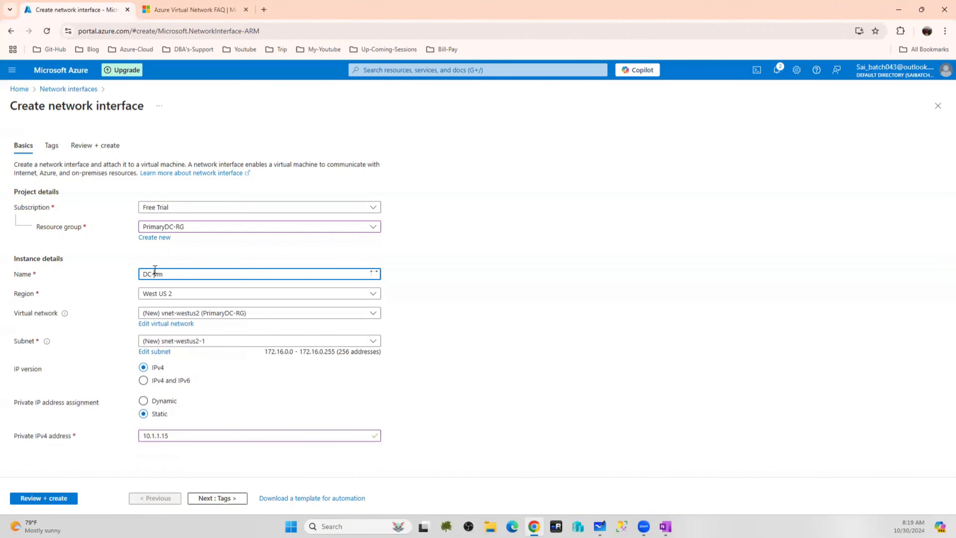
pyautogui.click(533, 310)
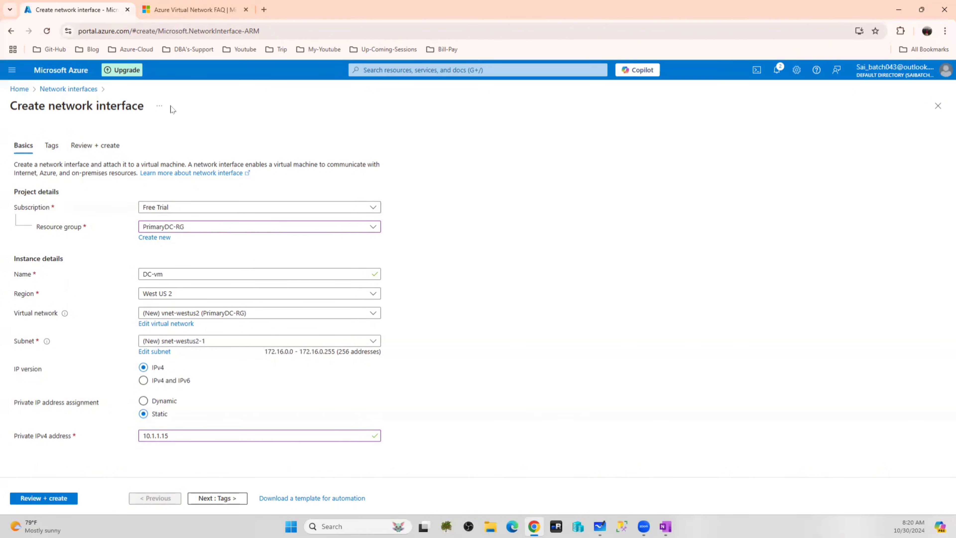
pyautogui.click(62, 71)
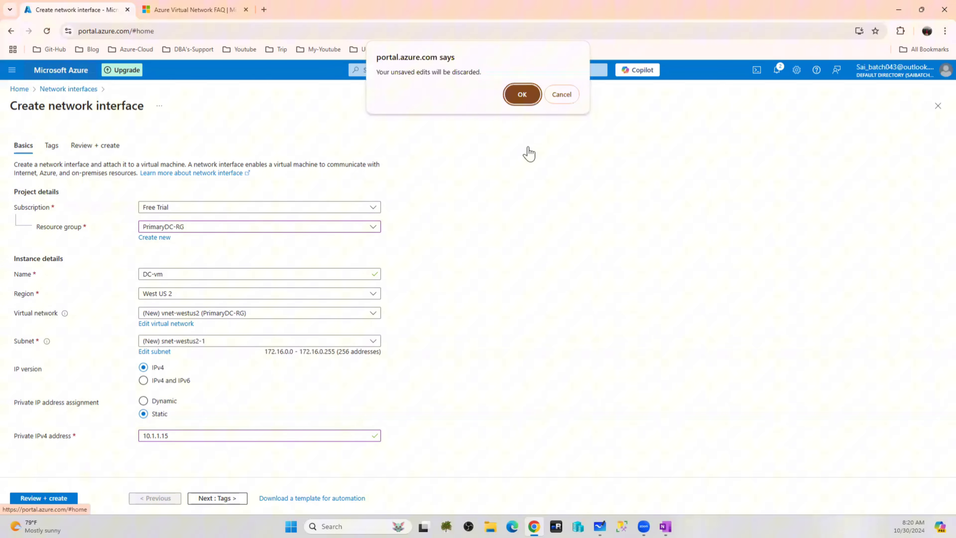
# Confirm discarding the unsaved network interface draft to return to Azure Home
pyautogui.click(520, 93)
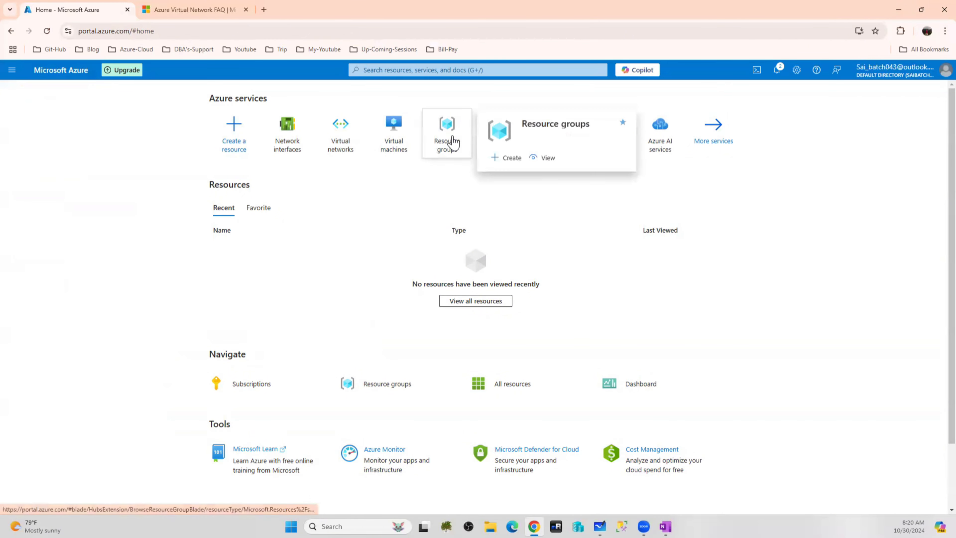
# Check the empty Virtual machines list, then bring the Whiteboard cluster and DR diagram forward
pyautogui.moveTo(333, 152)
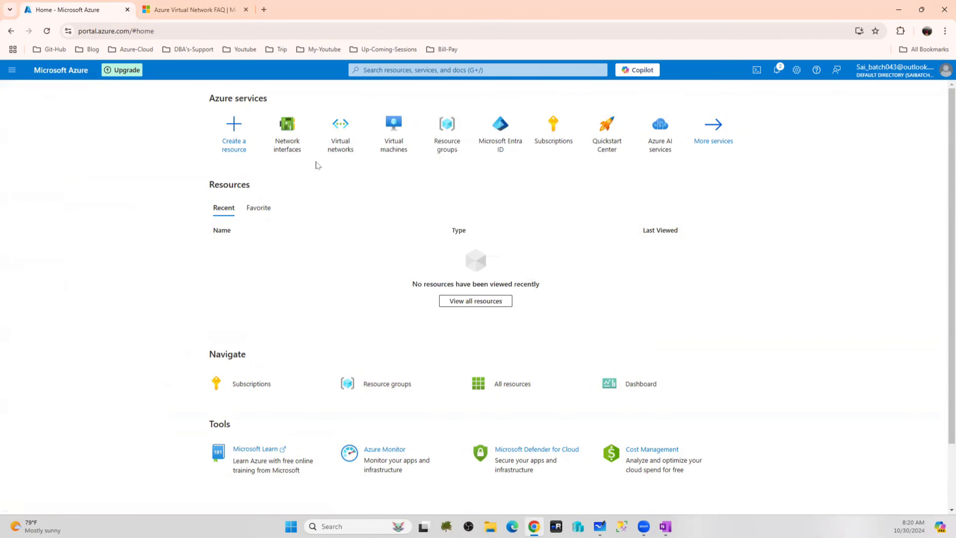
pyautogui.click(402, 124)
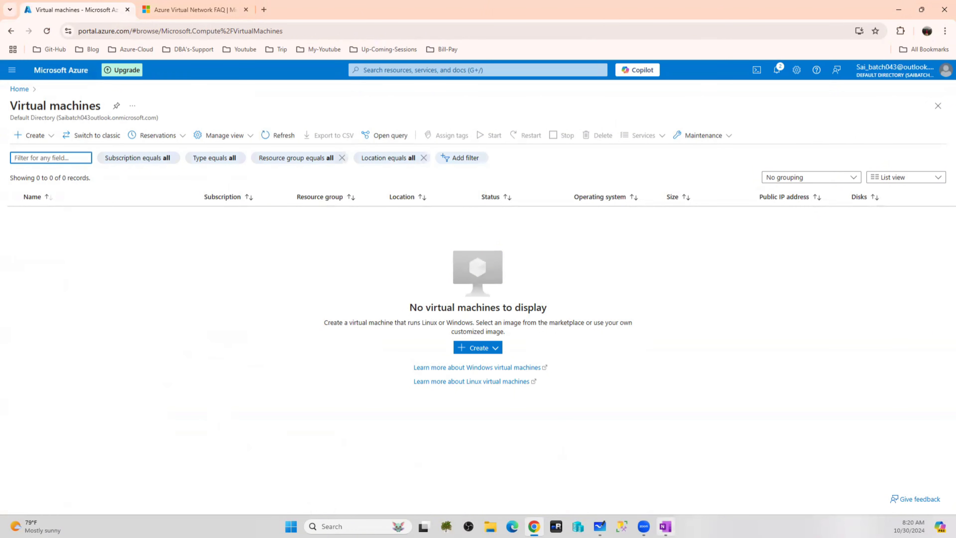
pyautogui.moveTo(666, 526)
pyautogui.click(600, 526)
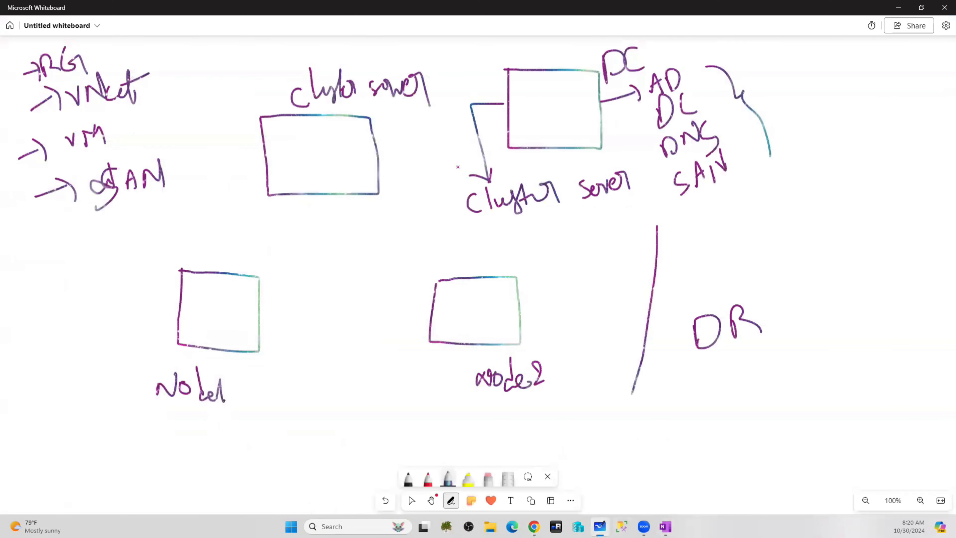
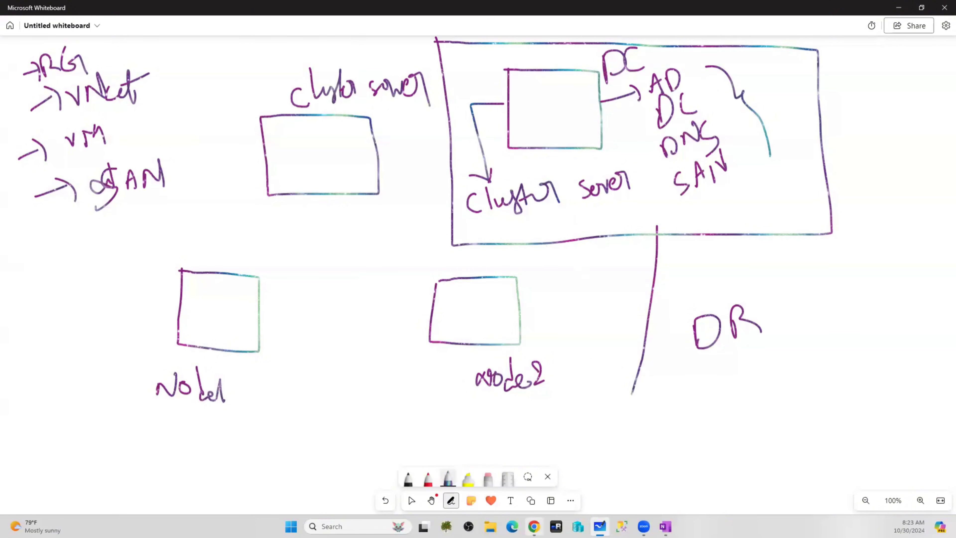
# Return from the whiteboard sketch to Azure's empty Virtual machines page
pyautogui.click(534, 526)
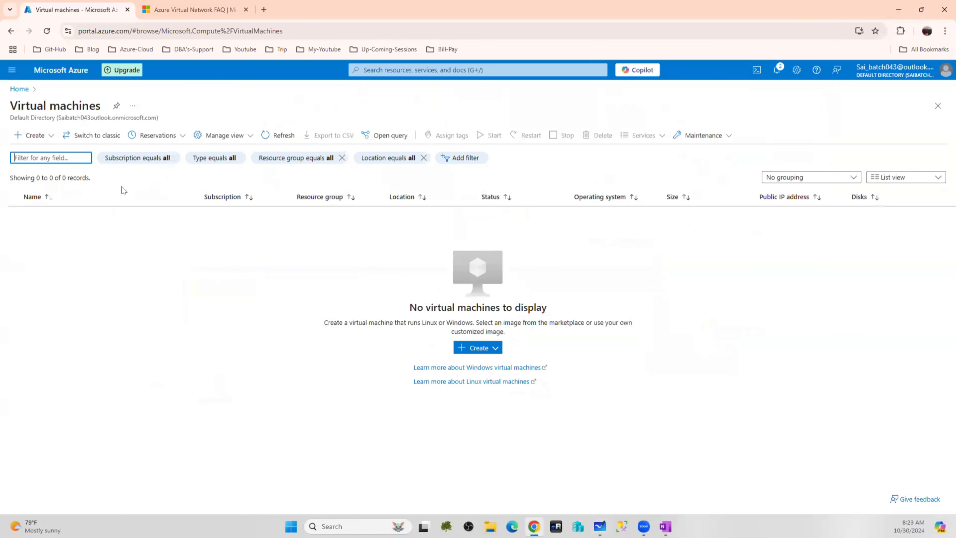
# Start creating an Azure virtual machine and name it DC-ClusterVM
pyautogui.click(50, 135)
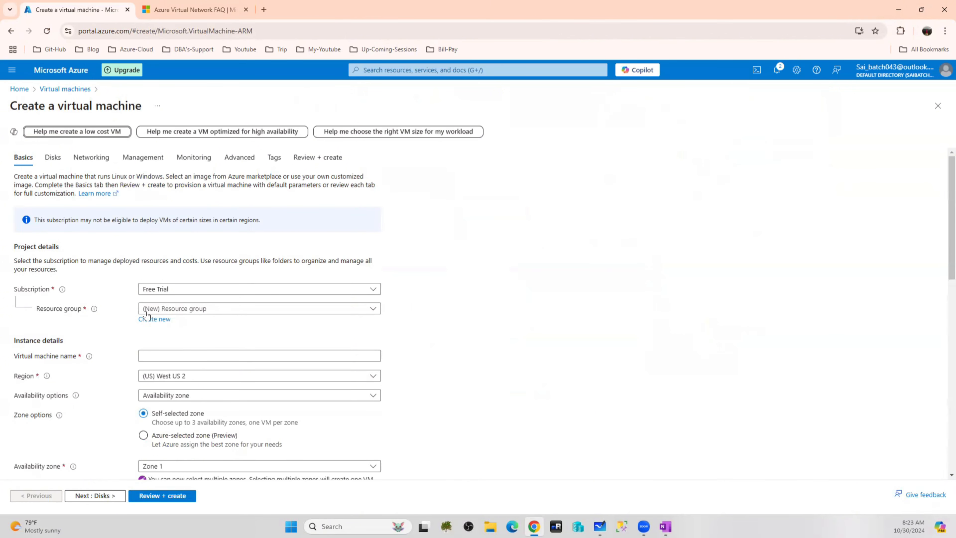
pyautogui.click(161, 354)
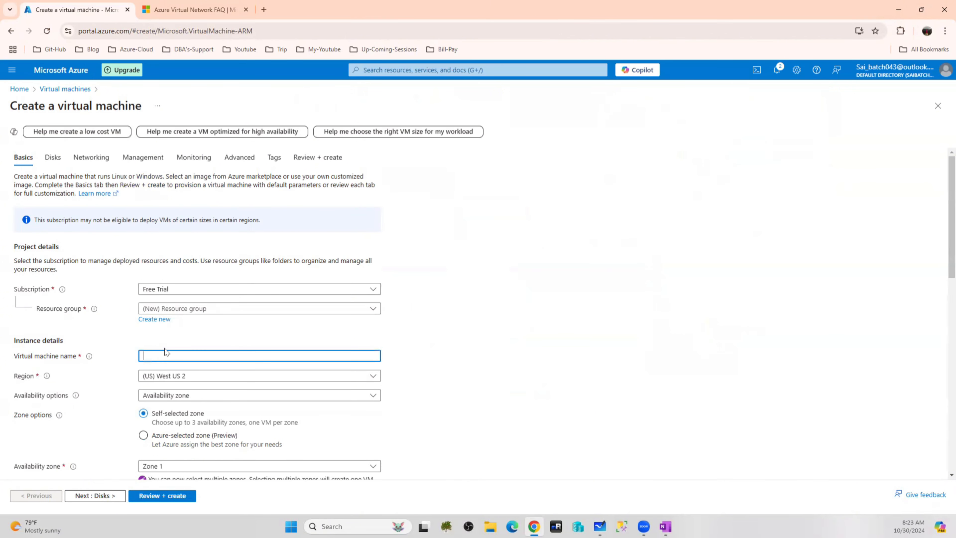
pyautogui.write('DC-ClusterVM')
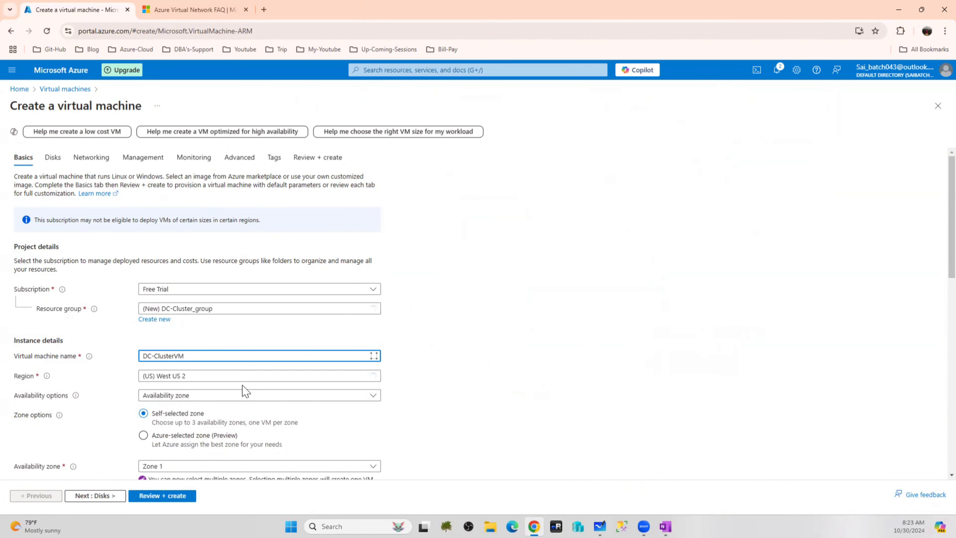
# Set availability to 'No infrastructure redundancy required' and the security type to Standard
pyautogui.scroll(-2, 488, 352)
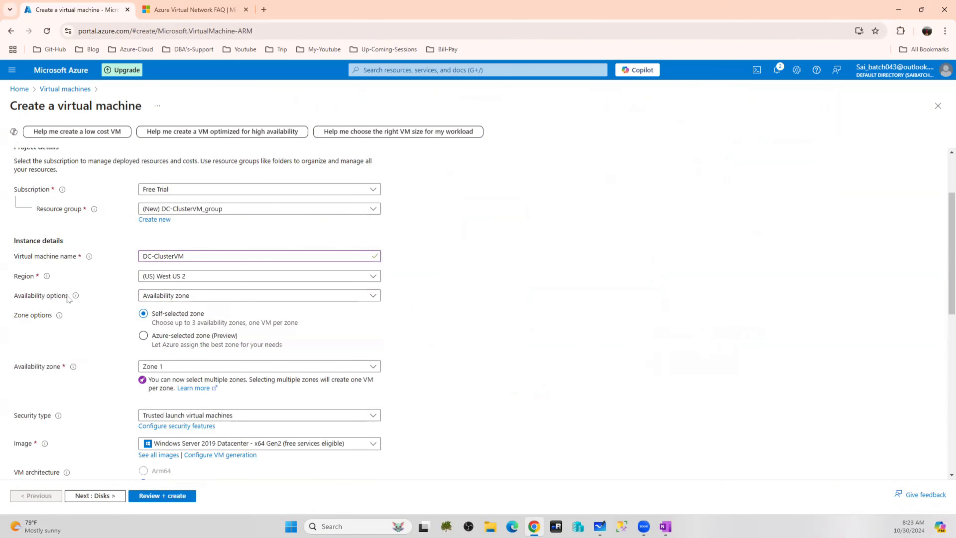
pyautogui.click(224, 296)
pyautogui.click(206, 309)
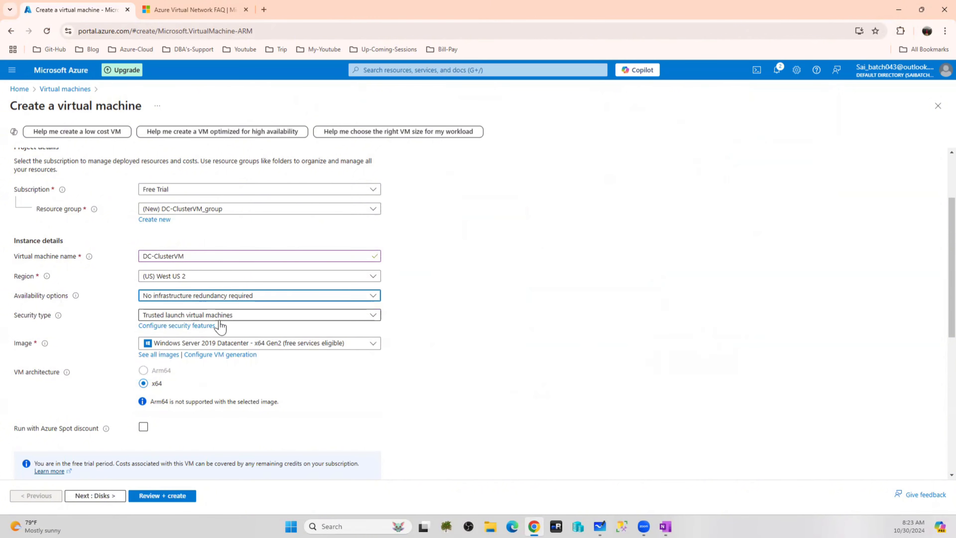
pyautogui.click(194, 315)
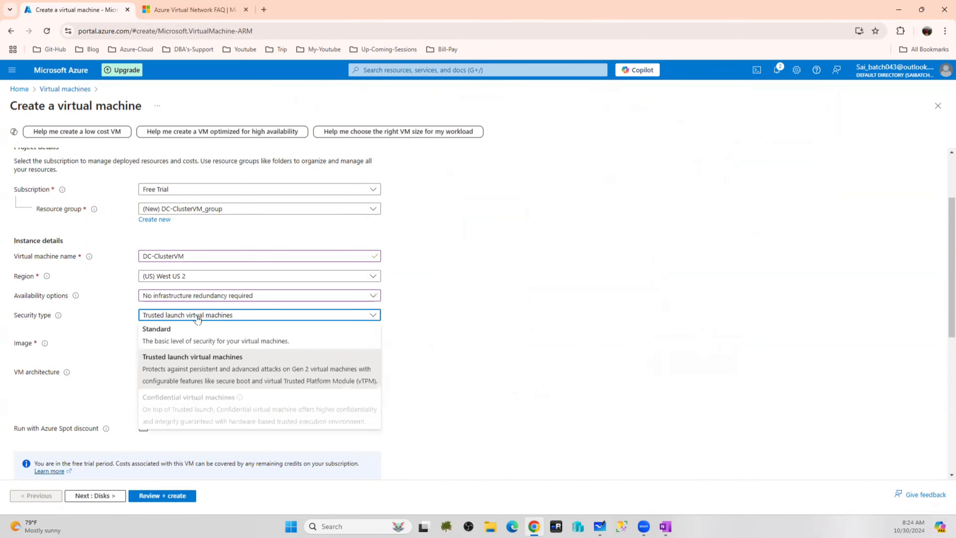
pyautogui.click(185, 327)
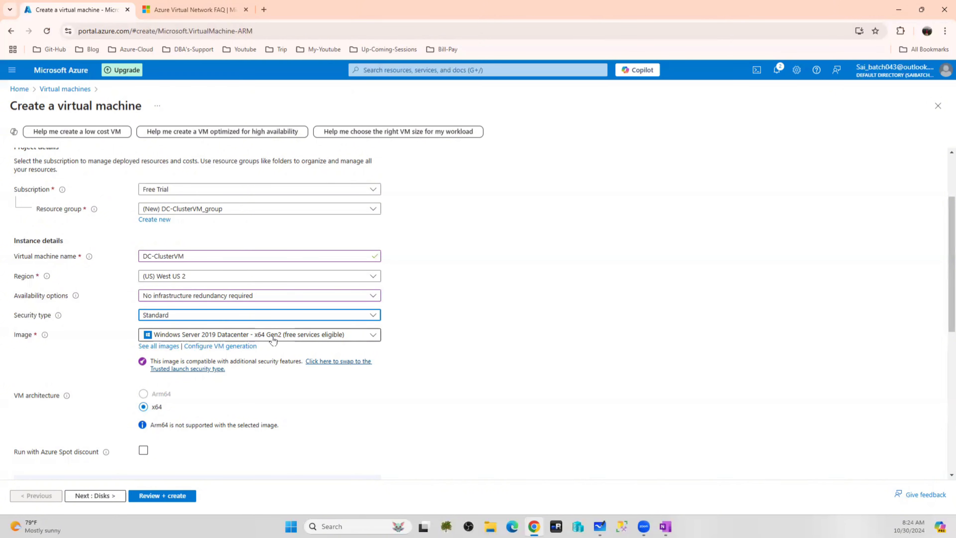
# Choose the Windows Server 2016 Datacenter - x64 Gen2 image and keep size Standard_DS1_v2
pyautogui.click(274, 339)
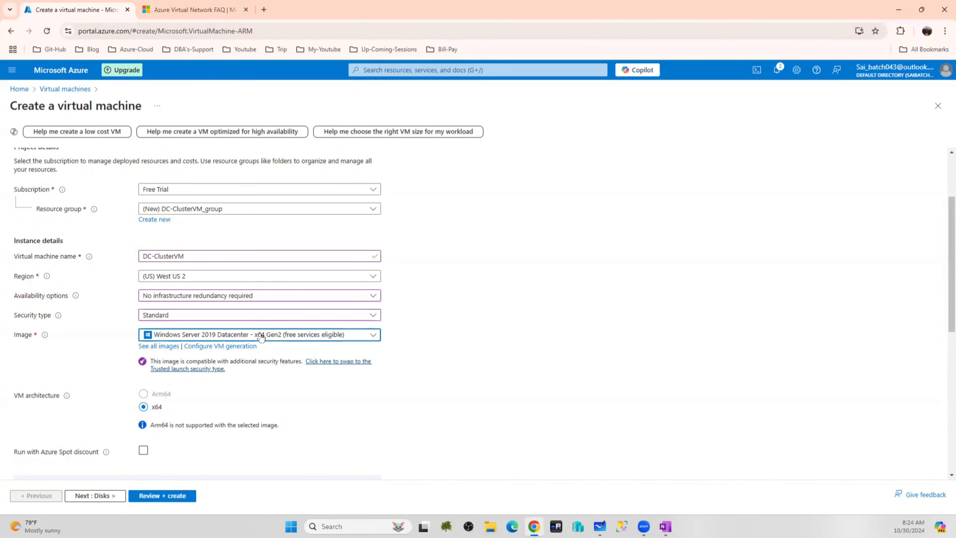
pyautogui.scroll(-2, 239, 260)
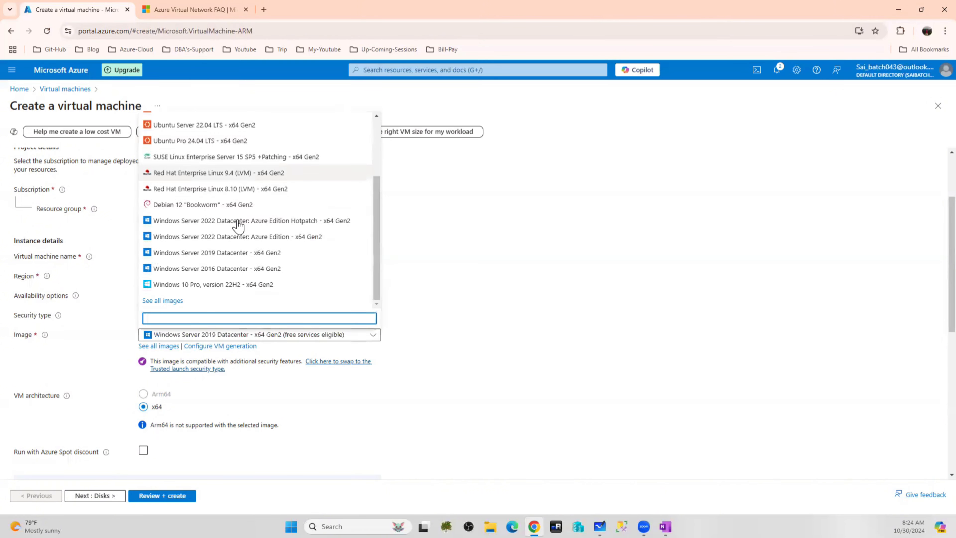
pyautogui.click(237, 269)
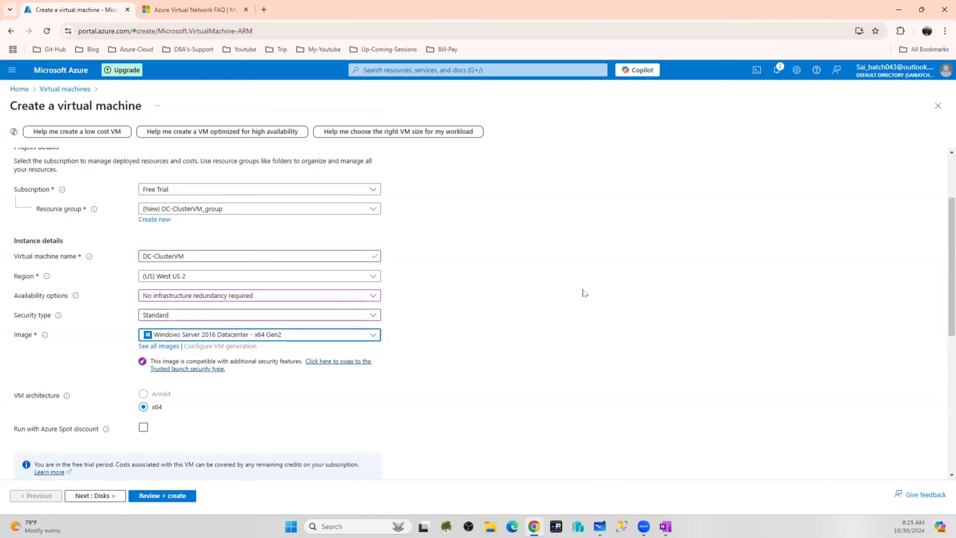
pyautogui.scroll(-4, 489, 302)
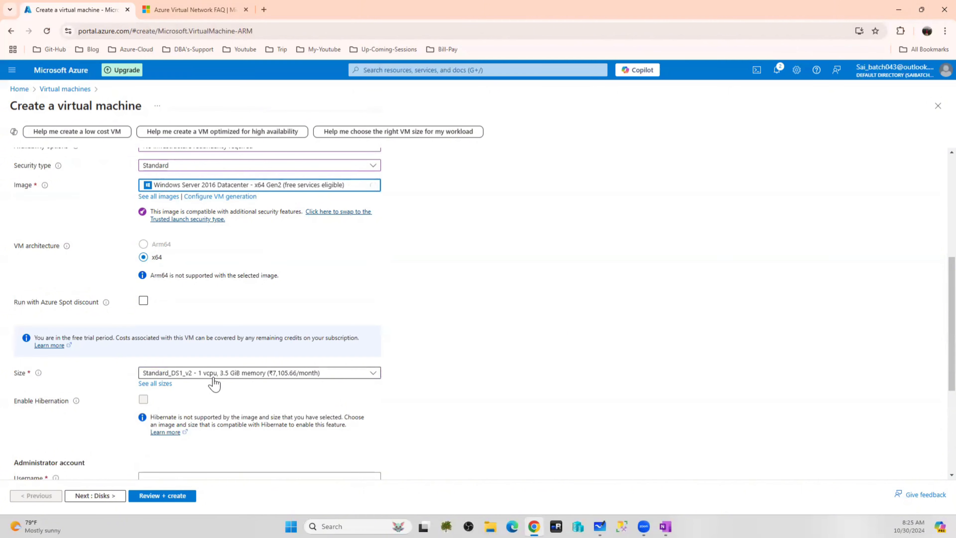
pyautogui.click(246, 374)
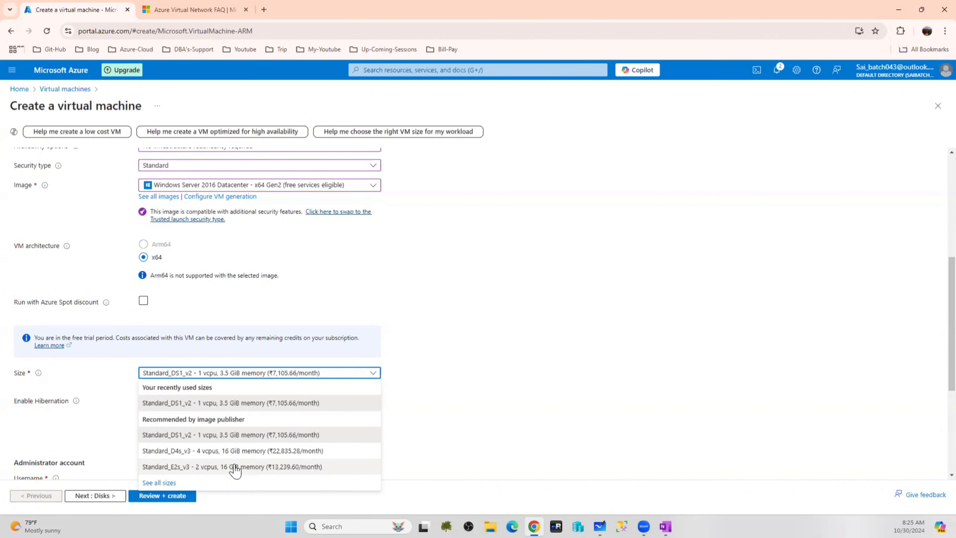
pyautogui.click(250, 376)
pyautogui.click(519, 348)
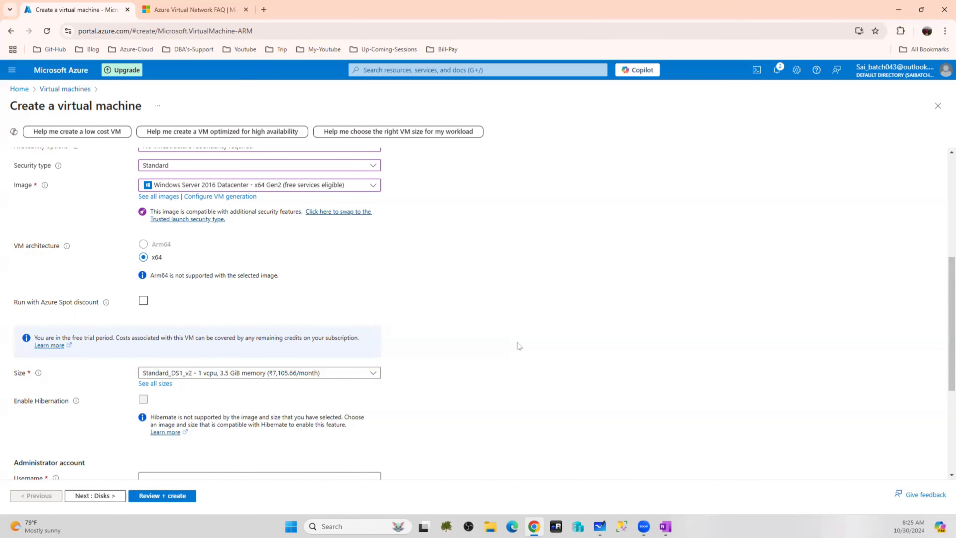
# Enter the administrator username, then type the password and its matching confirmation
pyautogui.scroll(-4, 513, 301)
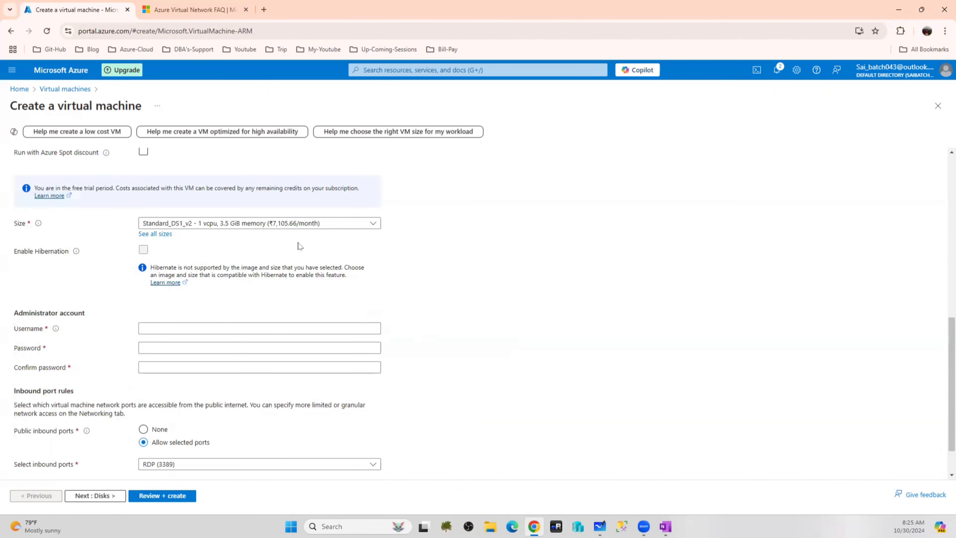
pyautogui.click(175, 329)
pyautogui.write('s')
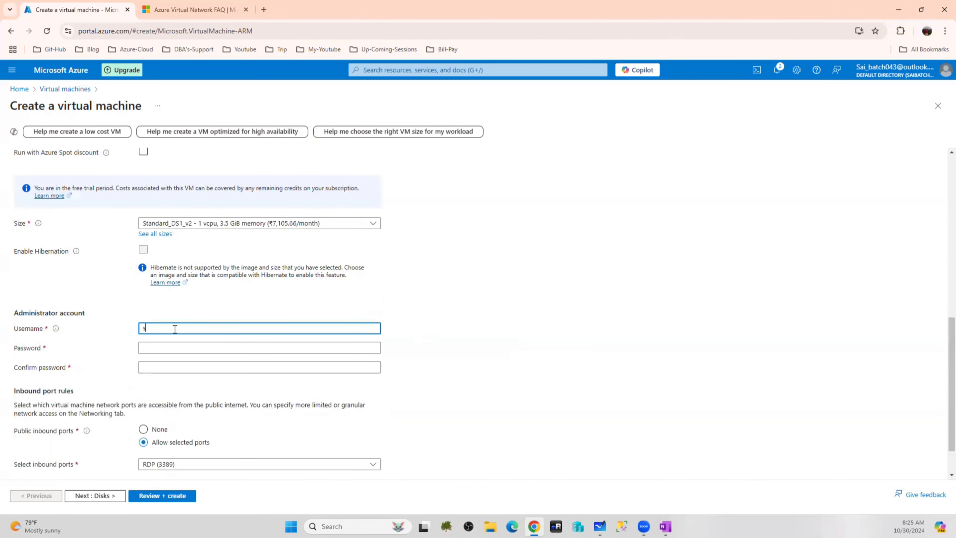
pyautogui.write('aadmin')
pyautogui.press('Tab')
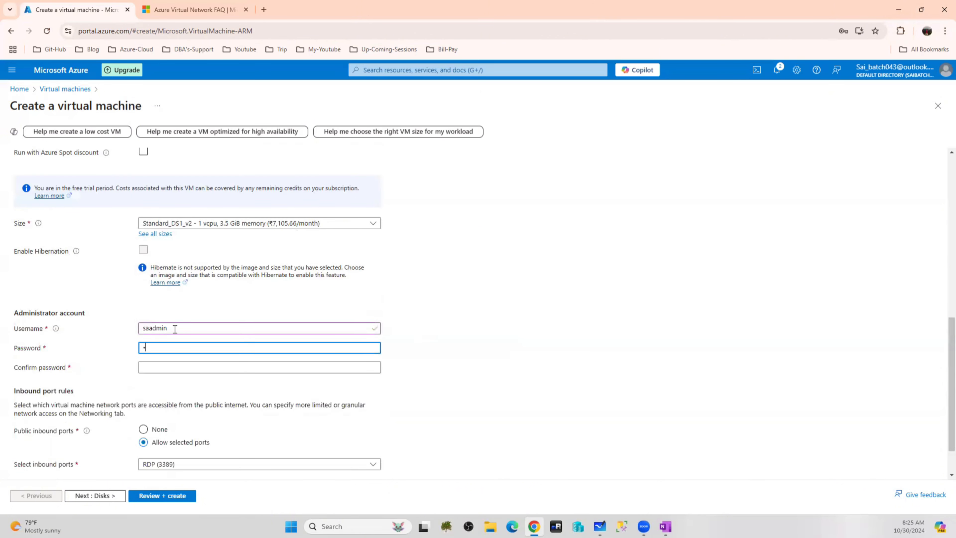
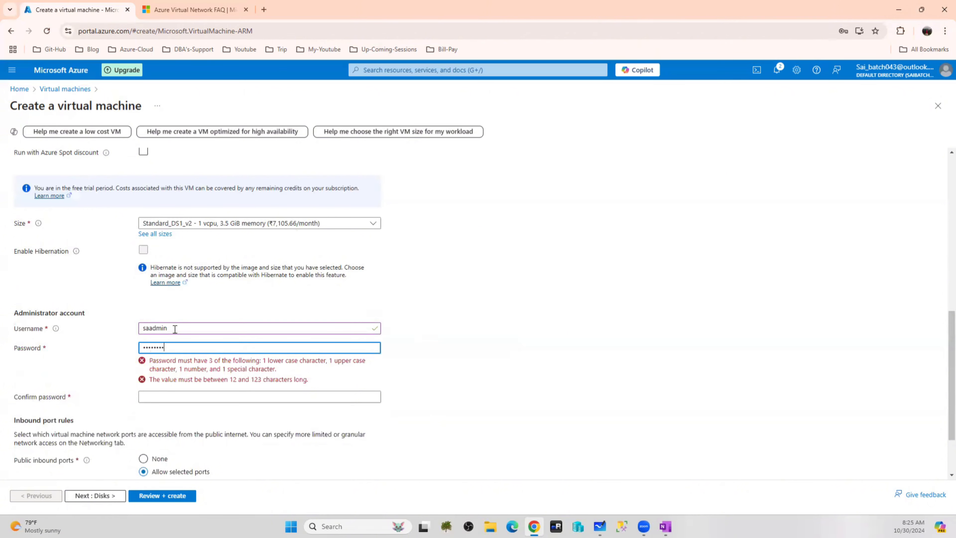
pyautogui.press('Tab')
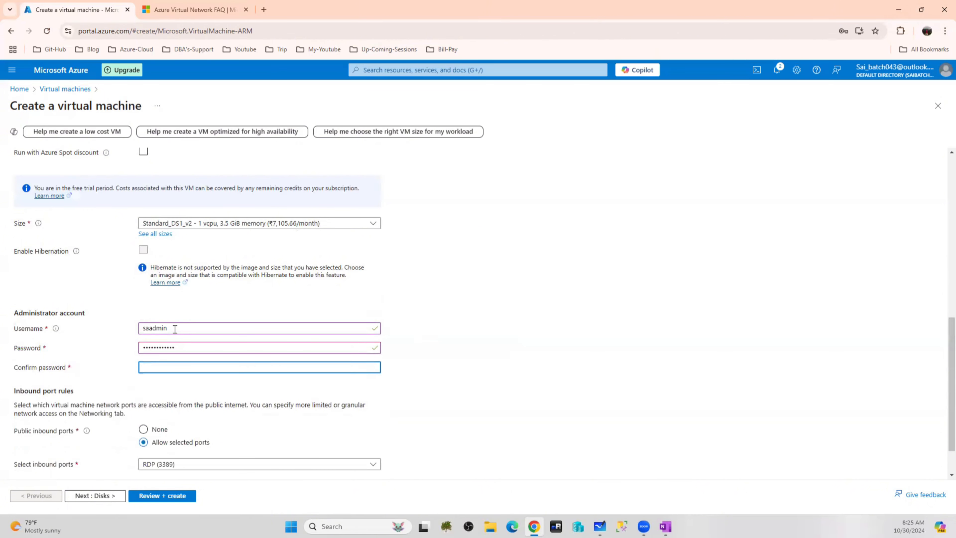
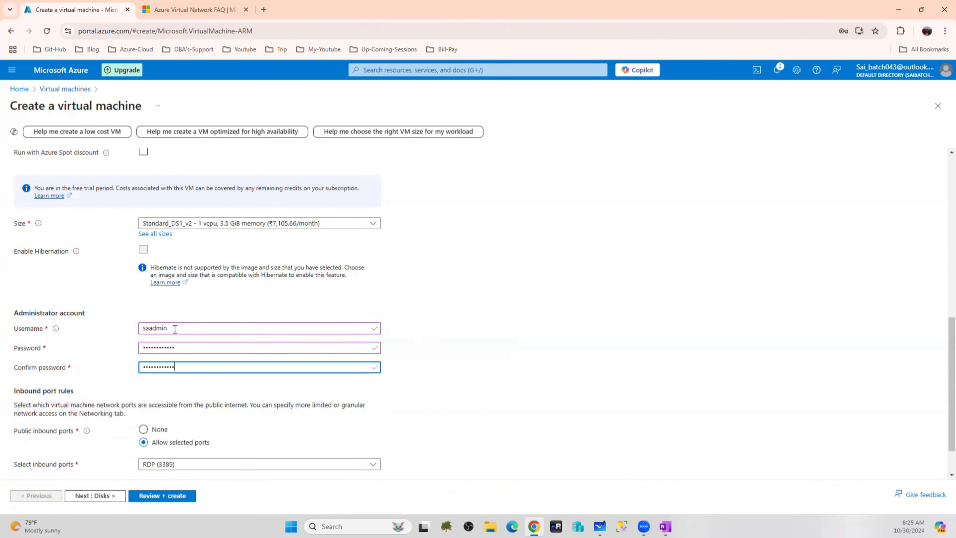
pyautogui.click(545, 359)
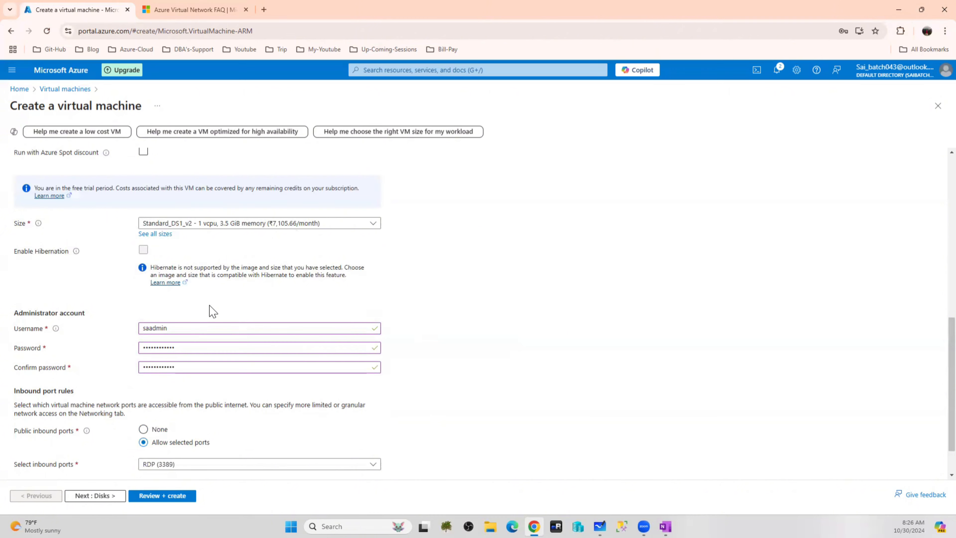
pyautogui.scroll(5, 213, 311)
pyautogui.scroll(5, 205, 314)
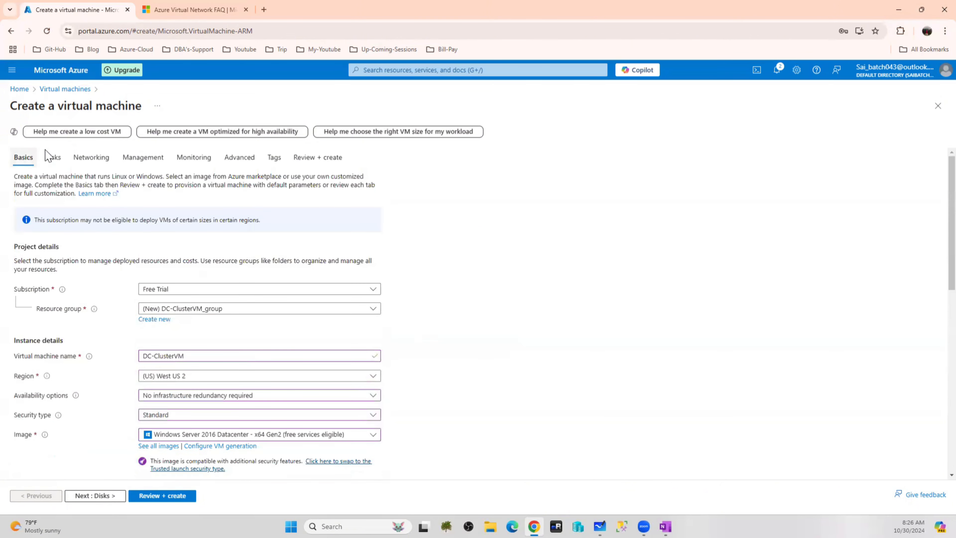
# Keep the 127 GiB OS disk size and change the OS disk type to Standard HDD (LRS)
pyautogui.click(53, 159)
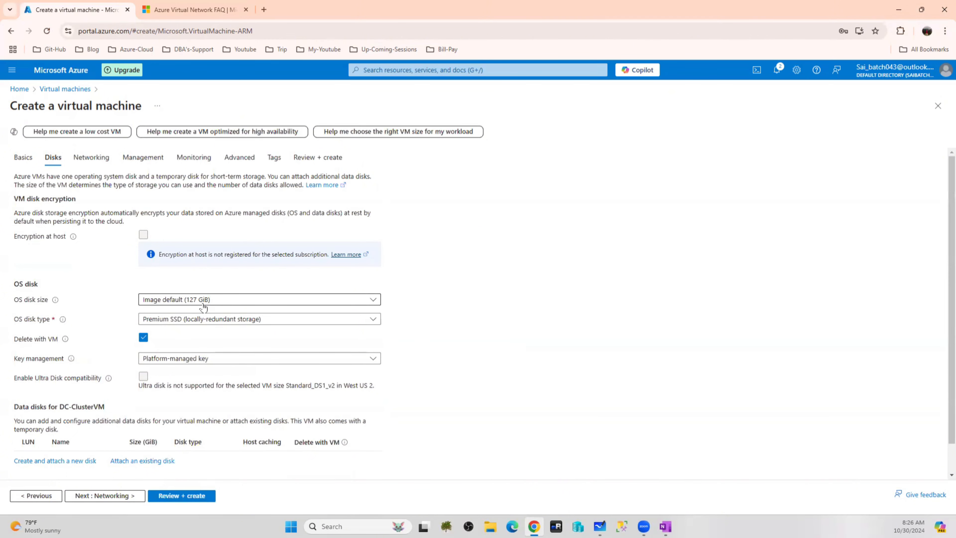
pyautogui.click(221, 301)
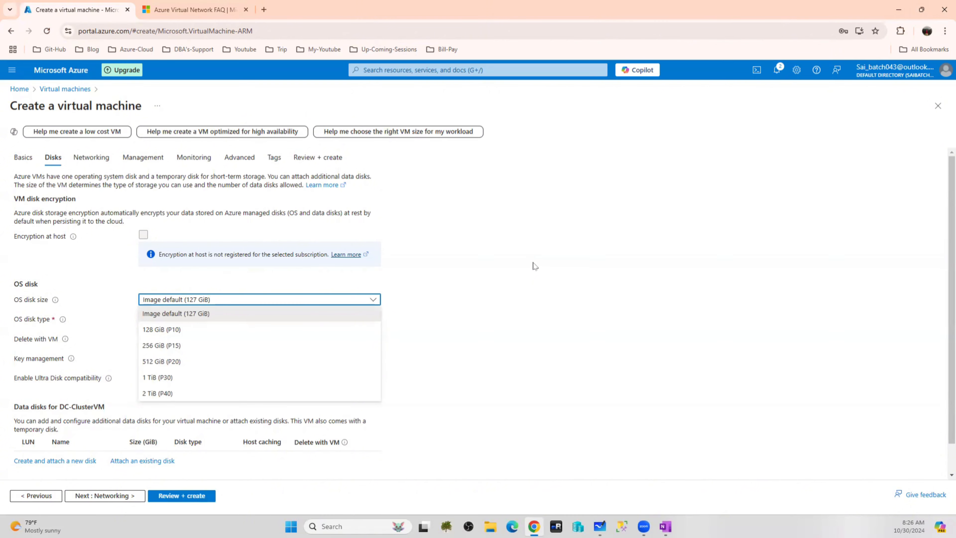
pyautogui.click(501, 263)
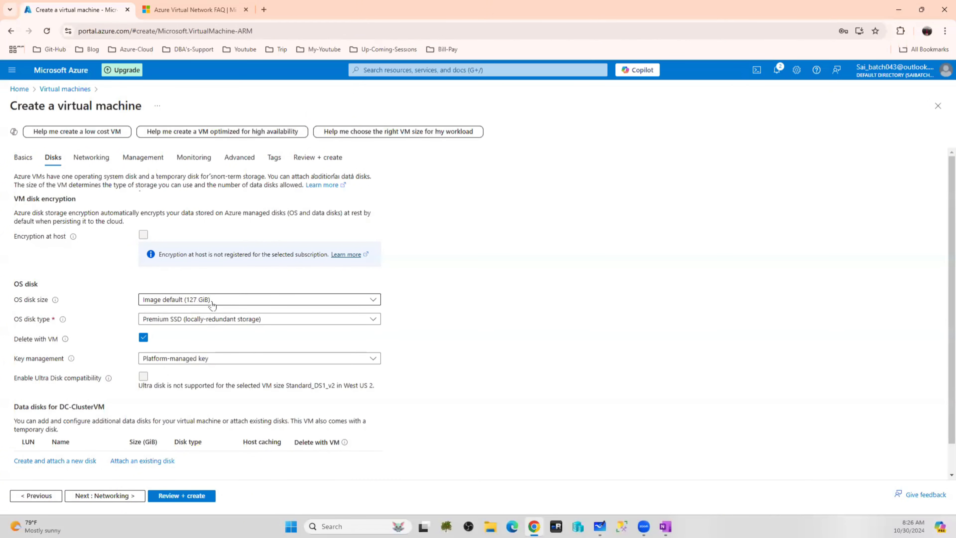
pyautogui.click(230, 326)
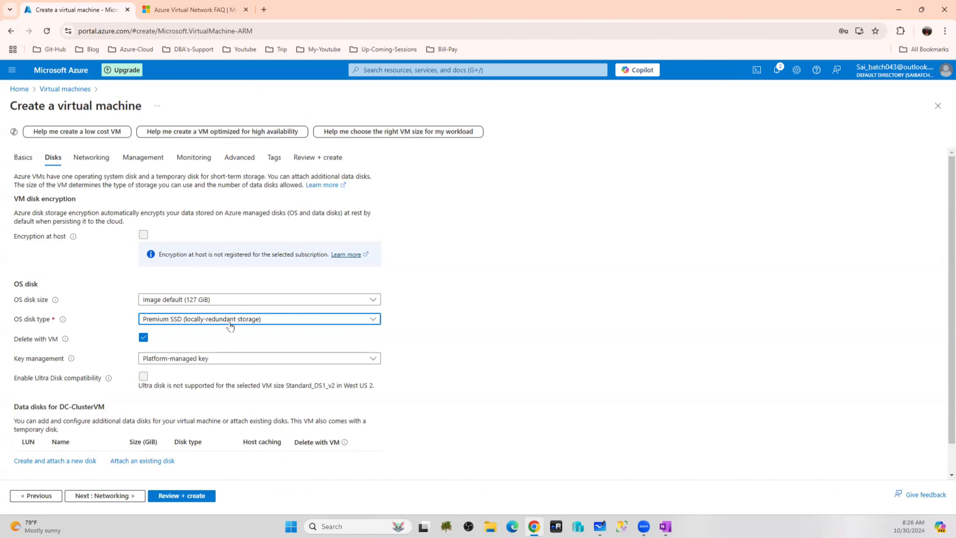
pyautogui.click(230, 326)
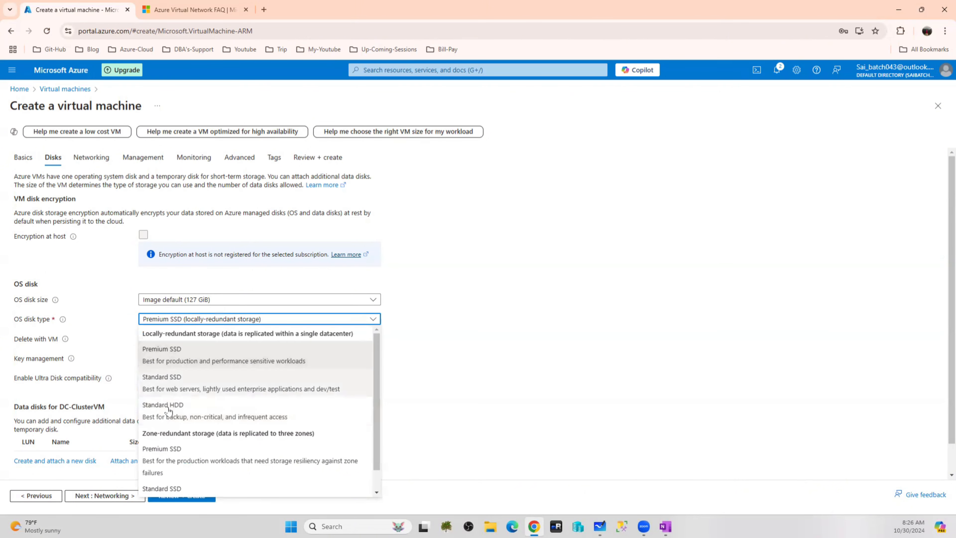
pyautogui.click(180, 407)
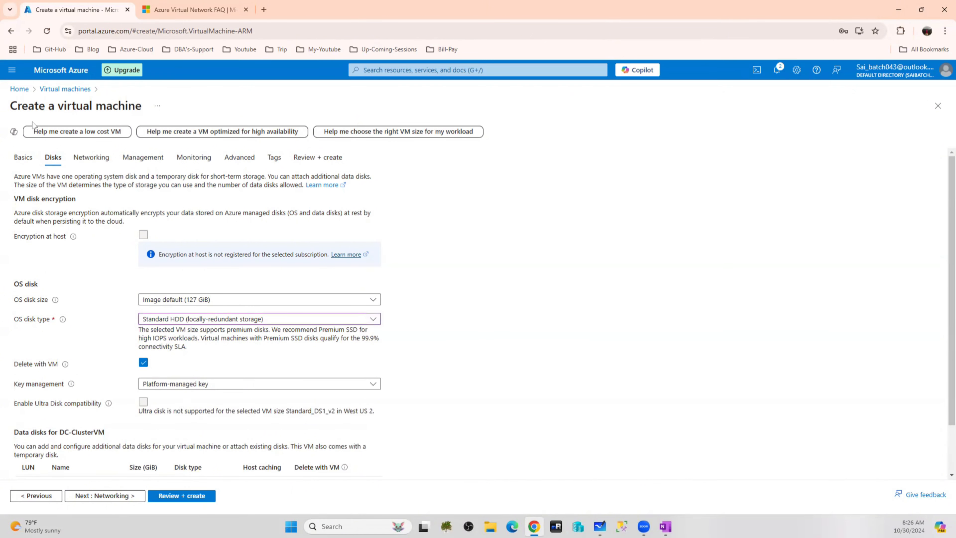
pyautogui.click(23, 158)
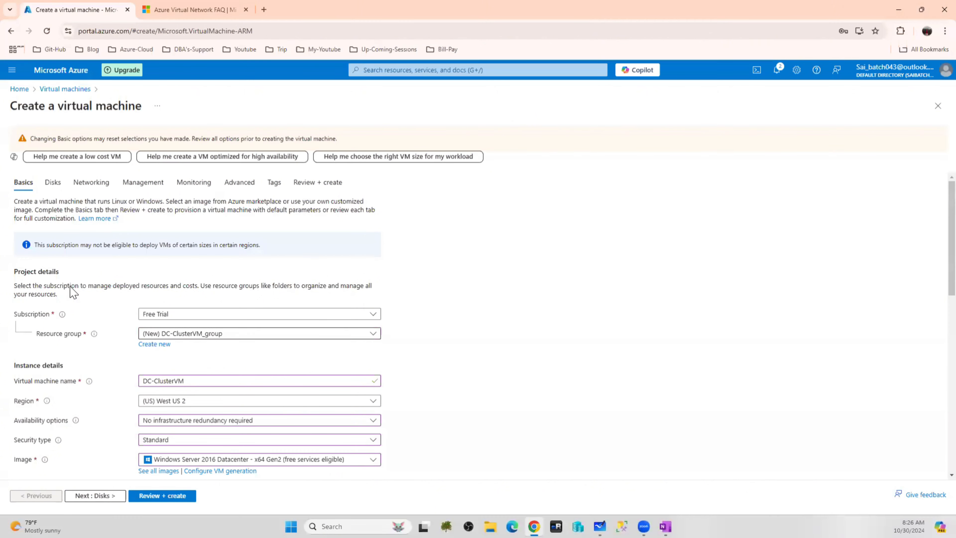
# Go back to the Disks settings and scroll to the empty Data disks section
pyautogui.click(52, 182)
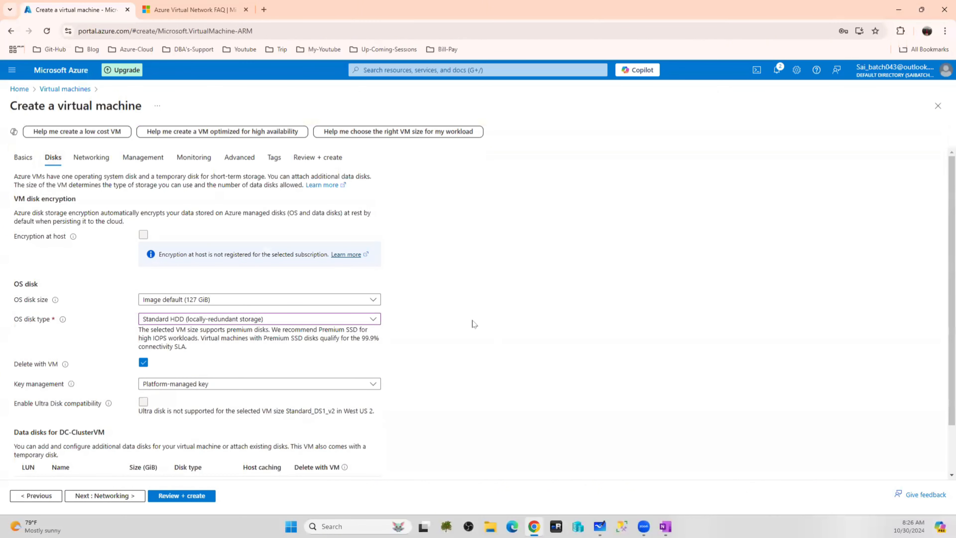
pyautogui.scroll(-2, 474, 325)
pyautogui.scroll(-1, 473, 325)
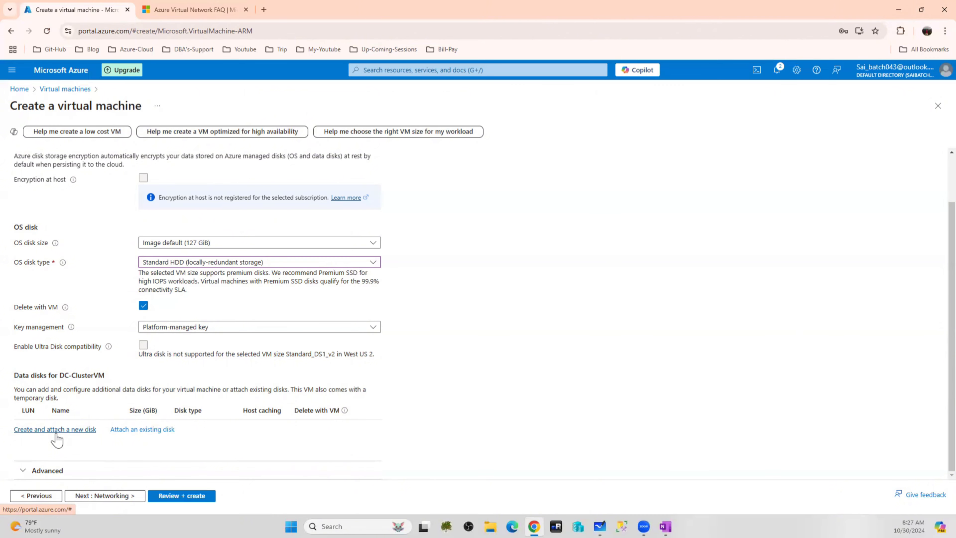
# Create and attach a 1024 GiB Standard SSD data disk, DC-ClusterVM_DataDisk_0, at LUN 0
pyautogui.click(56, 430)
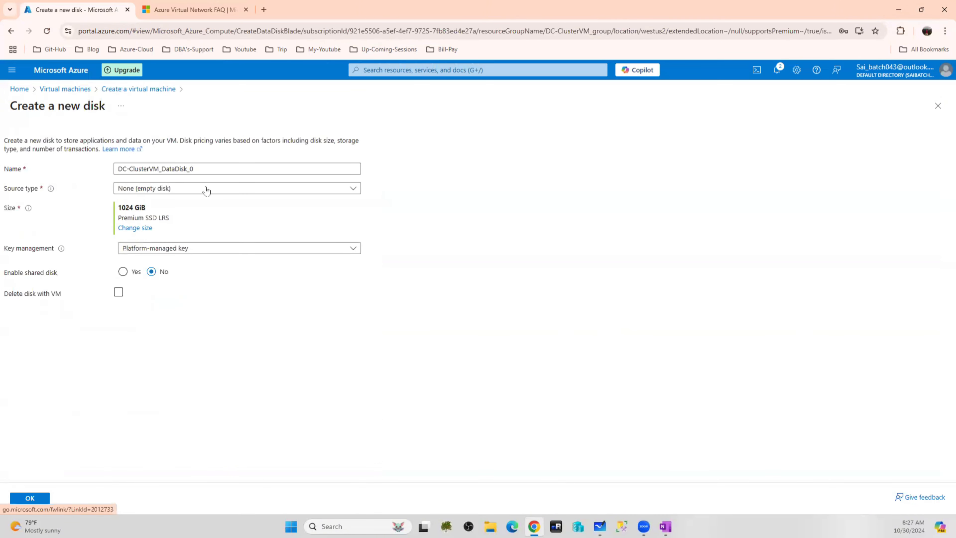
pyautogui.click(147, 229)
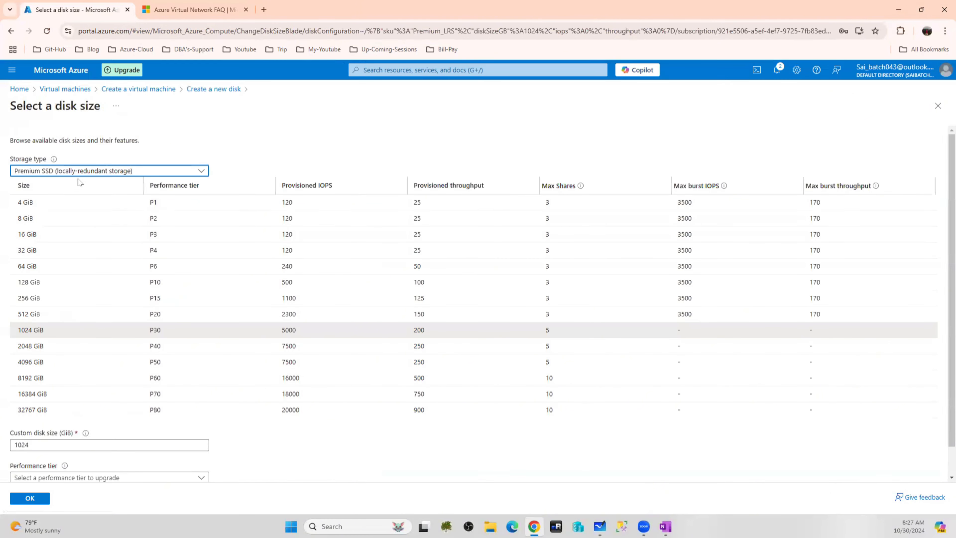
pyautogui.click(89, 173)
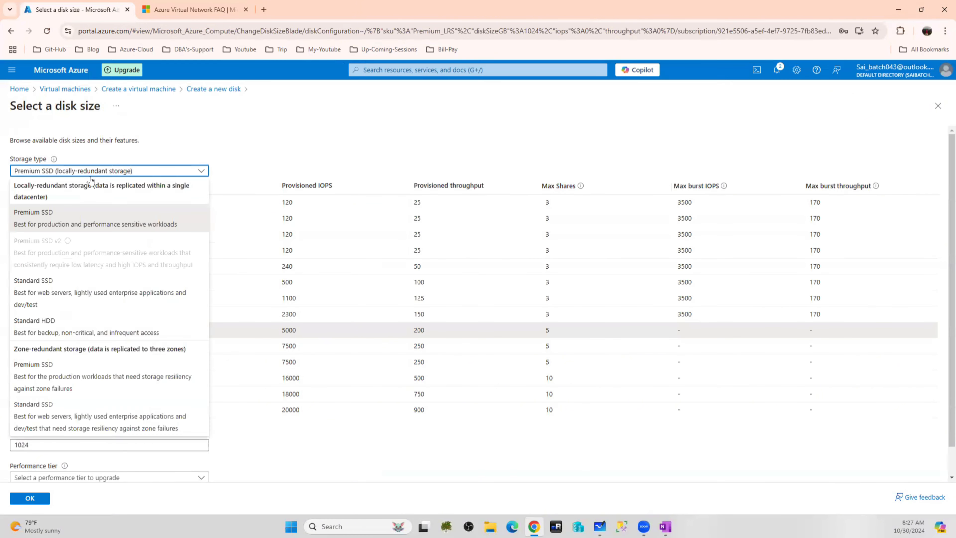
pyautogui.click(59, 293)
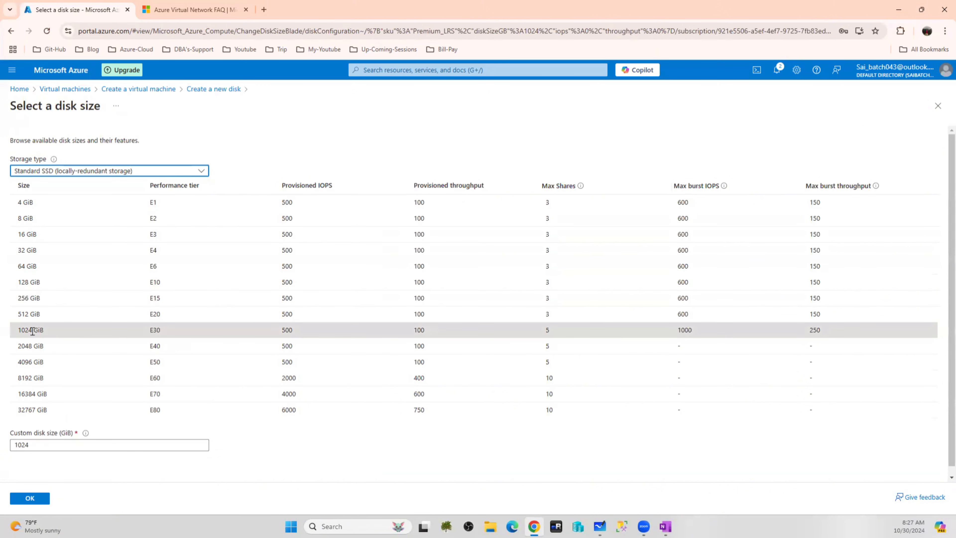
pyautogui.click(38, 499)
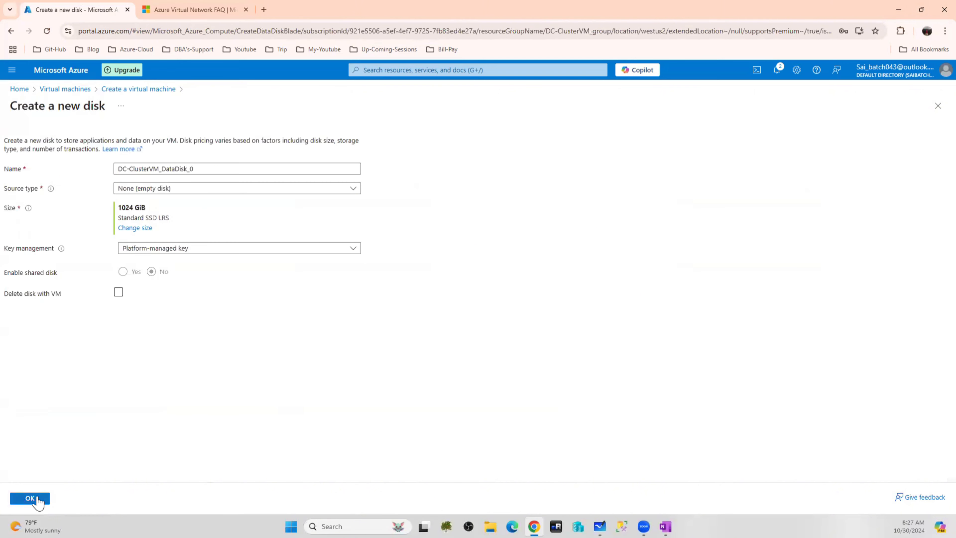
pyautogui.click(190, 249)
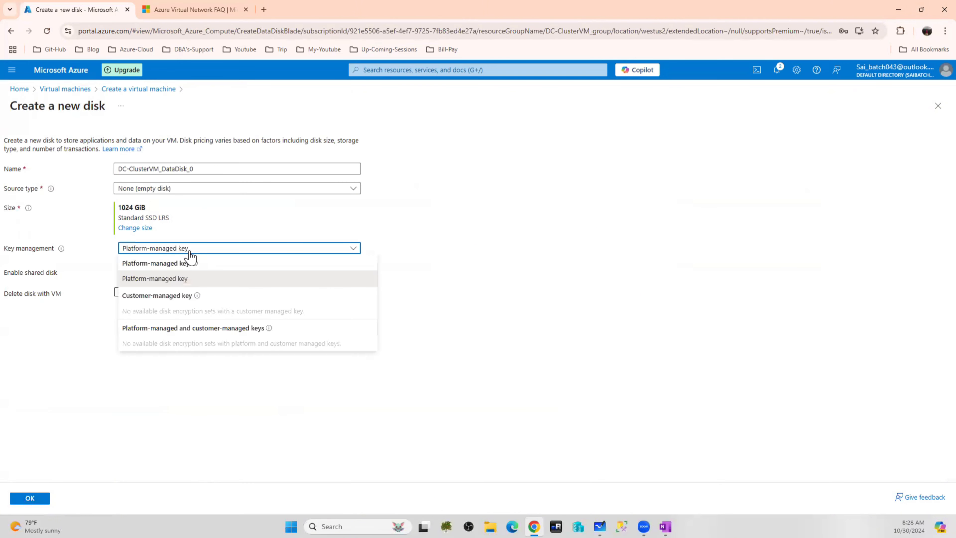
pyautogui.click(229, 436)
pyautogui.click(30, 499)
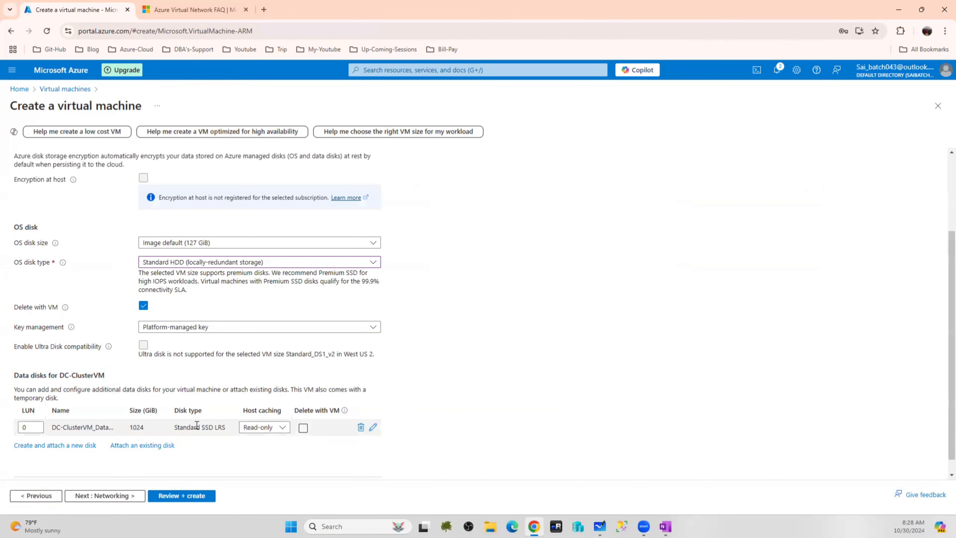
# Change the data disk's host caching from Read-only to None and review its LUN
pyautogui.click(278, 427)
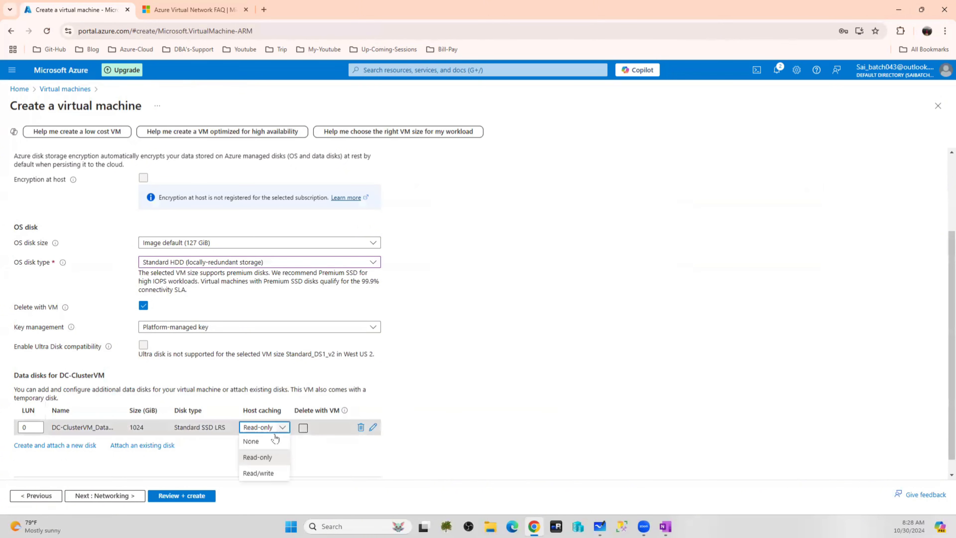
pyautogui.click(265, 446)
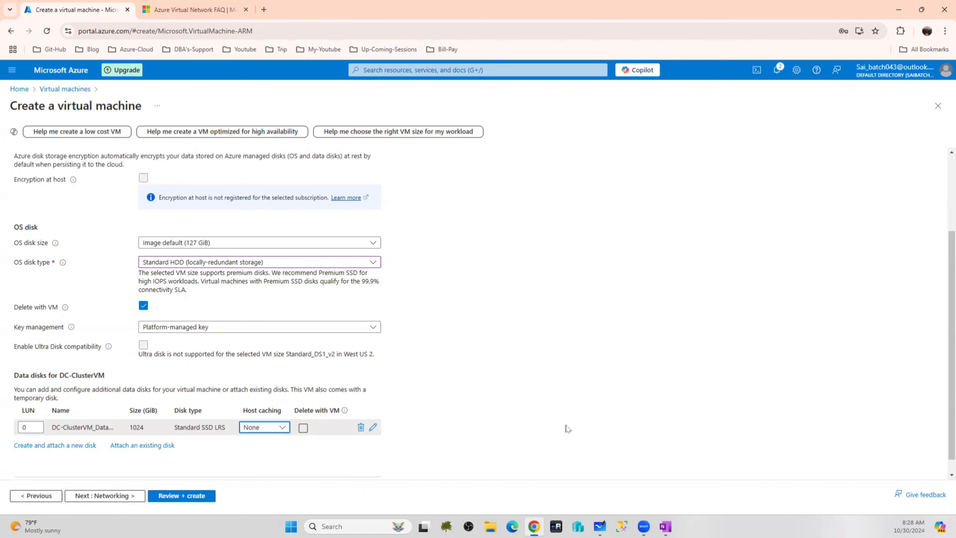
pyautogui.doubleClick(37, 428)
pyautogui.scroll(2, 246, 320)
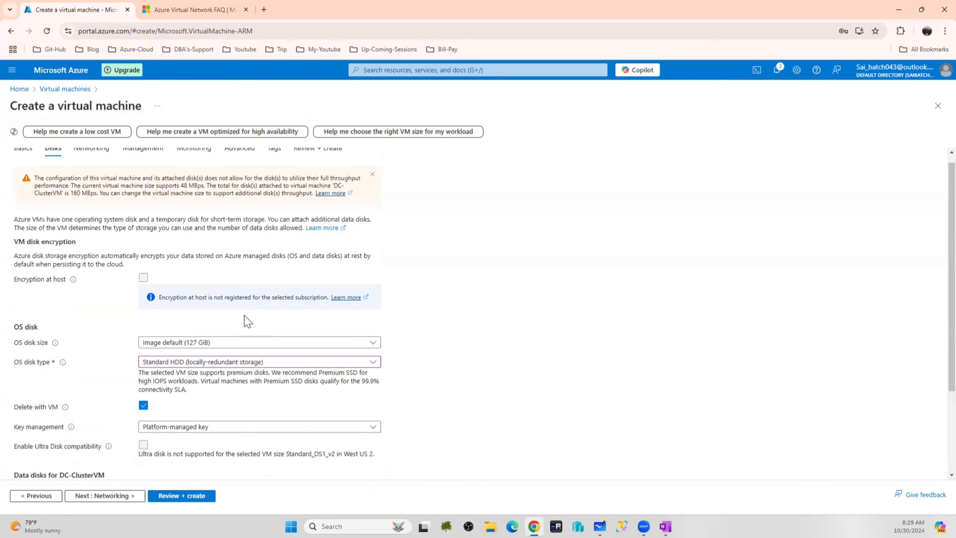
pyautogui.scroll(-1, 247, 321)
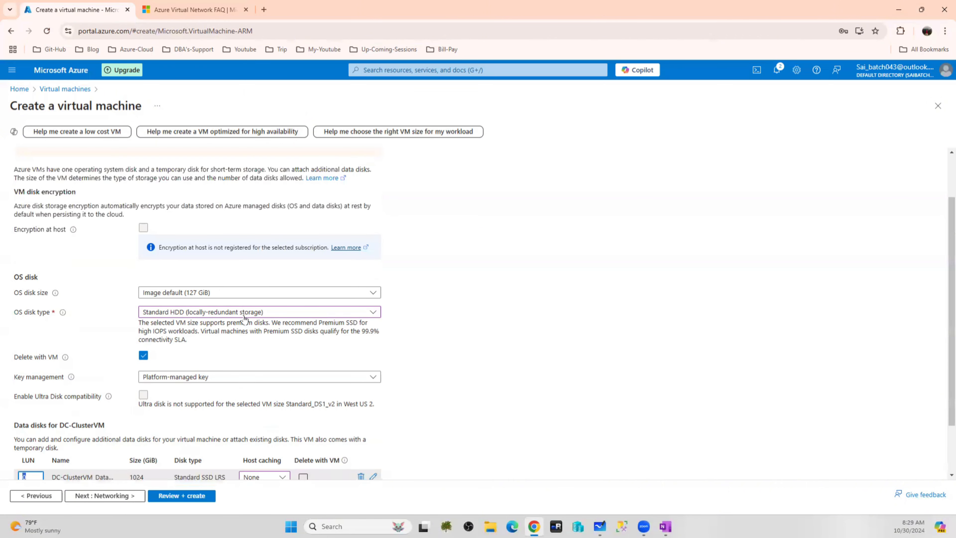
pyautogui.scroll(1, 241, 318)
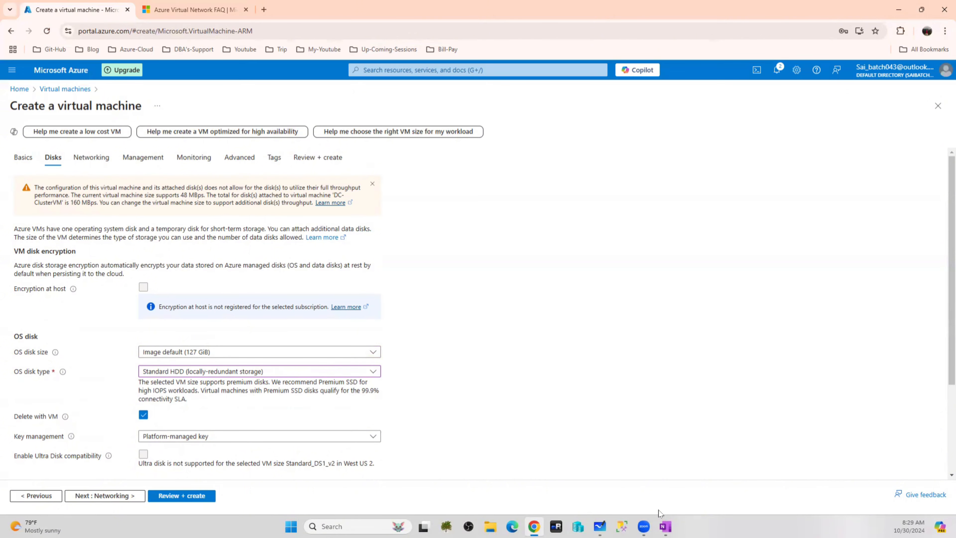
pyautogui.scroll(-3, 398, 463)
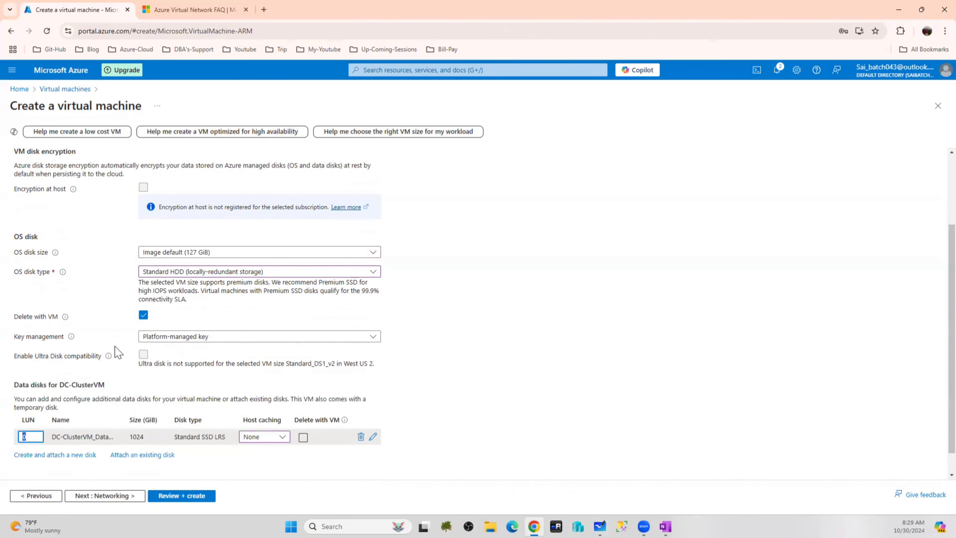
pyautogui.scroll(3, 117, 339)
pyautogui.scroll(-4, 294, 404)
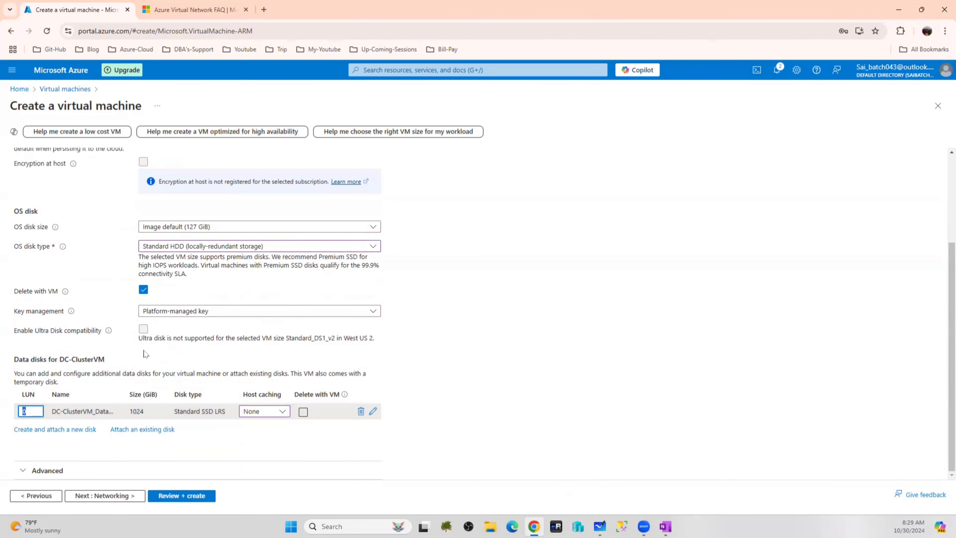
pyautogui.scroll(3, 150, 377)
# On Networking, check the default subnet 10.0.0.0/24, then duplicate the portal tab and return
pyautogui.click(94, 156)
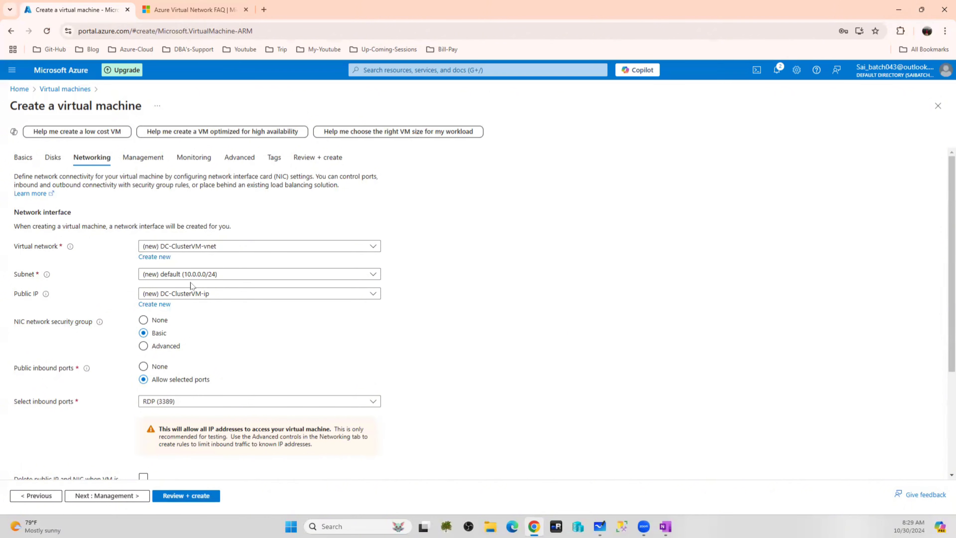
pyautogui.click(199, 278)
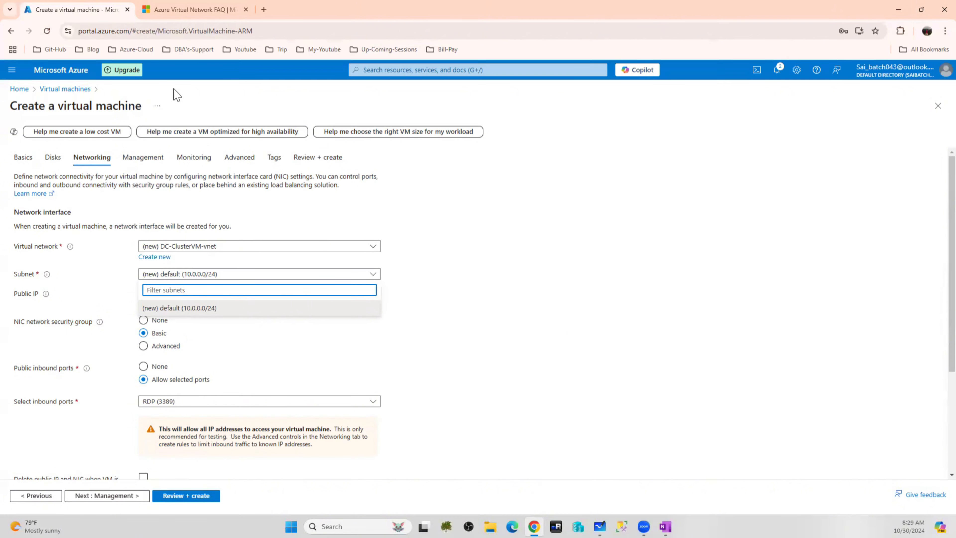
pyautogui.rightClick(64, 65)
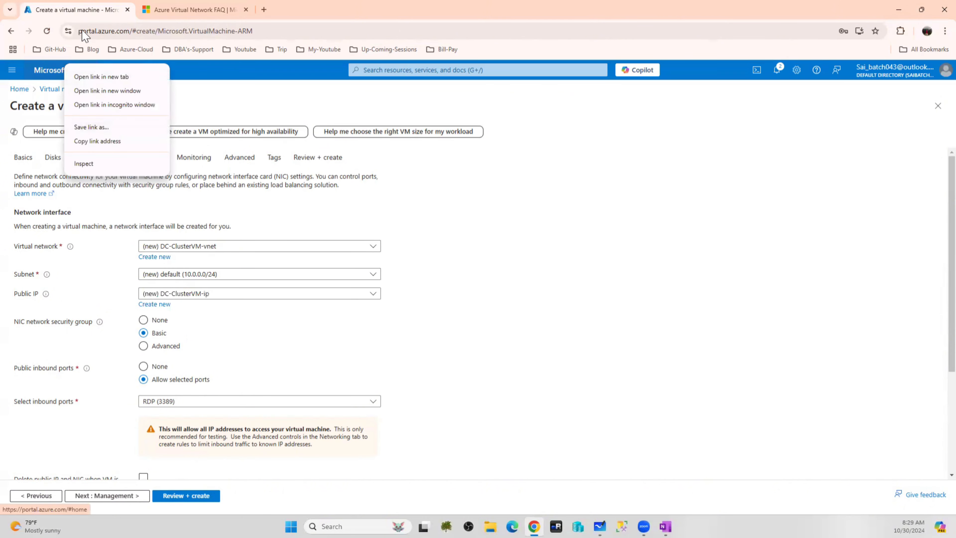
pyautogui.rightClick(88, 10)
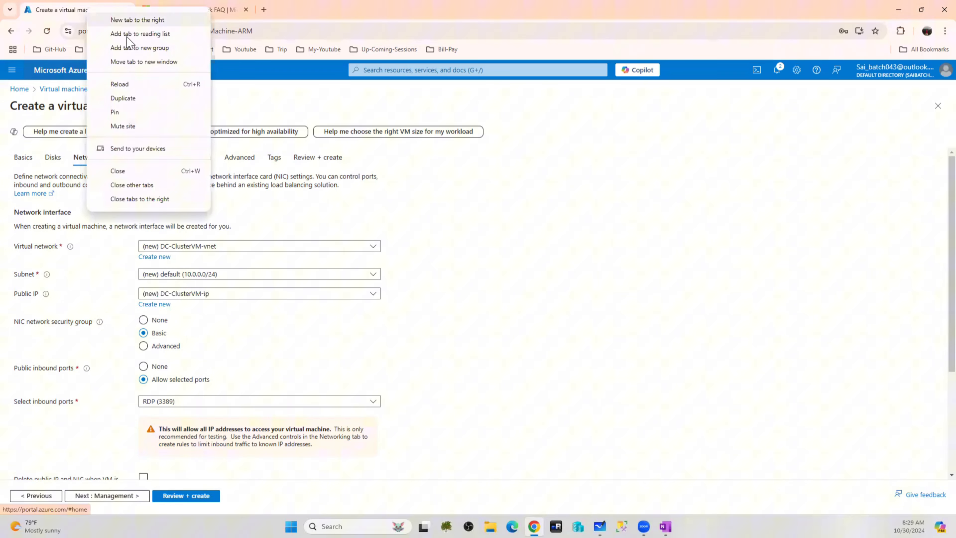
pyautogui.click(132, 97)
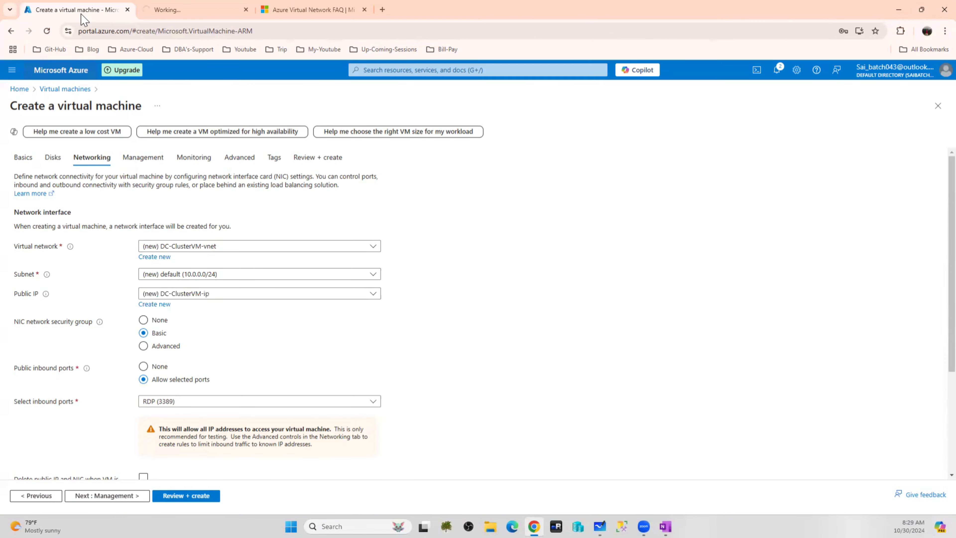
pyautogui.click(165, 9)
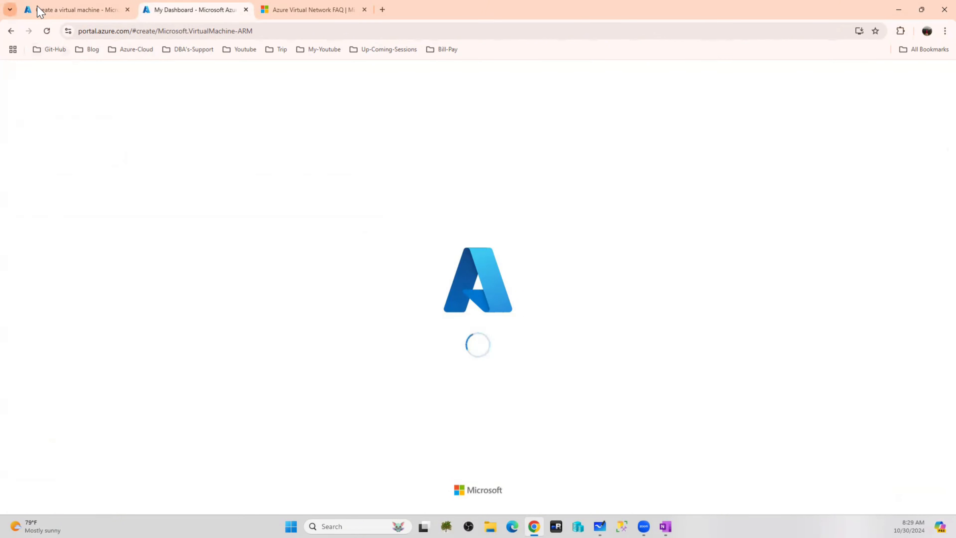
pyautogui.click(51, 10)
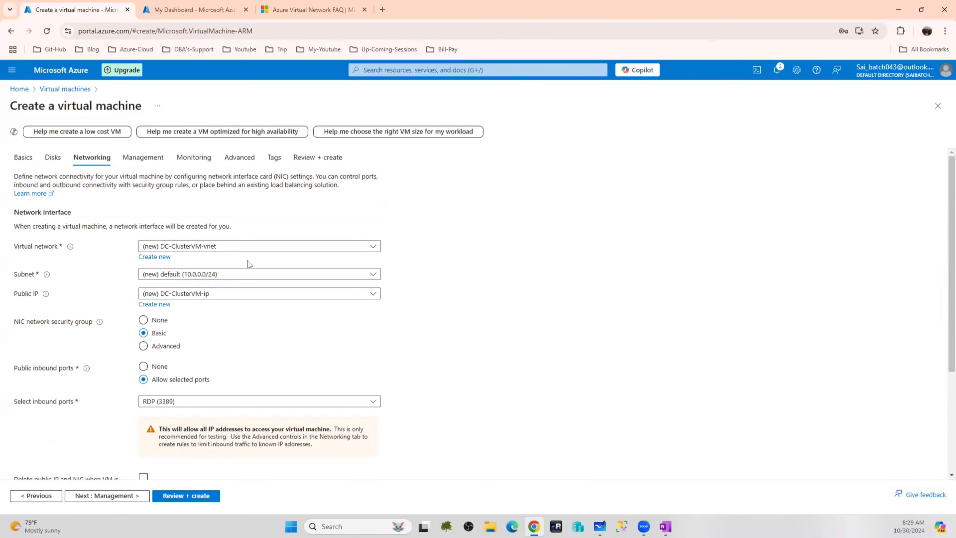
# Put the VM on PrimaryDC-vNet's SubnetA and pick the Advanced NIC security group with new DC-ClusterVM-nsg
pyautogui.click(225, 247)
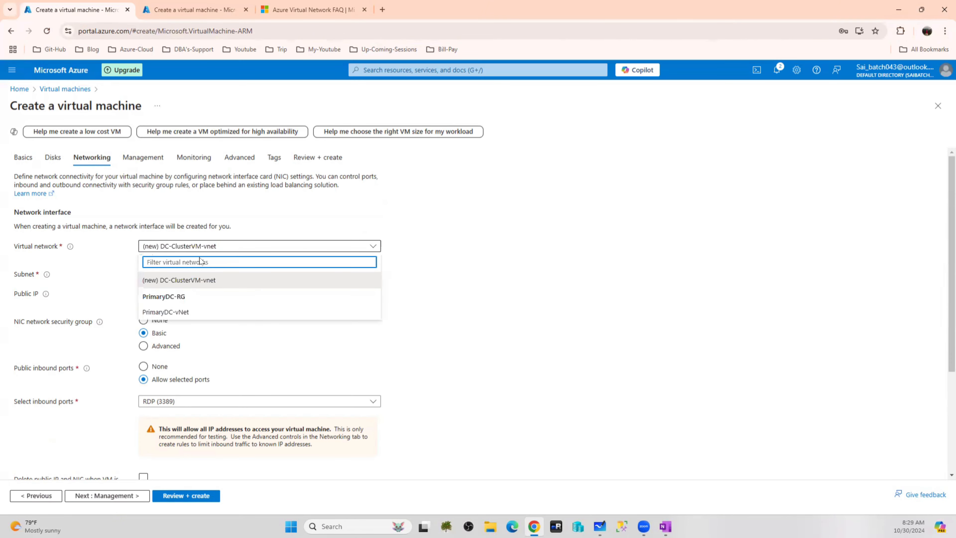
pyautogui.click(169, 311)
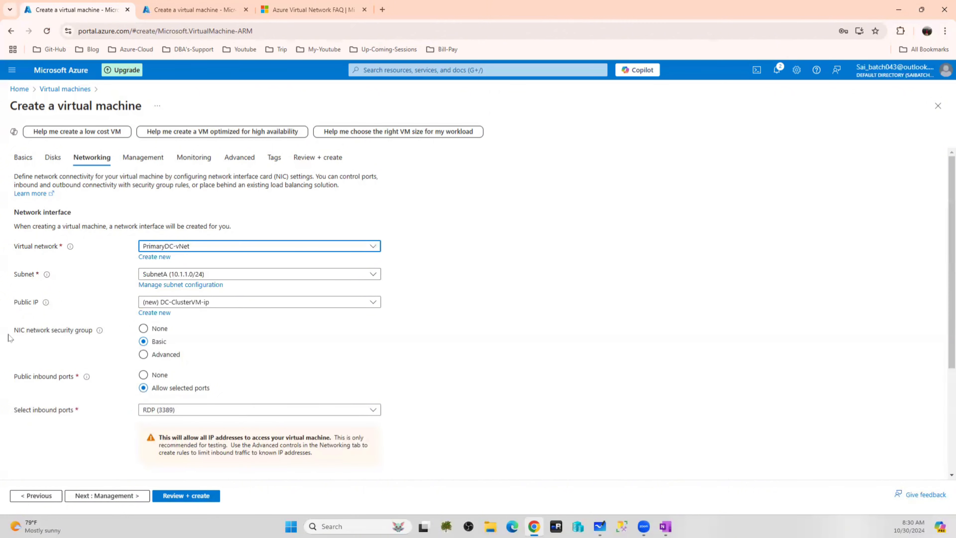
pyautogui.click(145, 357)
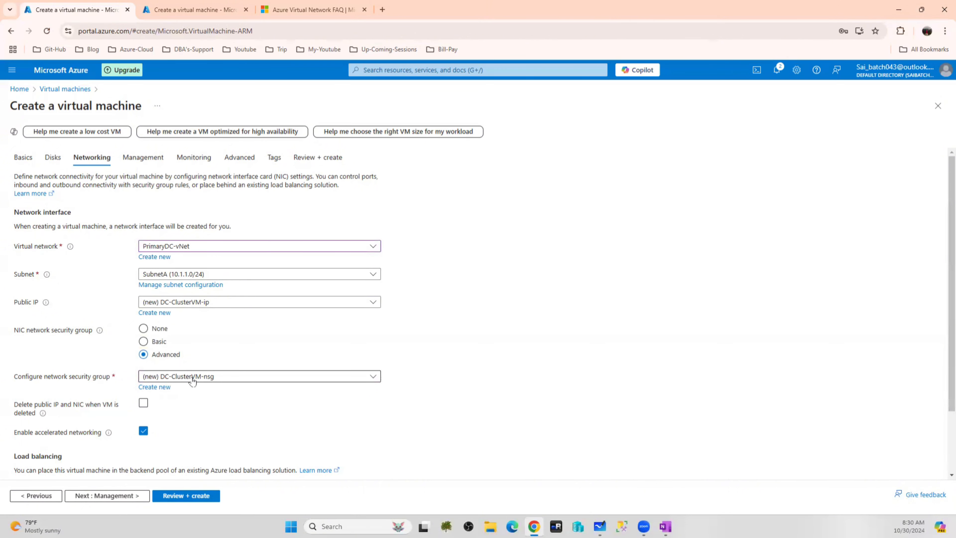
# Revert the NIC network security group to Basic, allowing inbound RDP (3389)
pyautogui.click(217, 378)
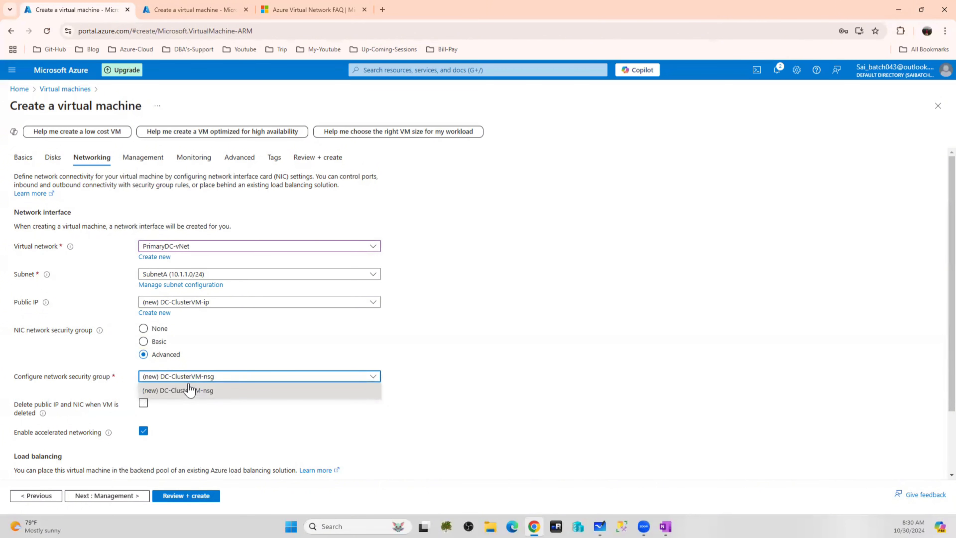
pyautogui.click(158, 345)
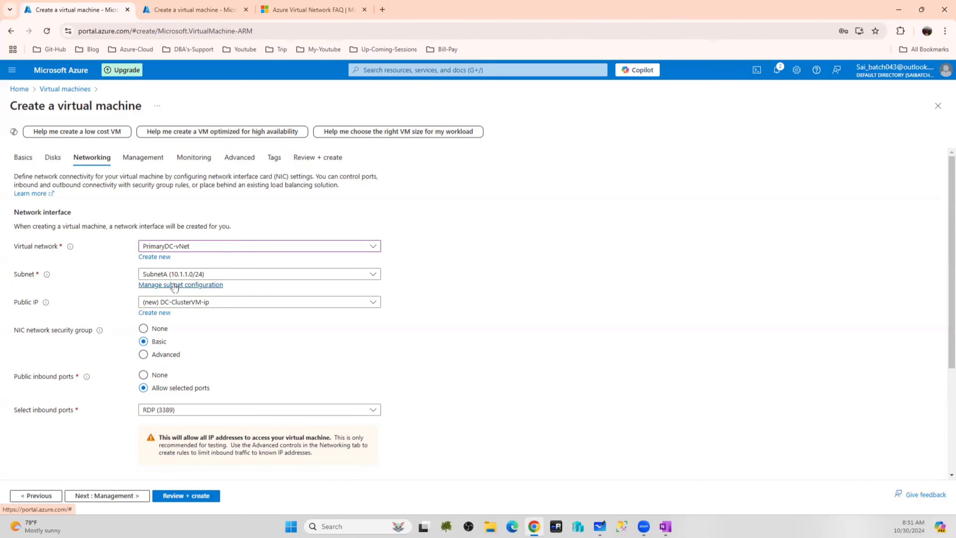
# Enable auto-shutdown at 7:00:00 PM UTC and set patch orchestration to Manual updates
pyautogui.click(148, 159)
pyautogui.scroll(-2, 241, 315)
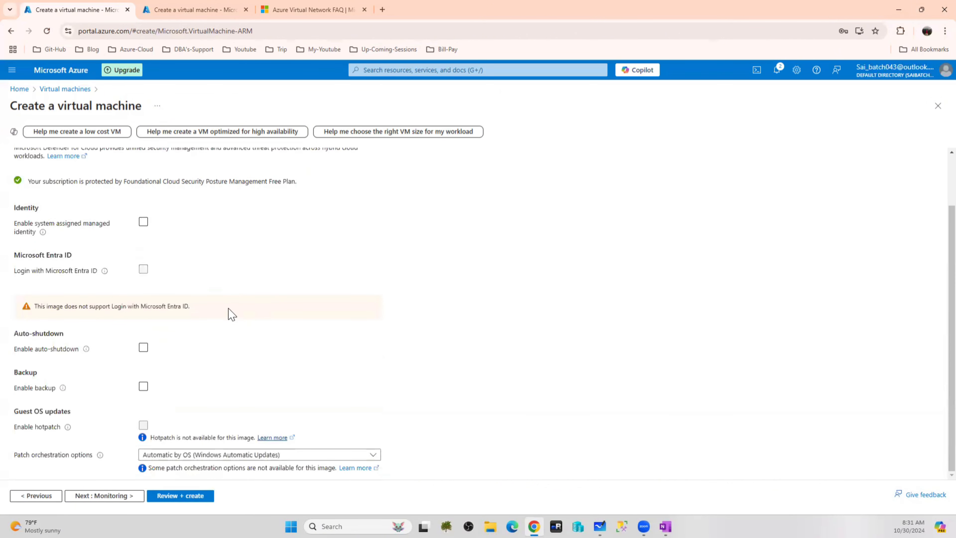
pyautogui.click(145, 348)
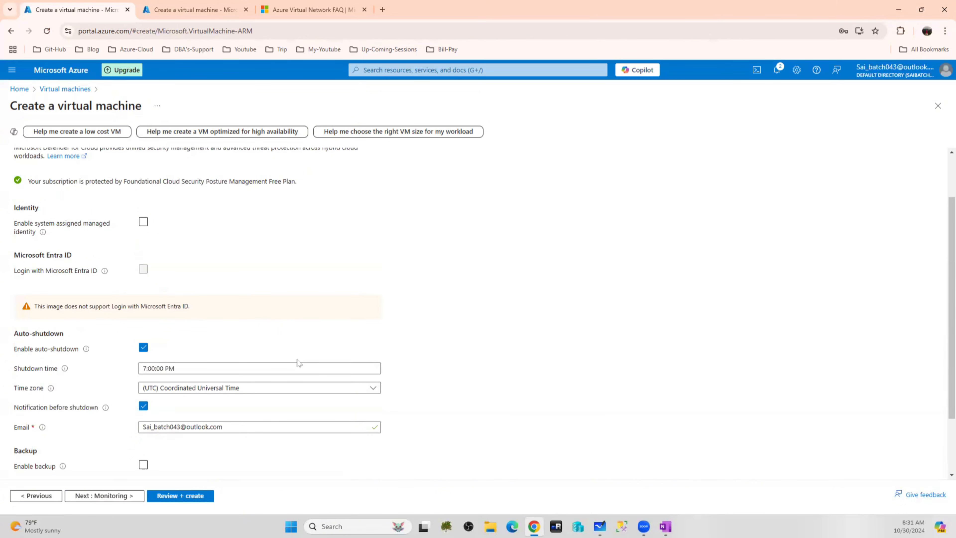
pyautogui.scroll(-1, 245, 308)
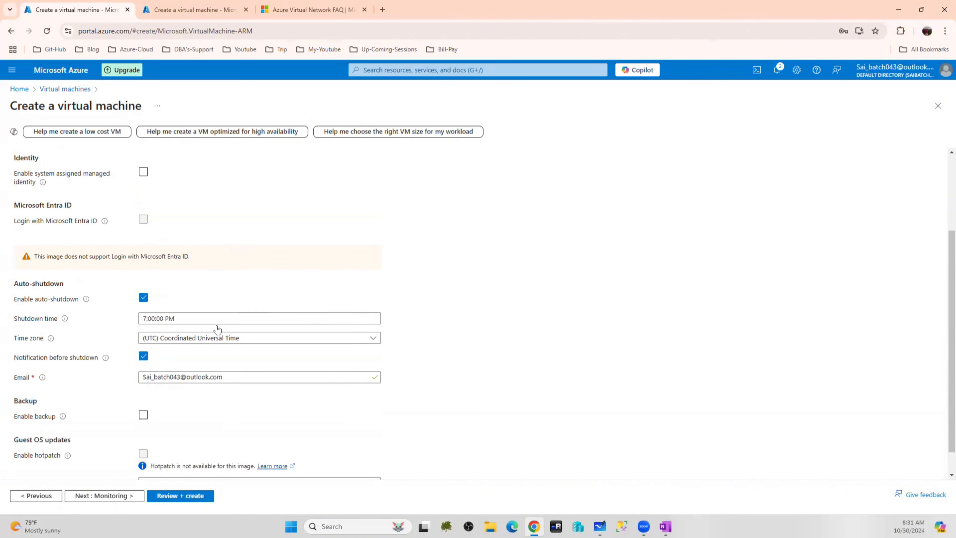
pyautogui.scroll(-1, 219, 331)
pyautogui.click(228, 460)
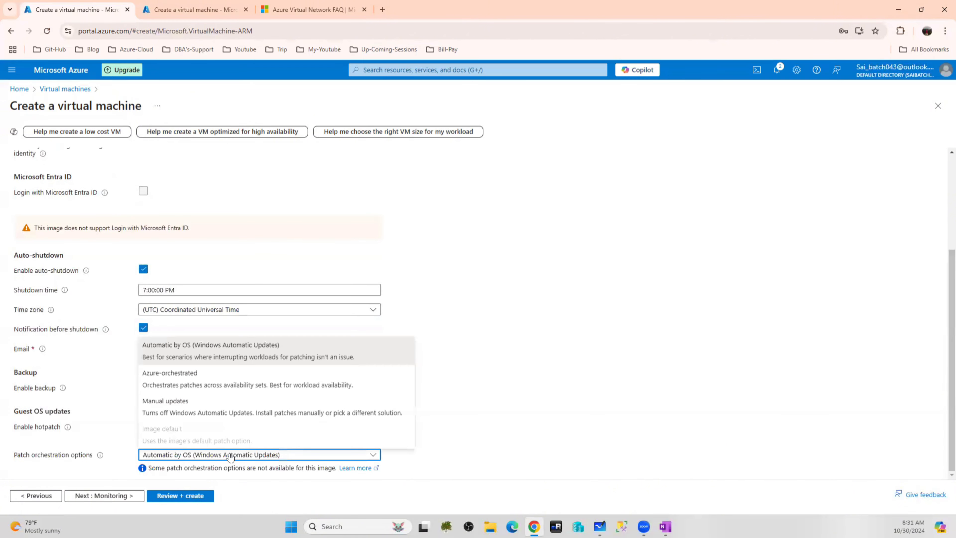
pyautogui.click(174, 418)
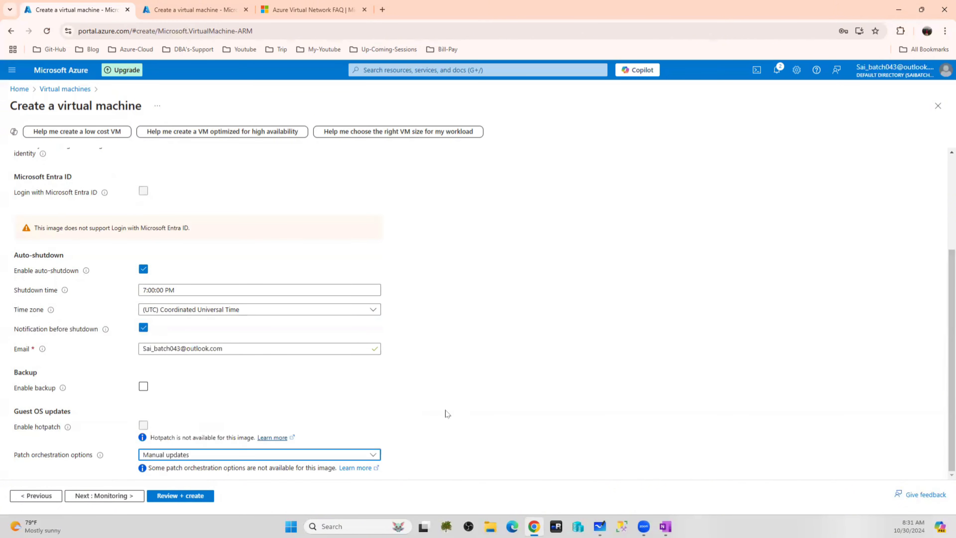
pyautogui.scroll(3, 318, 352)
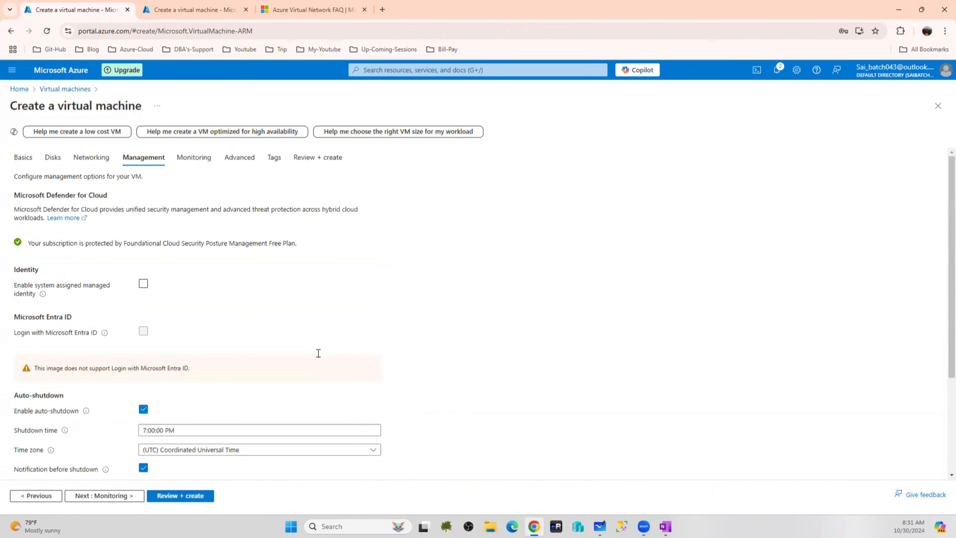
# Disable boot diagnostics, pass Review + create validation, and submit the DC-ClusterVM deployment
pyautogui.click(195, 157)
pyautogui.click(153, 275)
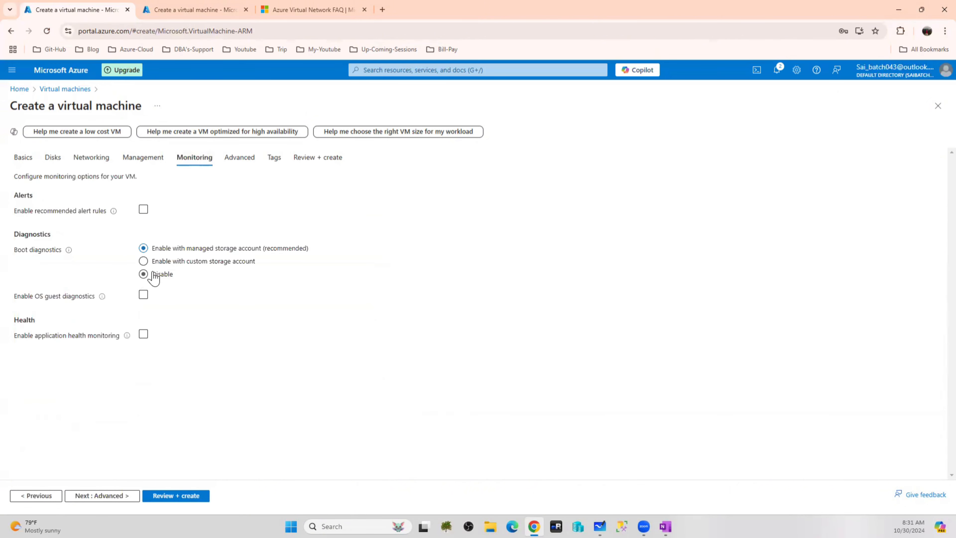
pyautogui.click(243, 159)
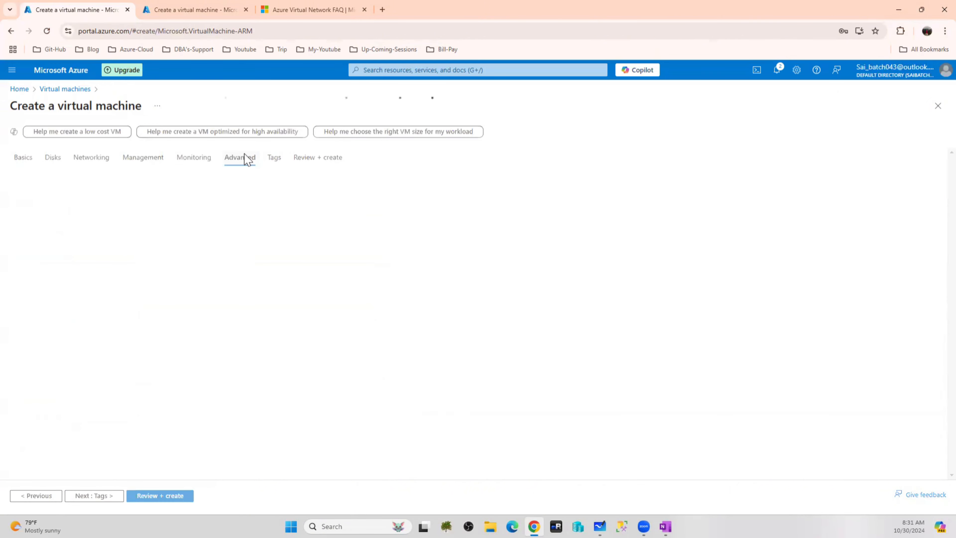
pyautogui.click(328, 160)
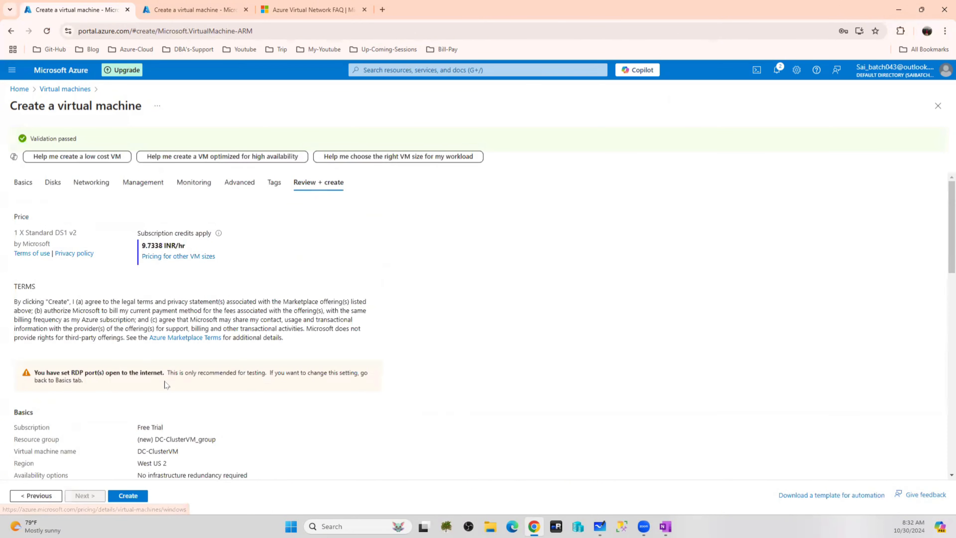
pyautogui.click(132, 496)
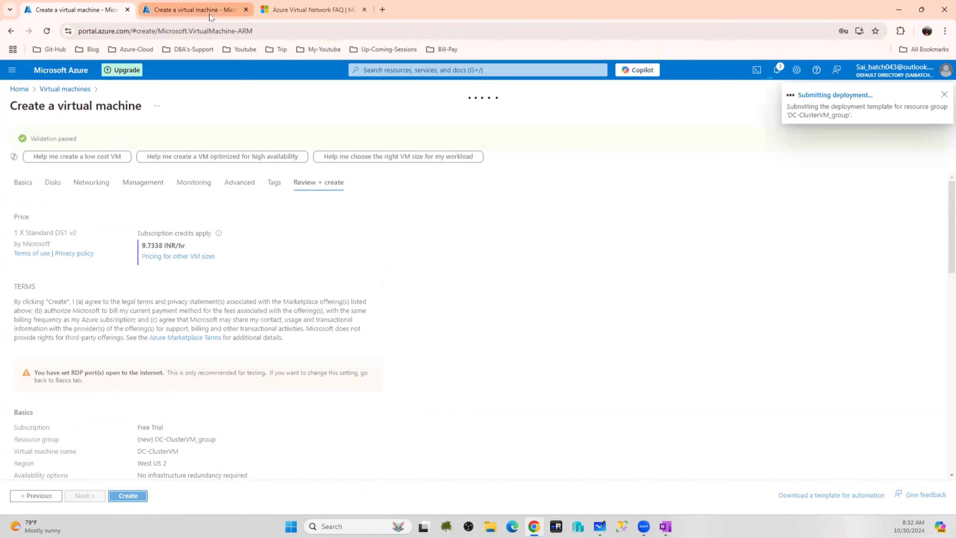
# Draw check marks above the Node1 and node2 boxes in the Whiteboard cluster diagram
pyautogui.click(600, 526)
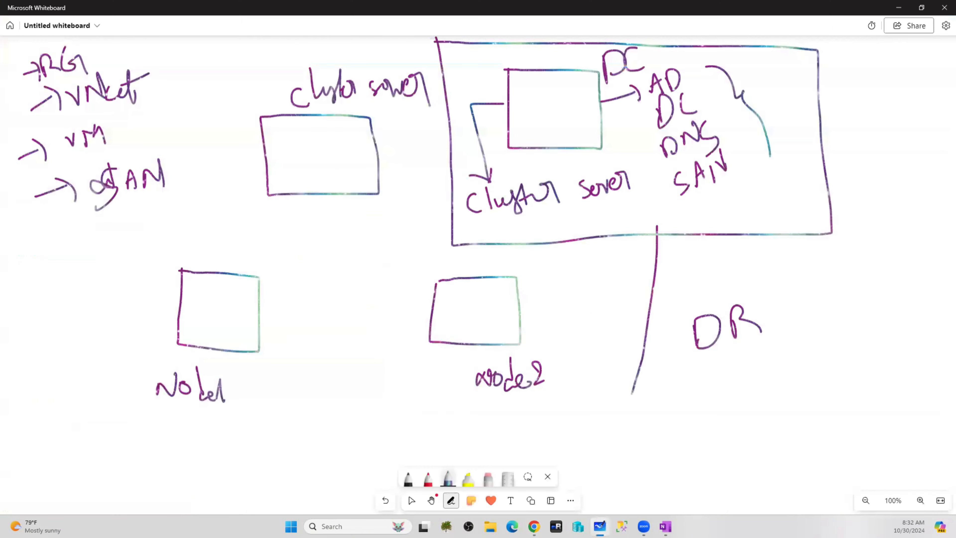
pyautogui.moveTo(213, 245); pyautogui.dragTo(263, 220)
pyautogui.moveTo(455, 258)
pyautogui.mouseDown()
pyautogui.moveTo(475, 266)
pyautogui.moveTo(499, 233)
pyautogui.mouseUp()
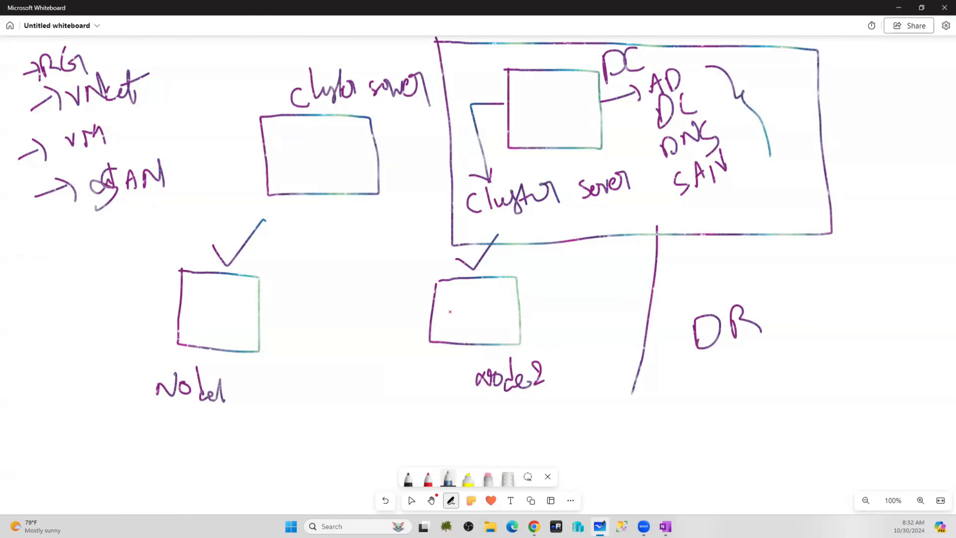
pyautogui.click(534, 526)
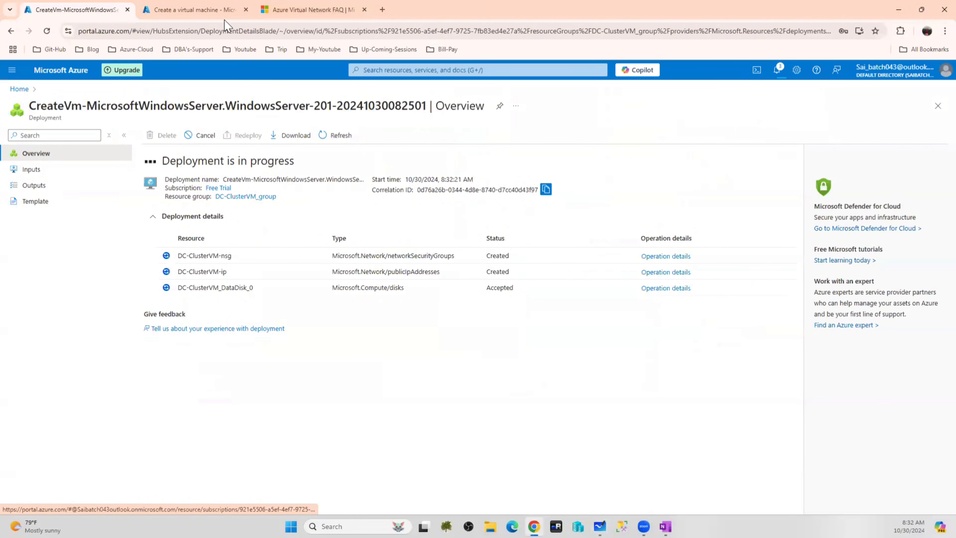
# Check the DC-ClusterVM deployment's progress, then return to the blank Create a virtual machine tab
pyautogui.click(216, 11)
pyautogui.click(94, 12)
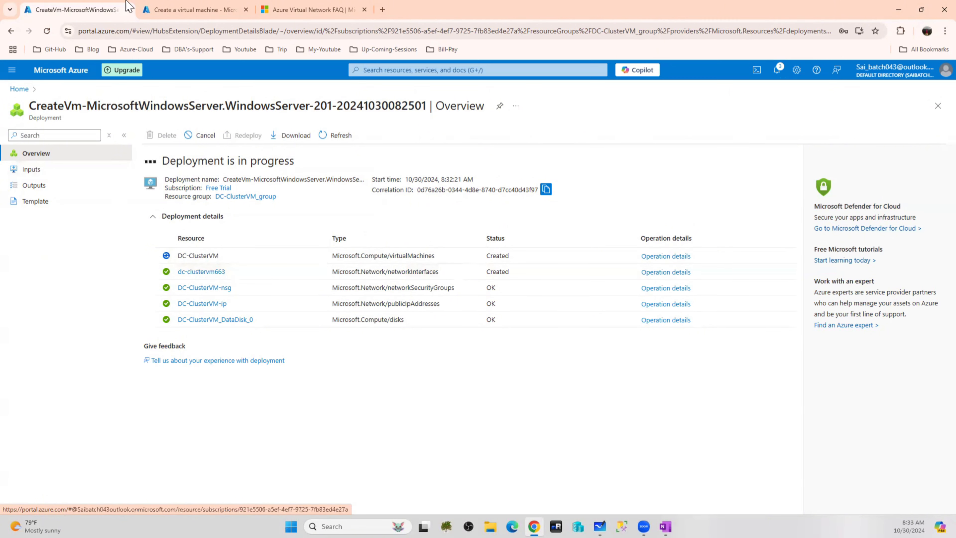
pyautogui.click(175, 10)
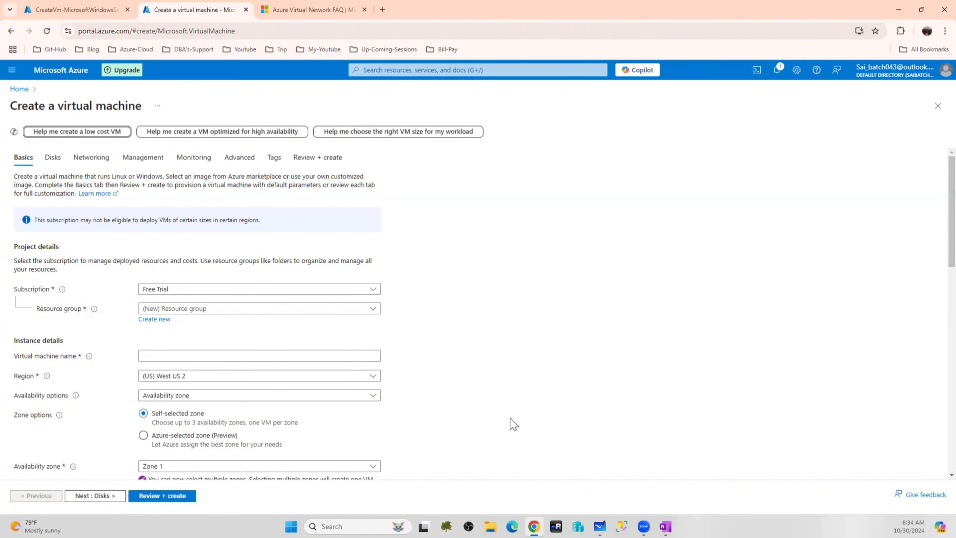
# Name the new VM Node1 and place it in the PrimaryDC-RG resource group
pyautogui.click(181, 356)
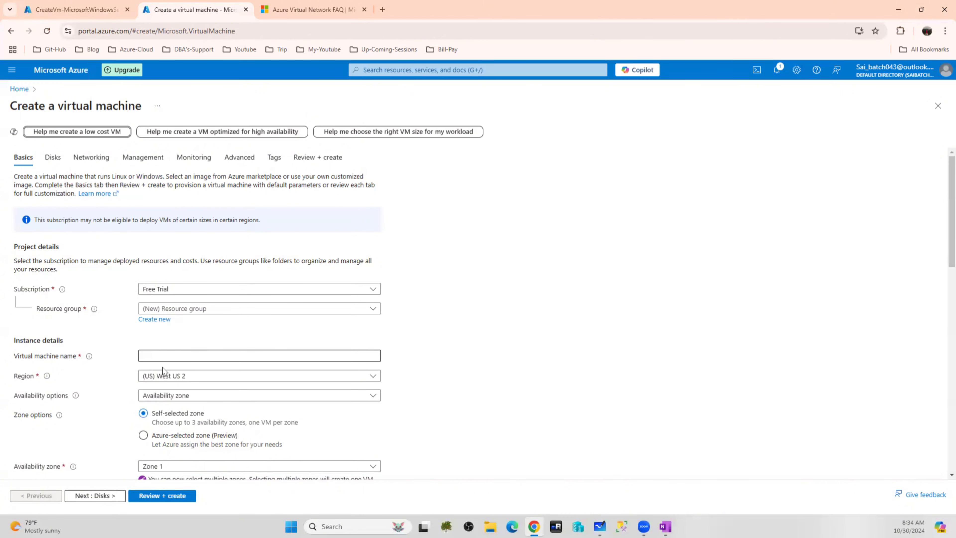
pyautogui.write('Node1')
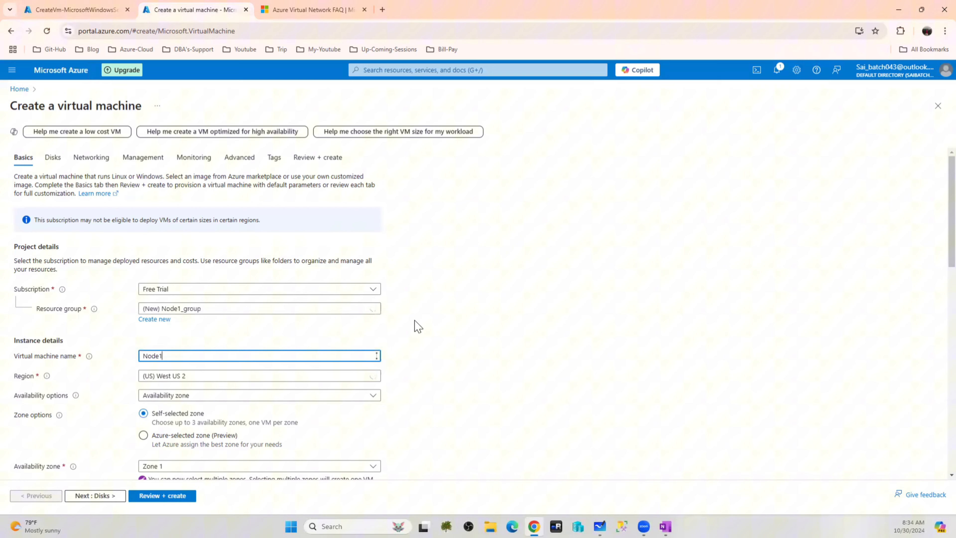
pyautogui.scroll(-2, 414, 324)
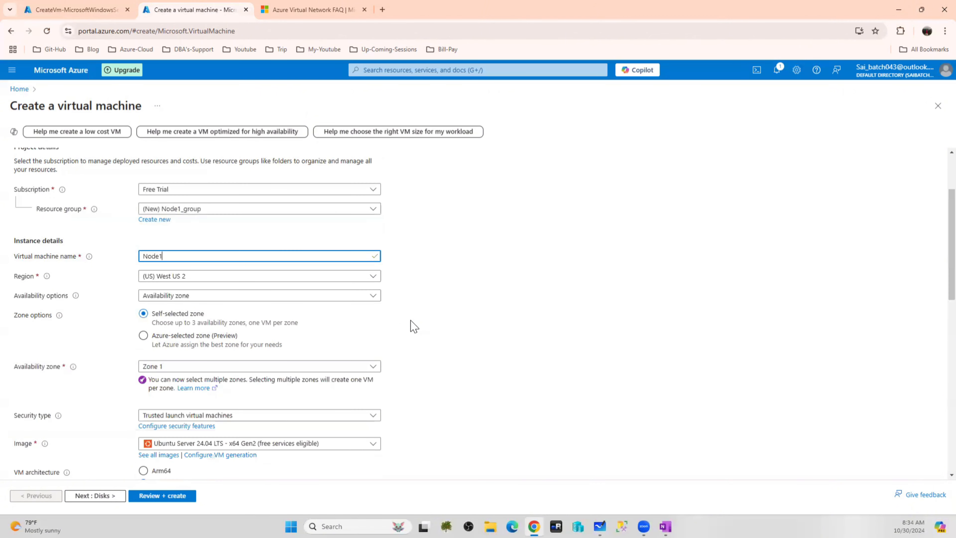
pyautogui.click(215, 209)
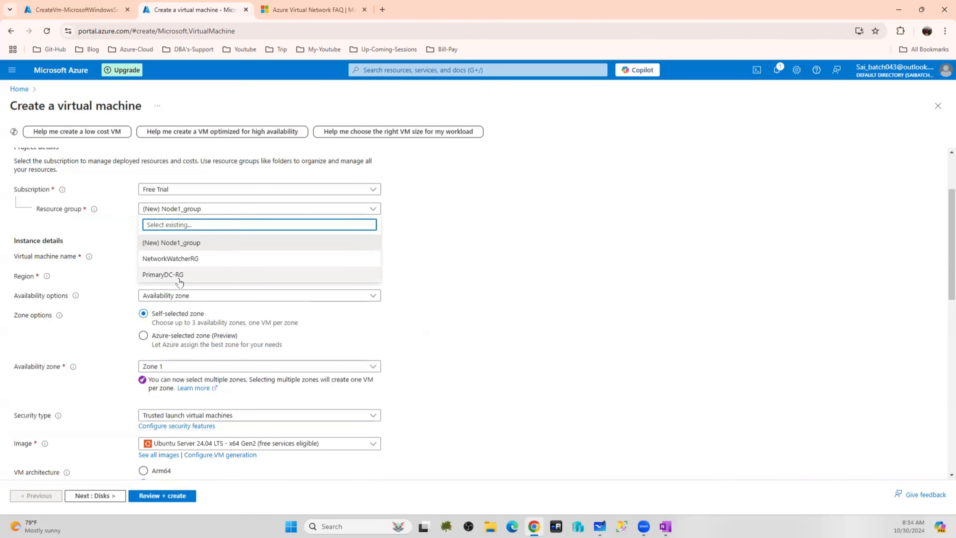
pyautogui.click(180, 274)
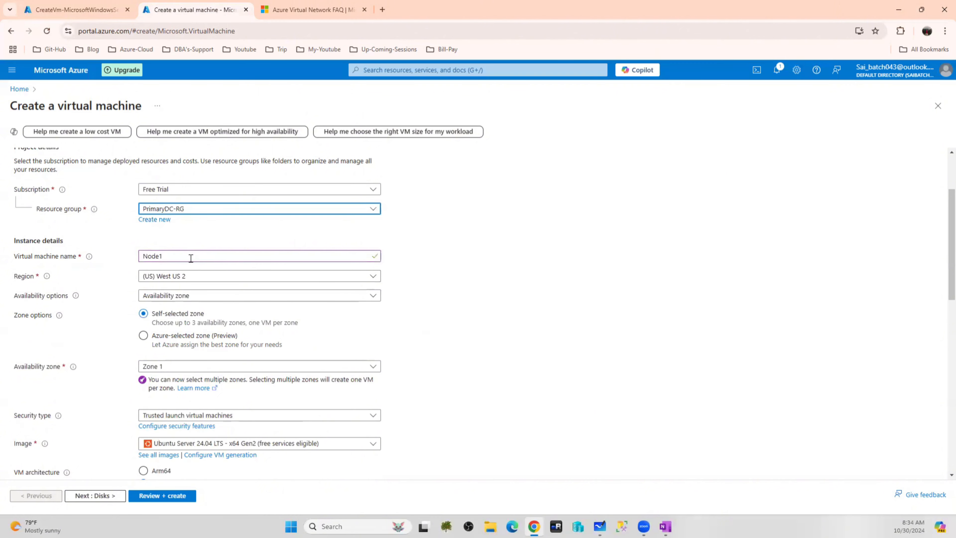
# Choose no infrastructure redundancy, Standard security type, and the Windows Server 2016 Datacenter image
pyautogui.click(173, 297)
pyautogui.click(166, 311)
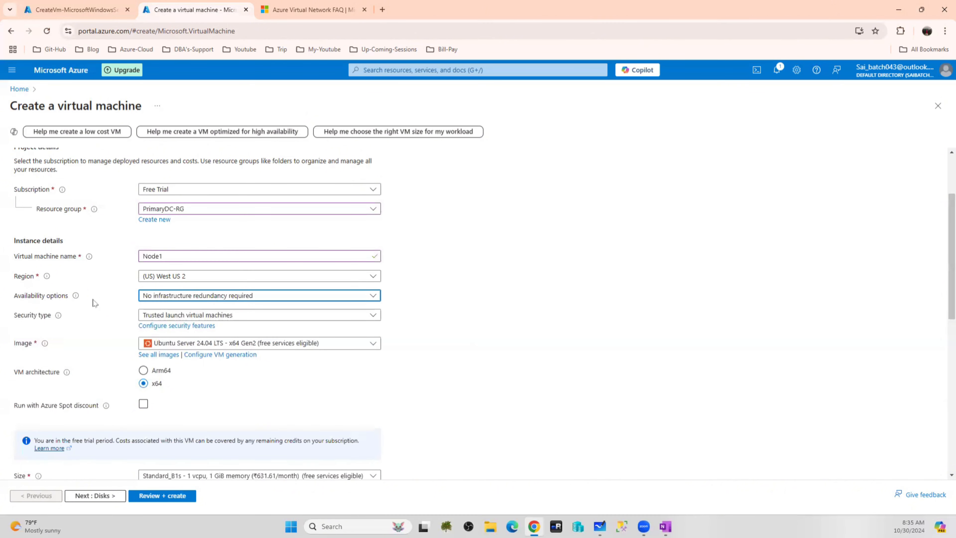
pyautogui.click(195, 317)
pyautogui.click(186, 334)
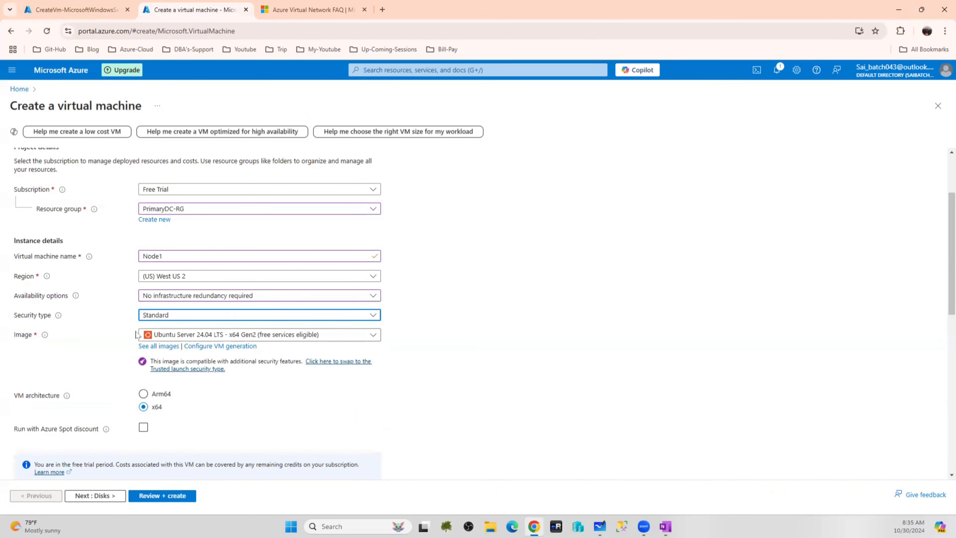
pyautogui.click(215, 336)
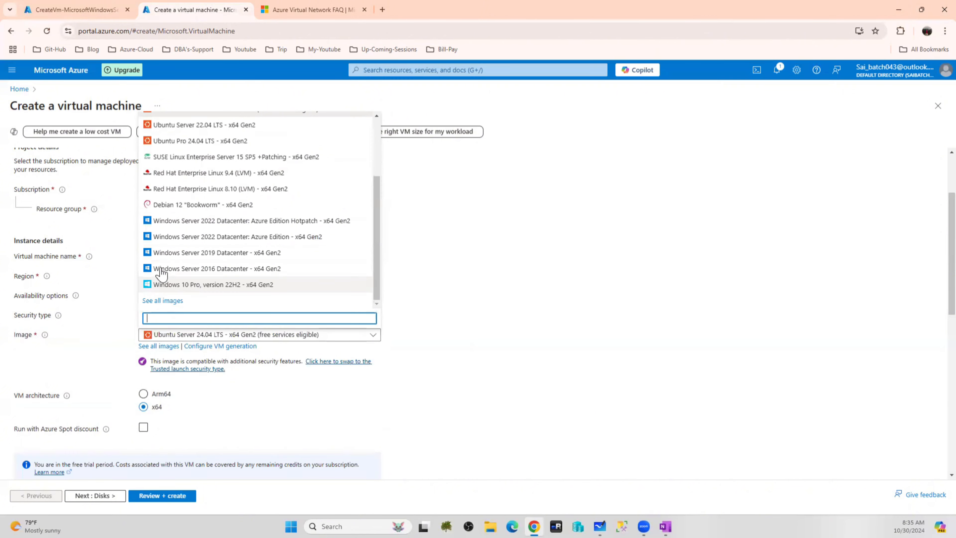
pyautogui.click(234, 269)
# Size the VM Standard_DS1_v2 and set administrator username saadmin with a matching password
pyautogui.scroll(-5, 402, 286)
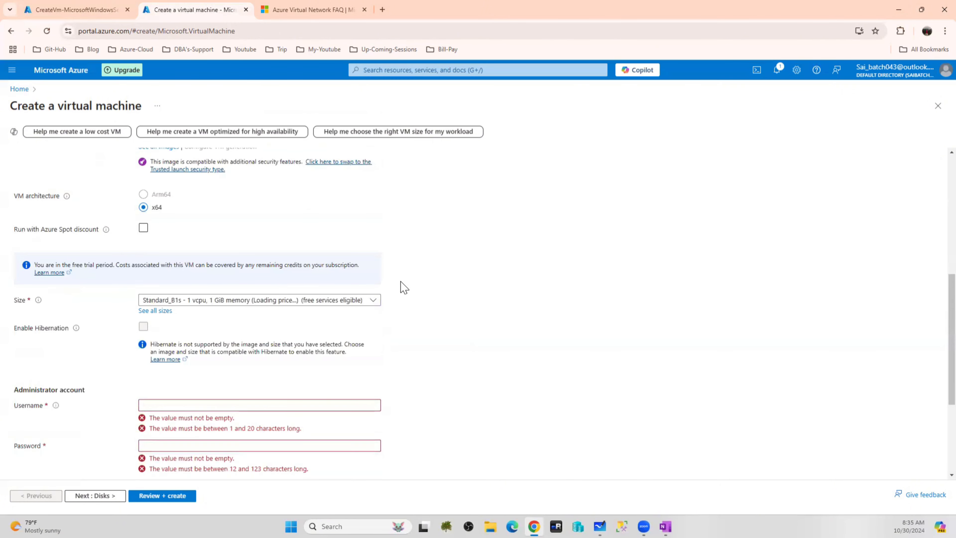
pyautogui.click(232, 302)
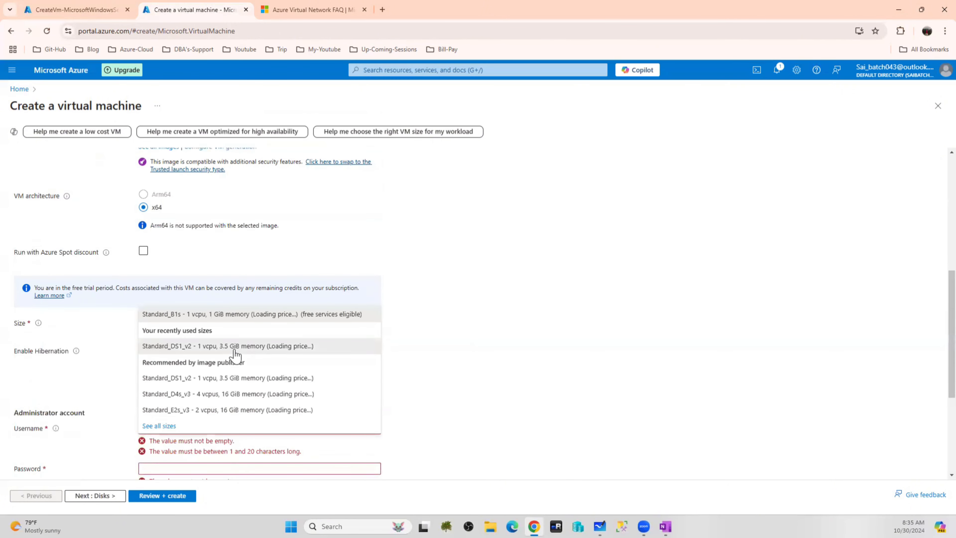
pyautogui.click(231, 347)
pyautogui.click(181, 427)
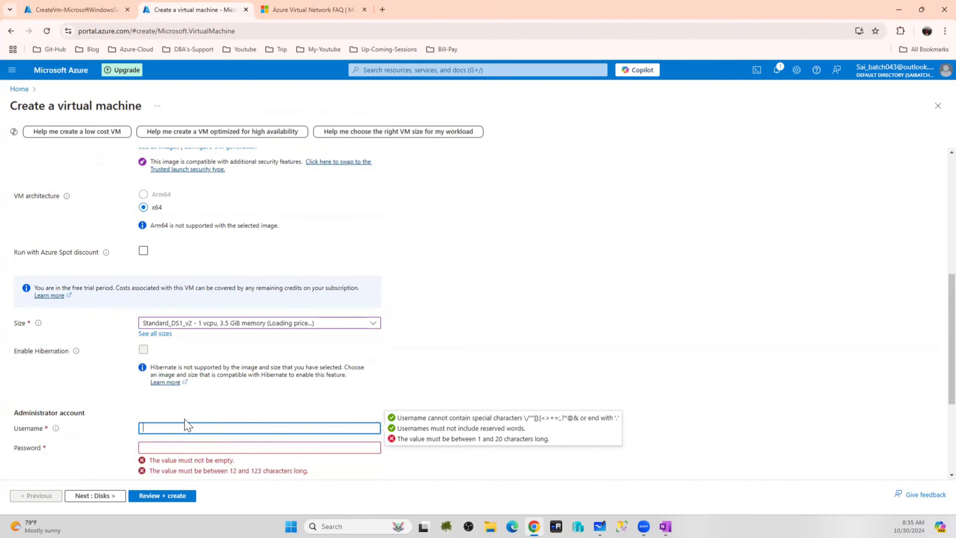
pyautogui.write('saadmin')
pyautogui.press('Tab')
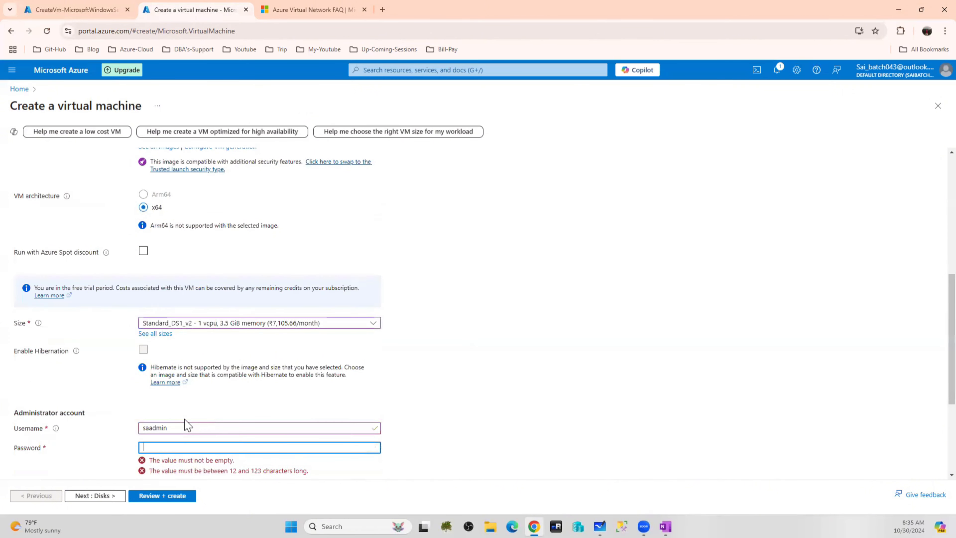
pyautogui.write('********')
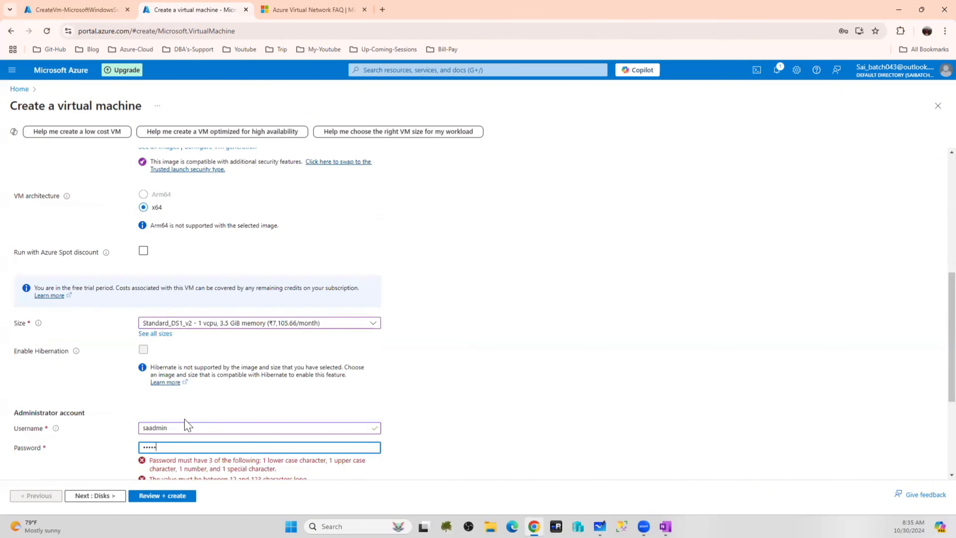
pyautogui.write('*****')
pyautogui.press('Tab')
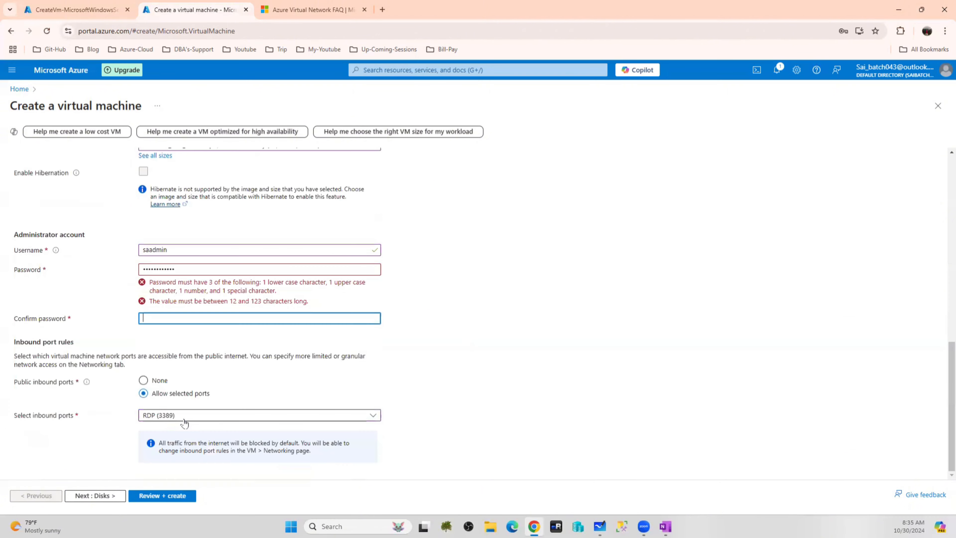
pyautogui.write('******')
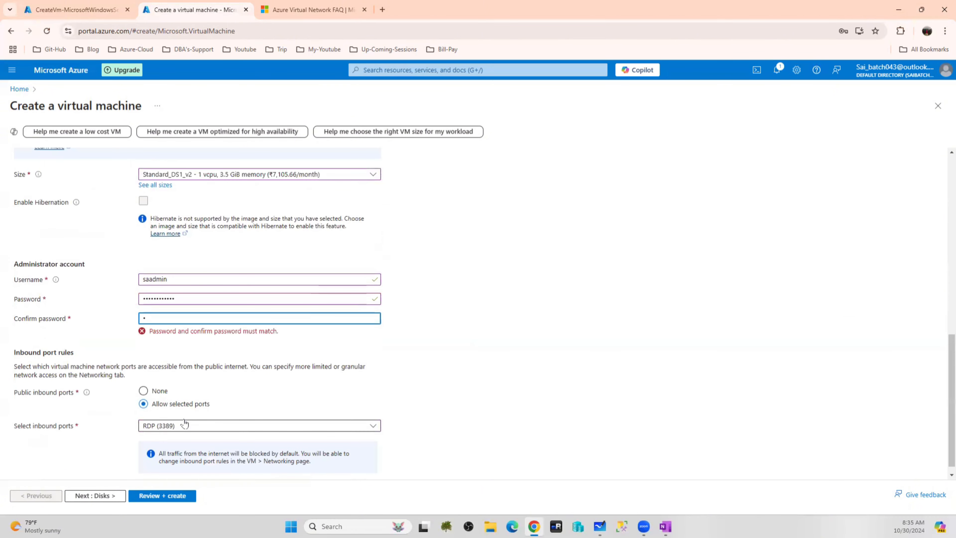
pyautogui.write('*******')
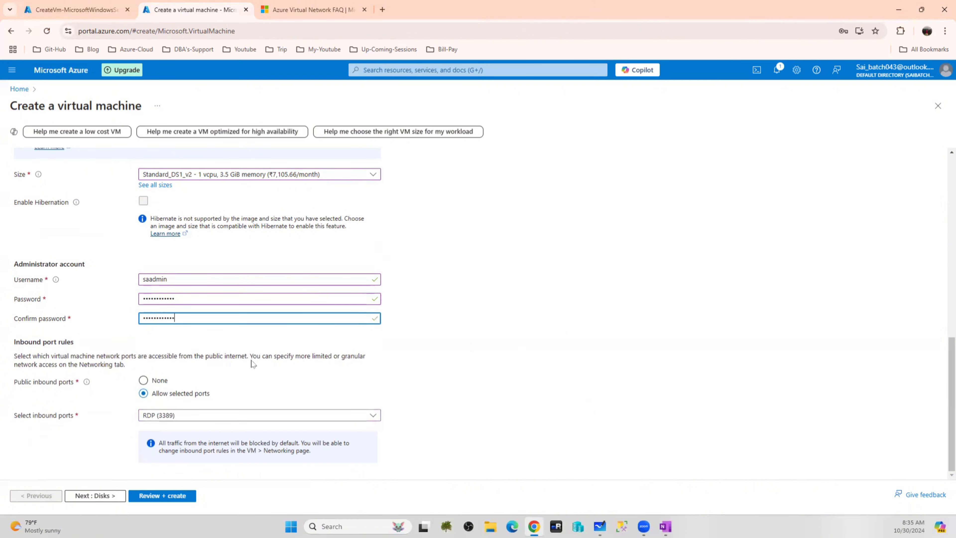
pyautogui.scroll(10, 146, 356)
pyautogui.click(52, 157)
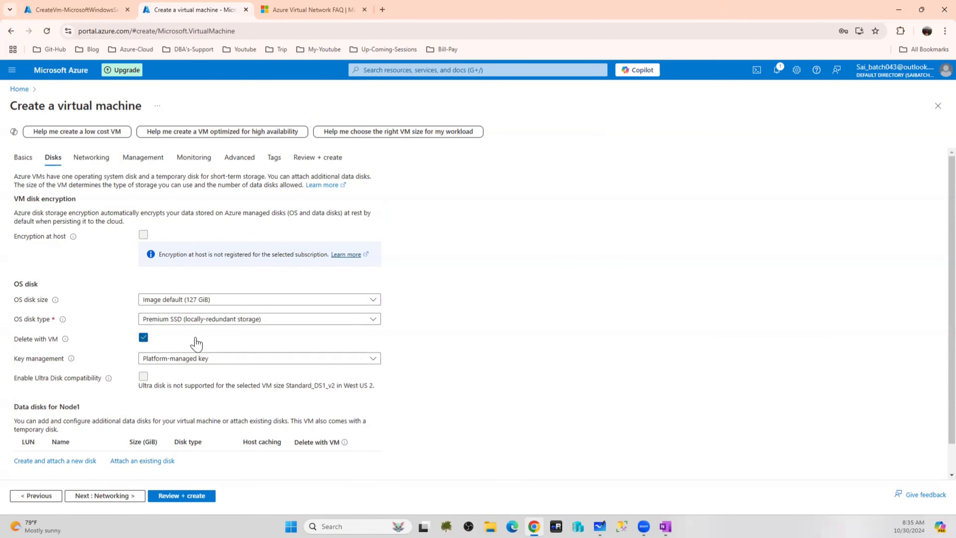
# Rename the virtual machine from Node1 to Node1-SQL on the Basics tab
pyautogui.scroll(-1, 195, 341)
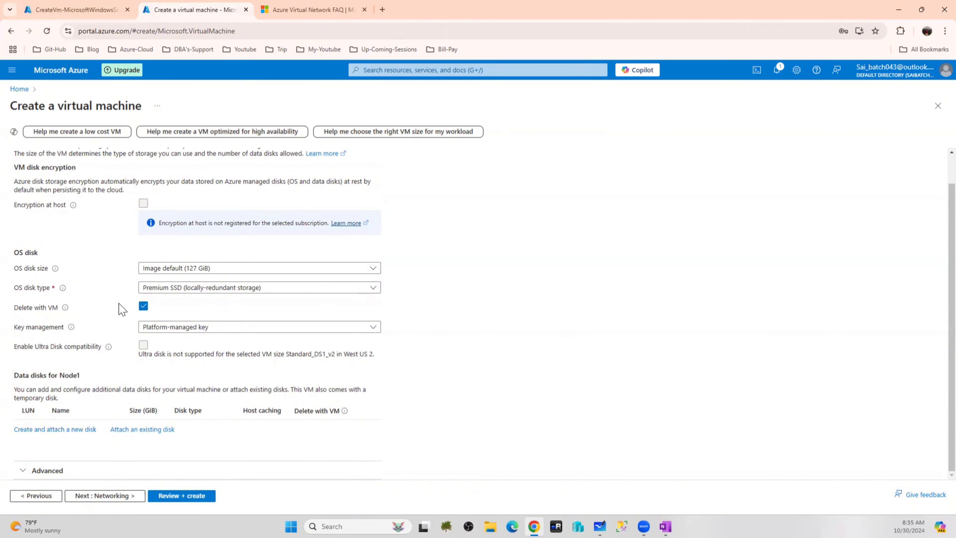
pyautogui.scroll(1, 110, 196)
pyautogui.click(23, 158)
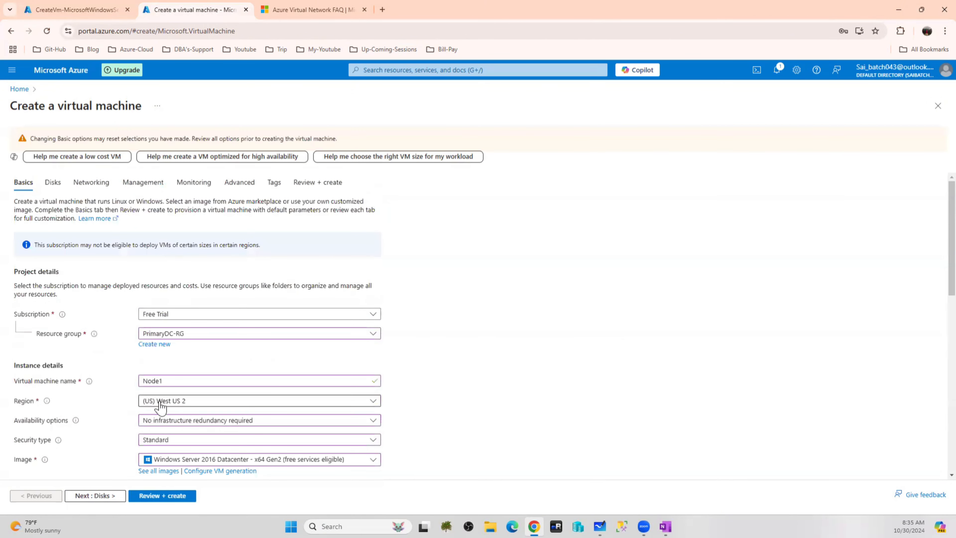
pyautogui.click(175, 379)
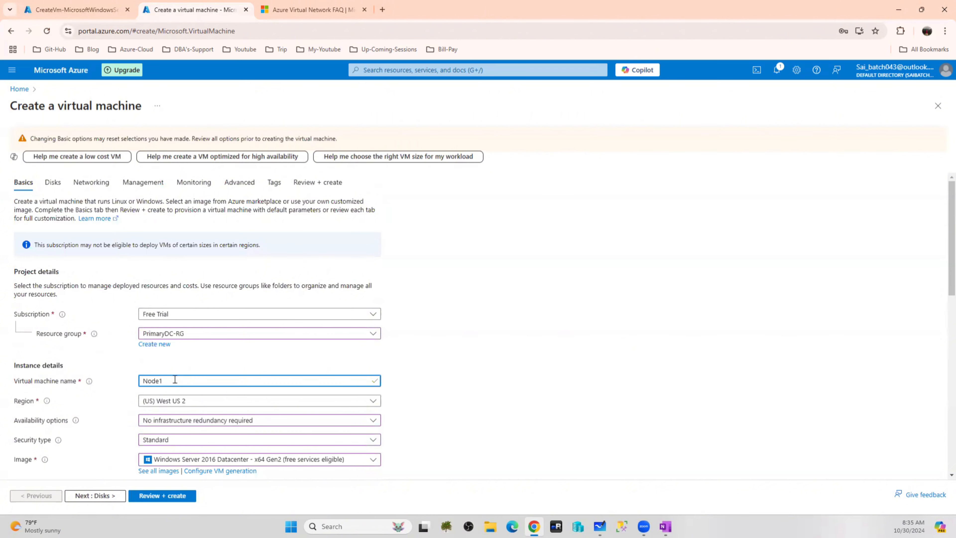
pyautogui.write('-SQL')
pyautogui.click(515, 382)
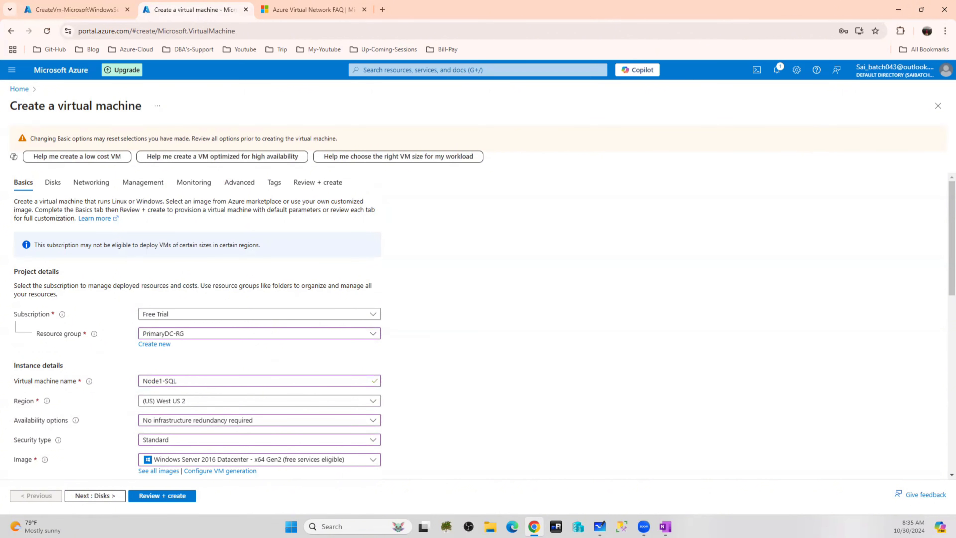
pyautogui.click(53, 182)
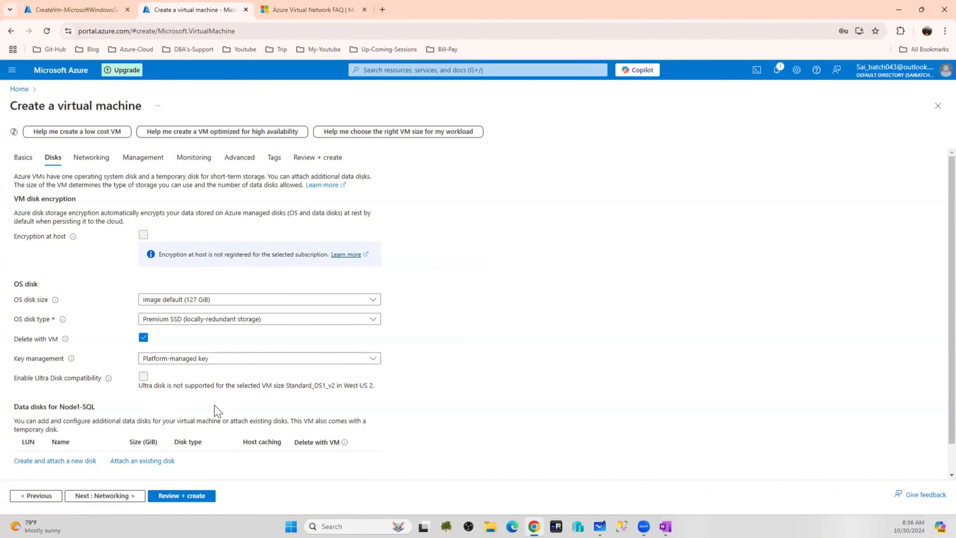
# Turn on auto-shutdown and set patch orchestration to Manual updates for Node1-SQL
pyautogui.click(97, 162)
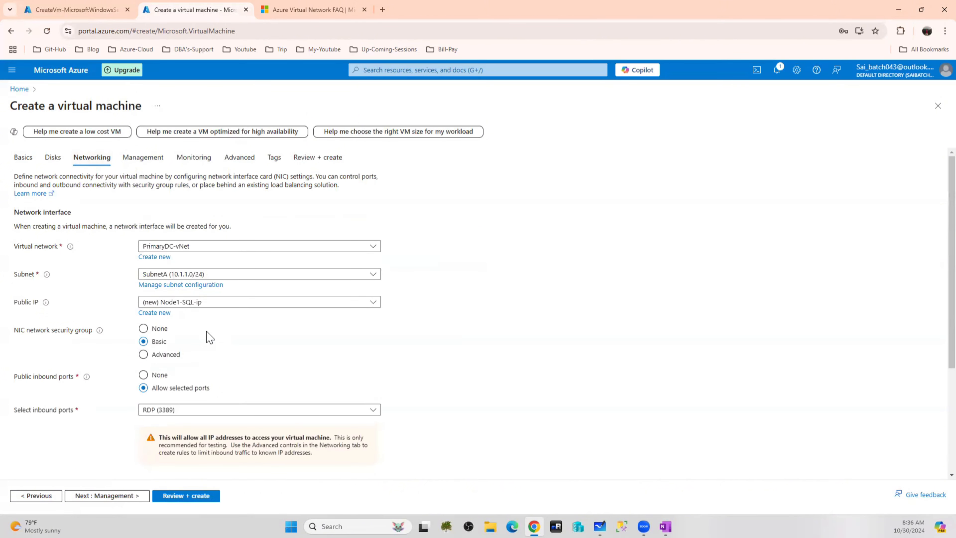
pyautogui.click(149, 160)
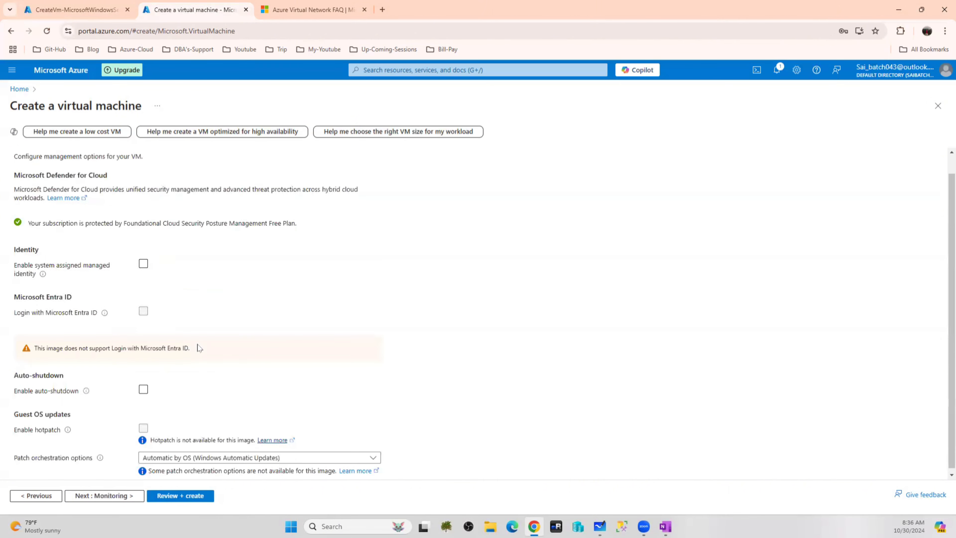
pyautogui.scroll(-1, 168, 397)
pyautogui.click(143, 348)
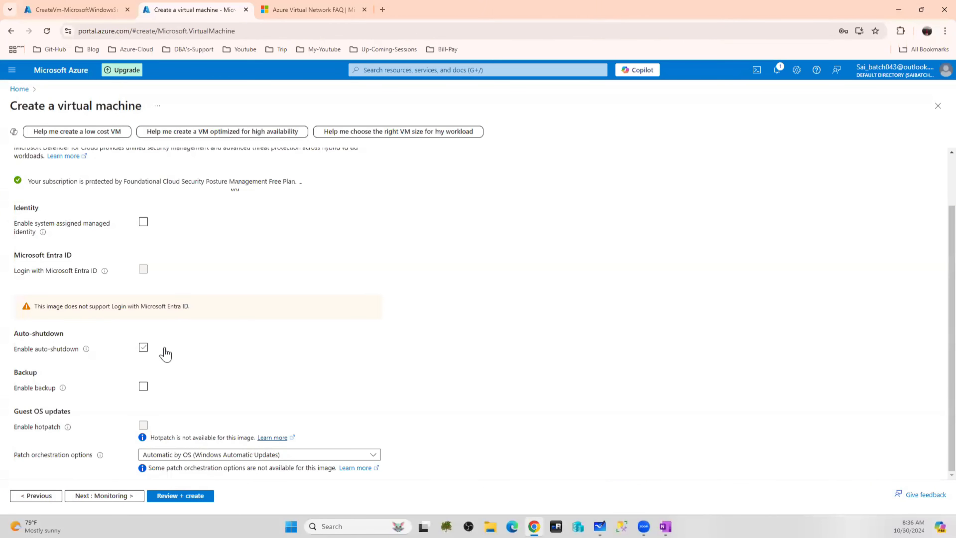
pyautogui.click(190, 455)
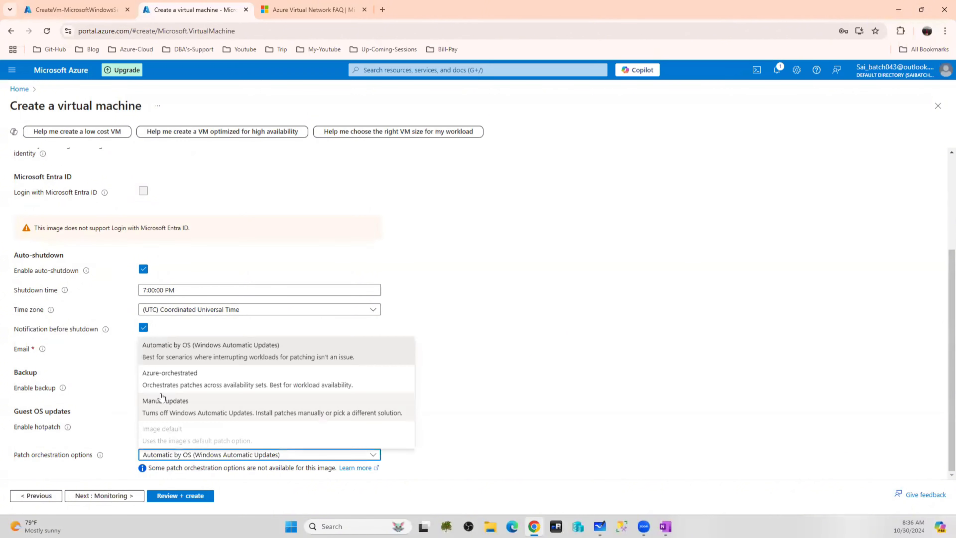
pyautogui.click(169, 405)
pyautogui.scroll(4, 243, 226)
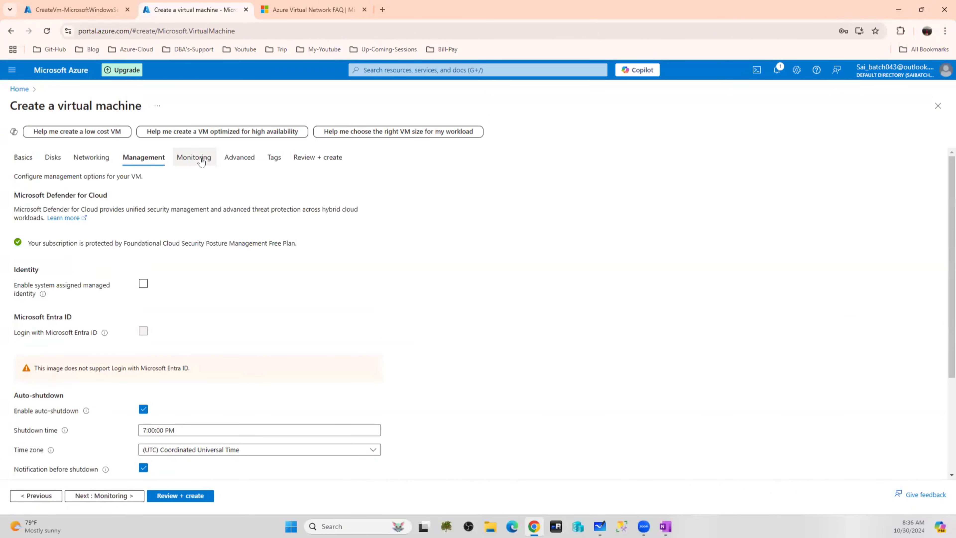
# Disable boot diagnostics and run the Review + create validation
pyautogui.click(200, 158)
pyautogui.click(158, 275)
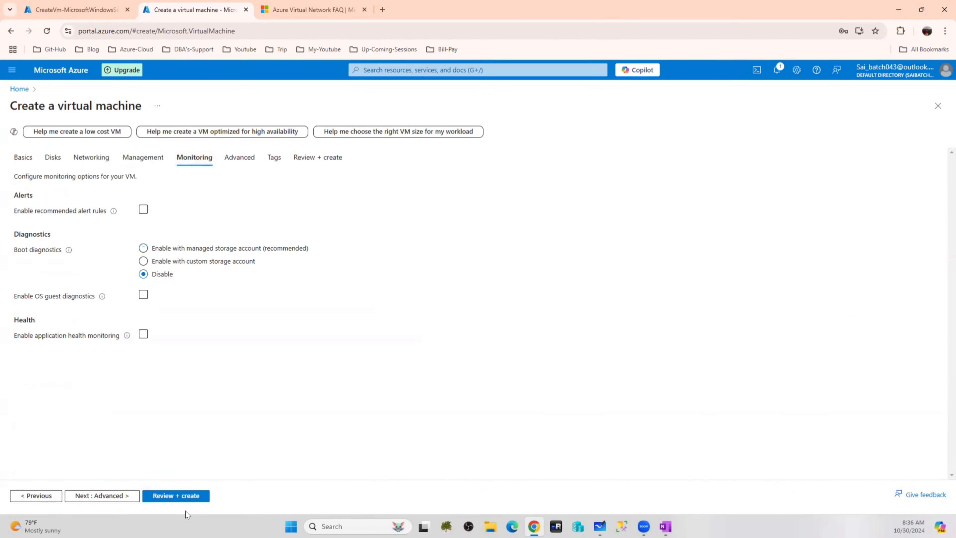
pyautogui.click(186, 496)
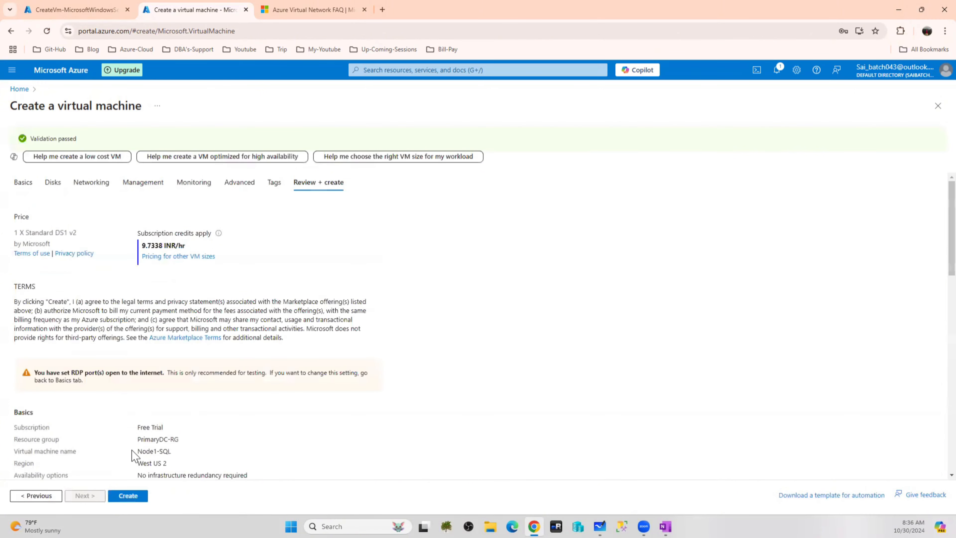
# Submit the Node1-SQL deployment and duplicate the VM creation browser tab
pyautogui.click(129, 496)
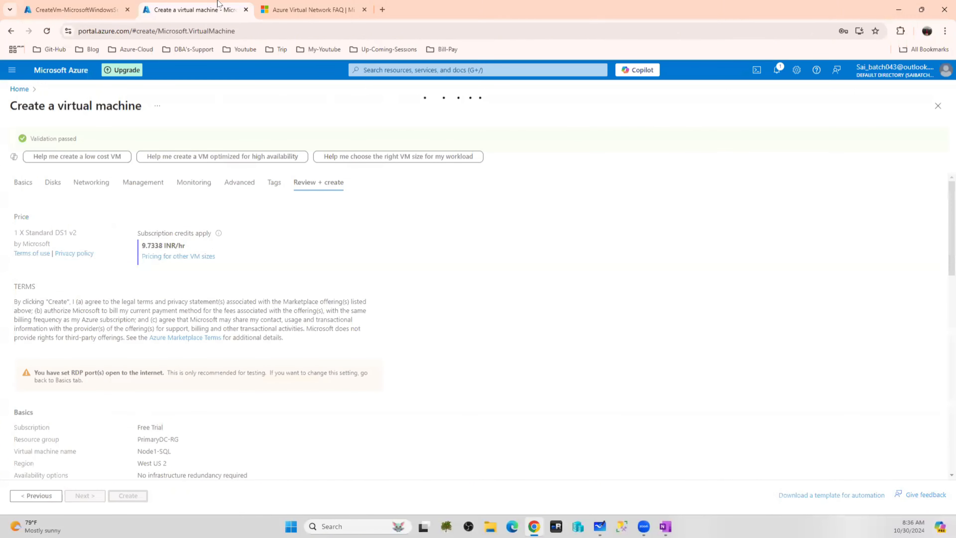
pyautogui.rightClick(193, 8)
pyautogui.click(240, 98)
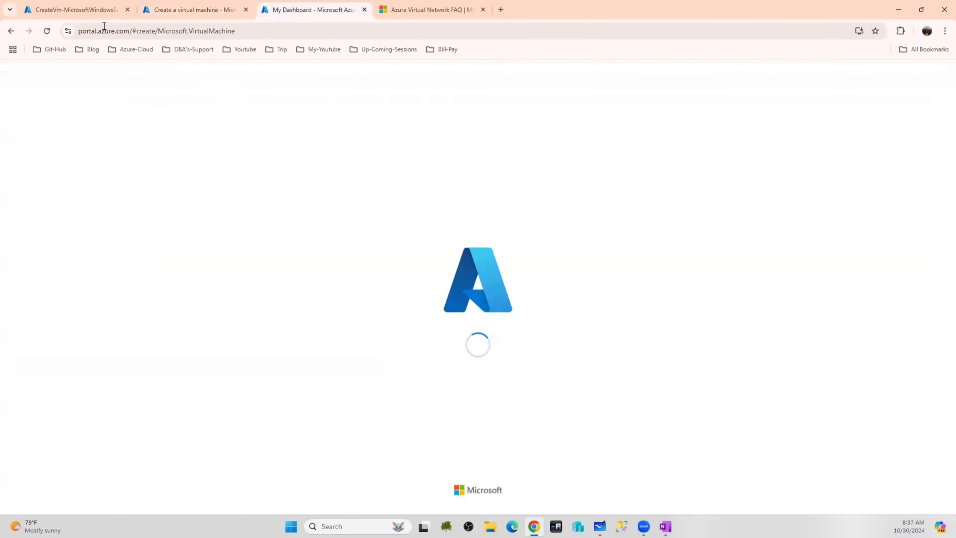
# Confirm the DC-ClusterVM deployment completed and open its running VM resource
pyautogui.click(78, 10)
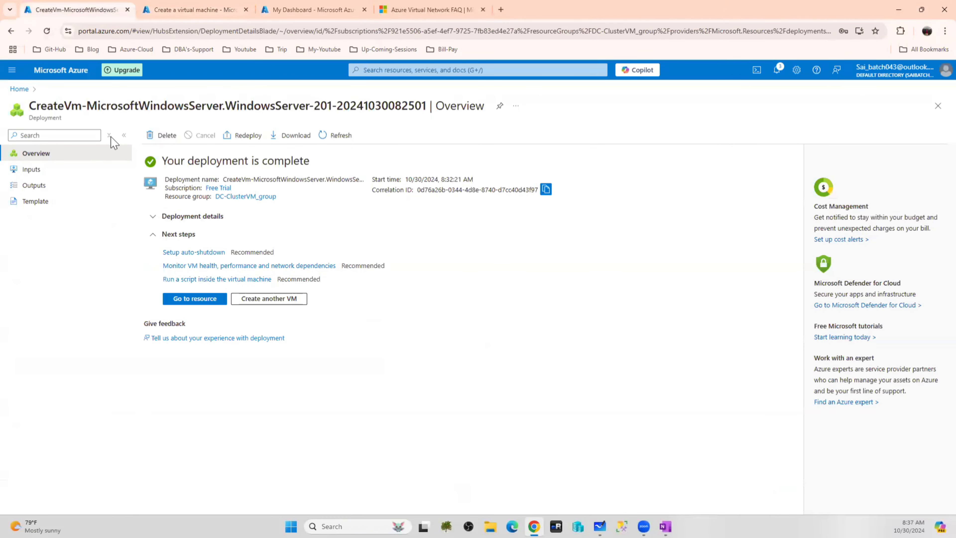
pyautogui.click(198, 299)
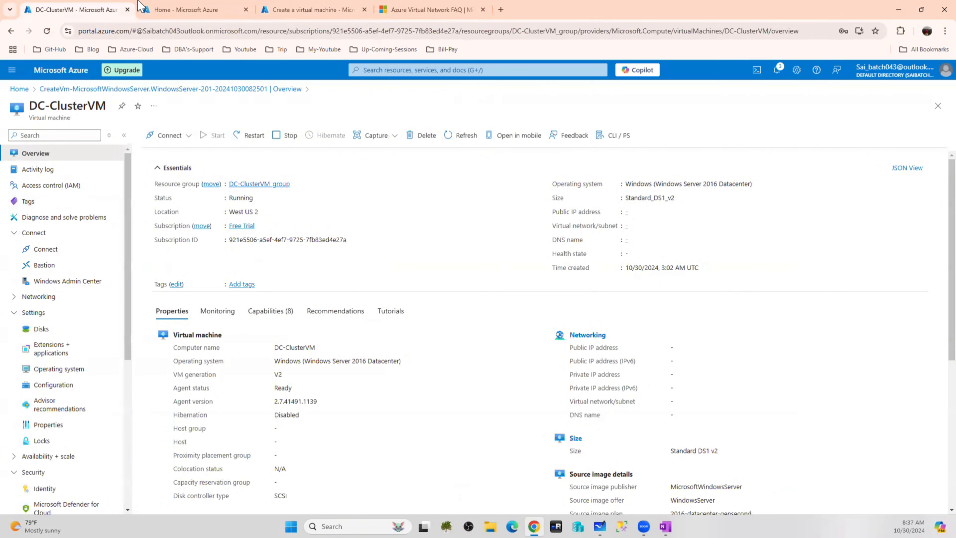
pyautogui.click(142, 8)
# Place the new VM in PrimaryDC-RG, name it NODE2-SQL, and choose no infrastructure redundancy
pyautogui.click(318, 8)
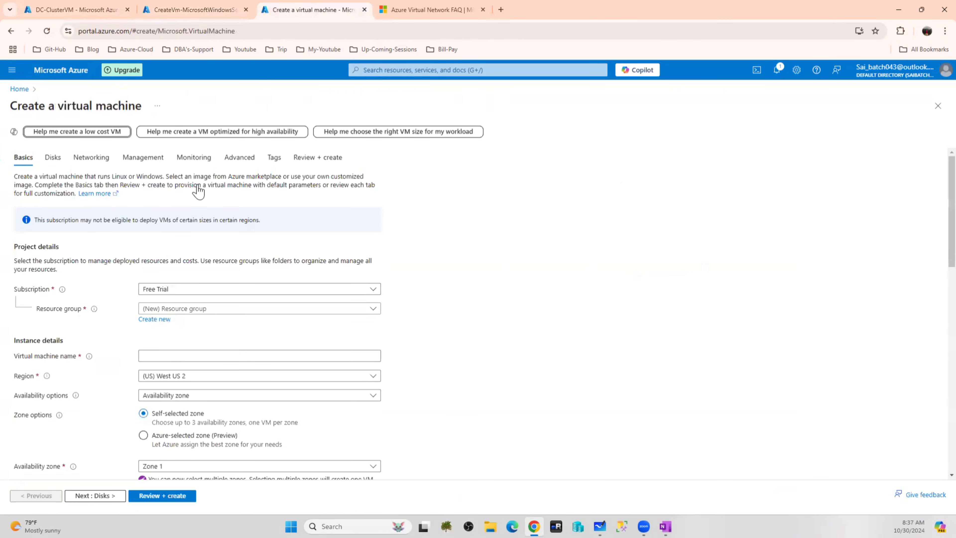
pyautogui.click(188, 308)
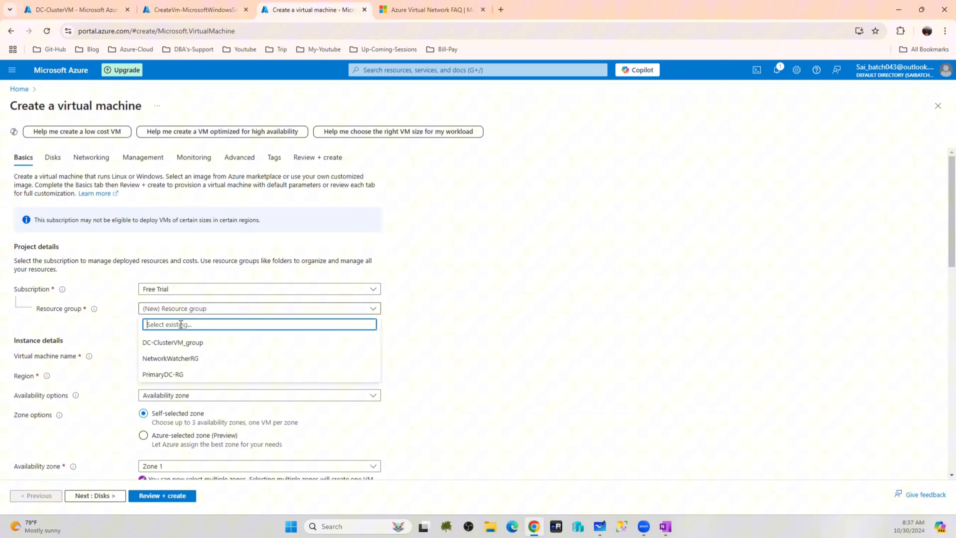
pyautogui.click(168, 374)
pyautogui.click(172, 357)
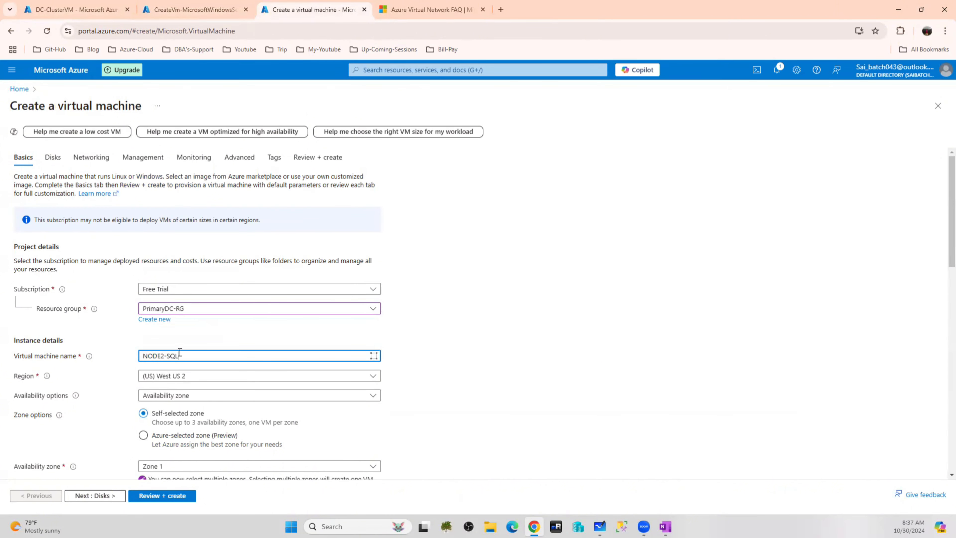
pyautogui.click(245, 396)
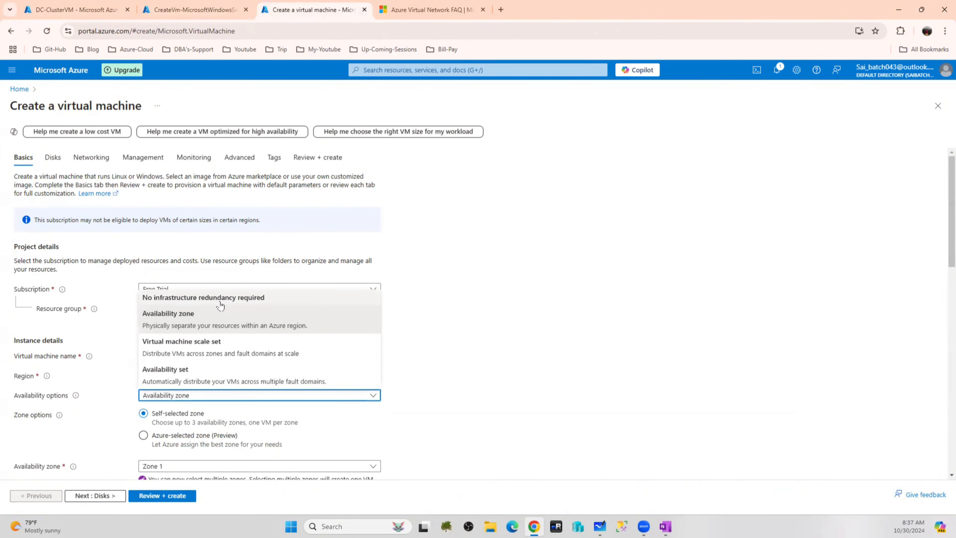
pyautogui.click(209, 300)
pyautogui.scroll(-4, 516, 298)
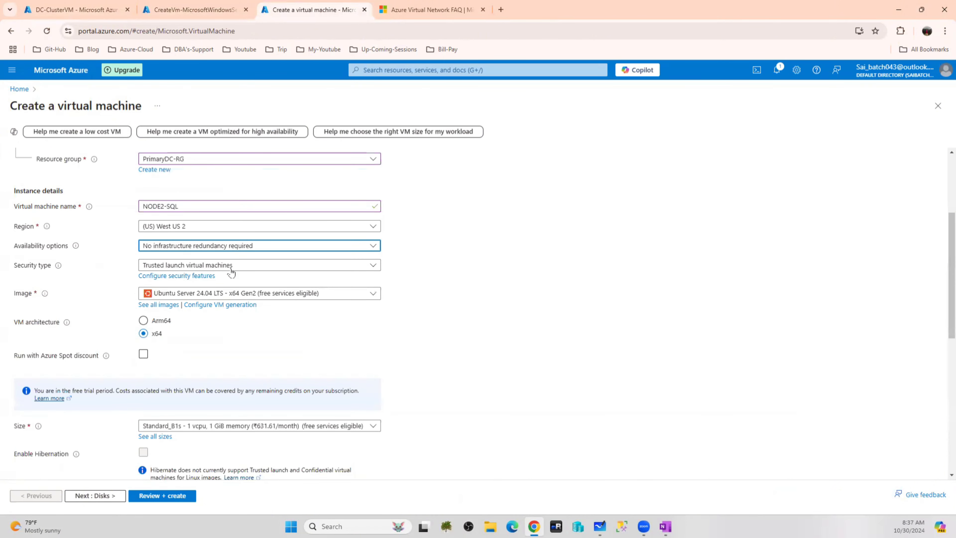
# Select Standard security type, the Windows Server 2016 Datacenter image and Standard_DS1_v2 size
pyautogui.click(195, 266)
pyautogui.click(194, 283)
pyautogui.click(253, 286)
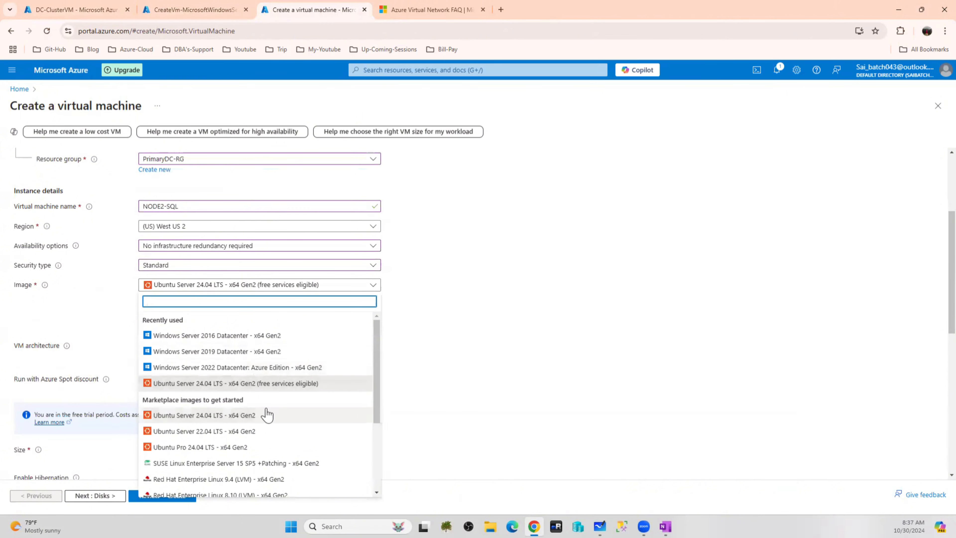
pyautogui.scroll(-3, 259, 414)
pyautogui.click(228, 458)
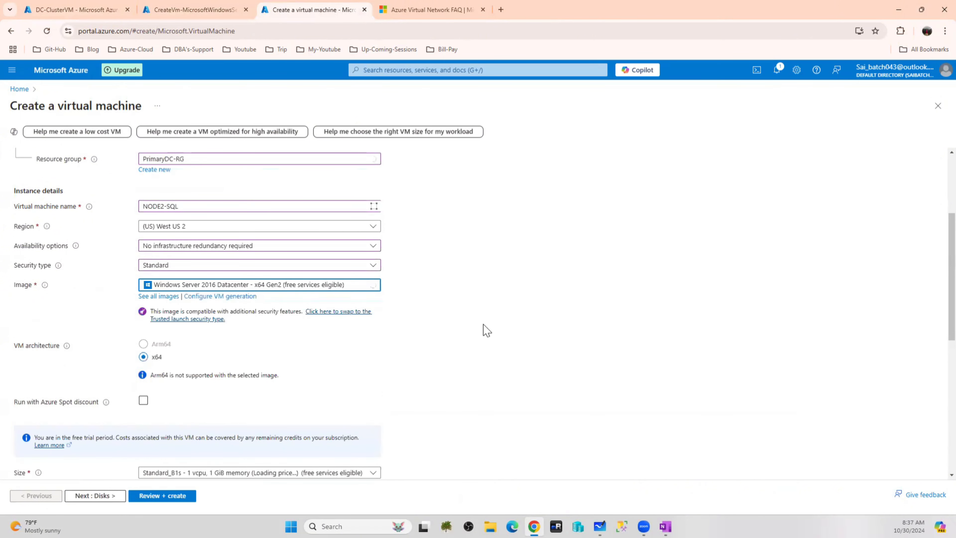
pyautogui.scroll(-3, 484, 329)
pyautogui.click(270, 377)
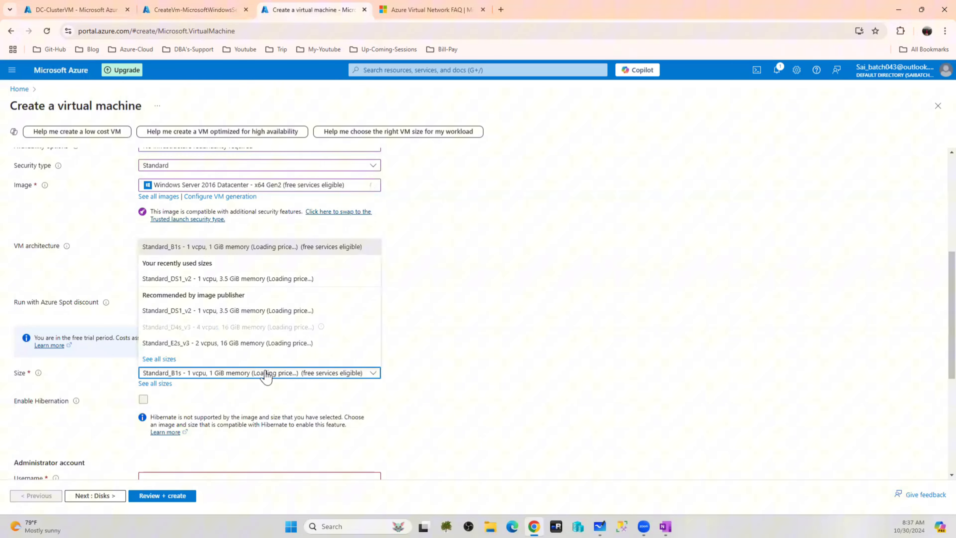
pyautogui.click(246, 280)
pyautogui.scroll(-4, 548, 294)
pyautogui.scroll(-1, 548, 294)
# Enter the administrator username, password and password confirmation
pyautogui.click(208, 278)
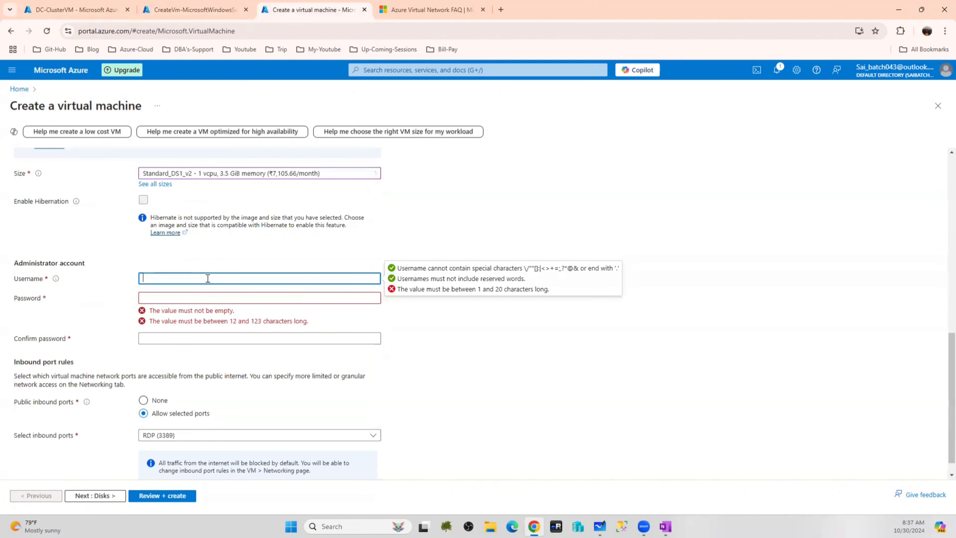
pyautogui.write('saadmin')
pyautogui.press('Tab')
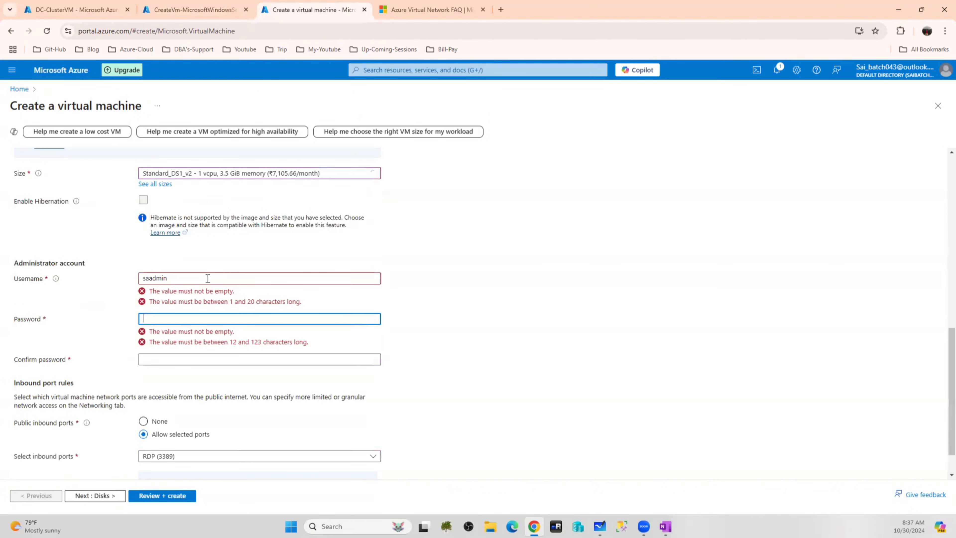
pyautogui.write('P')
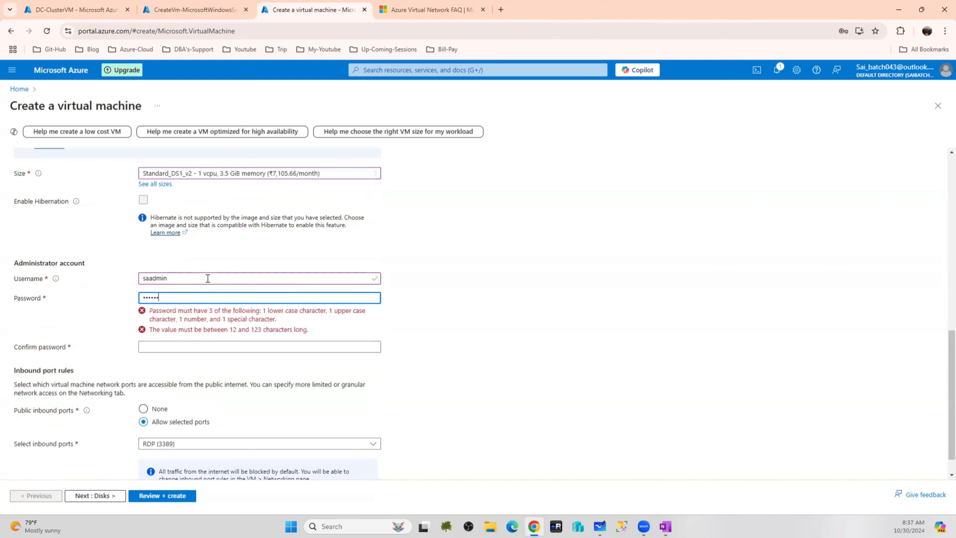
pyautogui.press('Tab')
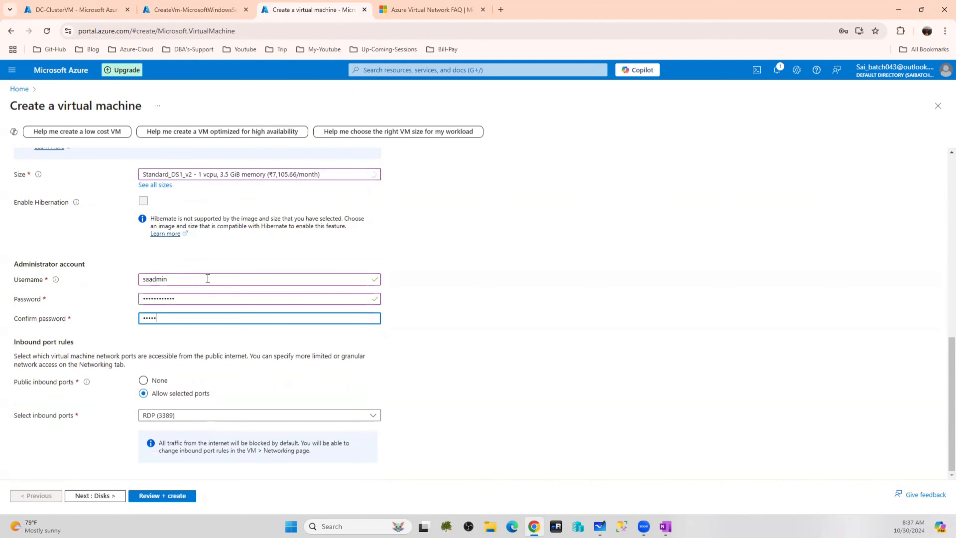
pyautogui.write('•••••••••')
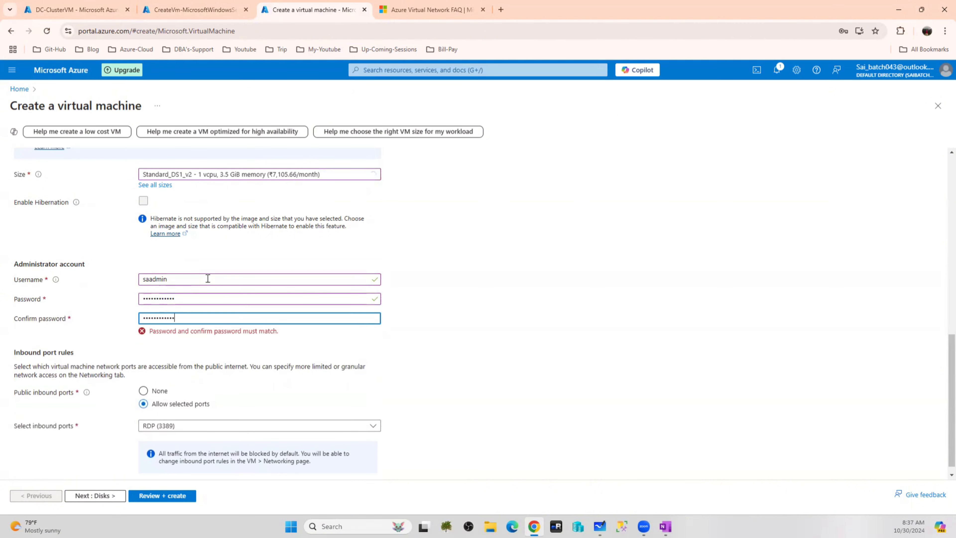
pyautogui.write('•')
pyautogui.scroll(8, 337, 329)
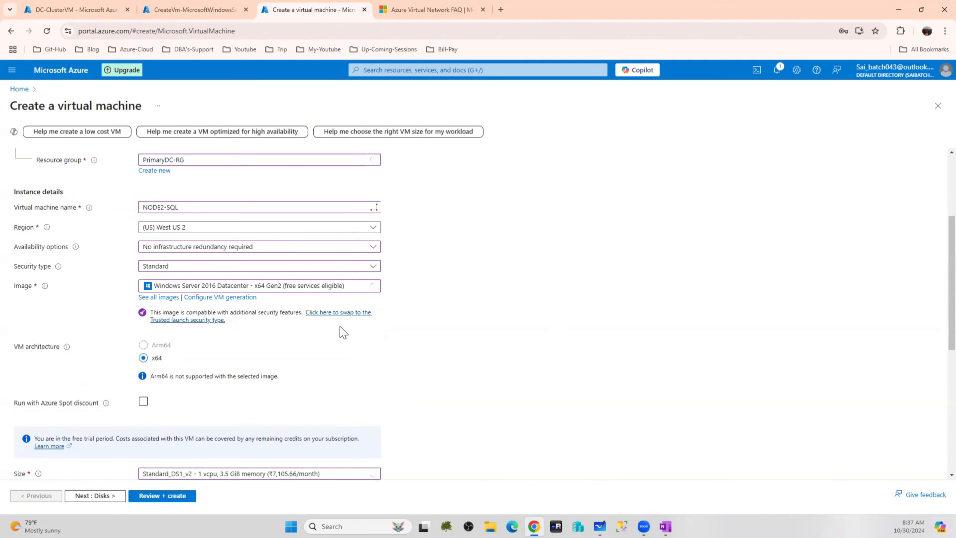
pyautogui.scroll(4, 398, 354)
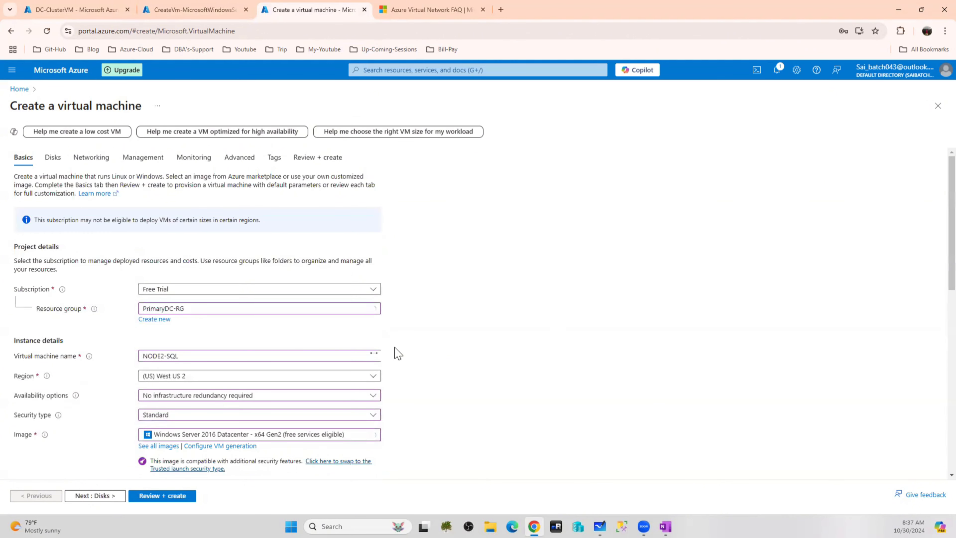
# Keep default disks and SubnetA networking, enable auto-shutdown at 7:00 PM UTC, and use Manual updates patching
pyautogui.click(53, 157)
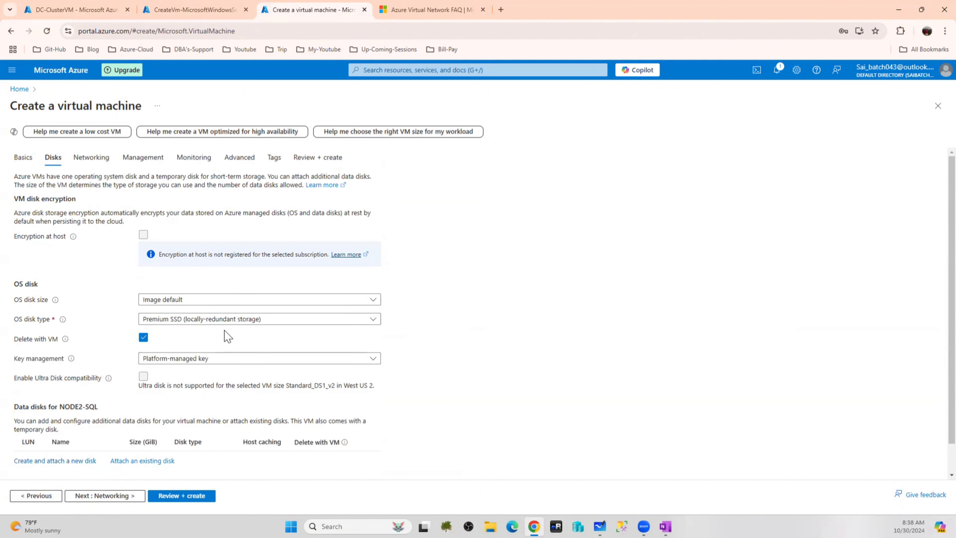
pyautogui.click(99, 160)
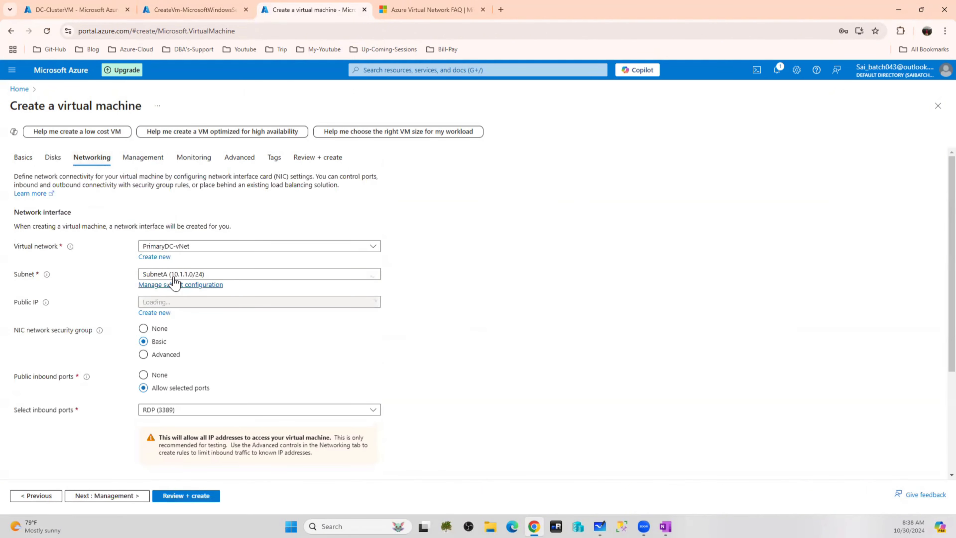
pyautogui.click(146, 158)
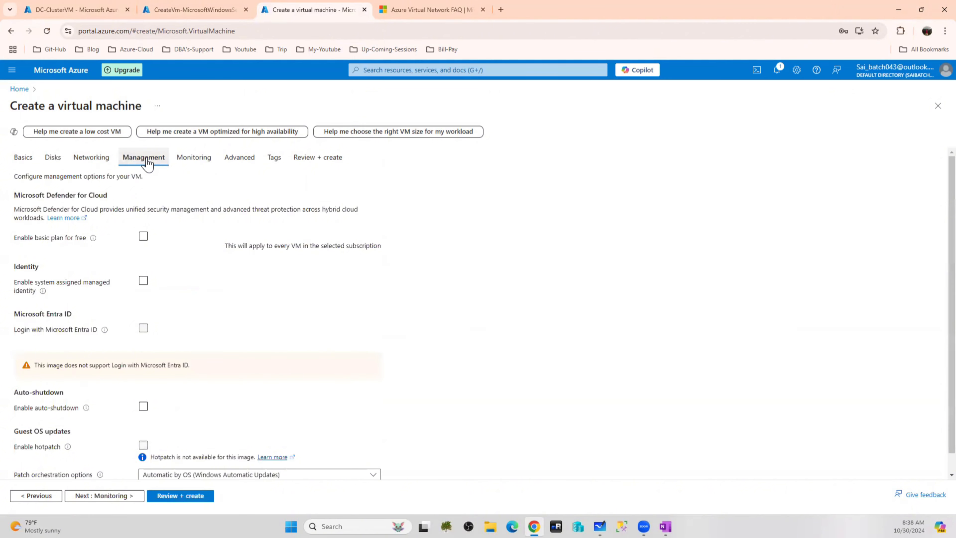
pyautogui.scroll(-2, 220, 352)
pyautogui.click(143, 347)
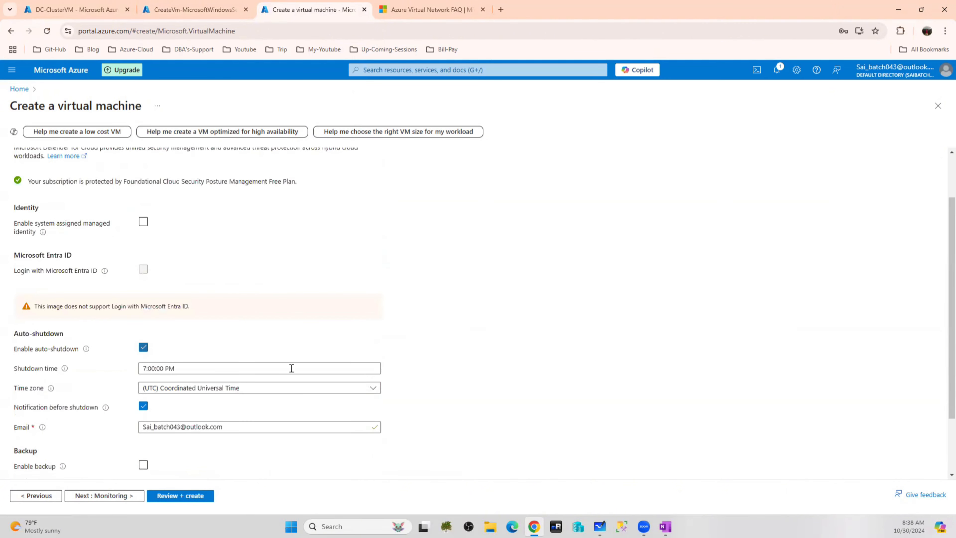
pyautogui.scroll(-2, 291, 368)
pyautogui.click(314, 455)
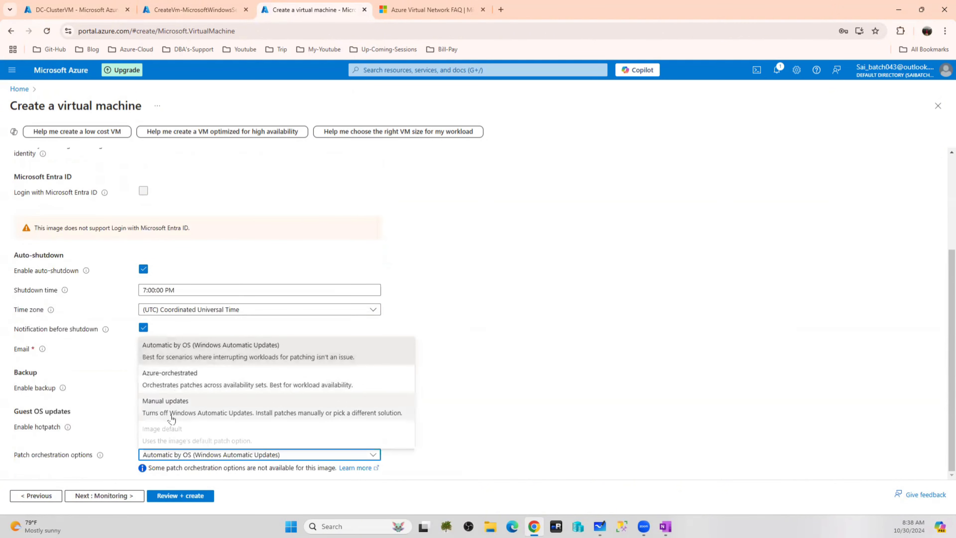
pyautogui.click(171, 401)
pyautogui.scroll(5, 320, 237)
# Disable boot diagnostics, validate and create NODE2-SQL, then view the DC-ClusterVM overview
pyautogui.click(205, 158)
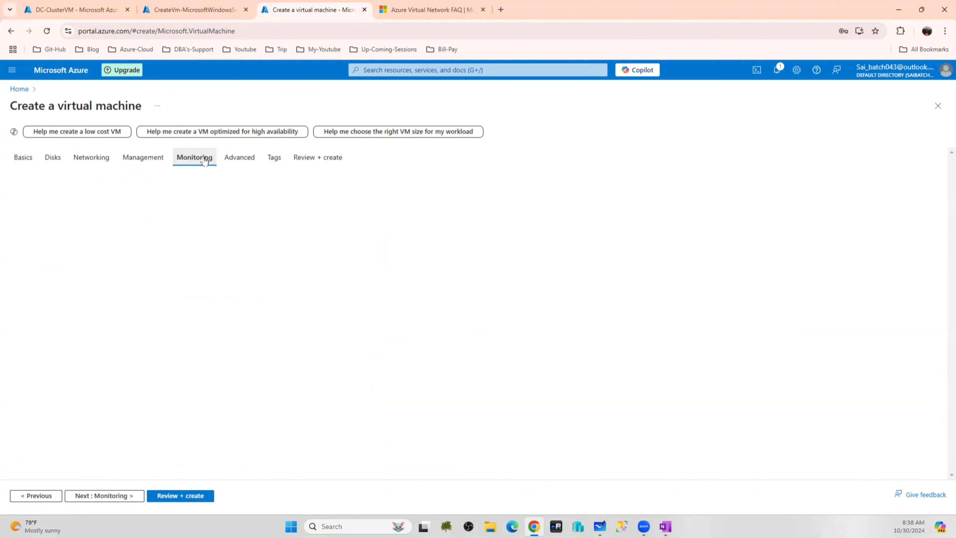
pyautogui.click(144, 274)
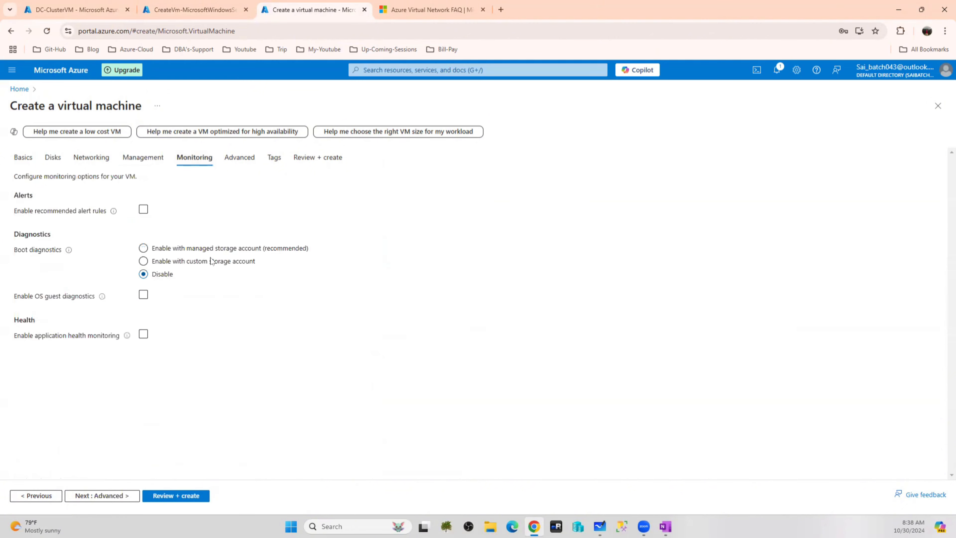
pyautogui.click(326, 162)
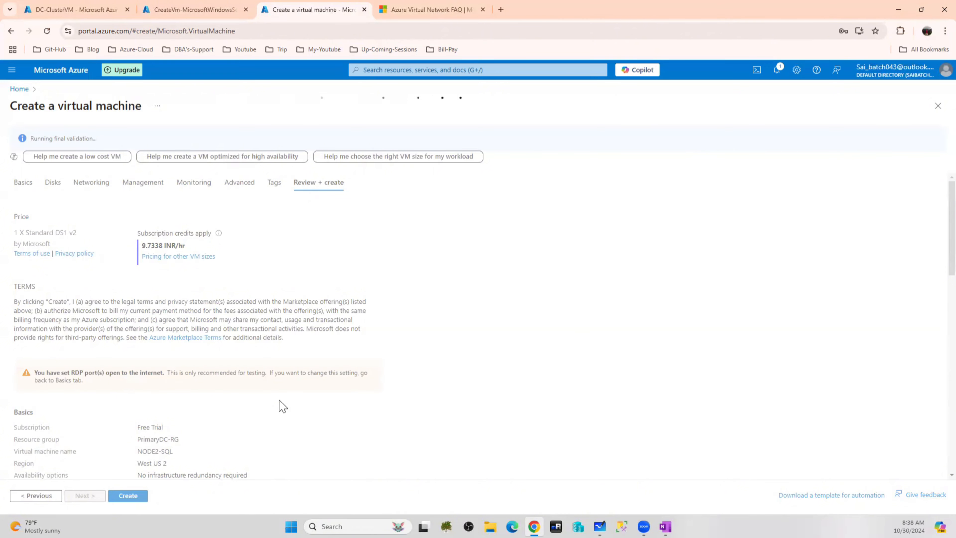
pyautogui.click(129, 496)
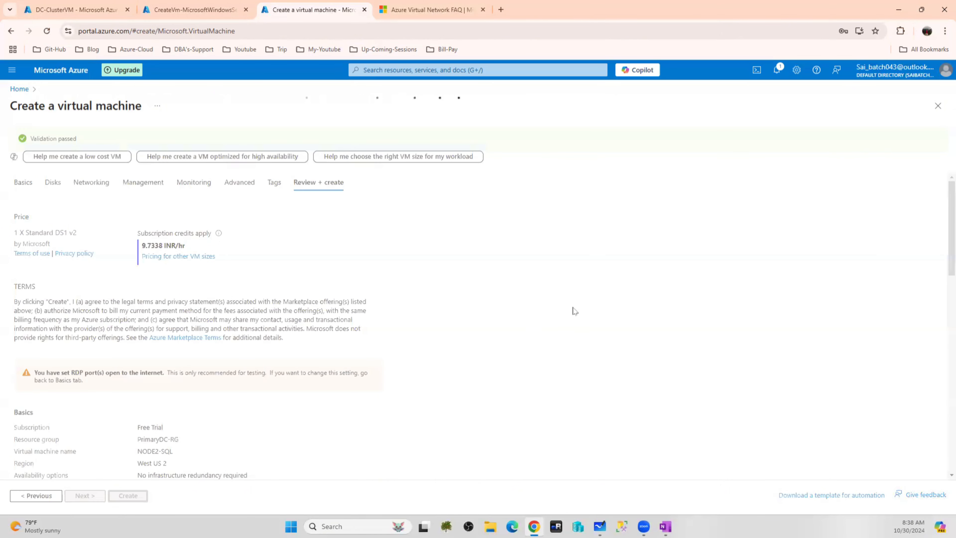
pyautogui.click(75, 10)
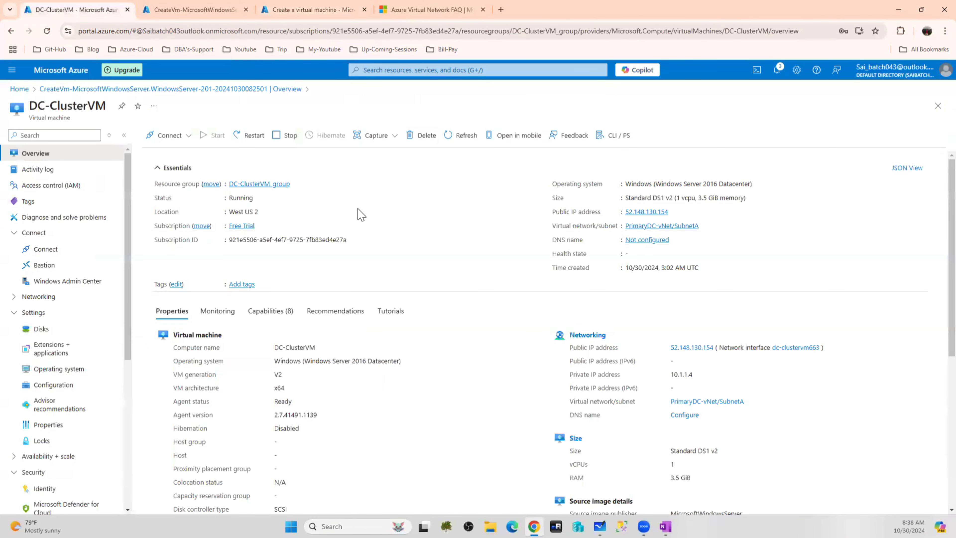
# Select the DC-ClusterVM name, glance at mRemoteNG, and return to the Virtual Network FAQ address bar
pyautogui.moveTo(107, 107); pyautogui.dragTo(31, 107)
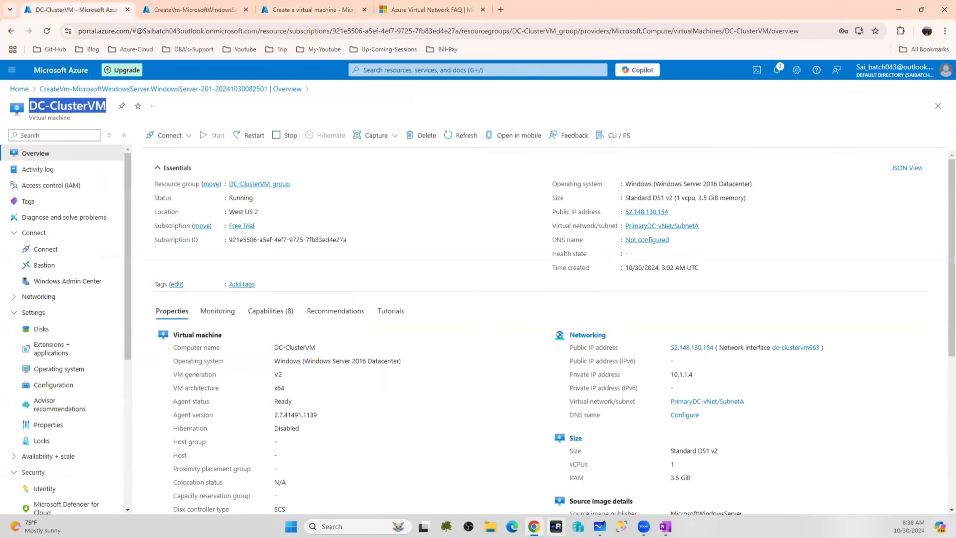
pyautogui.click(555, 526)
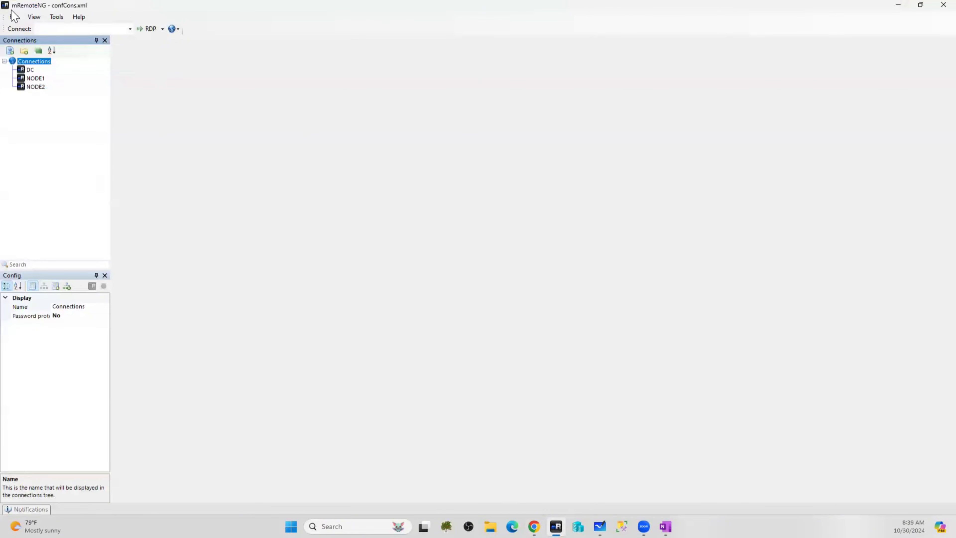
pyautogui.click(534, 526)
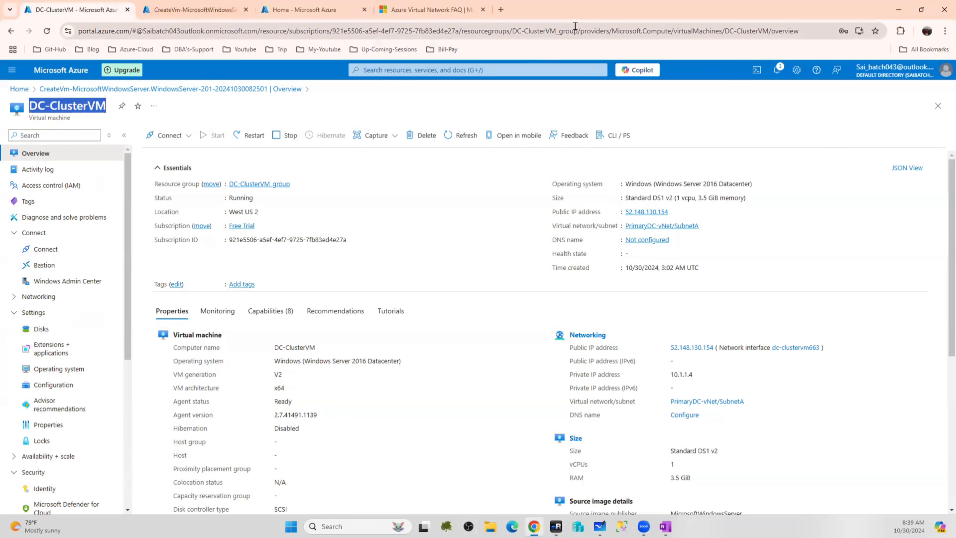
pyautogui.click(429, 9)
pyautogui.click(233, 32)
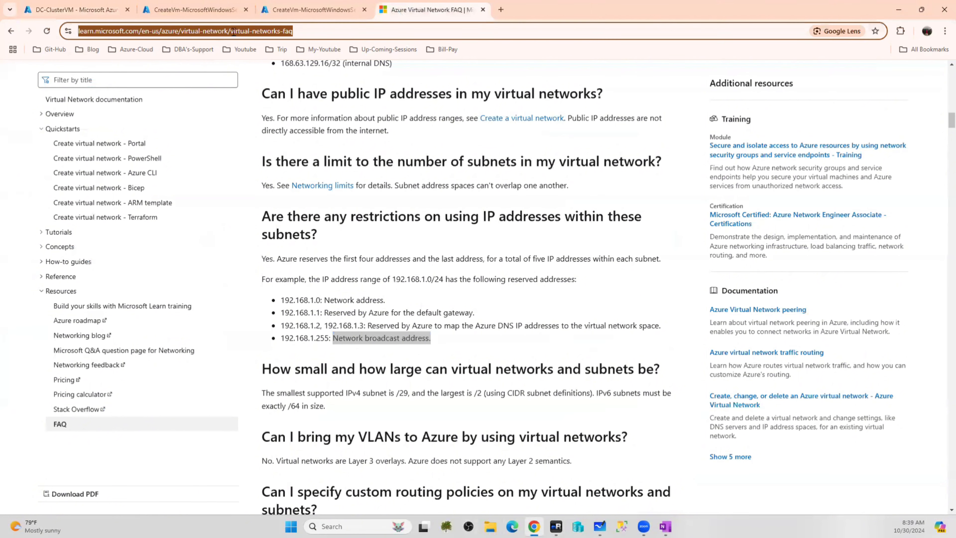
# Search the web for mremoteng, browse its home page, and open the mRemoteNG download page
pyautogui.write('mremote')
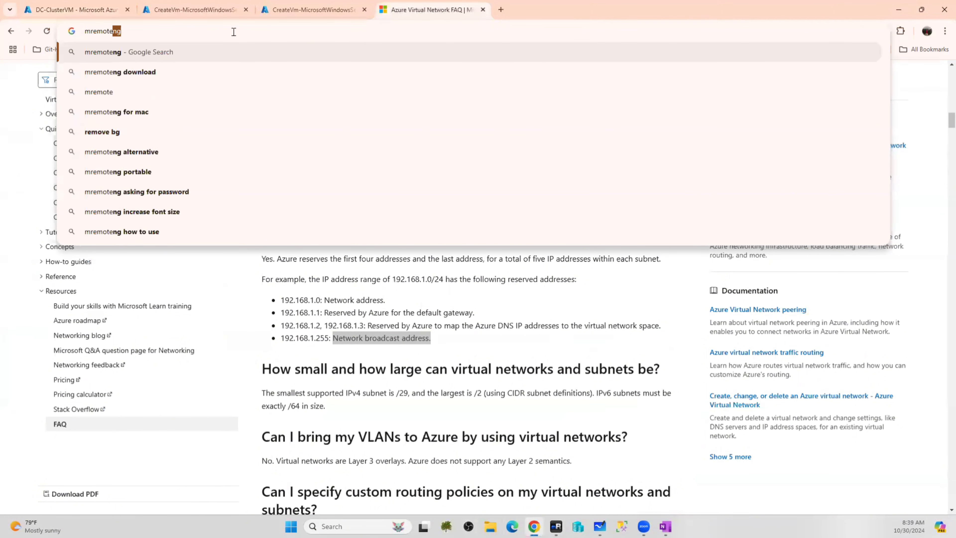
pyautogui.write('ng')
pyautogui.press('Return')
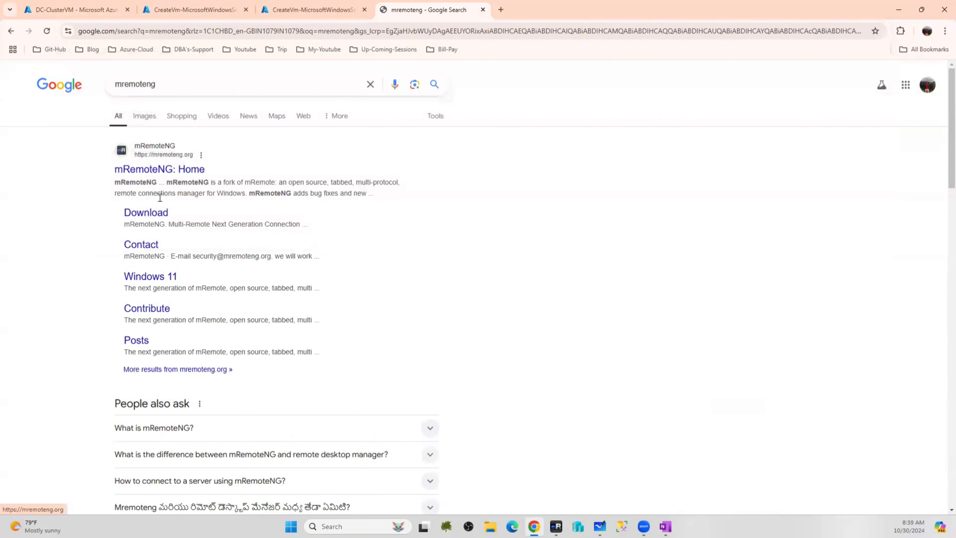
pyautogui.click(165, 172)
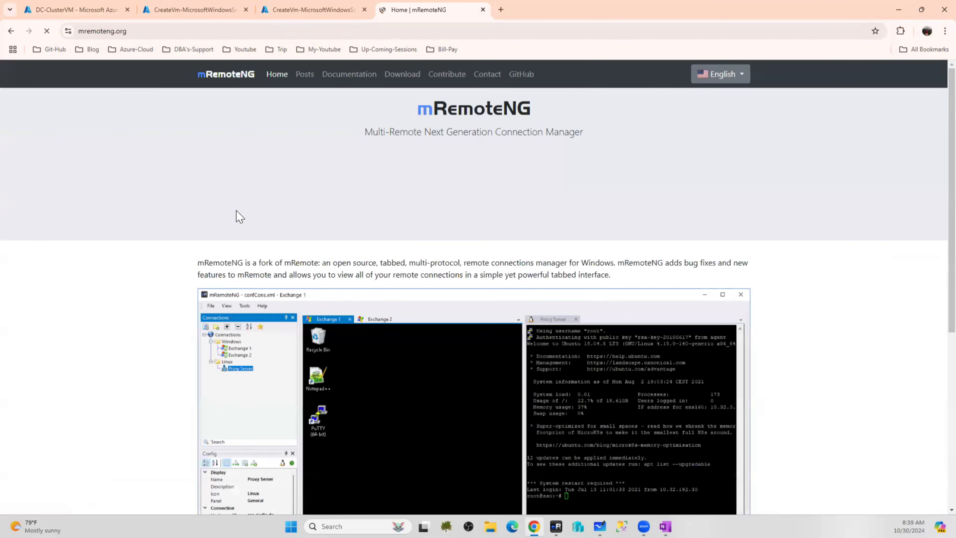
pyautogui.scroll(-4, 433, 300)
pyautogui.scroll(-3, 402, 184)
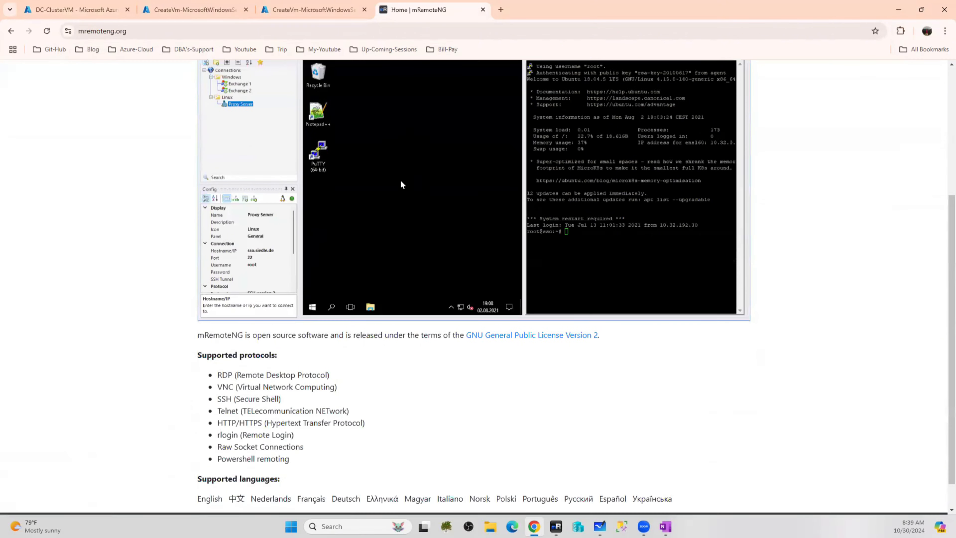
pyautogui.scroll(6, 401, 185)
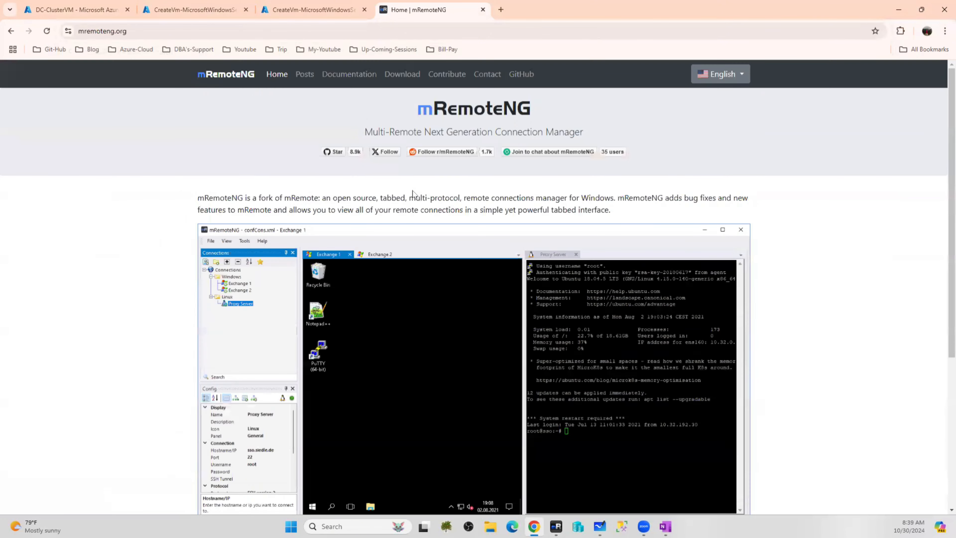
pyautogui.scroll(-6, 413, 192)
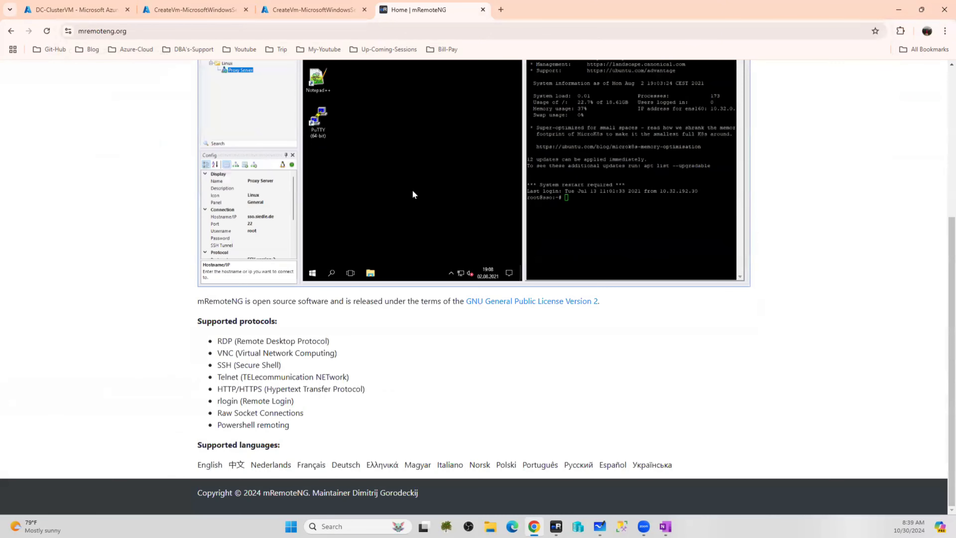
pyautogui.click(11, 31)
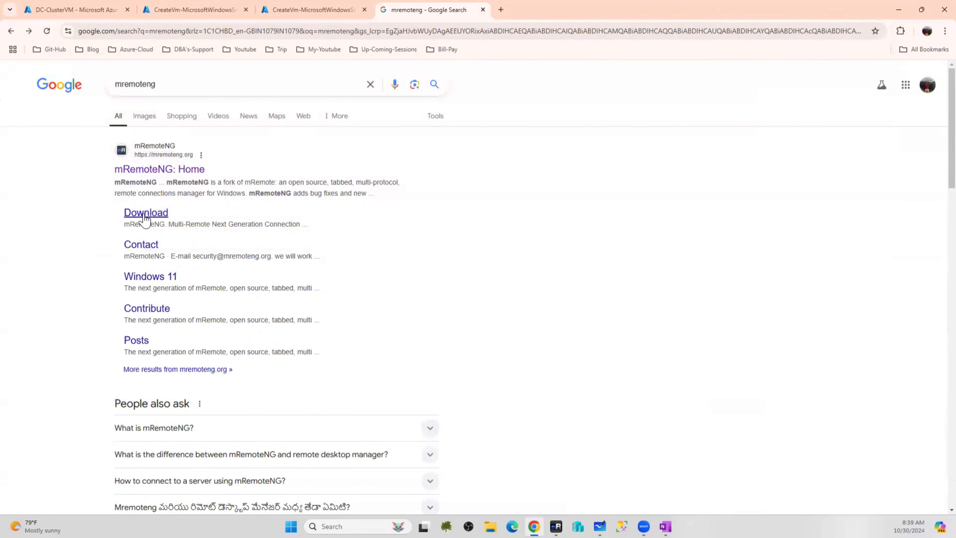
pyautogui.click(145, 216)
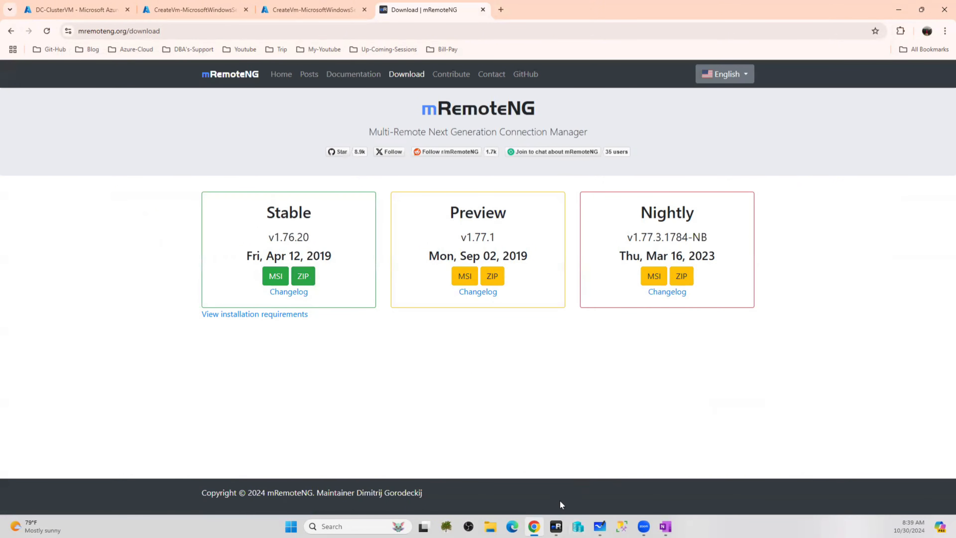
# Bring the running mRemoteNG window with DC, NODE1 and NODE2 connections to the front
pyautogui.click(556, 526)
pyautogui.rightClick(556, 526)
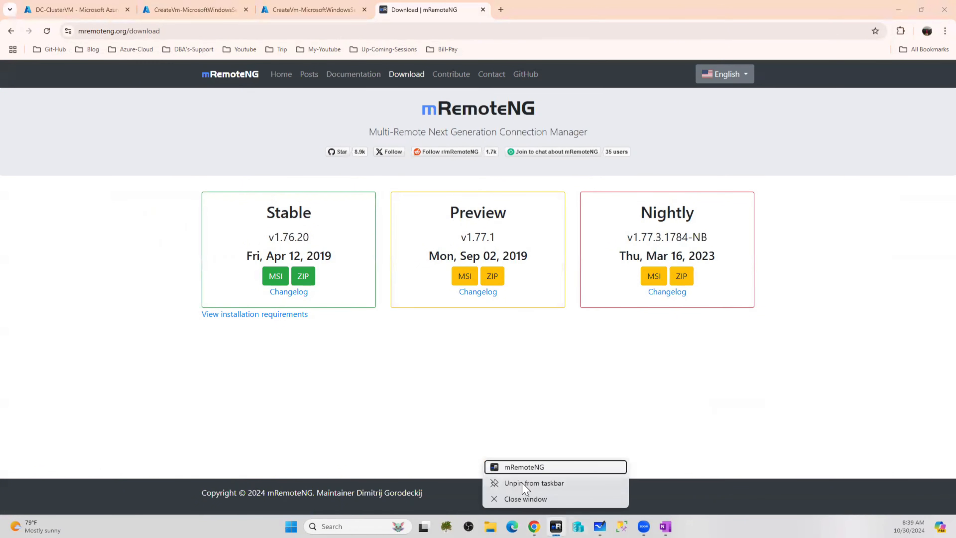
pyautogui.click(761, 525)
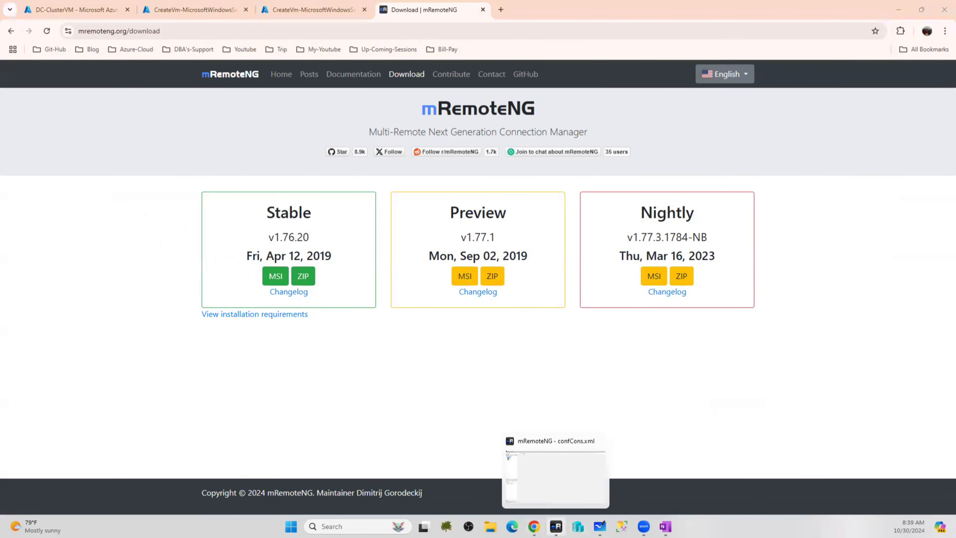
pyautogui.click(556, 526)
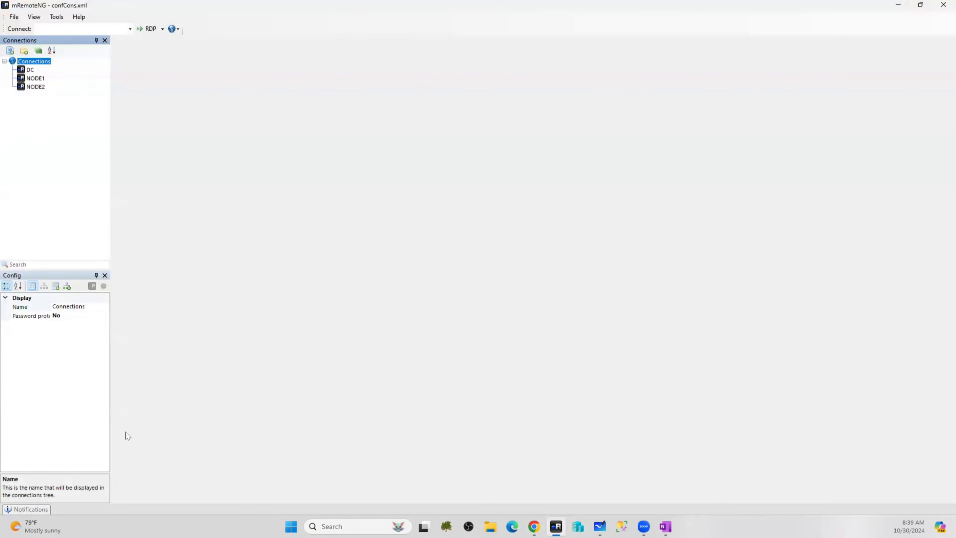
pyautogui.rightClick(291, 526)
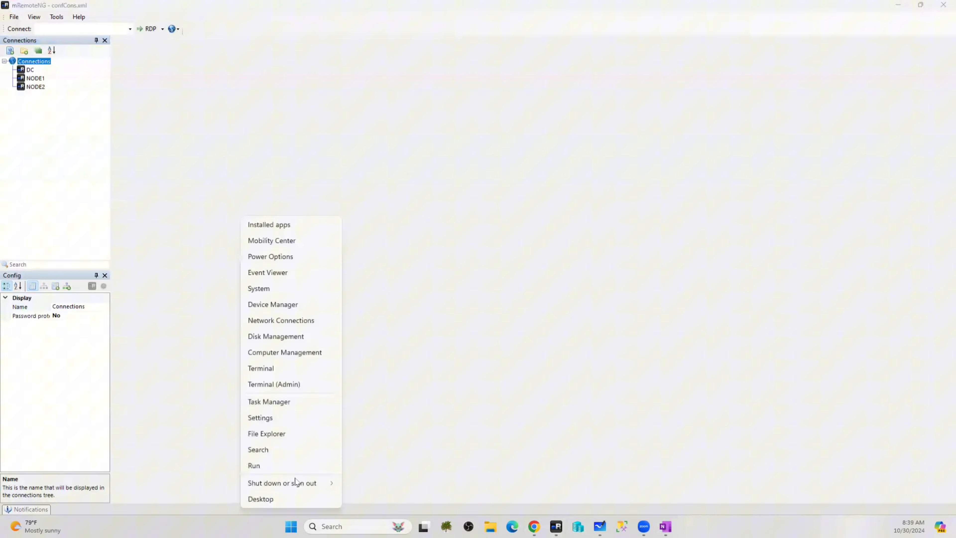
pyautogui.click(272, 464)
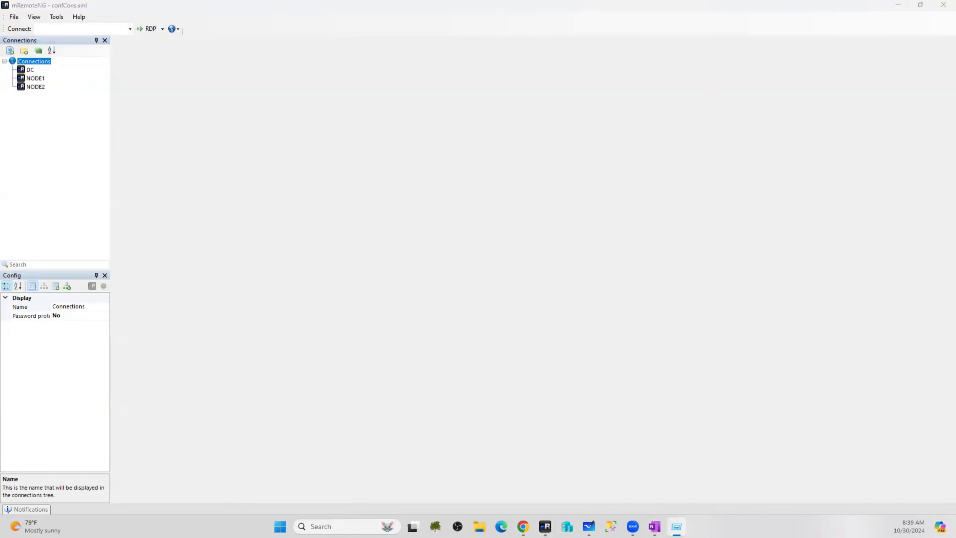
pyautogui.write('mstsc')
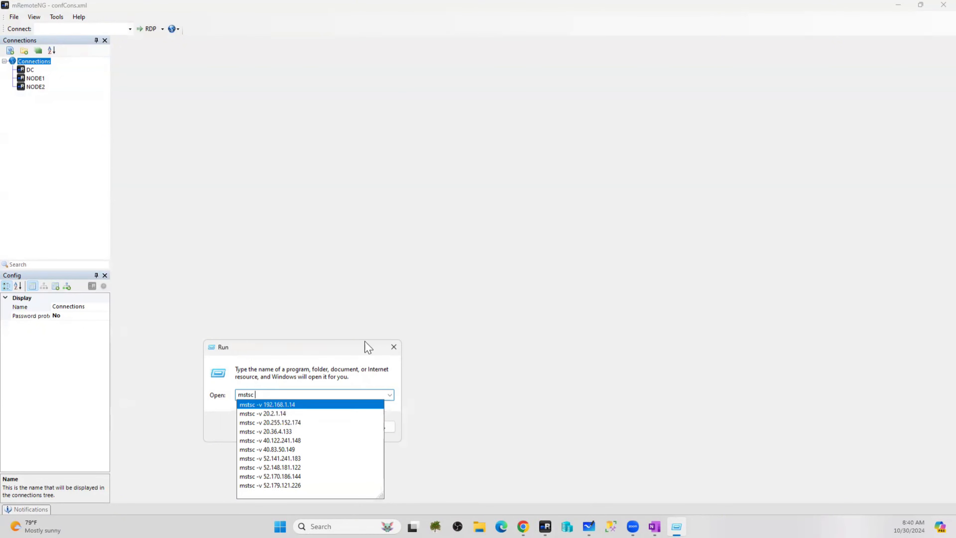
pyautogui.click(393, 350)
pyautogui.click(394, 346)
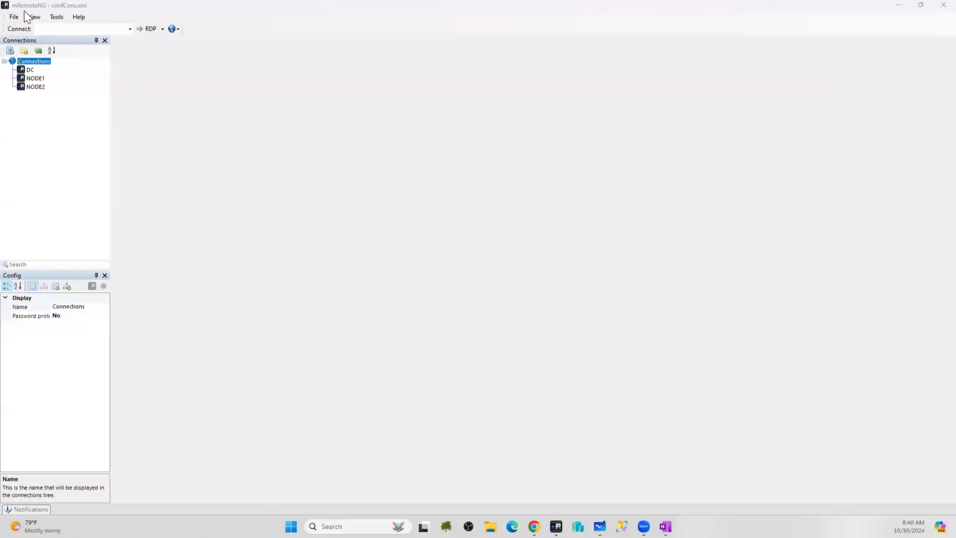
# Delete the DC, NODE1 and NODE2 connections from mRemoteNG
pyautogui.rightClick(30, 70)
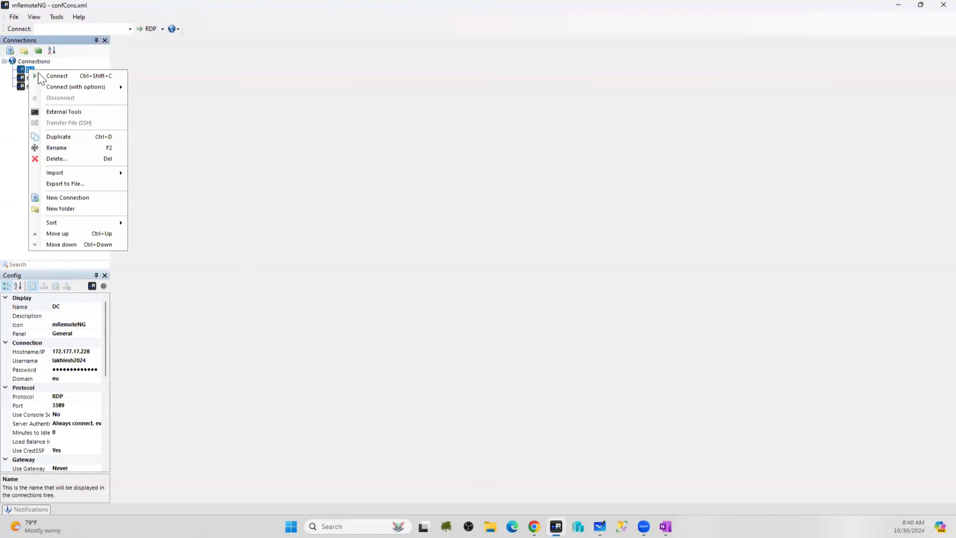
pyautogui.click(61, 159)
pyautogui.click(504, 297)
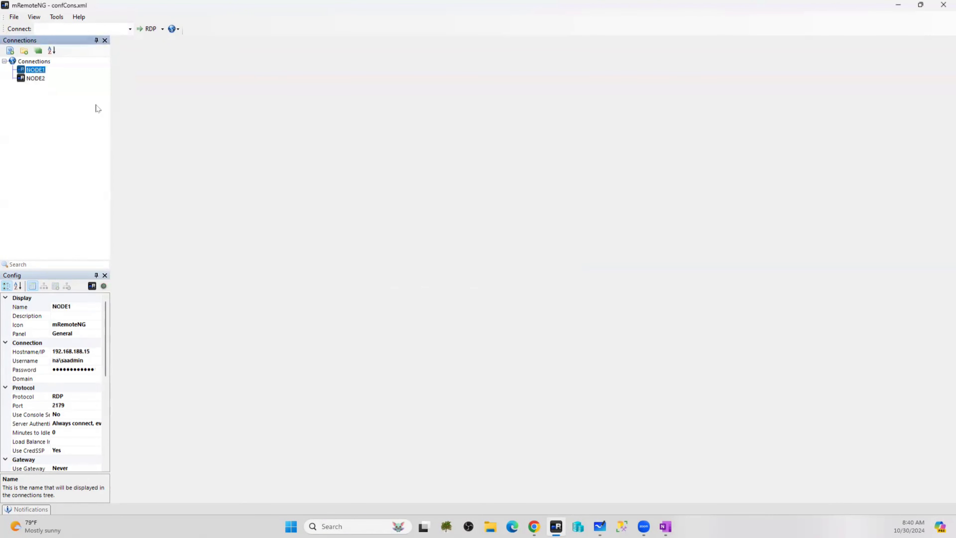
pyautogui.rightClick(34, 70)
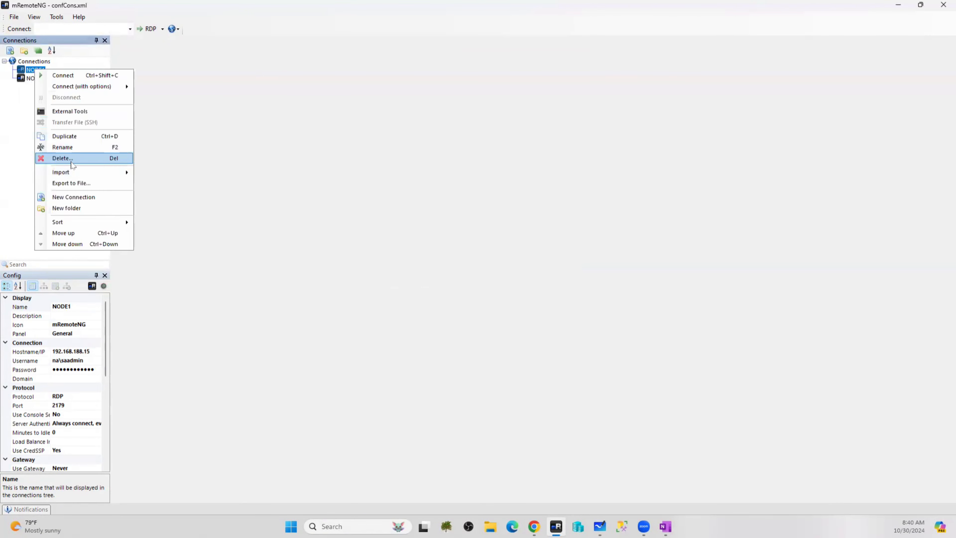
pyautogui.click(60, 158)
pyautogui.click(513, 297)
pyautogui.rightClick(35, 72)
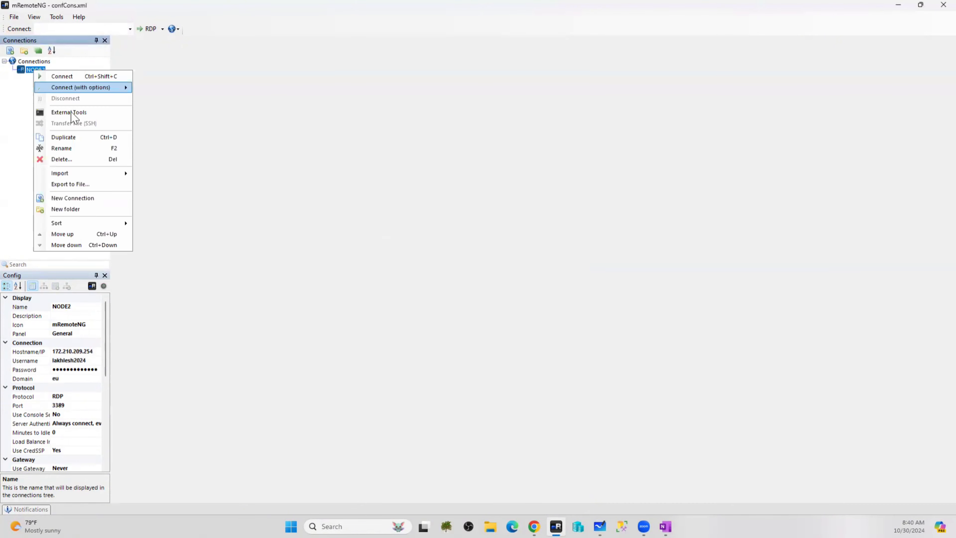
pyautogui.click(62, 159)
pyautogui.click(505, 297)
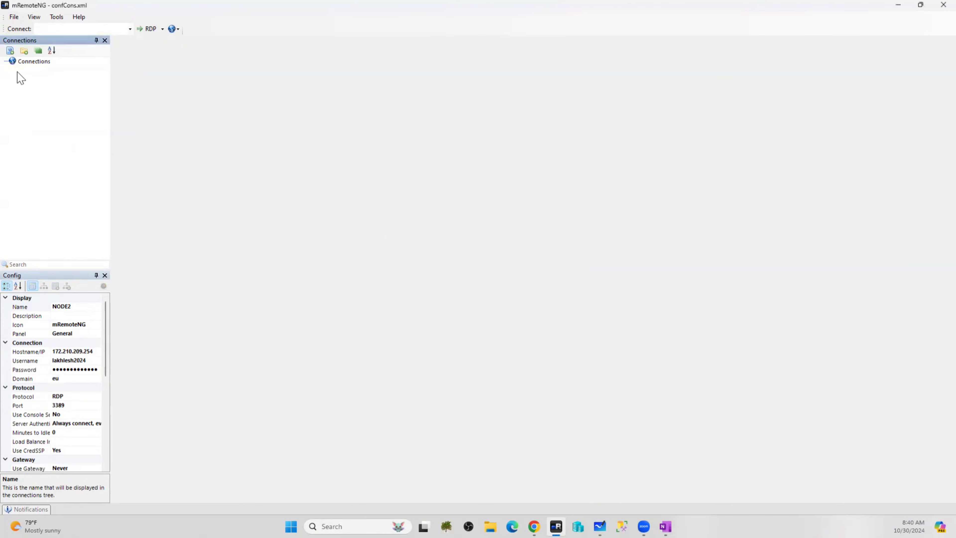
# Add a new connection under Connections named DC-ClusterVM
pyautogui.rightClick(32, 62)
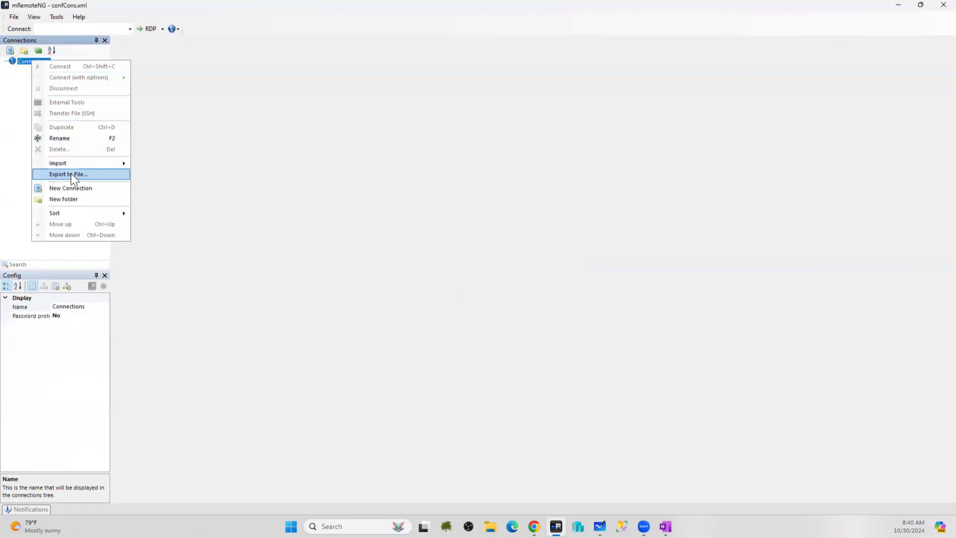
pyautogui.click(77, 188)
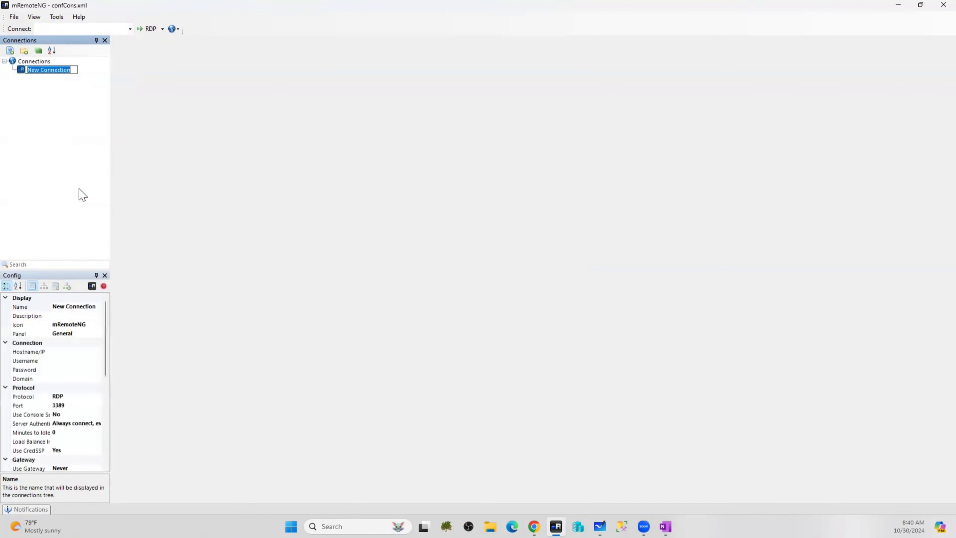
pyautogui.write('DC-ClusterVM')
pyautogui.click(56, 92)
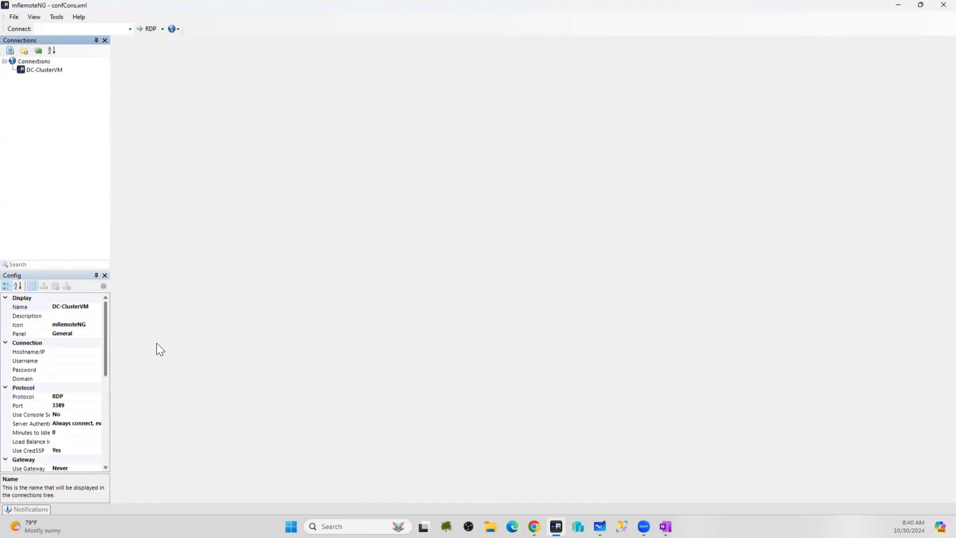
# Set the connection's hostname to the Azure VM's public IP, 52.148.130.154
pyautogui.click(534, 526)
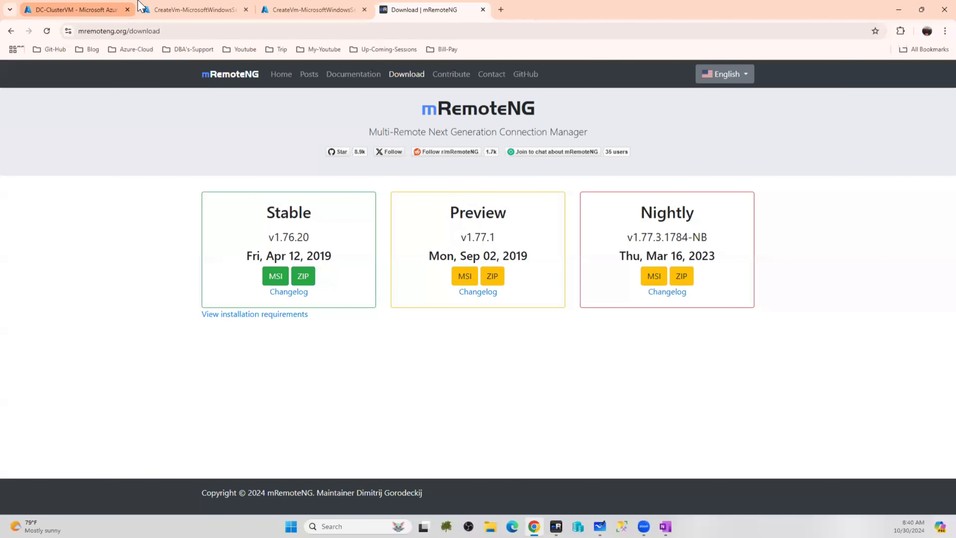
pyautogui.click(76, 9)
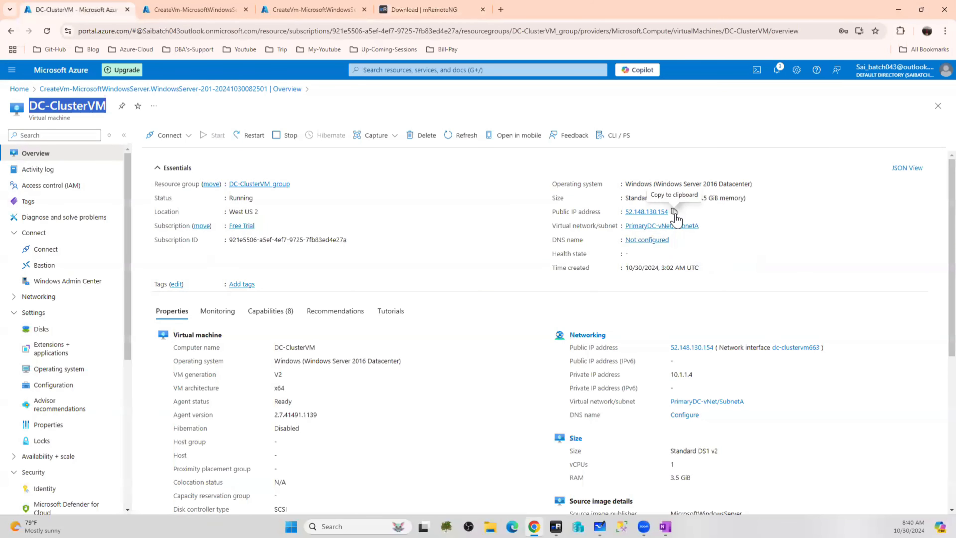
pyautogui.click(674, 212)
pyautogui.click(556, 526)
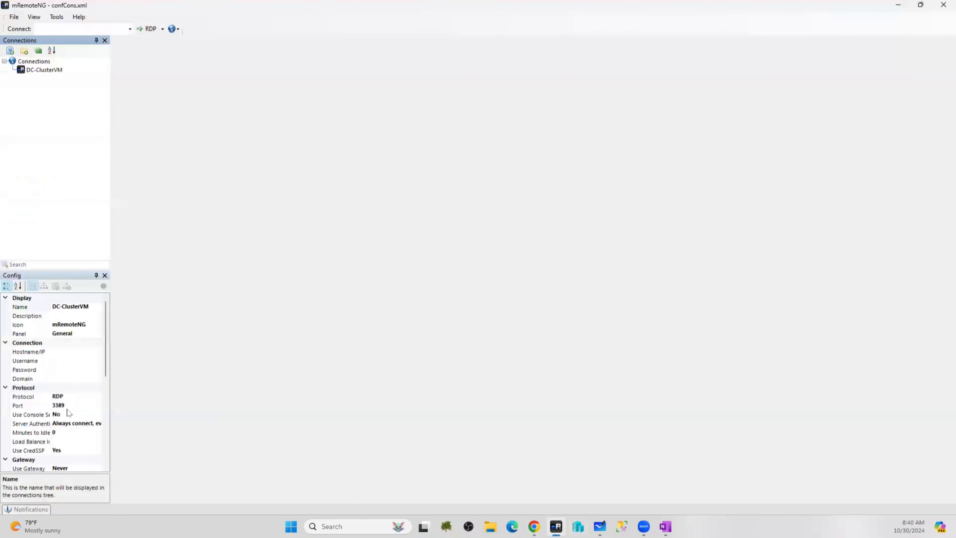
pyautogui.click(67, 351)
pyautogui.hotkey('ctrl', 'v')
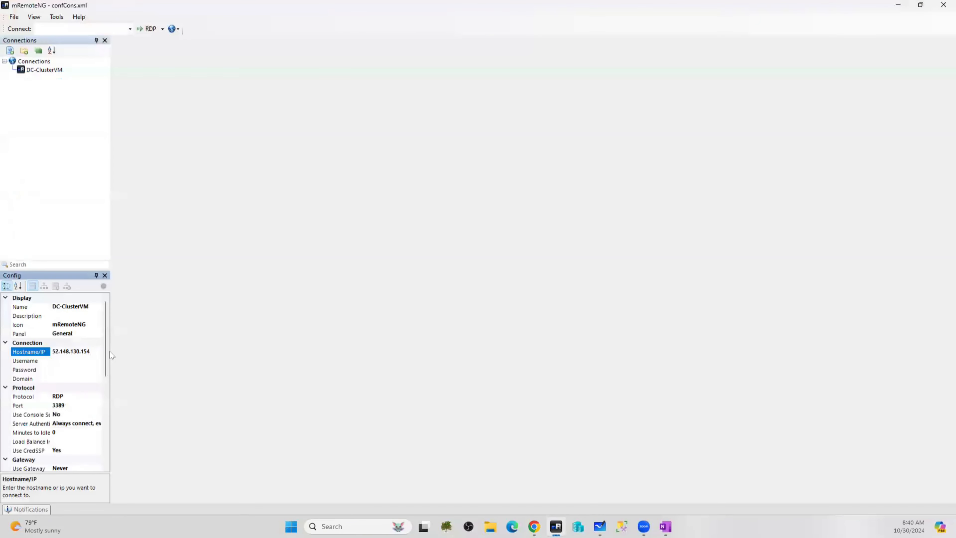
# Enter the connection's username and password
pyautogui.click(72, 360)
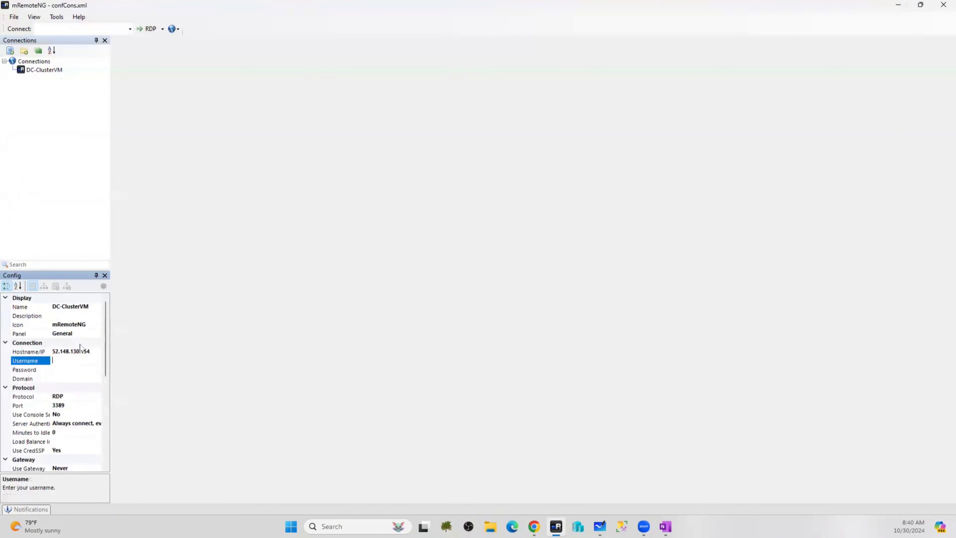
pyautogui.write('saadmin')
pyautogui.press('Tab')
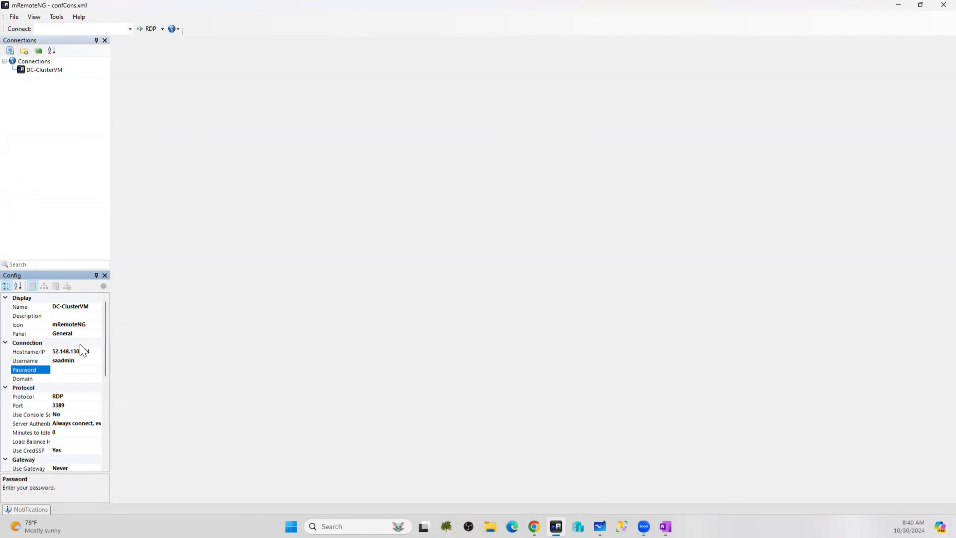
pyautogui.write('•')
pyautogui.click(74, 378)
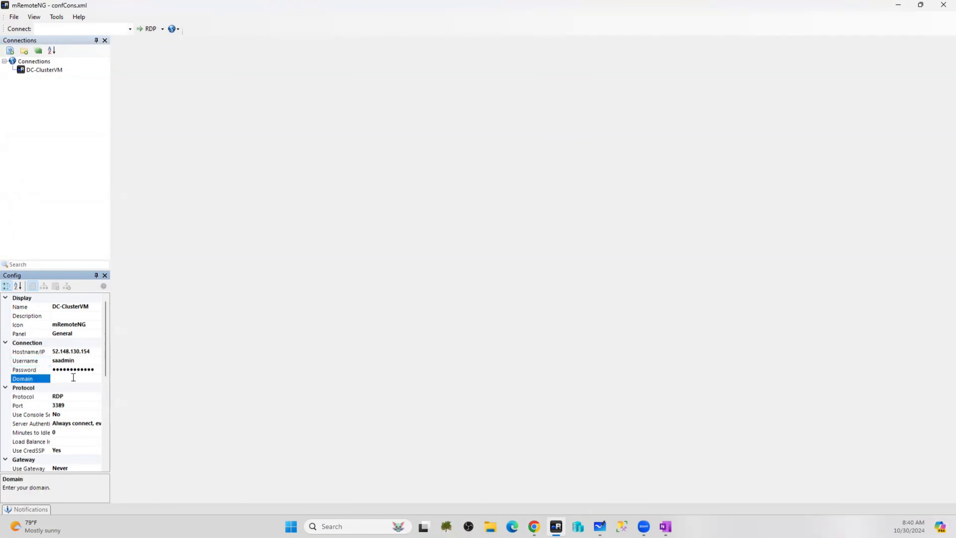
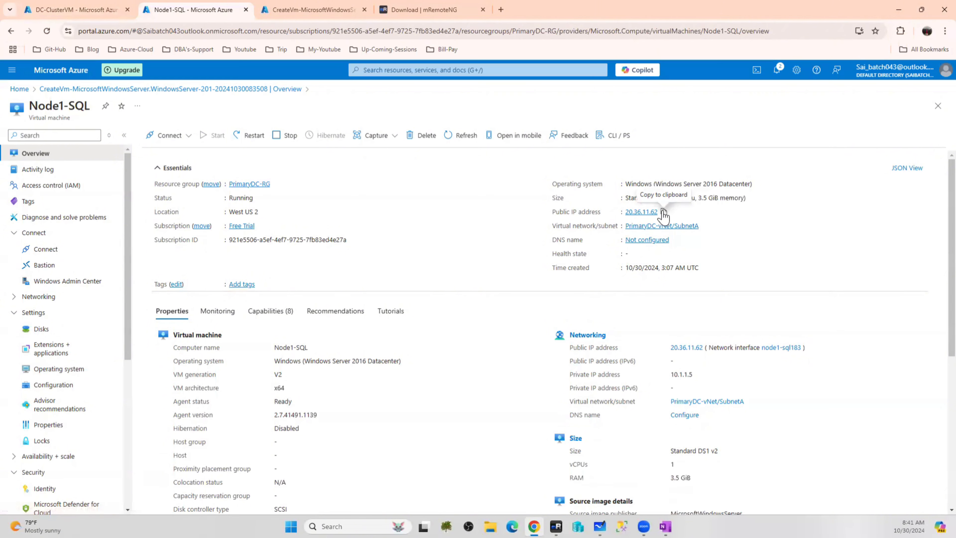
# Copy NODE1-SQL's public IP 20.36.11.62 from Azure and paste it as the connection's host
pyautogui.click(663, 213)
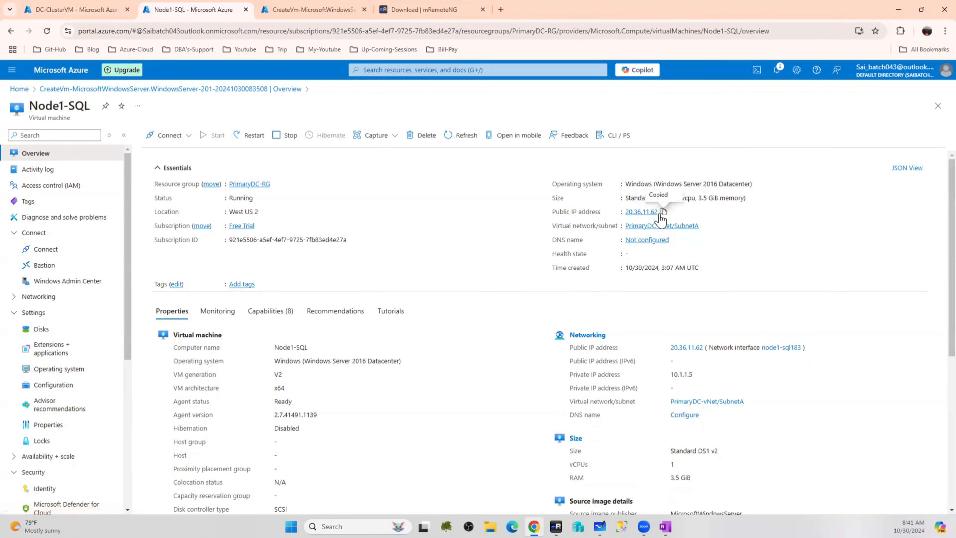
pyautogui.click(556, 526)
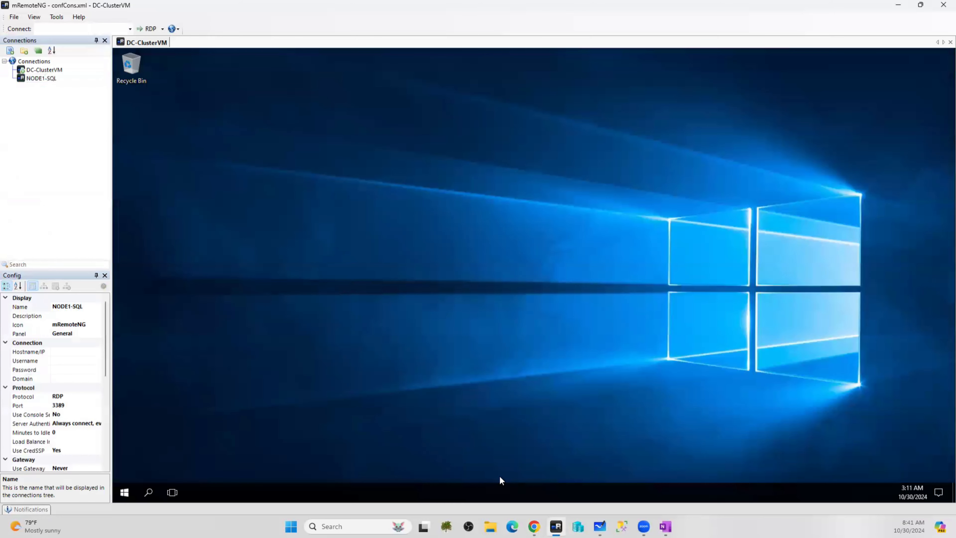
pyautogui.click(65, 351)
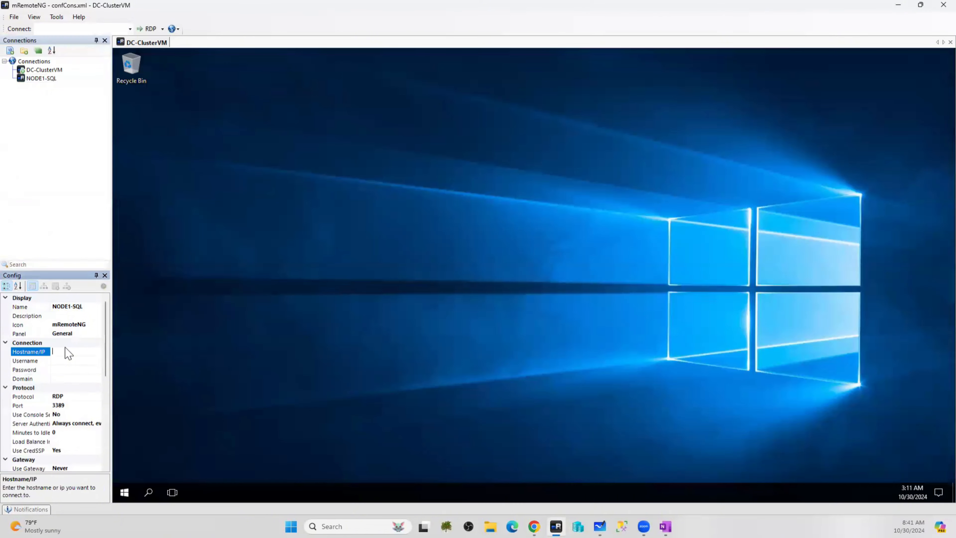
pyautogui.hotkey('ctrl', 'v')
# Enter the admin username and password for NODE1-SQL, then connect to it
pyautogui.click(72, 360)
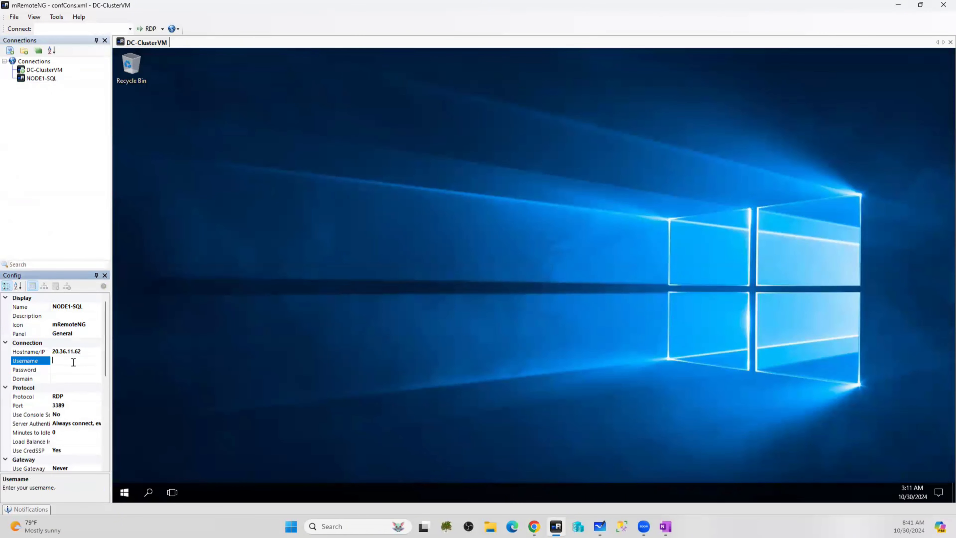
pyautogui.write('saadmin')
pyautogui.click(86, 368)
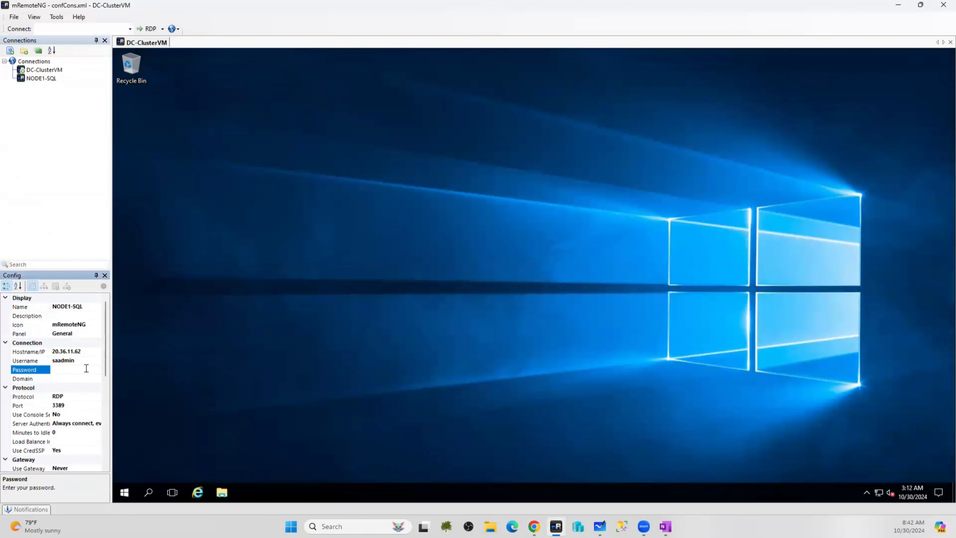
pyautogui.write('••••••')
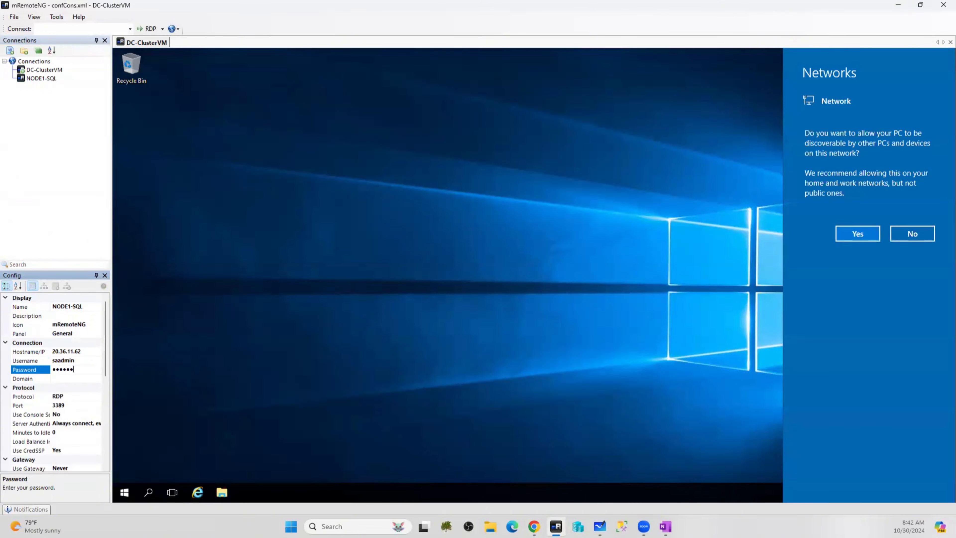
pyautogui.write('••••••')
pyautogui.click(875, 231)
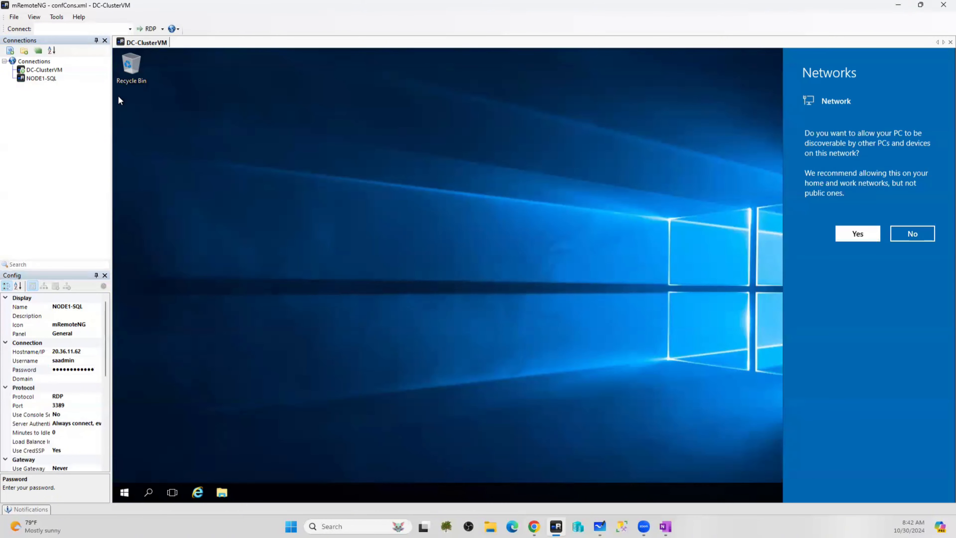
pyautogui.doubleClick(30, 80)
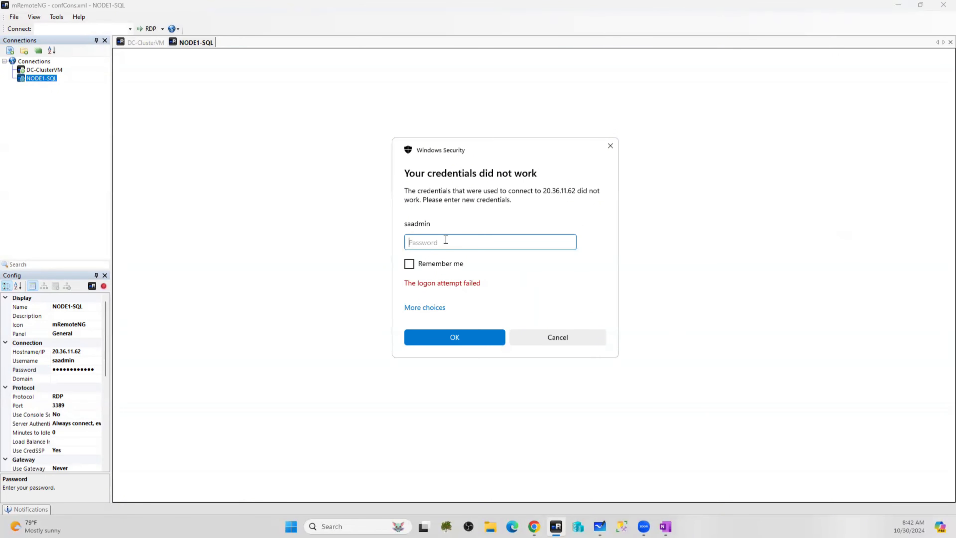
# Re-enter NODE1-SQL's password at the Windows Security prompt, check the session tabs, and return to Azure
pyautogui.write('•••••••••••')
pyautogui.press('Return')
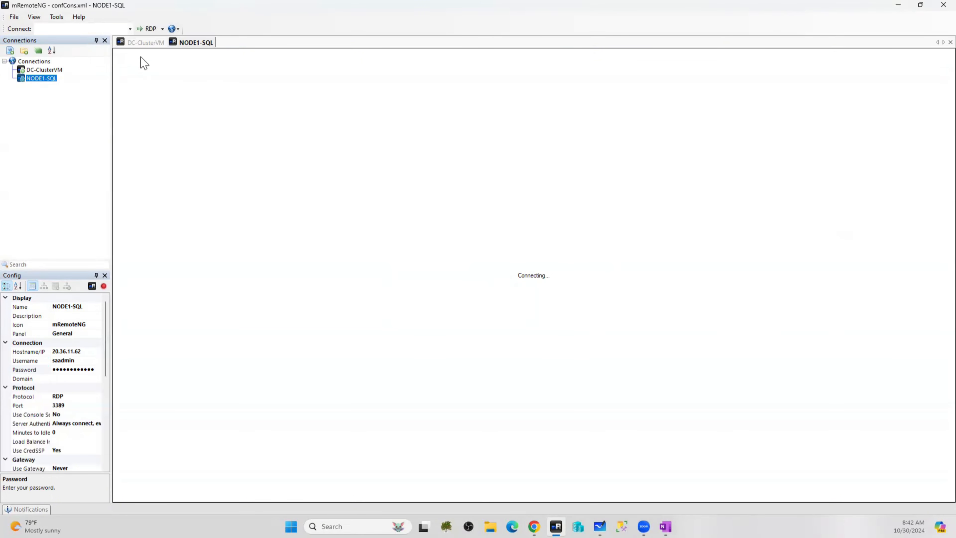
pyautogui.click(150, 43)
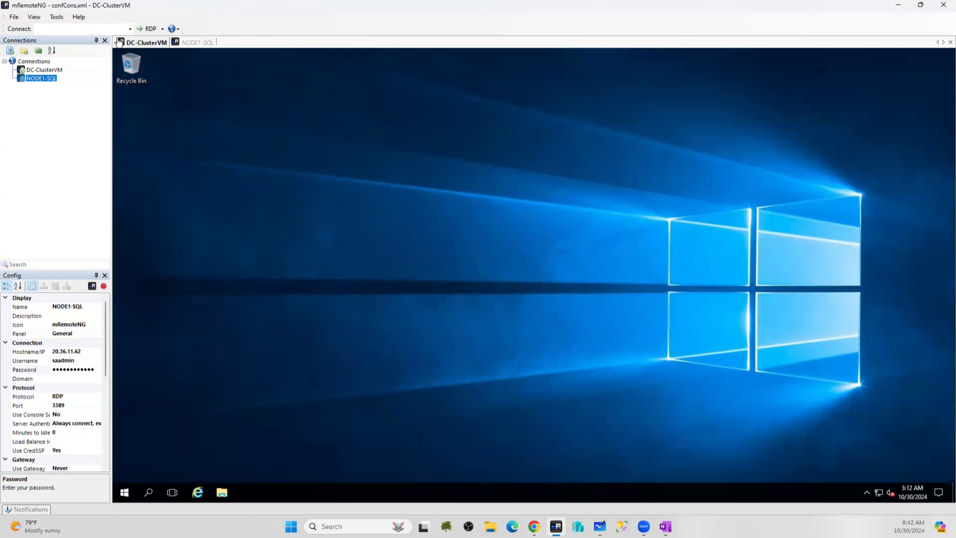
pyautogui.click(196, 42)
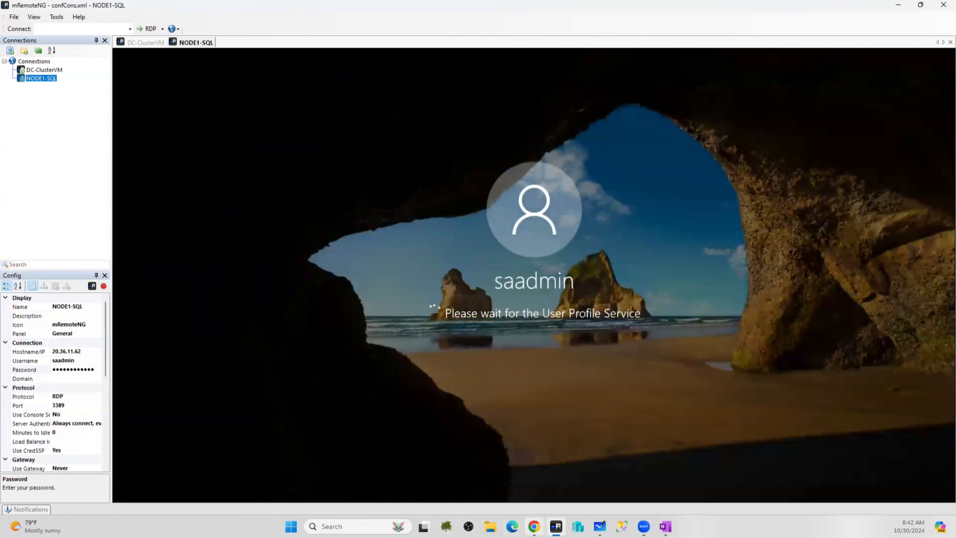
pyautogui.click(534, 526)
# Open the newly deployed NODE2-SQL virtual machine's page in the Azure portal
pyautogui.click(305, 17)
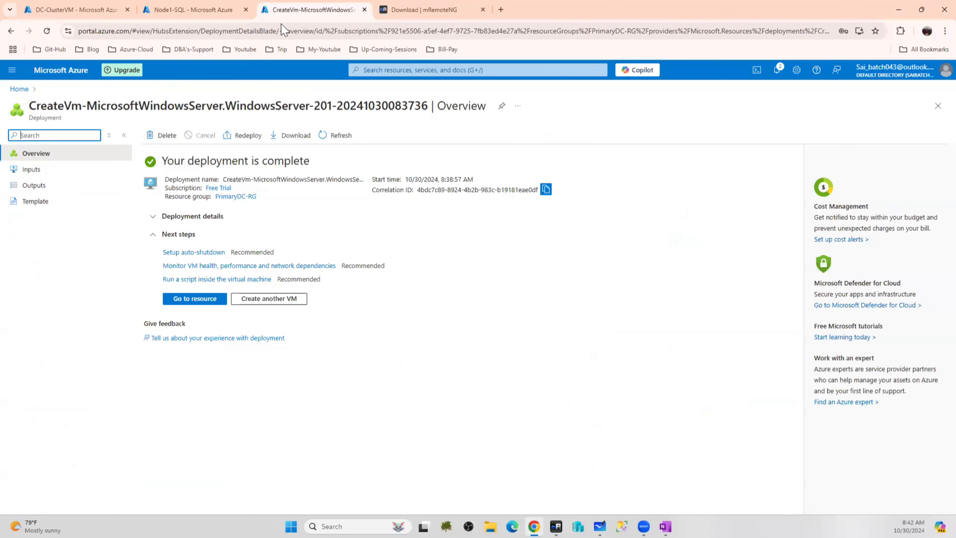
pyautogui.click(197, 297)
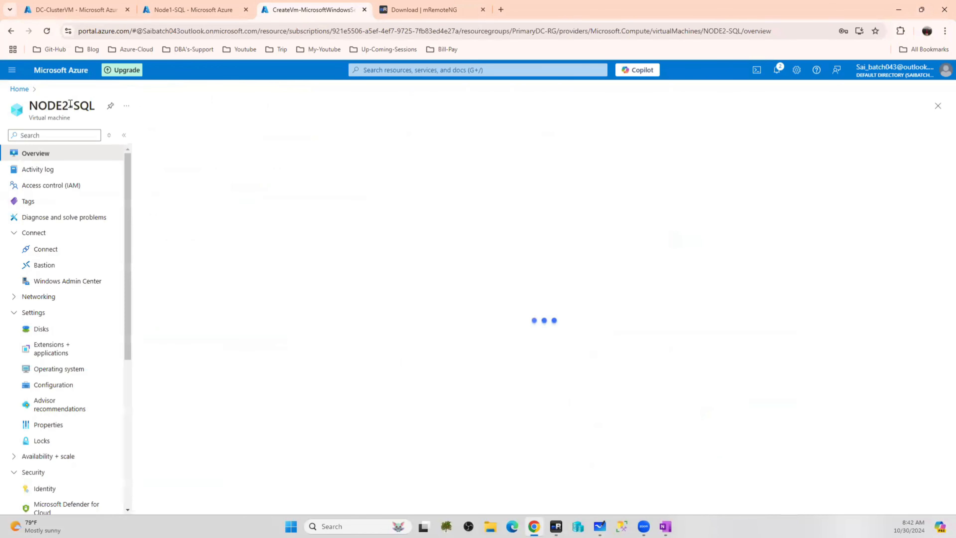
pyautogui.moveTo(95, 106); pyautogui.dragTo(23, 115)
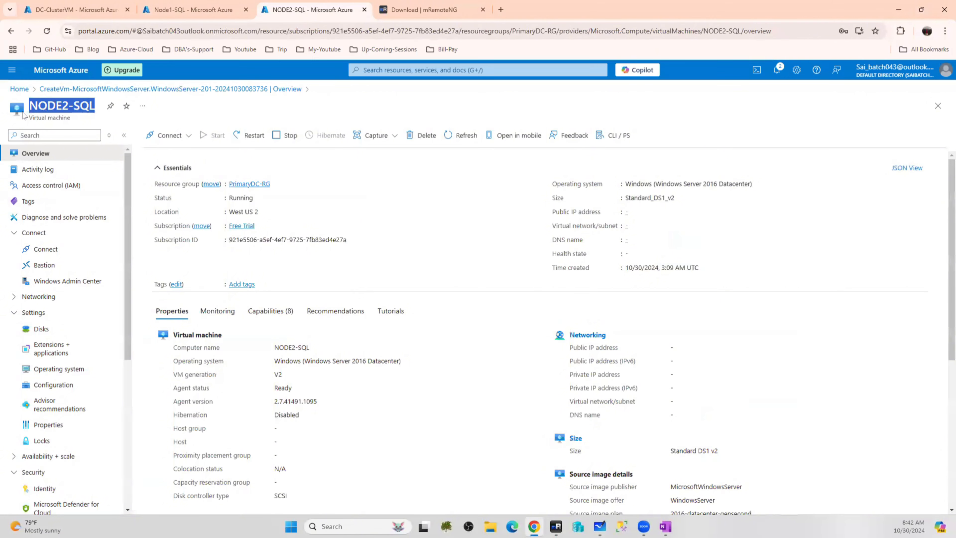
# Add a new connection under Connections named NODE2-SQL
pyautogui.click(556, 526)
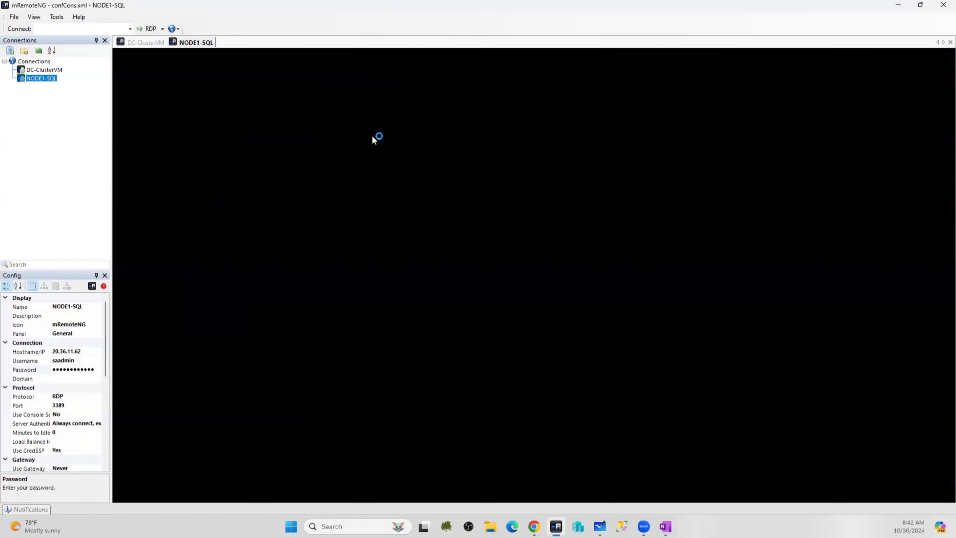
pyautogui.rightClick(30, 61)
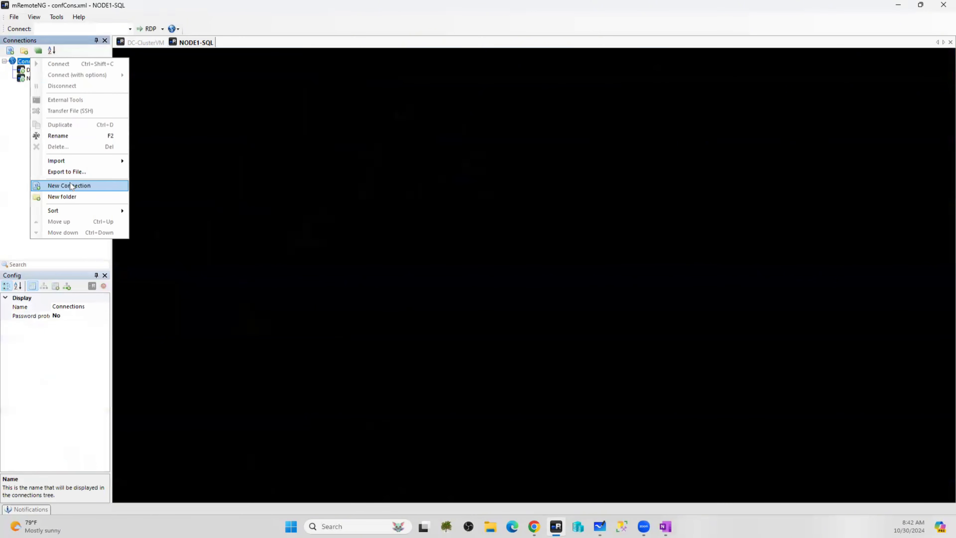
pyautogui.click(72, 185)
pyautogui.write('NODE2-SQL')
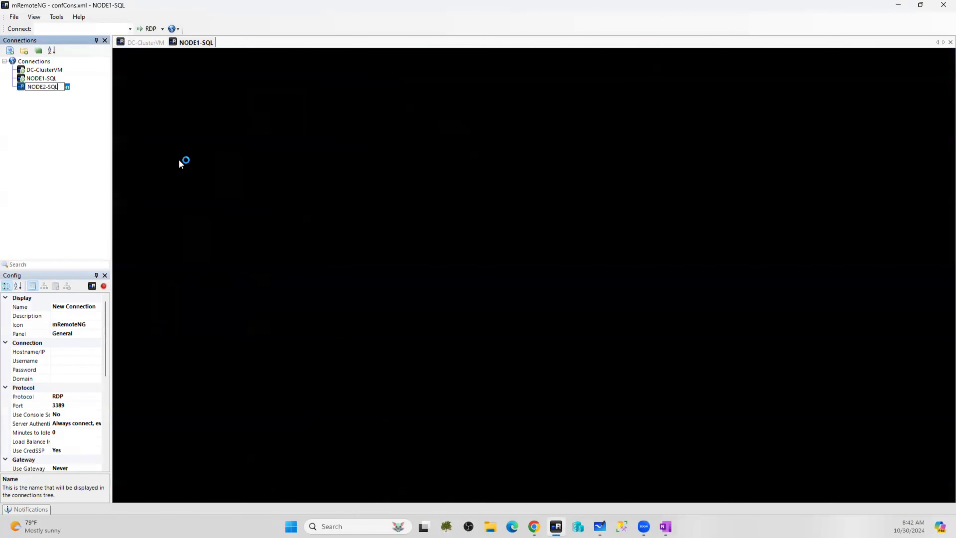
pyautogui.click(64, 130)
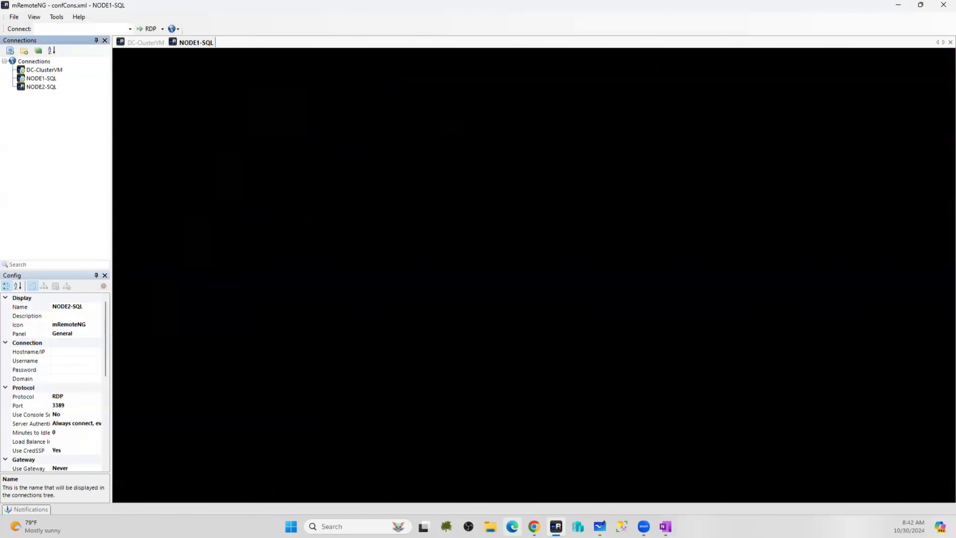
# Copy NODE2-SQL's public IP 20.190.37.160 and select the connection's Hostname/IP field
pyautogui.click(534, 526)
pyautogui.click(671, 212)
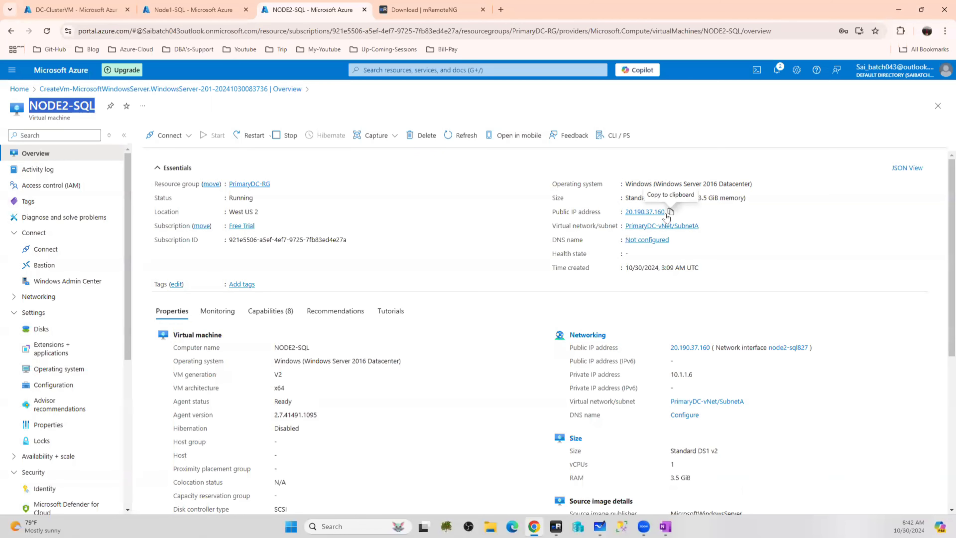
pyautogui.hotkey('alt', 'Tab')
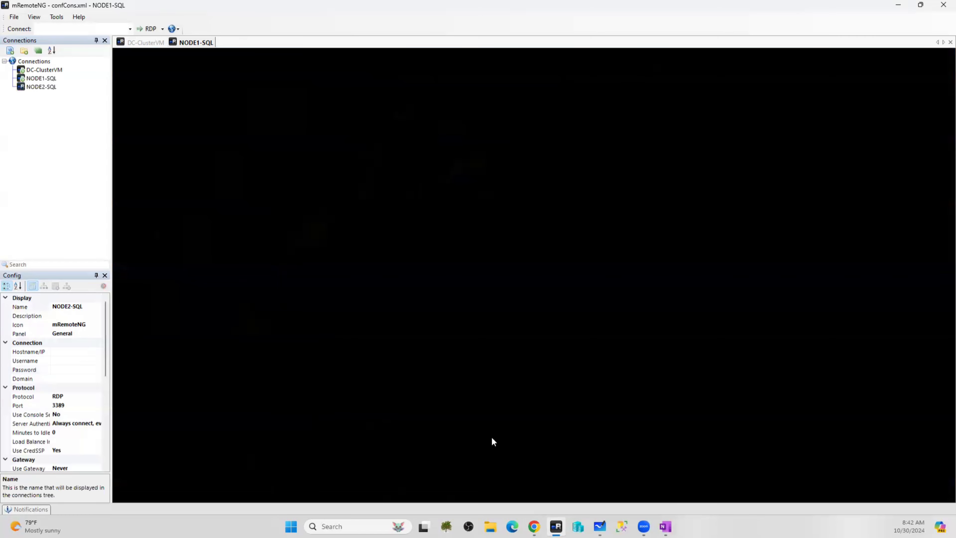
pyautogui.click(42, 87)
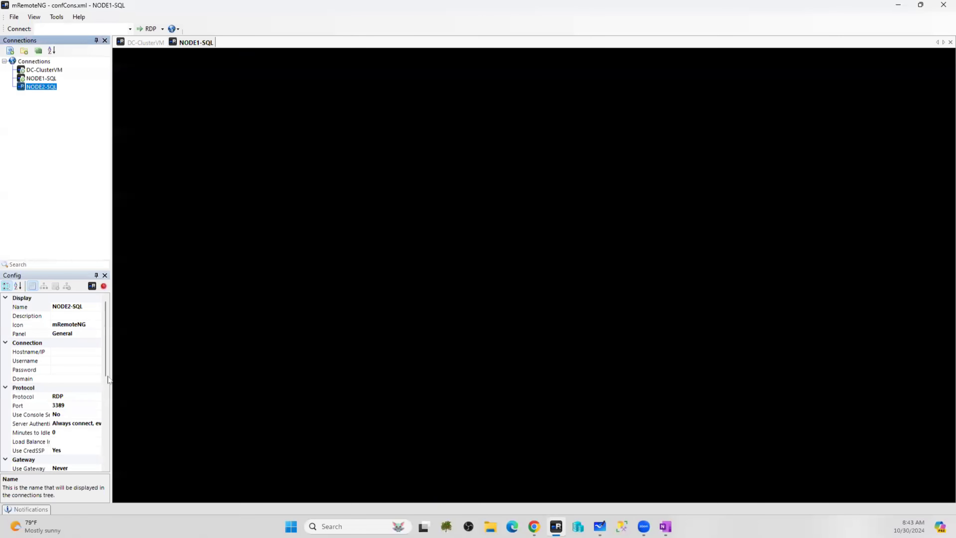
pyautogui.click(62, 351)
pyautogui.click(63, 350)
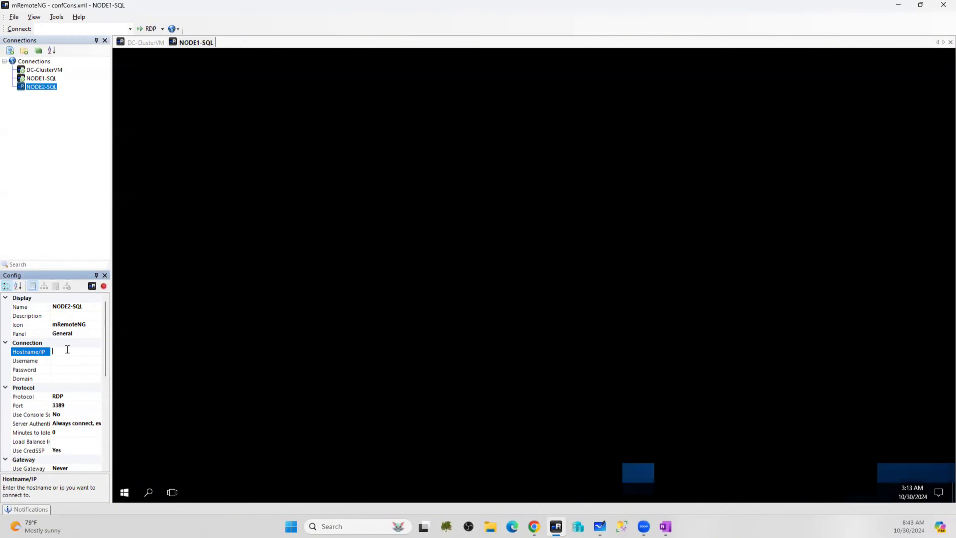
pyautogui.hotkey('alt', 'Tab')
pyautogui.click(669, 212)
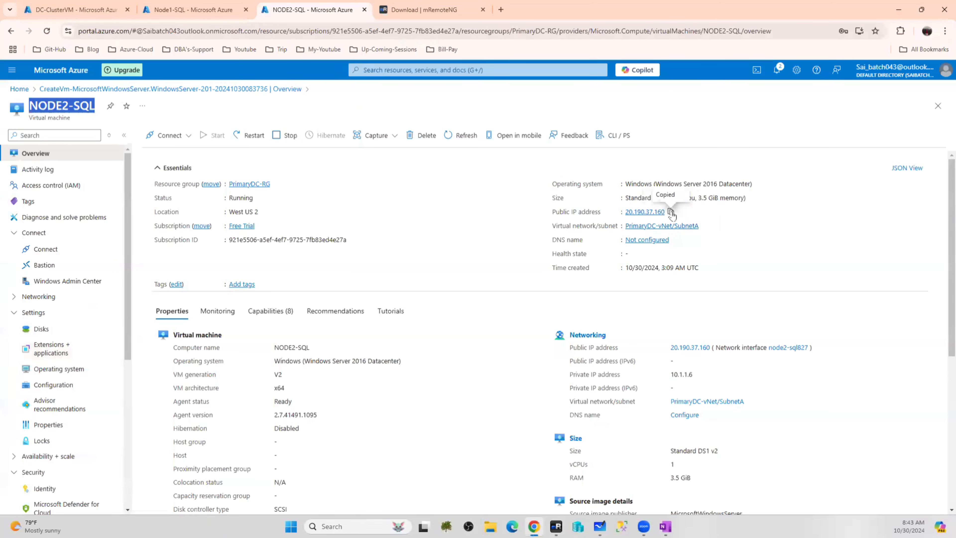
pyautogui.hotkey('alt', 'Tab')
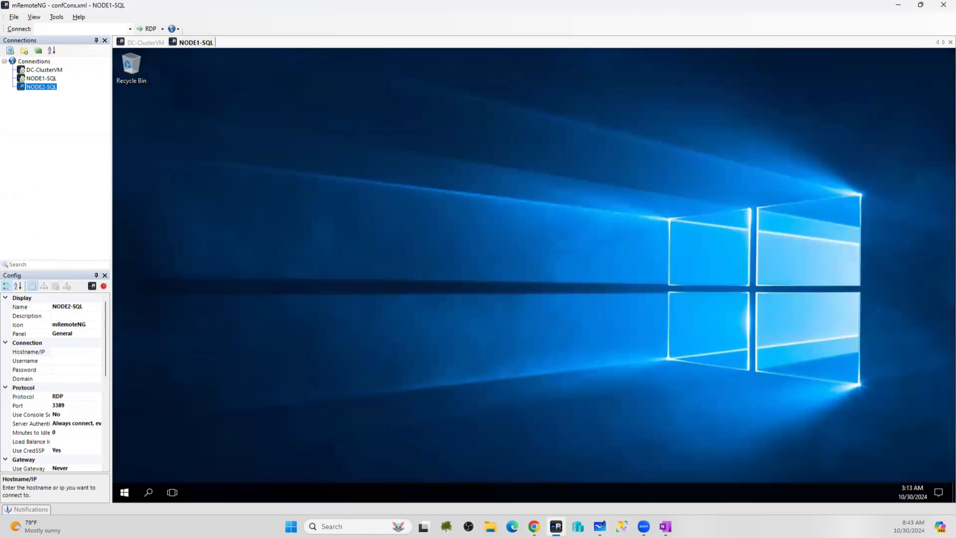
# Set NODE2-SQL's host to 20.190.37.160, enter the admin credentials, and accept network discovery
pyautogui.click(61, 352)
pyautogui.hotkey('ctrl', 'v')
pyautogui.click(66, 361)
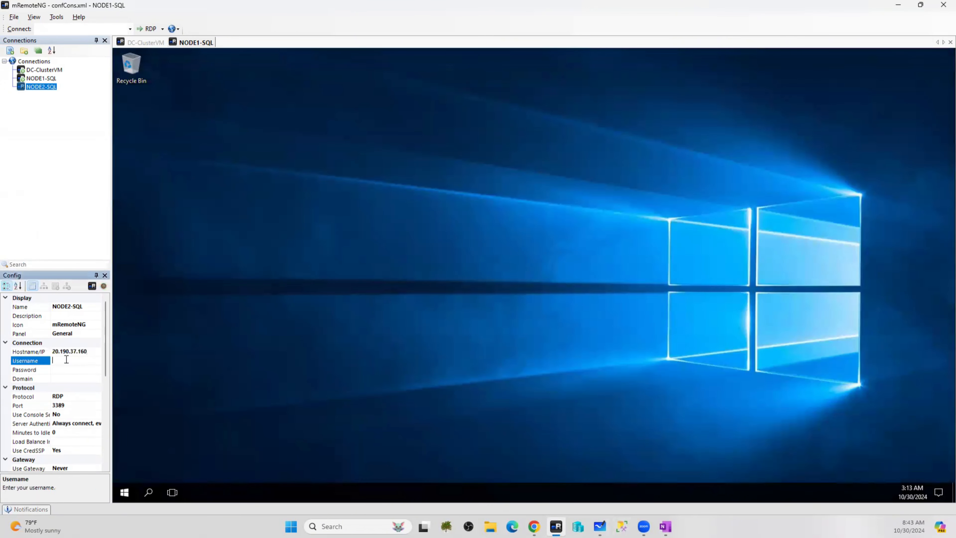
pyautogui.write('saadmin')
pyautogui.press('Tab')
pyautogui.write('•••')
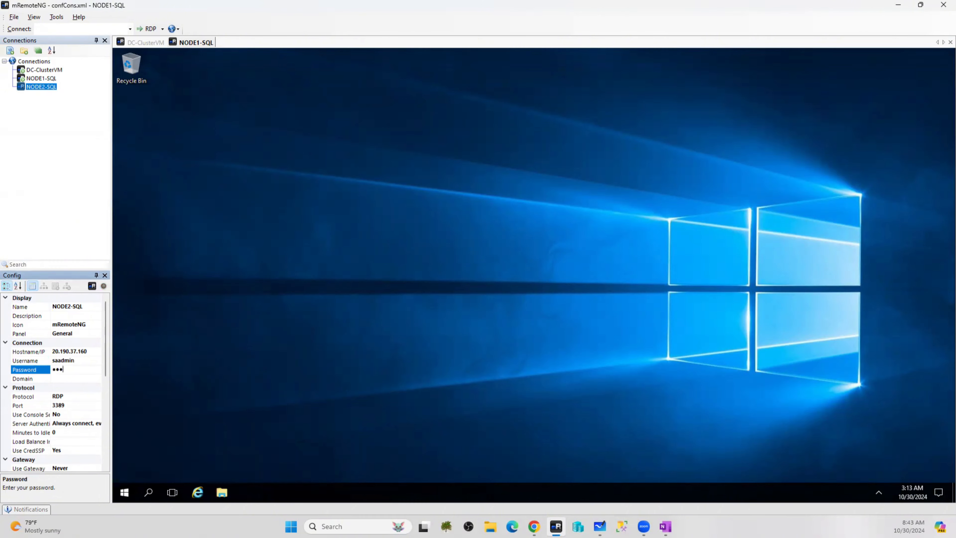
pyautogui.write('•••••••••')
pyautogui.click(279, 352)
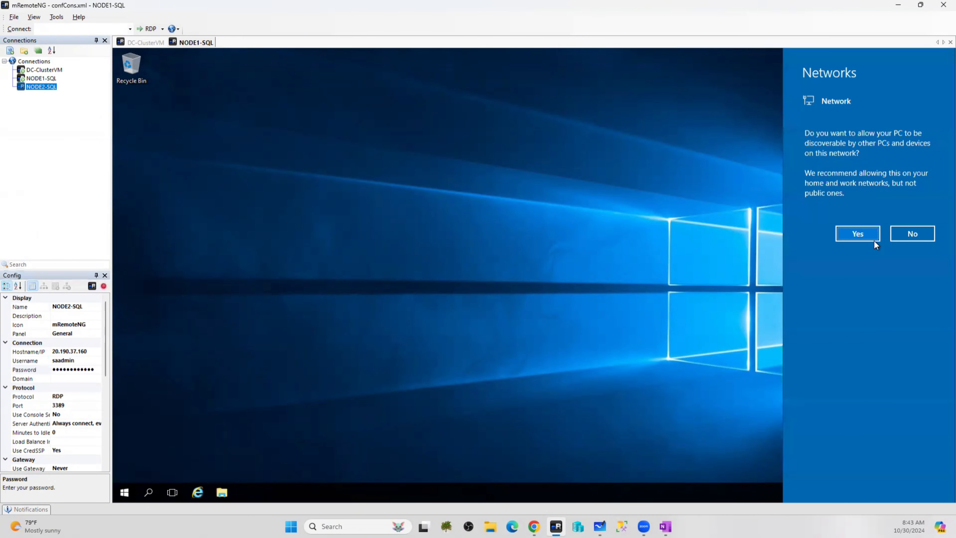
pyautogui.click(869, 237)
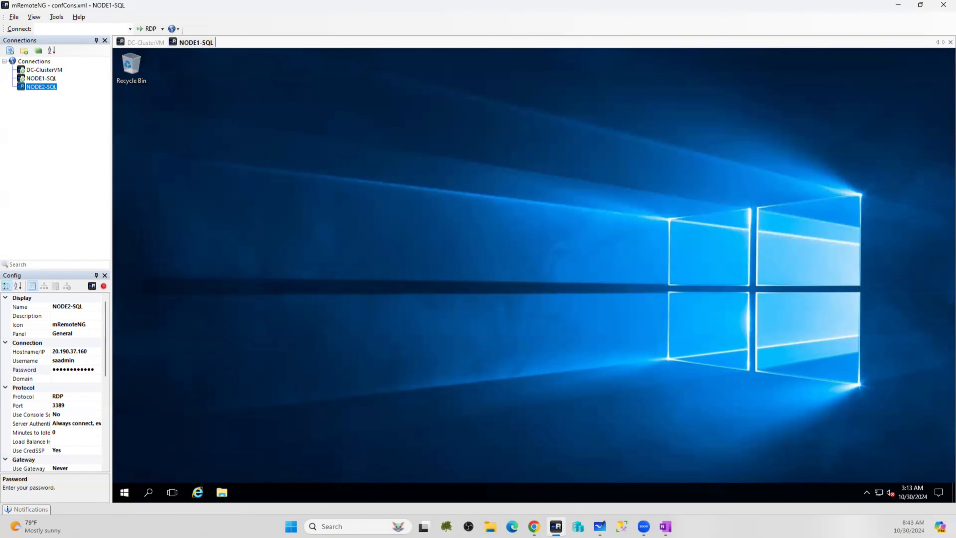
pyautogui.rightClick(37, 63)
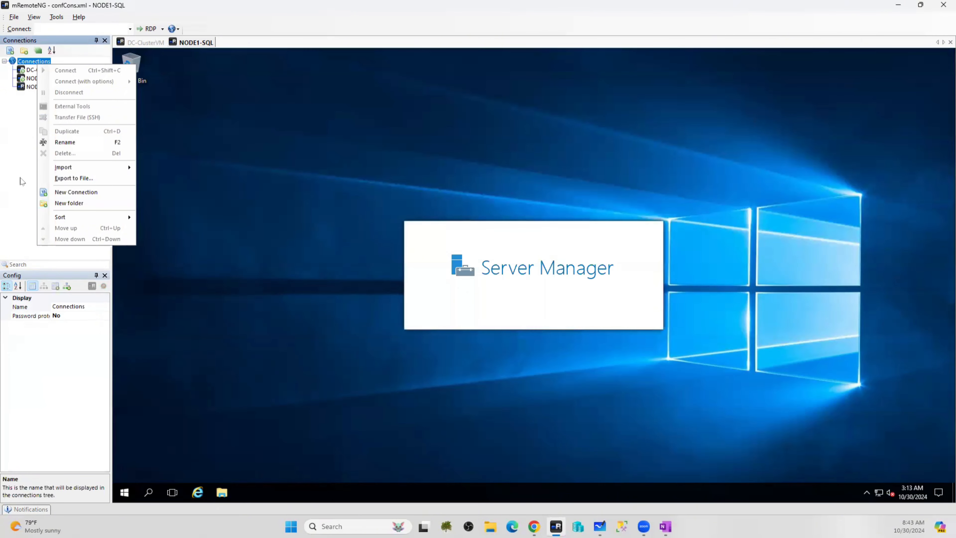
pyautogui.click(22, 148)
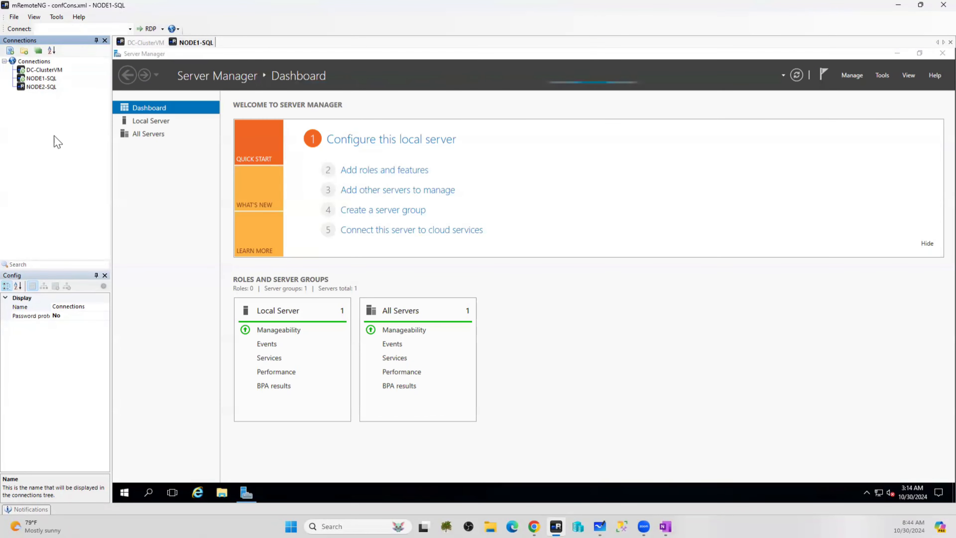
pyautogui.click(14, 17)
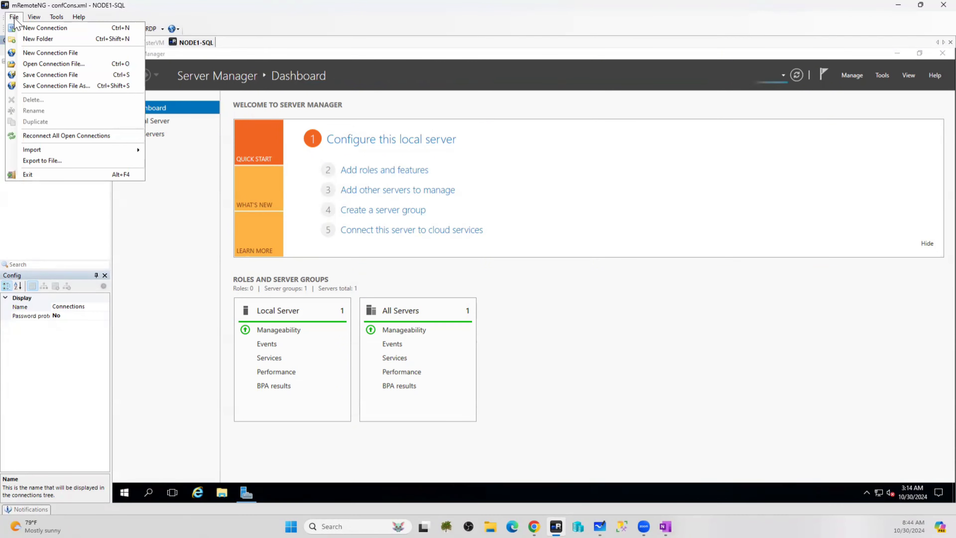
pyautogui.click(51, 166)
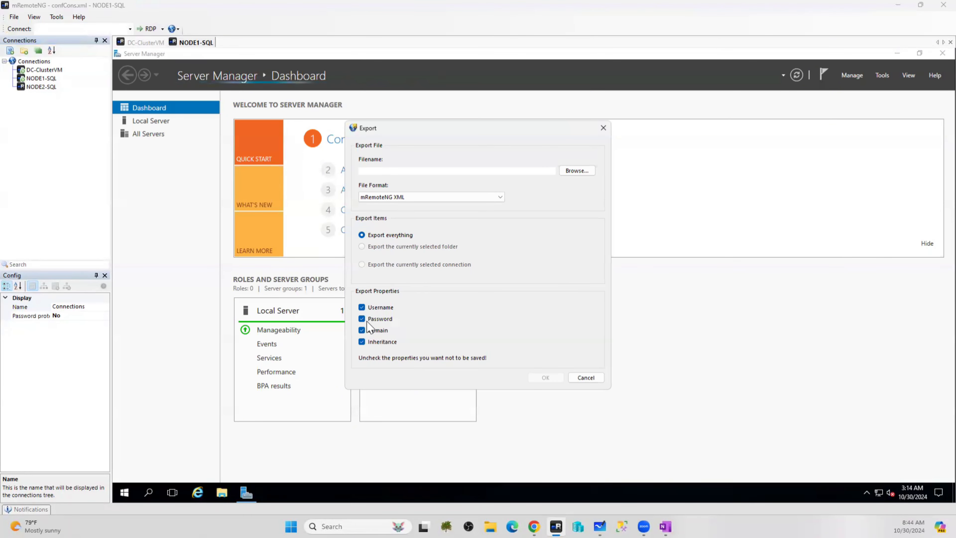
pyautogui.click(362, 307)
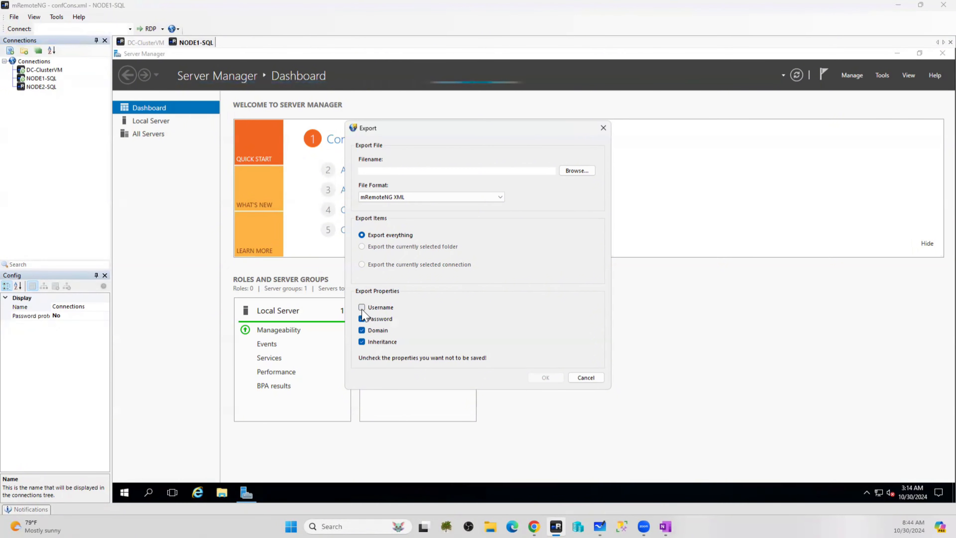
pyautogui.click(362, 318)
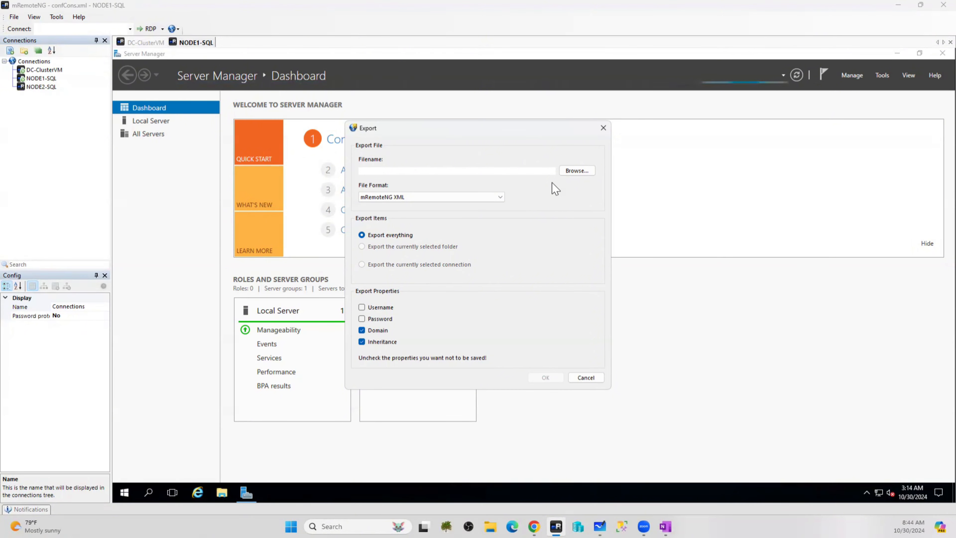
pyautogui.click(586, 377)
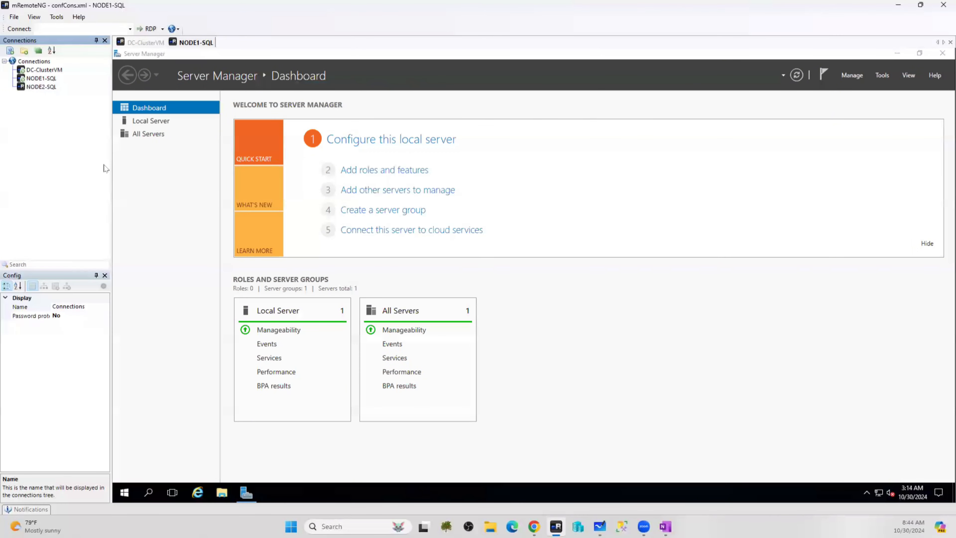
pyautogui.click(14, 17)
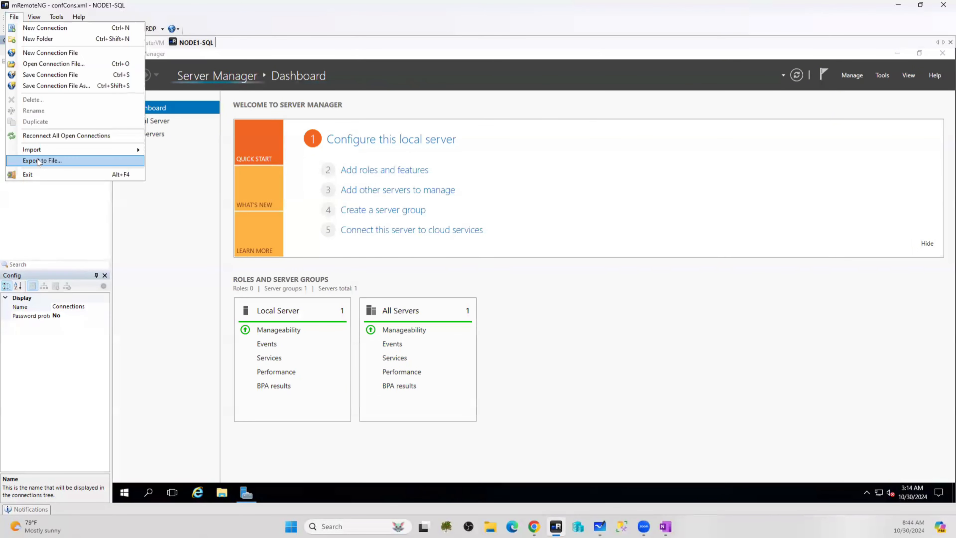
pyautogui.moveTo(40, 149)
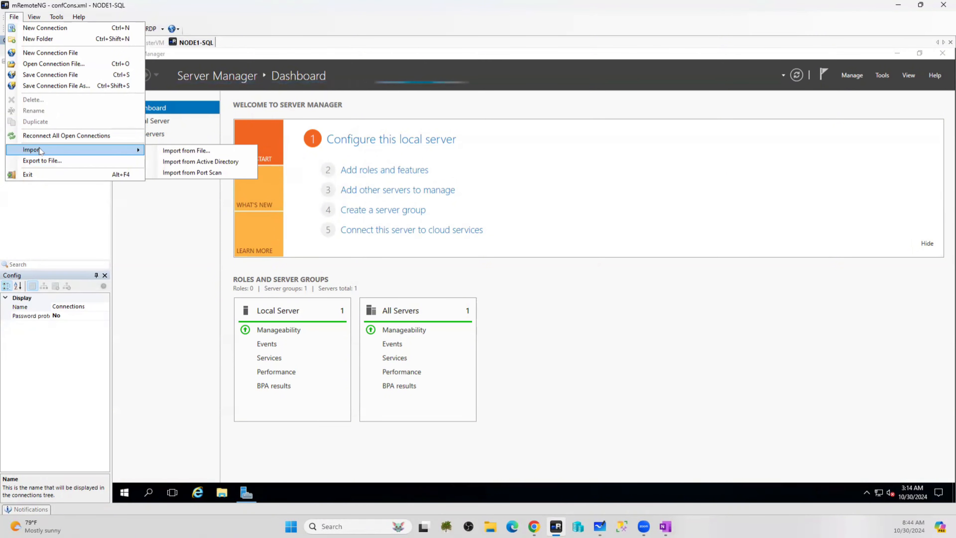
pyautogui.click(58, 242)
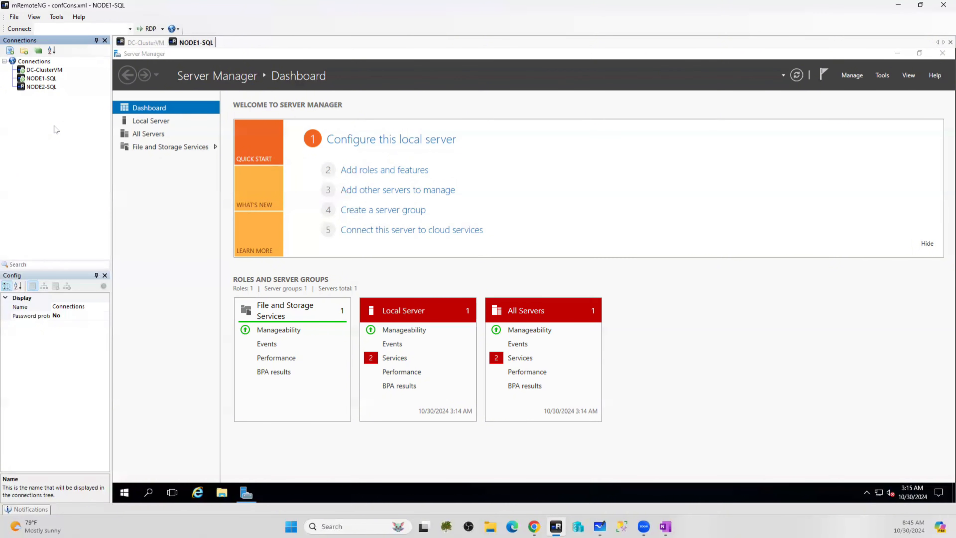
# Connect to NODE2-SQL, then switch back to the DC-ClusterVM session
pyautogui.doubleClick(39, 88)
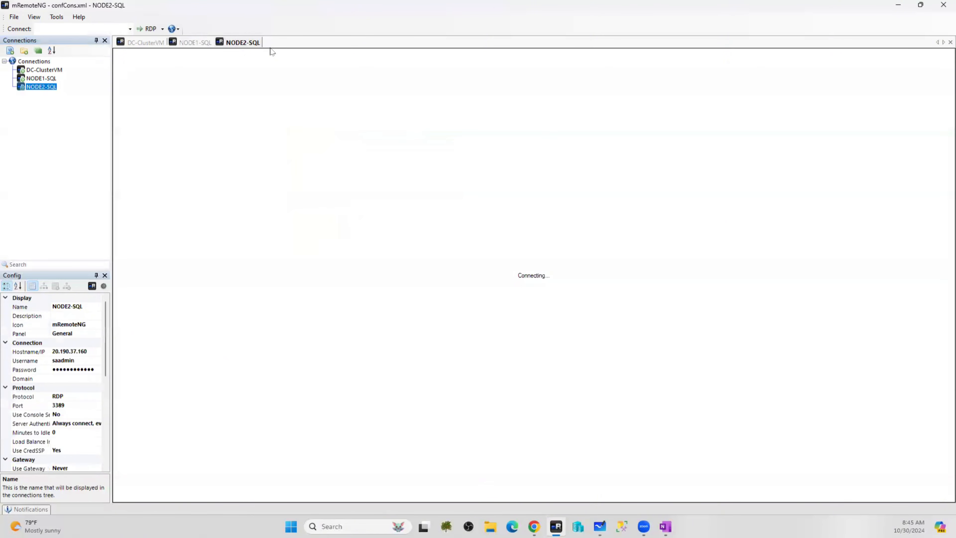
pyautogui.click(146, 44)
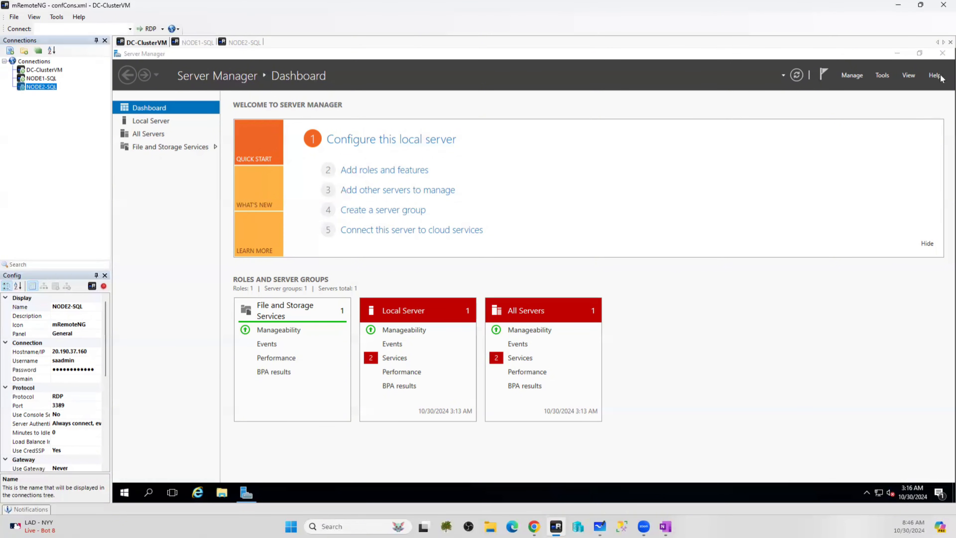
# Close Server Manager on DC-ClusterVM, then on NODE1-SQL
pyautogui.click(936, 56)
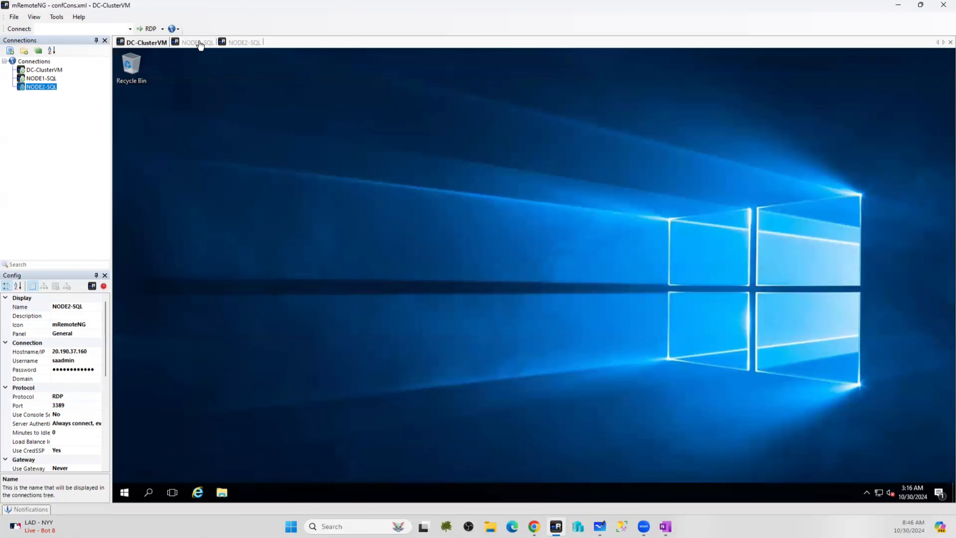
pyautogui.click(198, 43)
pyautogui.click(941, 55)
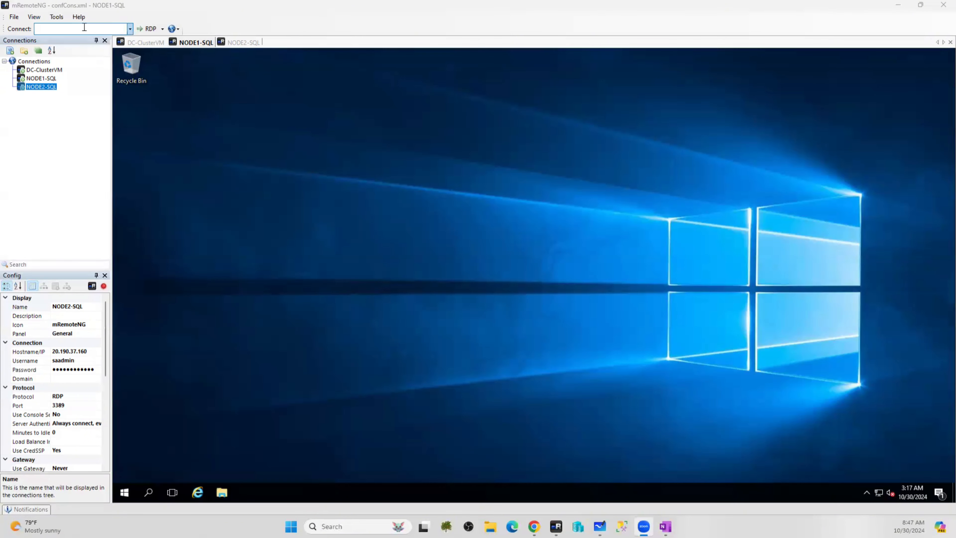
pyautogui.click(142, 45)
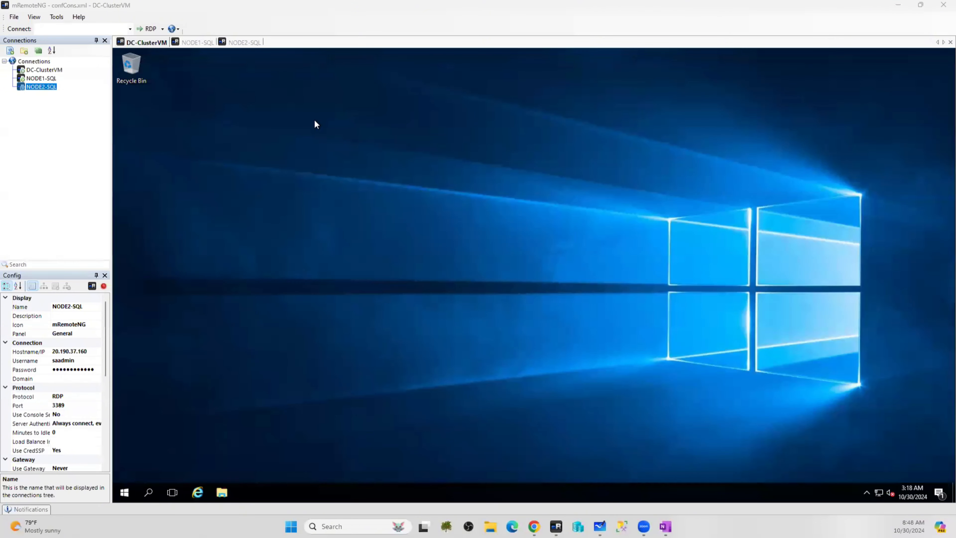
pyautogui.click(197, 42)
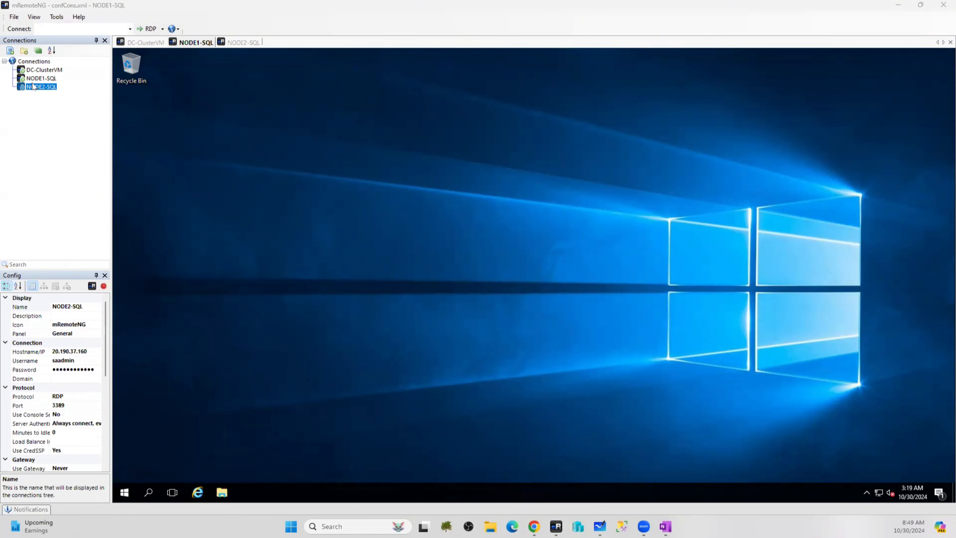
pyautogui.click(14, 17)
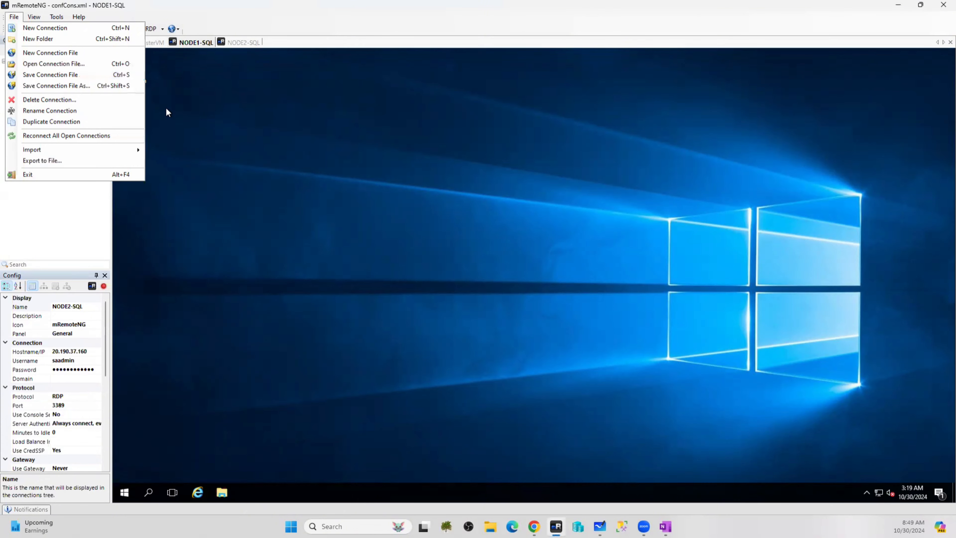
pyautogui.click(81, 226)
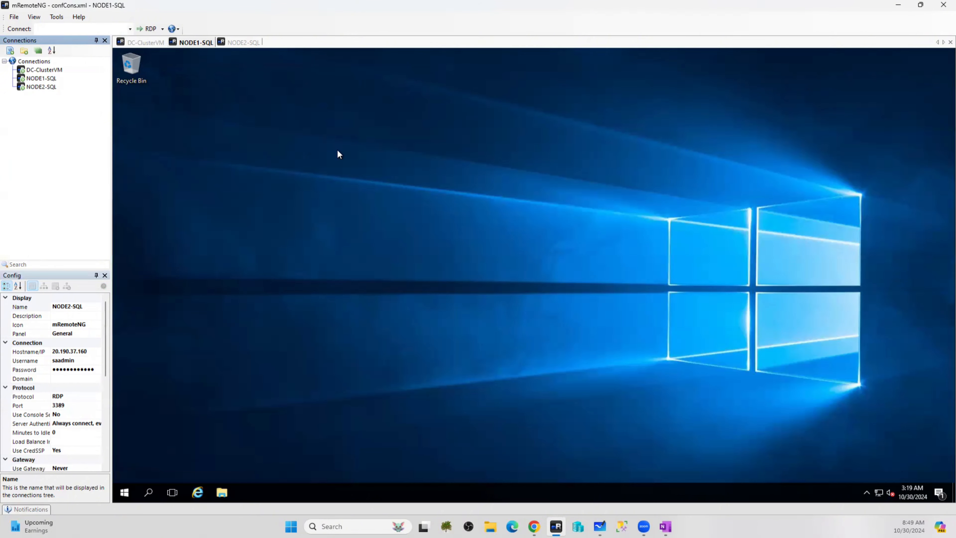
# Launch Server Manager from NODE1-SQL's Start menu and choose Manage > Add Roles and Features
pyautogui.click(124, 494)
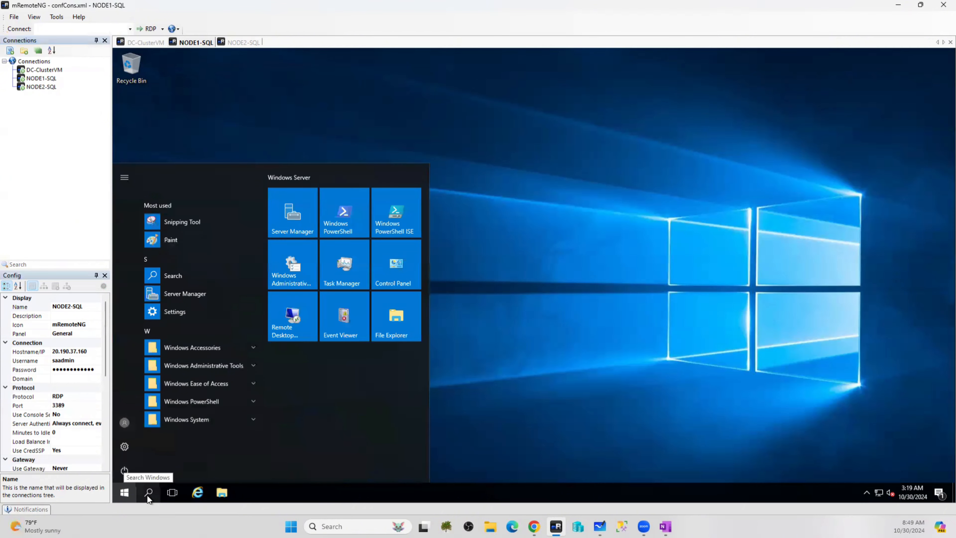
pyautogui.click(292, 215)
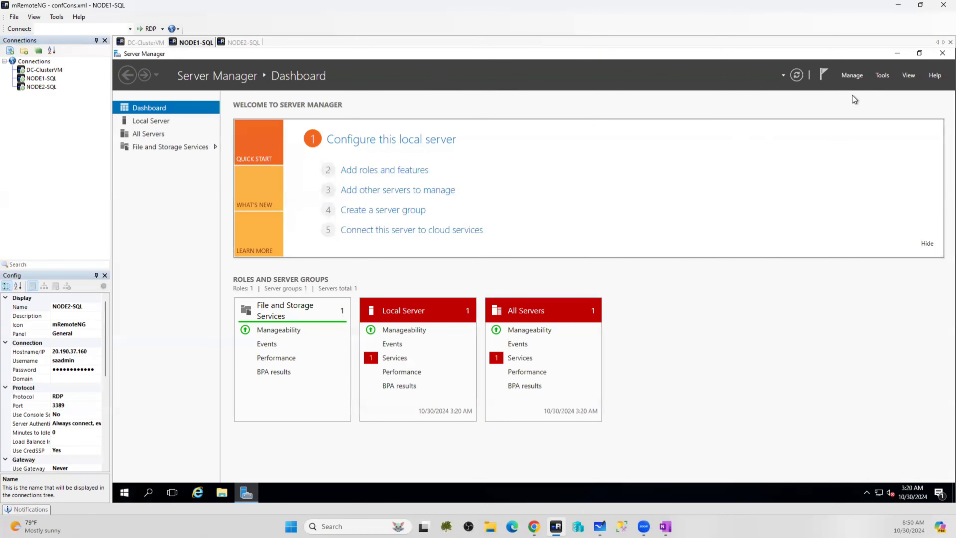
pyautogui.click(848, 77)
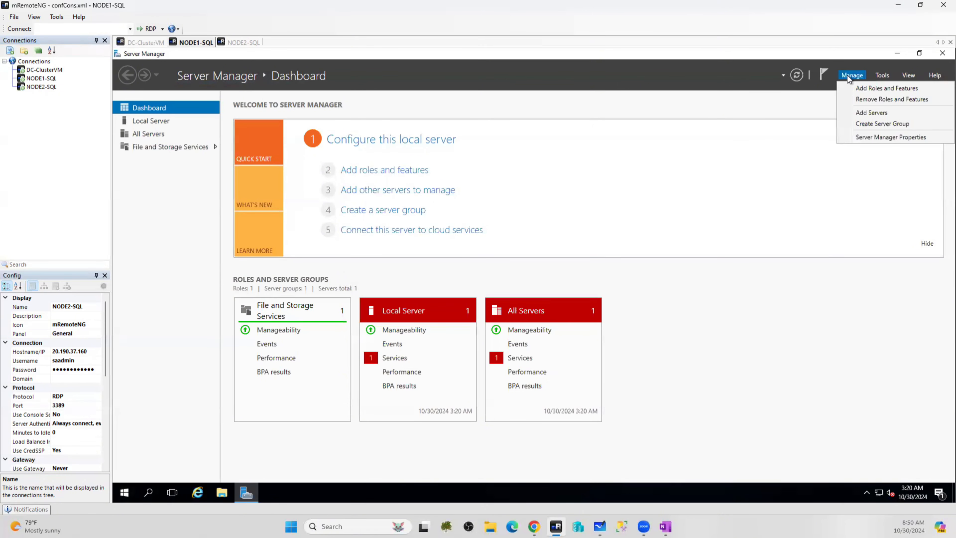
pyautogui.click(874, 90)
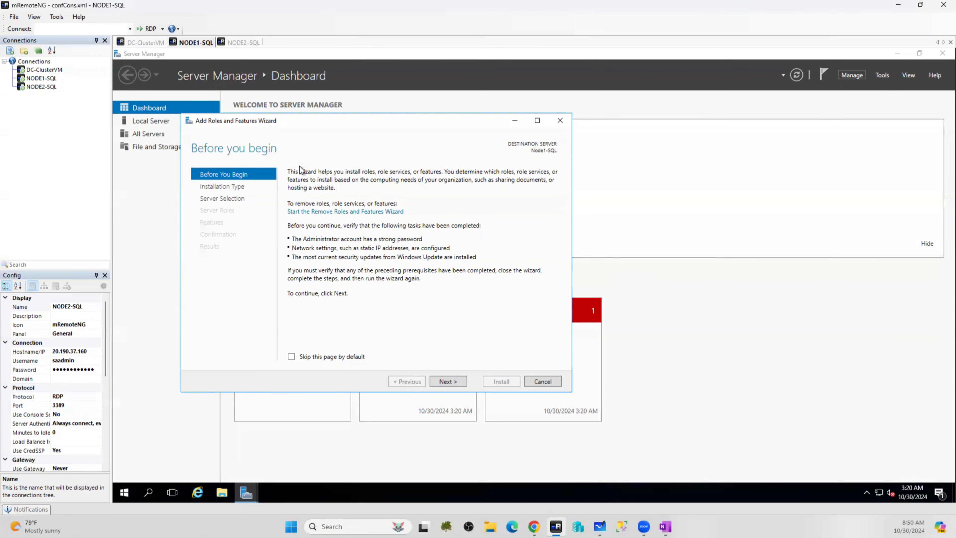
# Advance NODE1-SQL's wizard past Installation Type and Server Selection, then cancel it, opening the BPA results
pyautogui.click(449, 381)
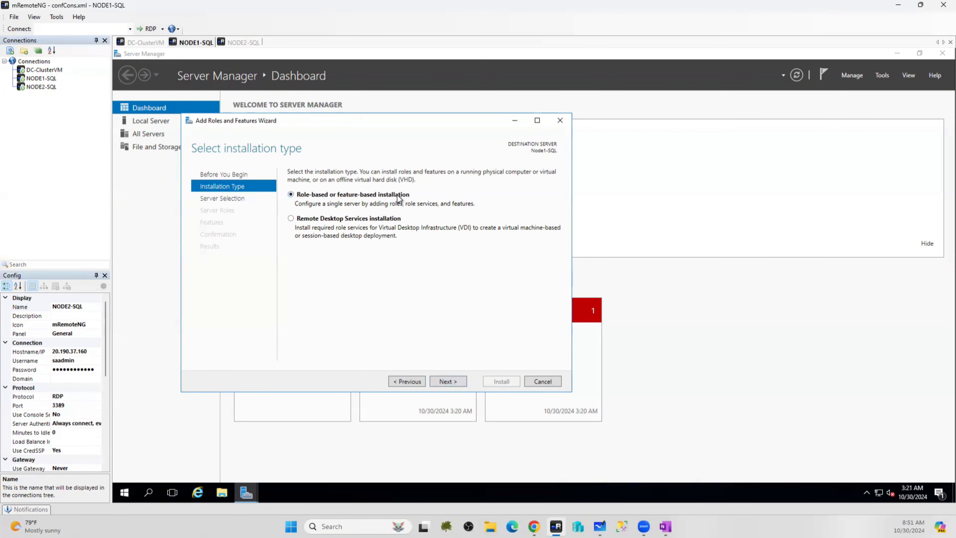
pyautogui.click(456, 381)
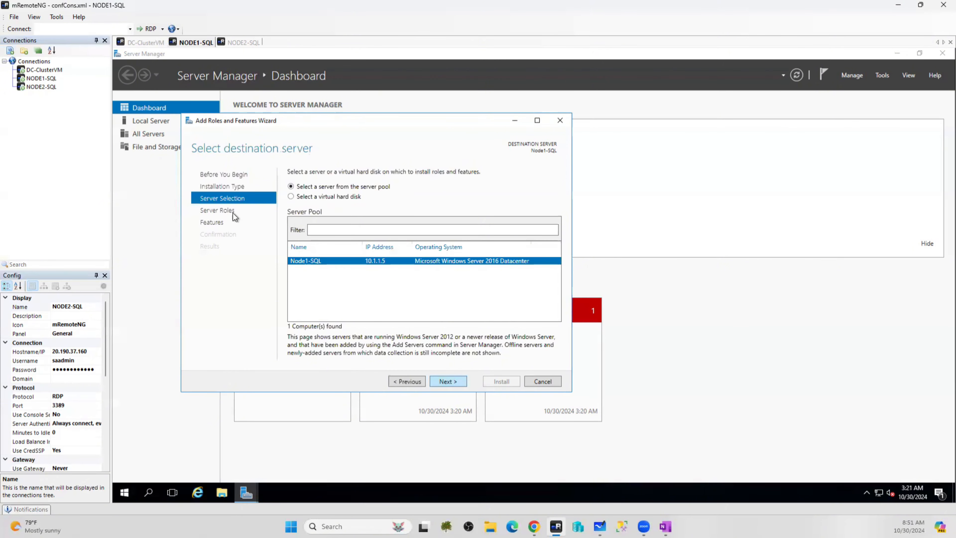
pyautogui.click(442, 382)
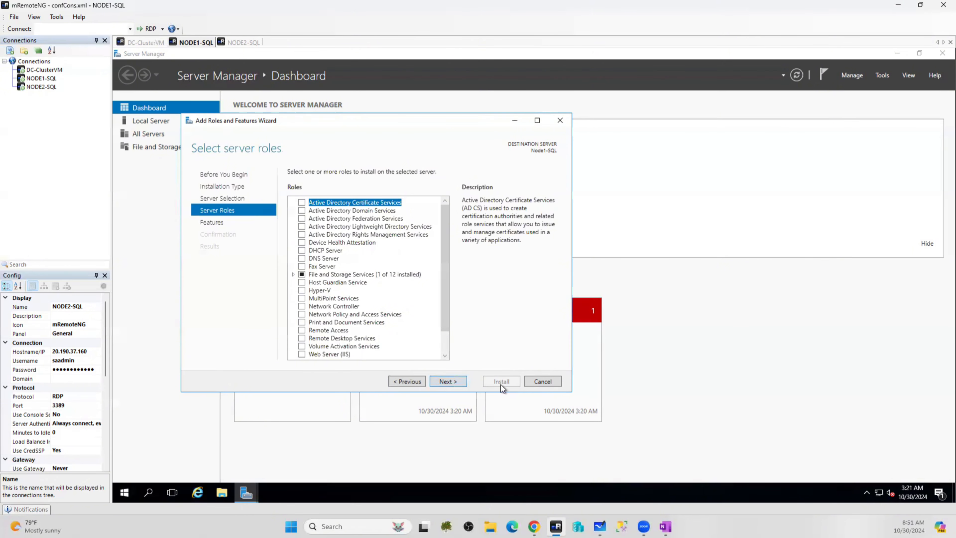
pyautogui.click(541, 381)
pyautogui.click(540, 386)
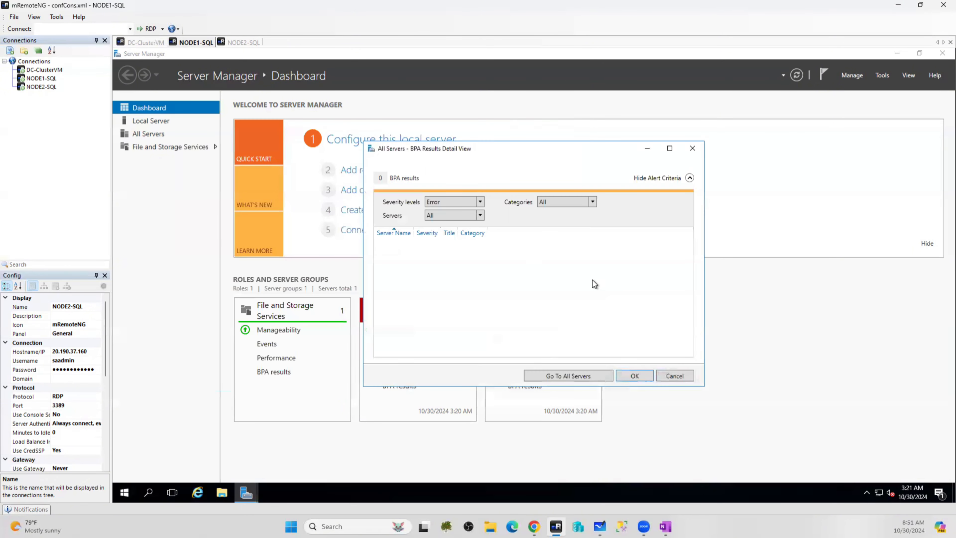
# Close the BPA results, switch to DC-ClusterVM, and launch Server Manager there
pyautogui.click(679, 382)
pyautogui.click(132, 44)
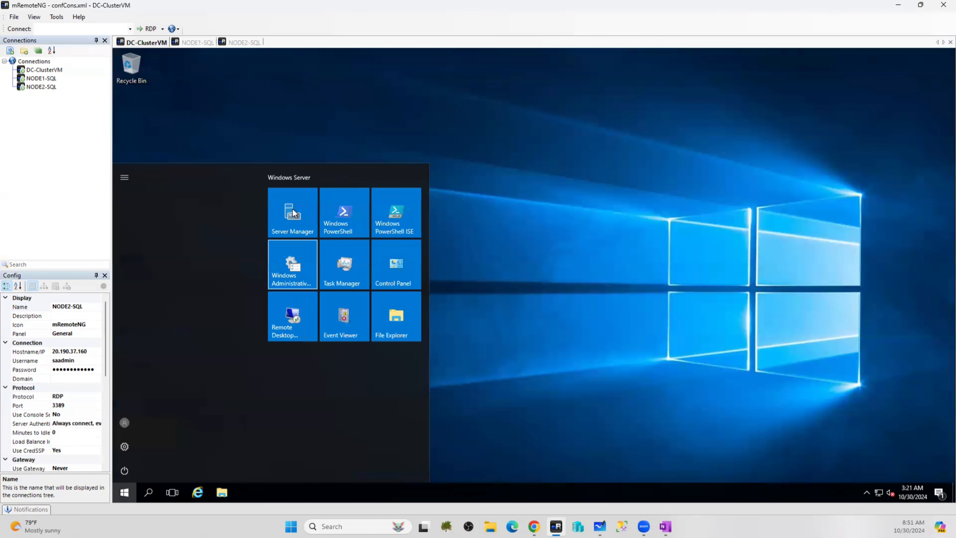
pyautogui.click(293, 213)
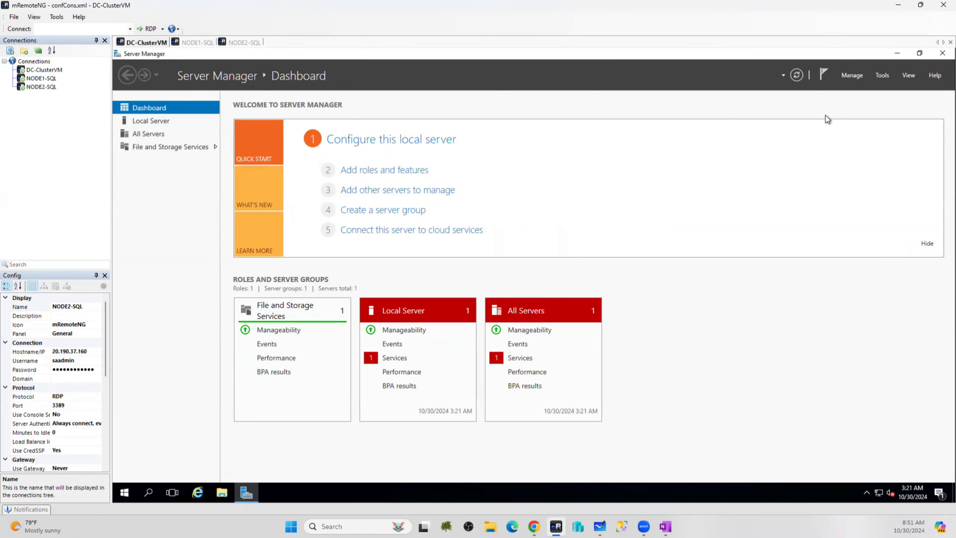
# Start Add Roles and Features on DC-ClusterVM, keeping role-based installation and DC-ClusterVM as destination
pyautogui.click(852, 78)
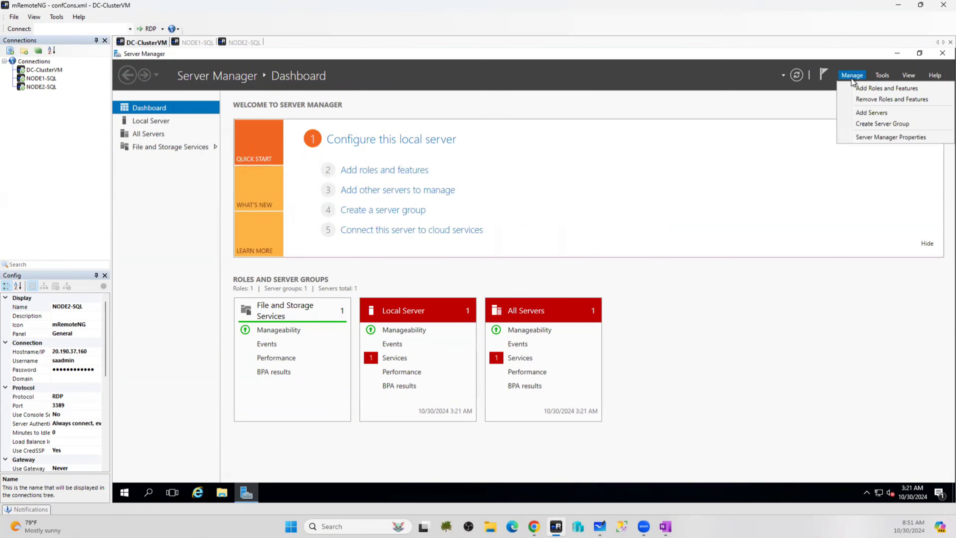
pyautogui.click(874, 88)
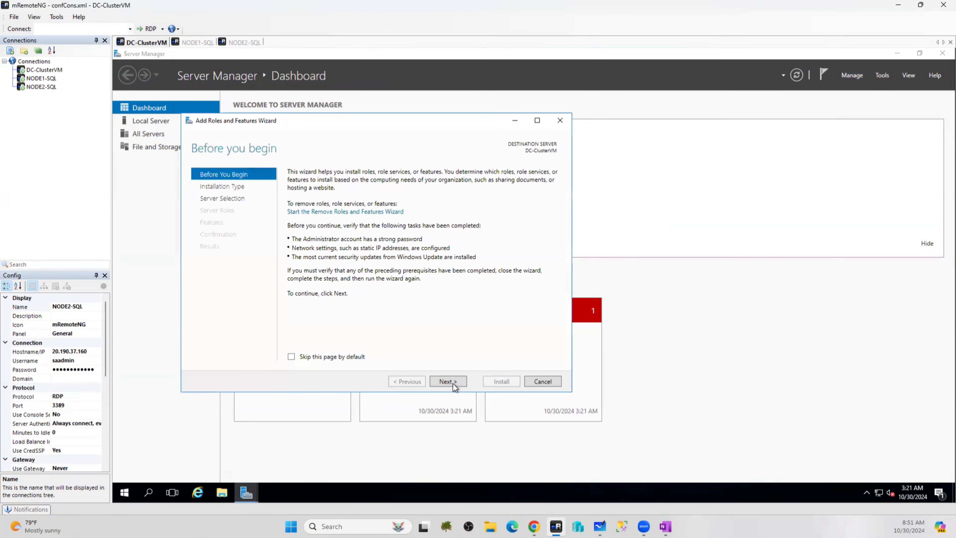
pyautogui.click(451, 382)
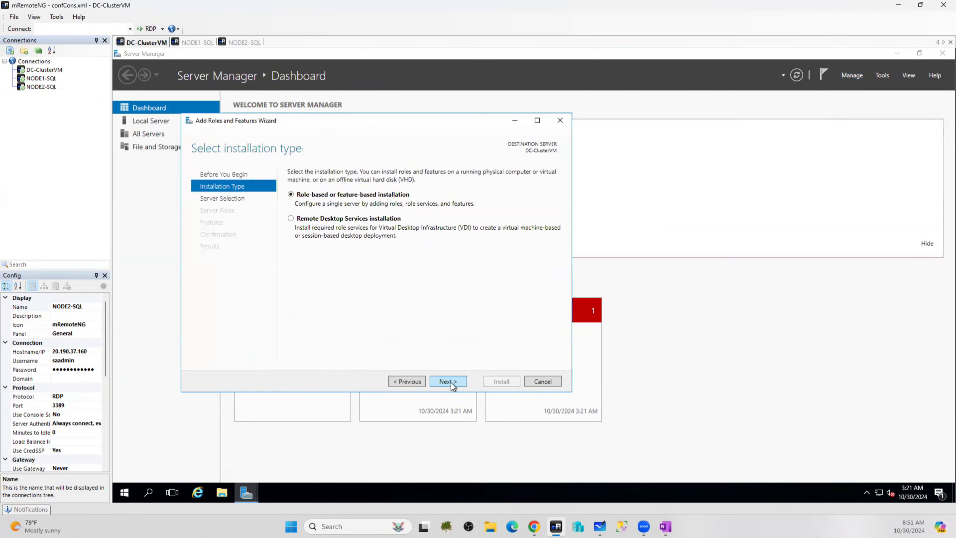
pyautogui.click(451, 382)
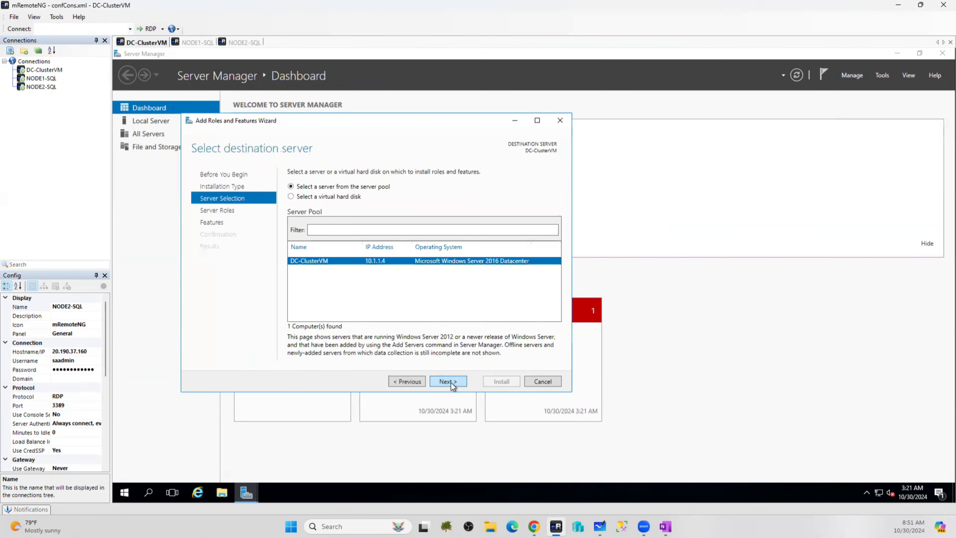
pyautogui.click(451, 382)
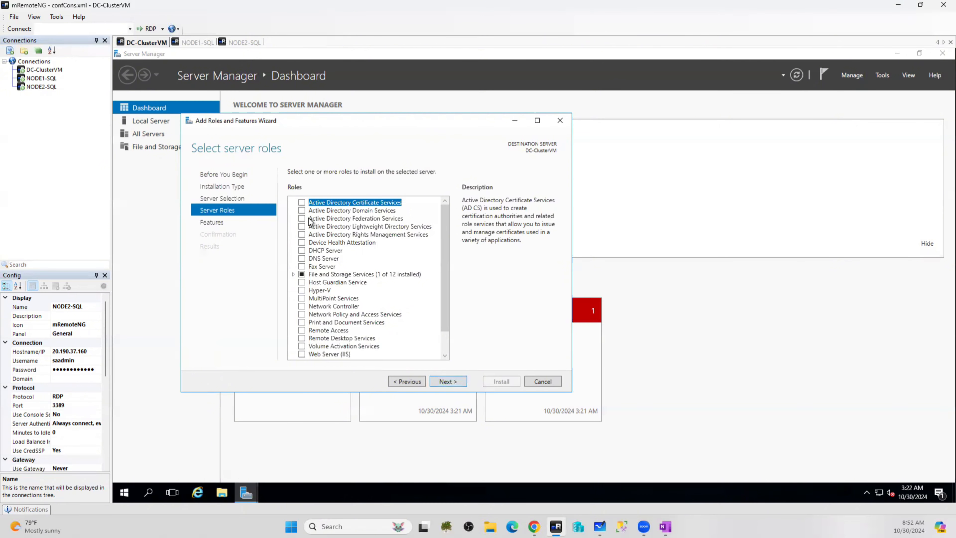
# Tick Active Directory Domain Services with its required management tools, briefly checking the whiteboard
pyautogui.click(302, 211)
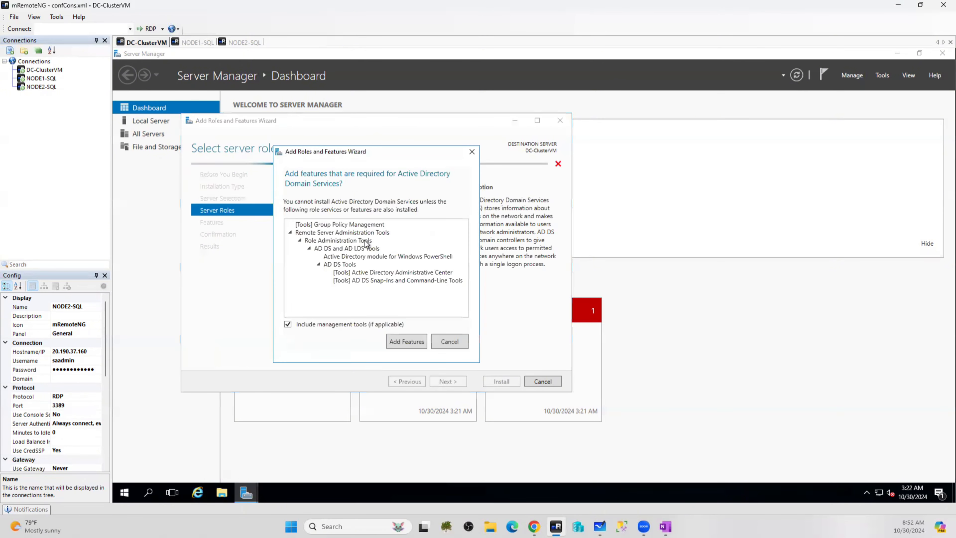
pyautogui.click(407, 341)
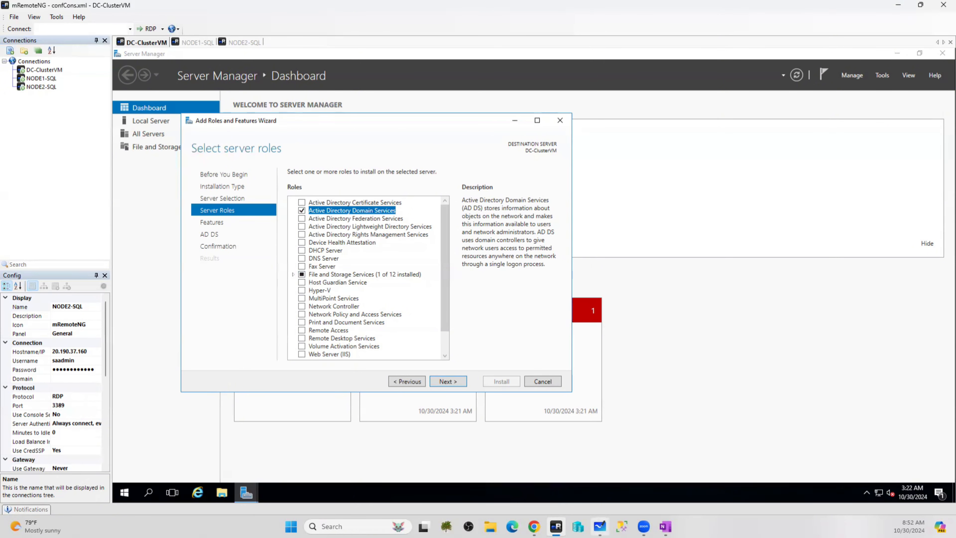
pyautogui.click(600, 526)
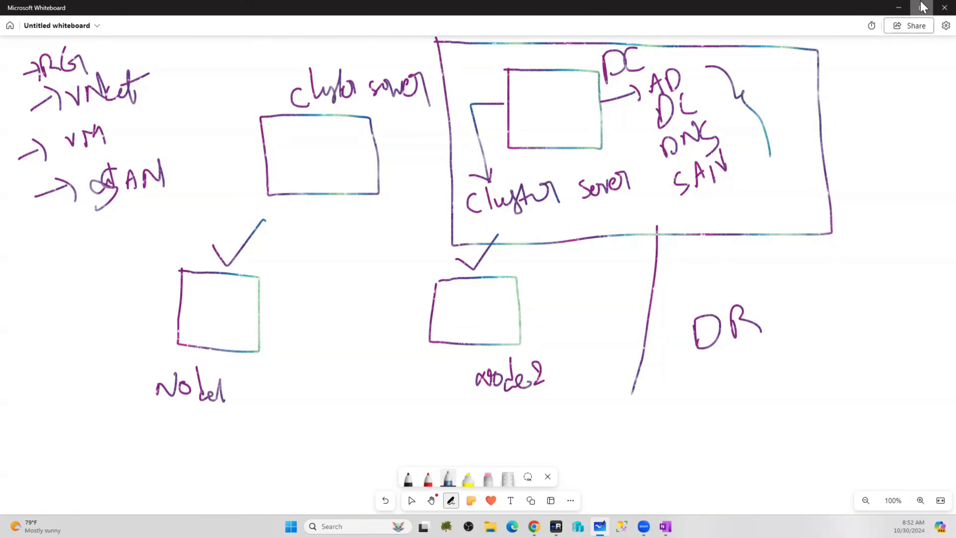
pyautogui.click(899, 7)
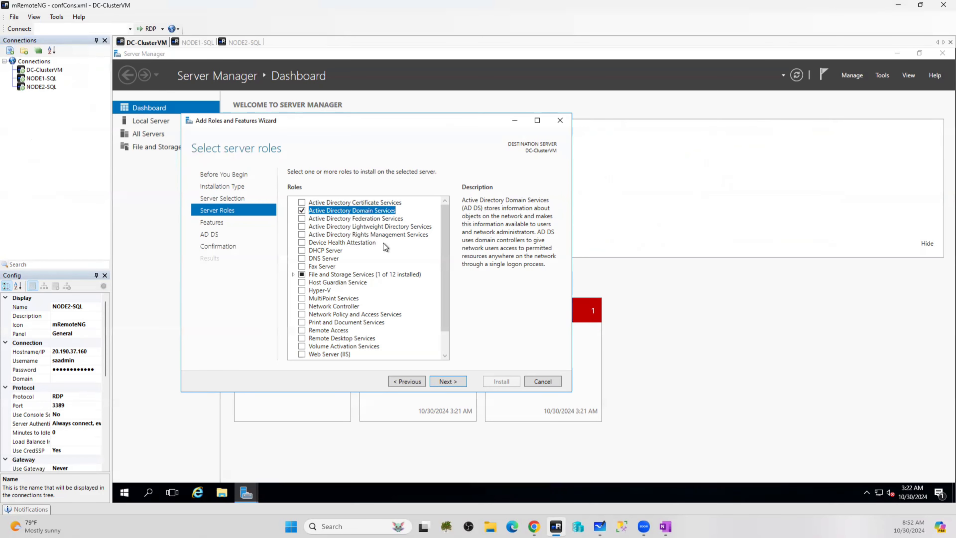
# Add DNS Server with its tools despite the static IP warning, and underline SAN on the whiteboard
pyautogui.click(303, 259)
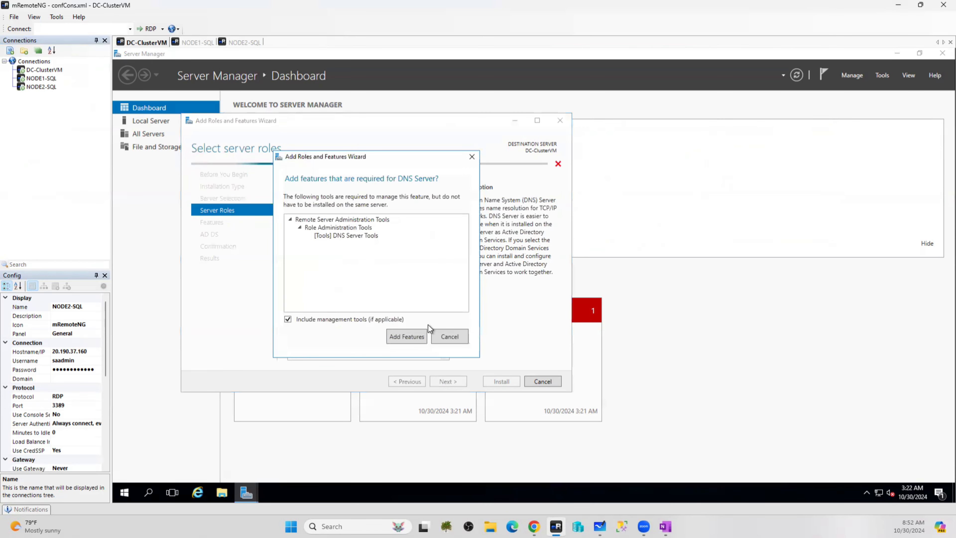
pyautogui.click(420, 335)
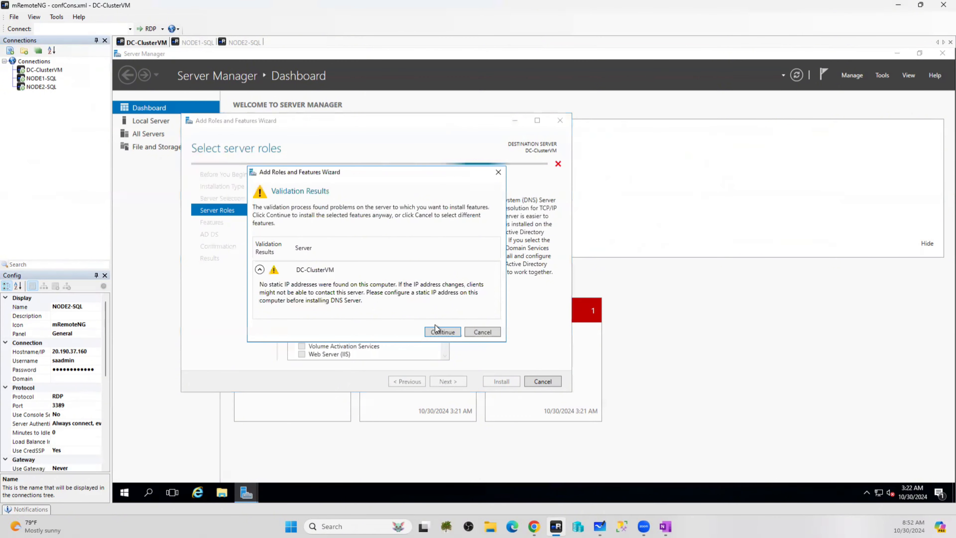
pyautogui.click(442, 334)
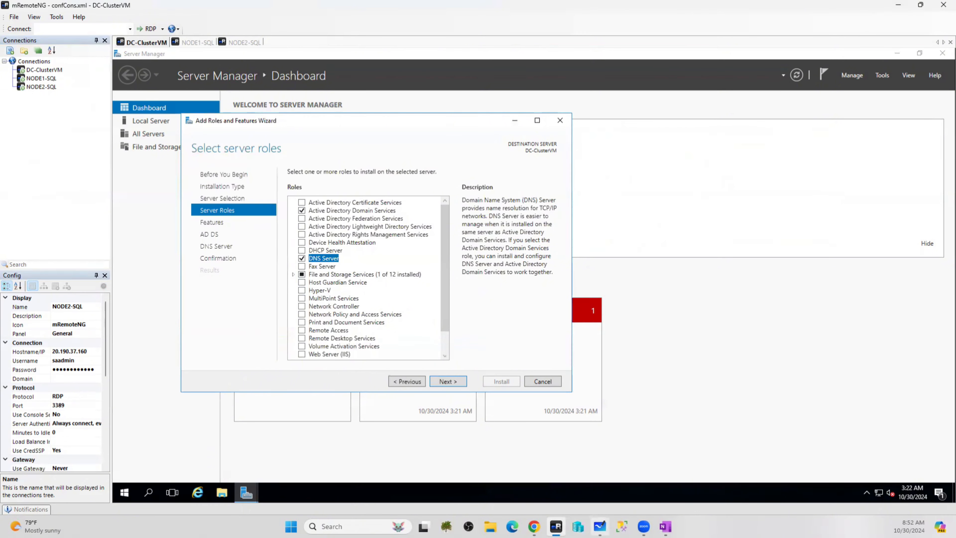
pyautogui.click(600, 526)
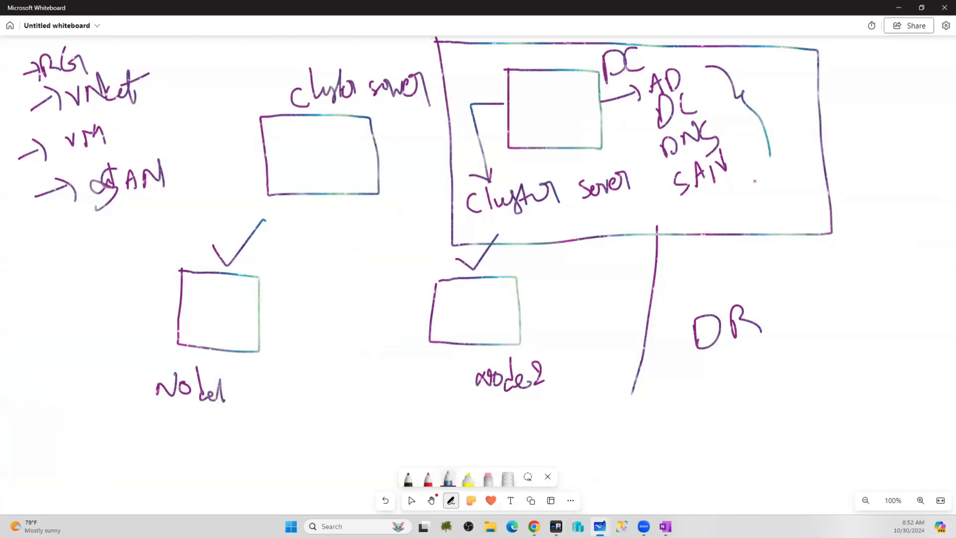
pyautogui.moveTo(755, 181); pyautogui.dragTo(670, 216)
# Expand File and Storage Services and File and iSCSI Services to reach iSCSI Target Server
pyautogui.click(899, 8)
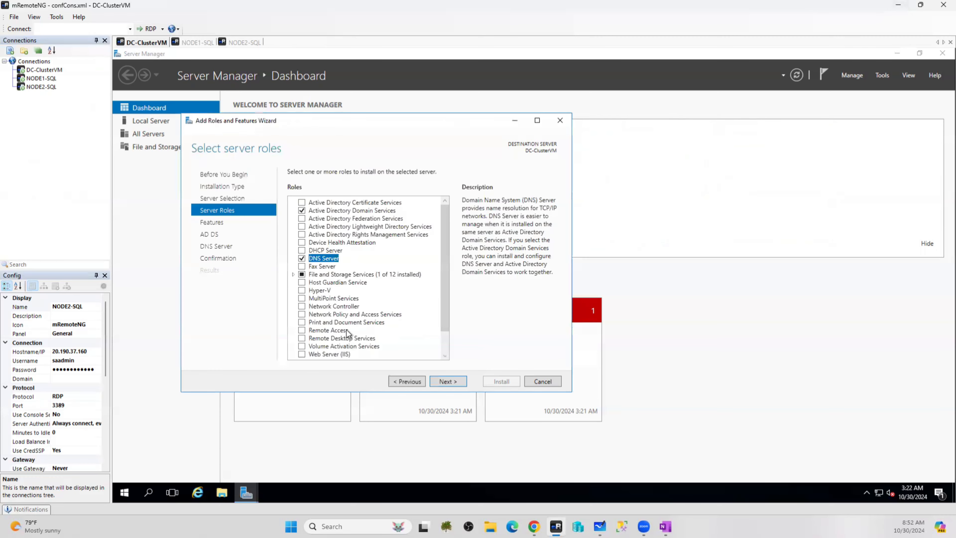
pyautogui.click(292, 274)
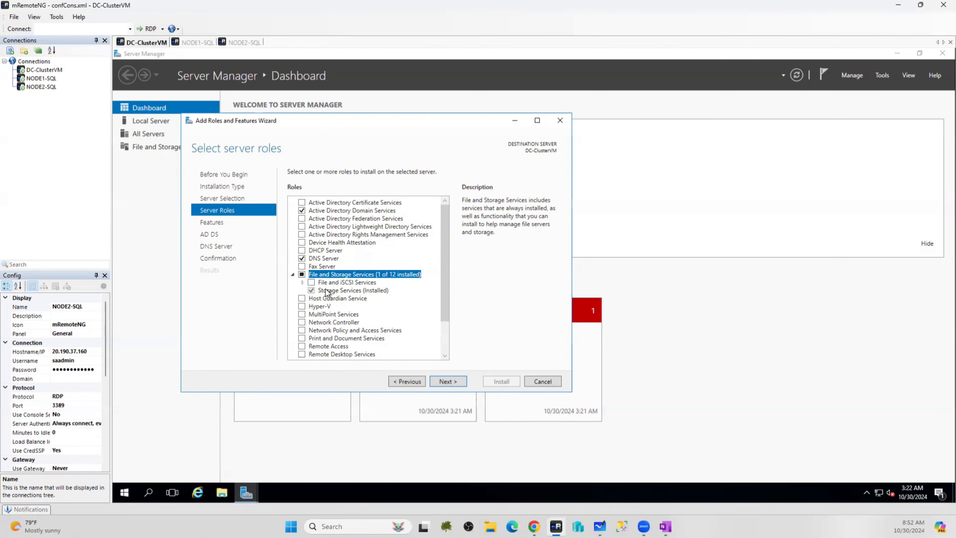
pyautogui.click(302, 282)
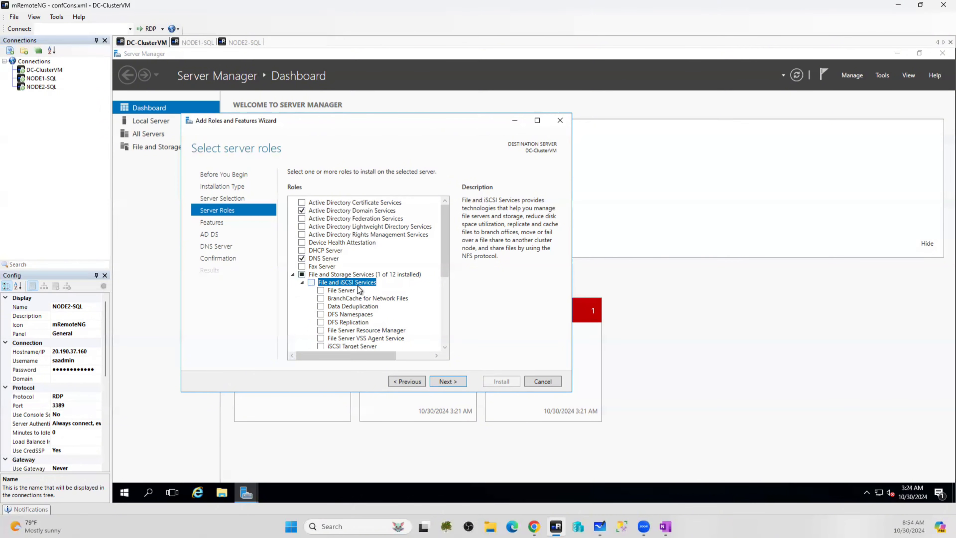
pyautogui.scroll(-2, 375, 284)
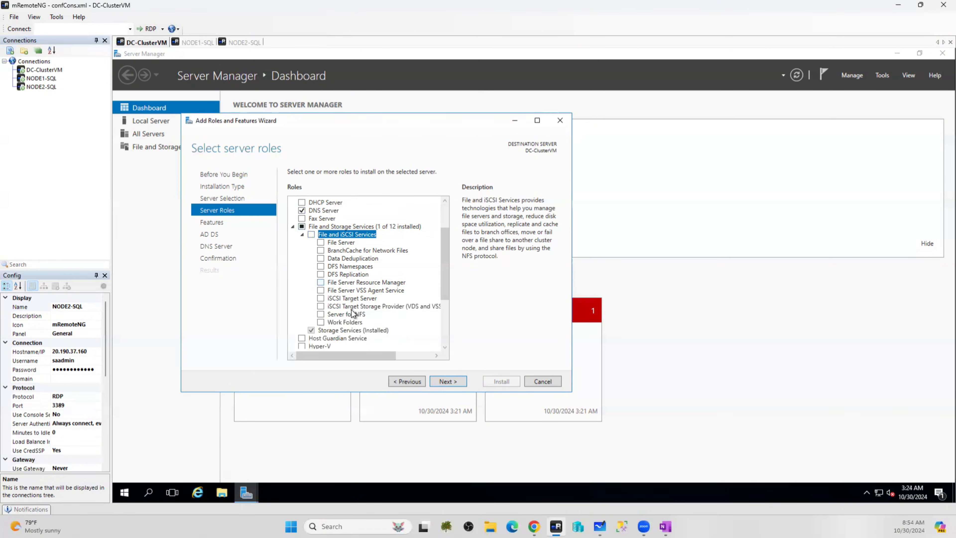
# Tick iSCSI Target Server and accept its required features, including File Server
pyautogui.click(321, 298)
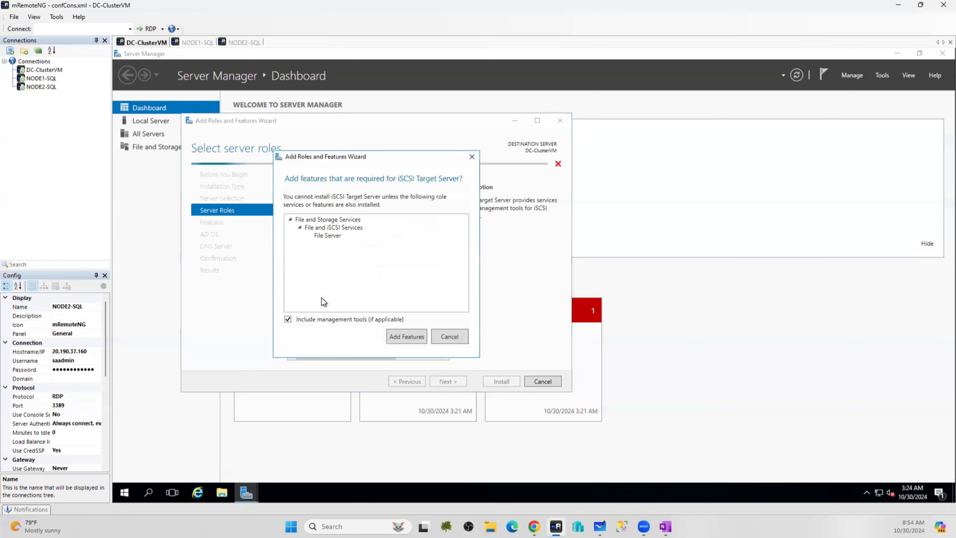
pyautogui.click(389, 336)
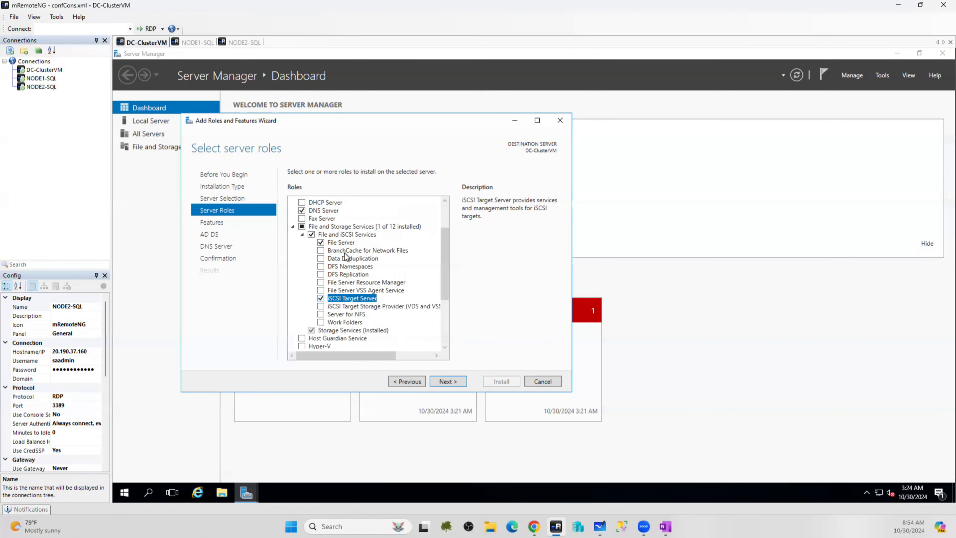
pyautogui.scroll(2, 346, 256)
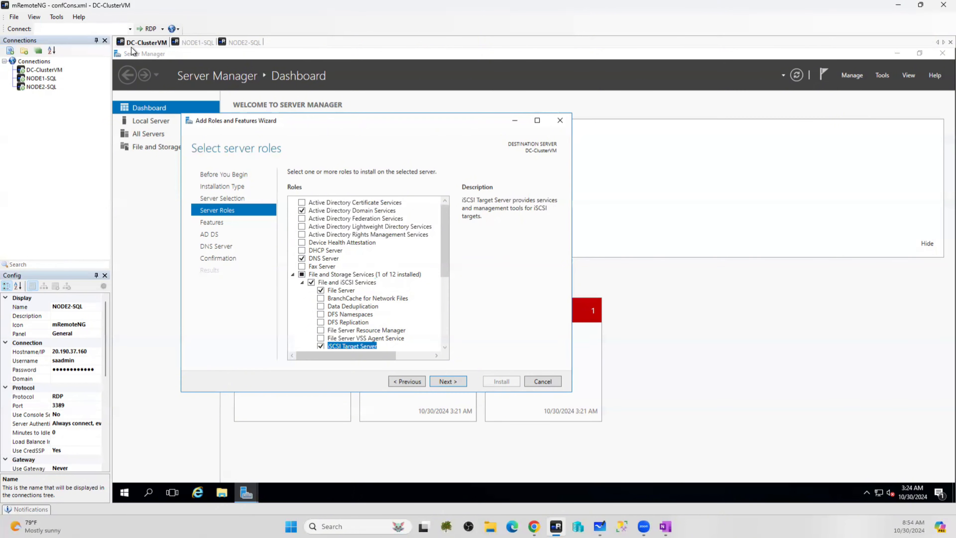
# Draw tick marks beside AD, DC, DNS and SAN in the whiteboard's DC box
pyautogui.click(599, 526)
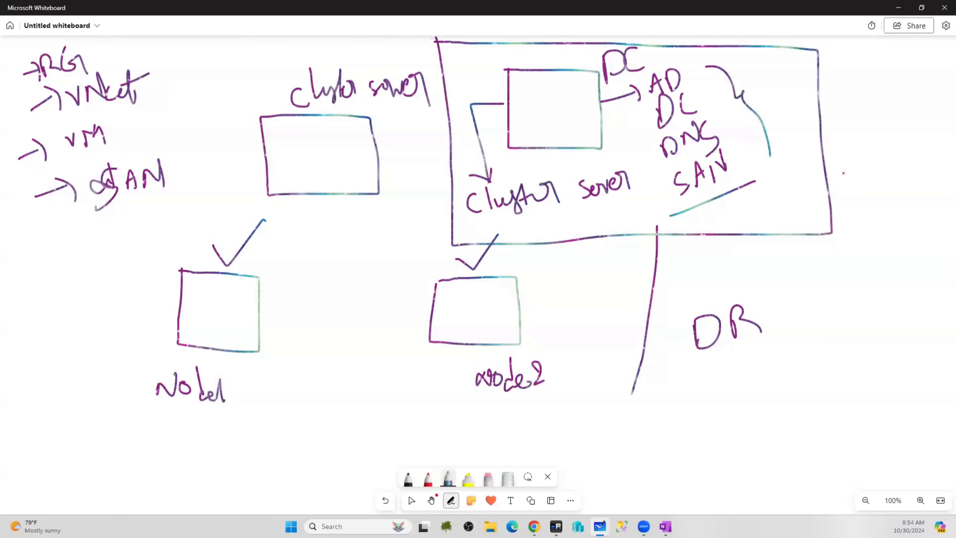
pyautogui.moveTo(396, 13); pyautogui.dragTo(261, 274)
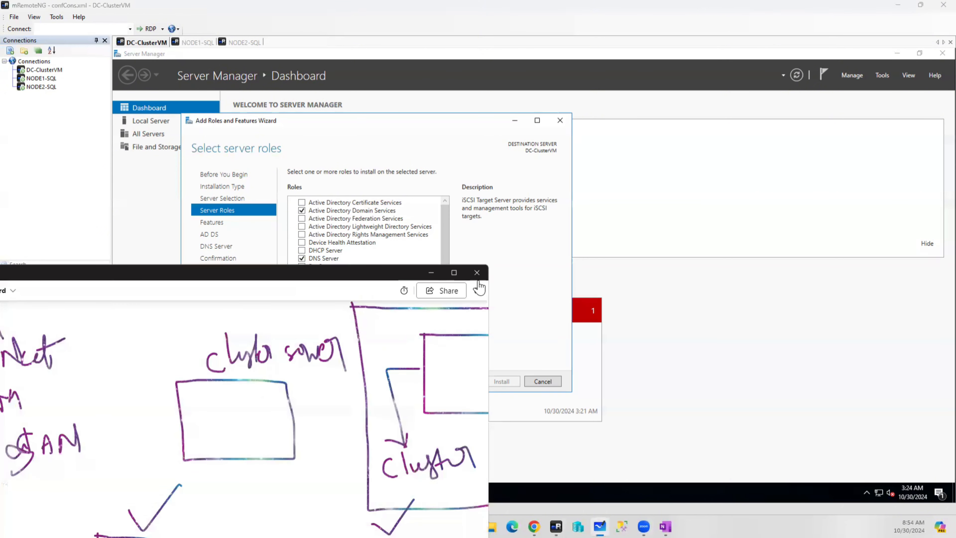
pyautogui.click(454, 273)
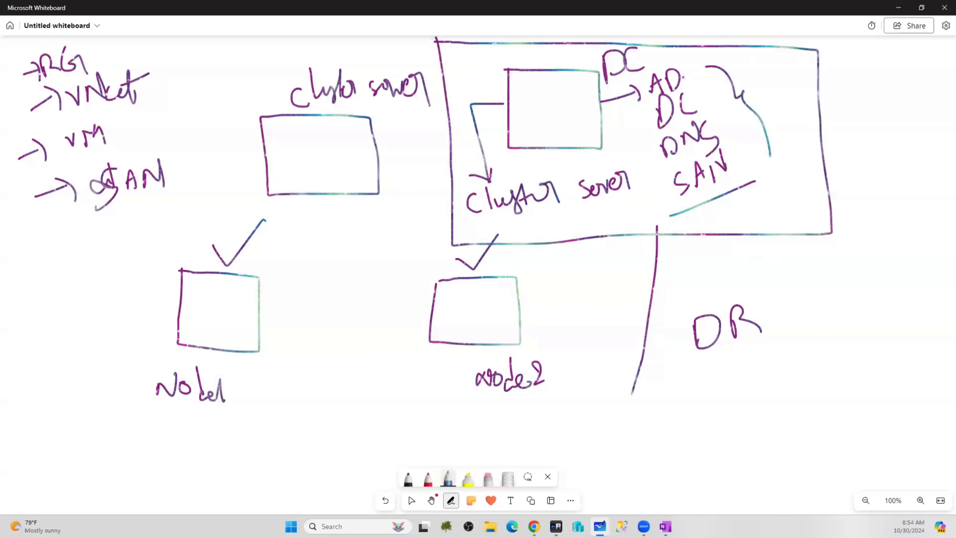
pyautogui.moveTo(682, 75)
pyautogui.mouseDown()
pyautogui.moveTo(696, 82)
pyautogui.moveTo(726, 48)
pyautogui.mouseUp()
pyautogui.moveTo(707, 89)
pyautogui.mouseDown()
pyautogui.moveTo(717, 96)
pyautogui.moveTo(740, 71)
pyautogui.mouseUp()
pyautogui.moveTo(726, 127); pyautogui.dragTo(750, 114)
pyautogui.moveTo(741, 160); pyautogui.dragTo(781, 137)
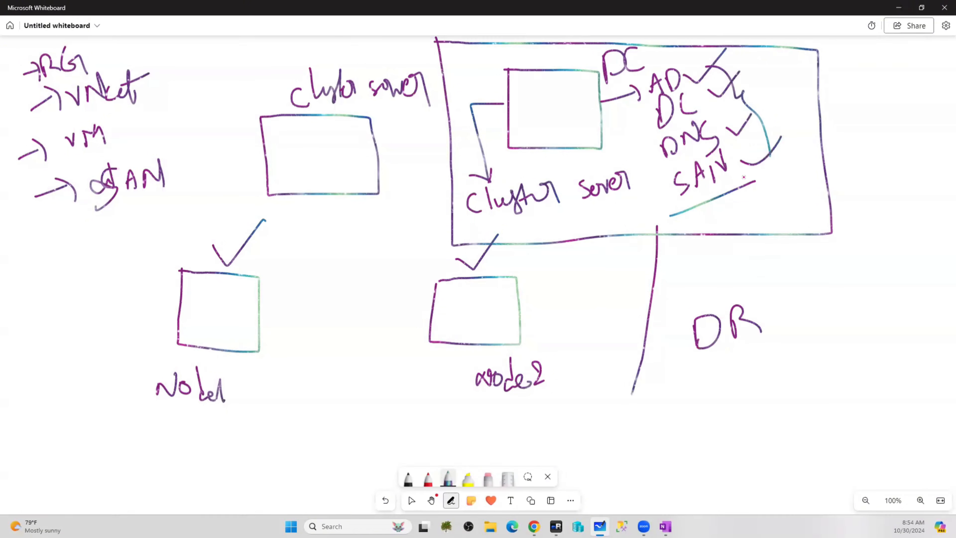
# Collapse File and Storage Services and advance from Select server roles to Select features
pyautogui.click(898, 7)
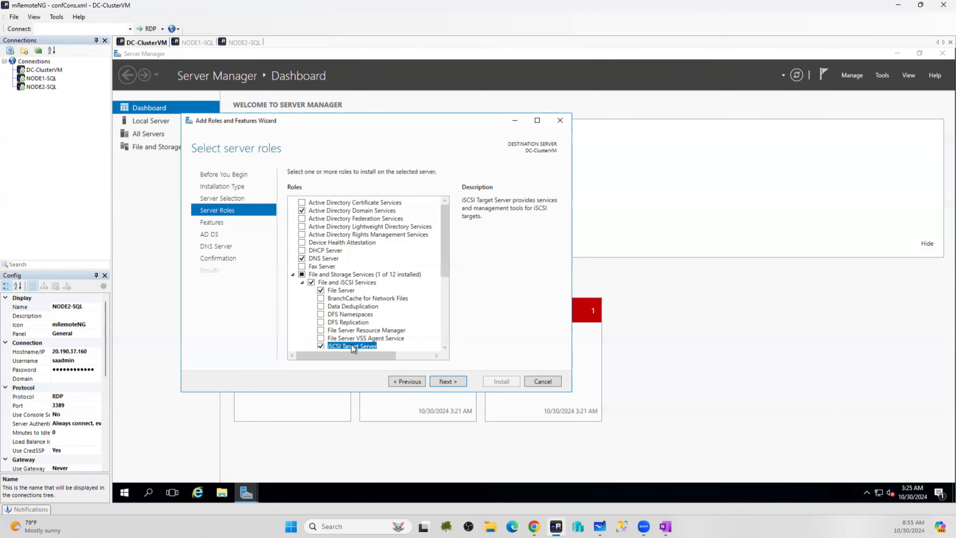
pyautogui.scroll(-2, 372, 289)
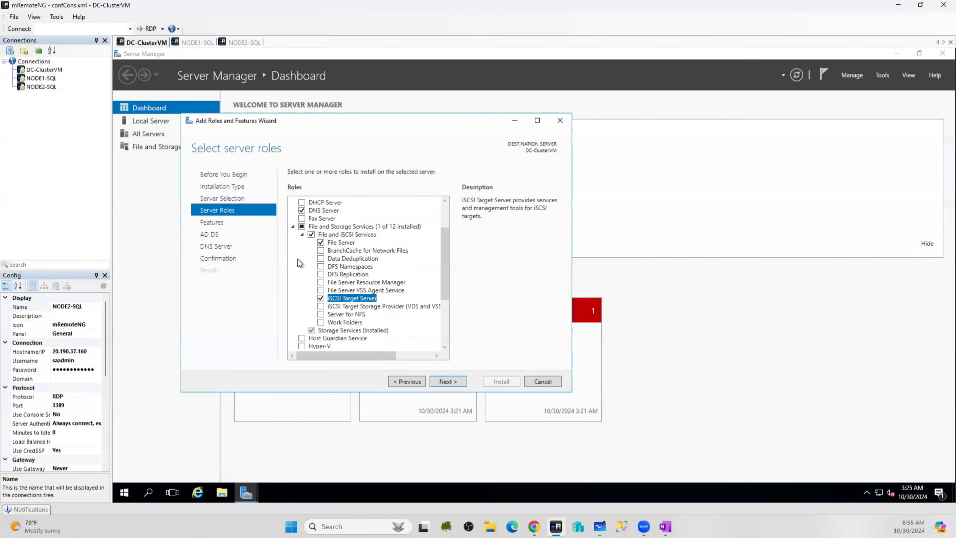
pyautogui.click(293, 226)
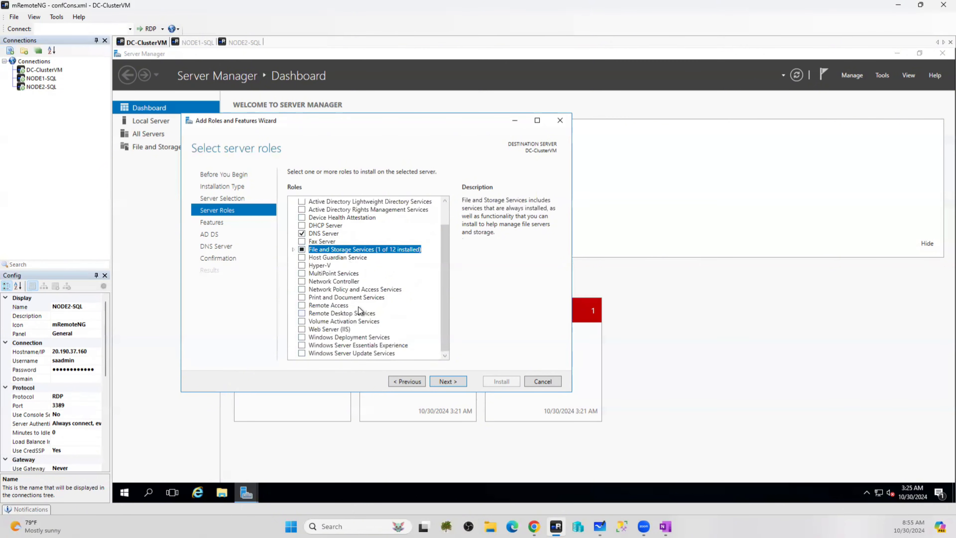
pyautogui.scroll(1, 383, 269)
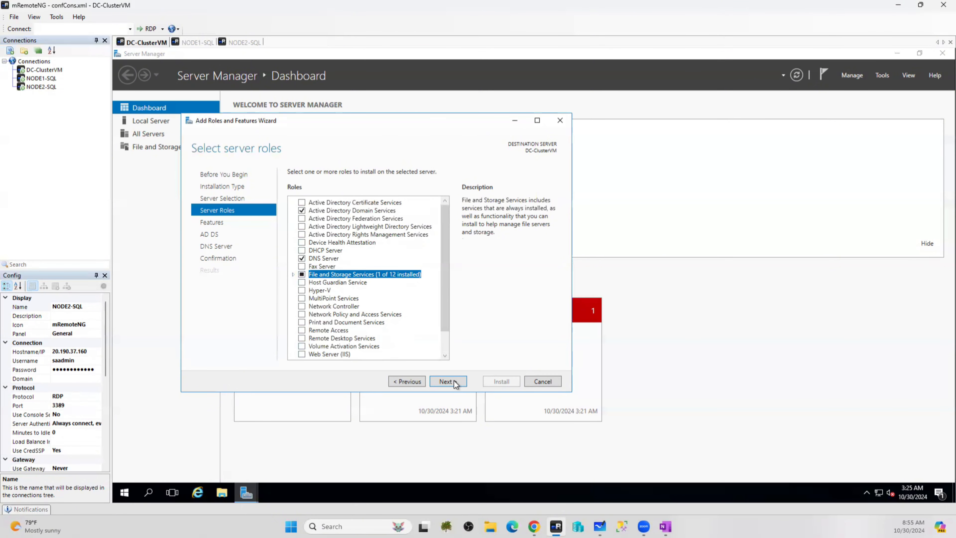
pyautogui.click(446, 382)
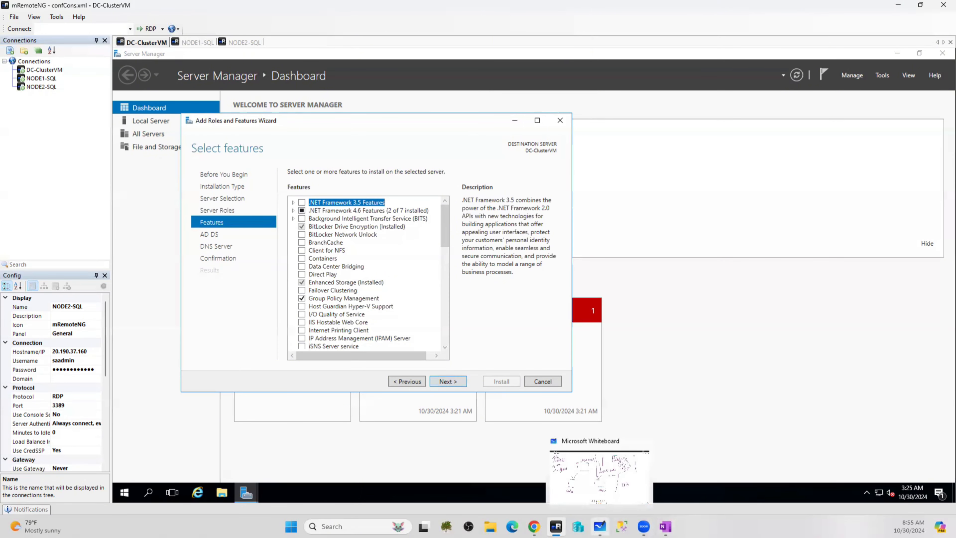
pyautogui.click(600, 526)
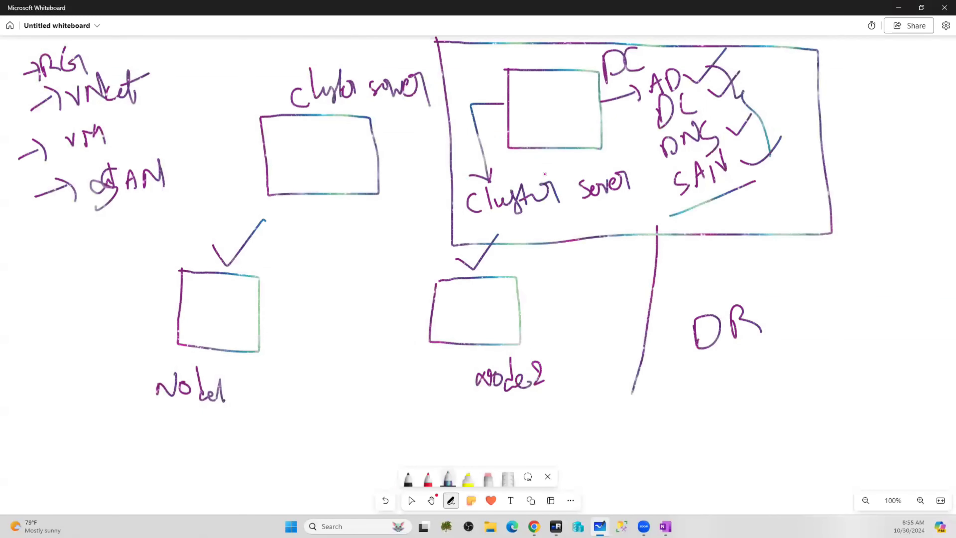
# Tick off cluster server in the DC box and minimize the whiteboard
pyautogui.moveTo(563, 215)
pyautogui.mouseDown()
pyautogui.moveTo(597, 201)
pyautogui.moveTo(576, 229)
pyautogui.moveTo(599, 203)
pyautogui.mouseUp()
pyautogui.click(898, 8)
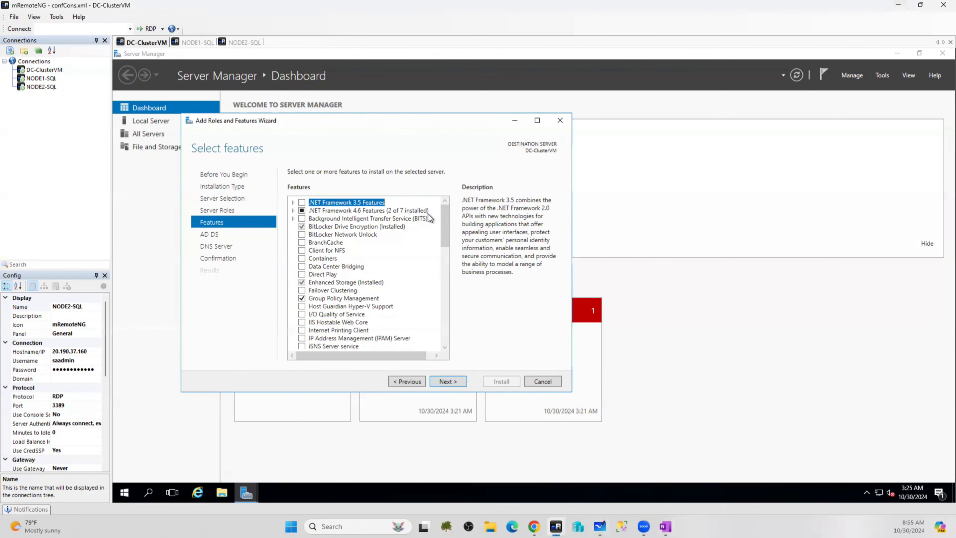
# Tick Failover Clustering and include its required management tools
pyautogui.click(301, 290)
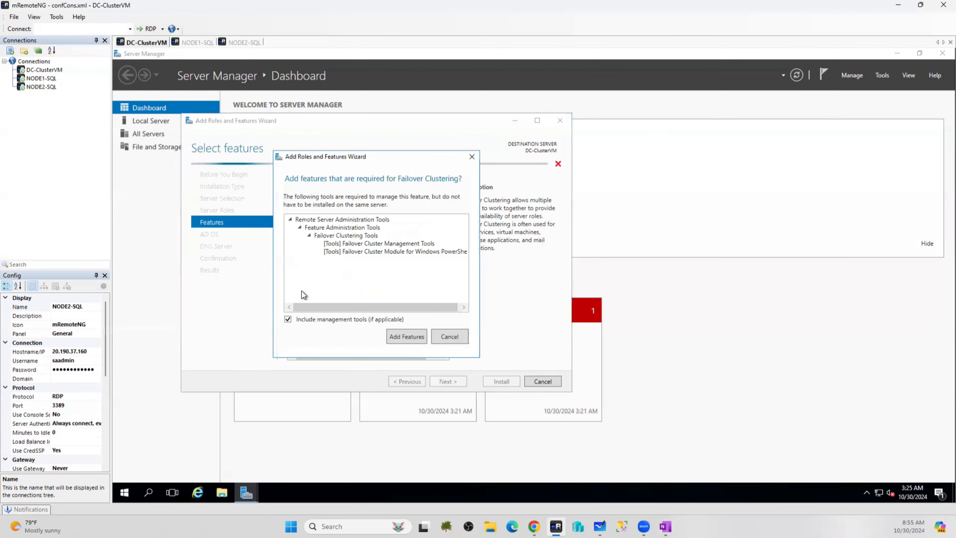
pyautogui.click(408, 337)
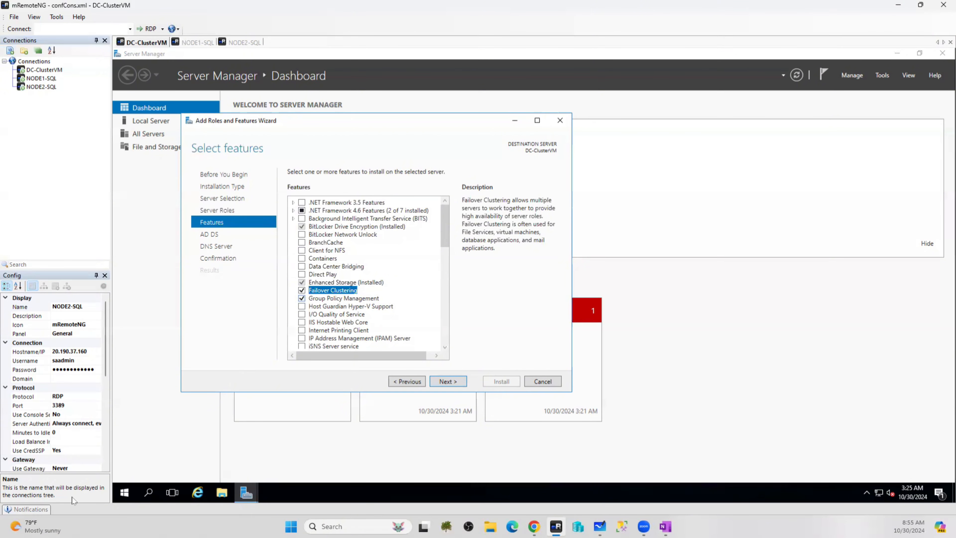
pyautogui.rightClick(120, 489)
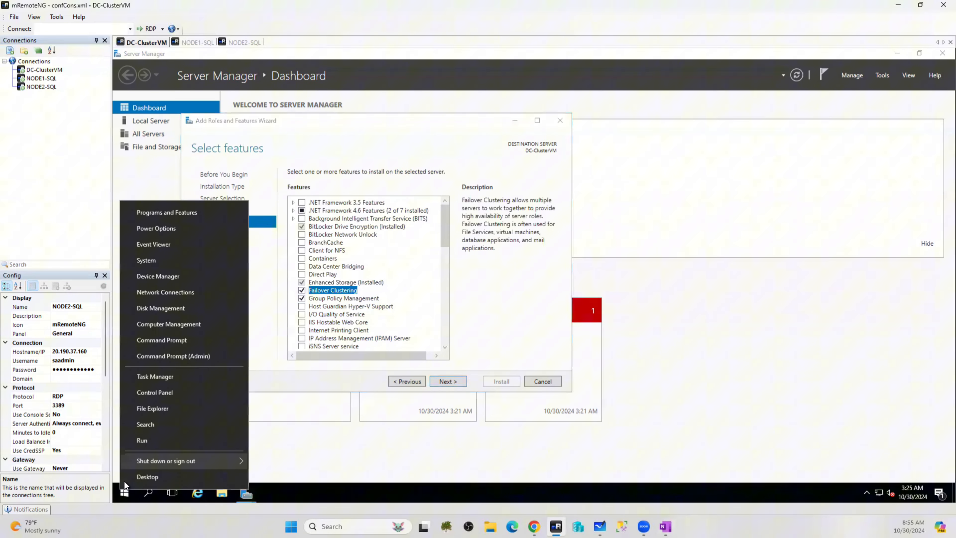
pyautogui.click(146, 439)
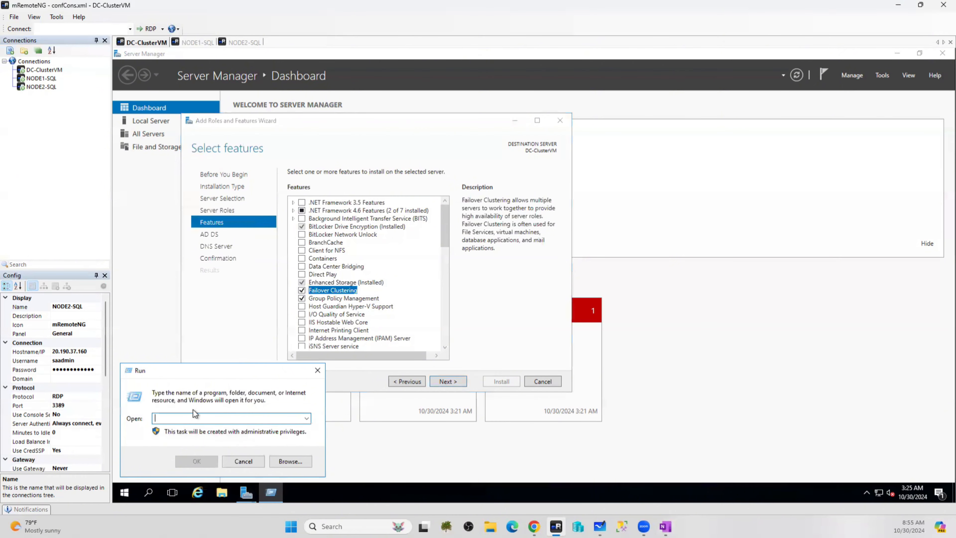
pyautogui.write('services')
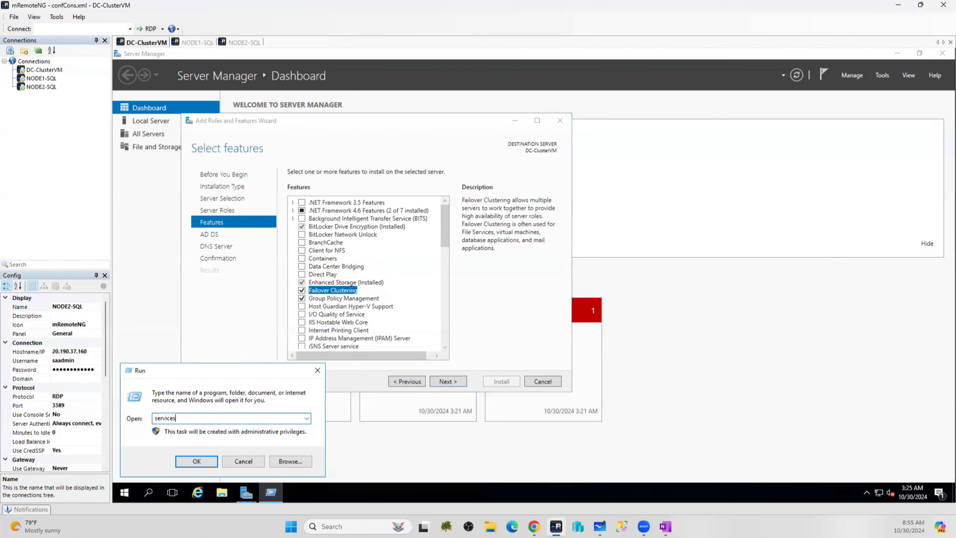
pyautogui.write('.msc')
pyautogui.press('Return')
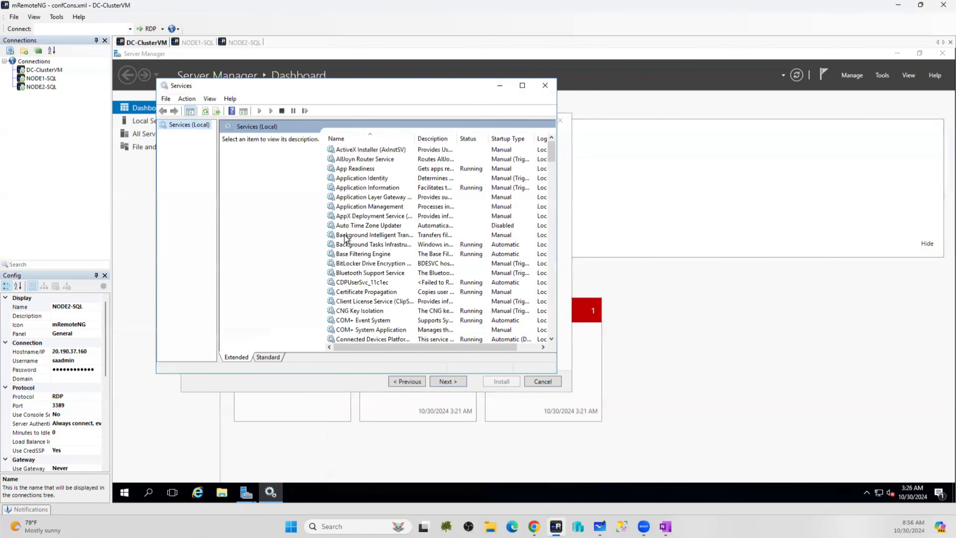
pyautogui.click(345, 239)
pyautogui.press('f')
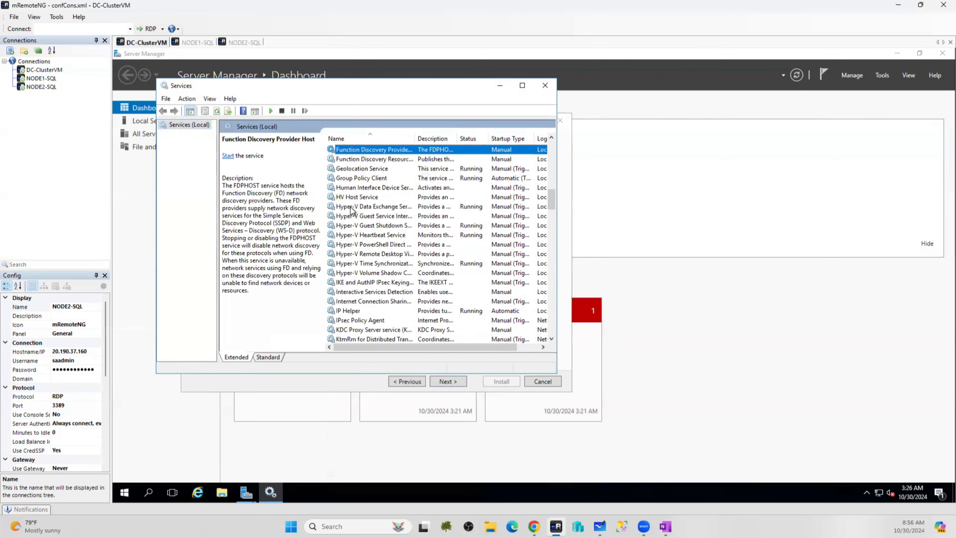
pyautogui.press('c')
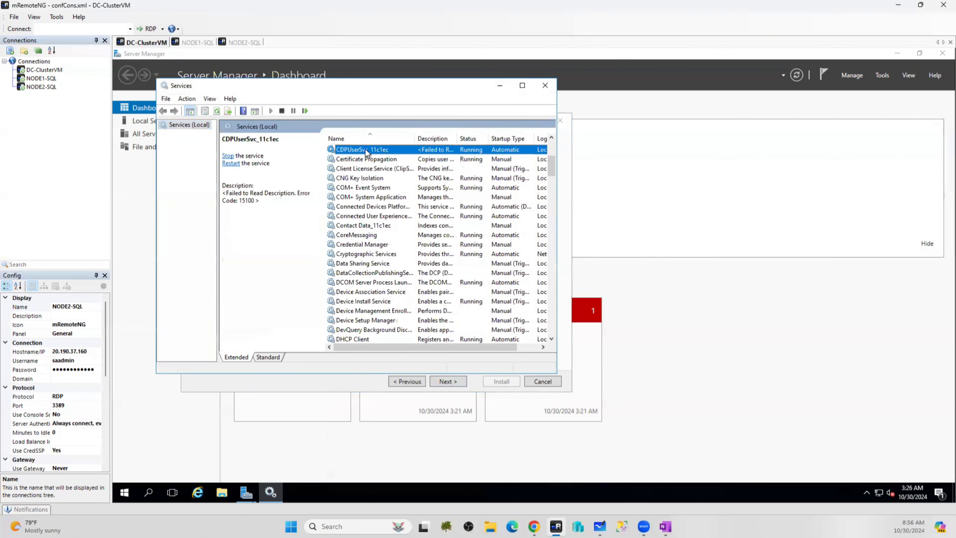
pyautogui.scroll(1, 378, 205)
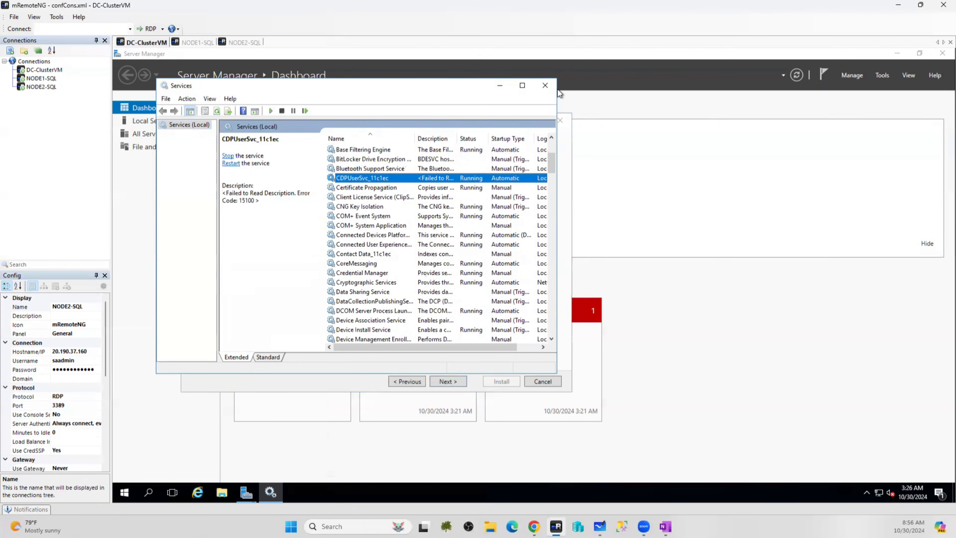
pyautogui.click(545, 85)
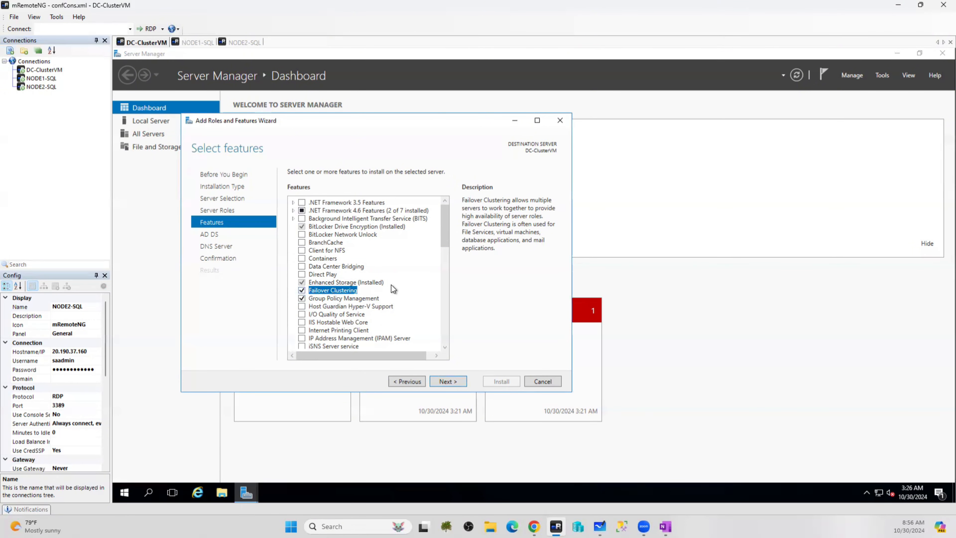
pyautogui.scroll(-2, 392, 284)
pyautogui.scroll(-2, 391, 285)
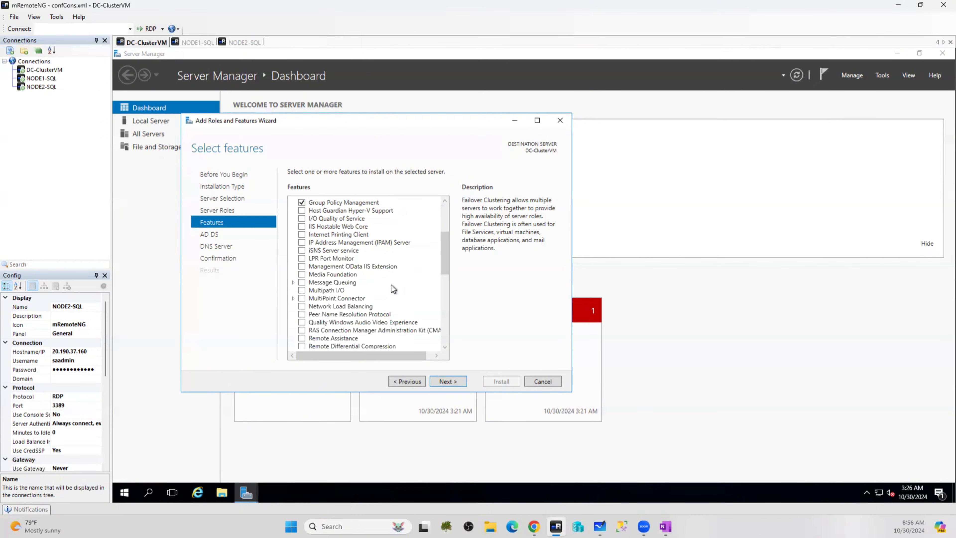
# Tick Telnet Client further down the Features list, alongside Failover Clustering and Group Policy Management
pyautogui.scroll(-3, 389, 285)
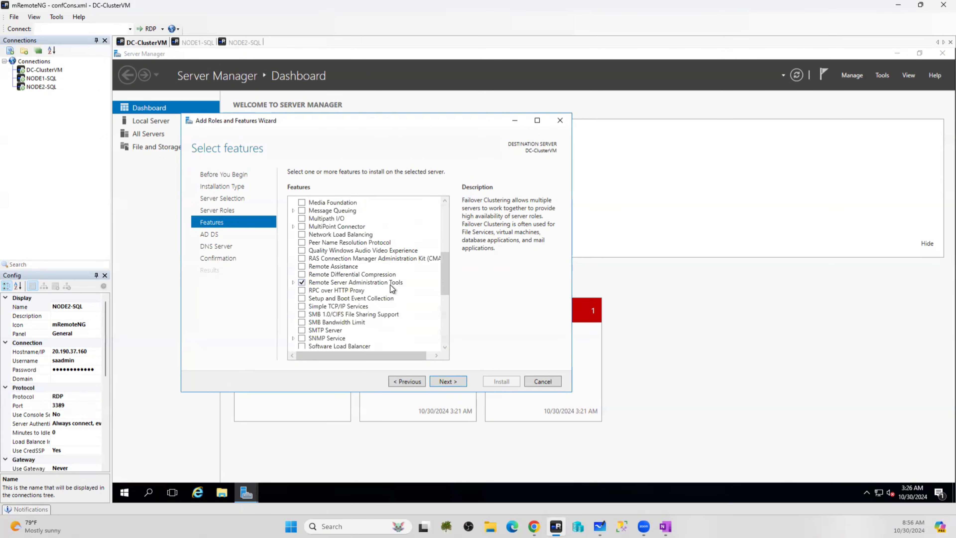
pyautogui.scroll(-1, 390, 288)
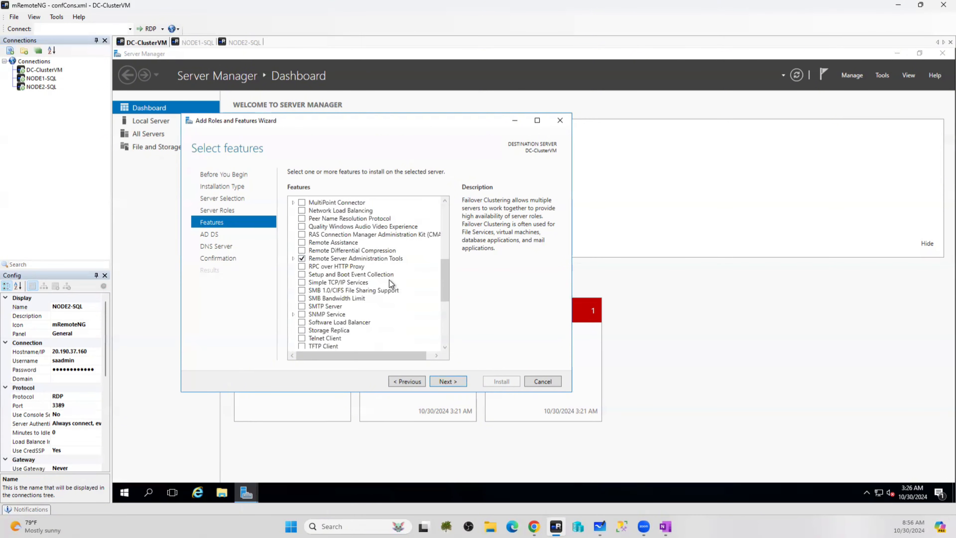
pyautogui.click(301, 337)
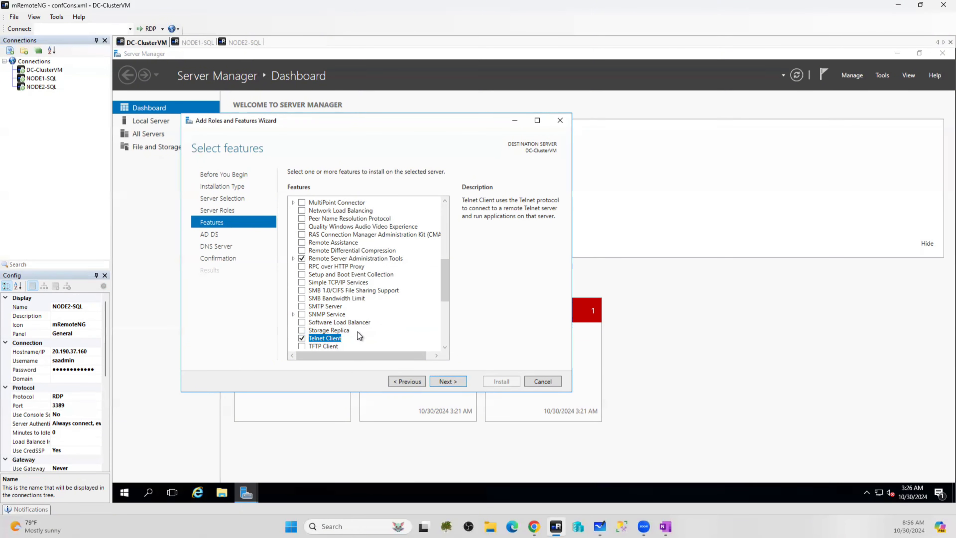
pyautogui.scroll(6, 379, 316)
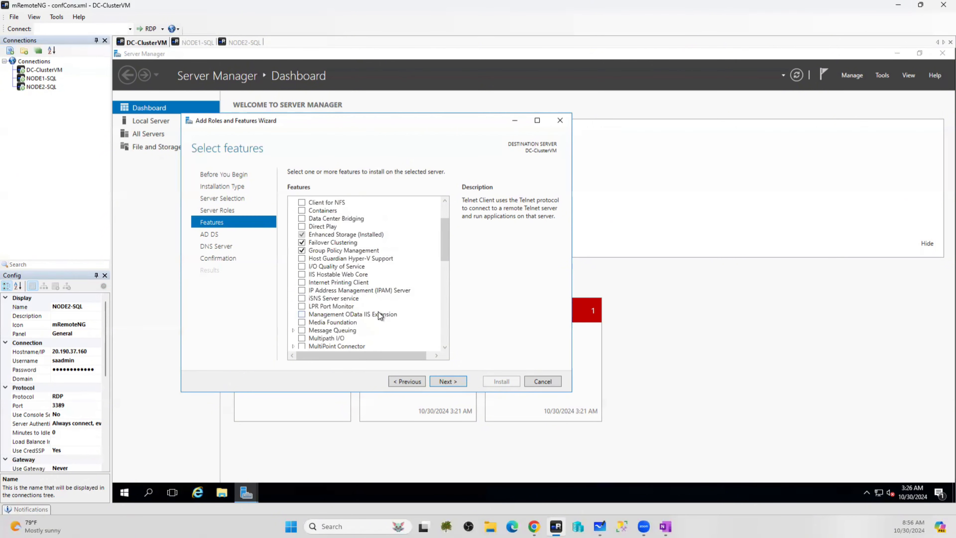
pyautogui.scroll(-2, 378, 309)
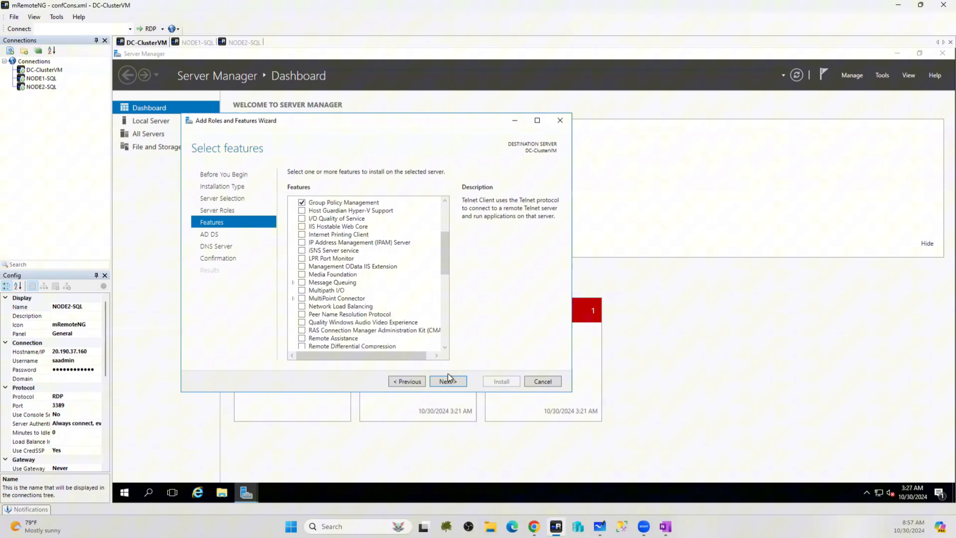
# Advance past the Features, AD DS and DNS Server pages and review the confirmation list
pyautogui.click(458, 384)
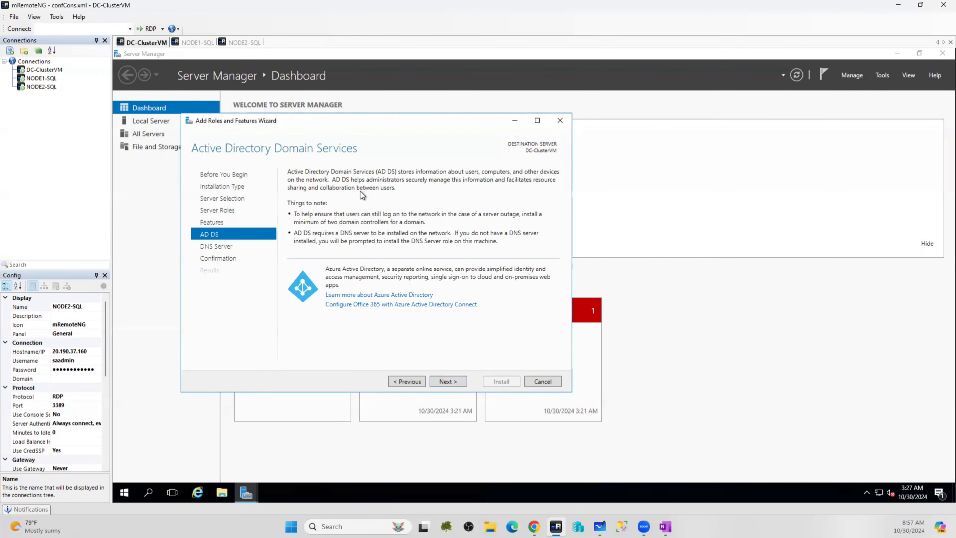
pyautogui.click(445, 382)
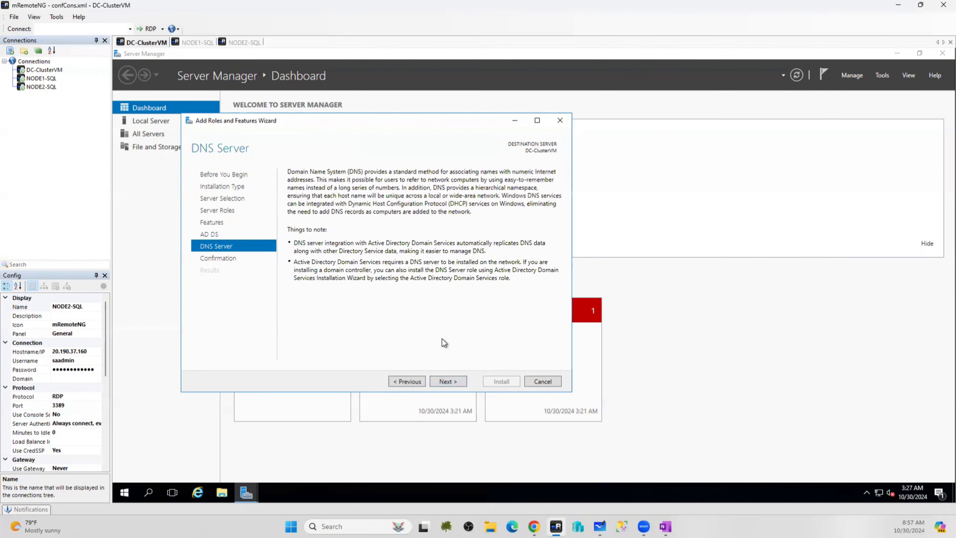
pyautogui.click(454, 382)
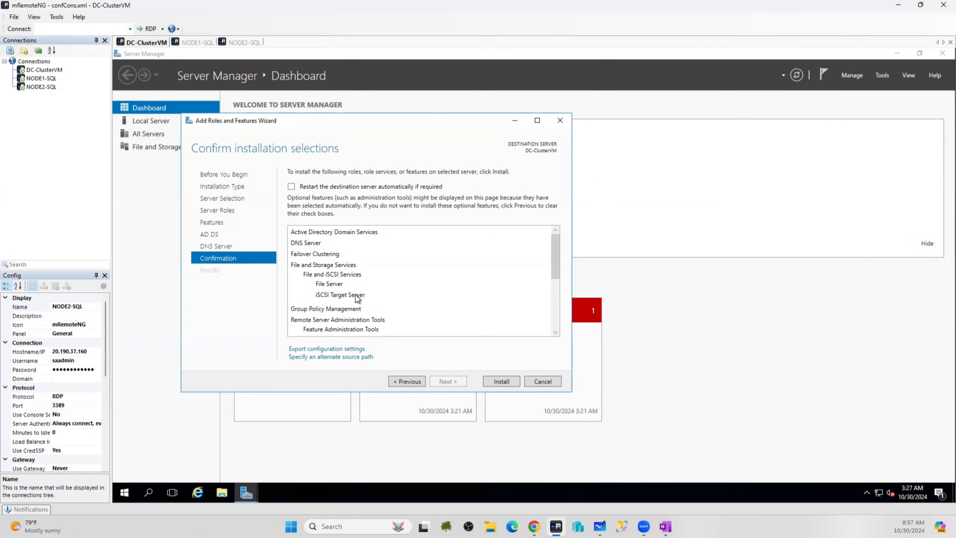
pyautogui.scroll(-2, 362, 290)
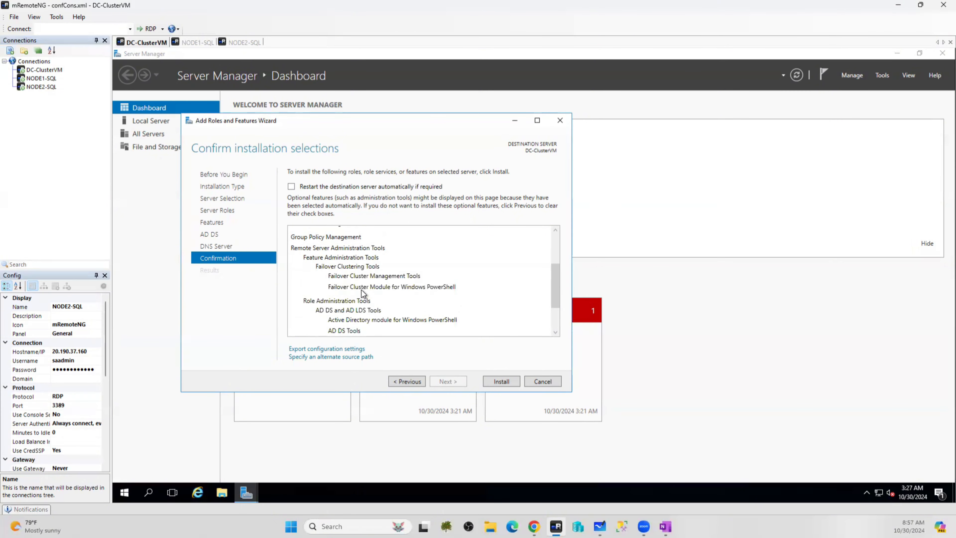
pyautogui.scroll(-1, 362, 289)
pyautogui.scroll(-1, 362, 290)
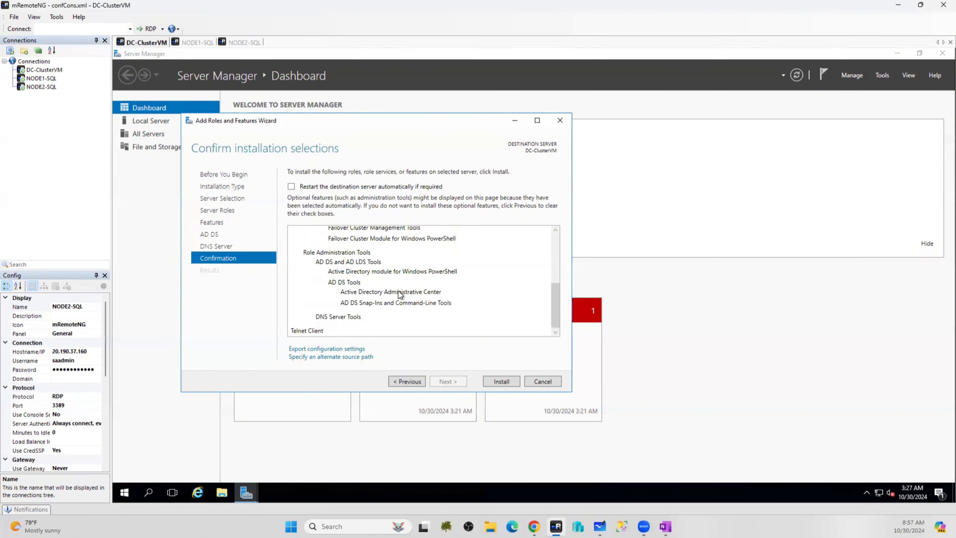
pyautogui.scroll(5, 400, 294)
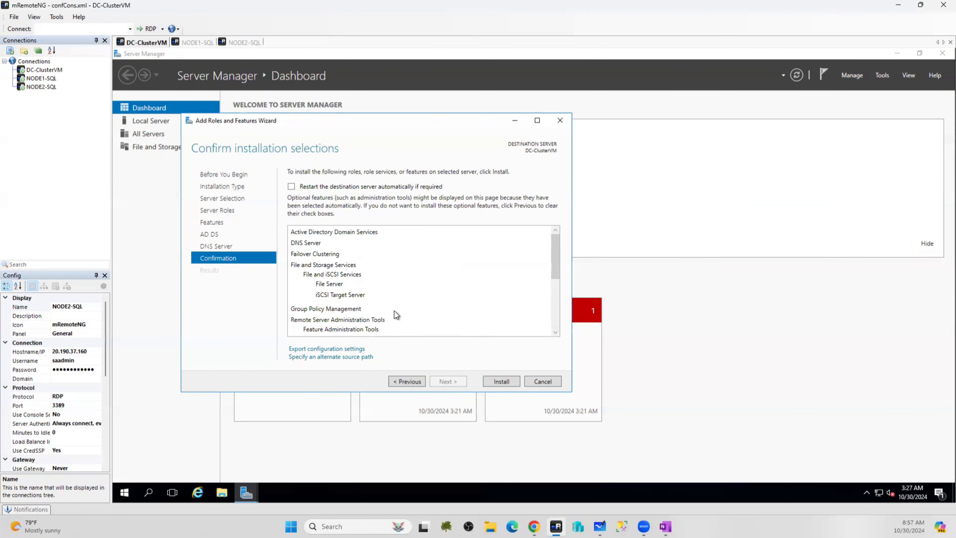
# Start installing the selected roles and features, then bring up Server Manager's Local Server properties
pyautogui.click(492, 382)
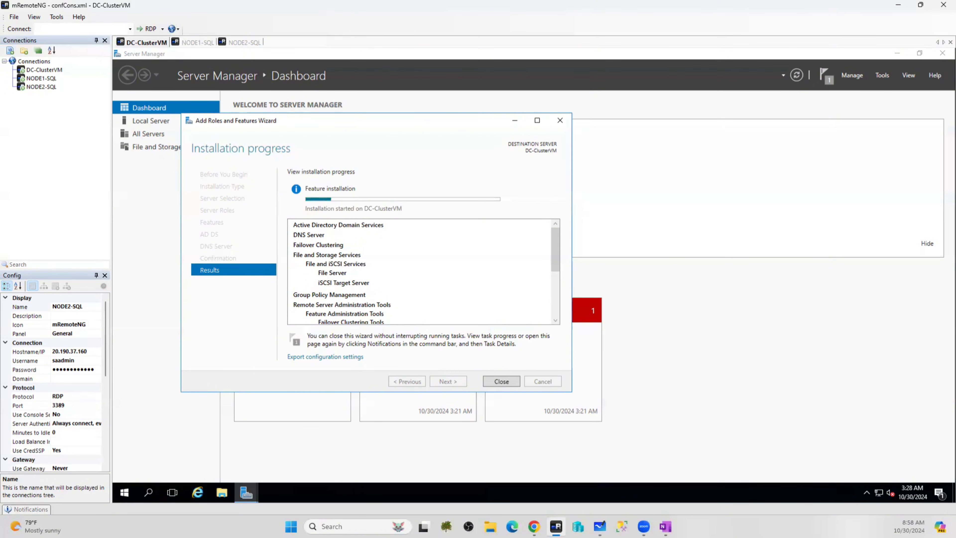
pyautogui.click(143, 194)
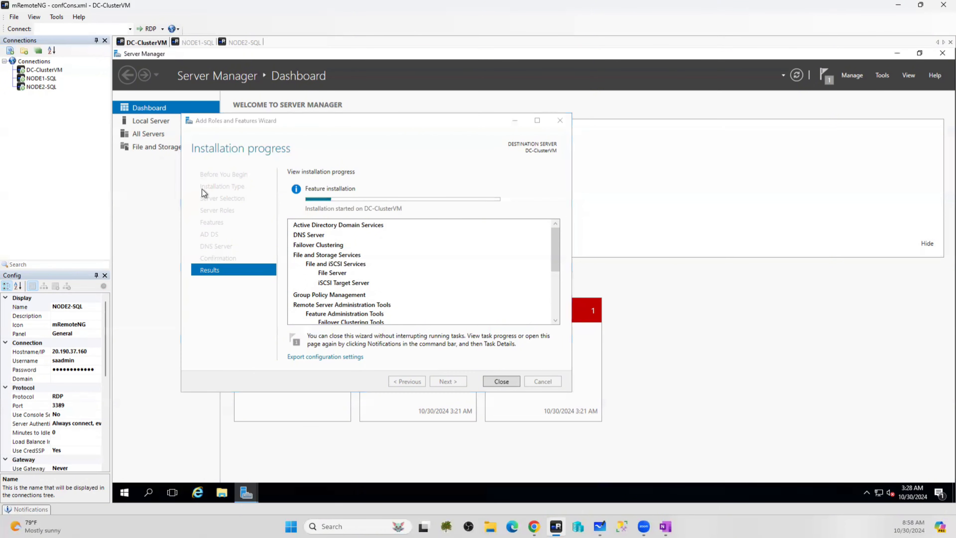
pyautogui.click(147, 120)
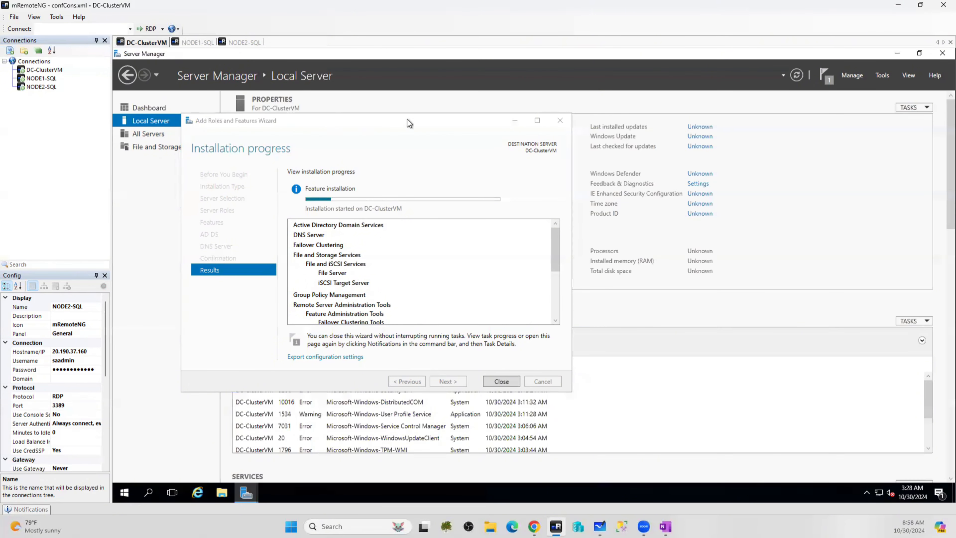
# Hide the wizard and set IE Enhanced Security Configuration to Off for Administrators and Users
pyautogui.click(514, 121)
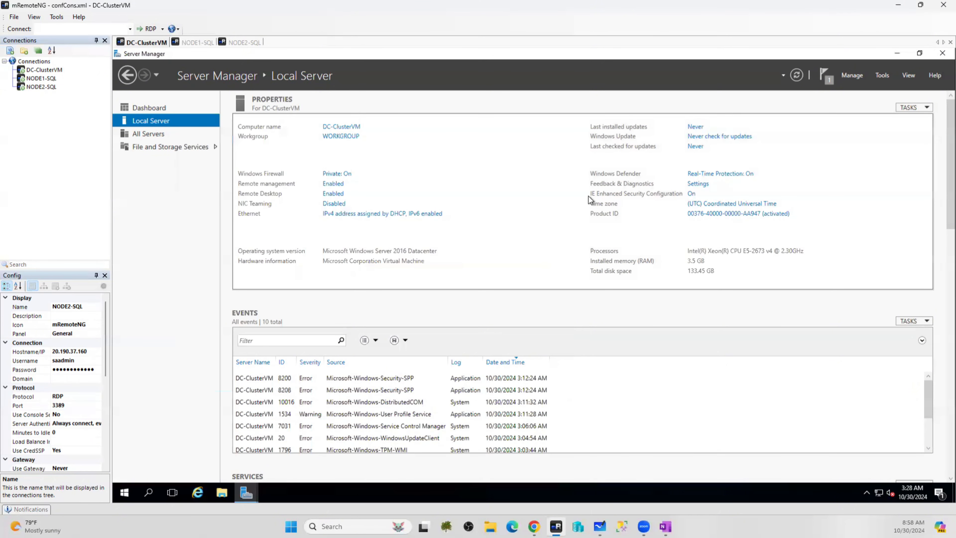
pyautogui.click(692, 195)
pyautogui.click(475, 257)
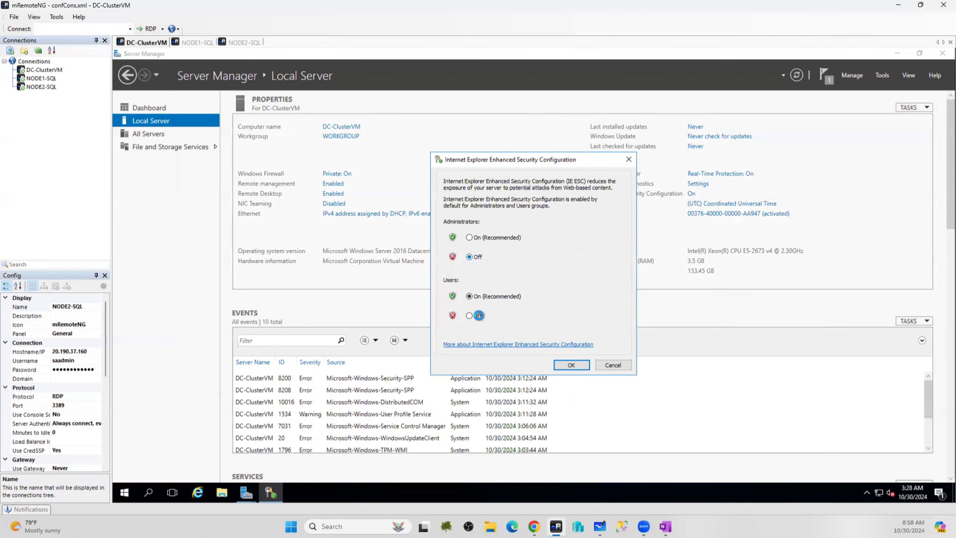
pyautogui.click(479, 315)
pyautogui.click(576, 365)
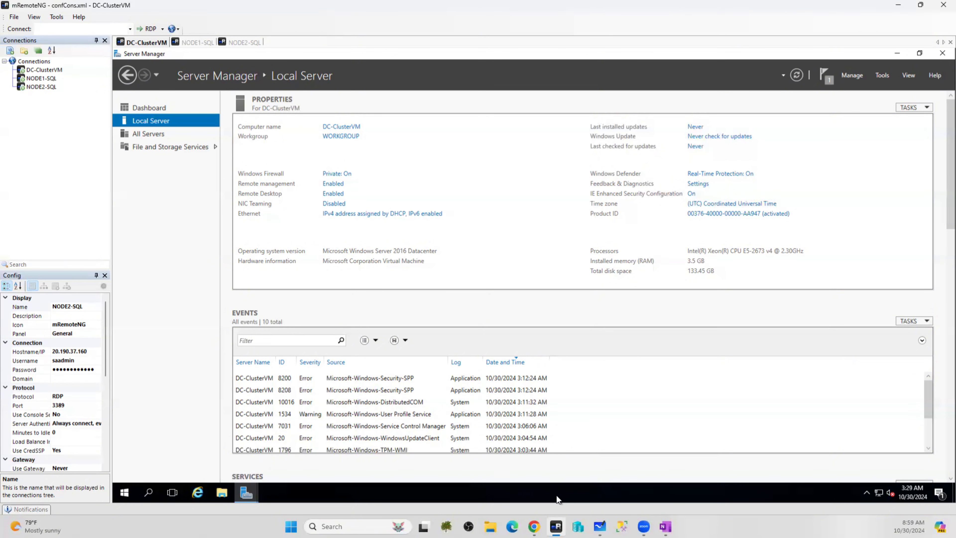
# Search 'firewall' to launch Windows Firewall with Advanced Security and start a new inbound rule
pyautogui.click(152, 493)
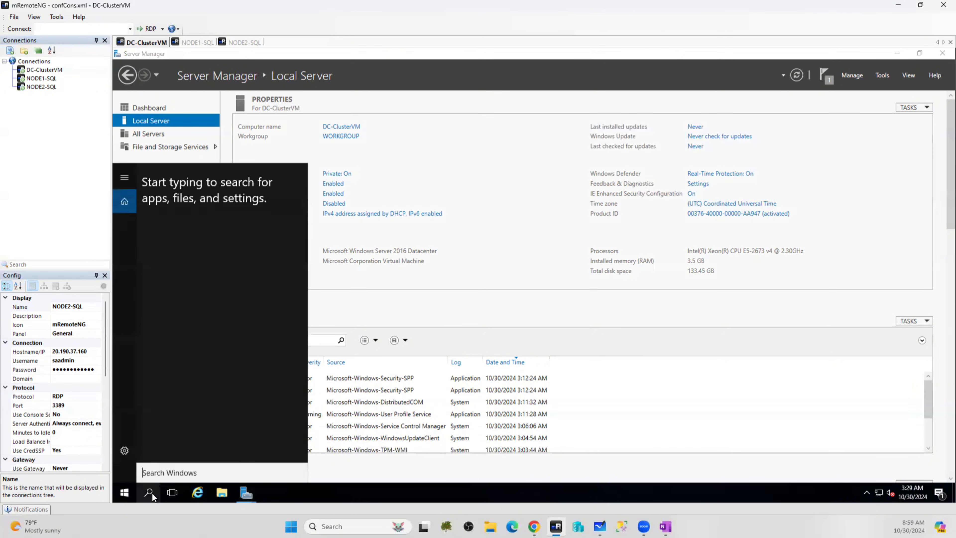
pyautogui.write('f')
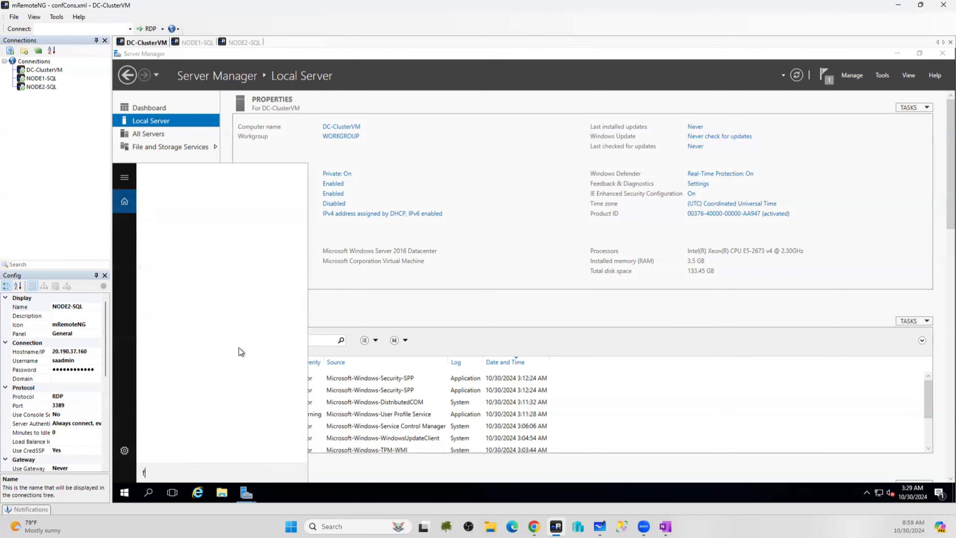
pyautogui.write('ire')
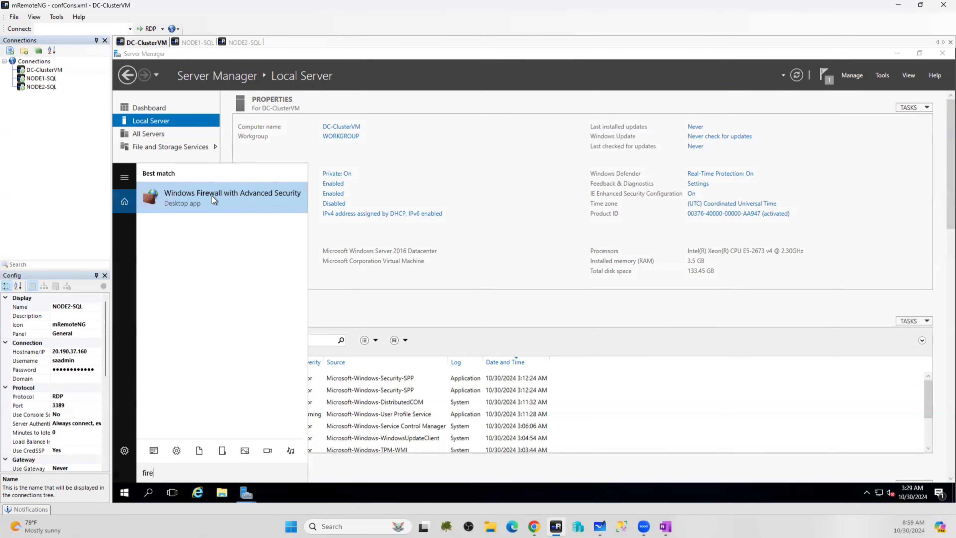
pyautogui.write('wa')
pyautogui.click(198, 189)
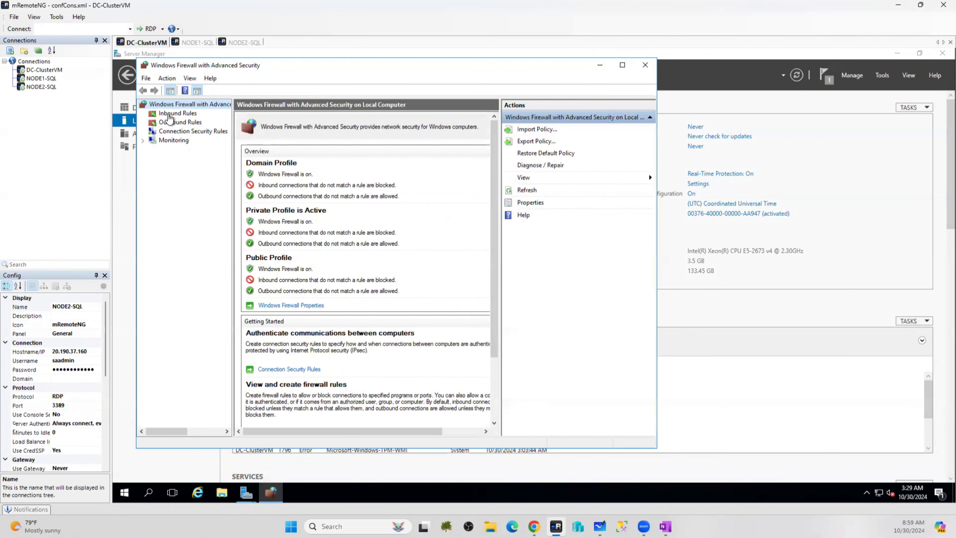
pyautogui.click(168, 116)
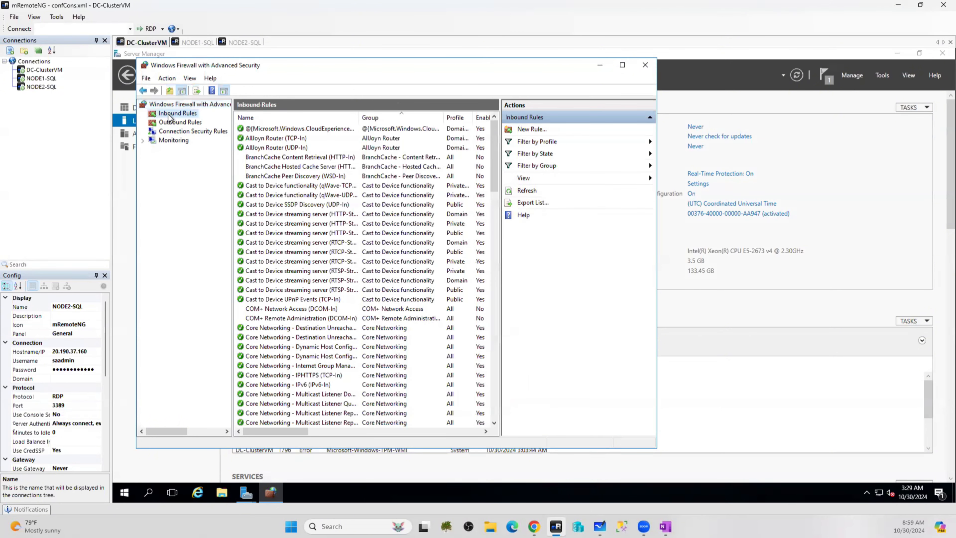
pyautogui.rightClick(169, 116)
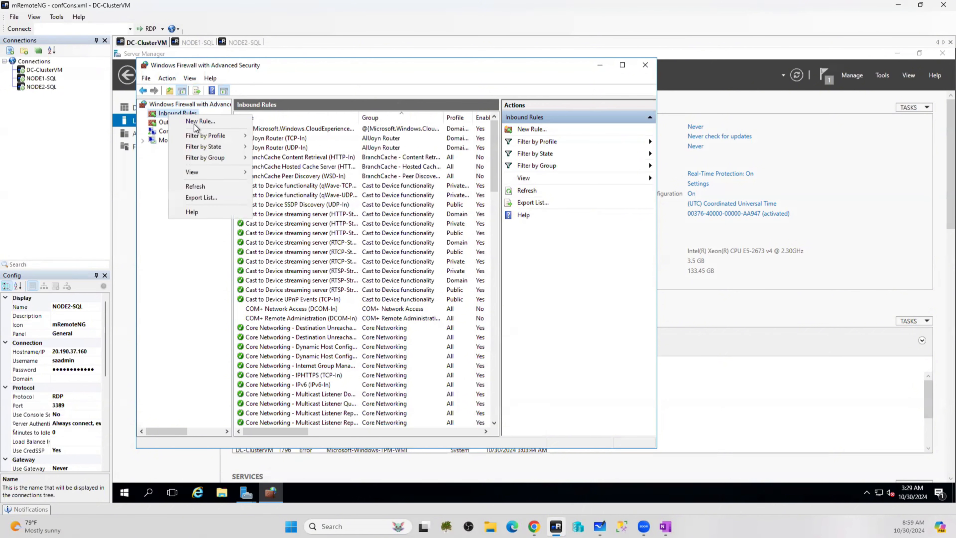
pyautogui.click(194, 124)
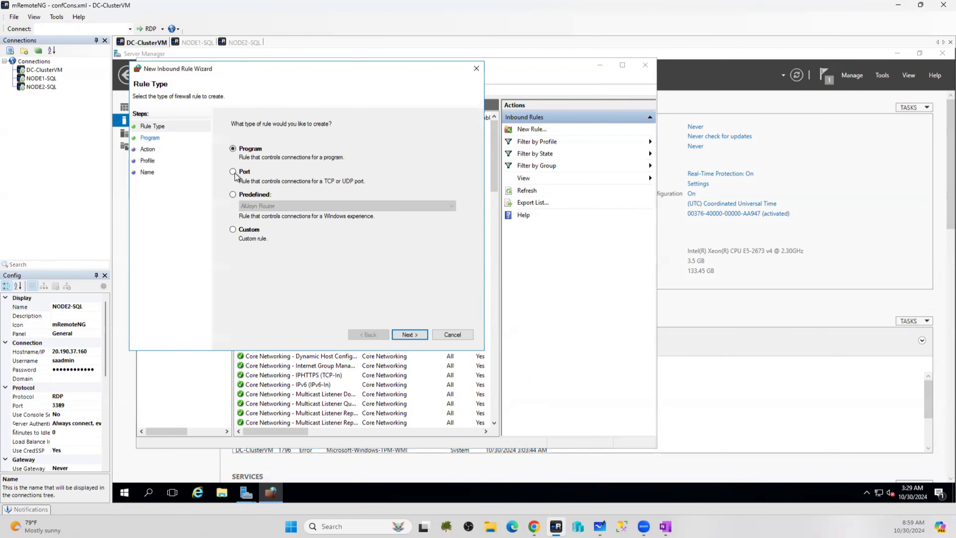
# Choose Port as the new inbound rule's type and continue to Protocol and Ports
pyautogui.click(234, 173)
pyautogui.click(410, 335)
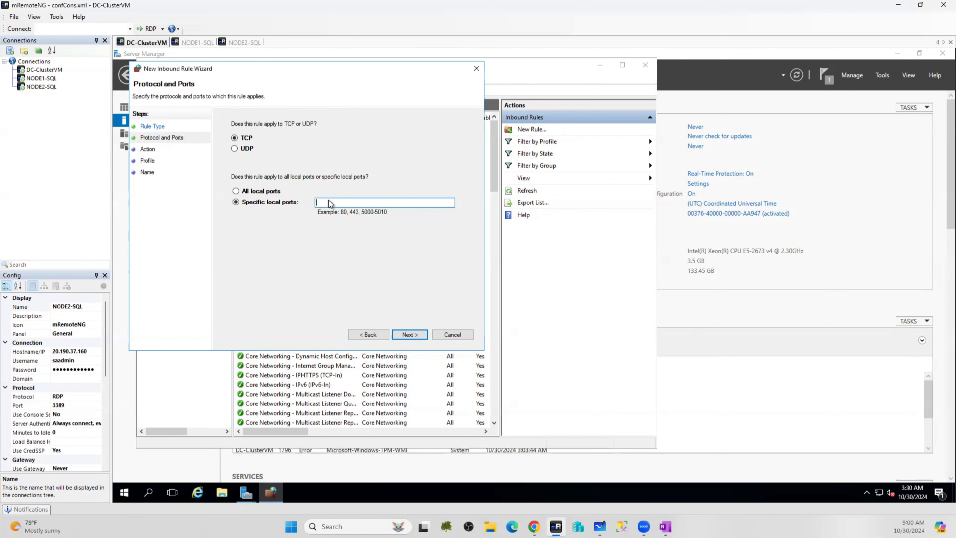
# Enter specific local TCP ports 1433,1434, replacing the mistyped 5022
pyautogui.write('1433,5022')
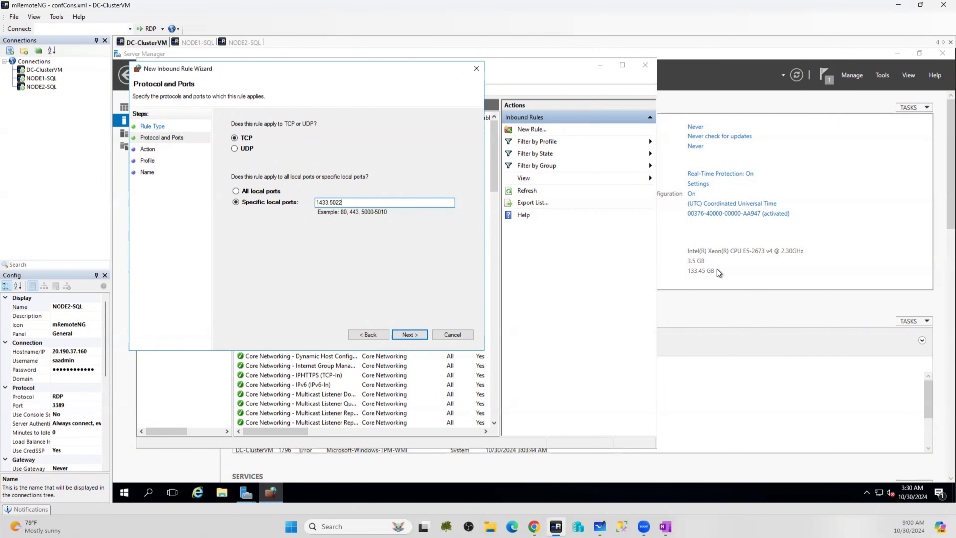
pyautogui.moveTo(342, 202); pyautogui.dragTo(329, 203)
pyautogui.press('BackSpace')
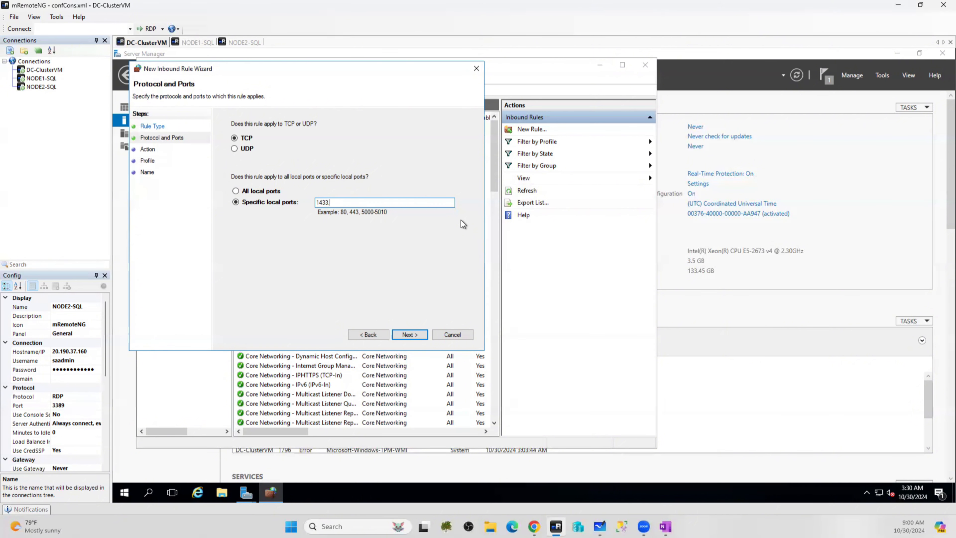
pyautogui.write('1434')
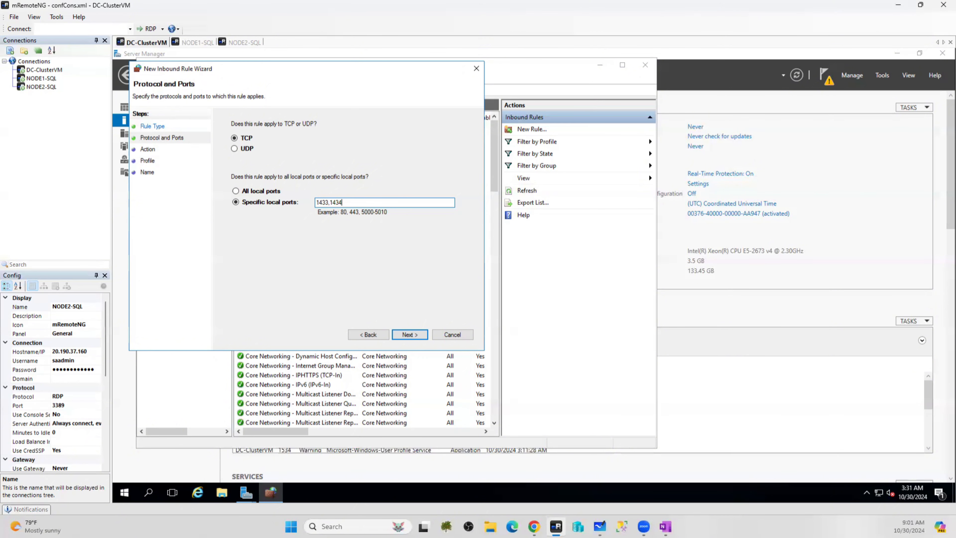
# Append ports 80, 443, 5022, 4022 and 3343 to the list and select the whole entry
pyautogui.write(',80,443')
pyautogui.write(',5022')
pyautogui.write(',4022')
pyautogui.write(',3343')
pyautogui.moveTo(424, 199); pyautogui.dragTo(275, 222)
pyautogui.hotkey('ctrl', 'c')
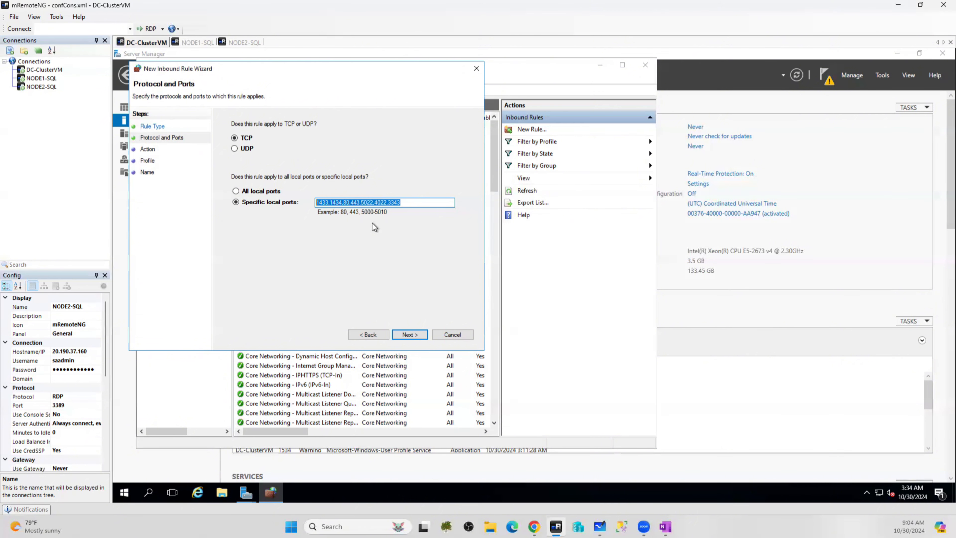
# Keep Allow the connection and all profiles, name the rule SQL_Ports, and create it
pyautogui.click(414, 334)
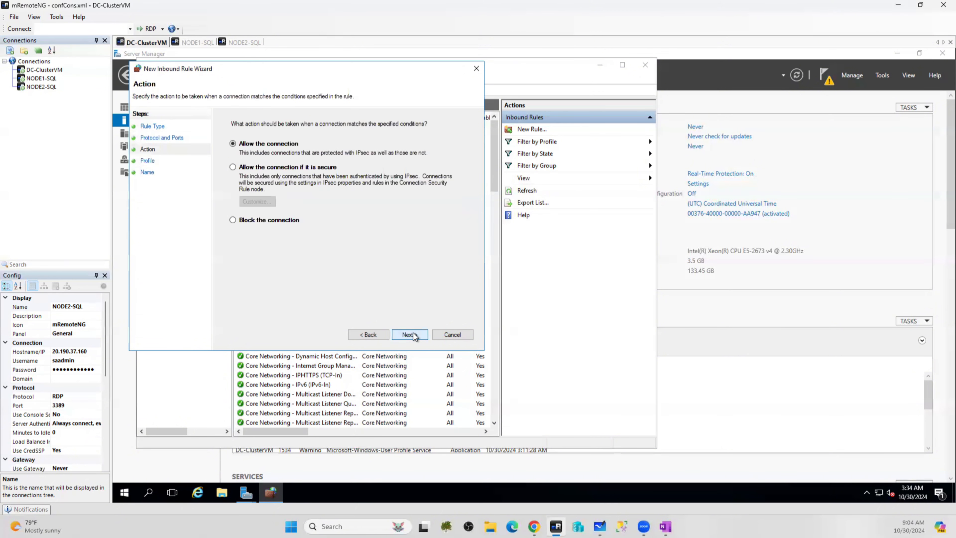
pyautogui.click(413, 334)
pyautogui.click(414, 334)
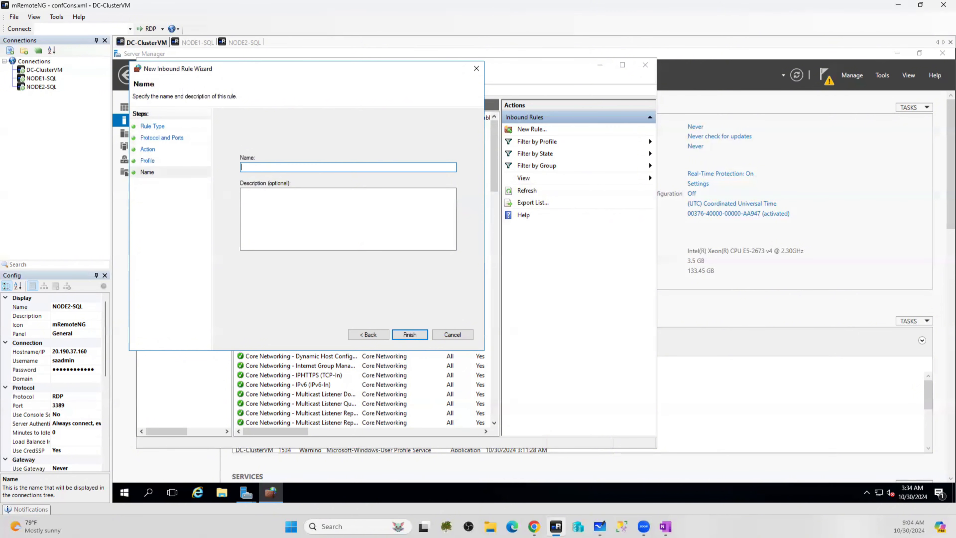
pyautogui.write('SQL_Ports')
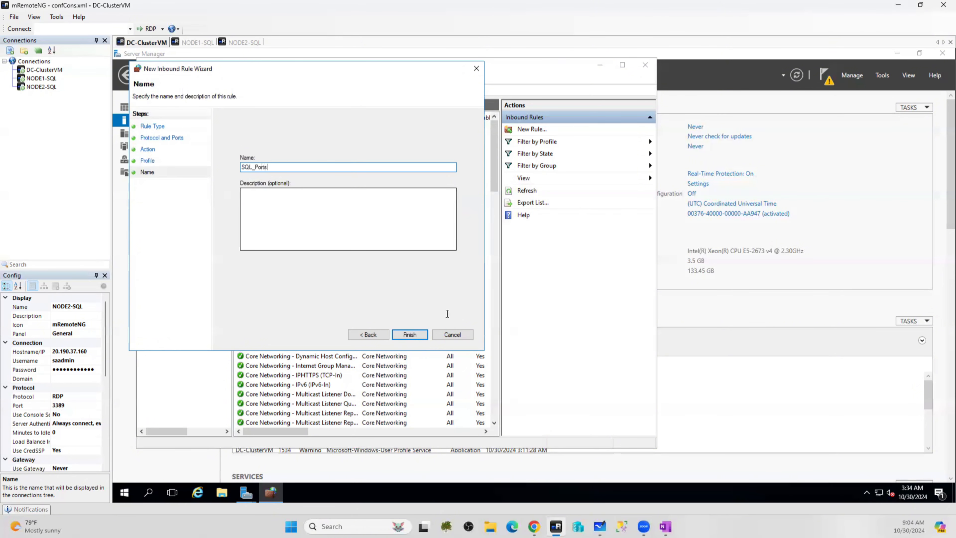
pyautogui.click(409, 336)
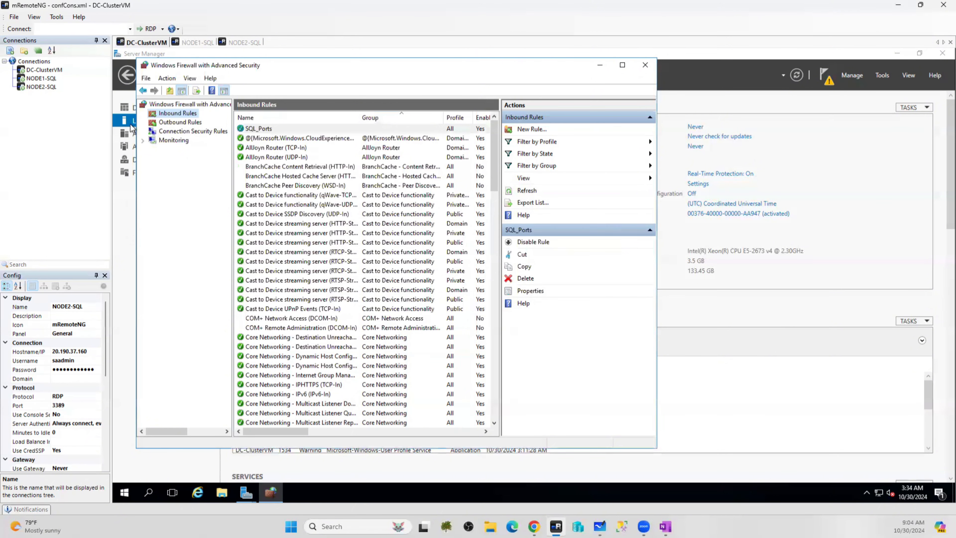
# Start a new outbound Port rule with TCP remote ports 1433,1434,80,443,5022,4022,3343 pasted in
pyautogui.click(181, 124)
pyautogui.rightClick(181, 126)
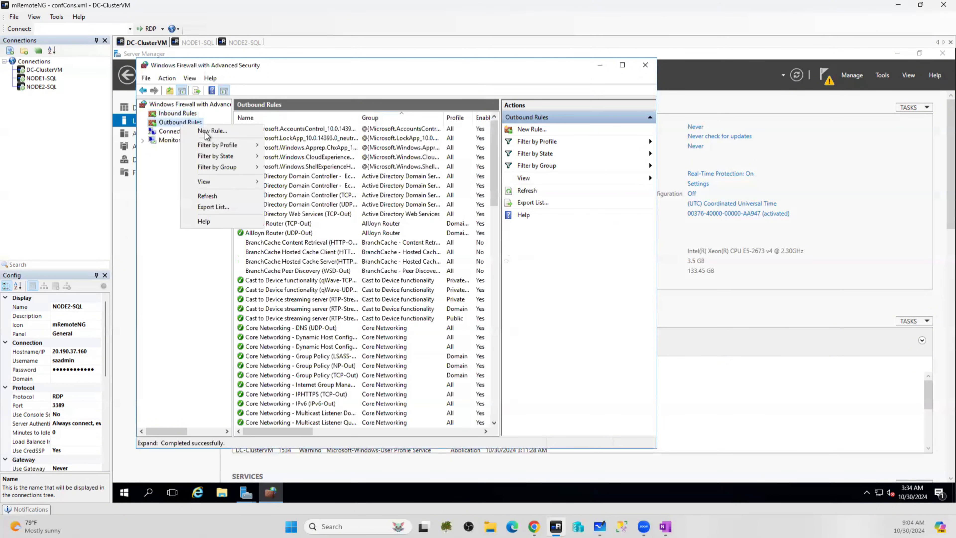
pyautogui.click(210, 131)
pyautogui.click(254, 186)
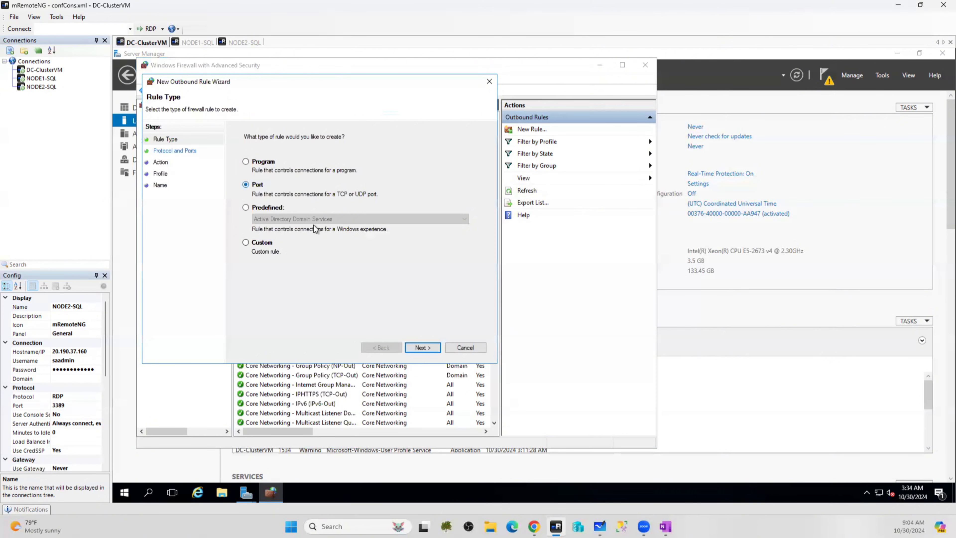
pyautogui.click(420, 347)
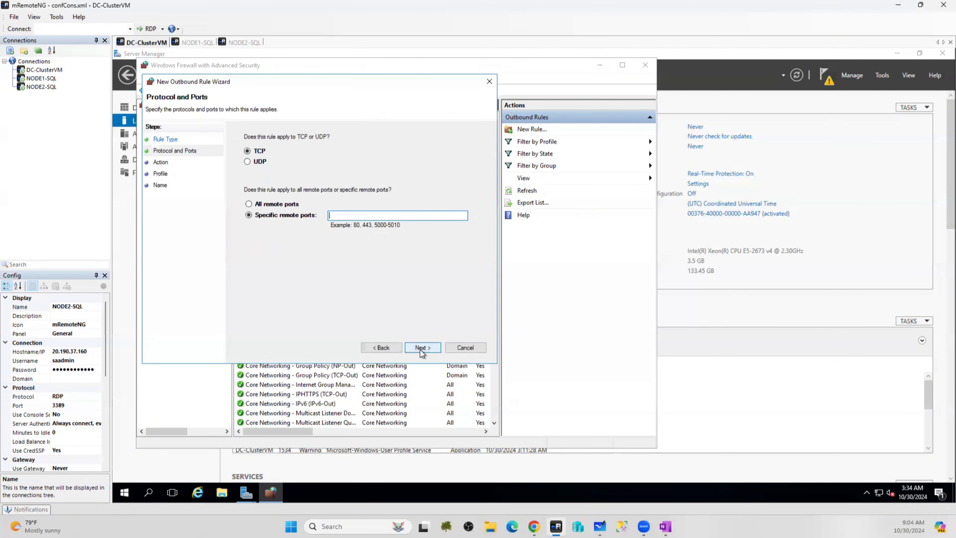
pyautogui.click(359, 216)
pyautogui.hotkey('ctrl', 'v')
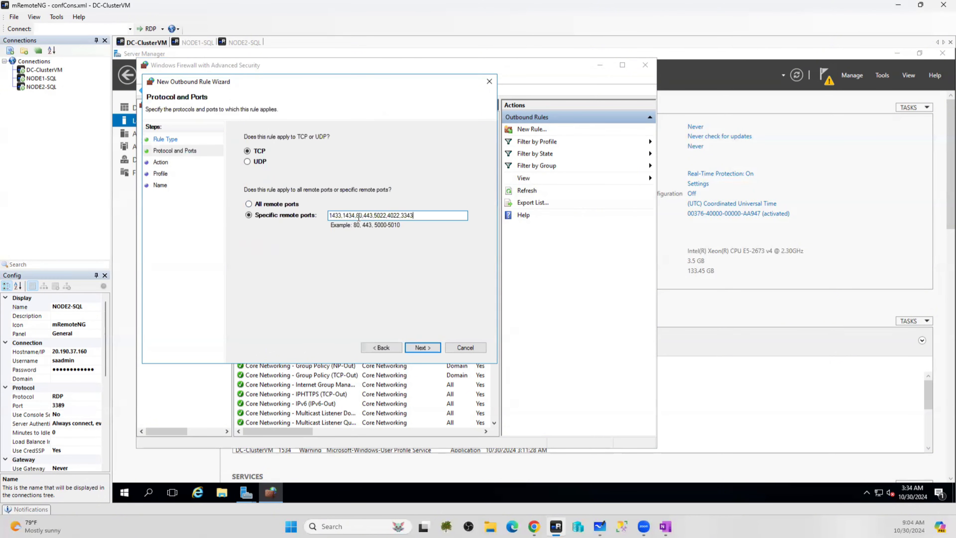
# Allow the connection on all profiles and finish the outbound rule as SQL_Ports
pyautogui.click(422, 347)
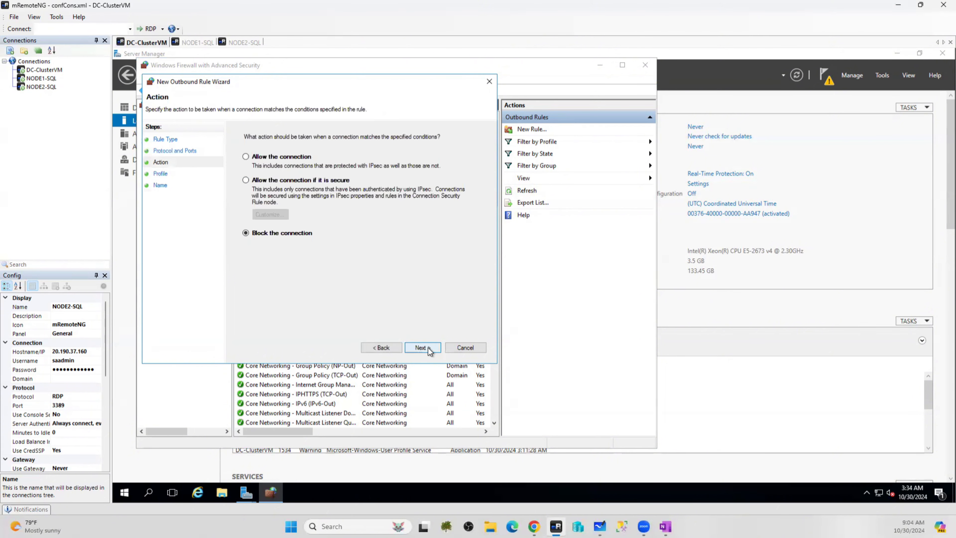
pyautogui.click(285, 158)
pyautogui.click(427, 351)
pyautogui.click(427, 348)
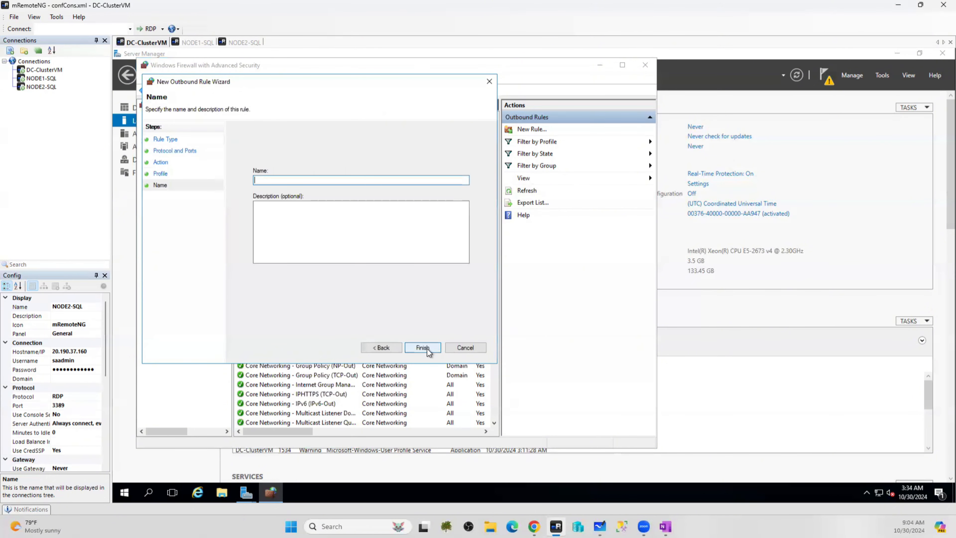
pyautogui.write('SQL_Ports')
pyautogui.click(422, 348)
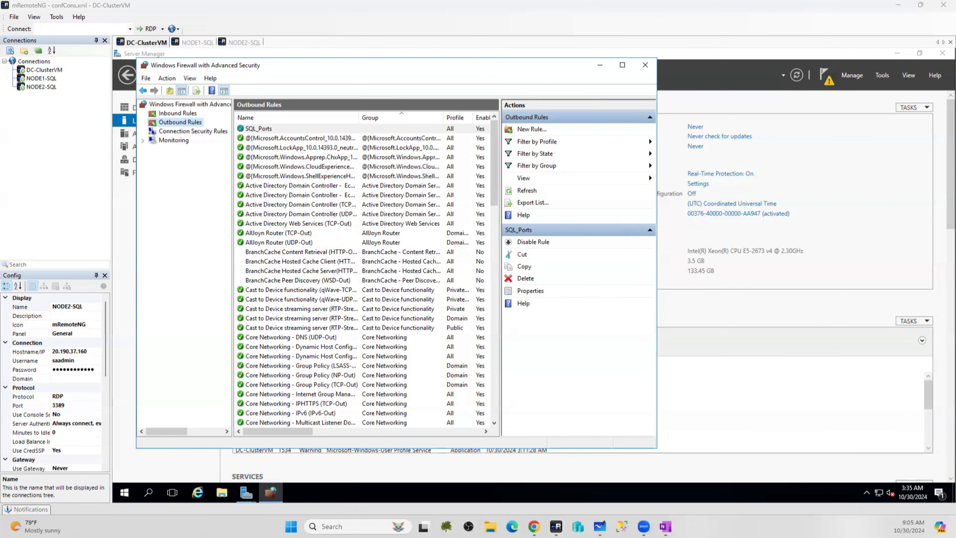
# Create inbound port rule 'allports' covering all TCP local ports, allowing connections on every profile
pyautogui.click(190, 115)
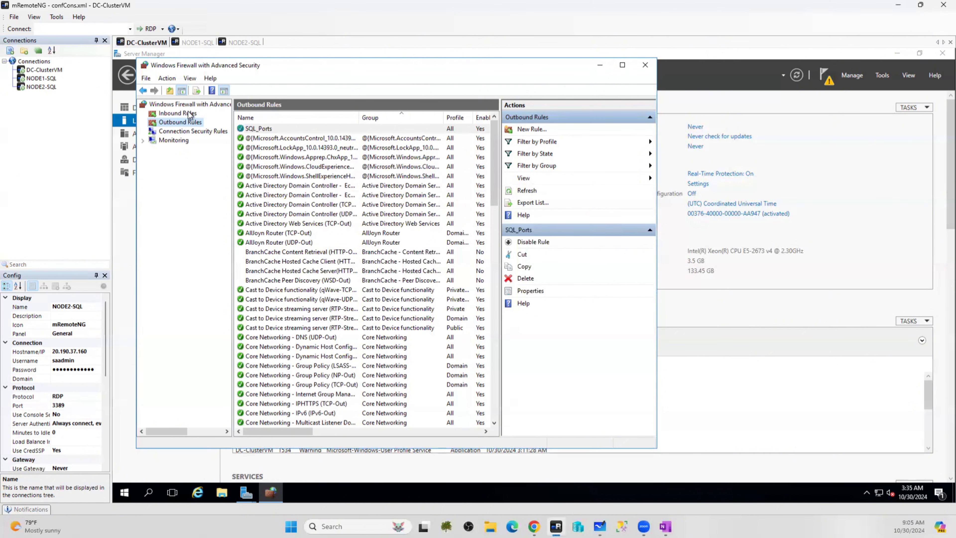
pyautogui.rightClick(189, 114)
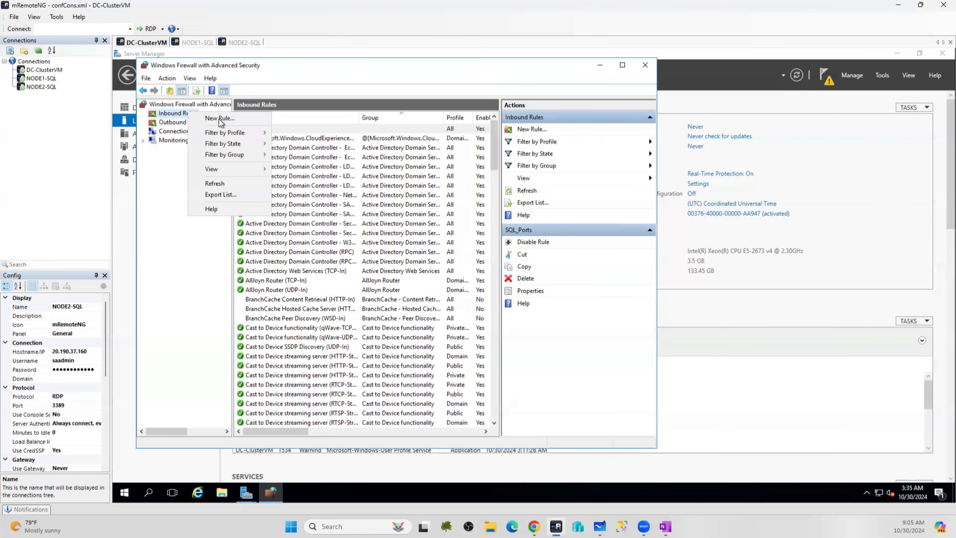
pyautogui.click(220, 120)
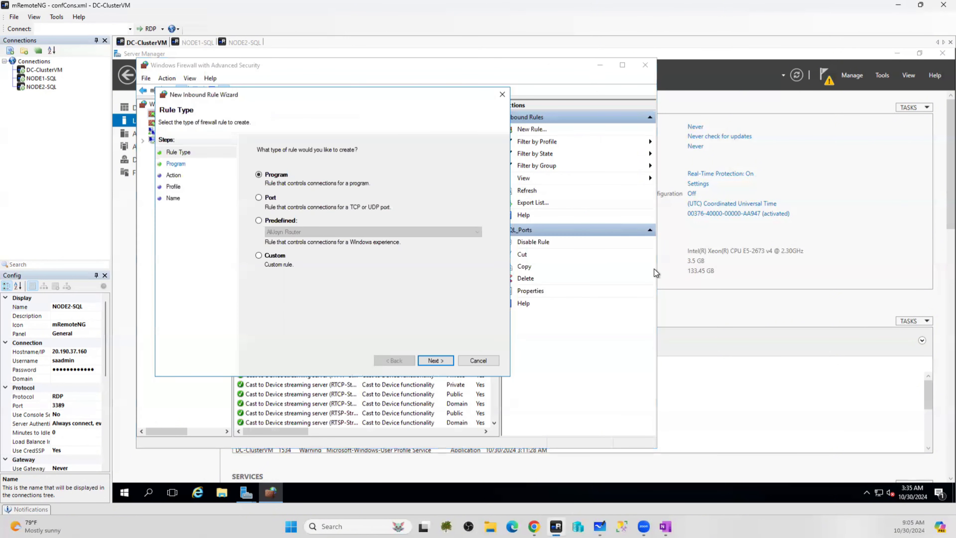
pyautogui.click(259, 197)
pyautogui.click(437, 361)
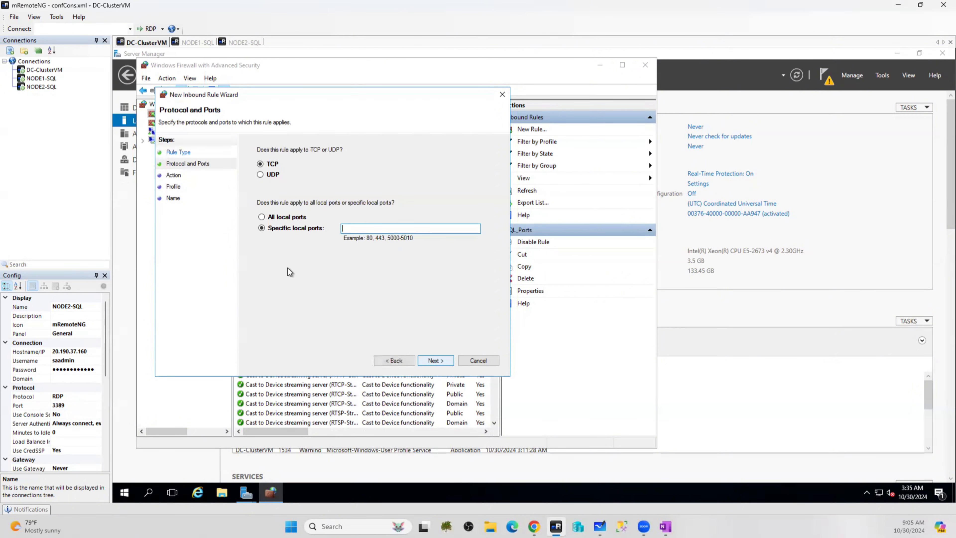
pyautogui.click(437, 361)
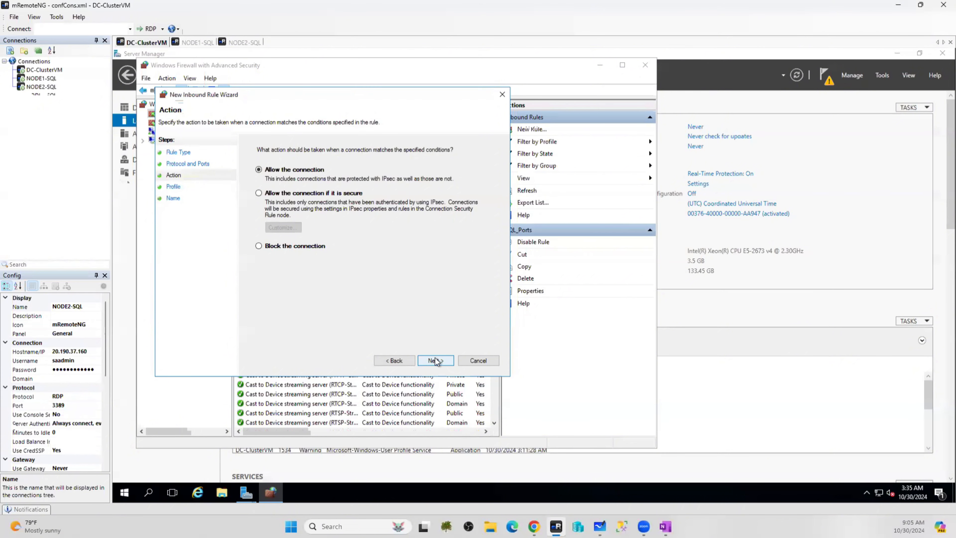
pyautogui.click(436, 360)
pyautogui.click(435, 360)
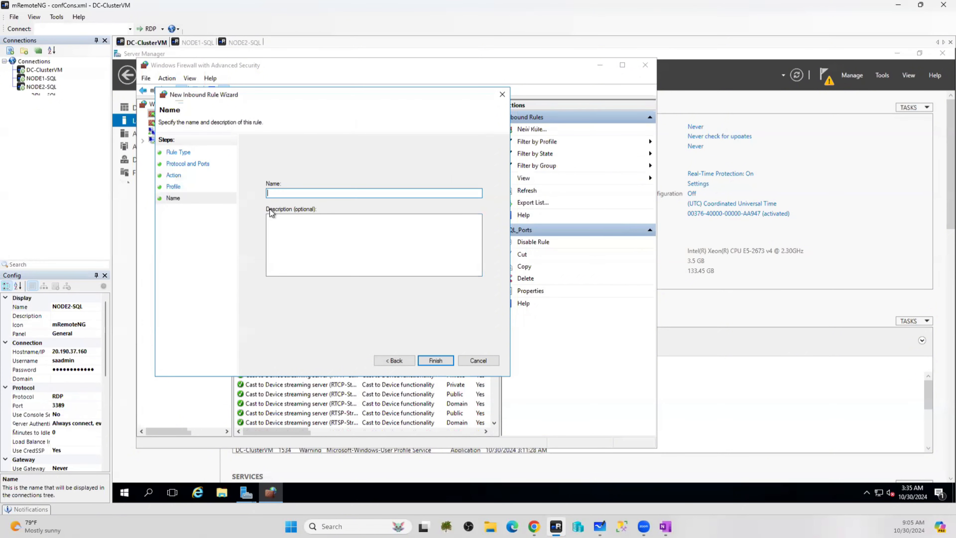
pyautogui.write('allports')
pyautogui.click(435, 361)
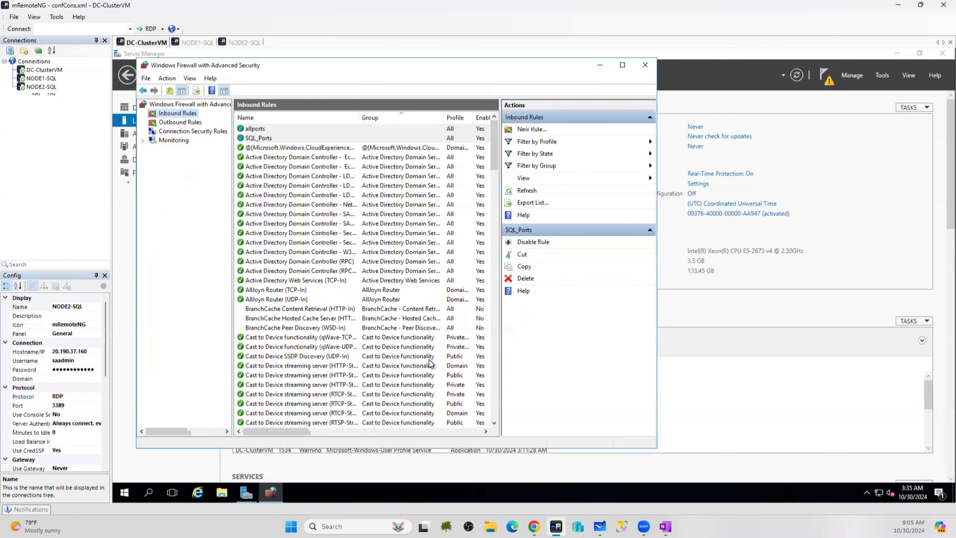
# Start a new outbound Port rule applying to all TCP remote ports
pyautogui.click(171, 124)
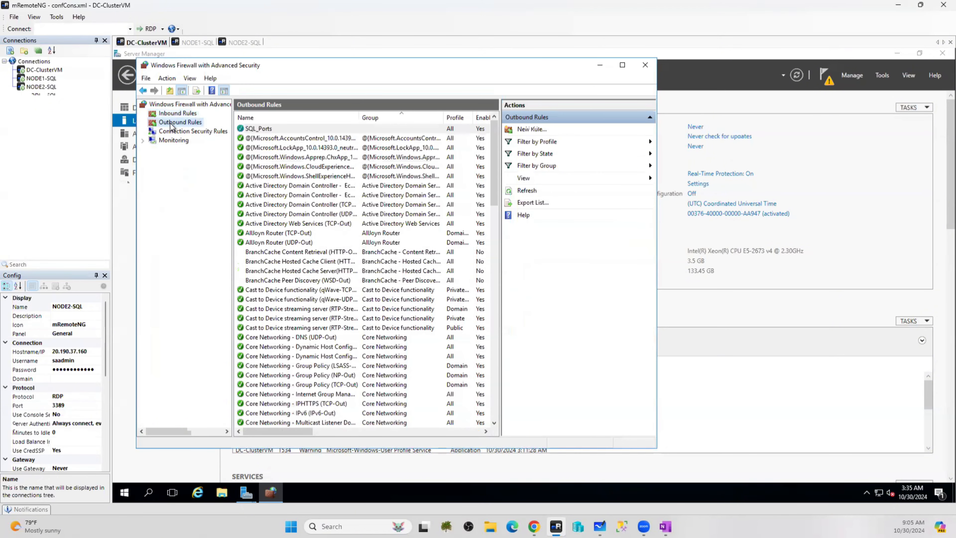
pyautogui.rightClick(170, 123)
pyautogui.click(225, 133)
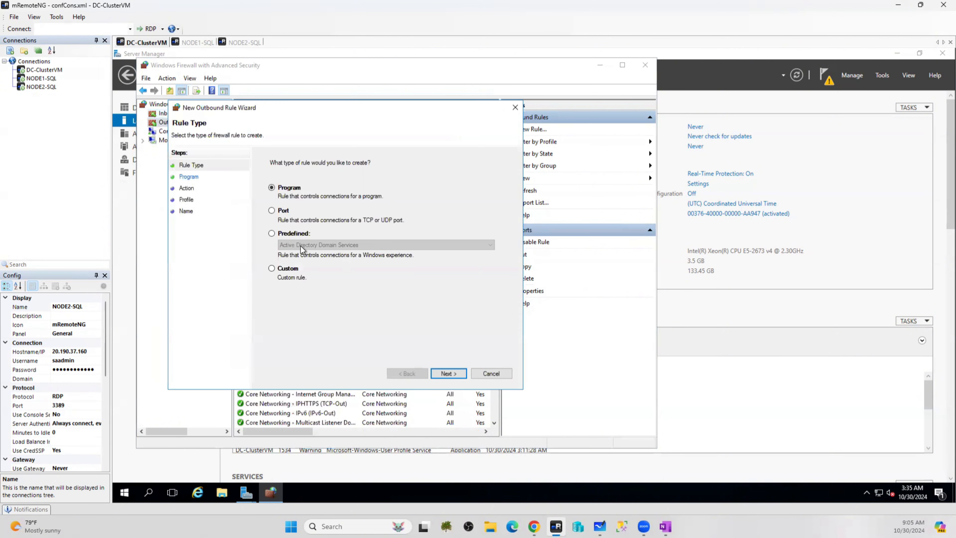
pyautogui.click(272, 210)
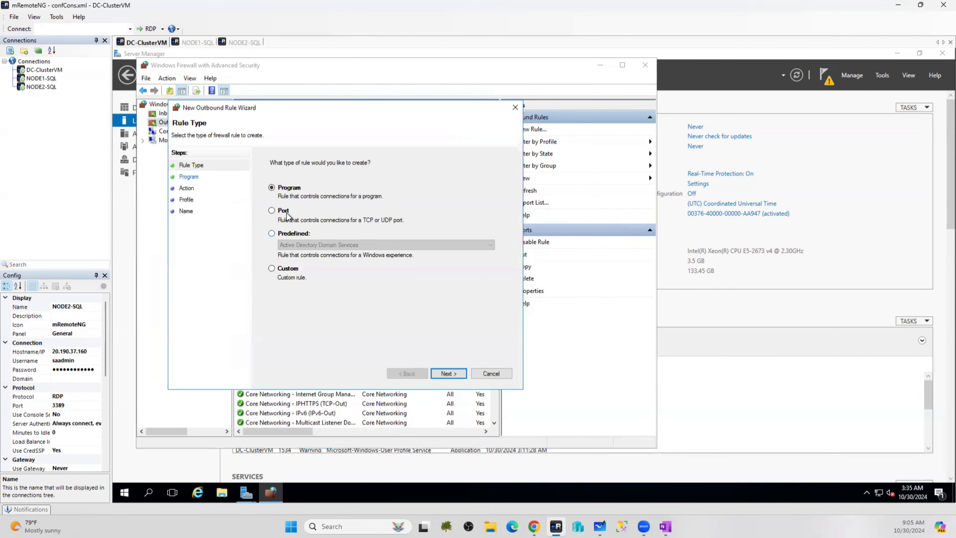
pyautogui.click(445, 374)
pyautogui.click(288, 230)
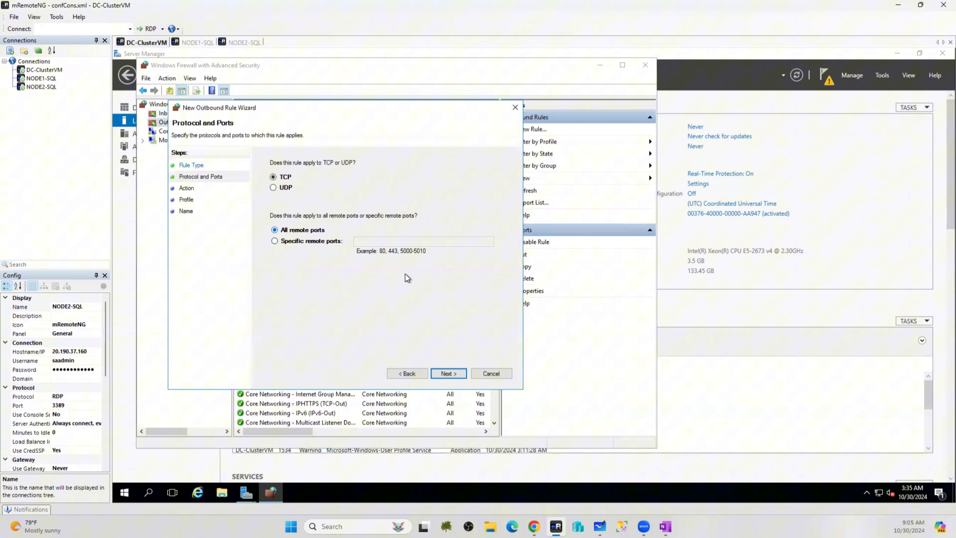
# Allow the connection on all three profiles and finish the outbound rule as allports
pyautogui.click(450, 374)
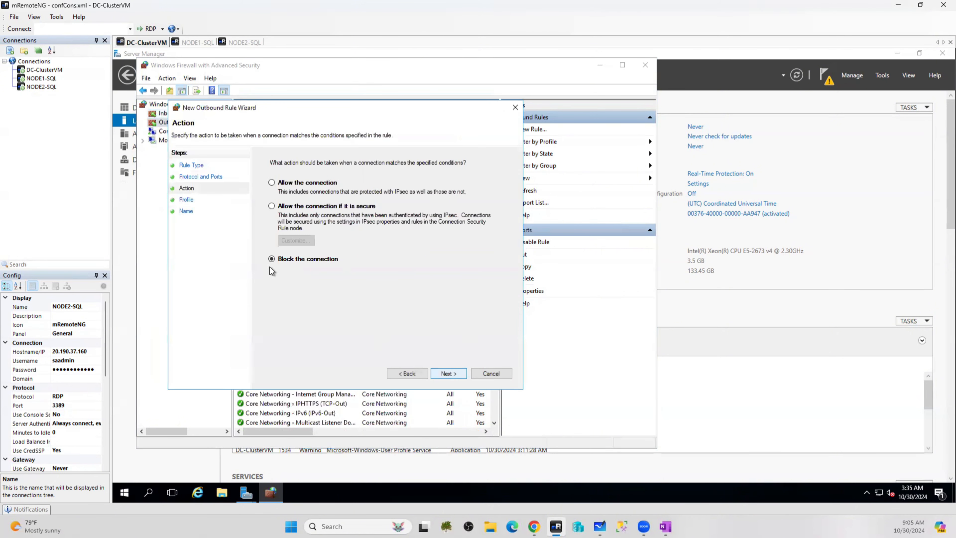
pyautogui.click(295, 188)
pyautogui.click(441, 376)
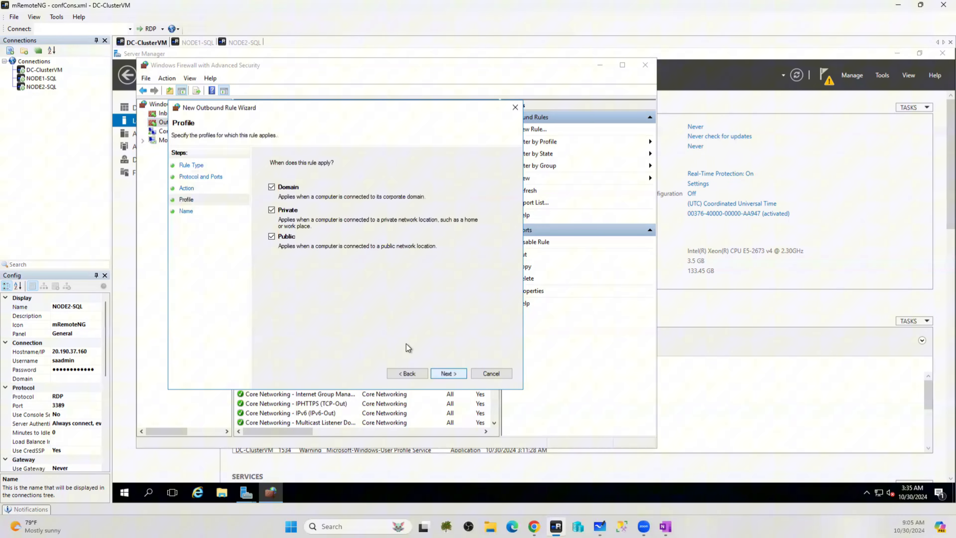
pyautogui.click(448, 375)
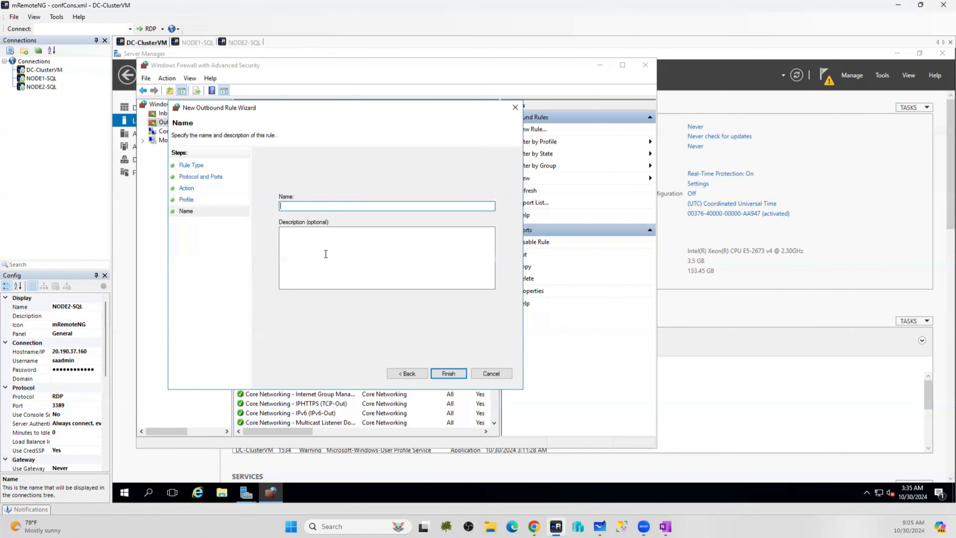
pyautogui.write('allports')
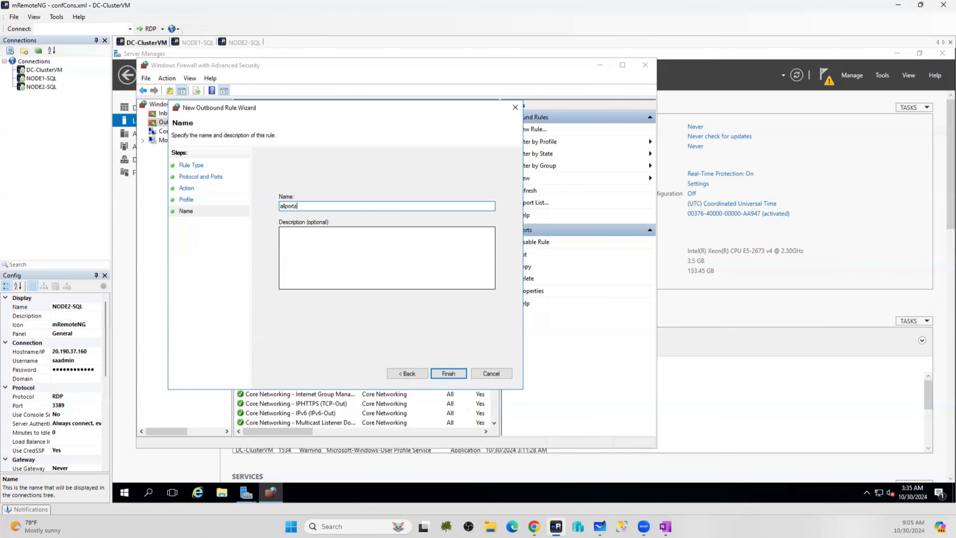
pyautogui.click(455, 376)
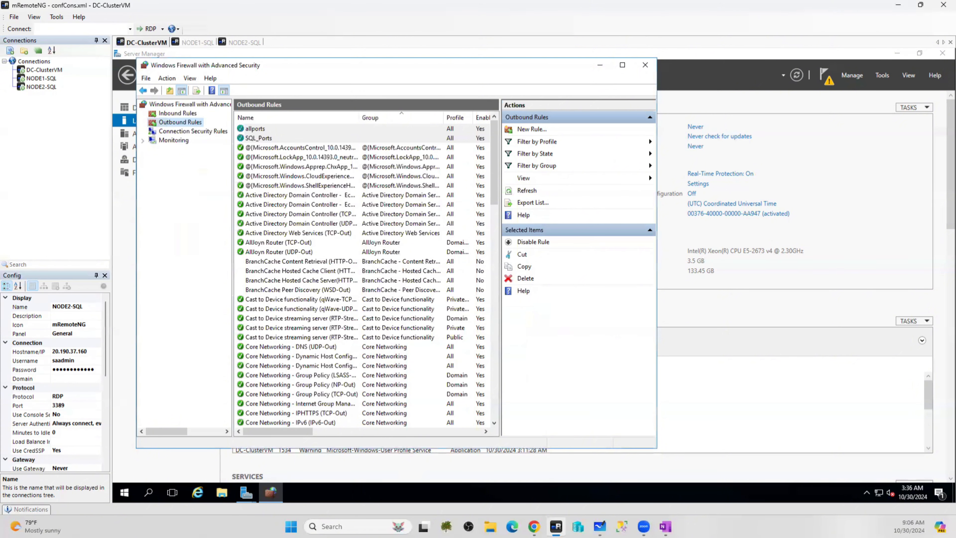
pyautogui.click(643, 526)
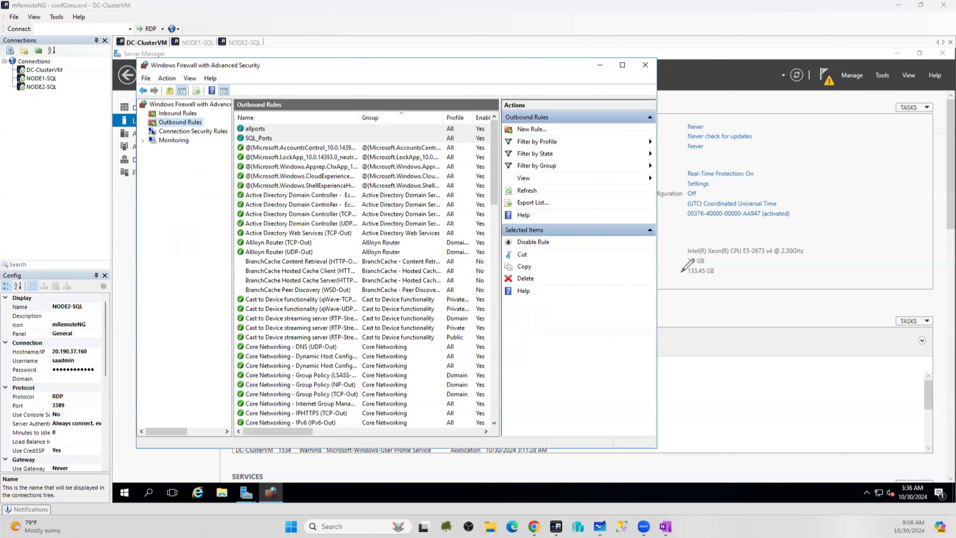
pyautogui.moveTo(682, 218)
pyautogui.mouseDown()
pyautogui.moveTo(809, 294)
pyautogui.moveTo(683, 236)
pyautogui.moveTo(776, 222)
pyautogui.mouseUp()
pyautogui.moveTo(749, 142)
pyautogui.mouseDown()
pyautogui.moveTo(877, 38)
pyautogui.moveTo(921, 209)
pyautogui.moveTo(779, 194)
pyautogui.moveTo(753, 124)
pyautogui.mouseUp()
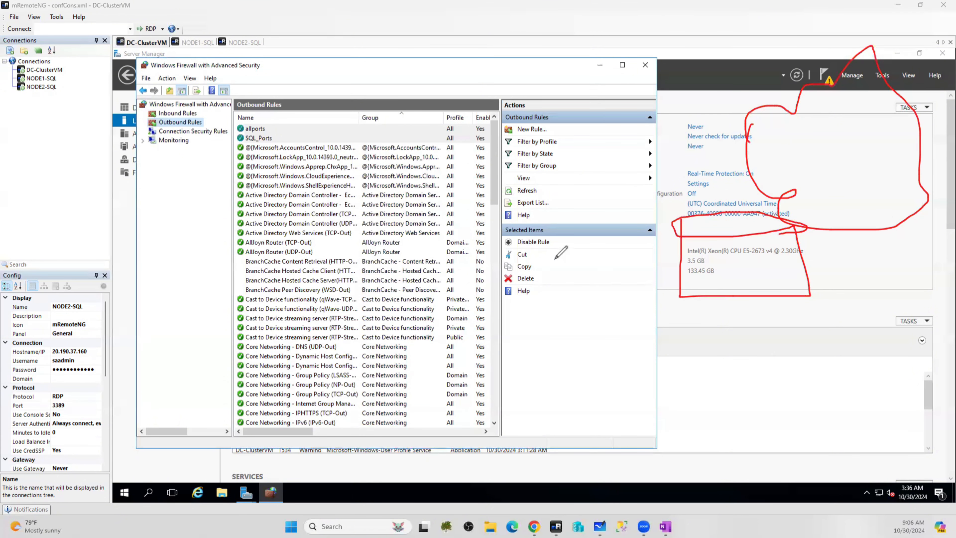
pyautogui.moveTo(868, 199); pyautogui.dragTo(877, 230)
pyautogui.moveTo(882, 180); pyautogui.dragTo(888, 226)
pyautogui.moveTo(895, 200); pyautogui.dragTo(916, 205)
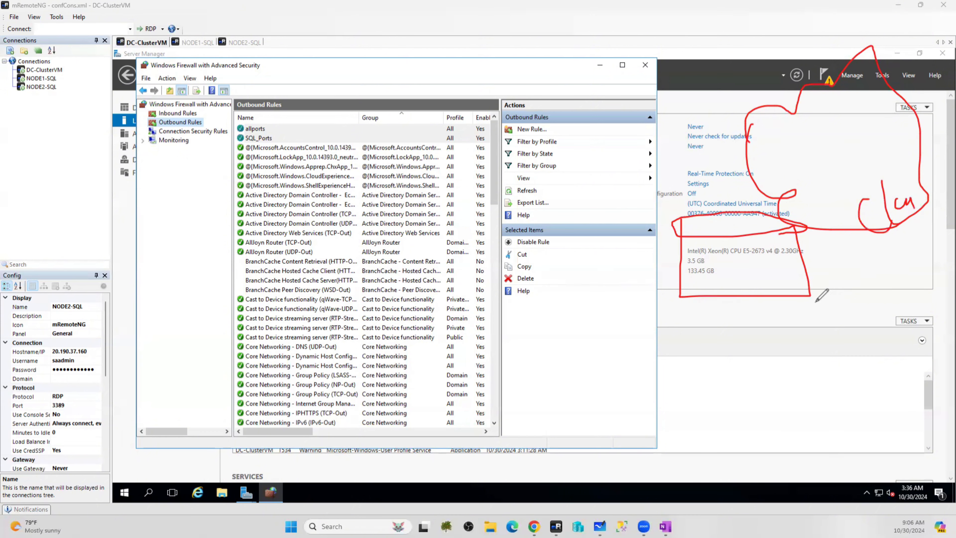
pyautogui.moveTo(732, 318); pyautogui.dragTo(750, 337)
pyautogui.moveTo(756, 326)
pyautogui.mouseDown()
pyautogui.moveTo(774, 309)
pyautogui.moveTo(786, 339)
pyautogui.mouseUp()
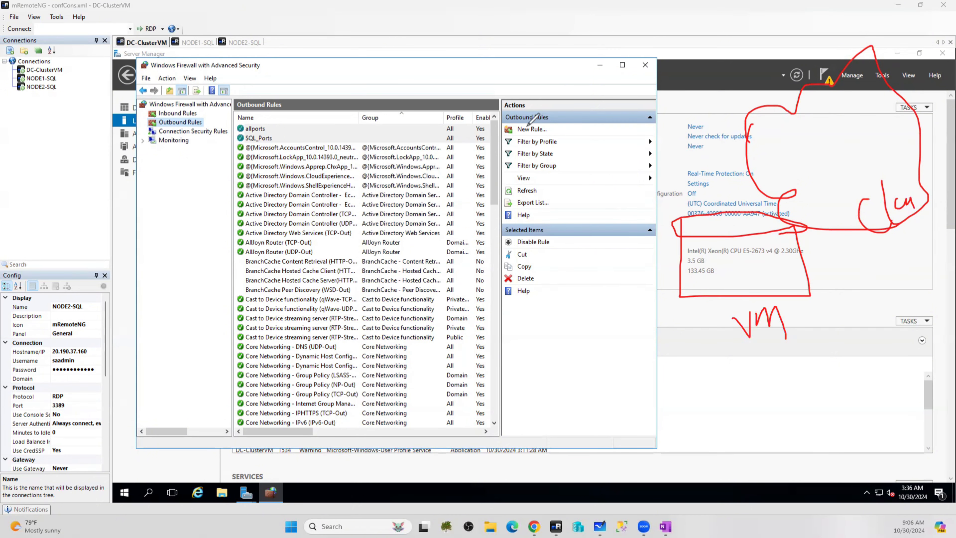
pyautogui.moveTo(257, 174)
pyautogui.mouseDown()
pyautogui.moveTo(296, 213)
pyautogui.moveTo(287, 166)
pyautogui.moveTo(246, 172)
pyautogui.moveTo(295, 175)
pyautogui.moveTo(283, 191)
pyautogui.moveTo(601, 138)
pyautogui.mouseUp()
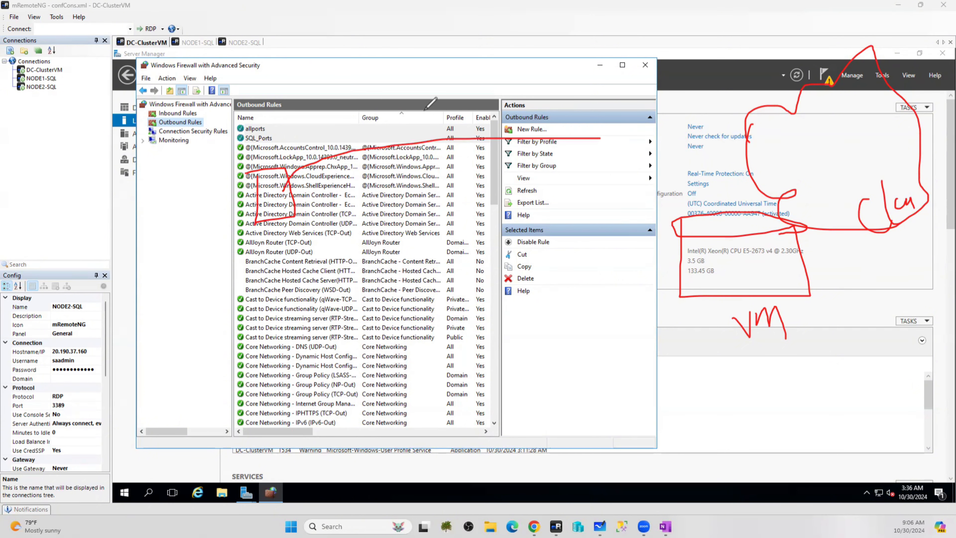
pyautogui.moveTo(754, 184)
pyautogui.mouseDown()
pyautogui.moveTo(437, 256)
pyautogui.moveTo(420, 248)
pyautogui.mouseUp()
pyautogui.moveTo(509, 40); pyautogui.dragTo(514, 312)
pyautogui.moveTo(514, 356)
pyautogui.mouseDown()
pyautogui.moveTo(548, 364)
pyautogui.moveTo(544, 45)
pyautogui.moveTo(496, 39)
pyautogui.mouseUp()
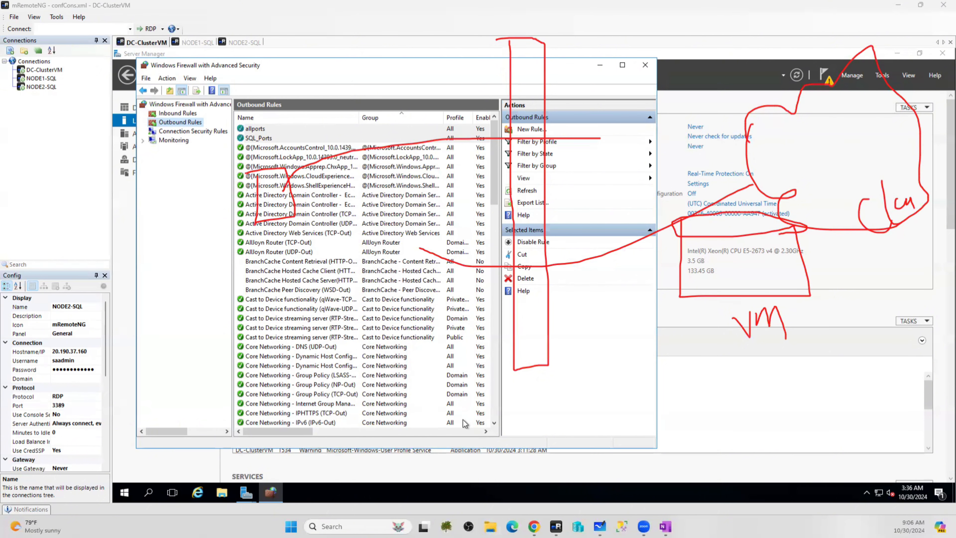
pyautogui.click(490, 526)
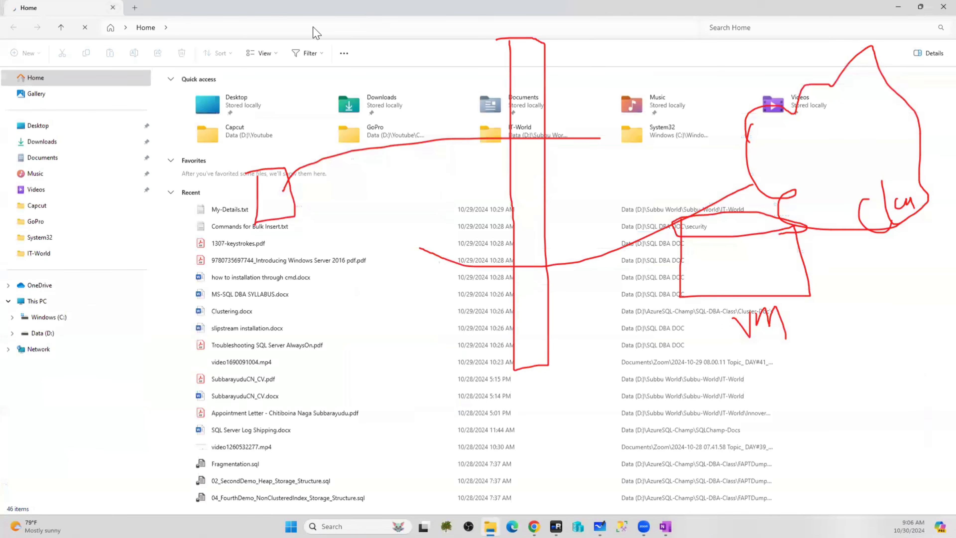
# Hide File Explorer and return to DC-ClusterVM's firewall console showing the allports and SQL_Ports outbound rules
pyautogui.click(943, 7)
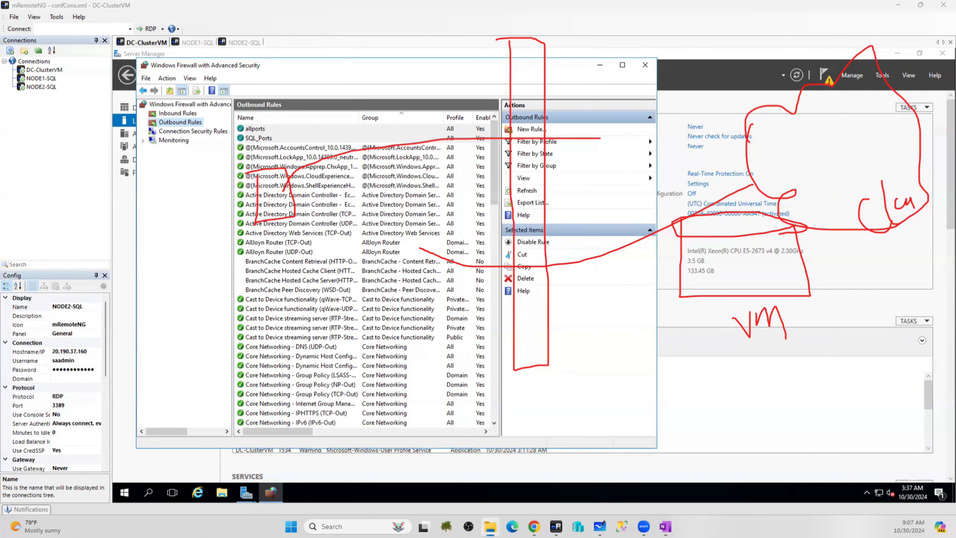
pyautogui.click(550, 269)
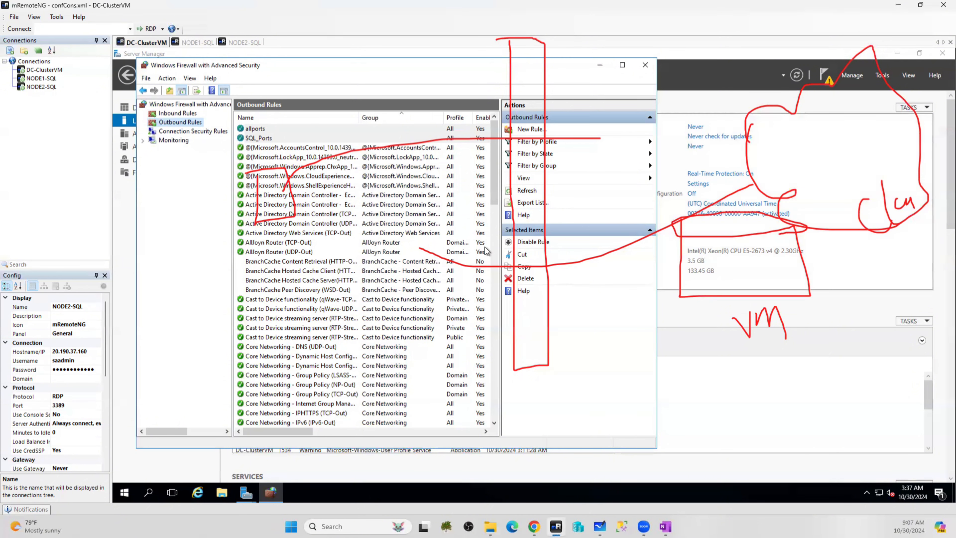
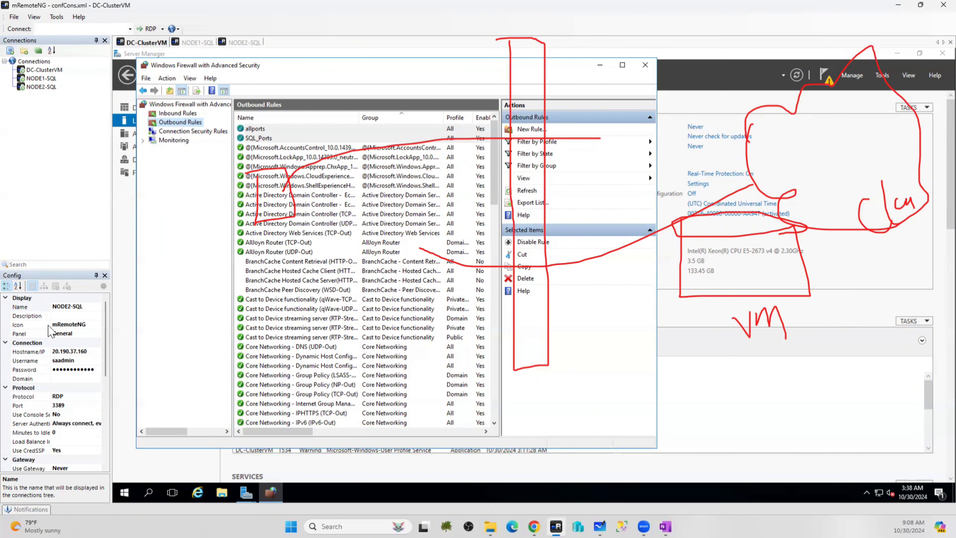
# Look over the firewall console's options, then close Windows Firewall with Advanced Security
pyautogui.click(646, 78)
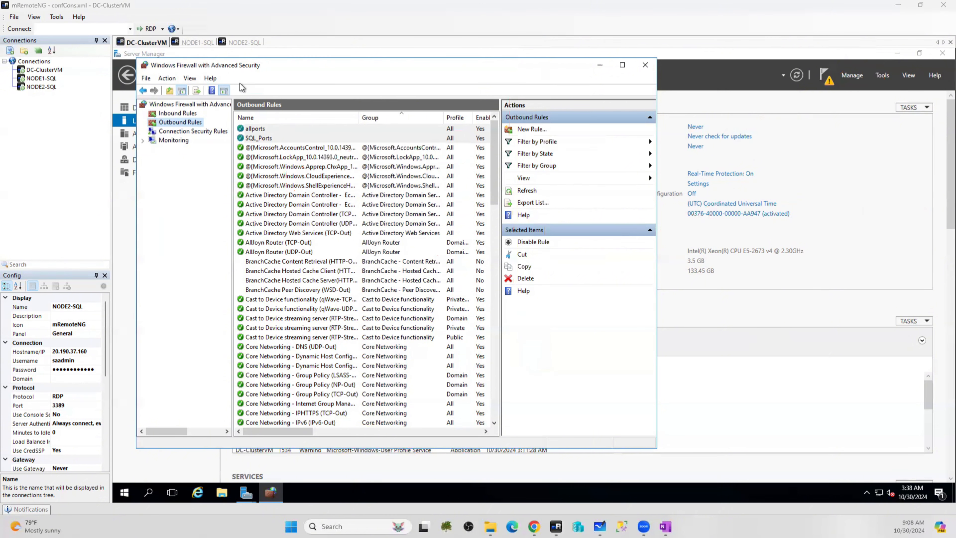
pyautogui.click(190, 78)
pyautogui.click(190, 78)
pyautogui.click(167, 78)
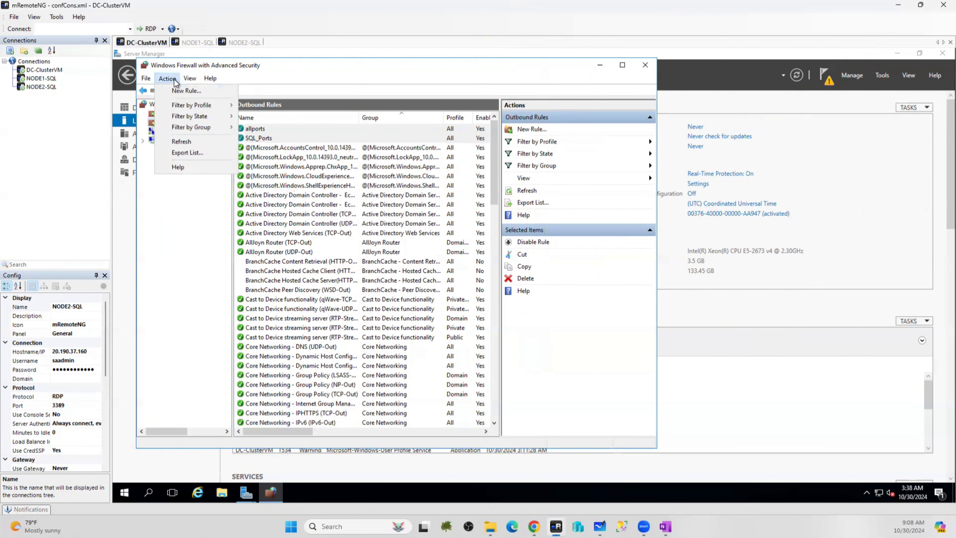
pyautogui.click(646, 64)
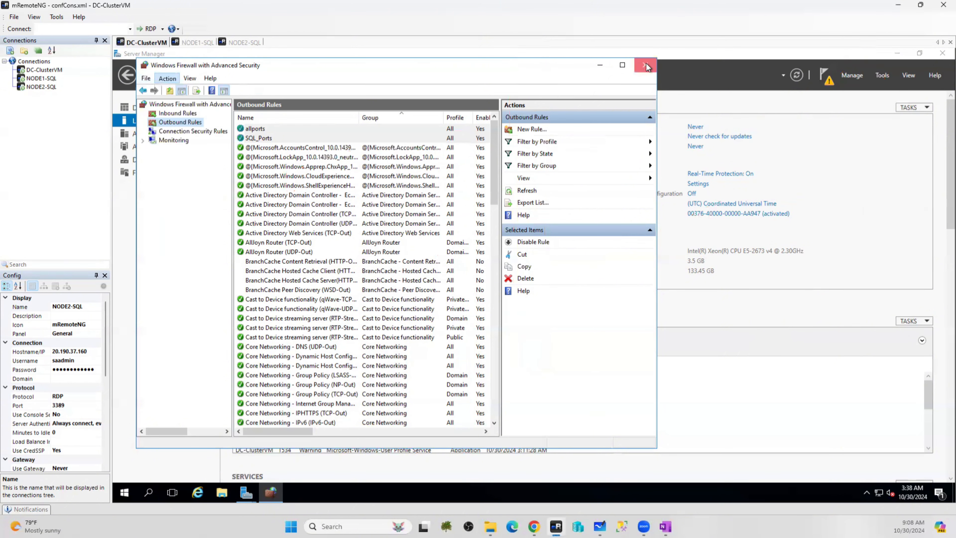
# Turn Windows Firewall off for private and public networks, then close the Windows Firewall window
pyautogui.click(149, 493)
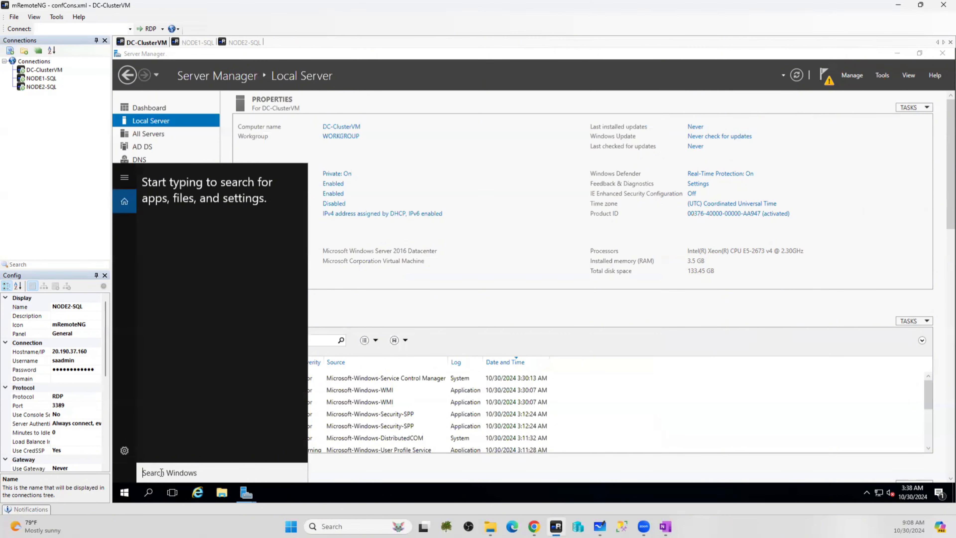
pyautogui.write('fire')
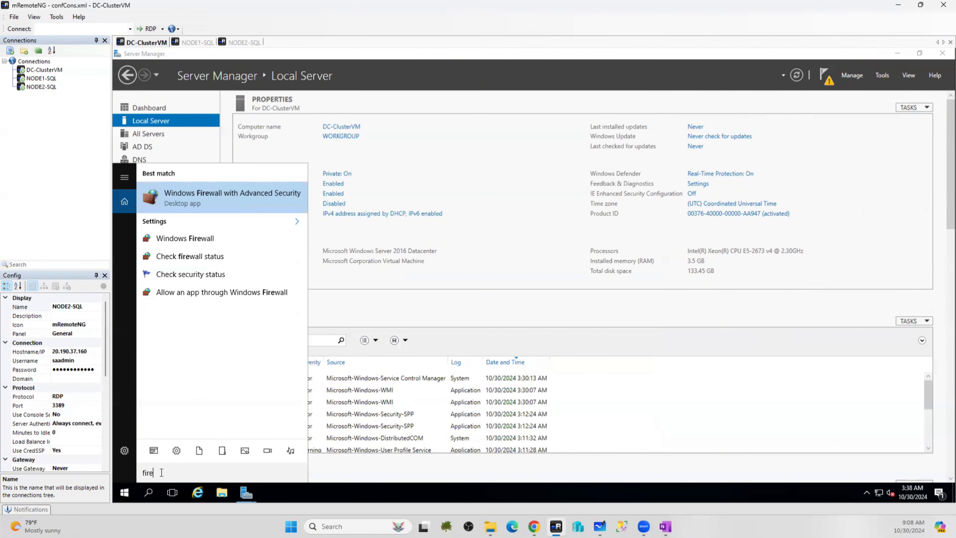
pyautogui.click(200, 239)
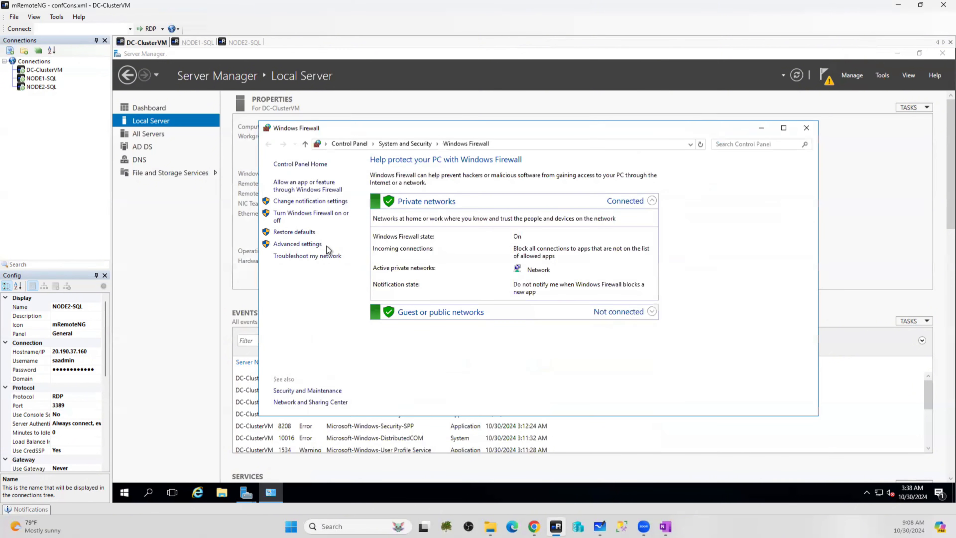
pyautogui.click(313, 218)
pyautogui.click(447, 237)
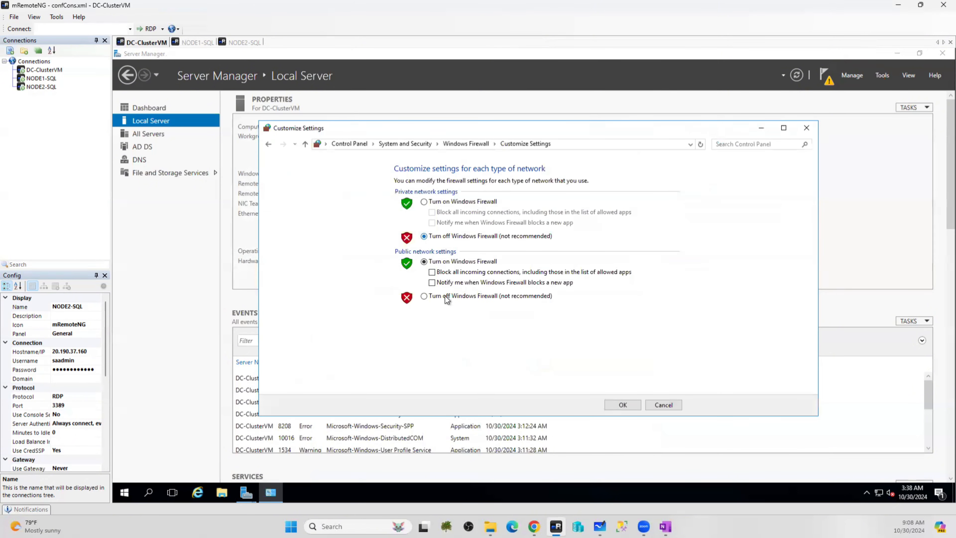
pyautogui.click(437, 301)
pyautogui.click(622, 405)
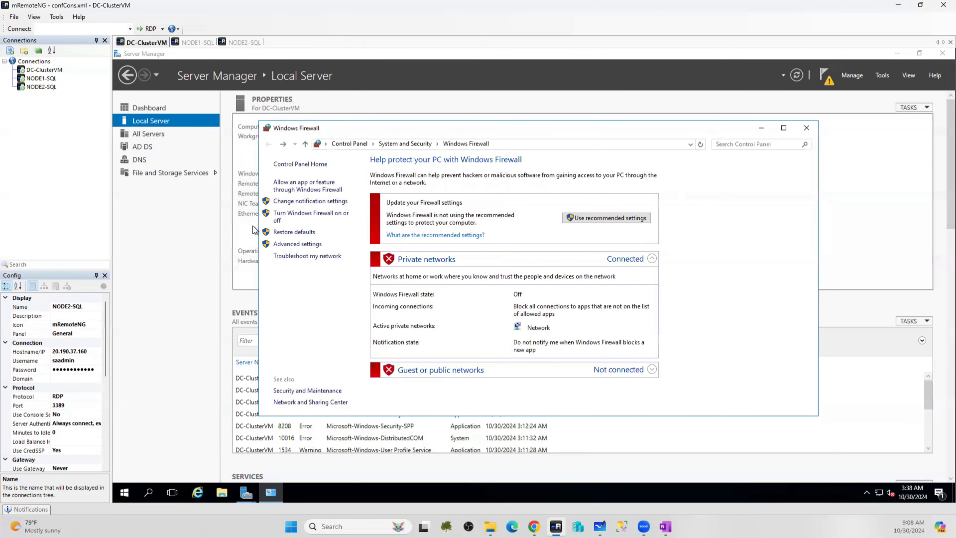
pyautogui.click(807, 127)
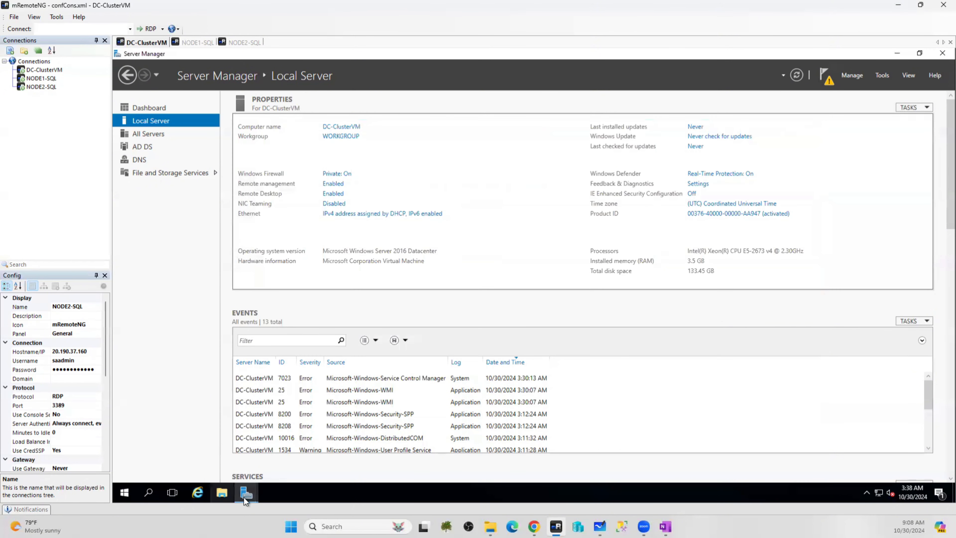
# Close the completed Add Roles wizard and choose 'Promote this server to a domain controller' from notifications
pyautogui.moveTo(244, 498)
pyautogui.click(320, 444)
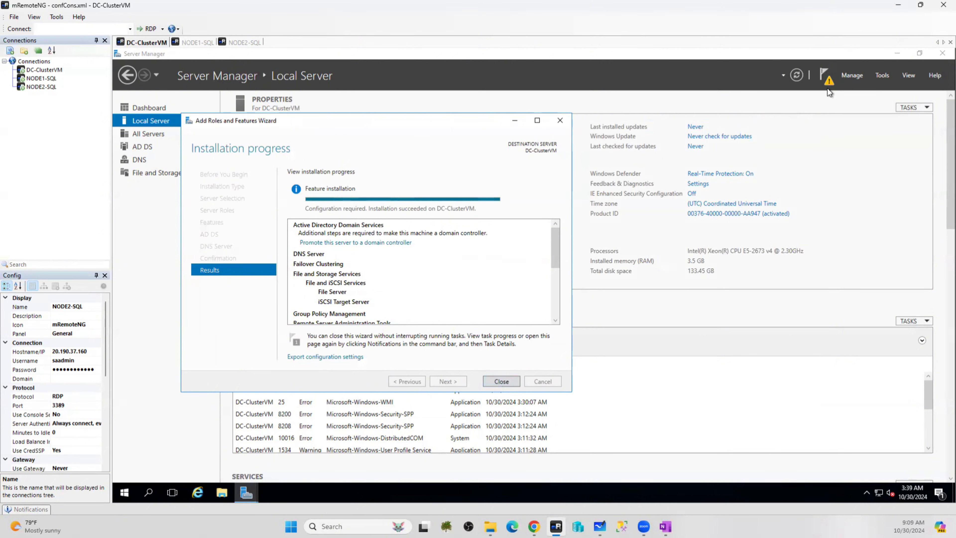
pyautogui.click(502, 381)
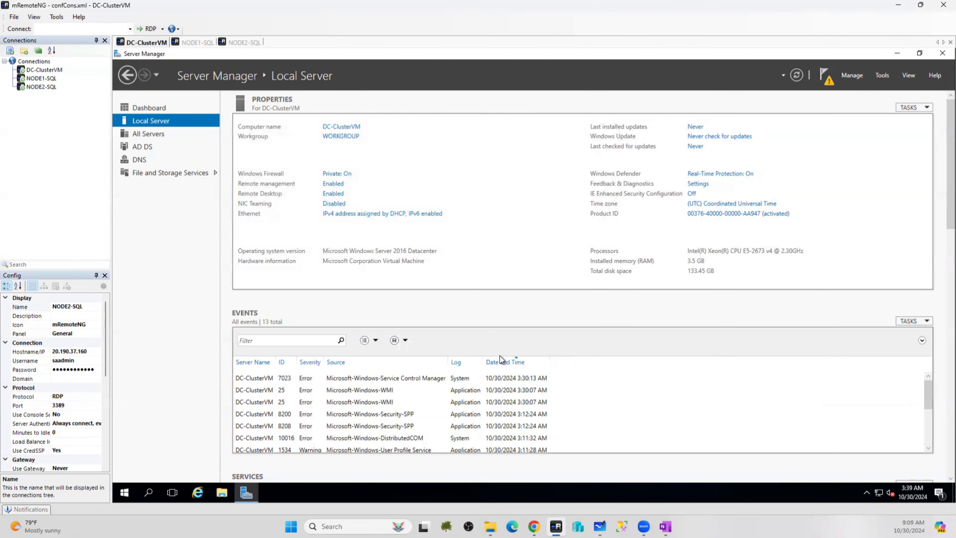
pyautogui.click(826, 79)
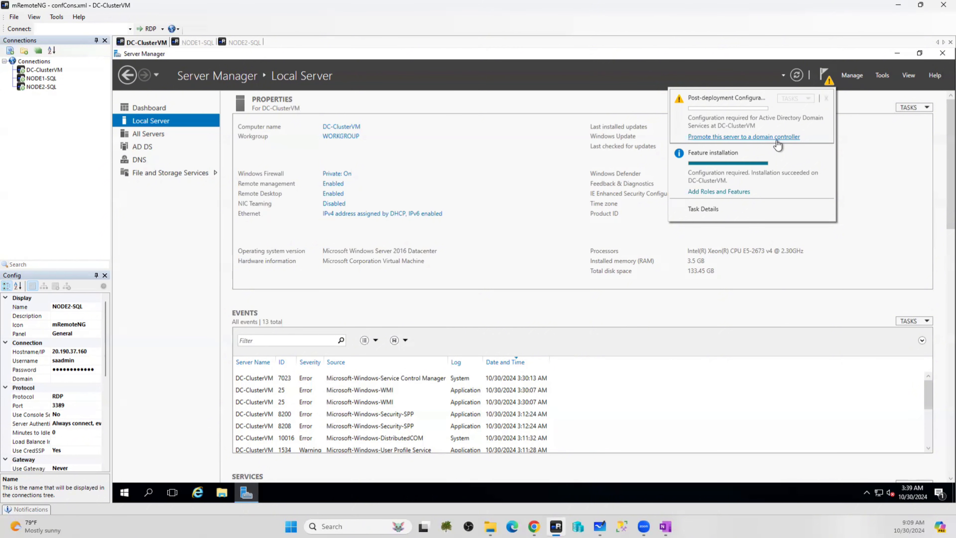
pyautogui.click(760, 137)
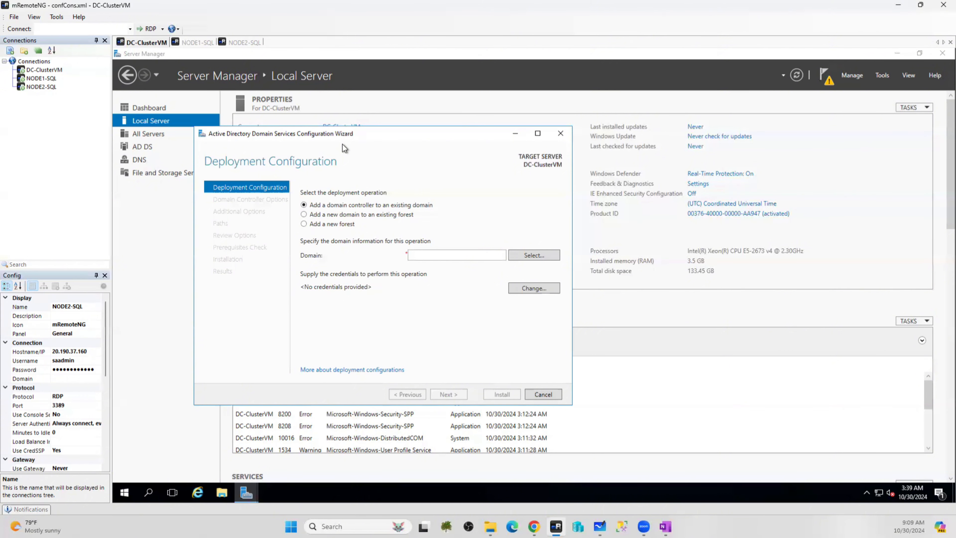
# Choose 'Add a new forest' as the deployment operation, then drag across areas of the wizard page
pyautogui.click(329, 225)
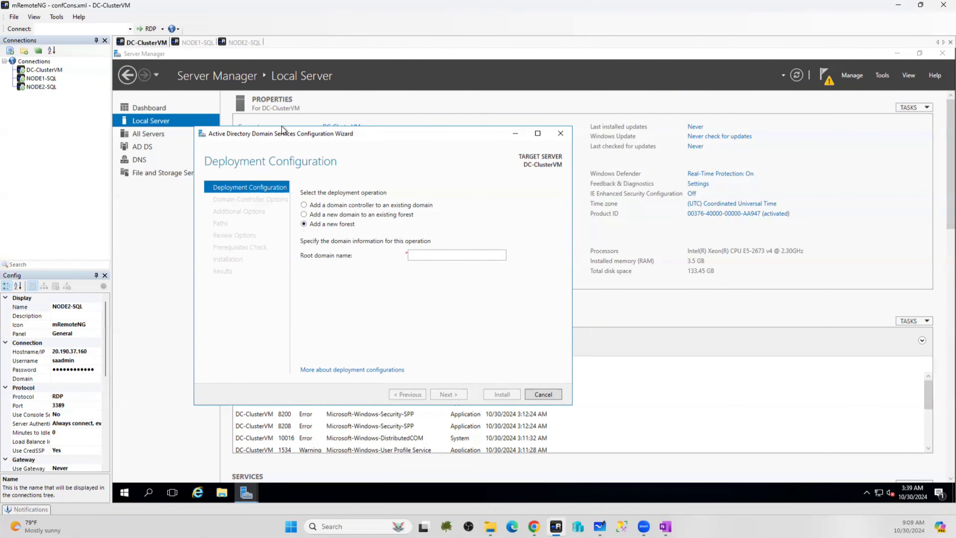
pyautogui.click(946, 169)
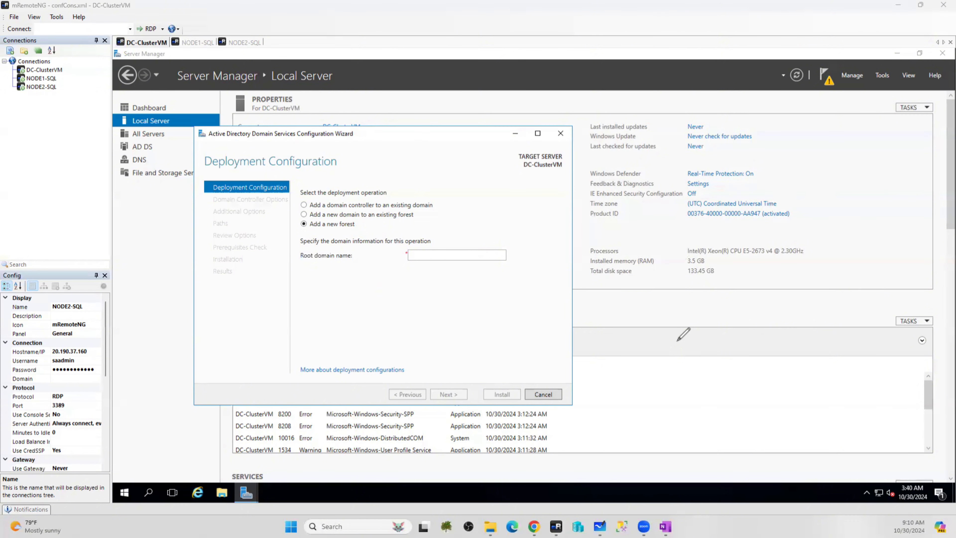
pyautogui.moveTo(677, 325)
pyautogui.mouseDown()
pyautogui.moveTo(689, 300)
pyautogui.moveTo(707, 312)
pyautogui.mouseUp()
pyautogui.moveTo(699, 305); pyautogui.dragTo(713, 296)
pyautogui.moveTo(696, 334)
pyautogui.mouseDown()
pyautogui.moveTo(677, 351)
pyautogui.moveTo(715, 340)
pyautogui.mouseUp()
pyautogui.moveTo(702, 335); pyautogui.dragTo(715, 334)
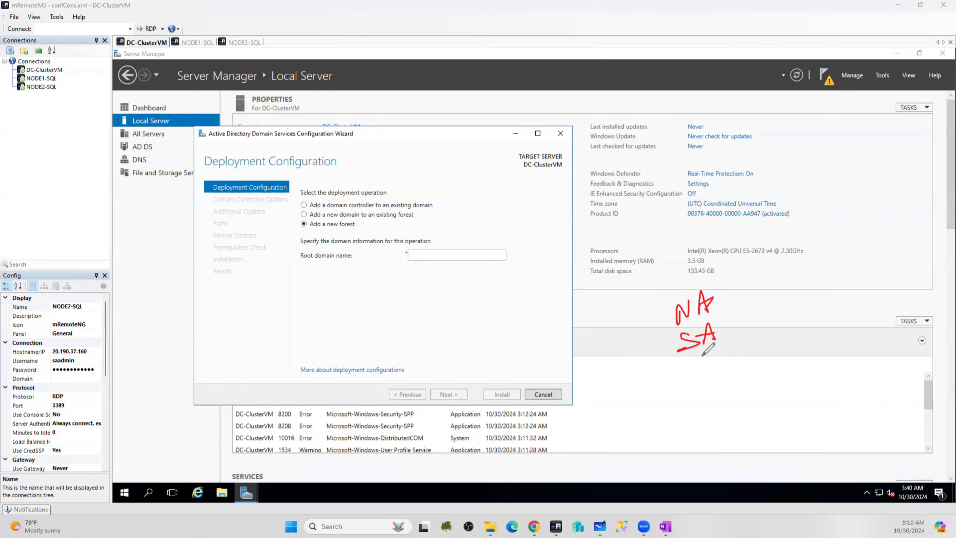
pyautogui.moveTo(693, 399); pyautogui.dragTo(705, 398)
pyautogui.moveTo(683, 391); pyautogui.dragTo(715, 382)
pyautogui.moveTo(717, 397)
pyautogui.mouseDown()
pyautogui.moveTo(716, 372)
pyautogui.moveTo(722, 380)
pyautogui.mouseUp()
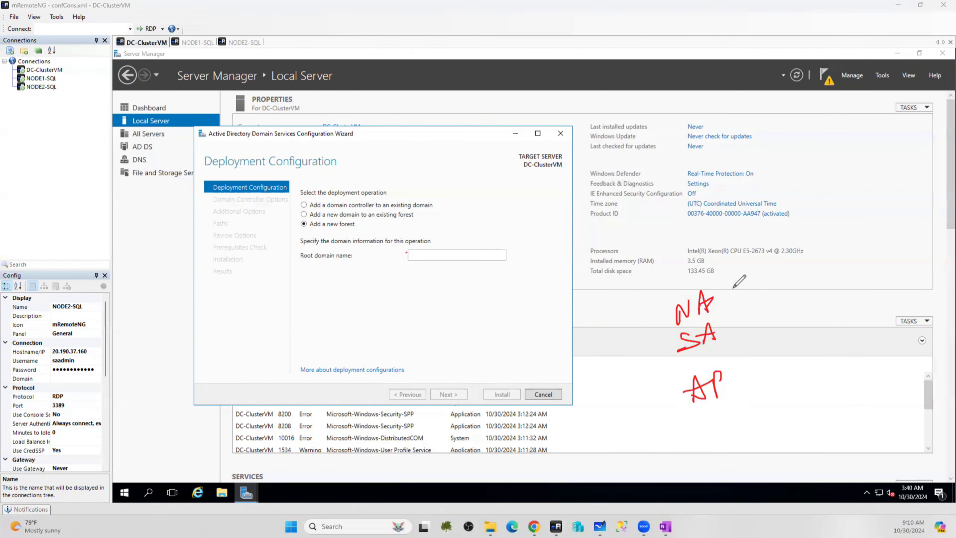
pyautogui.moveTo(726, 295); pyautogui.dragTo(746, 280)
pyautogui.moveTo(726, 269); pyautogui.dragTo(749, 300)
pyautogui.moveTo(739, 336)
pyautogui.mouseDown()
pyautogui.moveTo(751, 323)
pyautogui.moveTo(760, 331)
pyautogui.mouseUp()
pyautogui.moveTo(736, 376)
pyautogui.mouseDown()
pyautogui.moveTo(755, 366)
pyautogui.moveTo(767, 385)
pyautogui.mouseUp()
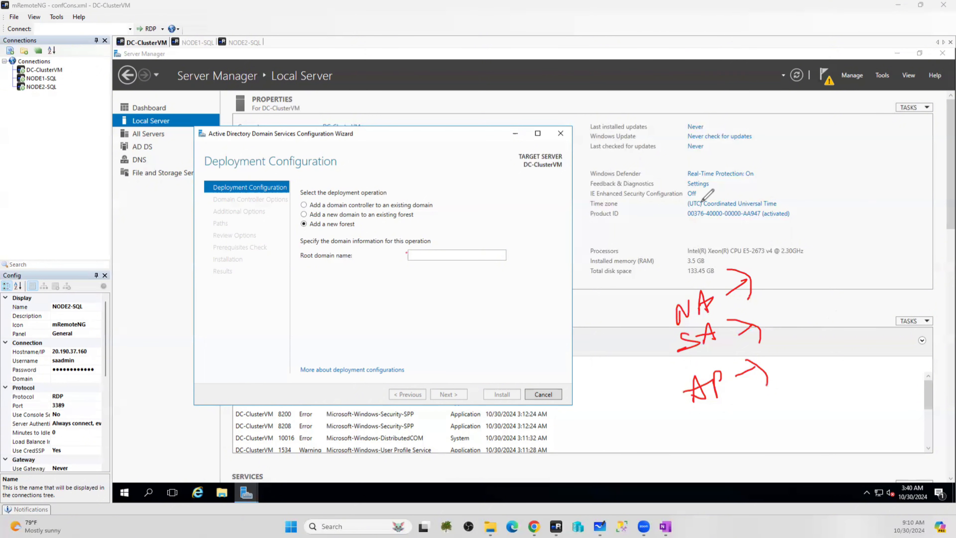
pyautogui.moveTo(900, 244)
pyautogui.mouseDown()
pyautogui.moveTo(846, 269)
pyautogui.moveTo(876, 287)
pyautogui.mouseUp()
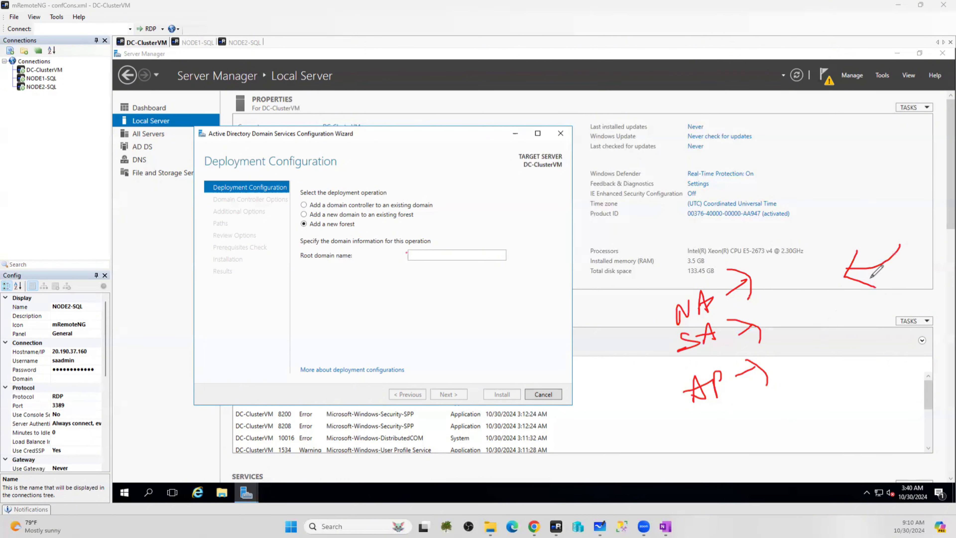
pyautogui.moveTo(707, 260)
pyautogui.mouseDown()
pyautogui.moveTo(666, 311)
pyautogui.moveTo(753, 263)
pyautogui.mouseUp()
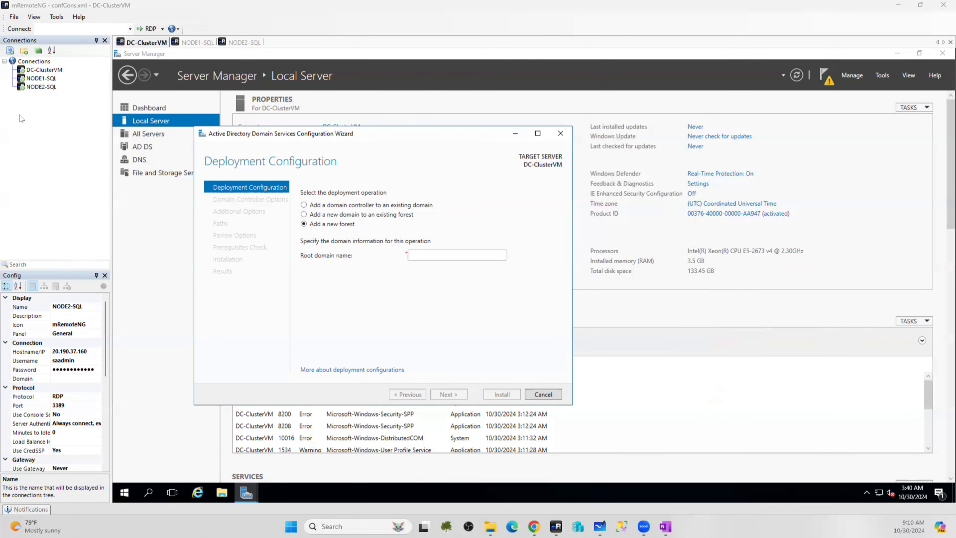
# Enter na.com as the root domain name and continue to Domain Controller Options
pyautogui.click(451, 257)
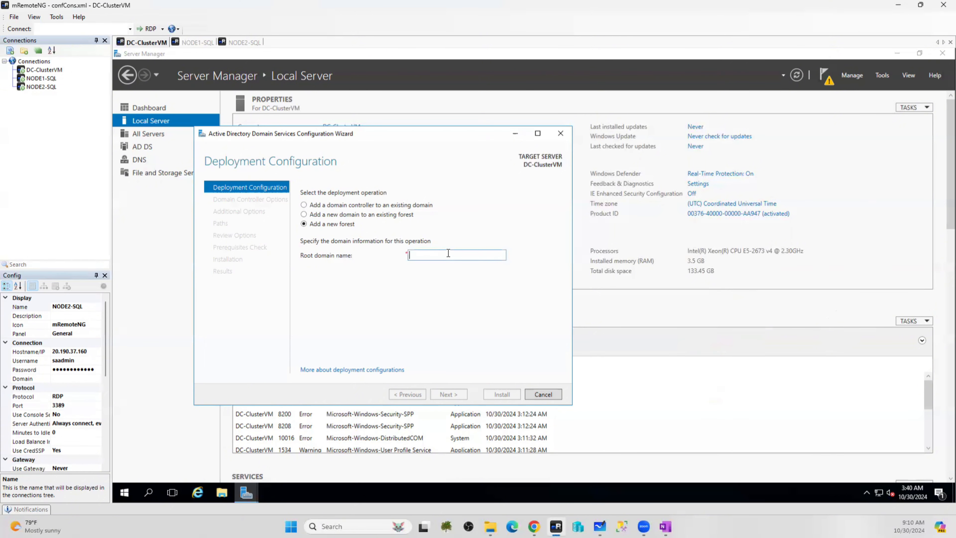
pyautogui.write('na')
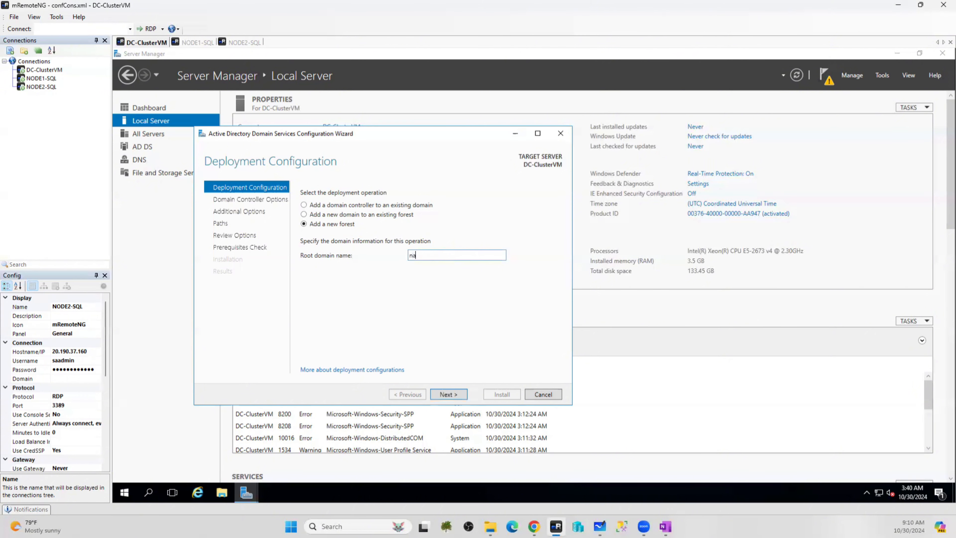
pyautogui.write('.com')
pyautogui.click(449, 394)
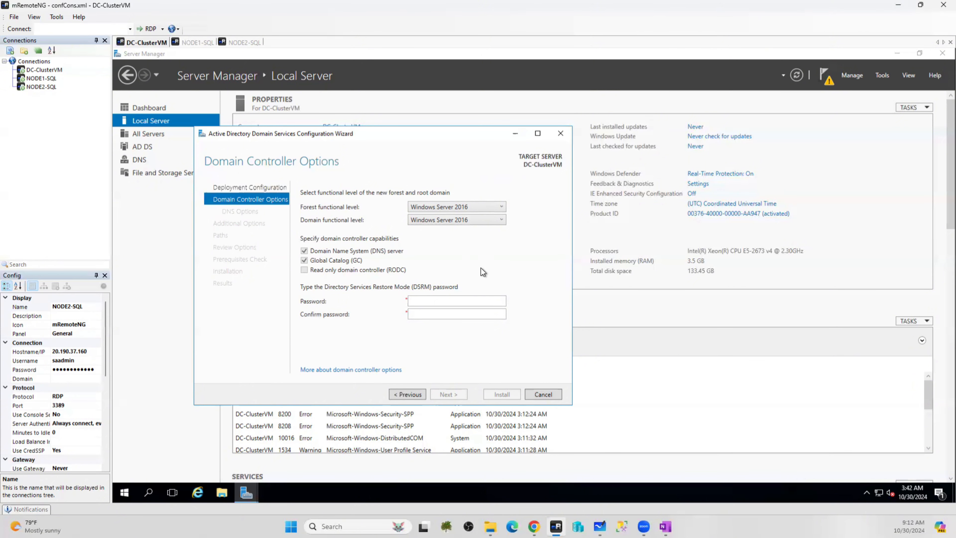
# Enter and confirm the DSRM password, then accept the DNS defaults and NetBIOS name NA
pyautogui.click(427, 298)
pyautogui.press('Tab')
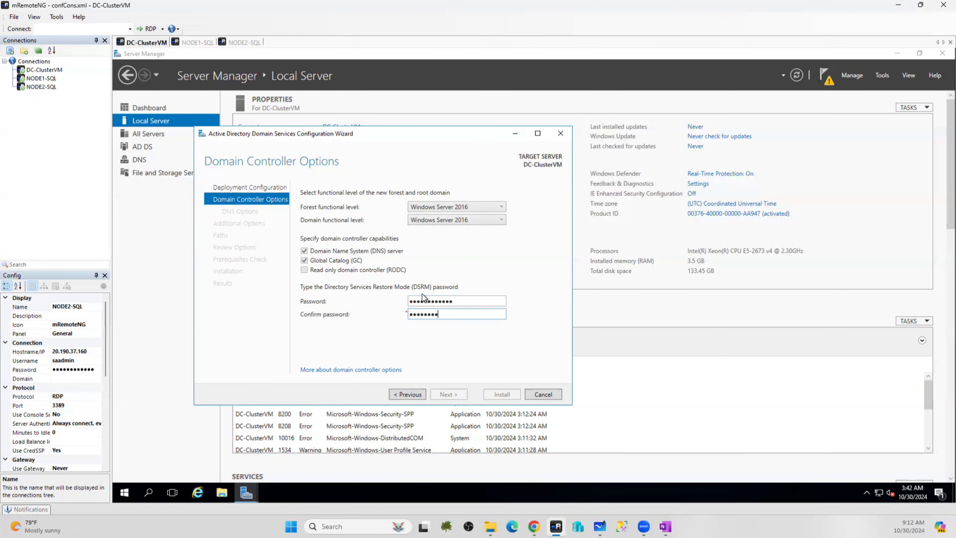
pyautogui.write('••••••••••••')
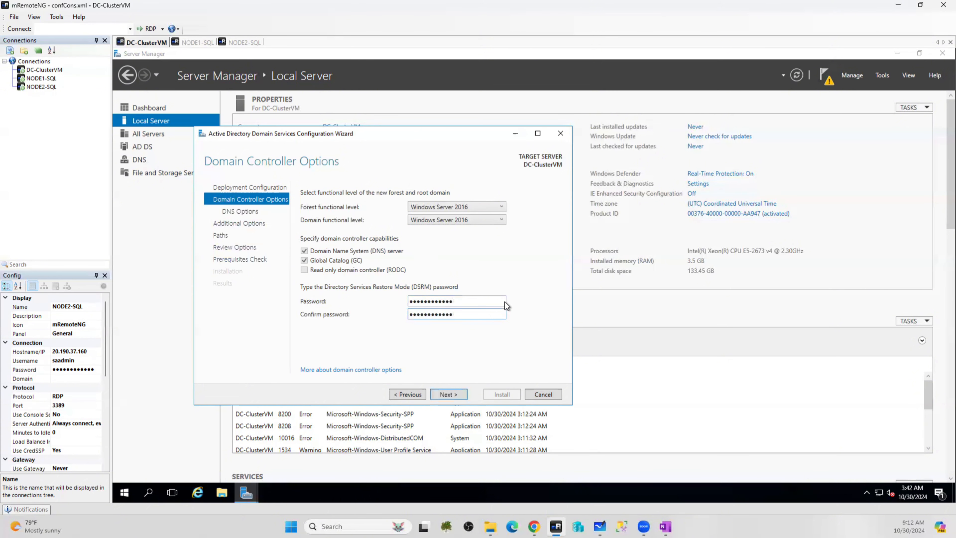
pyautogui.click(448, 394)
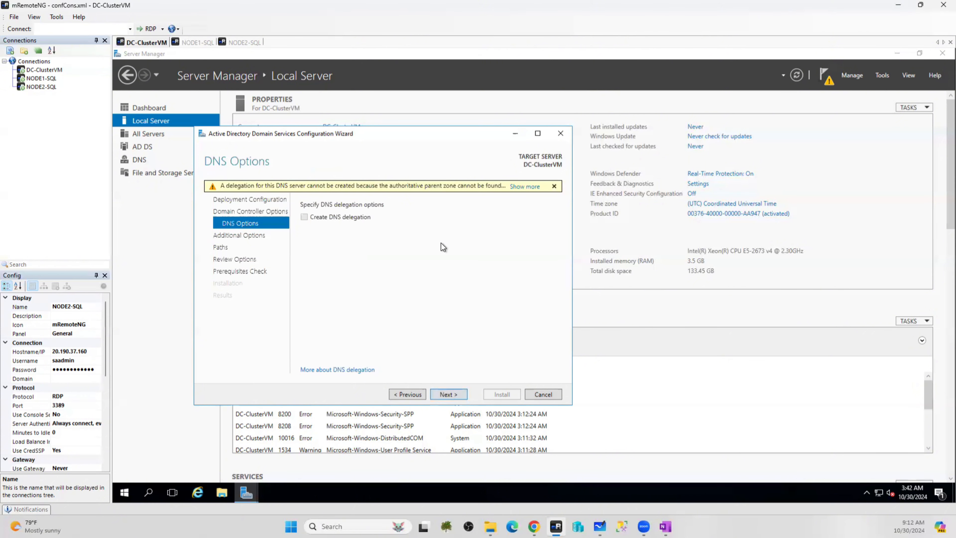
pyautogui.click(448, 395)
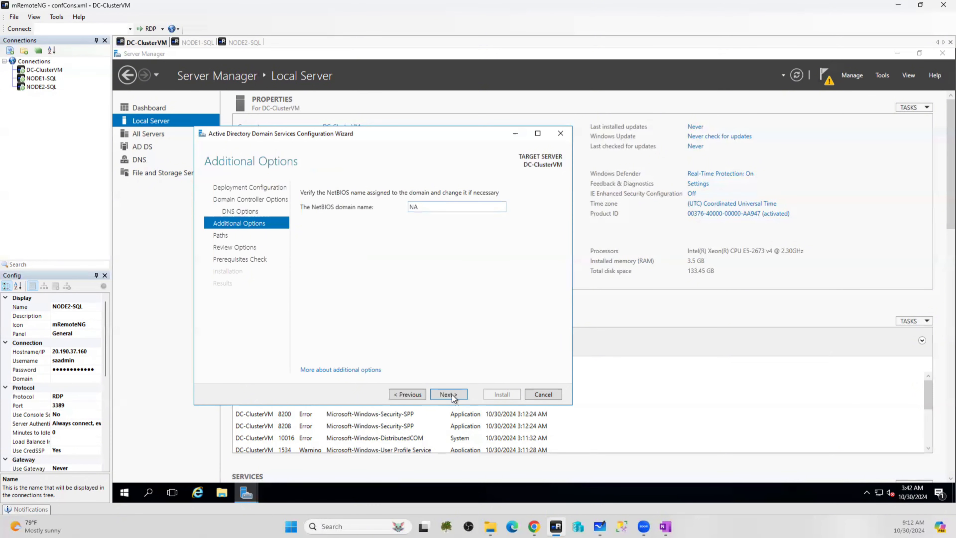
pyautogui.click(453, 397)
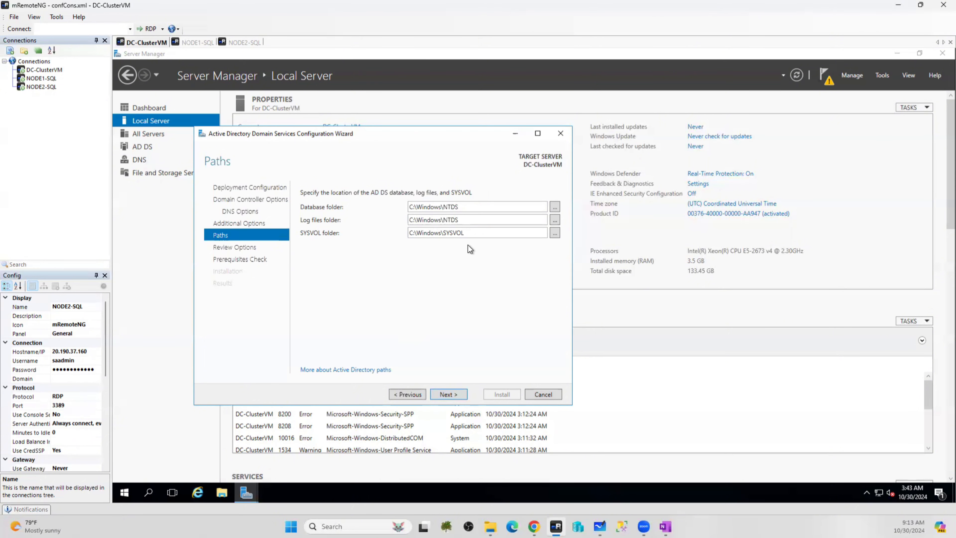
# Accept the default AD DS paths, start the install after the prerequisites check, then switch to NODE1-SQL
pyautogui.click(448, 394)
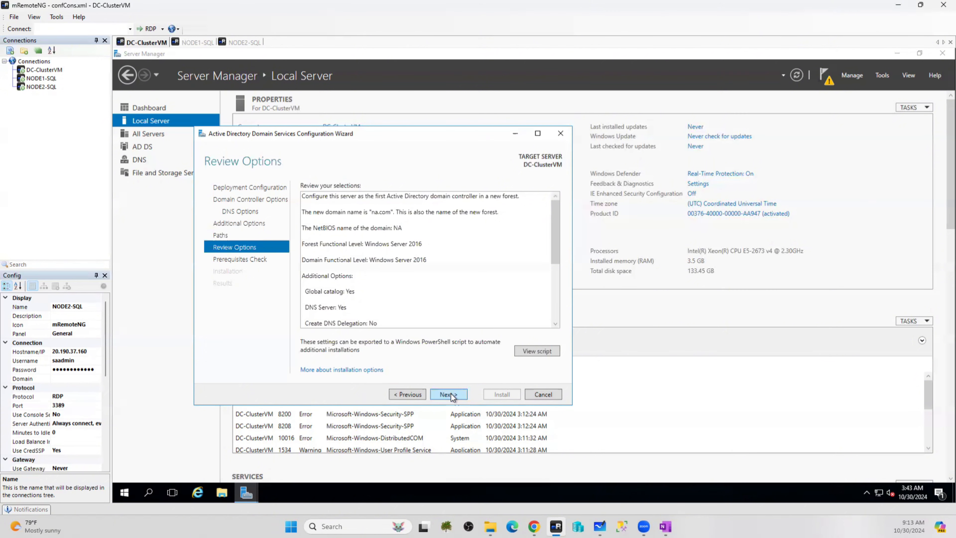
pyautogui.click(452, 397)
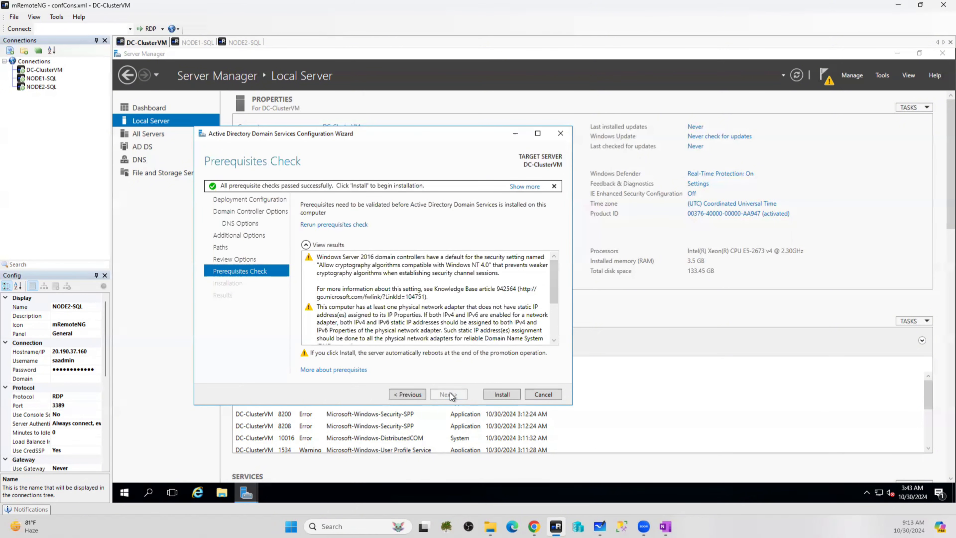
pyautogui.click(497, 394)
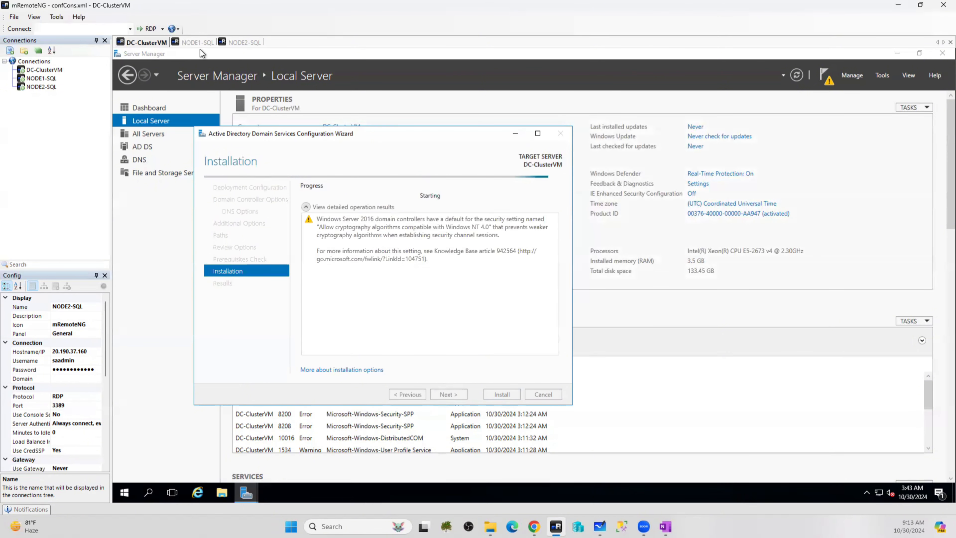
pyautogui.click(198, 42)
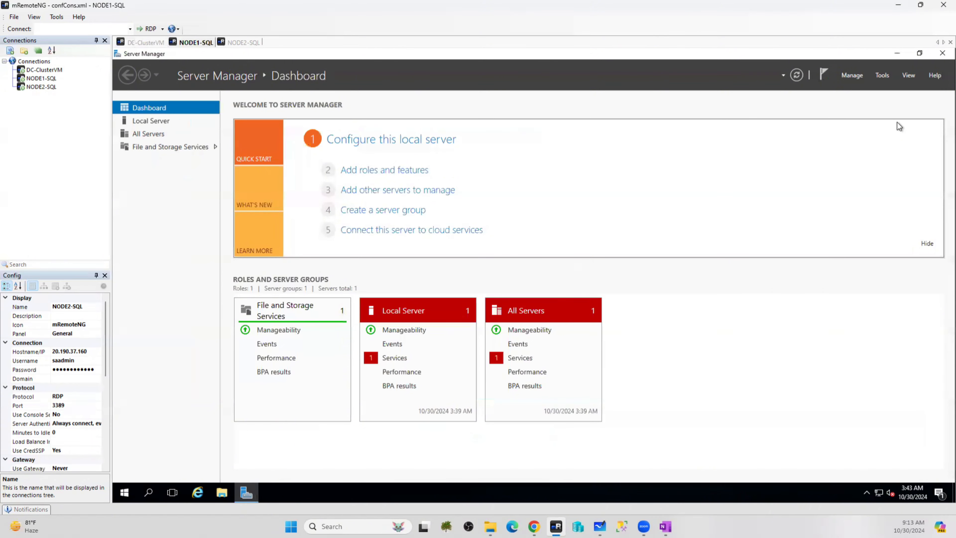
# Open Add Roles and Features on NODE1-SQL and advance to the Features page
pyautogui.click(852, 75)
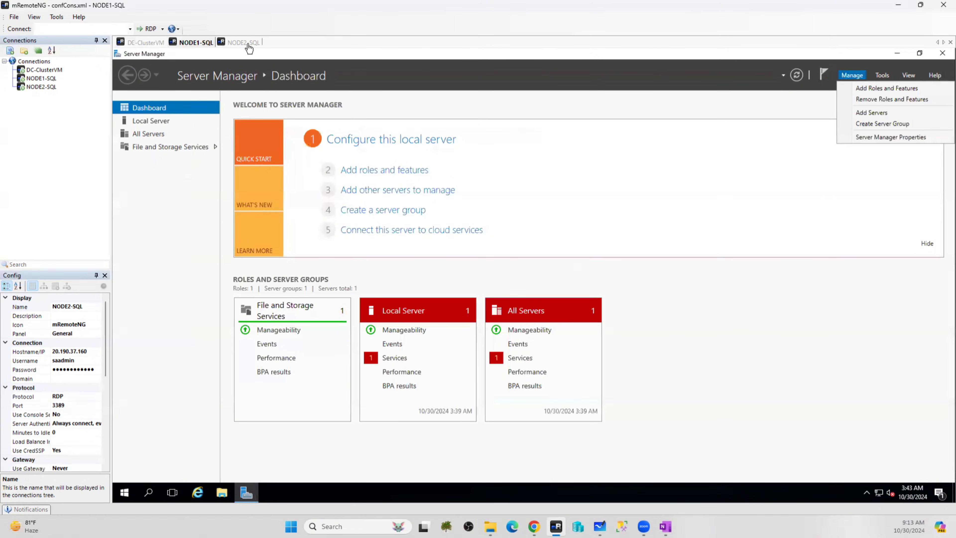
pyautogui.click(877, 89)
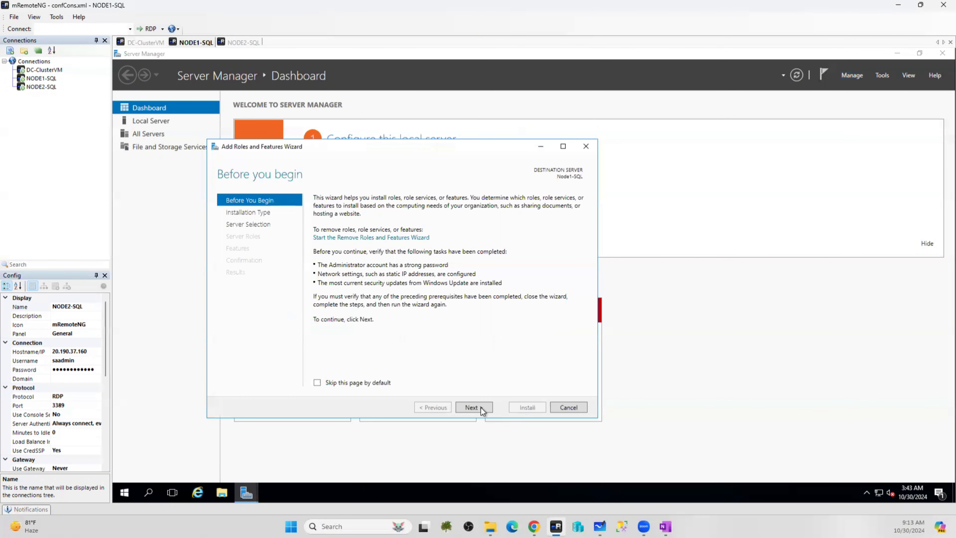
pyautogui.click(473, 407)
pyautogui.click(473, 407)
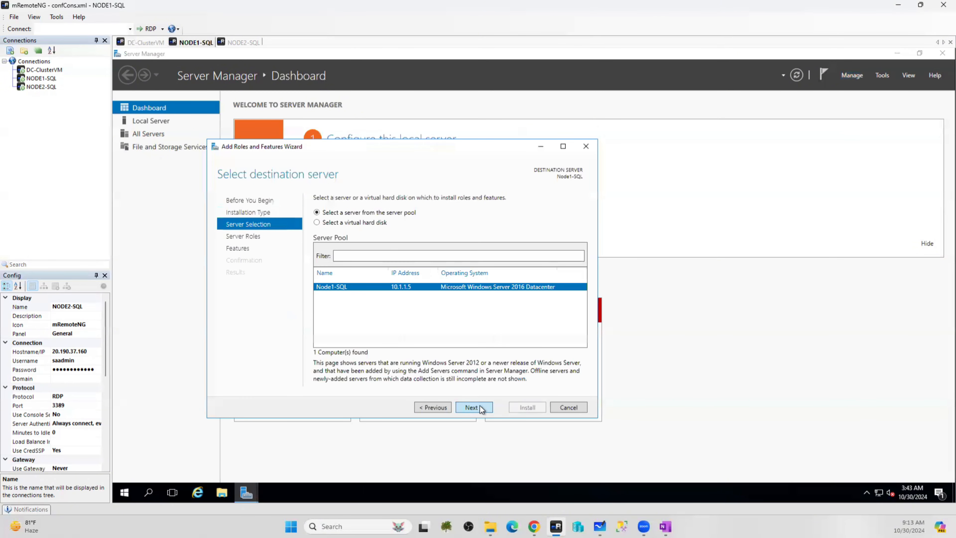
pyautogui.click(472, 407)
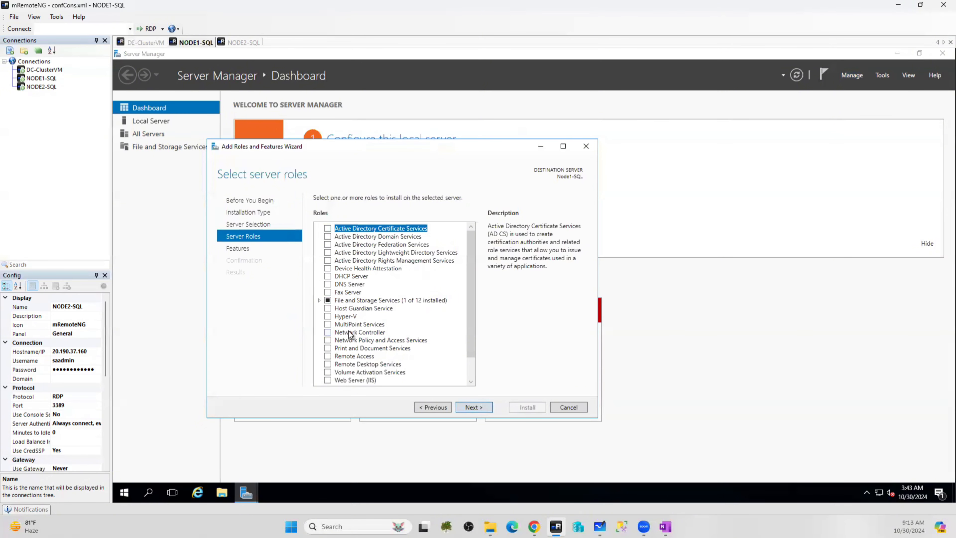
pyautogui.click(473, 407)
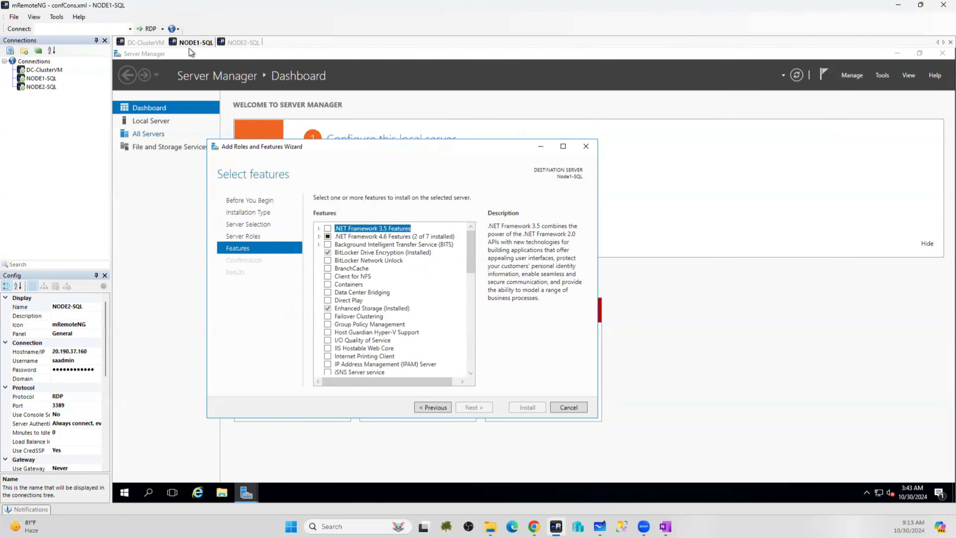
# Select .NET Framework 3.5 and Failover Clustering with its management tools, and install
pyautogui.click(327, 229)
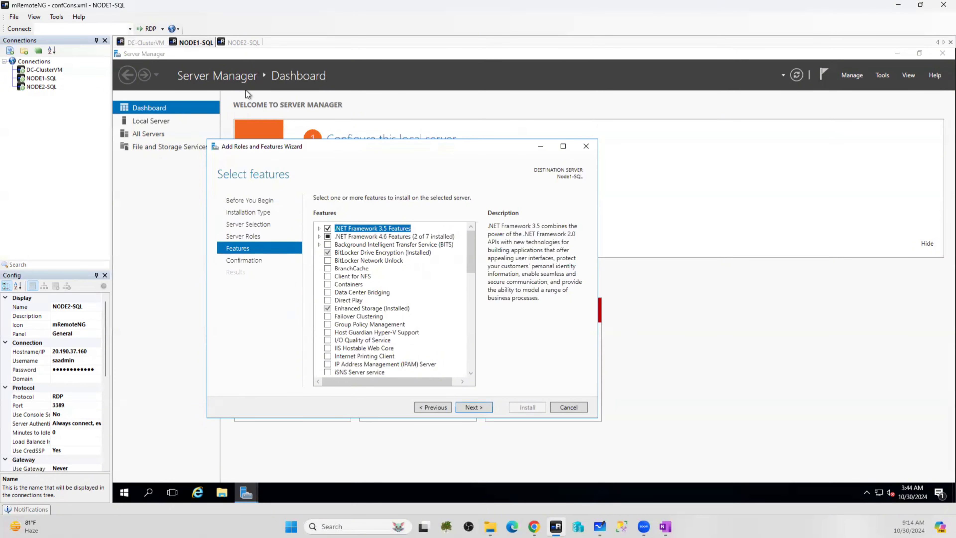
pyautogui.click(328, 317)
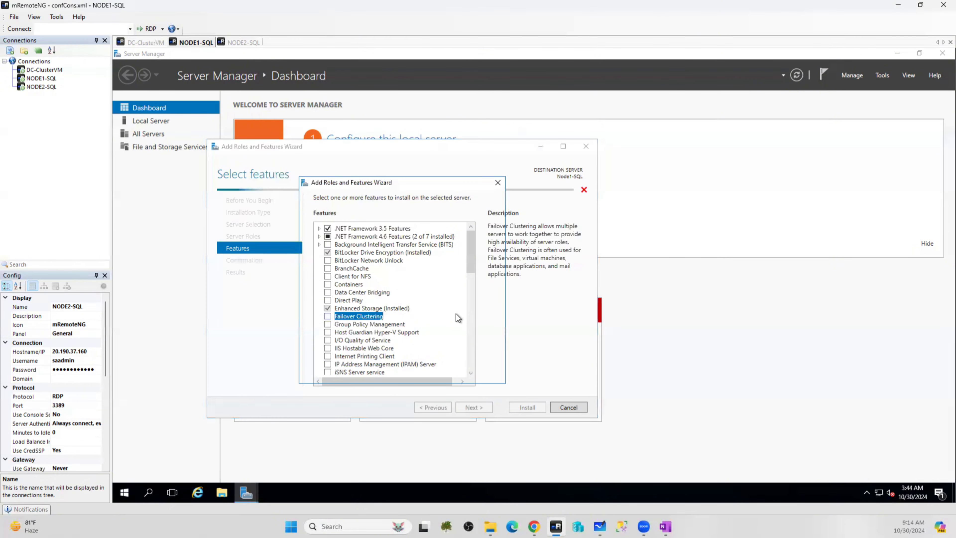
pyautogui.click(438, 361)
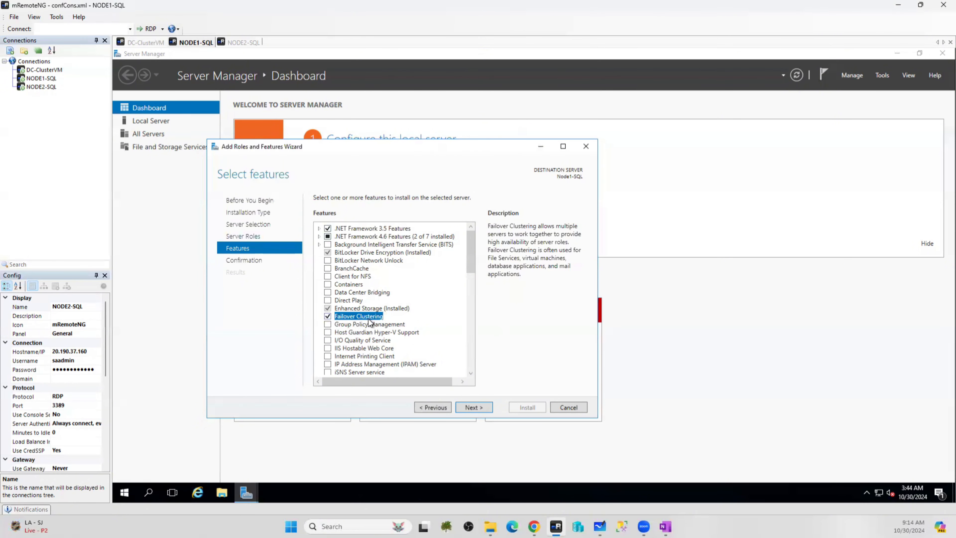
pyautogui.click(470, 409)
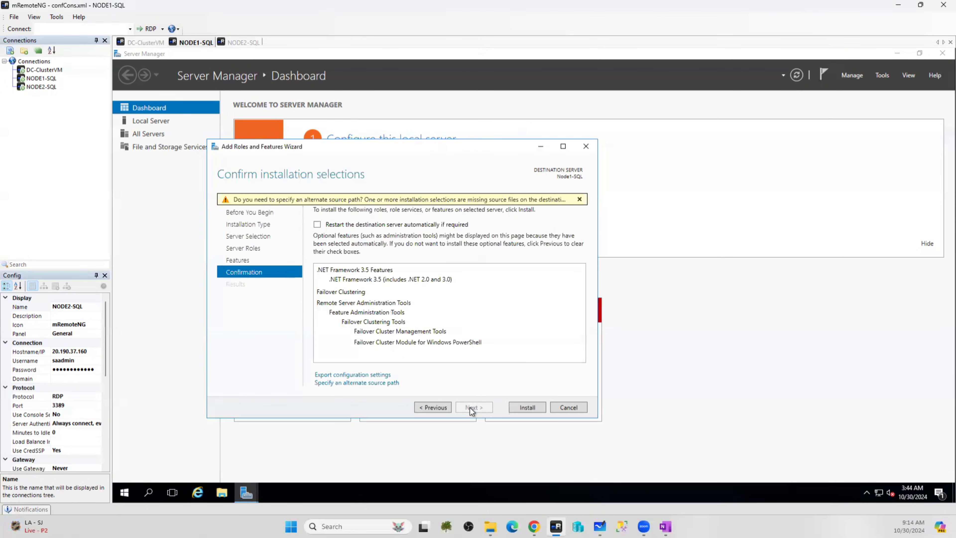
pyautogui.click(527, 408)
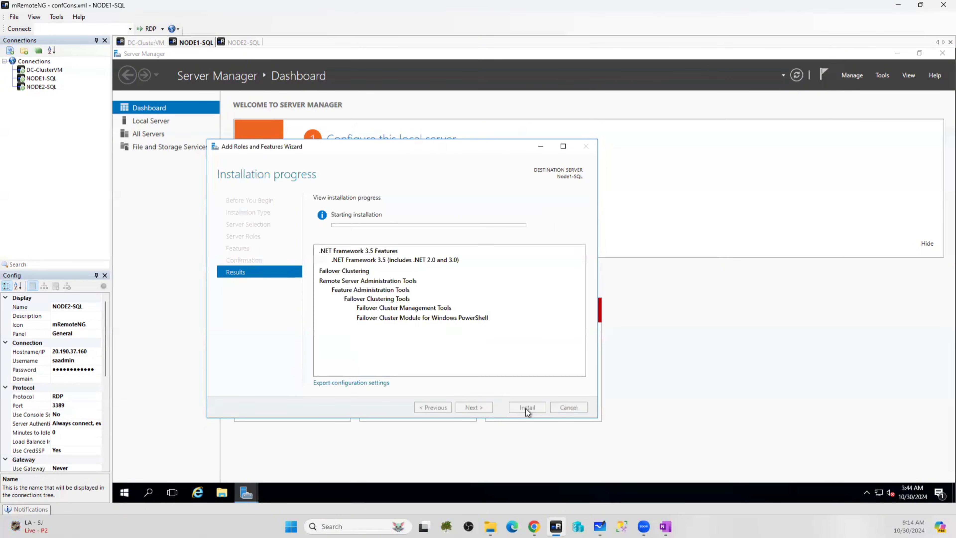
# On NODE2-SQL, allow network discovery and advance Add Roles and Features to the Features page
pyautogui.click(243, 42)
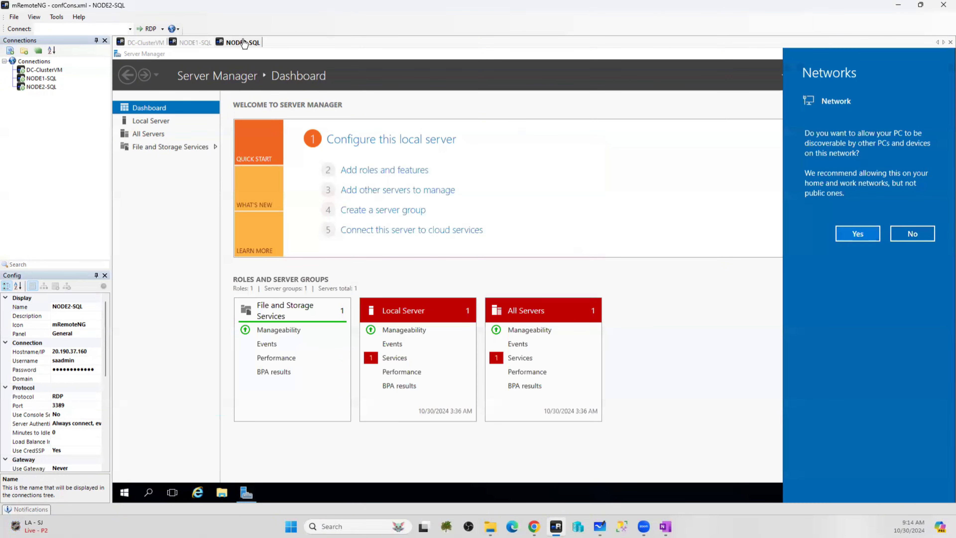
pyautogui.click(866, 237)
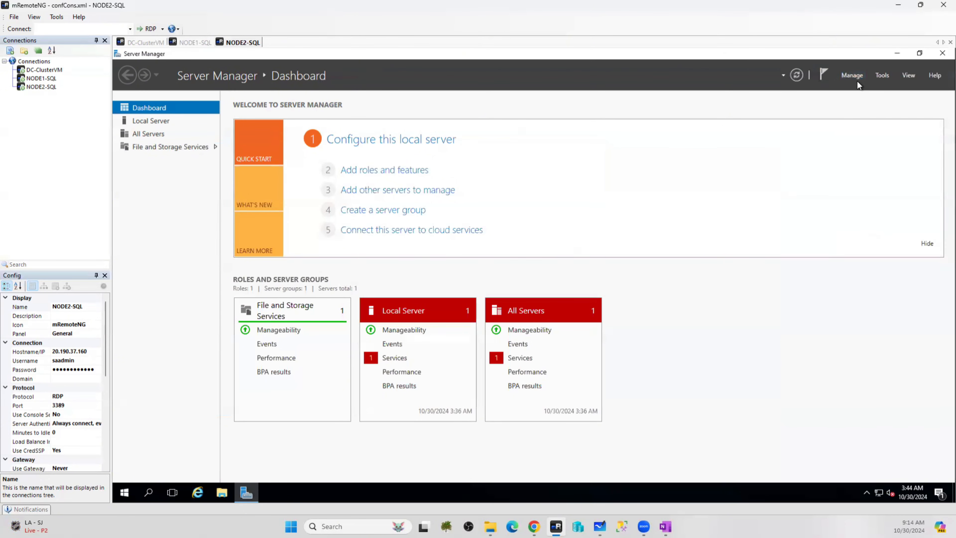
pyautogui.click(843, 74)
pyautogui.click(868, 90)
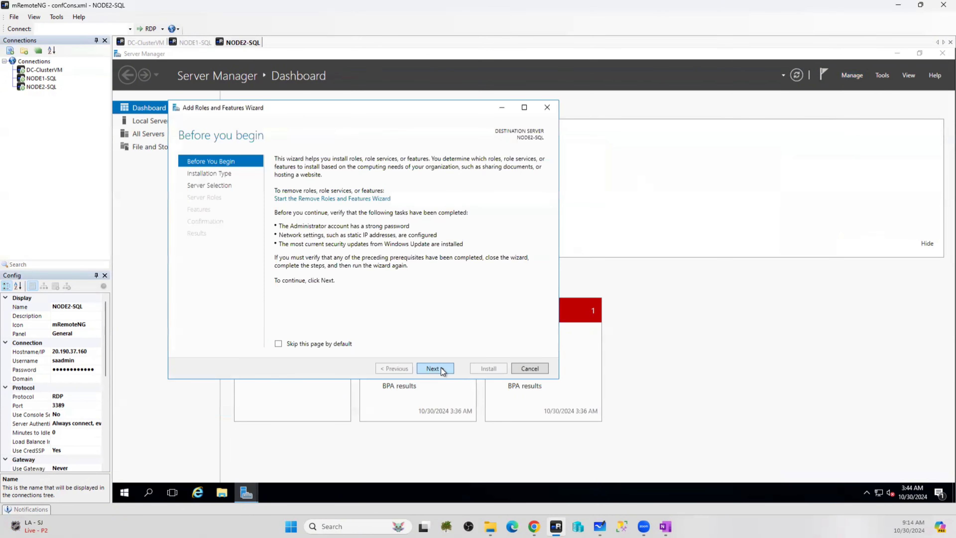
pyautogui.click(442, 370)
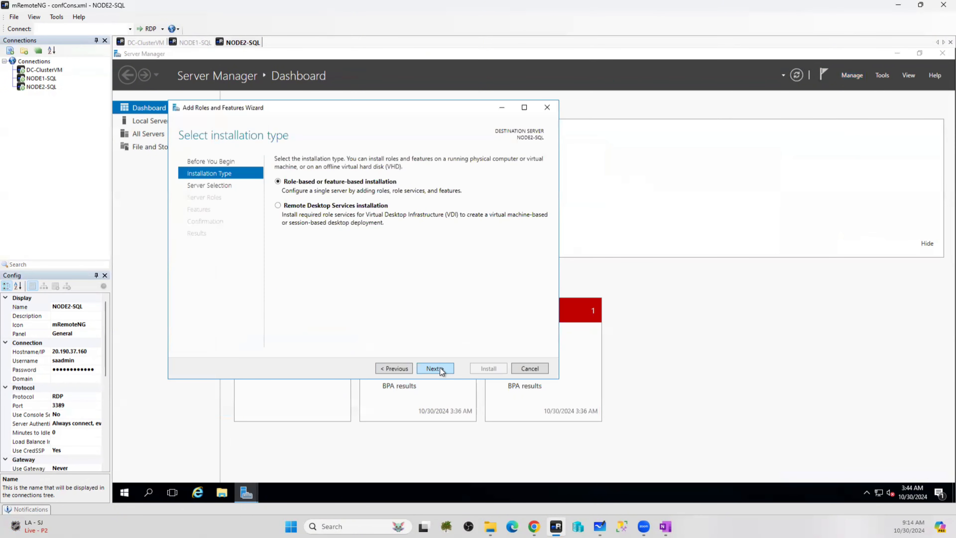
pyautogui.click(440, 368)
pyautogui.click(440, 368)
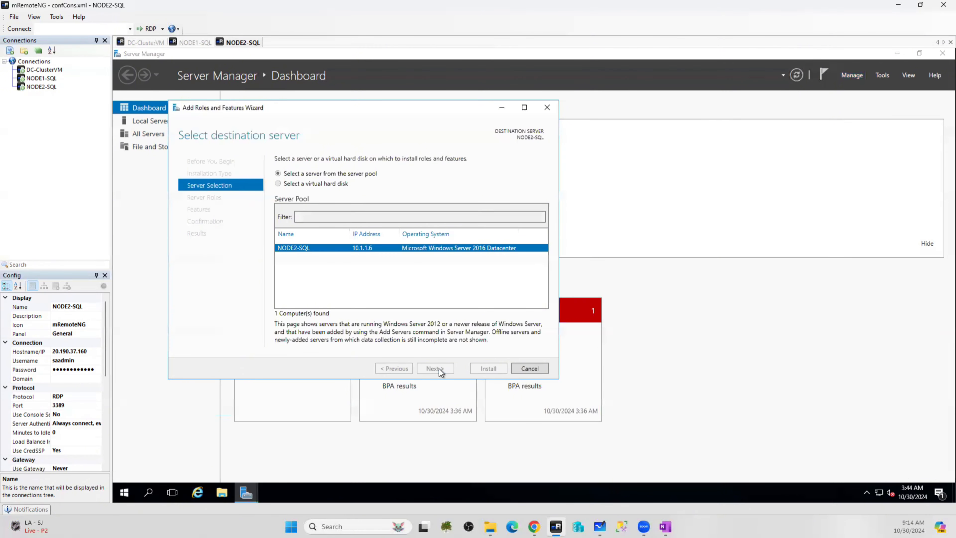
pyautogui.click(439, 368)
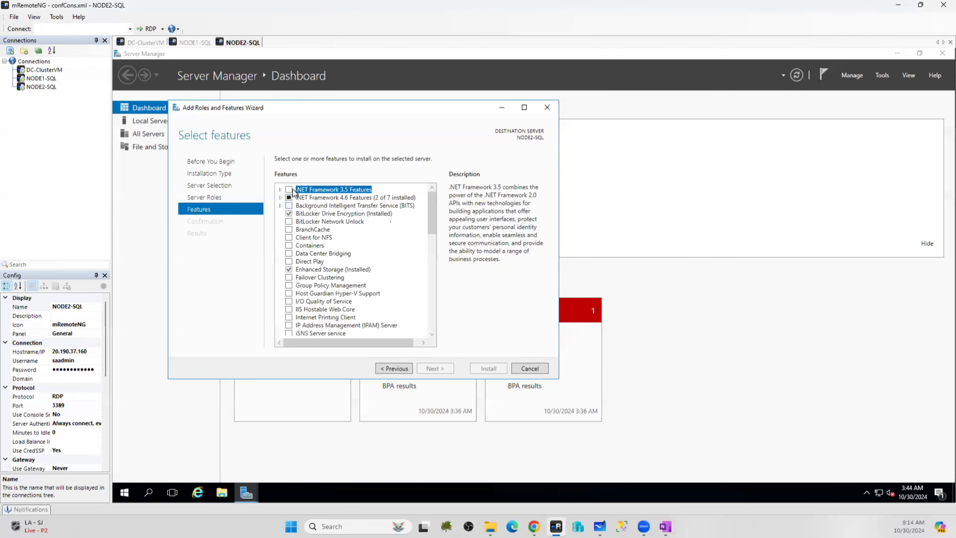
# Add Failover Clustering with its management tools and begin installing the selected features
pyautogui.click(289, 278)
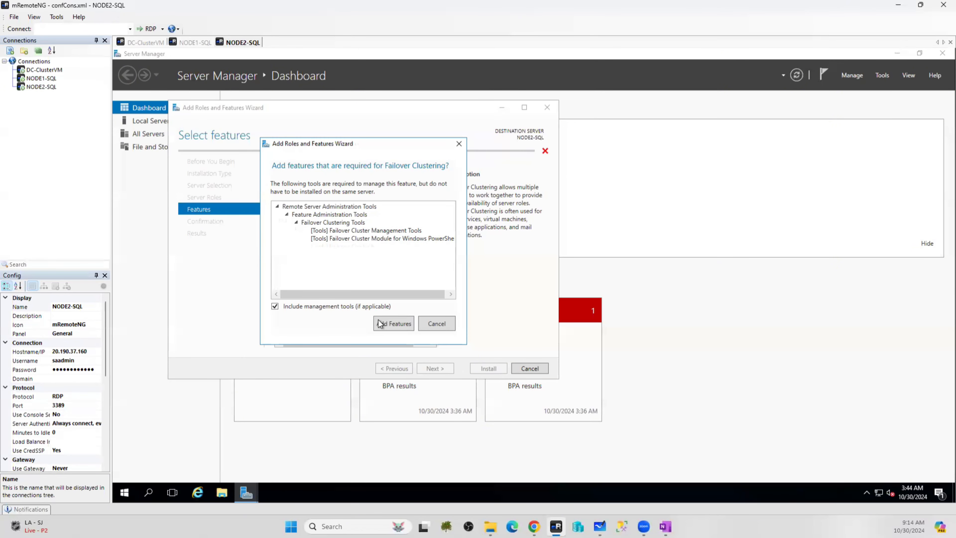
pyautogui.click(396, 328)
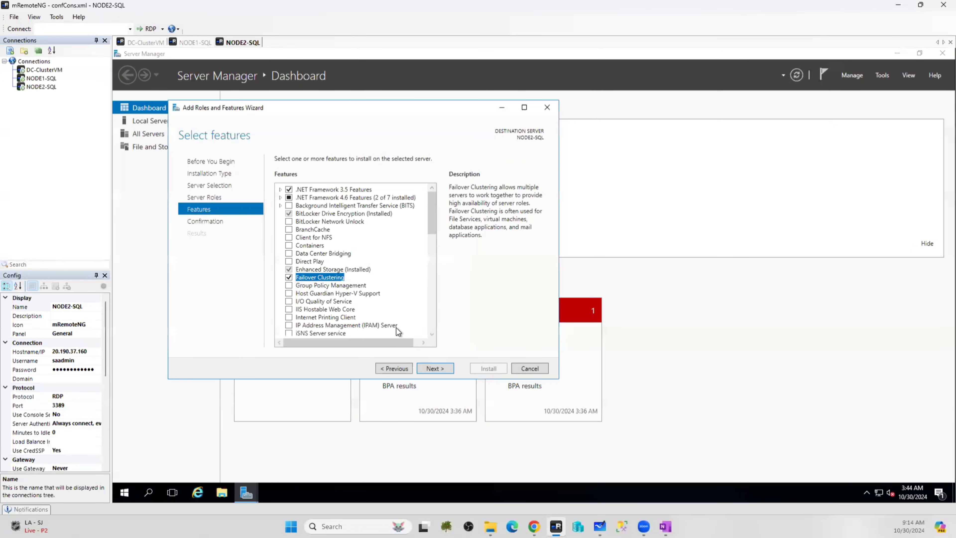
pyautogui.click(432, 370)
pyautogui.click(487, 368)
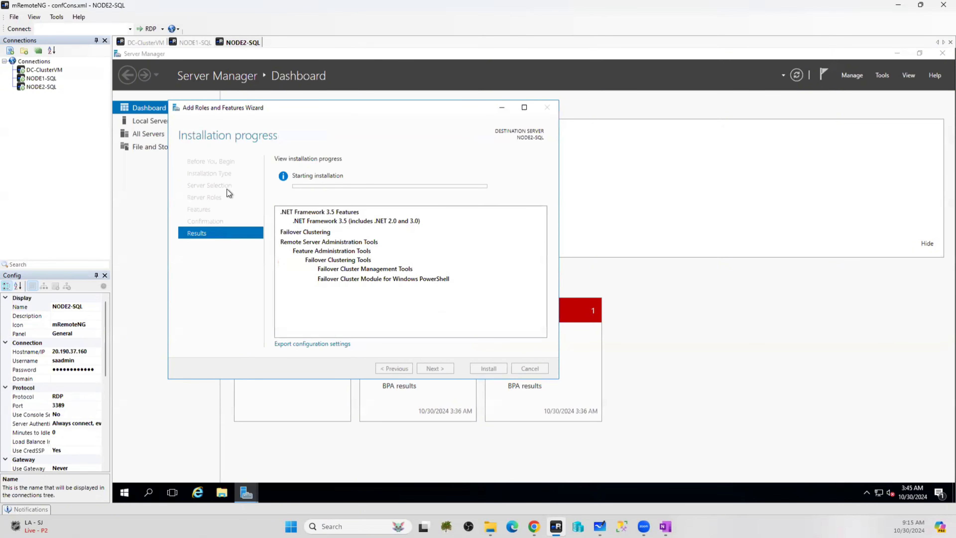
# Back on NODE1-SQL, turn off IE Enhanced Security for administrators and users
pyautogui.click(184, 40)
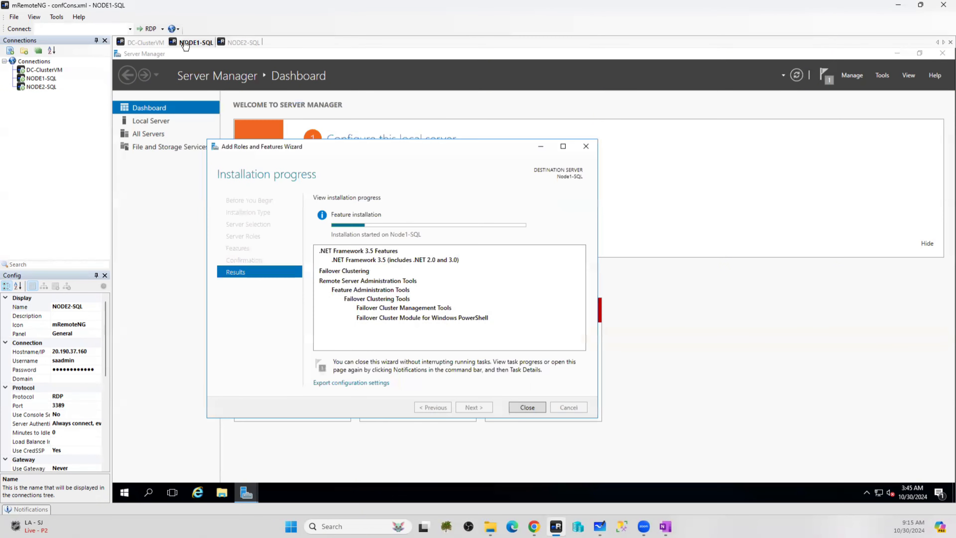
pyautogui.click(147, 121)
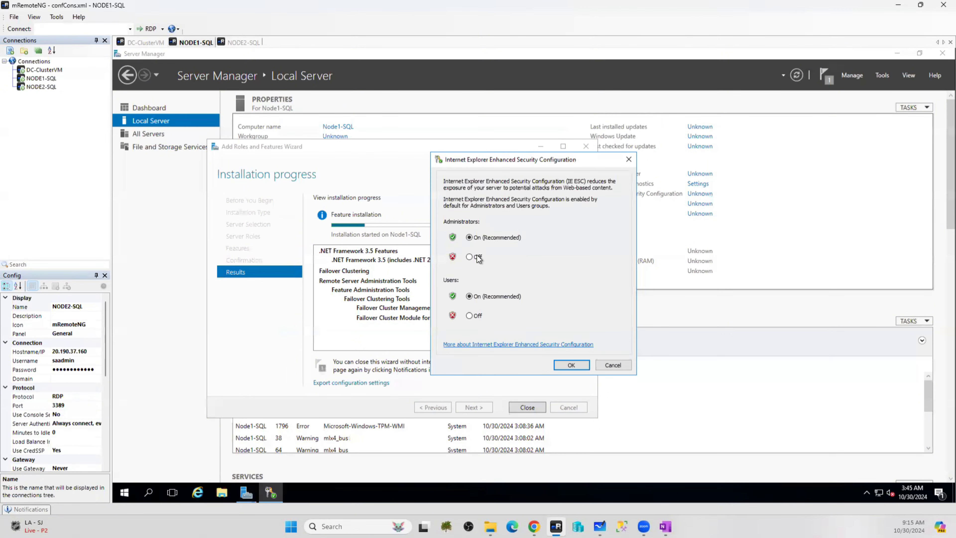
pyautogui.click(470, 257)
pyautogui.click(470, 316)
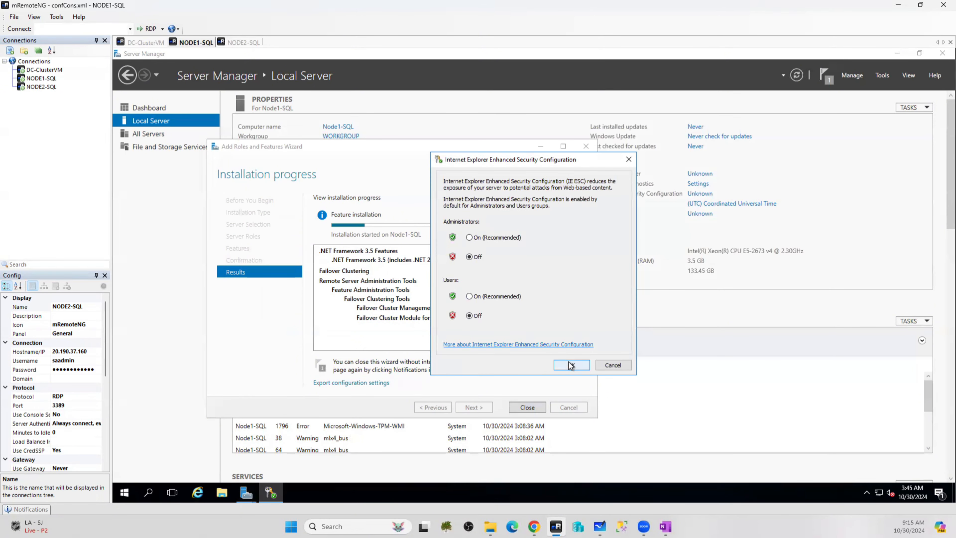
pyautogui.click(570, 364)
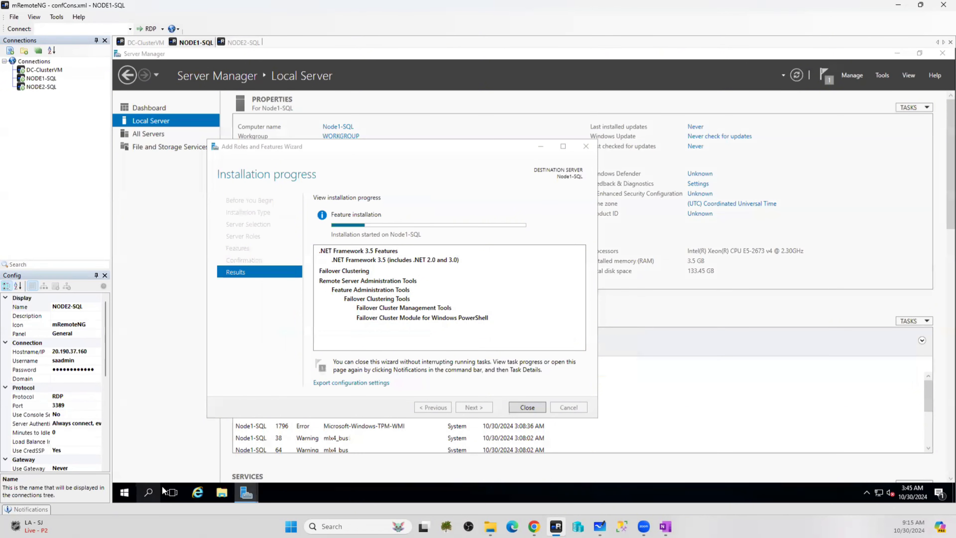
# Search for 'fire' and launch Windows Firewall with Advanced Security
pyautogui.click(148, 493)
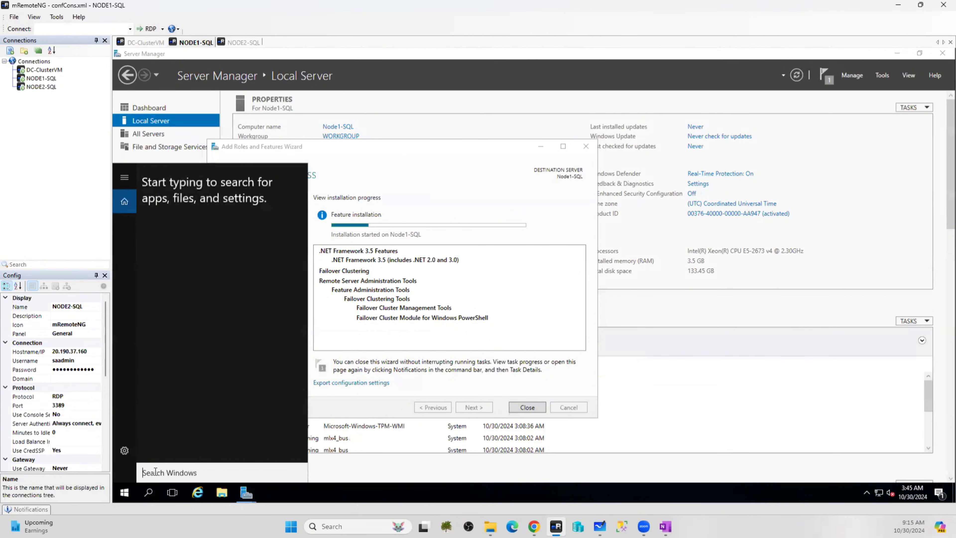
pyautogui.write('f')
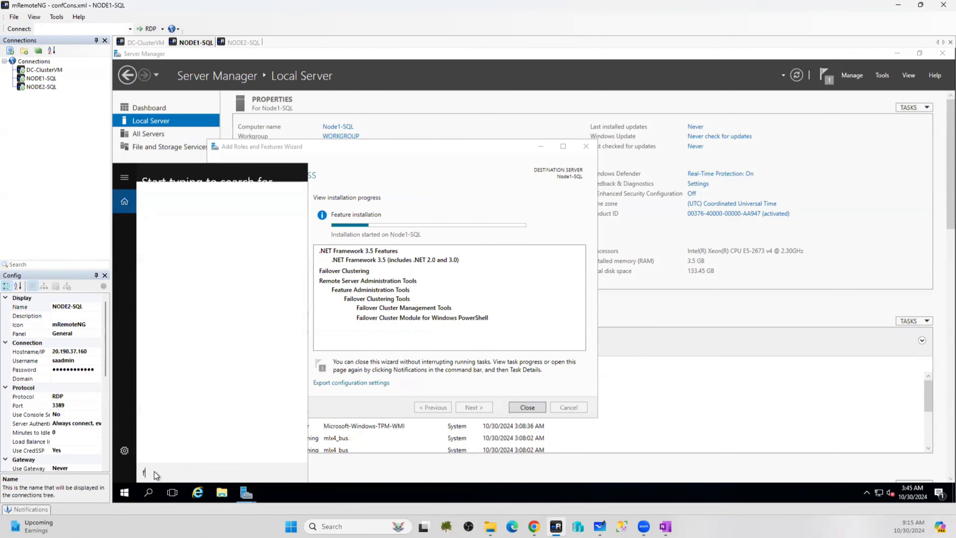
pyautogui.write('irewa')
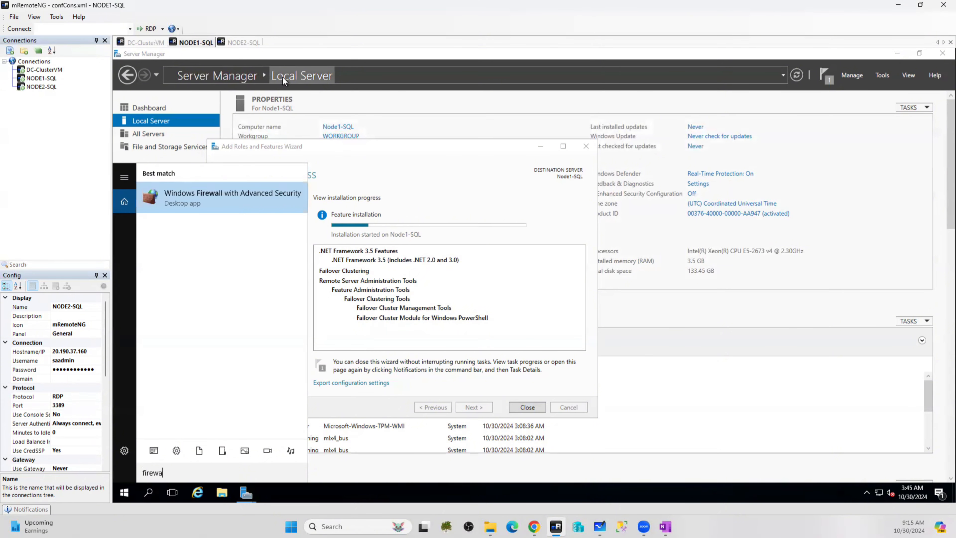
pyautogui.press('BackSpace')
pyautogui.press('BackSpace')
pyautogui.press('BackSpace')
pyautogui.press('BackSpace')
pyautogui.press('BackSpace')
pyautogui.press('BackSpace')
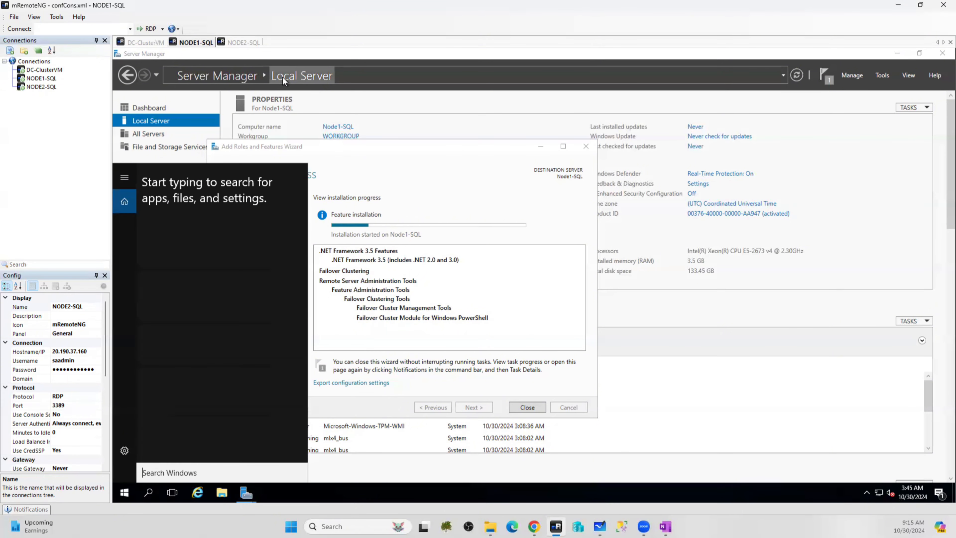
pyautogui.write('fire')
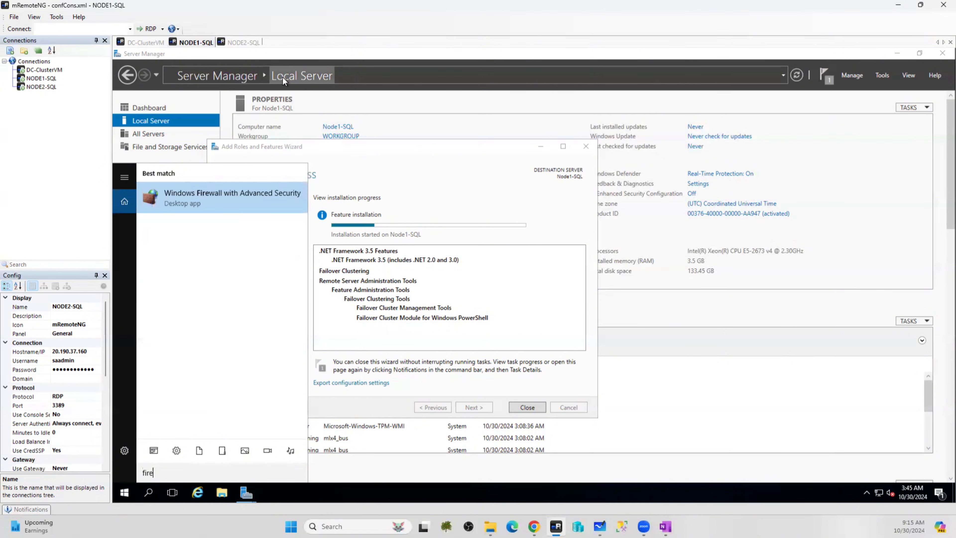
pyautogui.press('BackSpace')
pyautogui.press('BackSpace')
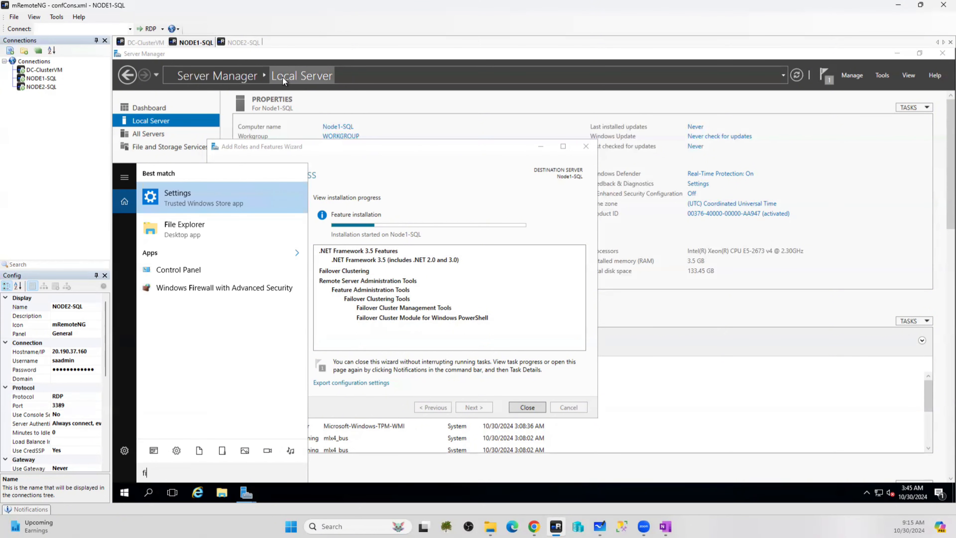
pyautogui.write('re')
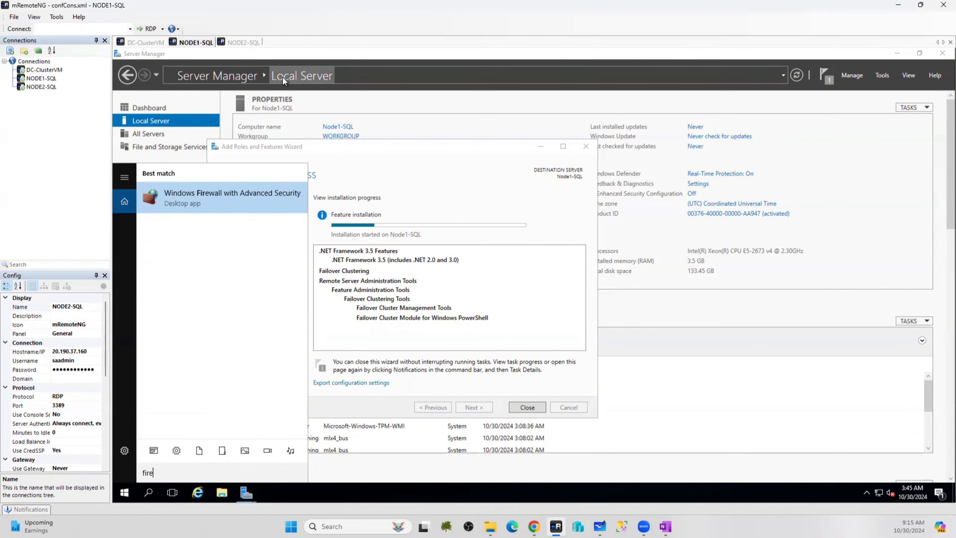
pyautogui.click(206, 193)
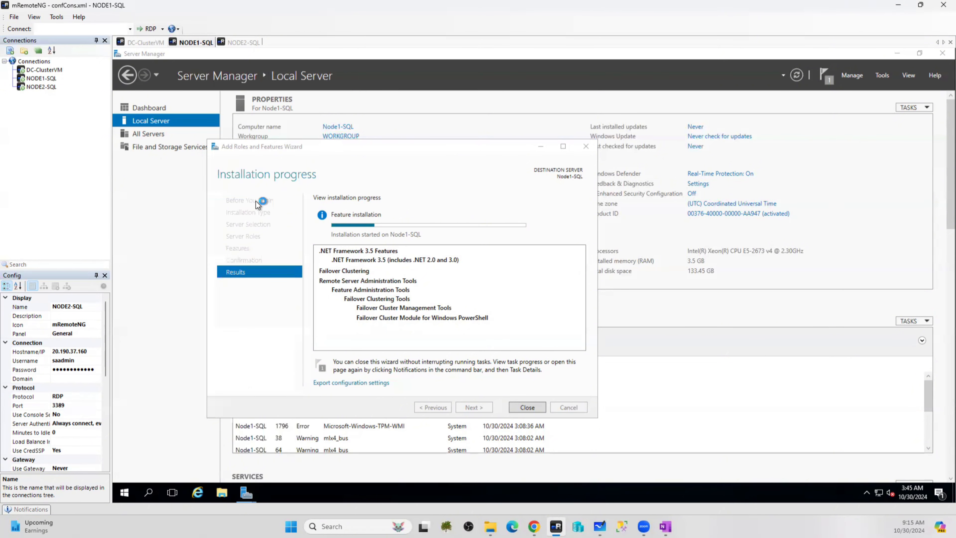
# On NODE2-SQL, turn off IE Enhanced Security Configuration from the Local Server properties
pyautogui.click(236, 43)
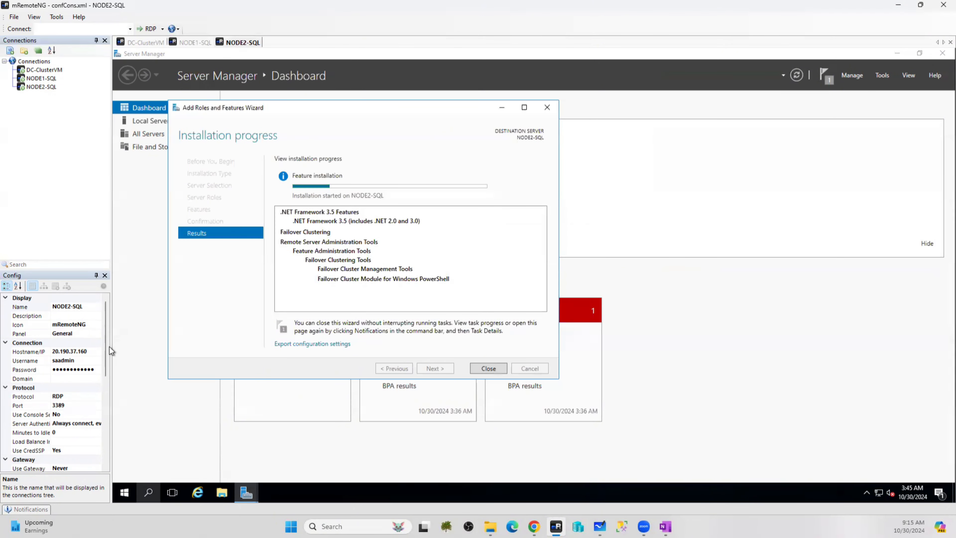
pyautogui.click(148, 492)
pyautogui.click(144, 120)
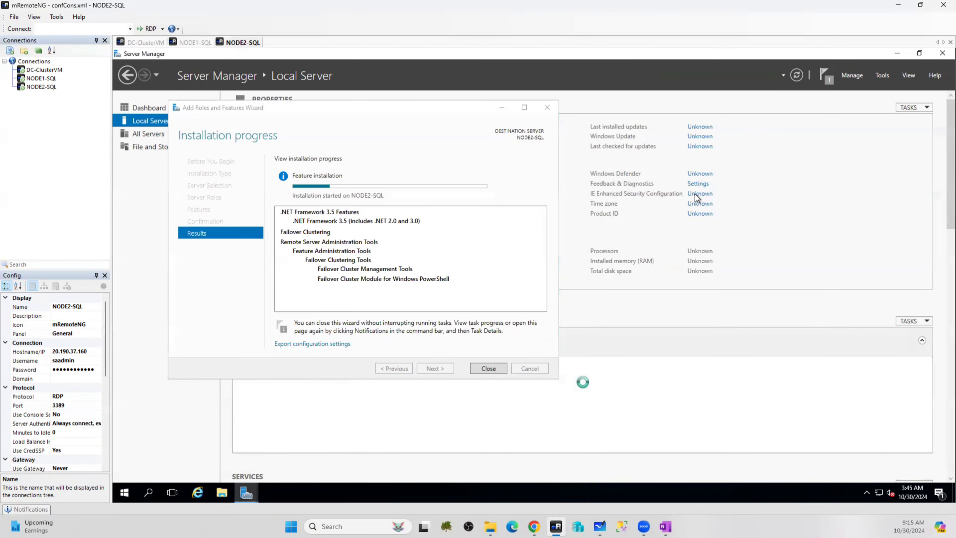
pyautogui.click(705, 194)
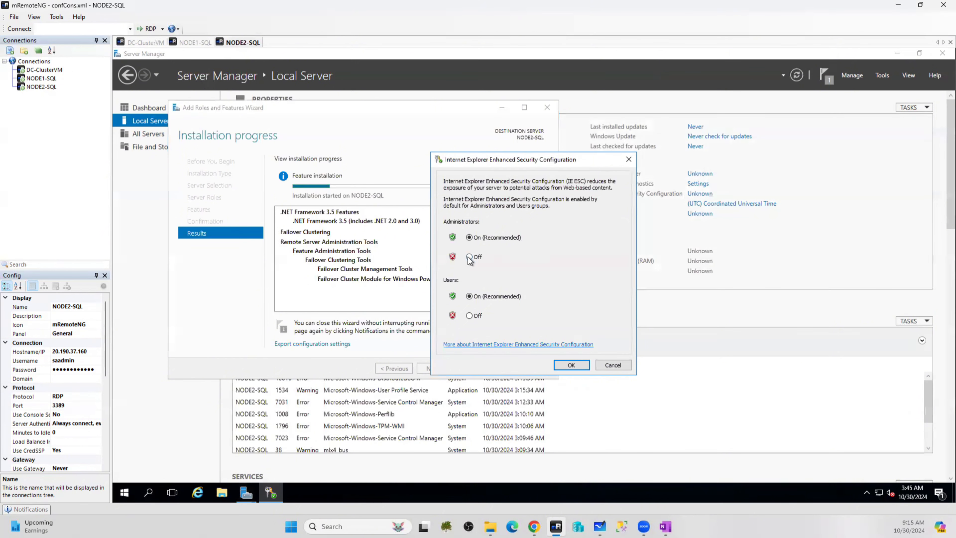
pyautogui.click(470, 318)
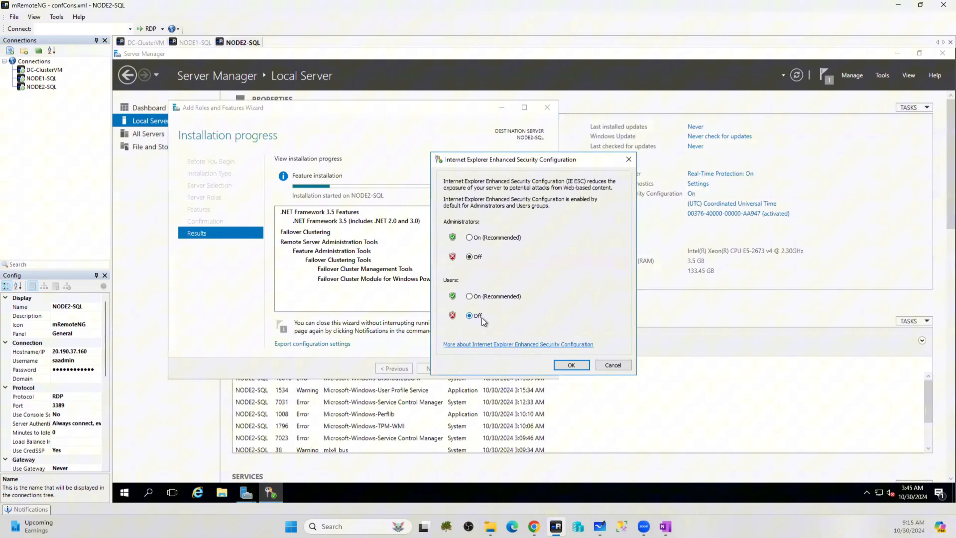
pyautogui.click(570, 365)
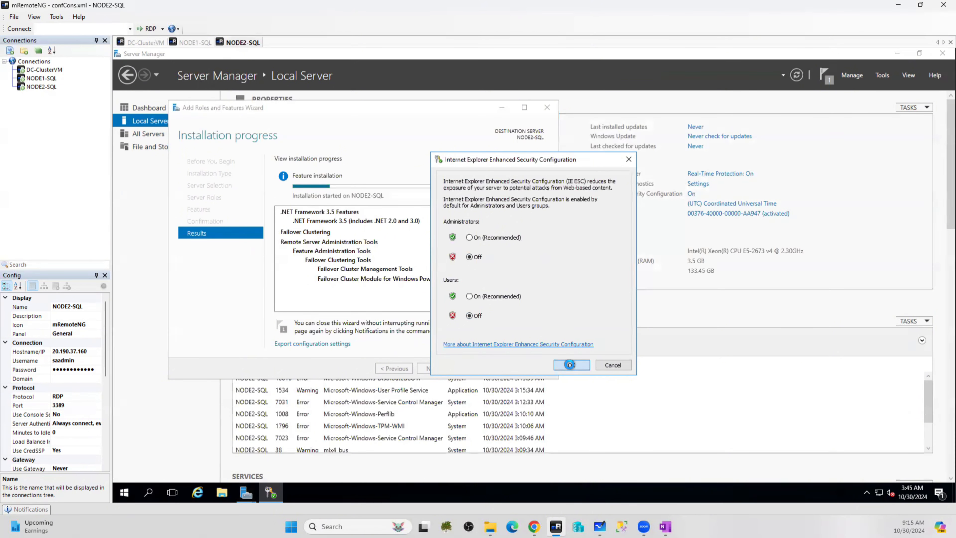
# Search for 'firew' and launch Windows Firewall with Advanced Security
pyautogui.click(148, 494)
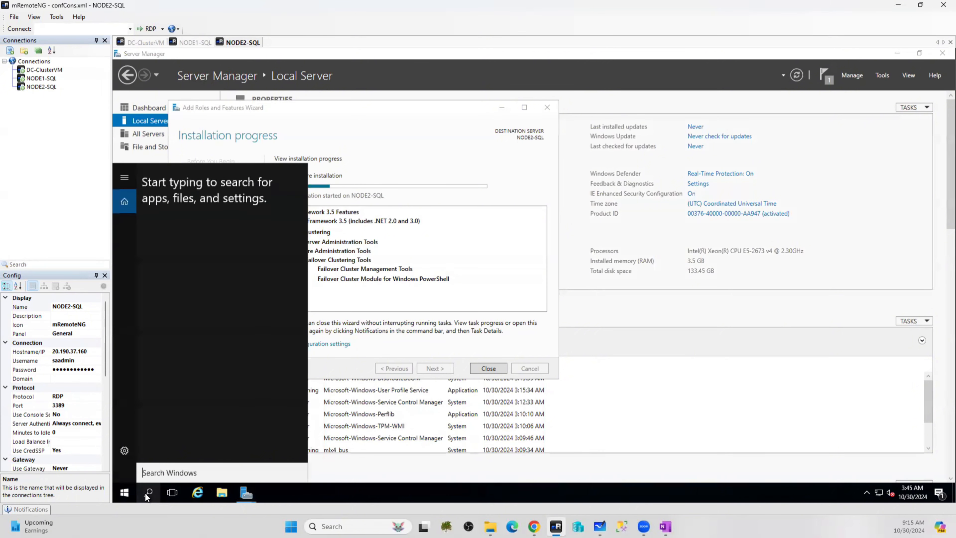
pyautogui.write('f')
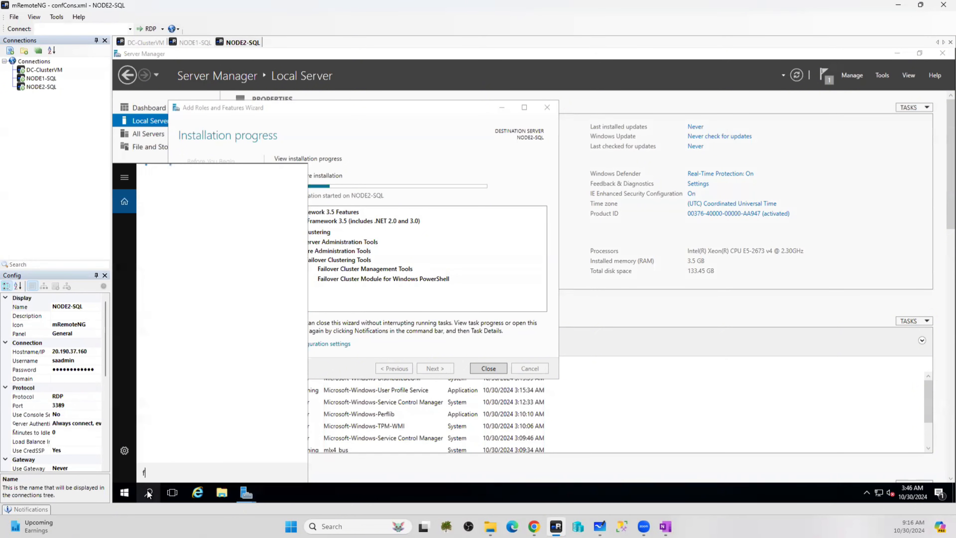
pyautogui.write('irew')
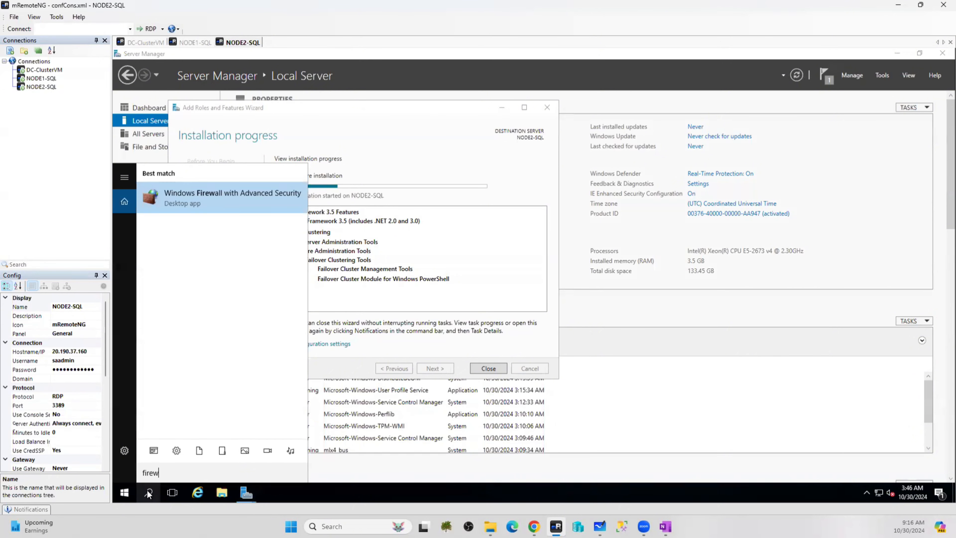
pyautogui.click(207, 200)
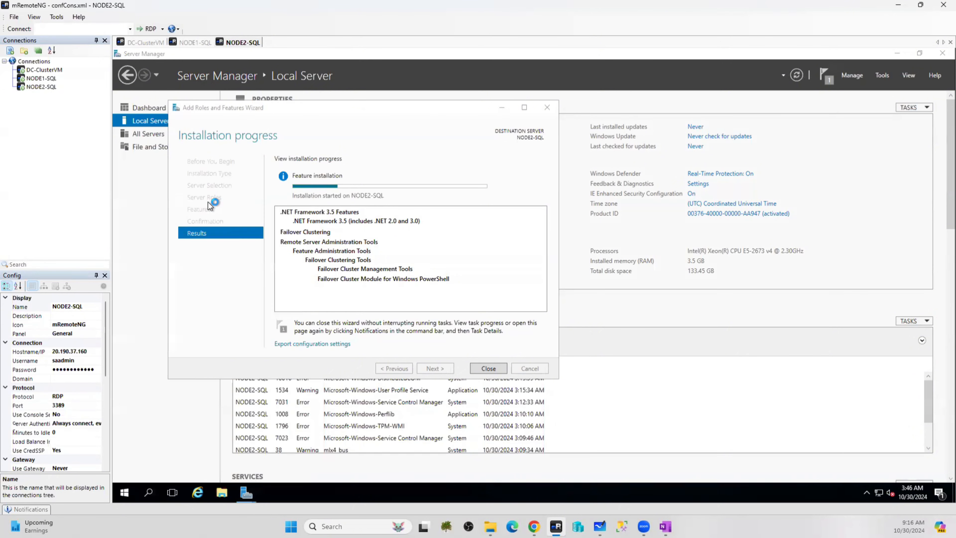
# On NODE1-SQL, add inbound rule SQL_Ports allowing TCP 1433, 1434, 80, 443, 5022, 4022, 3343 on all profiles
pyautogui.click(194, 42)
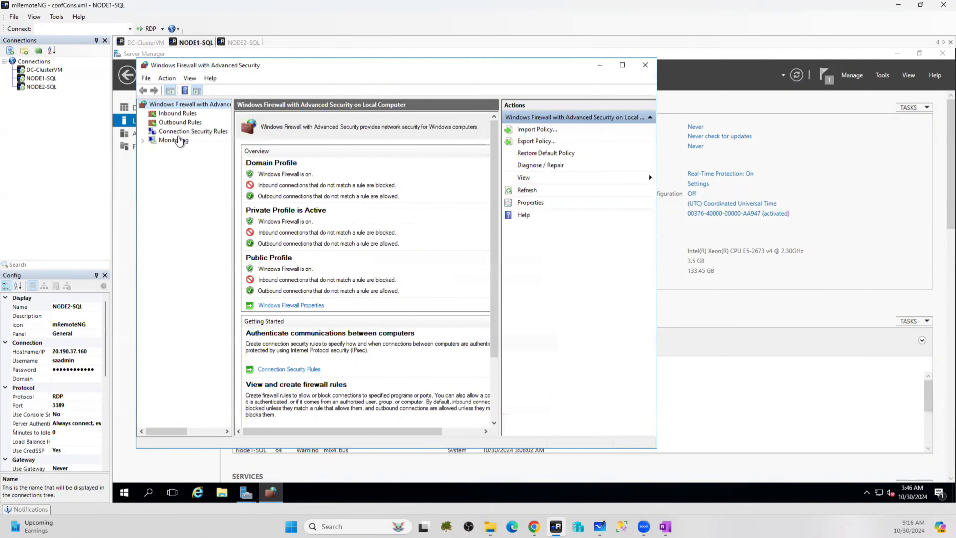
pyautogui.click(187, 115)
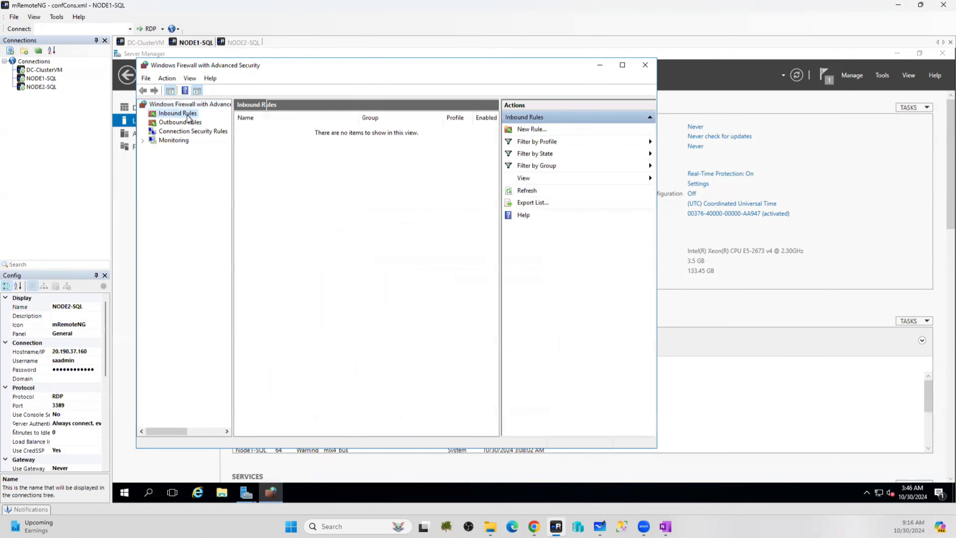
pyautogui.rightClick(169, 114)
pyautogui.click(201, 121)
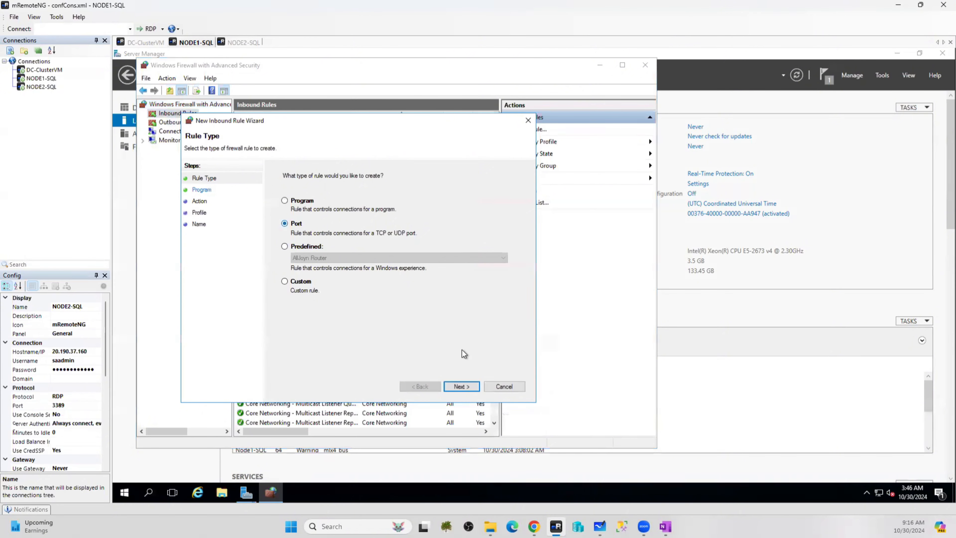
pyautogui.click(458, 386)
pyautogui.click(385, 255)
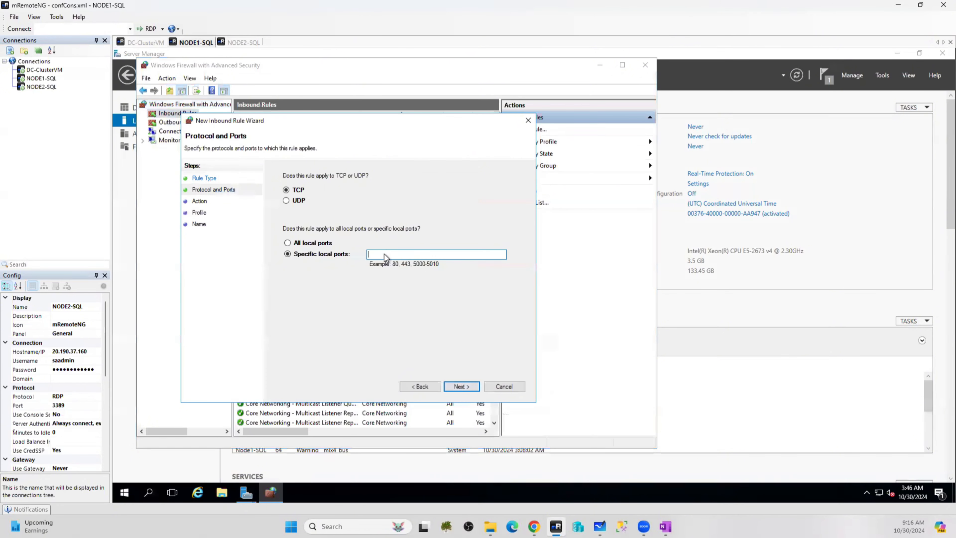
pyautogui.write('1433,1434,80,443,5022,4022,3343')
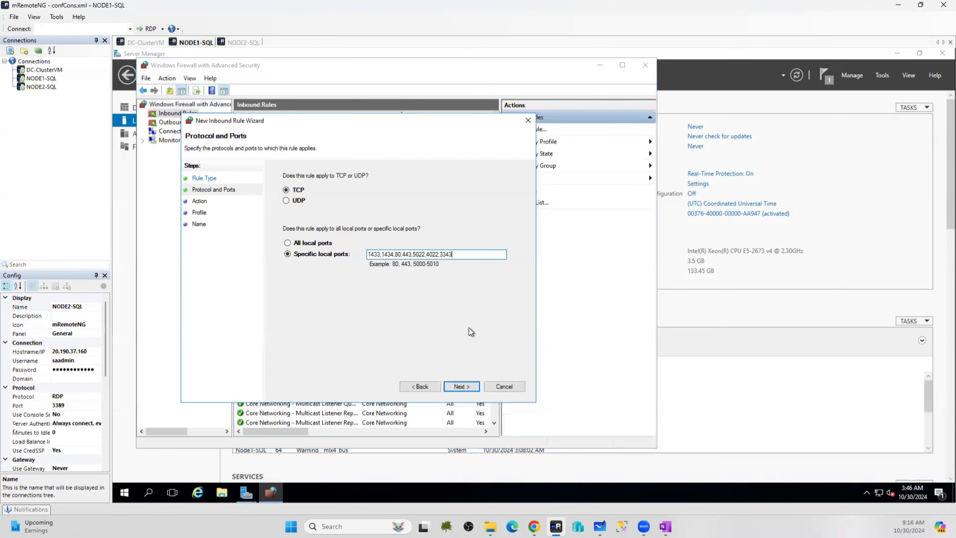
pyautogui.click(471, 387)
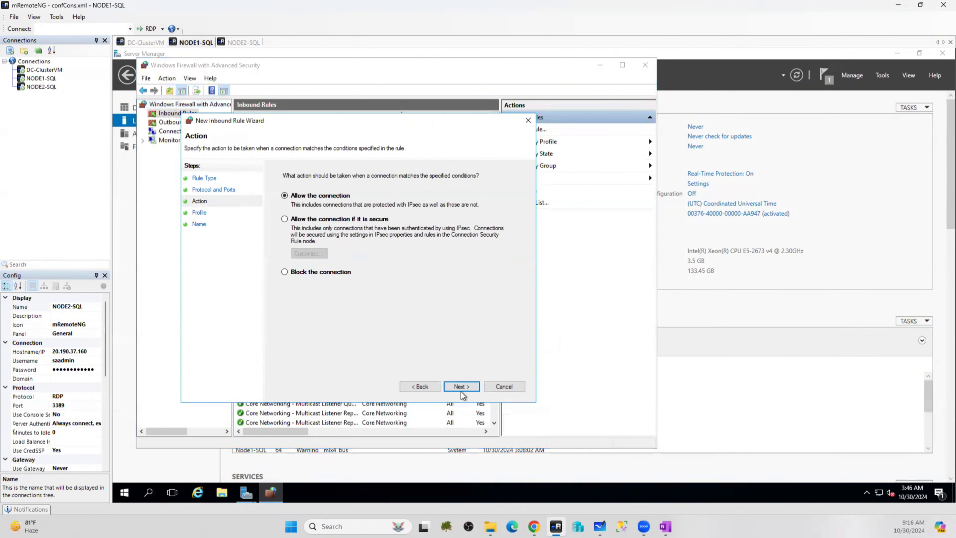
pyautogui.click(460, 388)
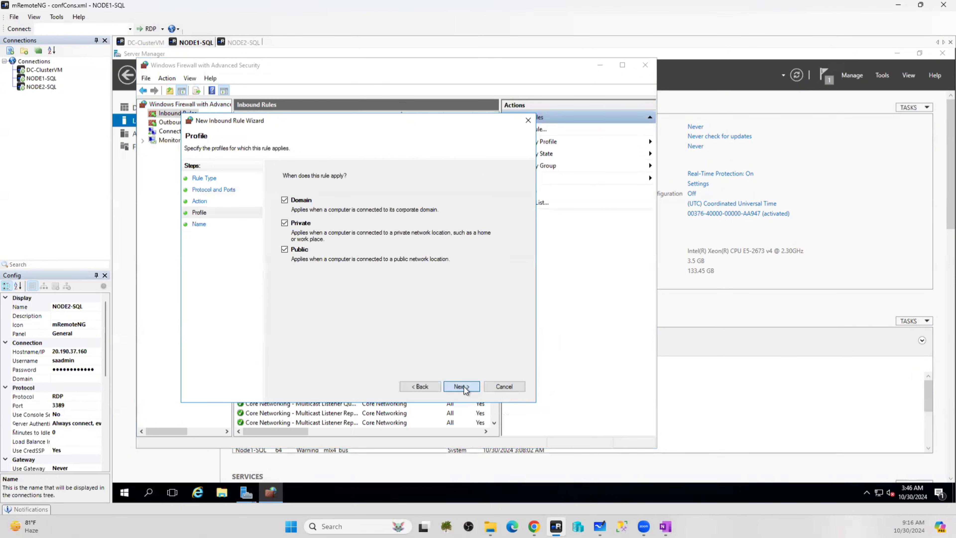
pyautogui.click(463, 386)
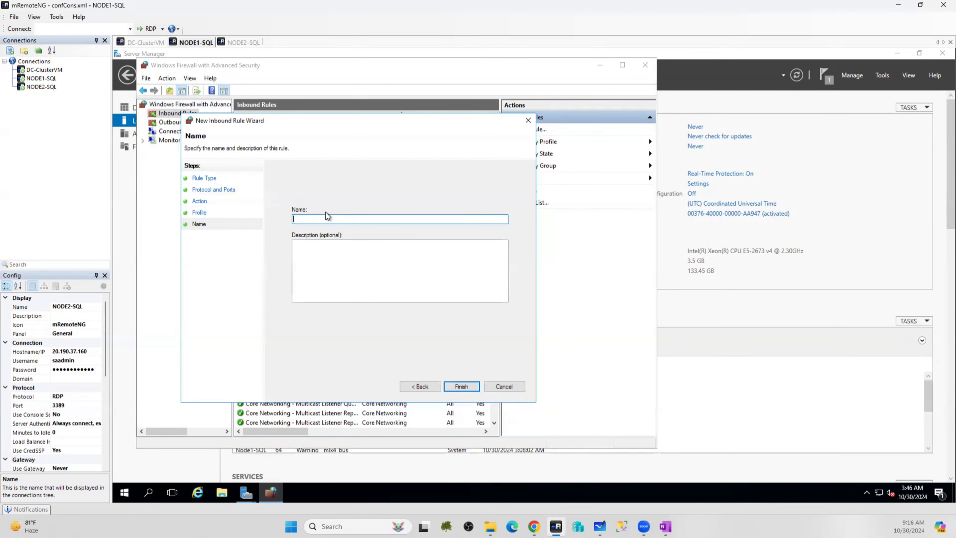
pyautogui.write('SQL_Ports')
pyautogui.click(461, 387)
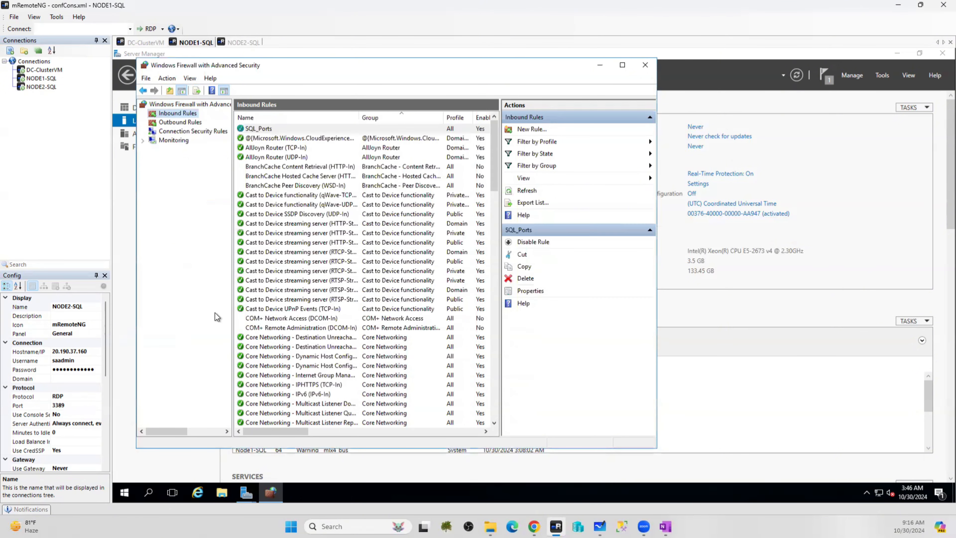
# Add inbound rule allports allowing all local TCP ports on all profiles, then view outbound rules
pyautogui.rightClick(181, 115)
pyautogui.click(215, 123)
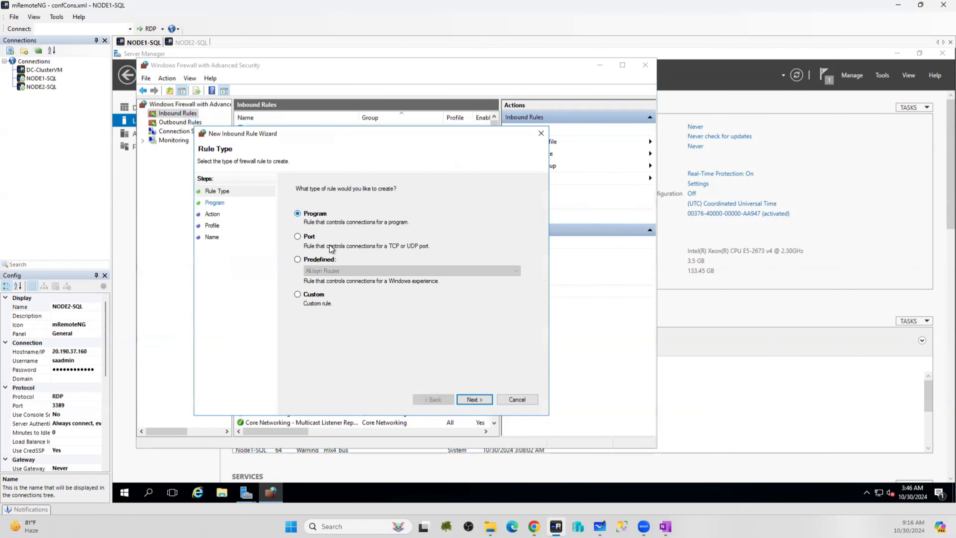
pyautogui.click(306, 237)
pyautogui.click(474, 399)
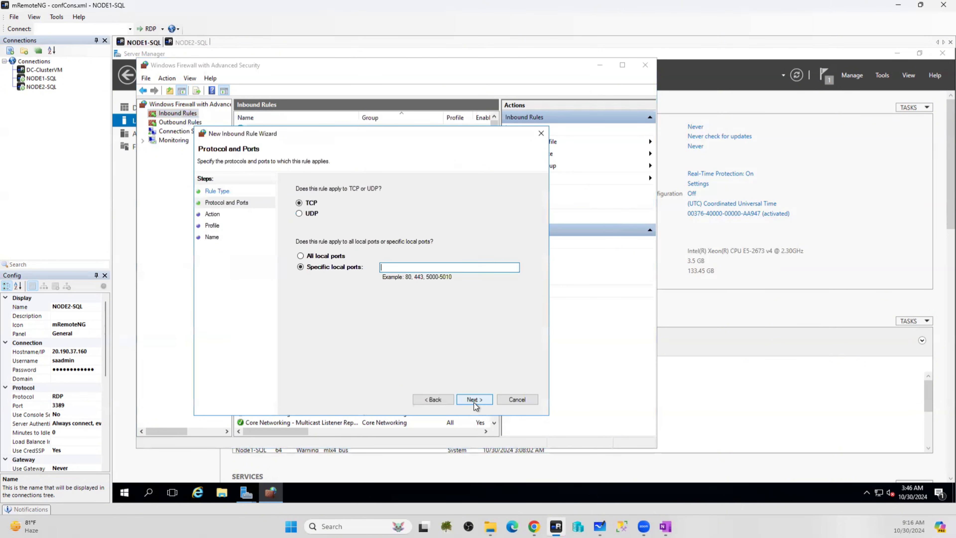
pyautogui.click(324, 258)
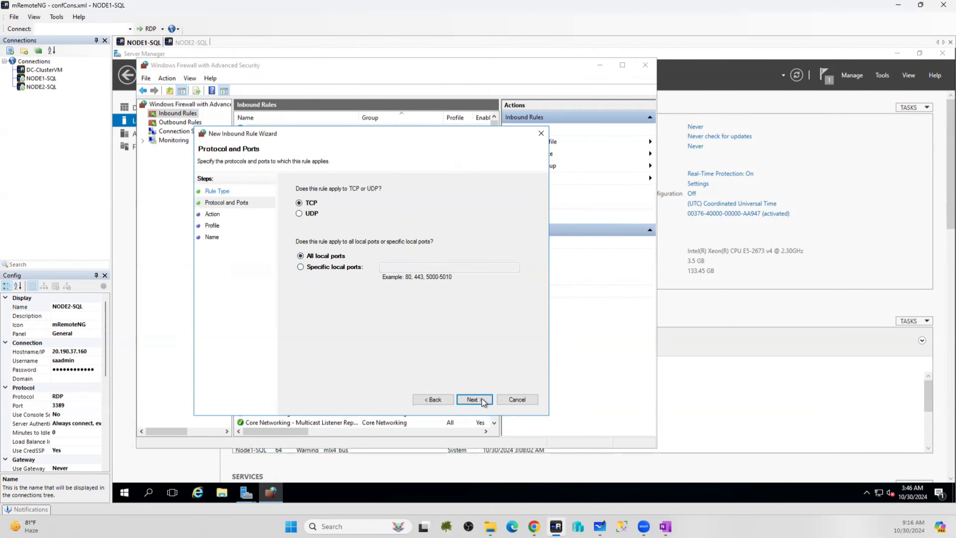
pyautogui.click(474, 400)
pyautogui.click(474, 399)
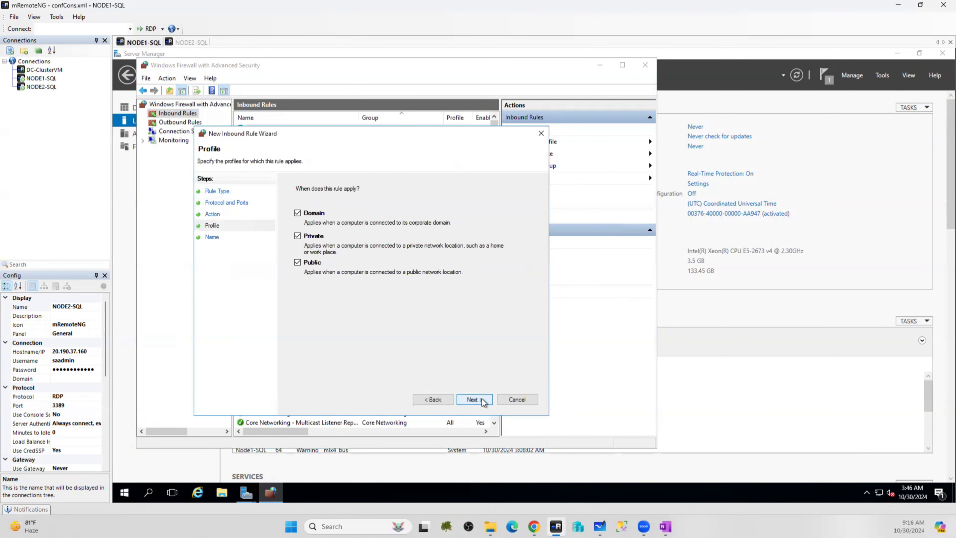
pyautogui.click(481, 400)
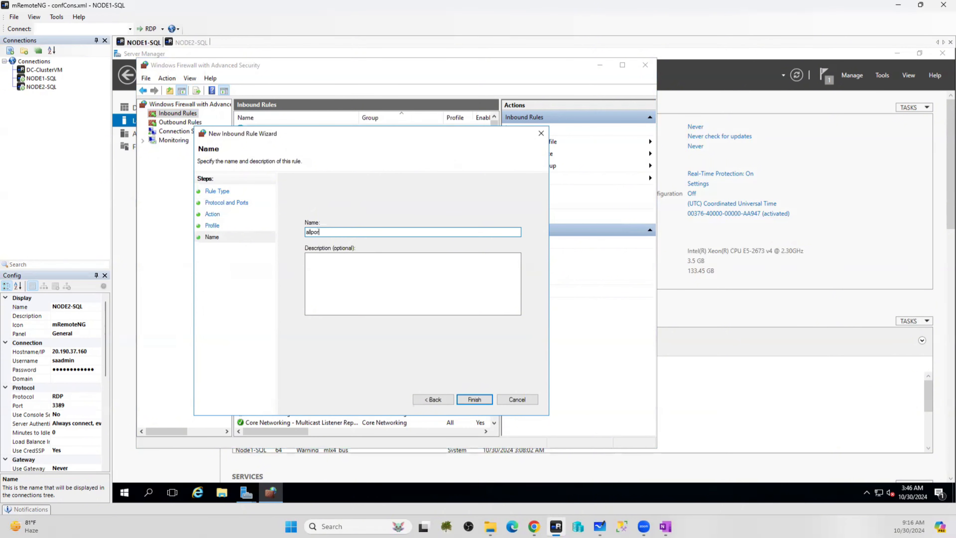
pyautogui.click(479, 401)
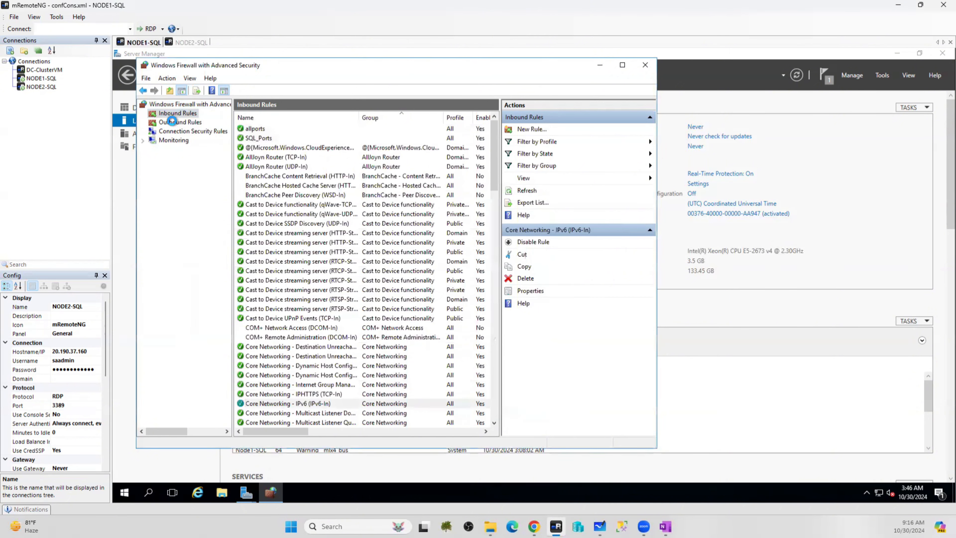
pyautogui.click(170, 121)
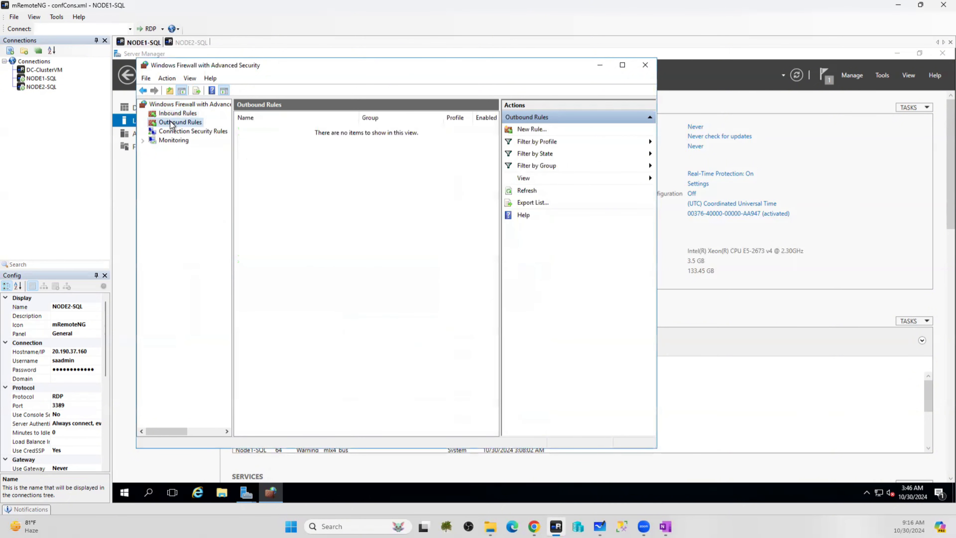
# Begin a new port-based outbound firewall rule on NODE1-SQL
pyautogui.rightClick(170, 120)
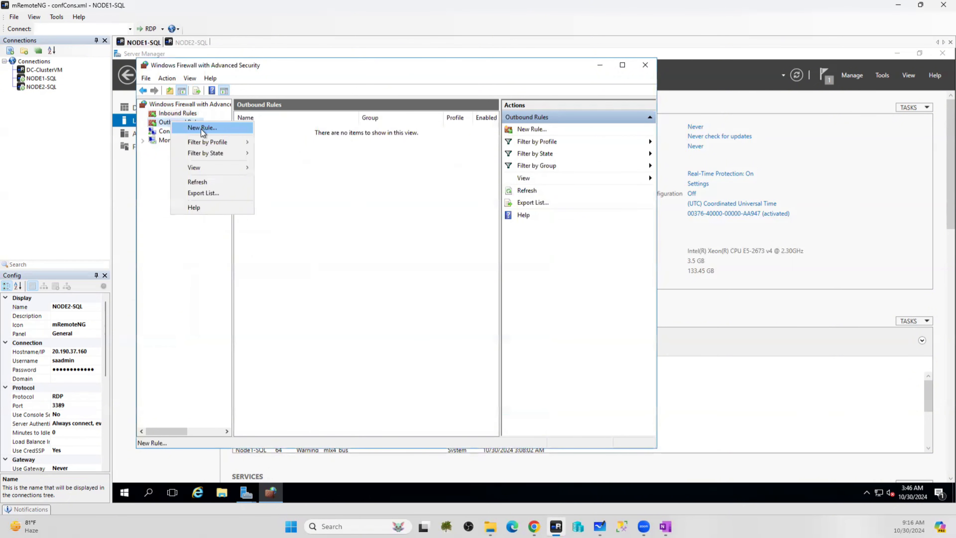
pyautogui.click(201, 129)
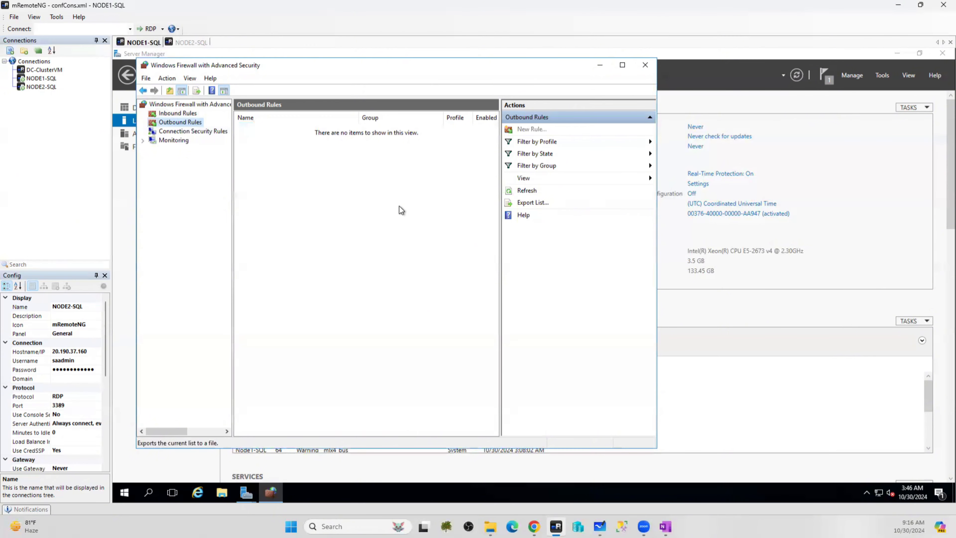
pyautogui.rightClick(180, 120)
pyautogui.click(319, 251)
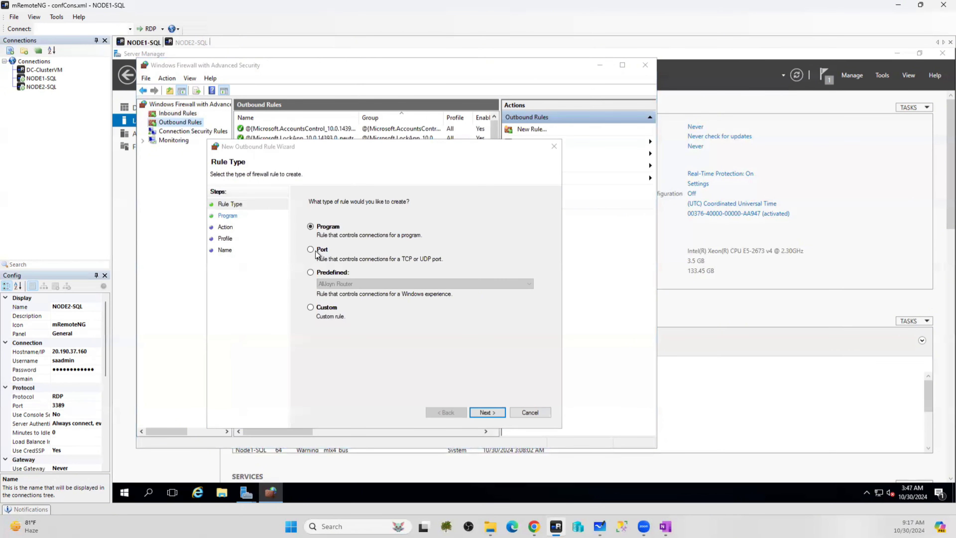
pyautogui.click(317, 251)
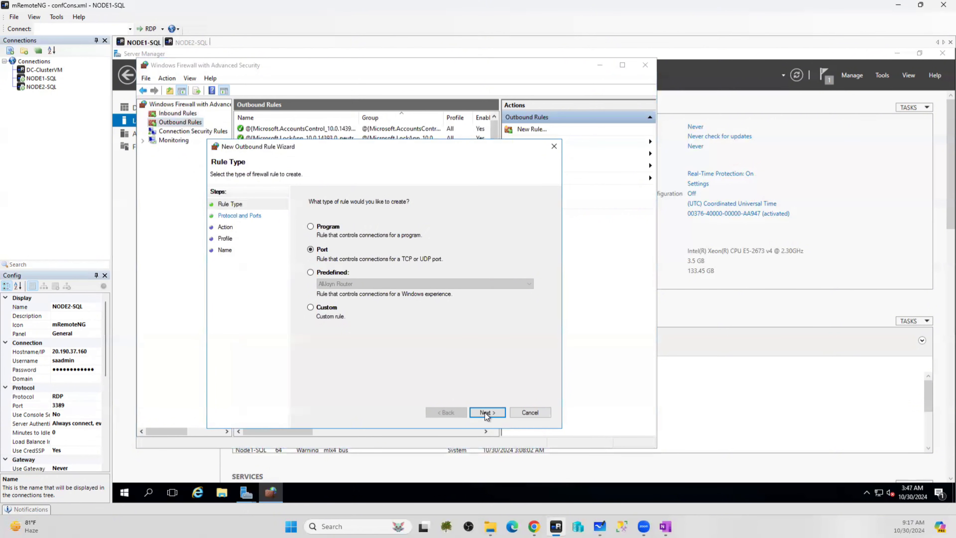
pyautogui.click(486, 413)
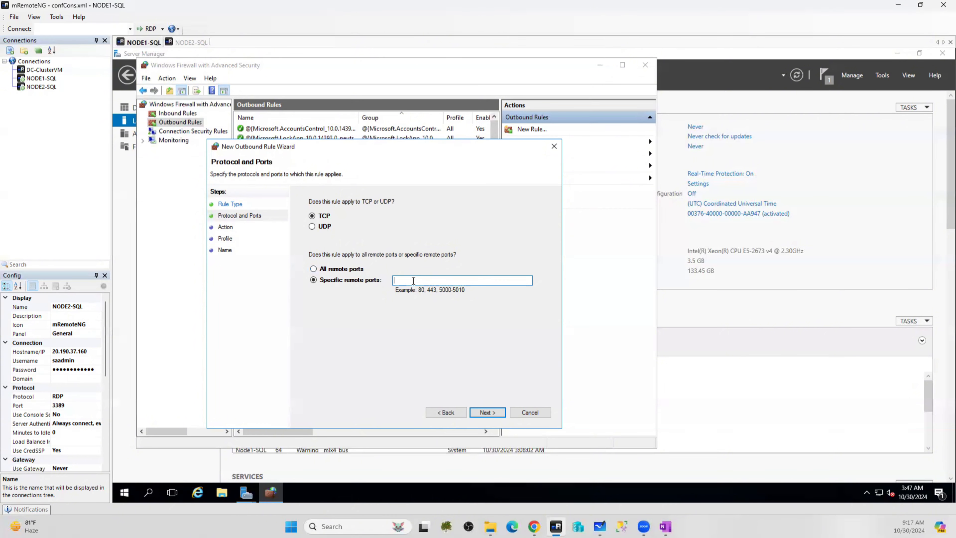
# Make the outbound rule cover all remote TCP ports, allowed on all profiles, named allports
pyautogui.click(188, 42)
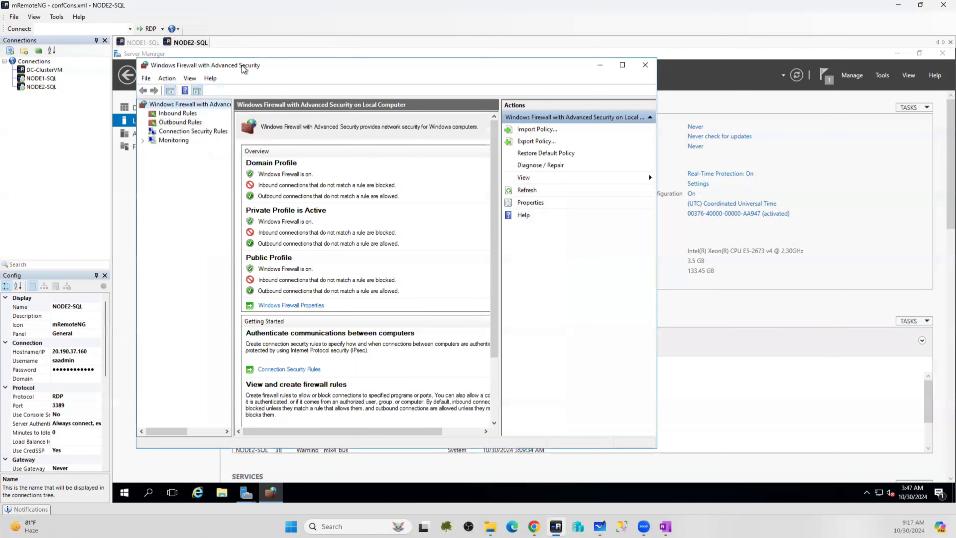
pyautogui.click(150, 43)
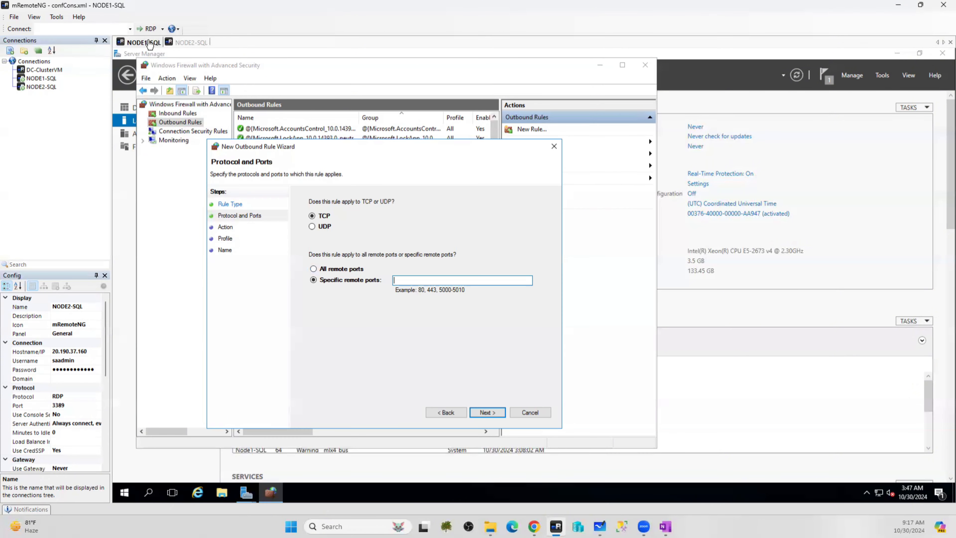
pyautogui.click(340, 271)
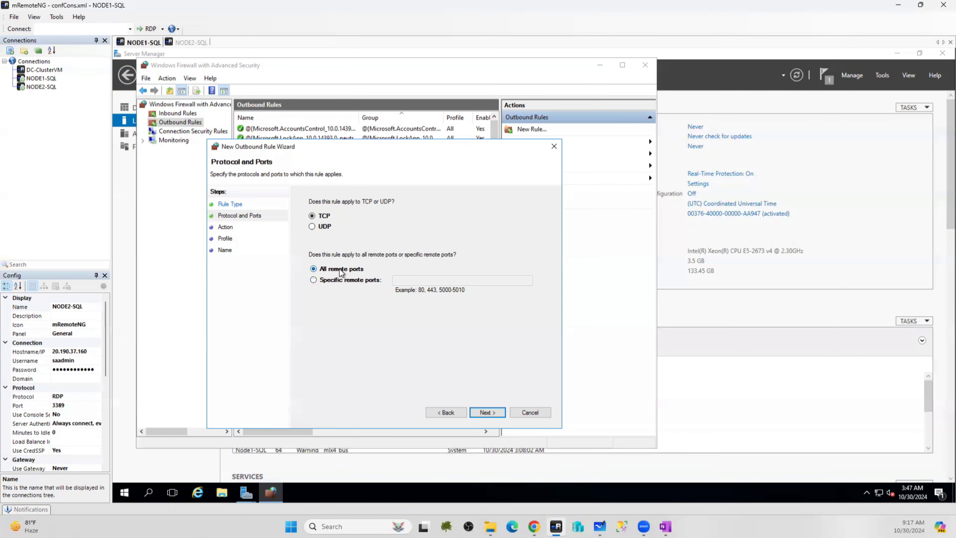
pyautogui.click(488, 414)
pyautogui.click(476, 413)
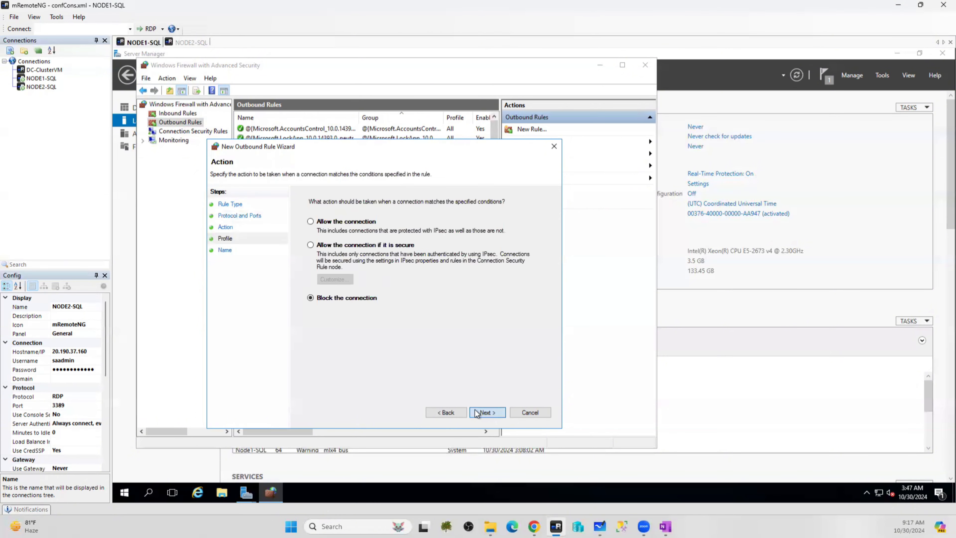
pyautogui.click(444, 412)
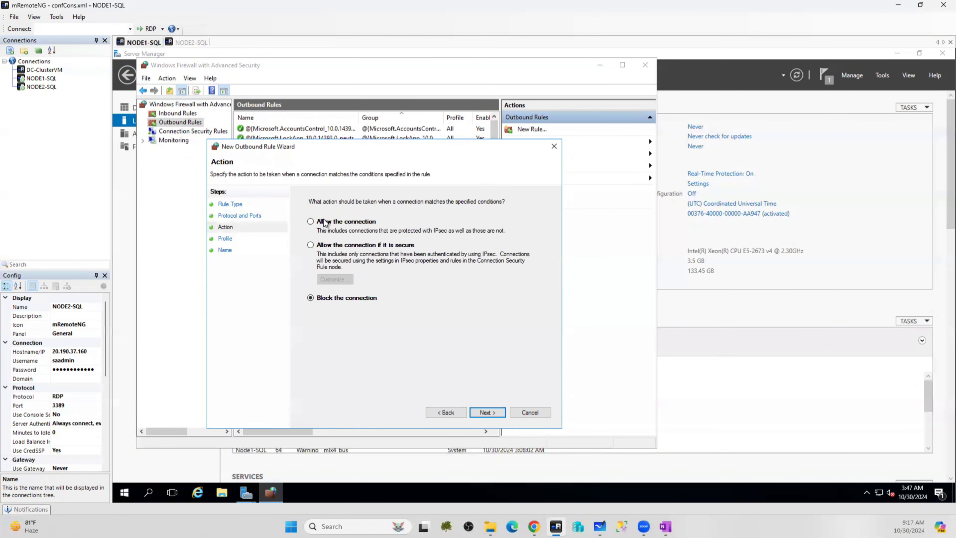
pyautogui.click(325, 222)
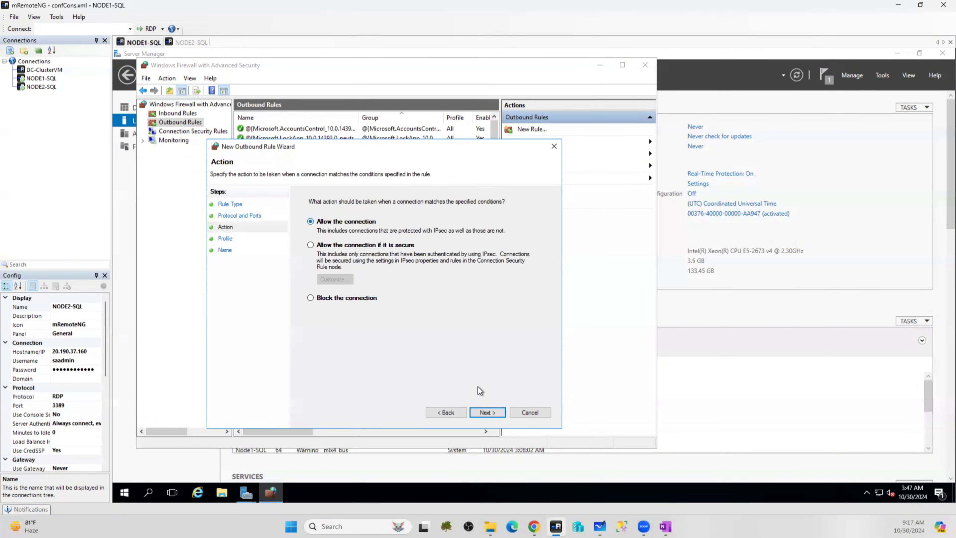
pyautogui.click(497, 414)
pyautogui.click(496, 412)
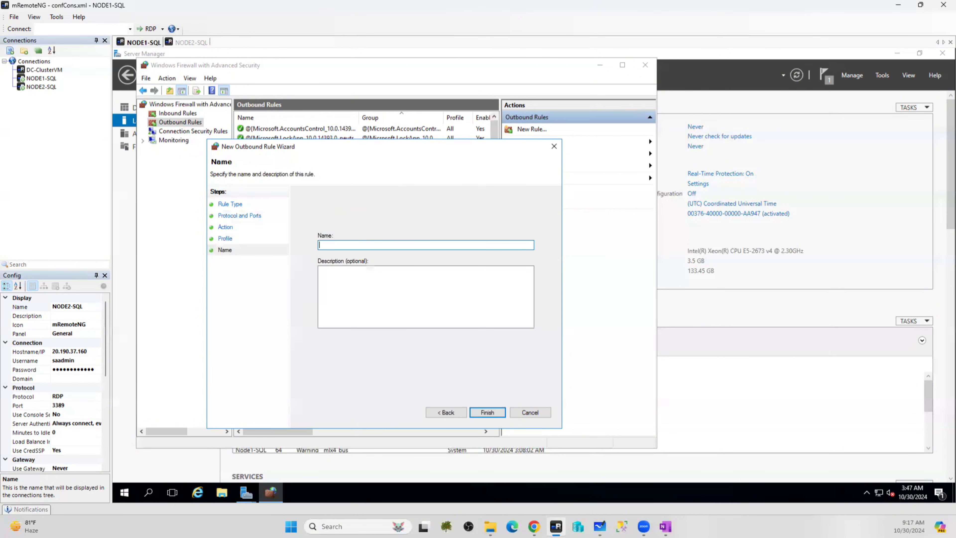
pyautogui.write('alloprts')
pyautogui.press('BackSpace')
pyautogui.press('BackSpace')
pyautogui.click(502, 411)
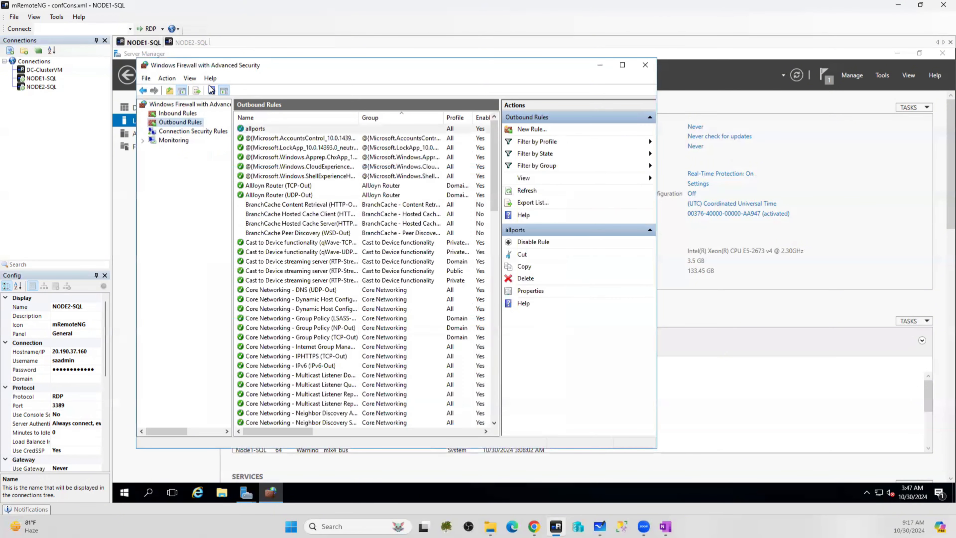
# On NODE2-SQL, start a new inbound firewall rule
pyautogui.click(197, 43)
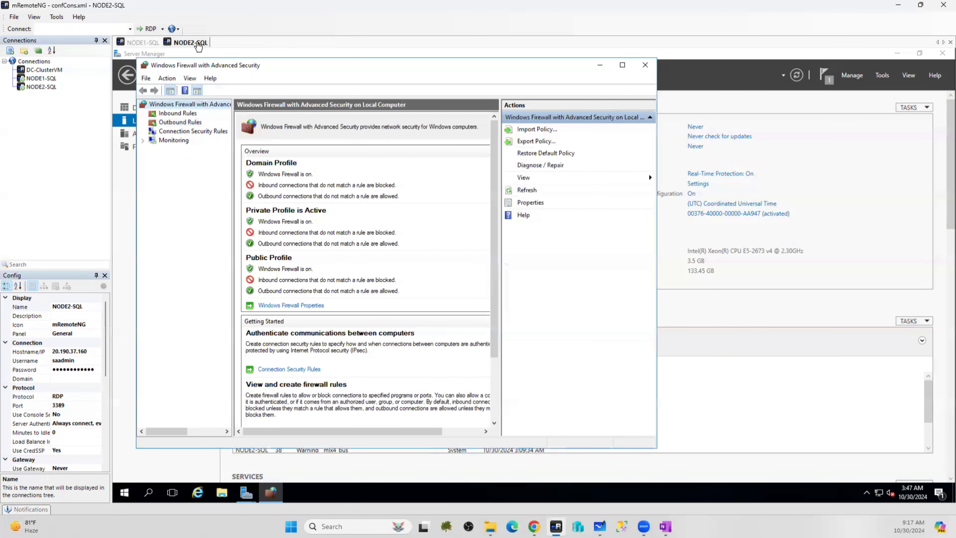
pyautogui.rightClick(173, 115)
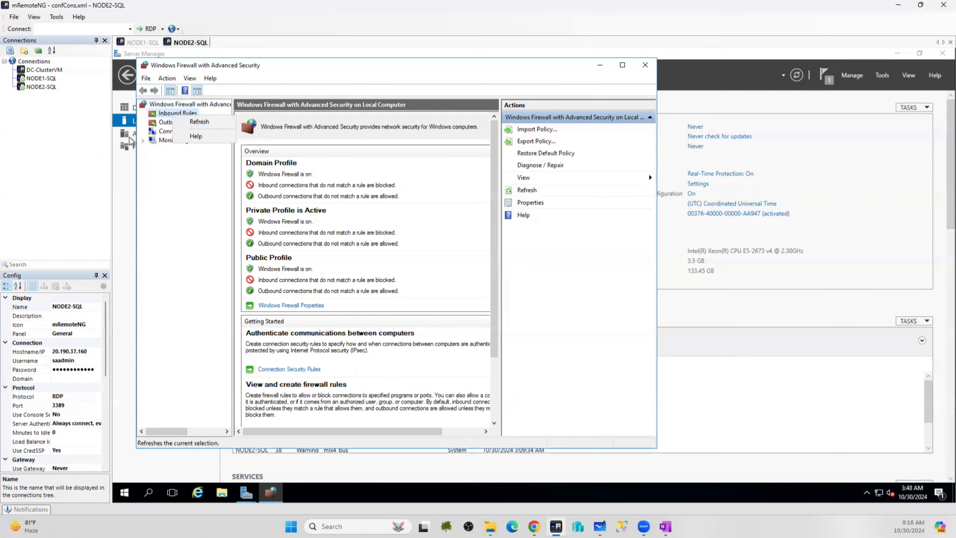
pyautogui.click(170, 114)
pyautogui.click(169, 117)
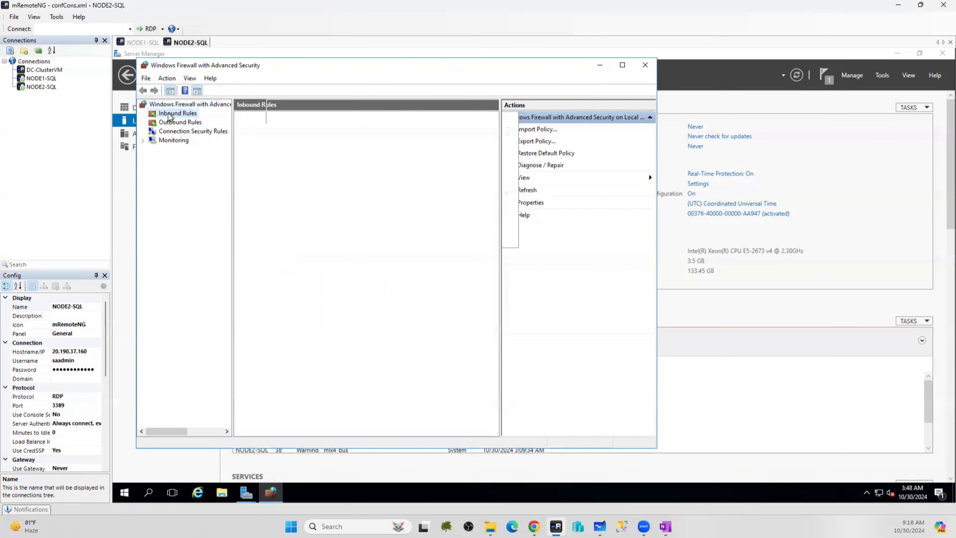
pyautogui.rightClick(168, 116)
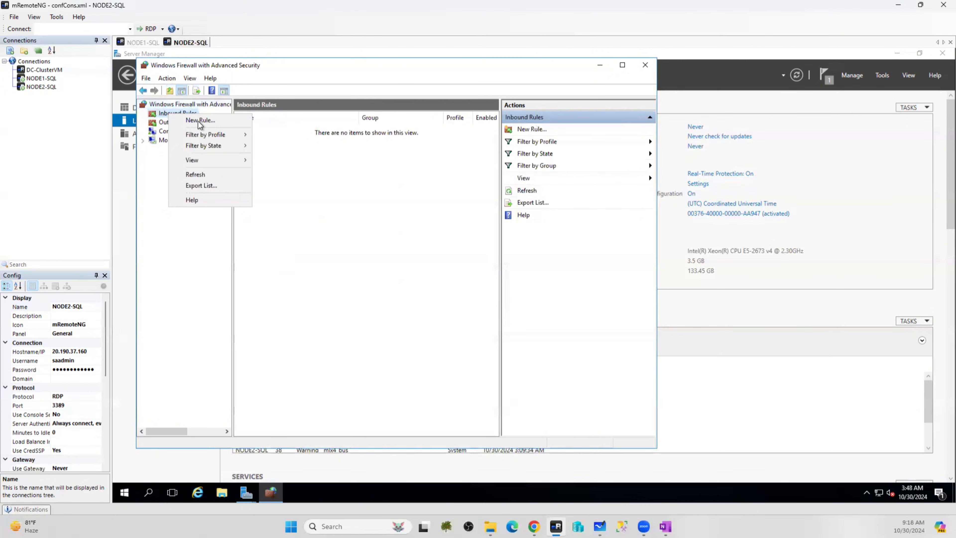
pyautogui.click(198, 121)
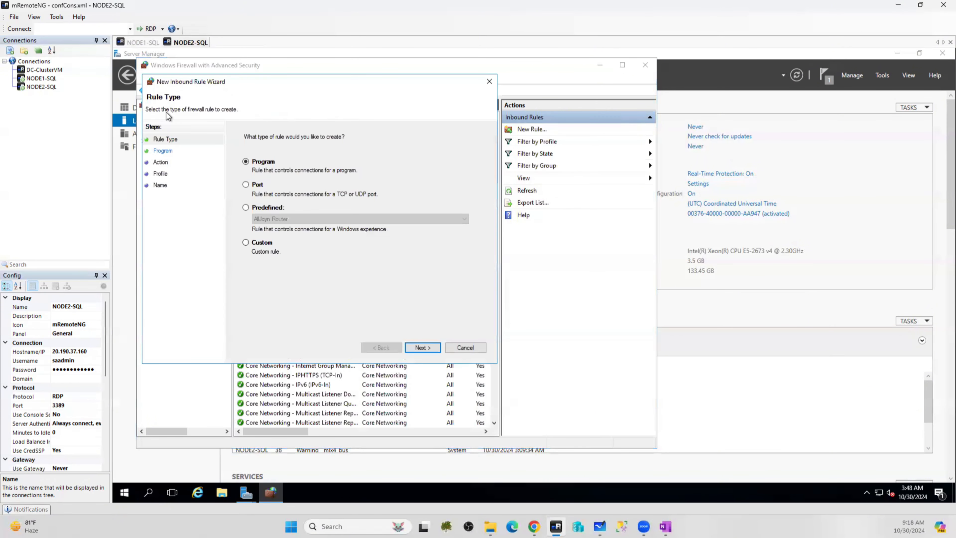
# Make it a port rule for all local TCP ports, allowed on all profiles, named allports
pyautogui.click(262, 188)
pyautogui.click(422, 348)
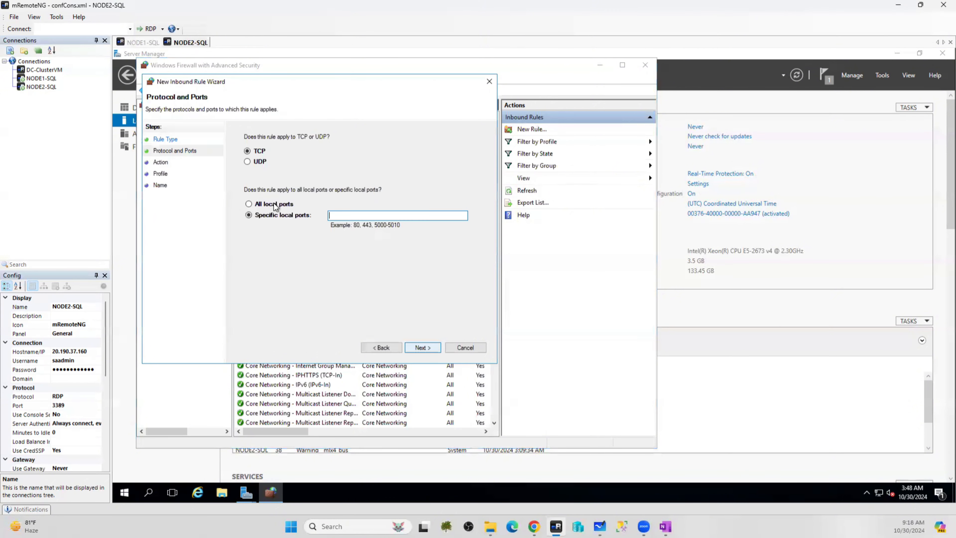
pyautogui.click(248, 204)
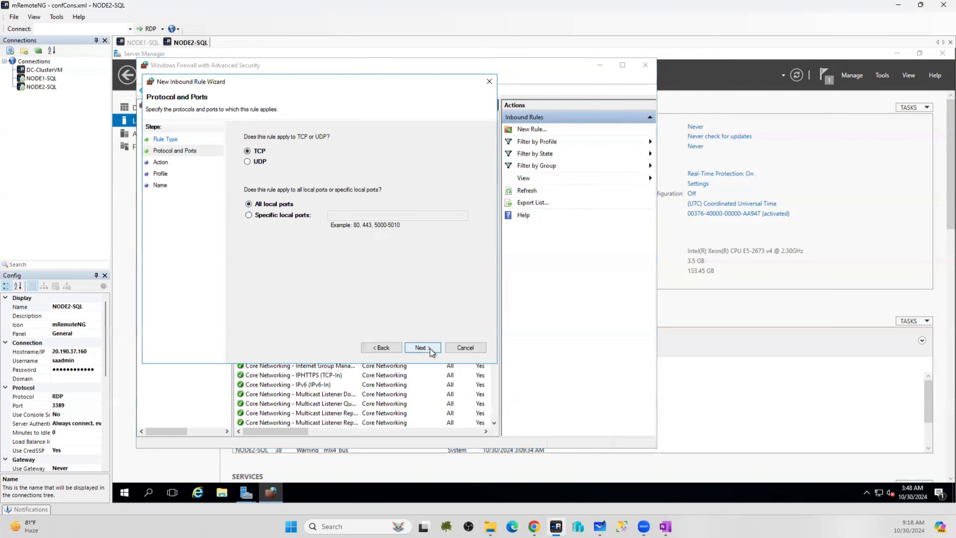
pyautogui.click(430, 348)
pyautogui.click(430, 348)
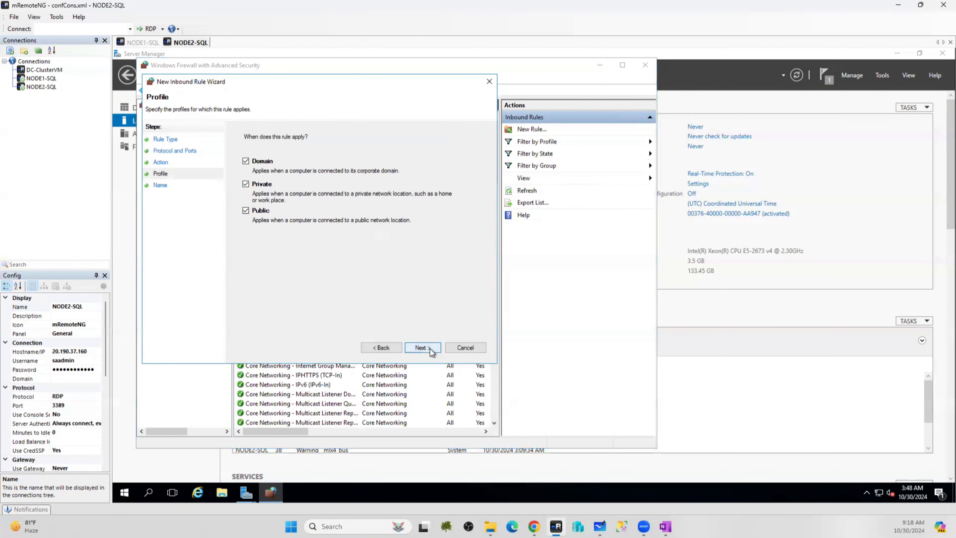
pyautogui.click(430, 348)
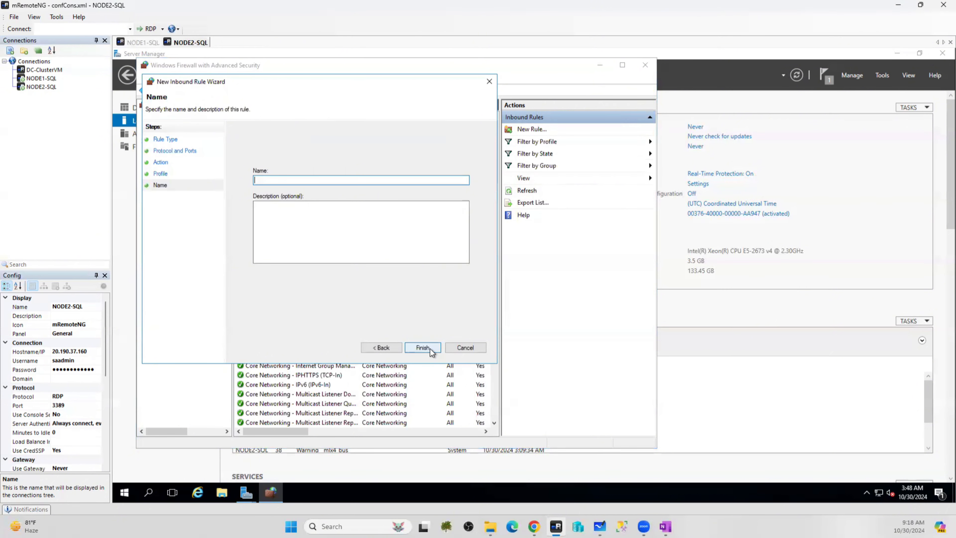
pyautogui.write('allports')
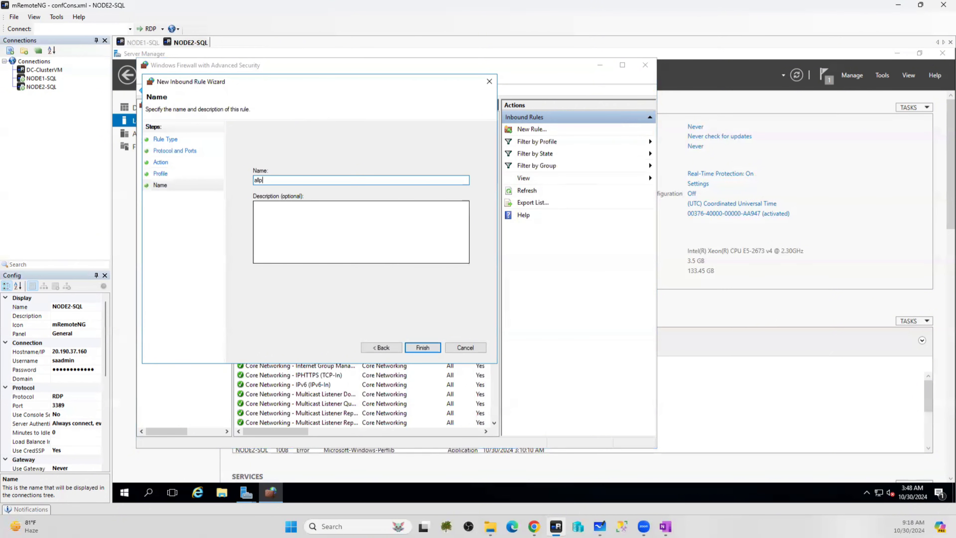
pyautogui.click(423, 348)
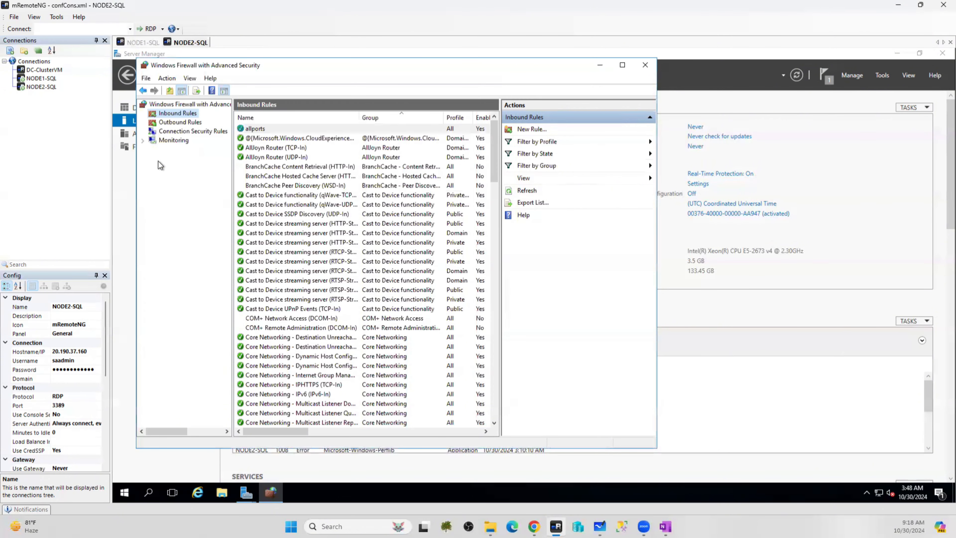
# On NODE2-SQL, create outbound rule allports allowing TCP to all remote ports on all profiles
pyautogui.click(175, 122)
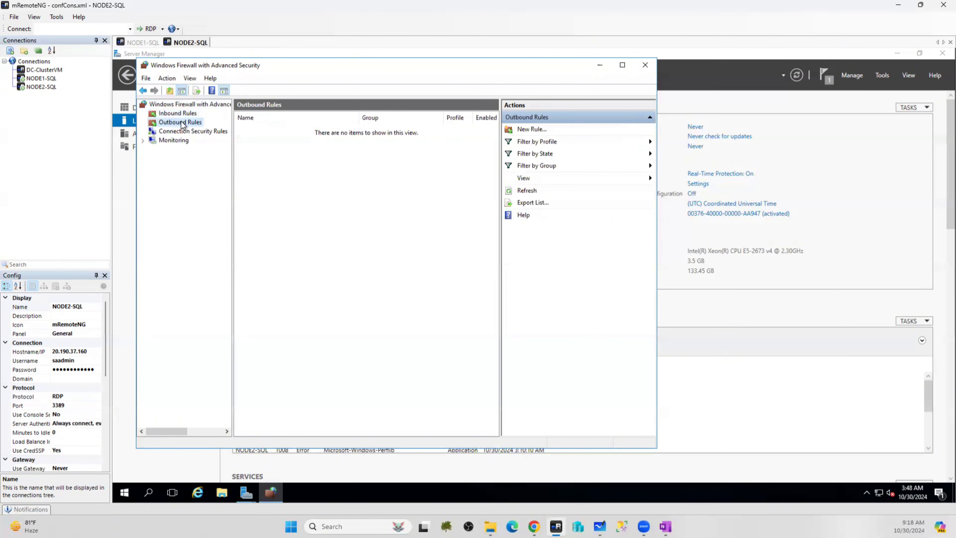
pyautogui.rightClick(176, 123)
pyautogui.click(206, 131)
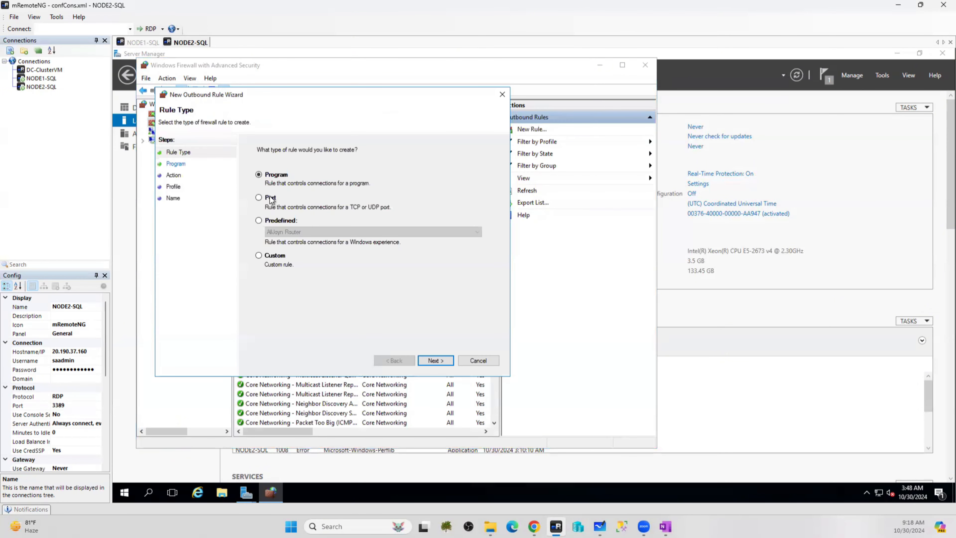
pyautogui.click(270, 198)
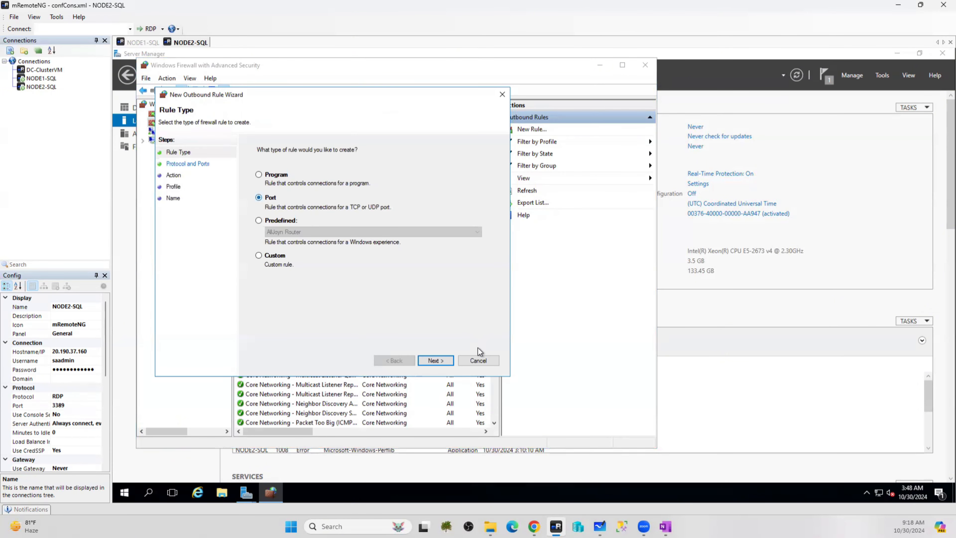
pyautogui.click(438, 360)
pyautogui.click(288, 218)
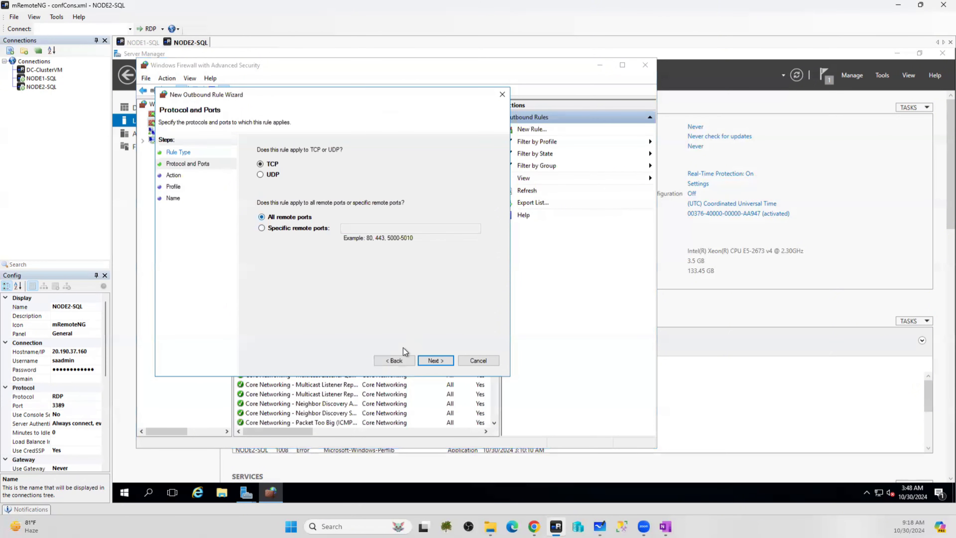
pyautogui.click(435, 361)
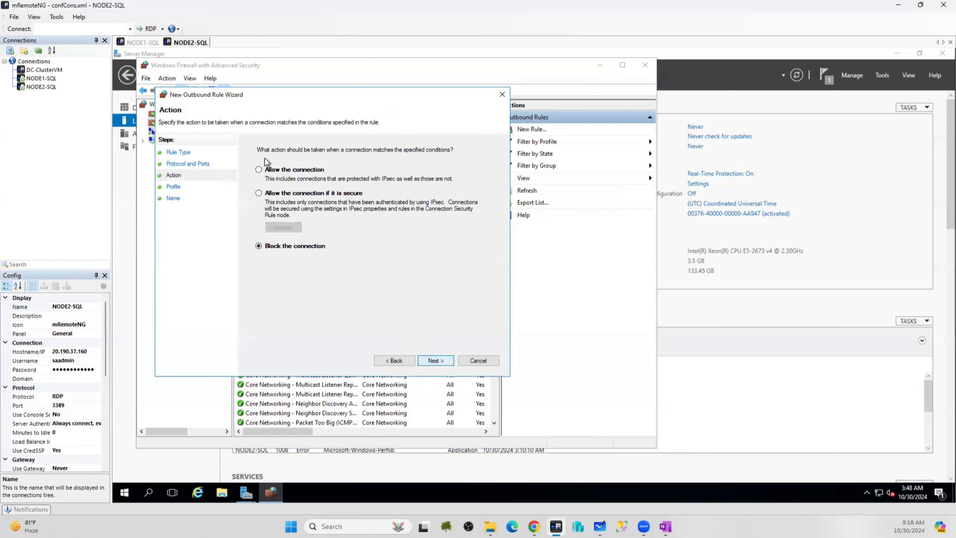
pyautogui.click(266, 169)
pyautogui.click(440, 360)
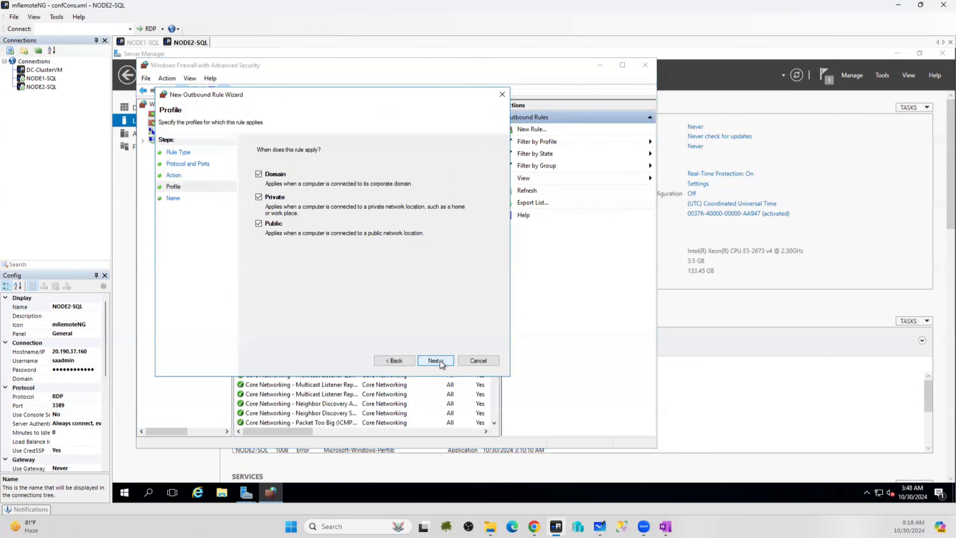
pyautogui.click(440, 360)
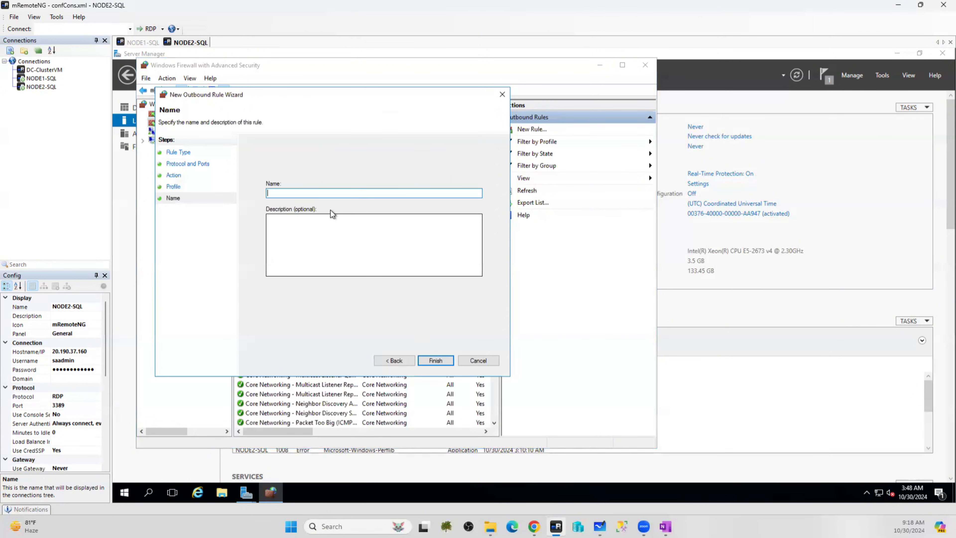
pyautogui.write('allpo')
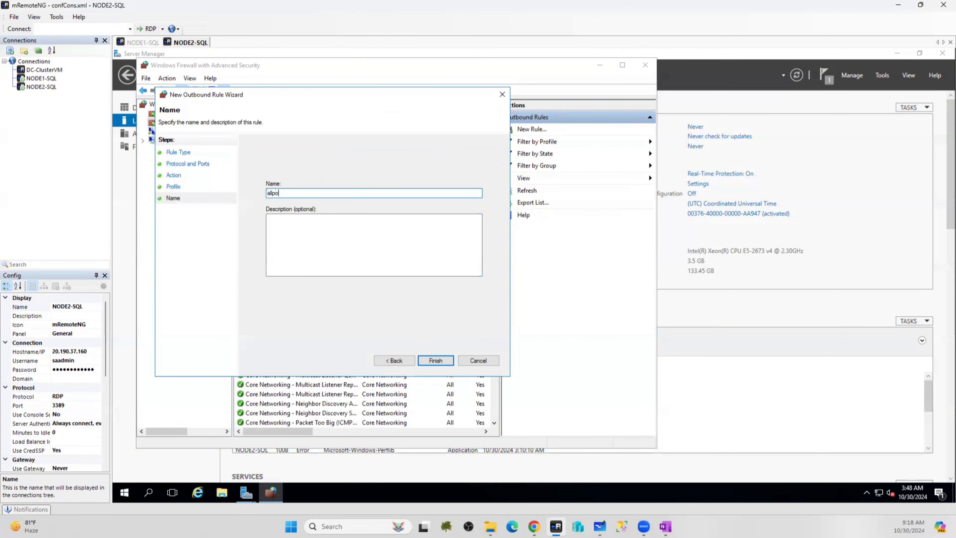
pyautogui.write('rts')
pyautogui.click(436, 361)
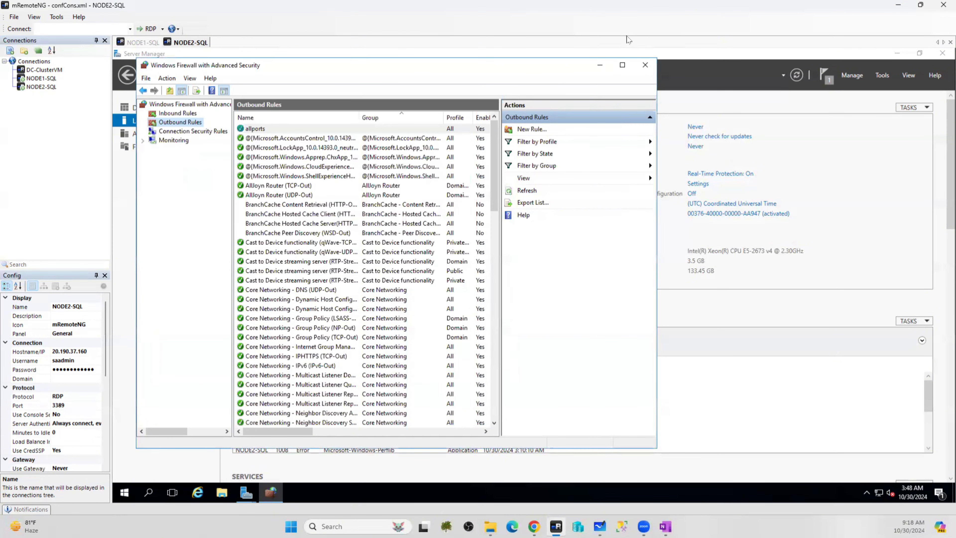
# Close the firewall console, completed feature wizard and Server Manager on NODE2-SQL, then on NODE1-SQL
pyautogui.click(639, 65)
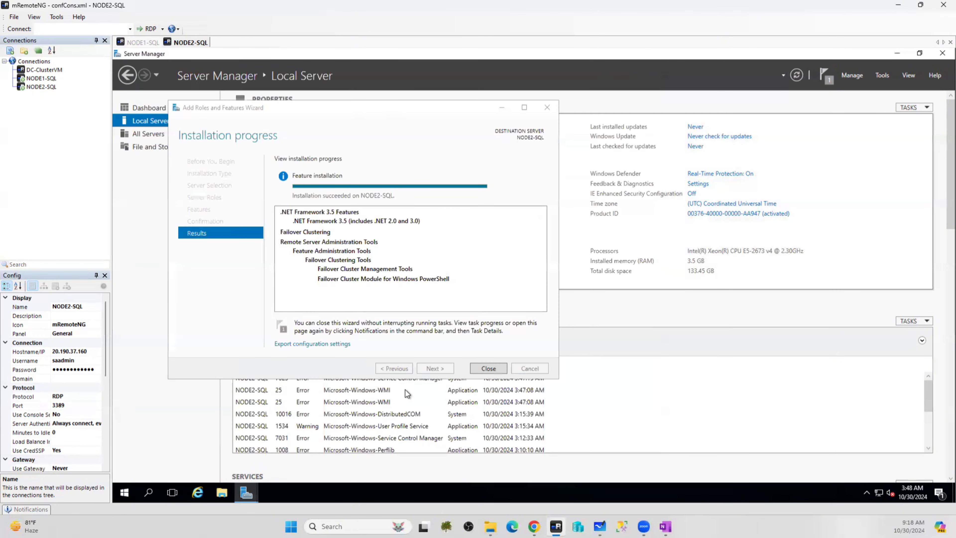
pyautogui.click(488, 368)
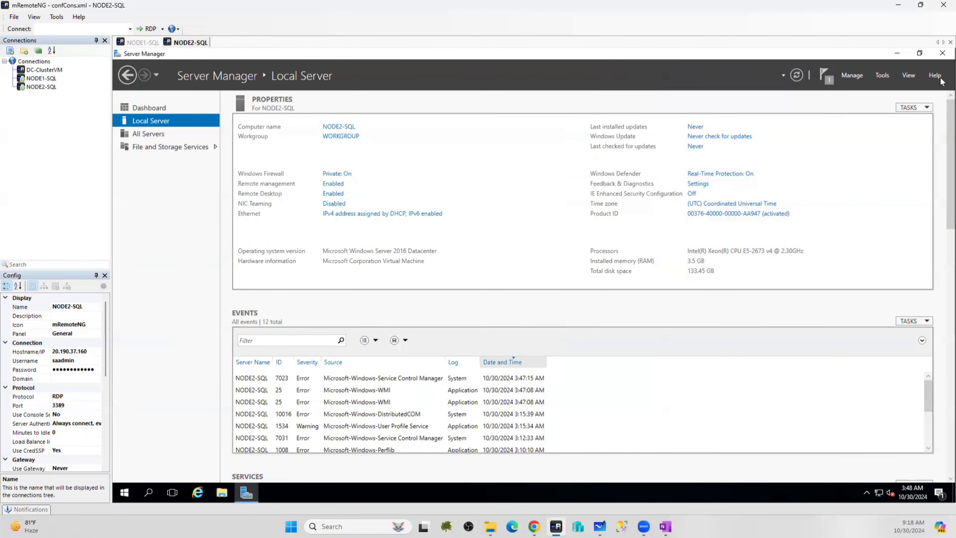
pyautogui.click(942, 53)
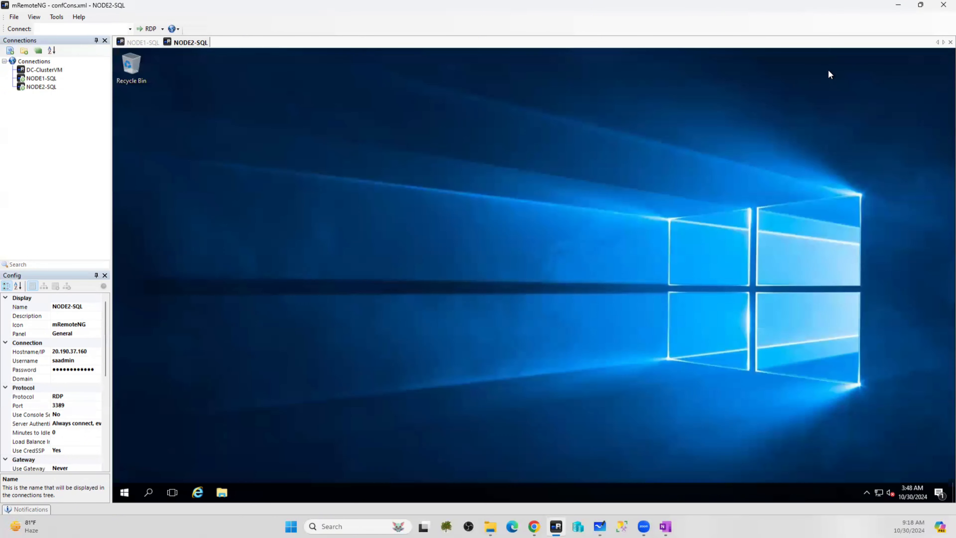
pyautogui.click(142, 42)
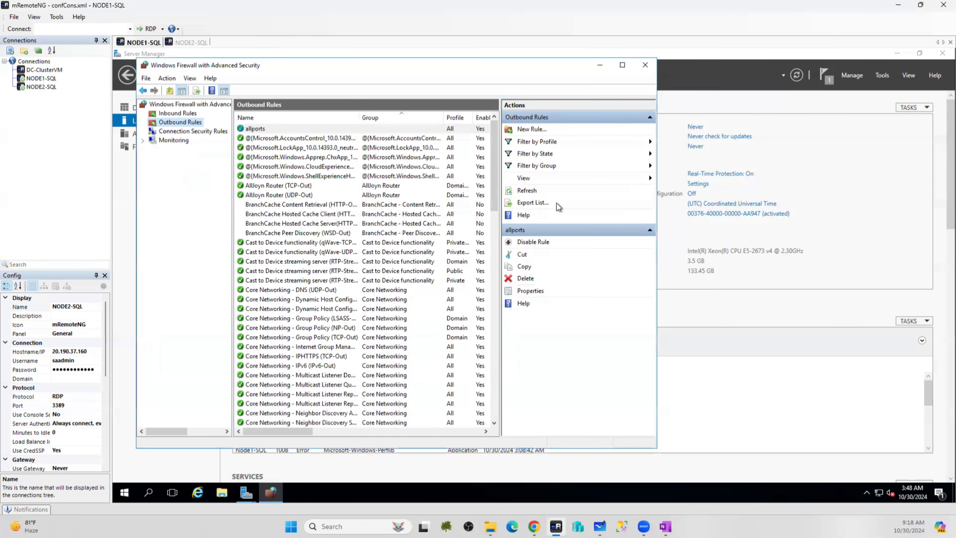
pyautogui.click(646, 66)
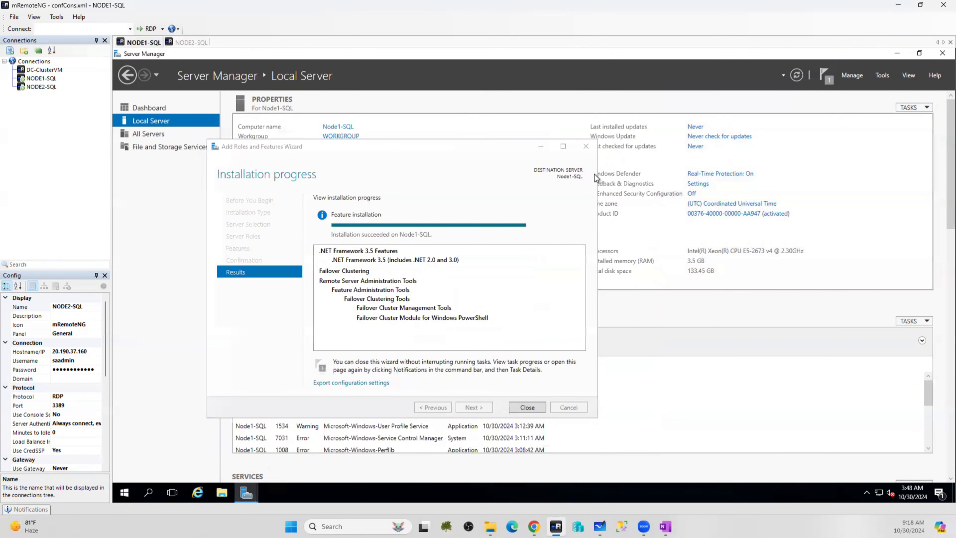
pyautogui.click(528, 407)
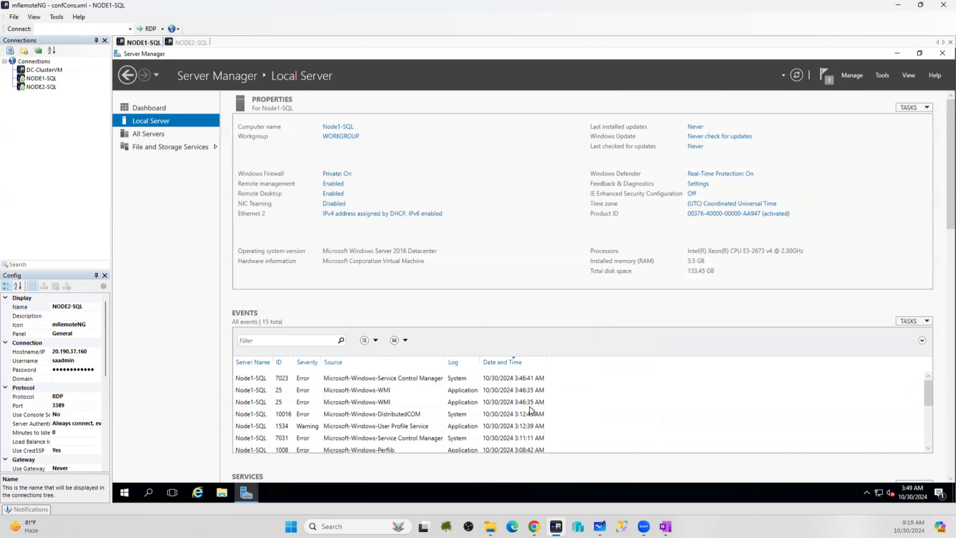
pyautogui.click(941, 54)
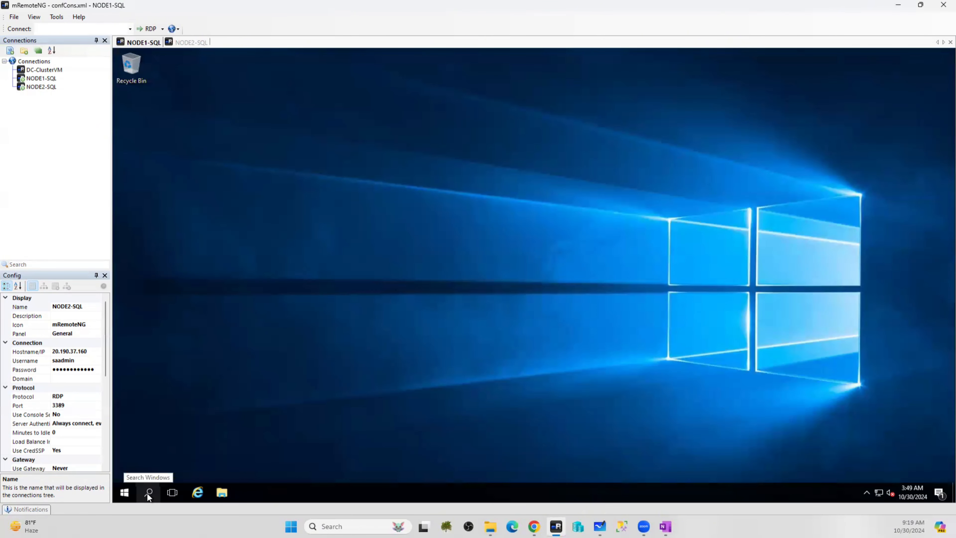
# Search for 'firewall' in Windows search on NODE1-SQL
pyautogui.press('super')
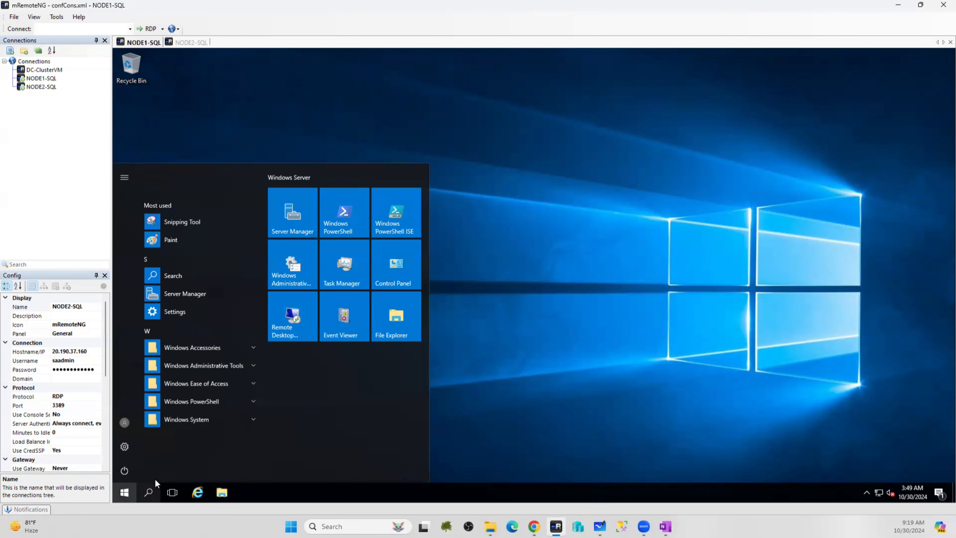
pyautogui.click(148, 495)
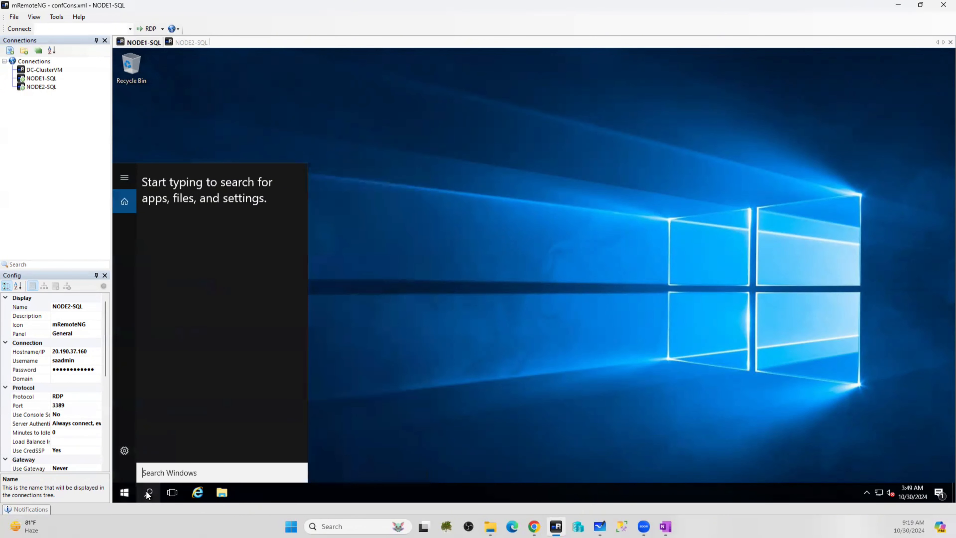
pyautogui.write('fire')
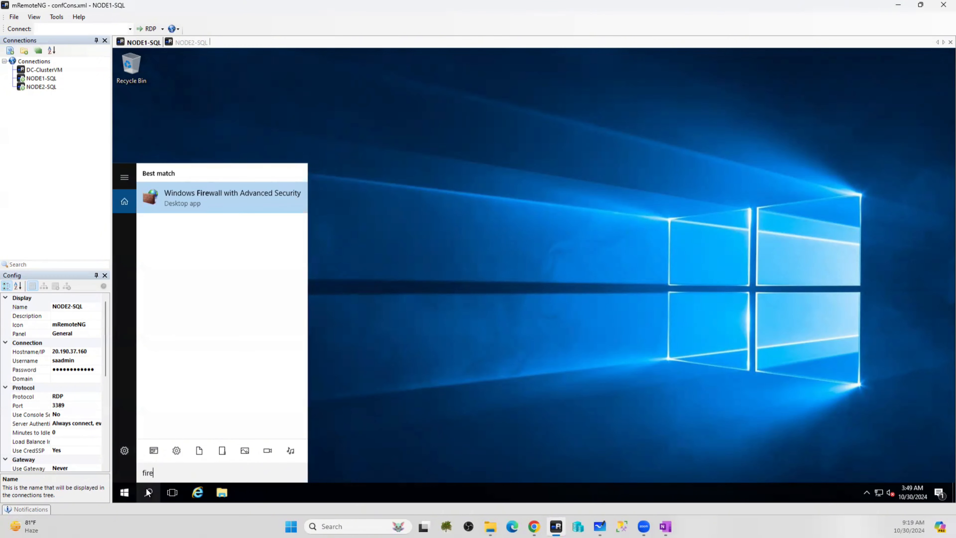
pyautogui.write('w')
pyautogui.write('al')
pyautogui.write('l')
pyautogui.write('//')
# On NODE2-SQL, search Windows for the firewall, correcting the mistyped letters
pyautogui.click(192, 42)
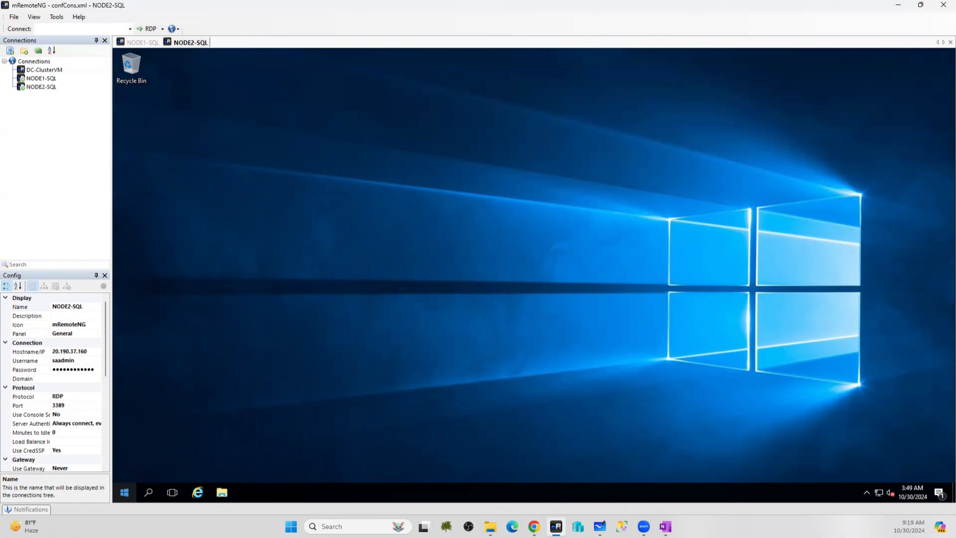
pyautogui.click(124, 492)
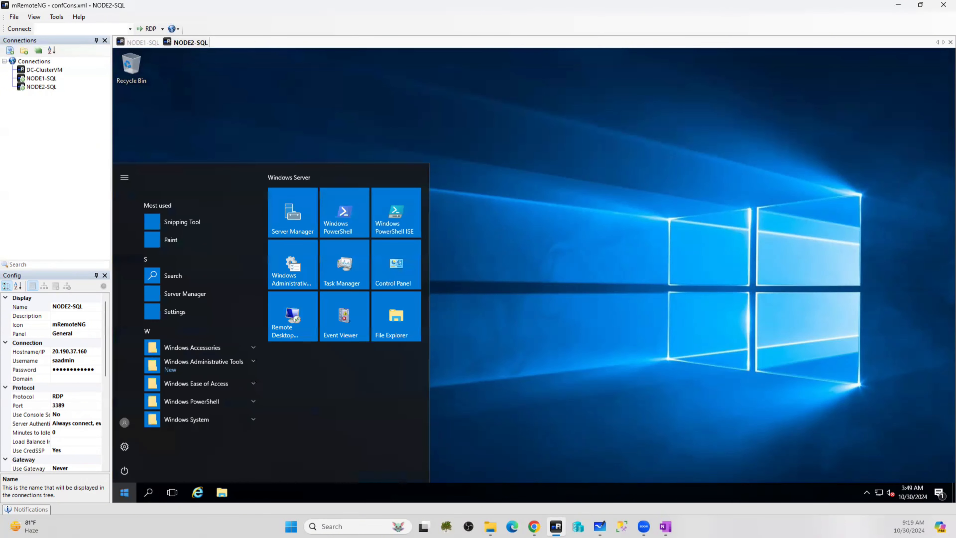
pyautogui.click(147, 494)
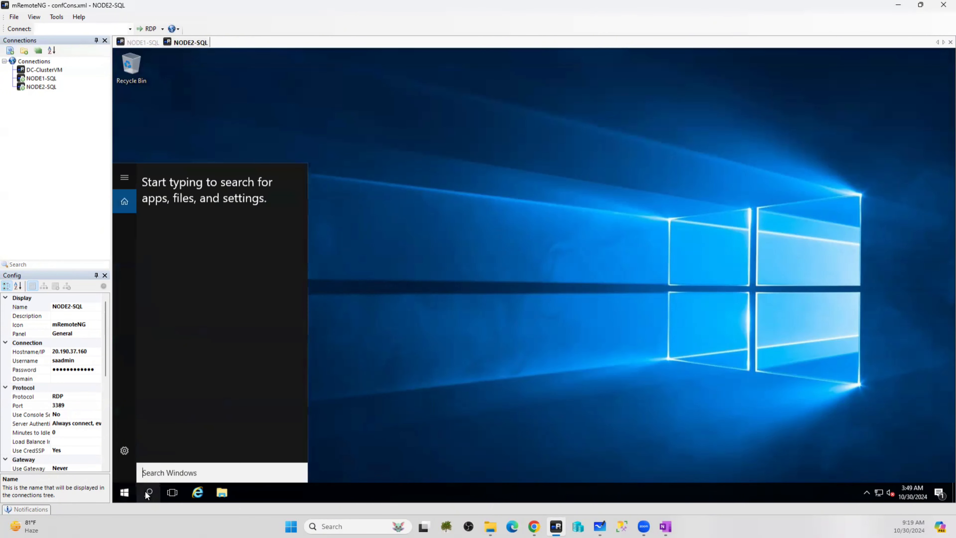
pyautogui.write('fi')
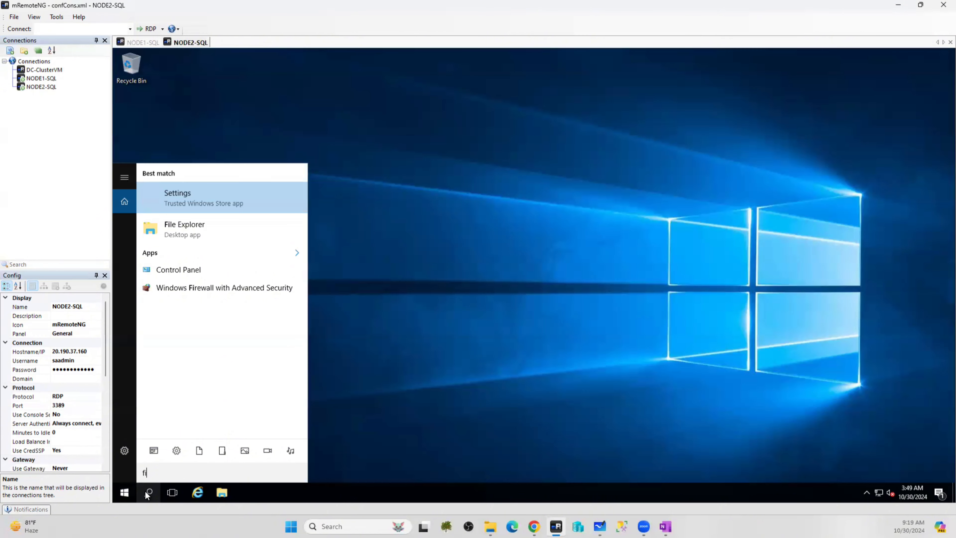
pyautogui.write('rere')
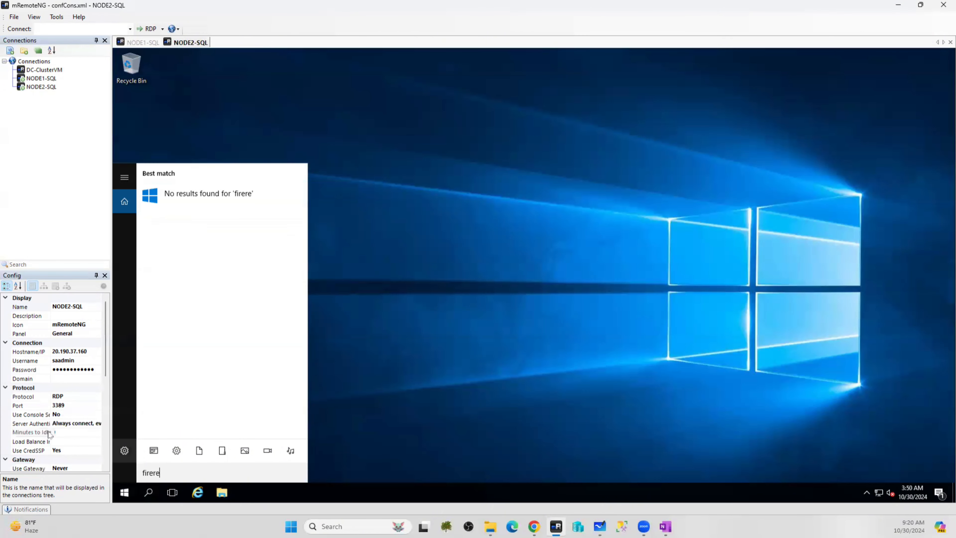
pyautogui.press('BackSpace')
pyautogui.press('BackSpace')
# Dismiss the search pane and open Windows Settings from NODE1-SQL's Start menu
pyautogui.click(142, 43)
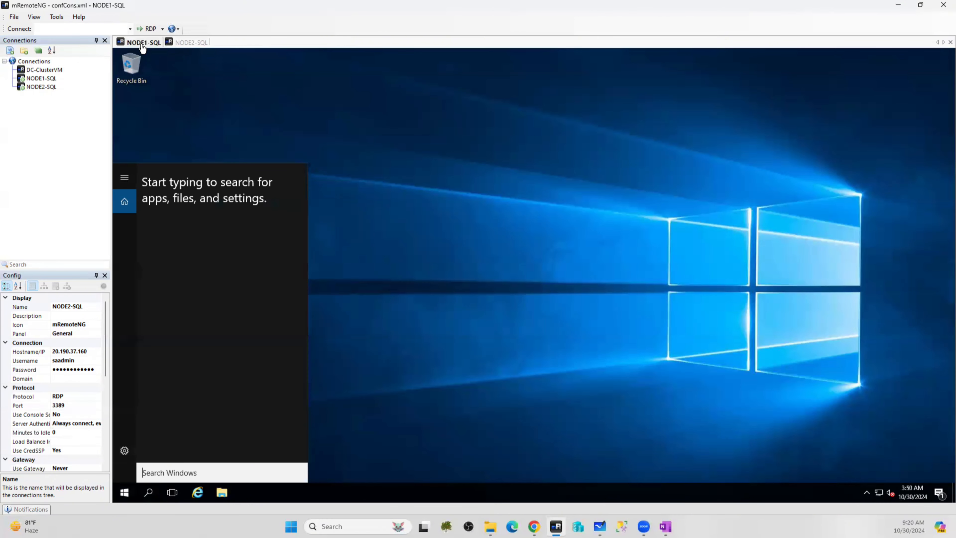
pyautogui.click(519, 244)
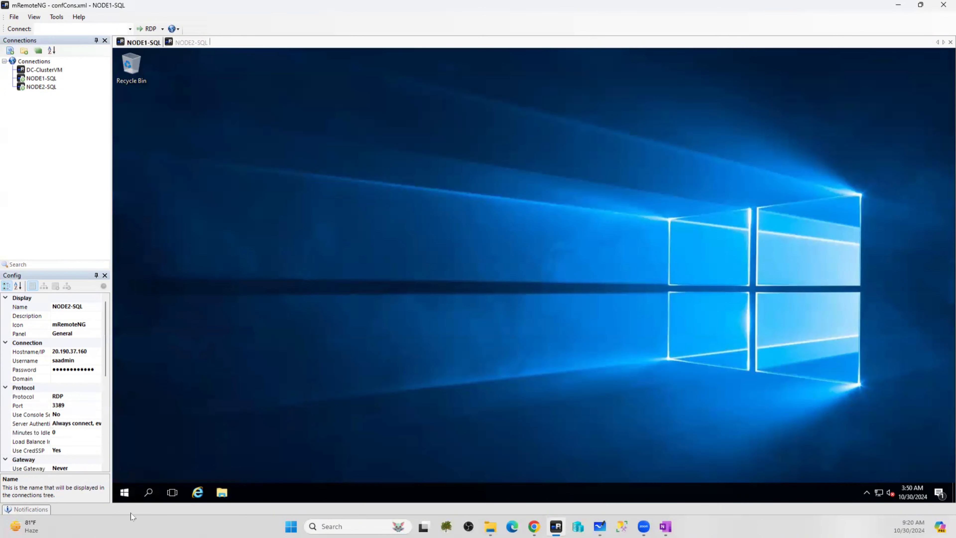
pyautogui.click(124, 491)
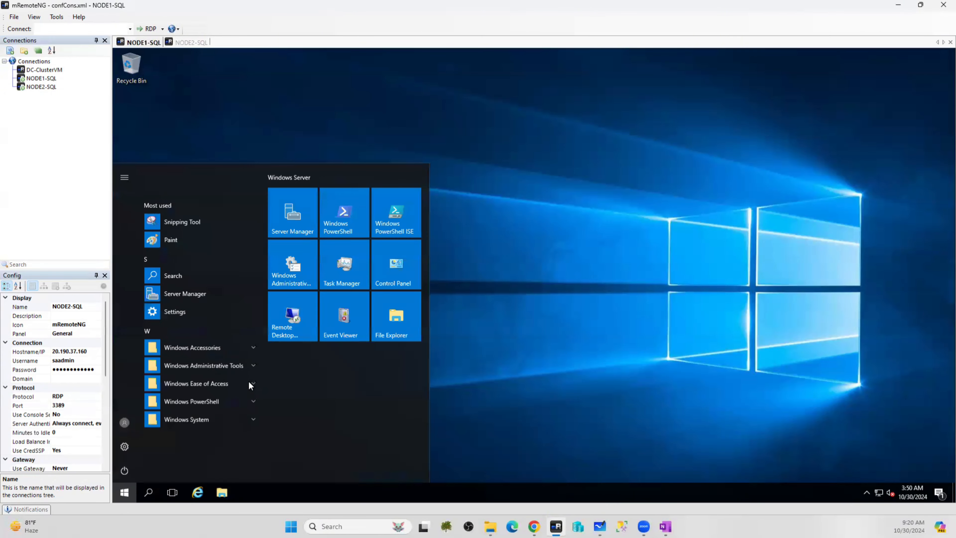
pyautogui.click(186, 317)
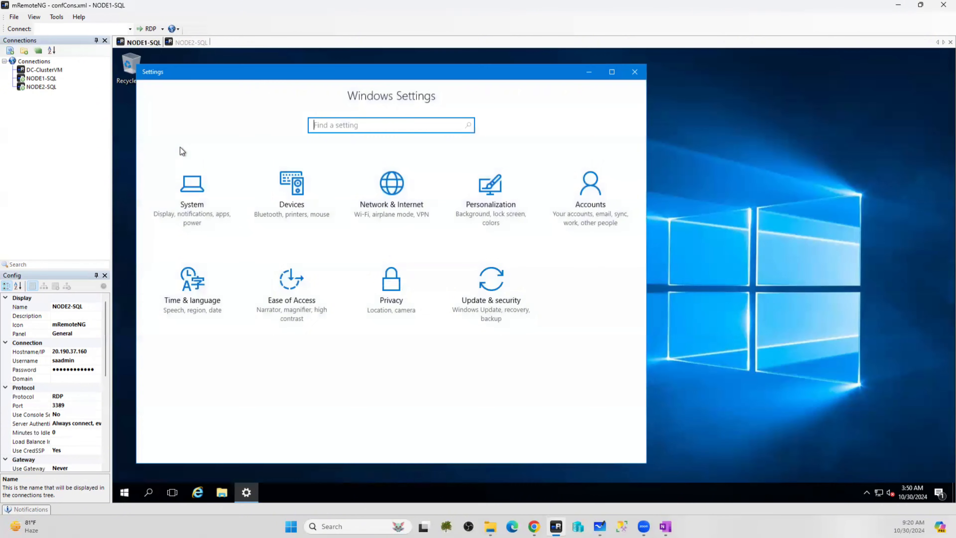
pyautogui.click(127, 135)
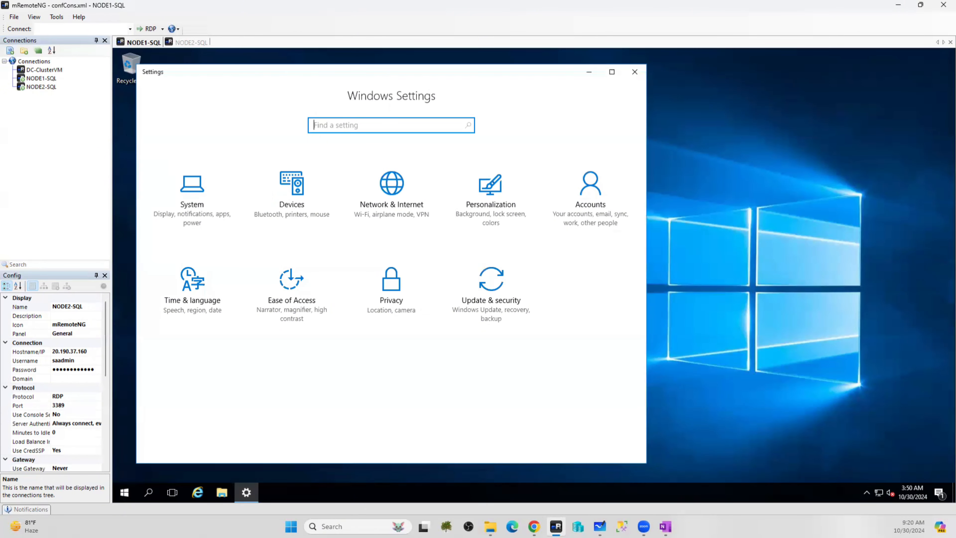
pyautogui.hotkey('alt', 'Tab')
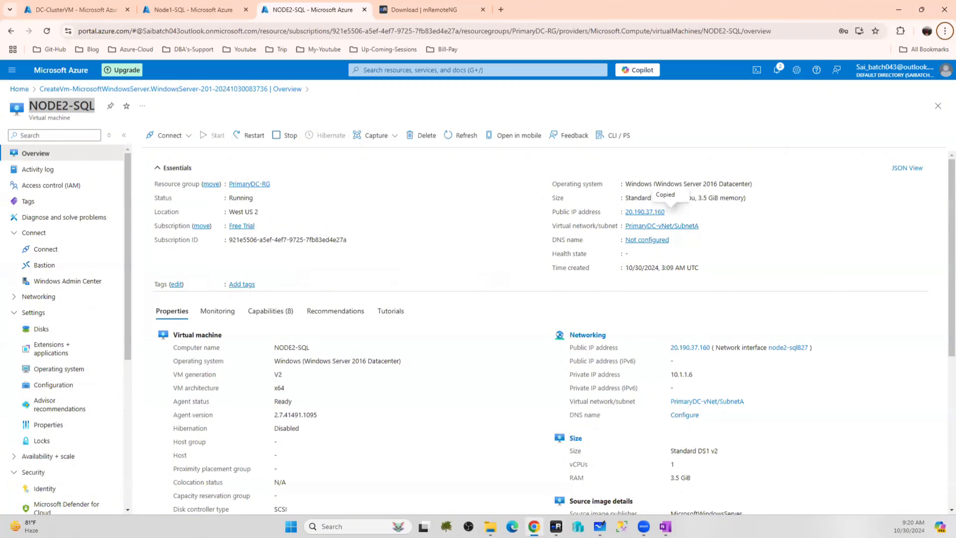
pyautogui.hotkey('alt', 'Tab')
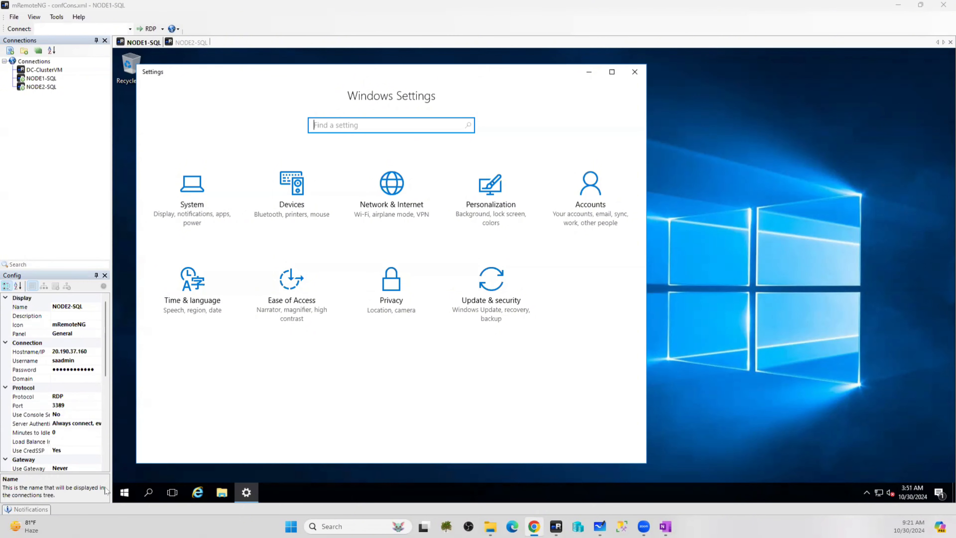
pyautogui.click(127, 492)
pyautogui.click(129, 492)
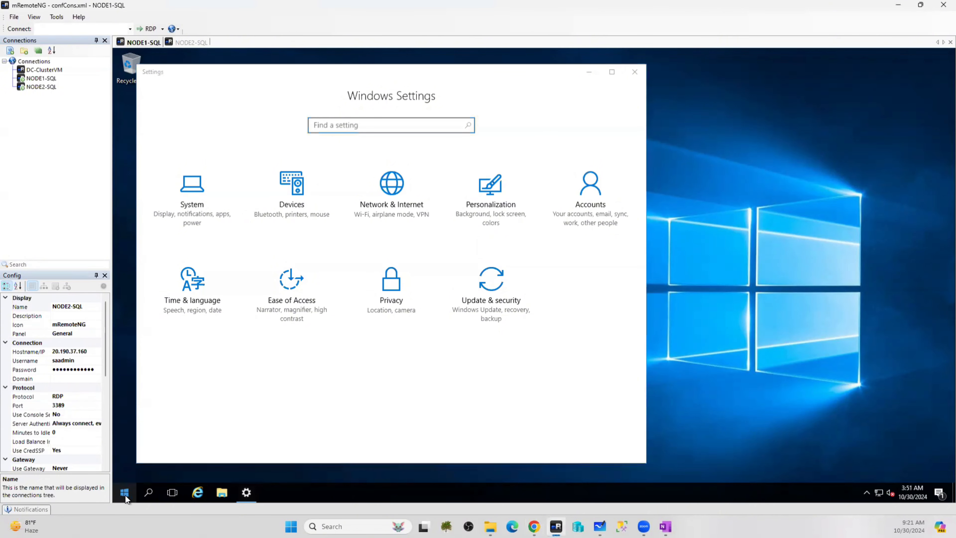
# Run winver on NODE1-SQL from the Run dialog
pyautogui.rightClick(125, 496)
pyautogui.click(160, 438)
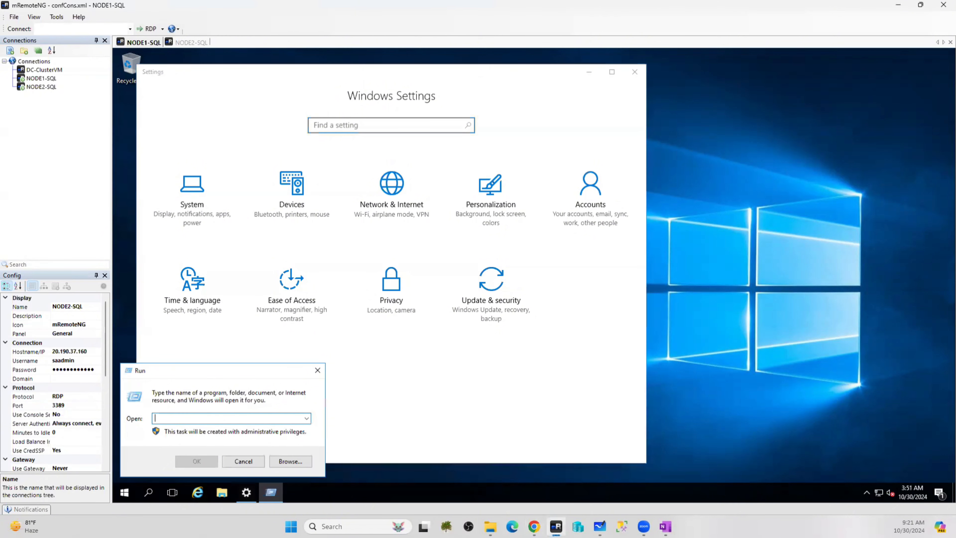
pyautogui.write('winver')
pyautogui.press('Return')
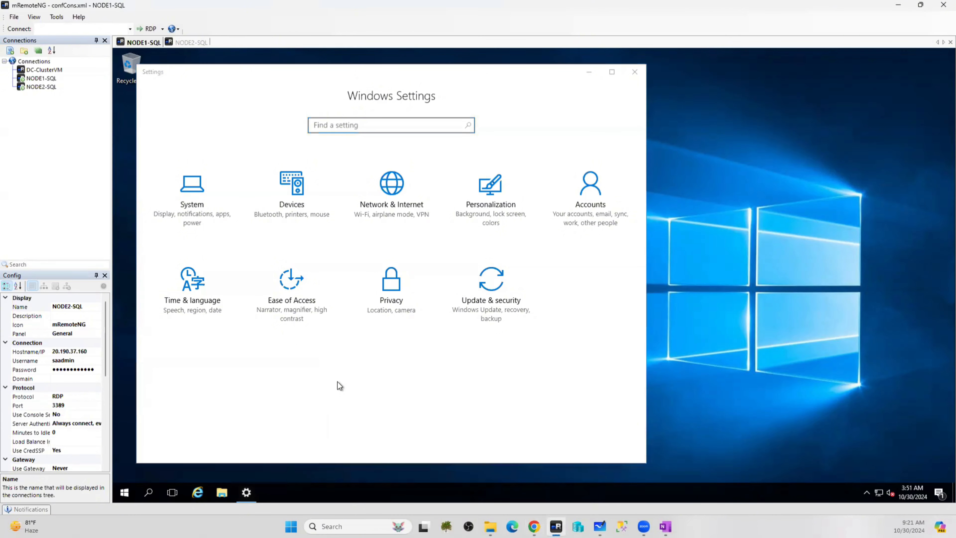
# Open Windows Firewall settings on NODE2-SQL, then close NODE1-SQL's firewall console and Settings
pyautogui.click(187, 42)
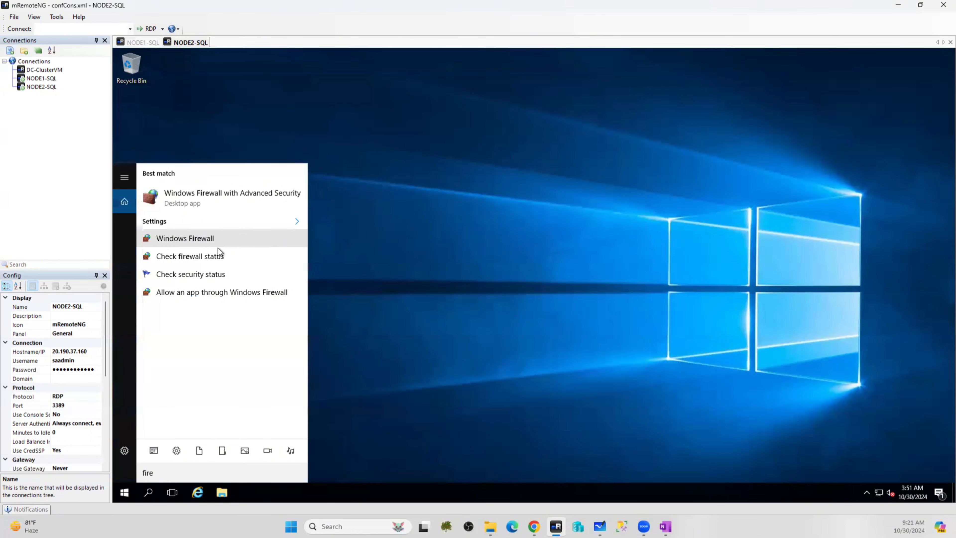
pyautogui.click(206, 237)
pyautogui.click(149, 43)
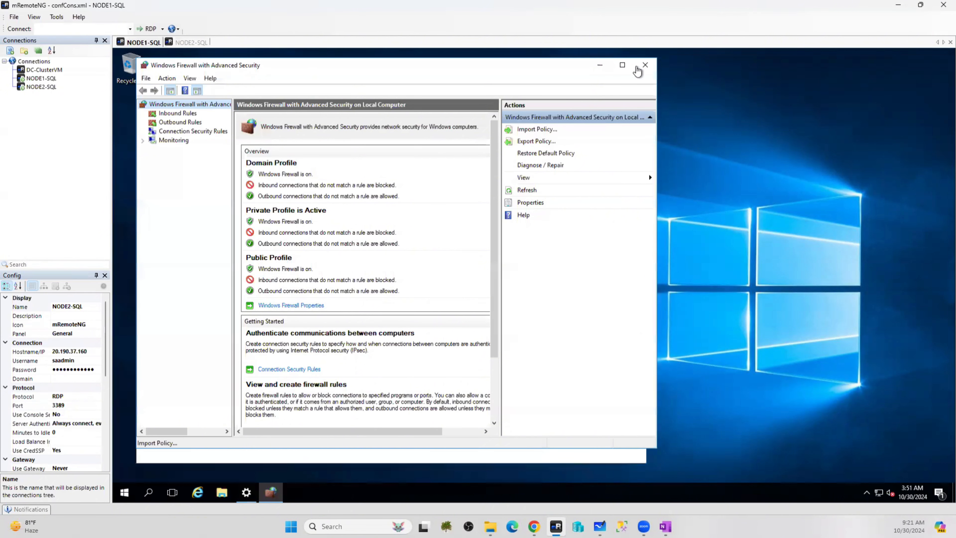
pyautogui.click(645, 64)
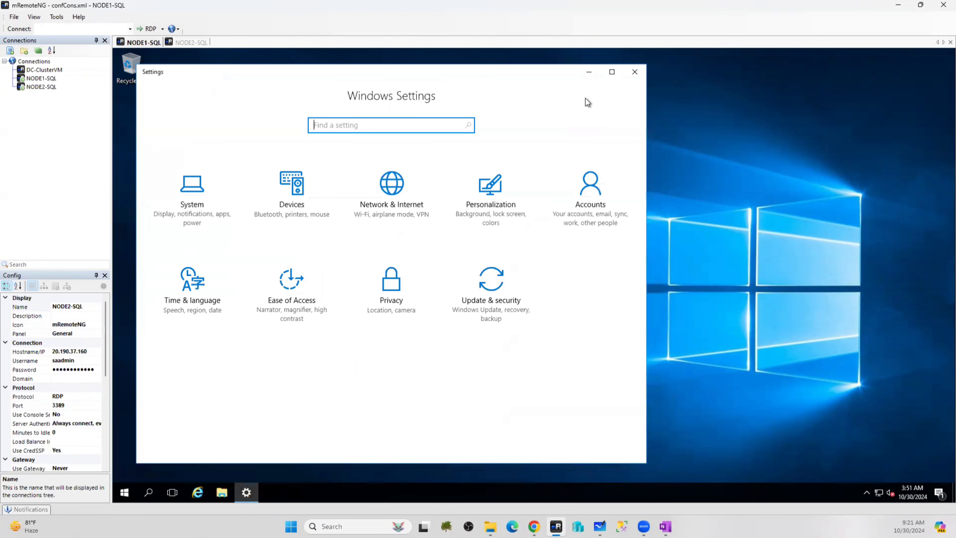
pyautogui.click(634, 71)
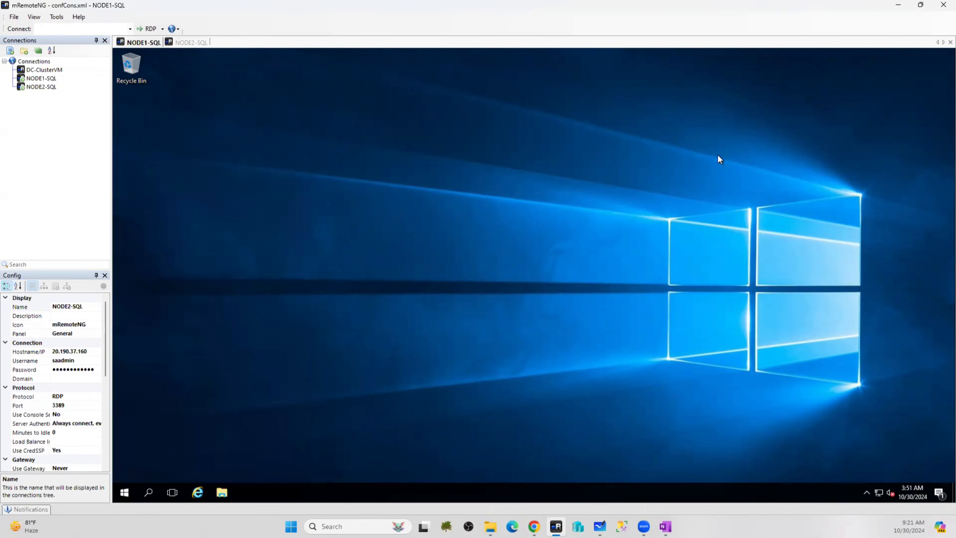
pyautogui.click(186, 42)
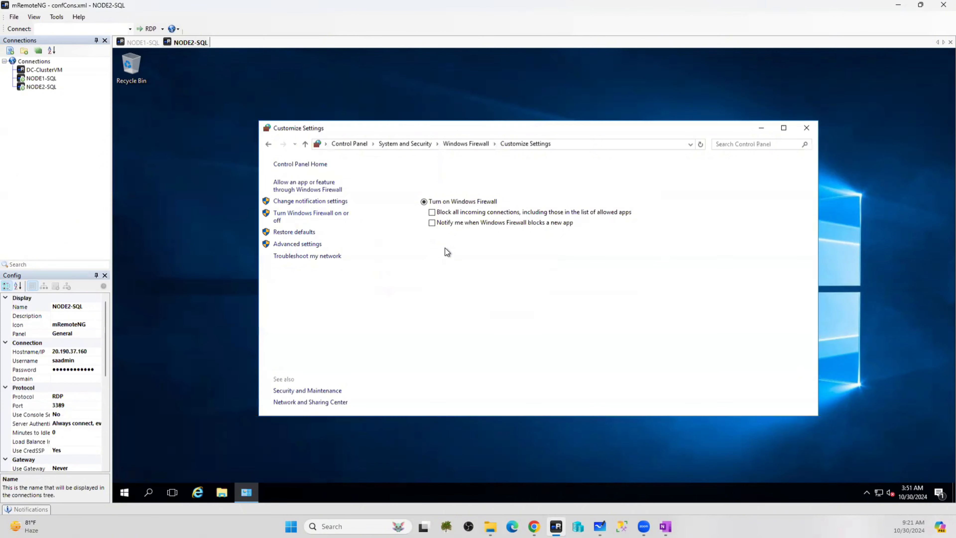
# Turn off Windows Firewall for private networks on NODE2-SQL and confirm with OK
pyautogui.click(424, 237)
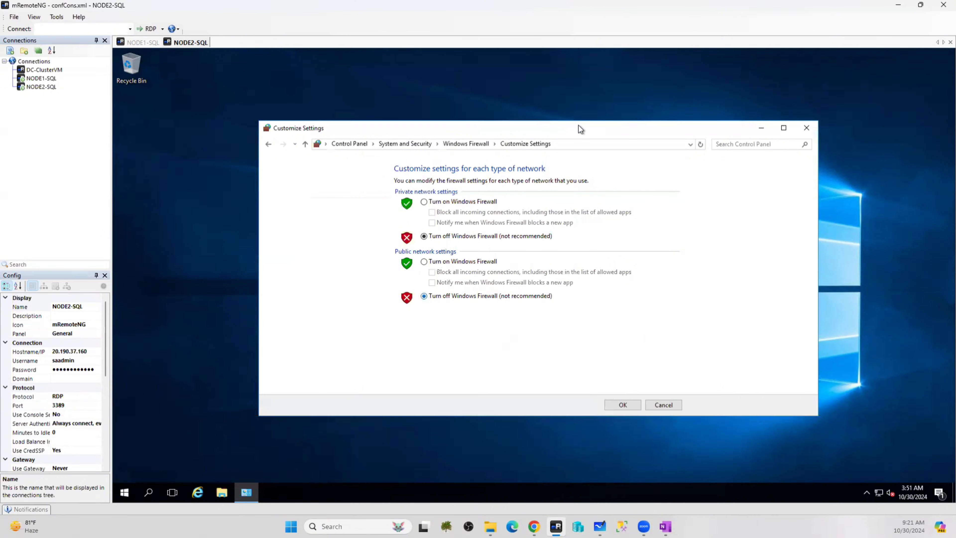
pyautogui.click(629, 404)
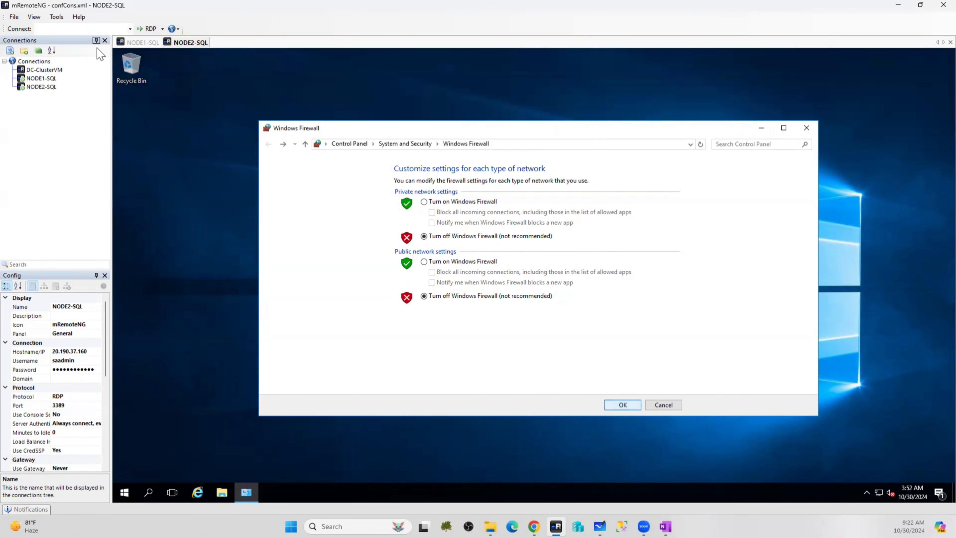
pyautogui.click(140, 42)
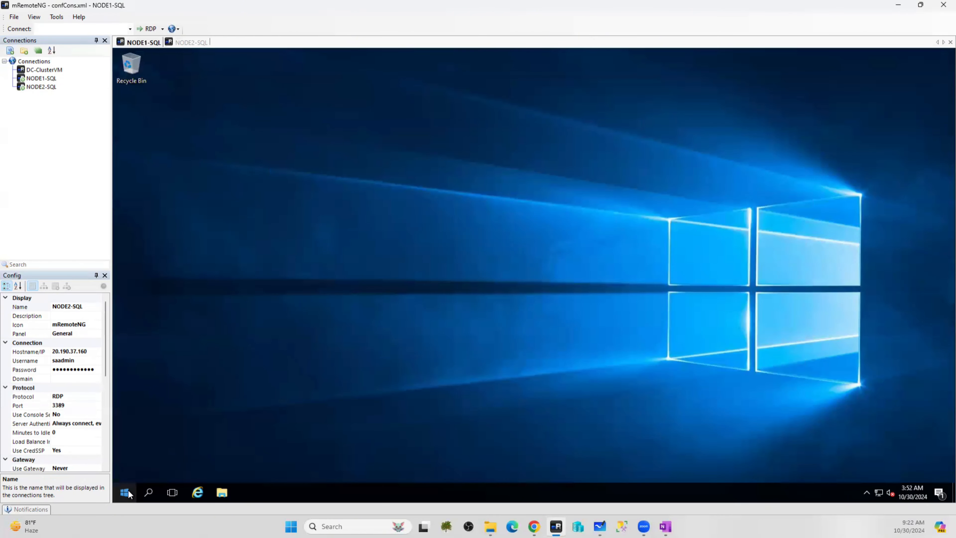
# On NODE1-SQL, open Control Panel by searching 'control'
pyautogui.press('super')
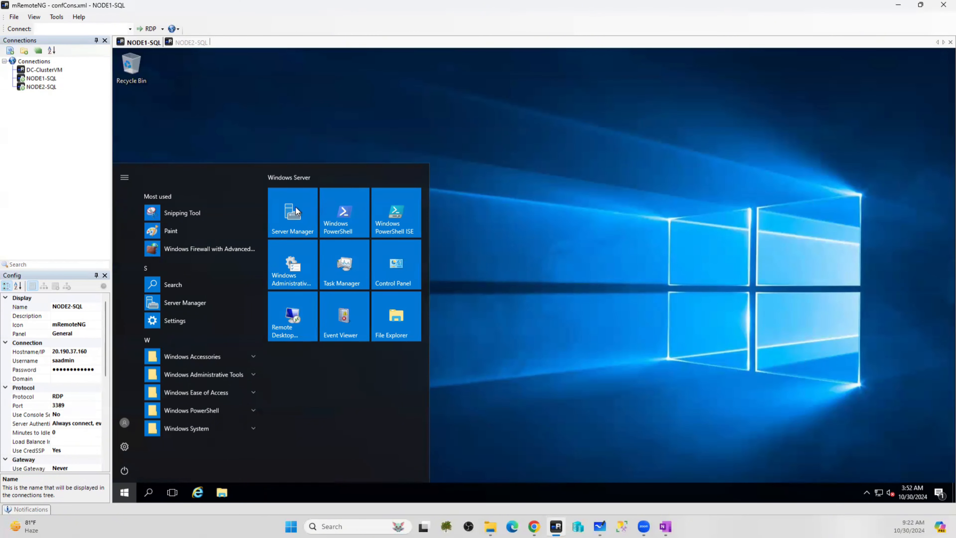
pyautogui.click(124, 447)
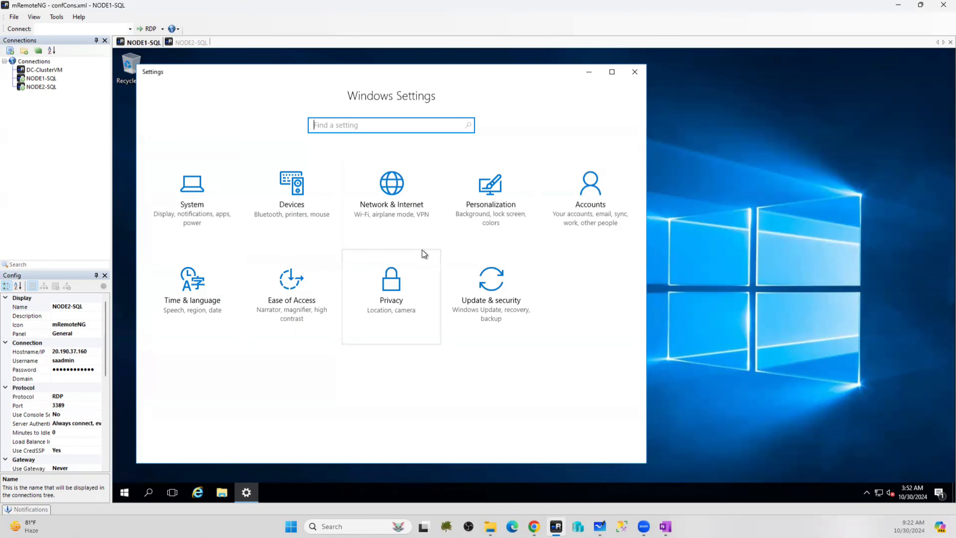
pyautogui.click(632, 72)
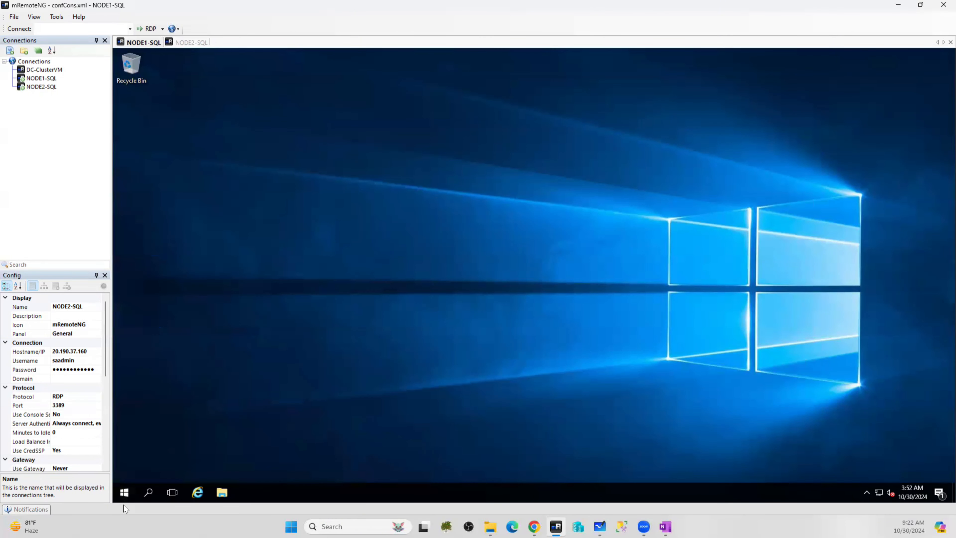
pyautogui.click(148, 493)
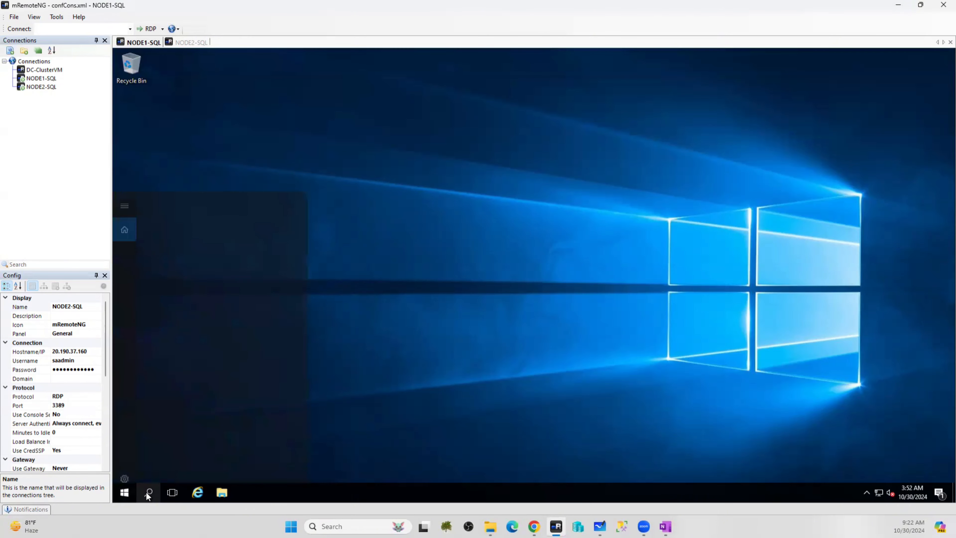
pyautogui.write('control')
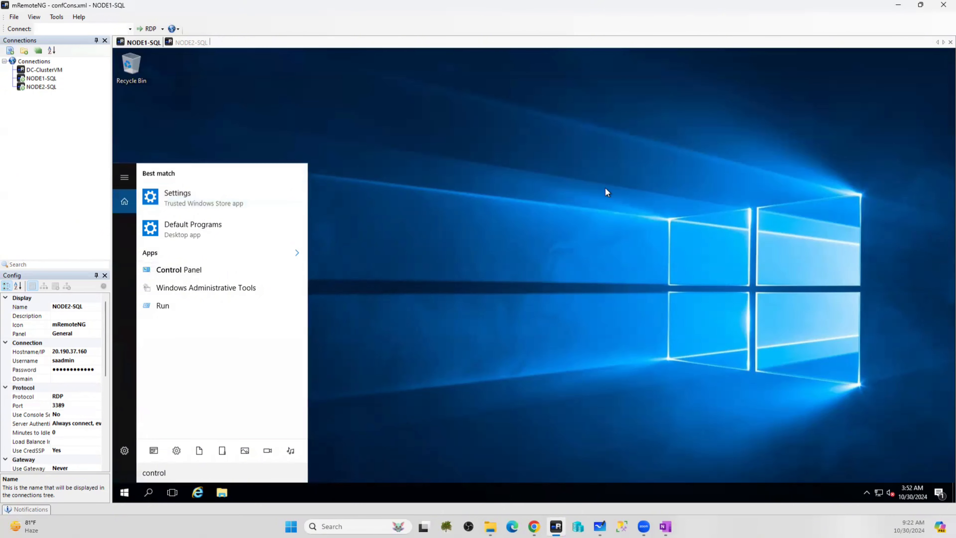
pyautogui.click(267, 263)
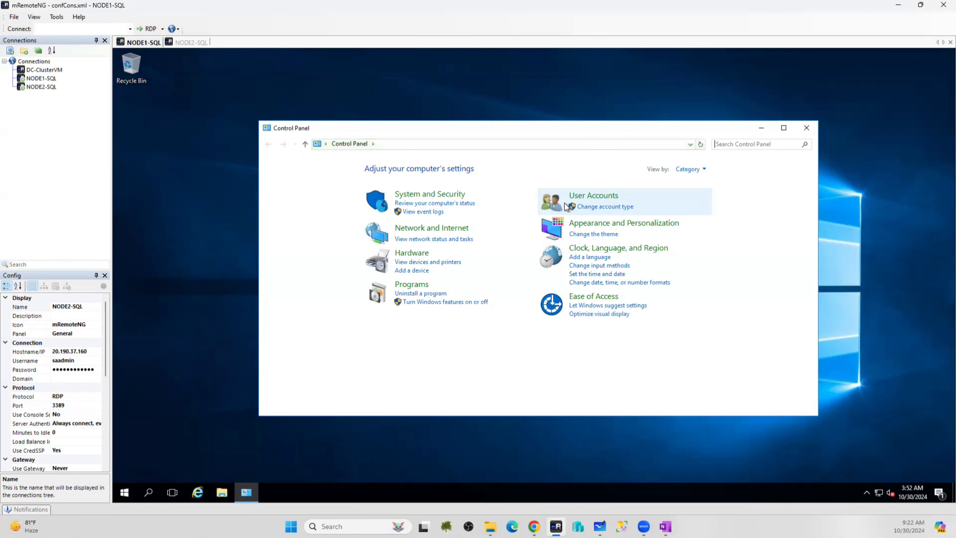
# Through System and Security, turn off Windows Firewall for private and public networks
pyautogui.click(418, 193)
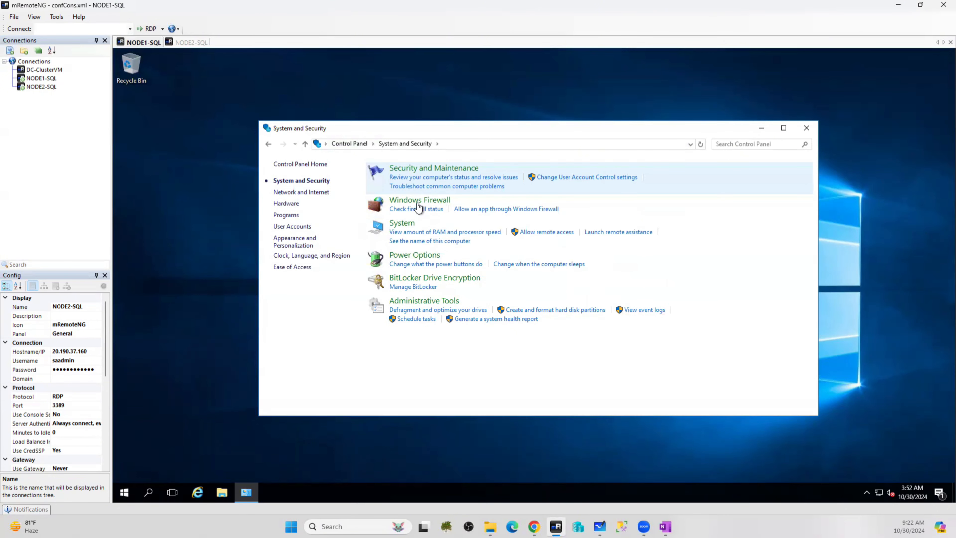
pyautogui.click(421, 204)
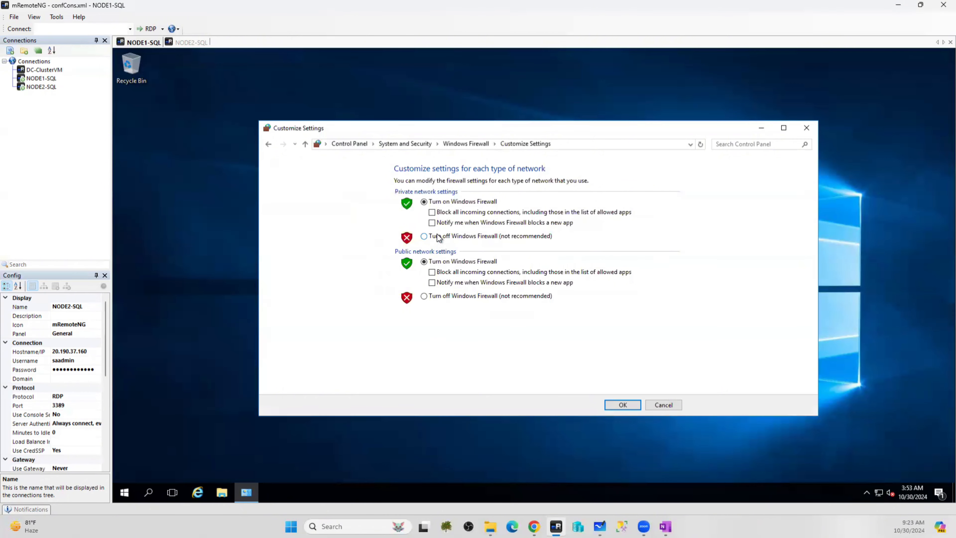
pyautogui.click(439, 236)
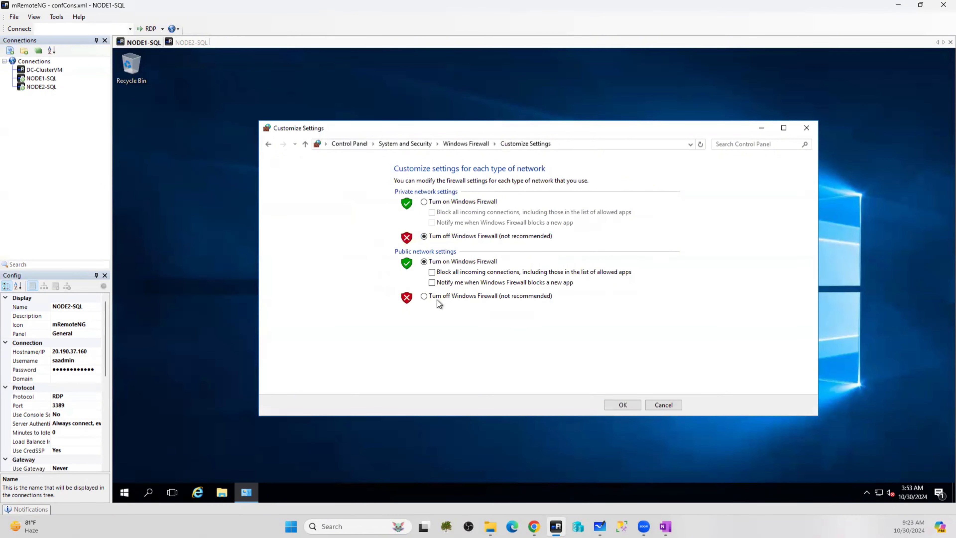
pyautogui.click(424, 296)
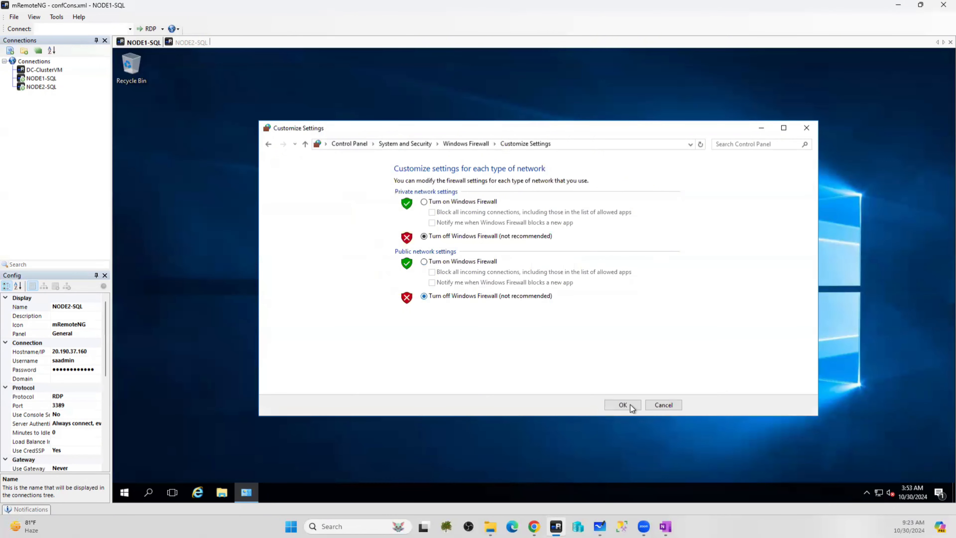
pyautogui.click(618, 406)
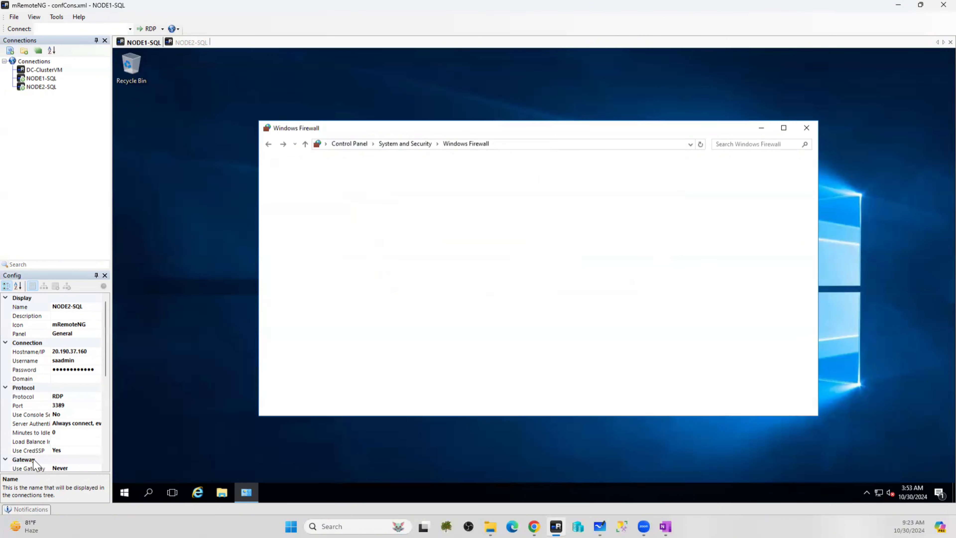
pyautogui.click(190, 42)
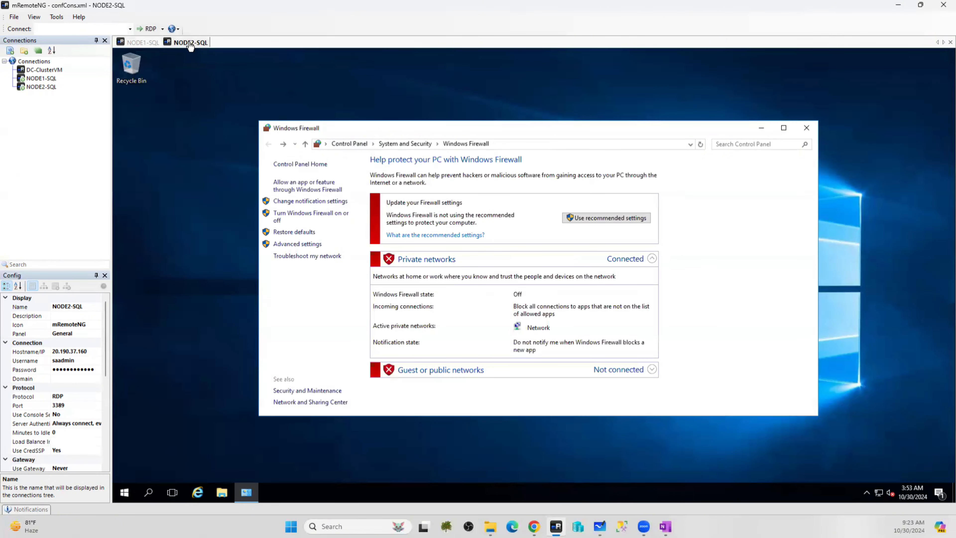
# Restart the NODE2-SQL server through Start > Power > Restart
pyautogui.click(121, 499)
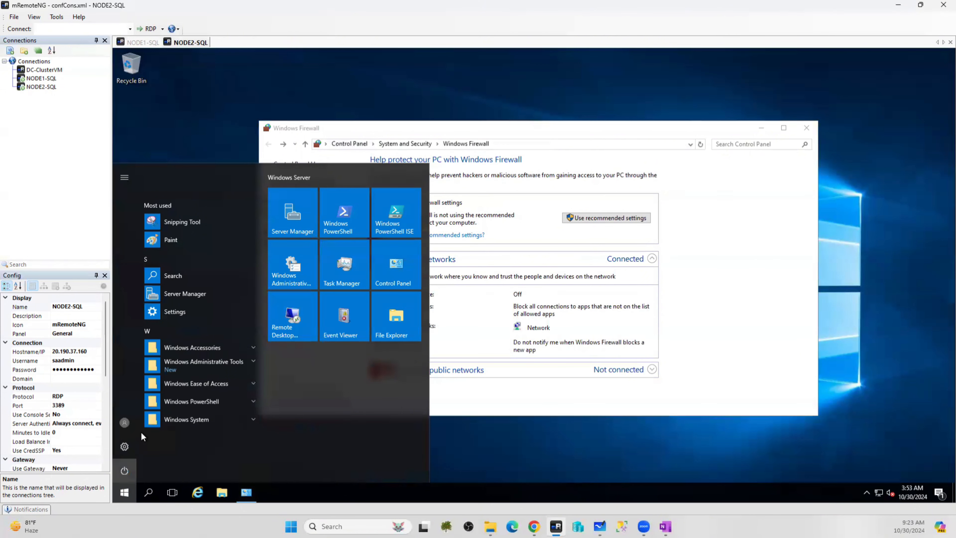
pyautogui.click(125, 471)
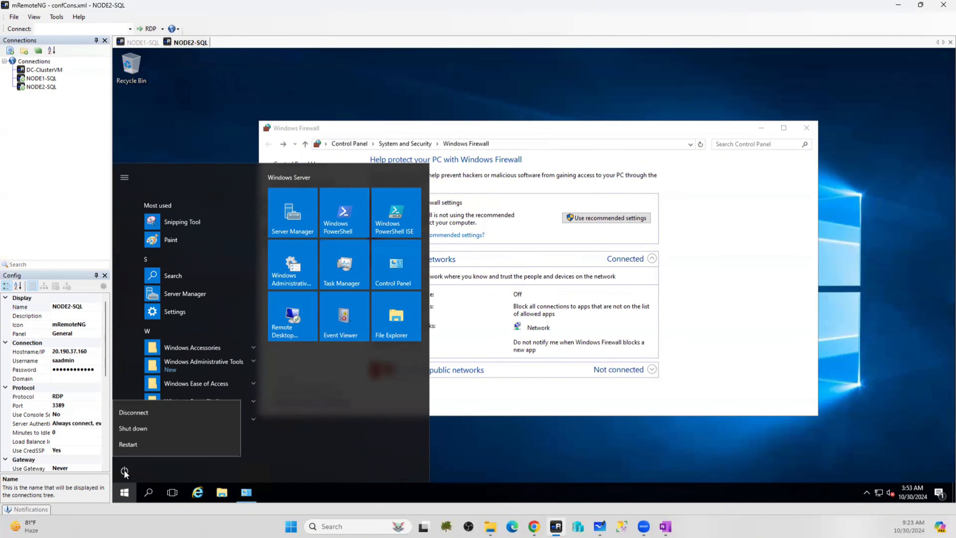
pyautogui.click(129, 446)
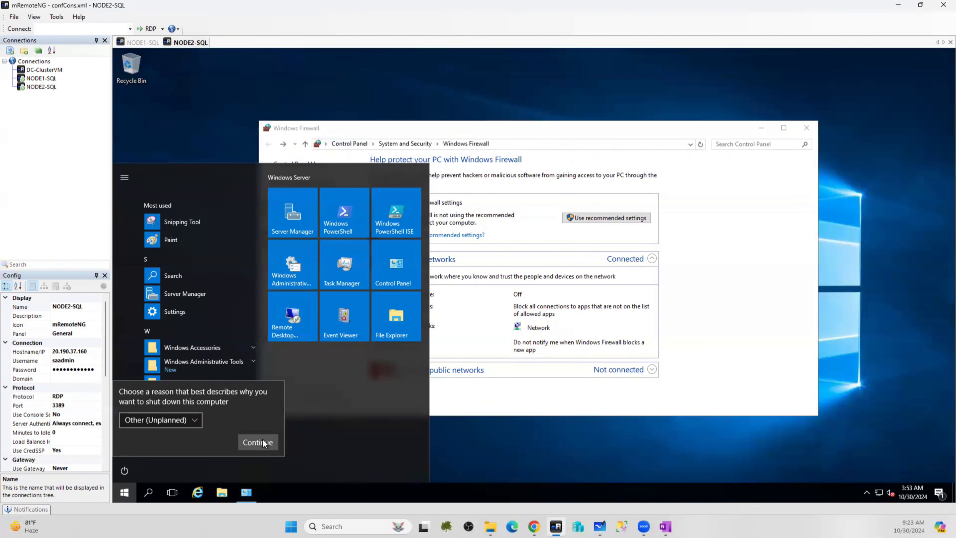
# Restart NODE1-SQL the same way and continue past the shutdown-reason prompt
pyautogui.click(145, 42)
pyautogui.click(118, 501)
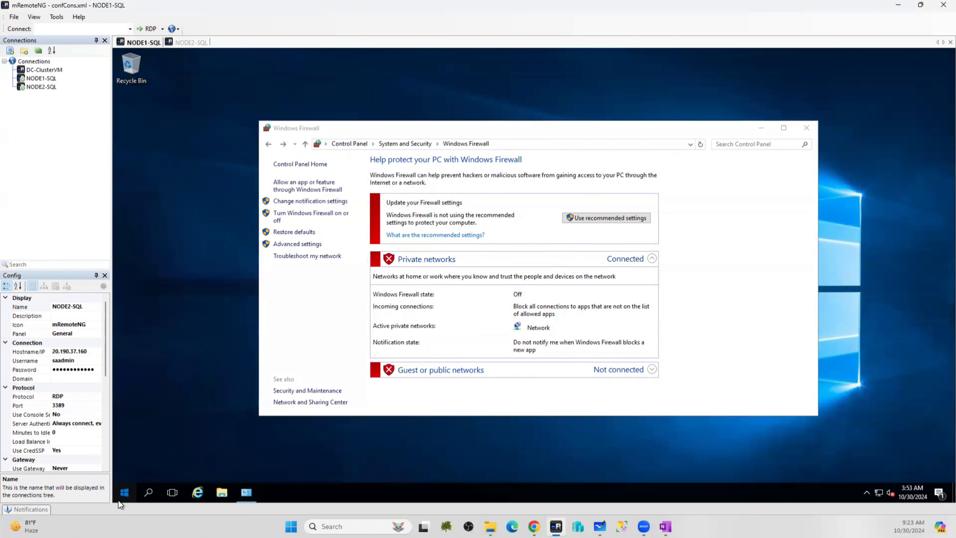
pyautogui.click(116, 491)
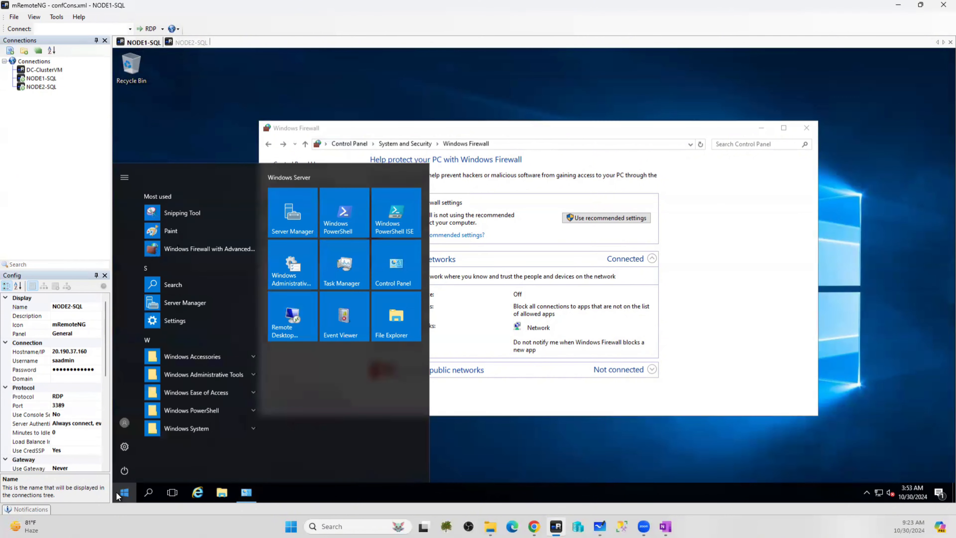
pyautogui.click(125, 468)
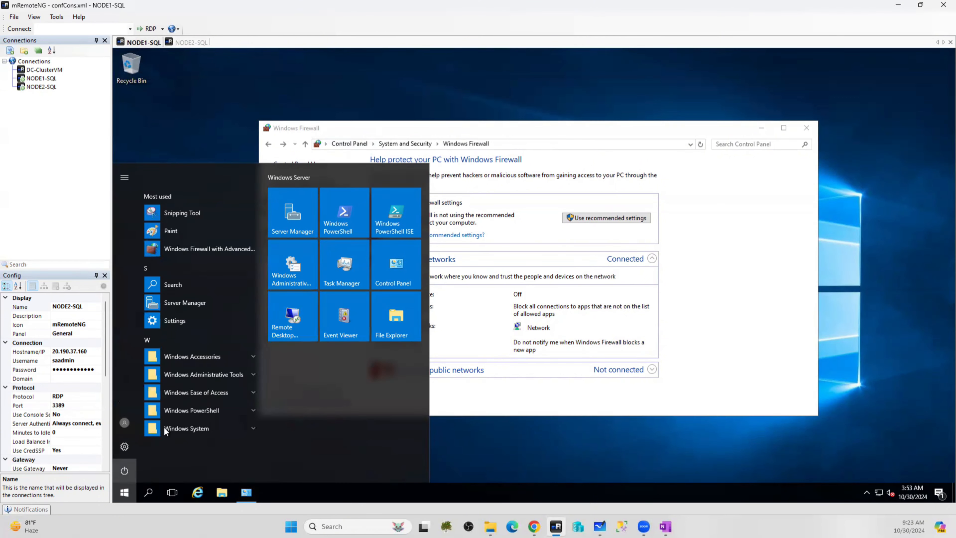
pyautogui.click(128, 445)
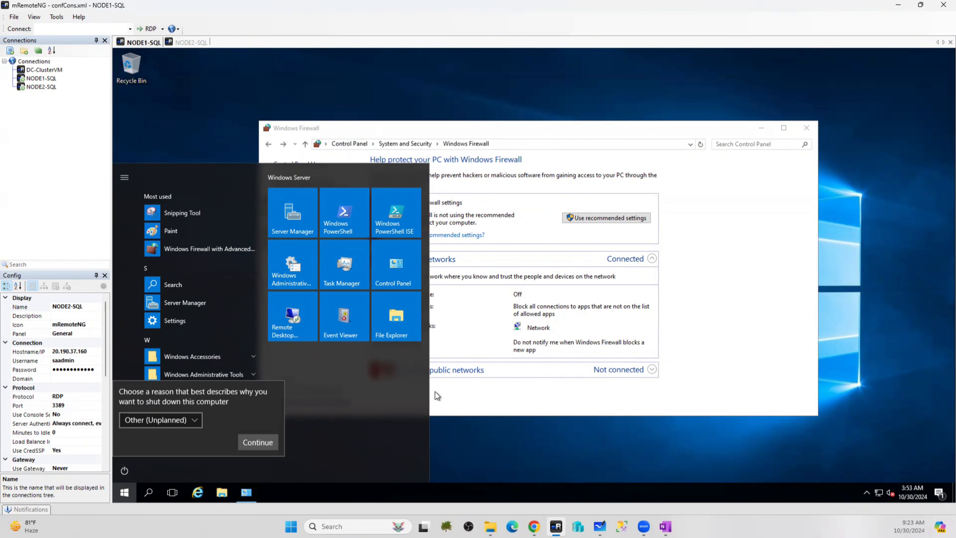
pyautogui.click(258, 442)
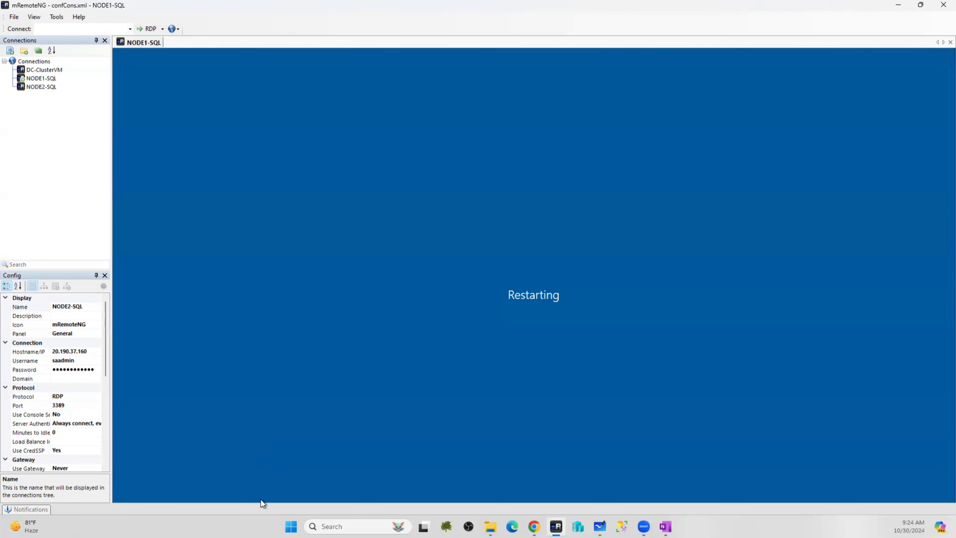
# Enter na.com in the Domain field of the DC-ClusterVM connection's properties
pyautogui.click(54, 70)
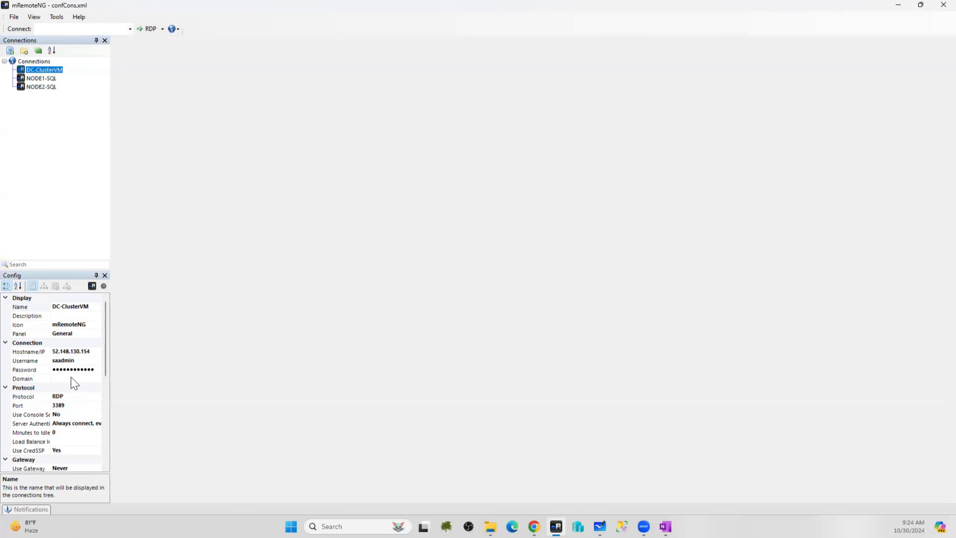
pyautogui.click(71, 377)
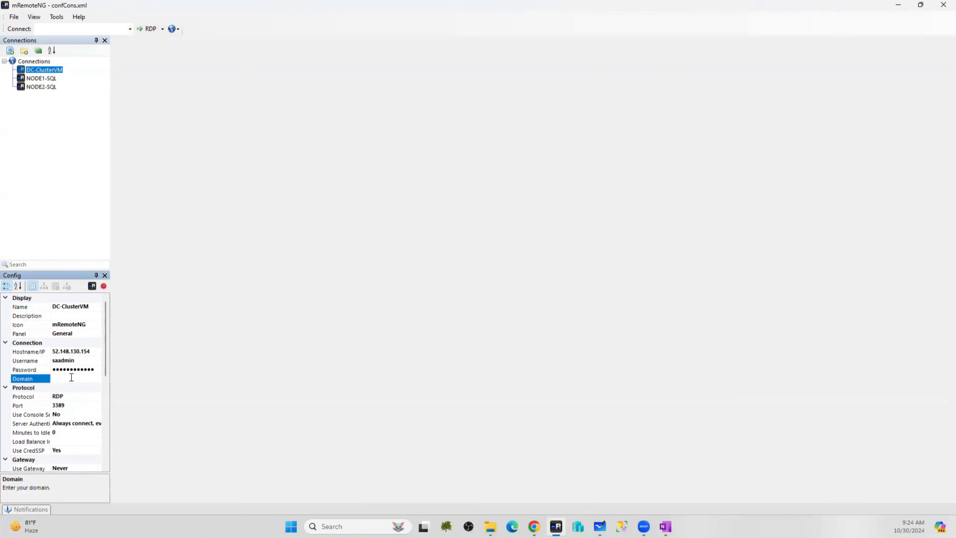
pyautogui.write('na.com')
pyautogui.moveTo(76, 378); pyautogui.dragTo(25, 379)
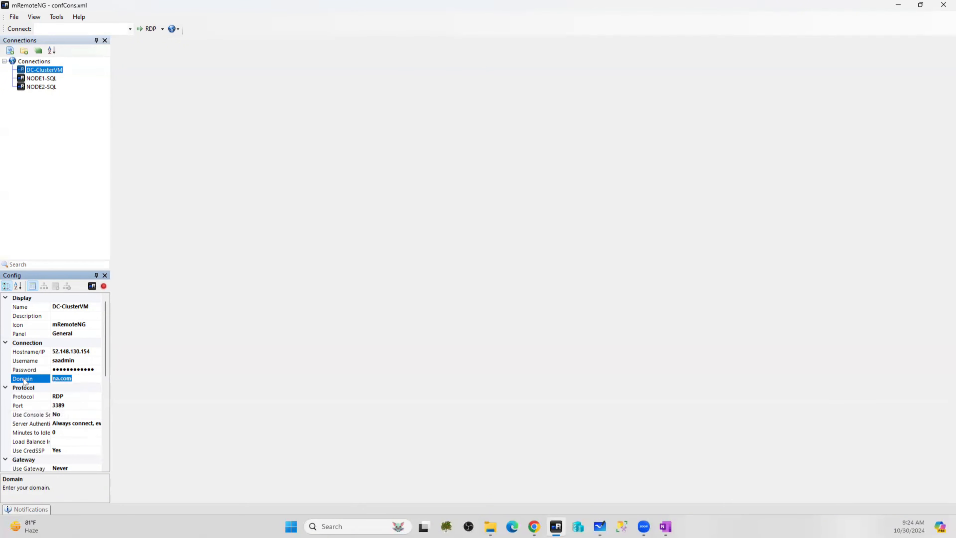
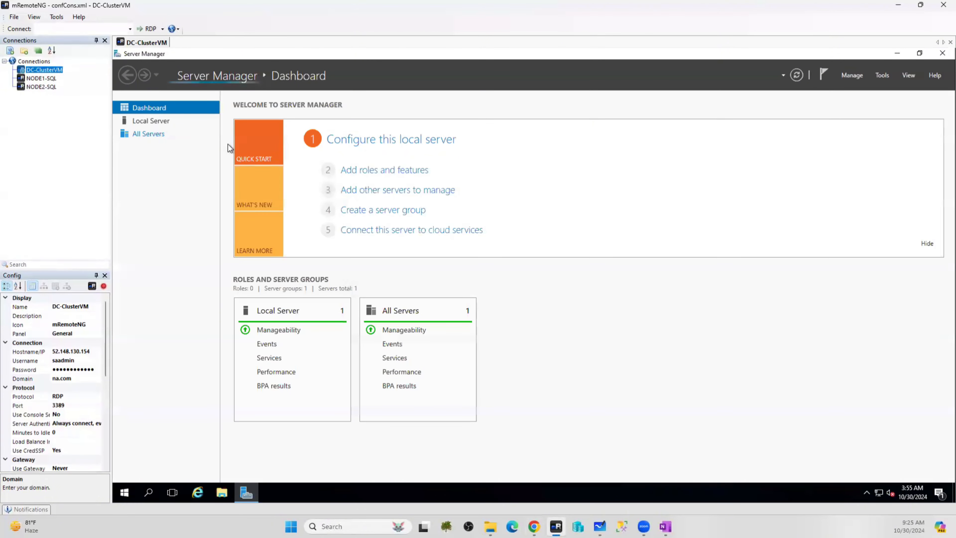
# View DC-ClusterVM's Local Server page showing the na.com domain, then bring up Windows search
pyautogui.click(150, 121)
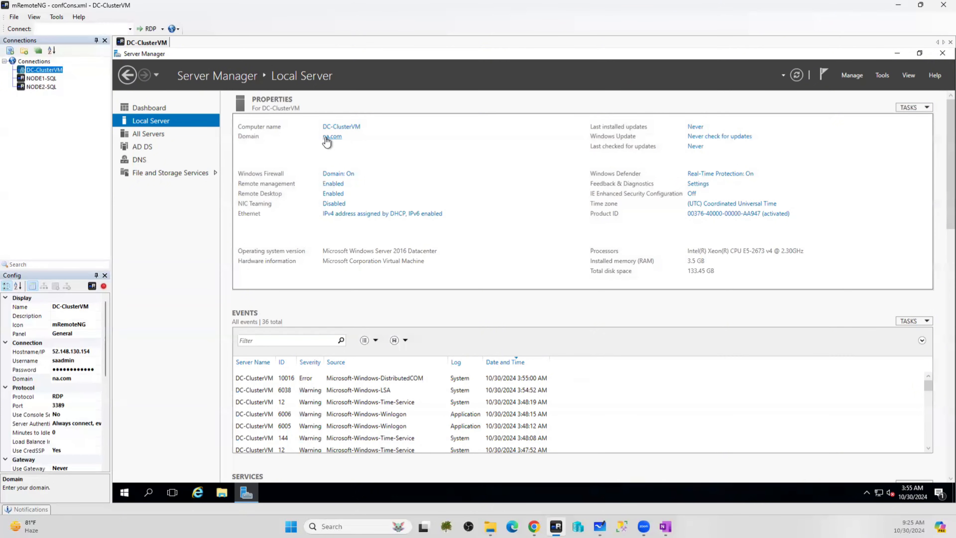
pyautogui.click(146, 494)
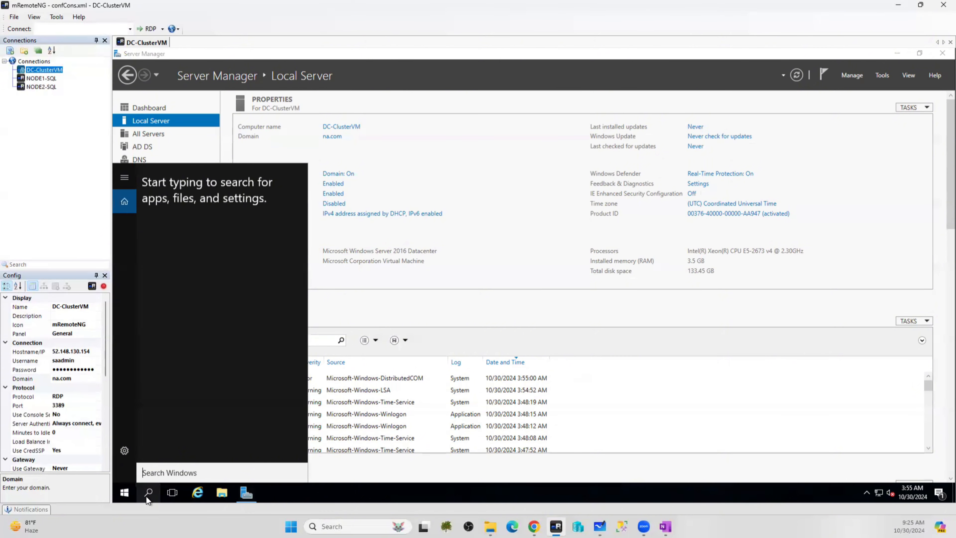
# Run hostname in an admin Command Prompt and copy the printed DC-ClusterVM name
pyautogui.write('cmd')
pyautogui.press('Return')
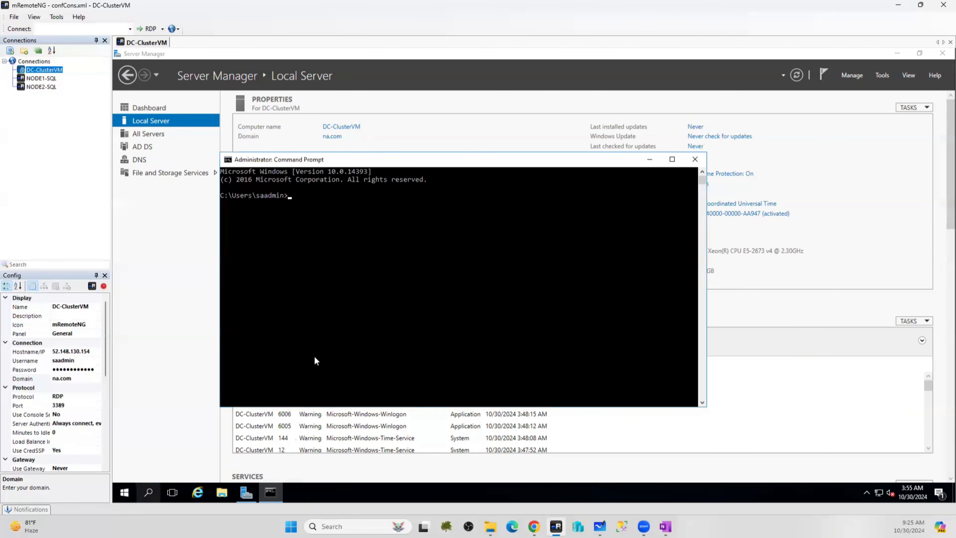
pyautogui.write('host')
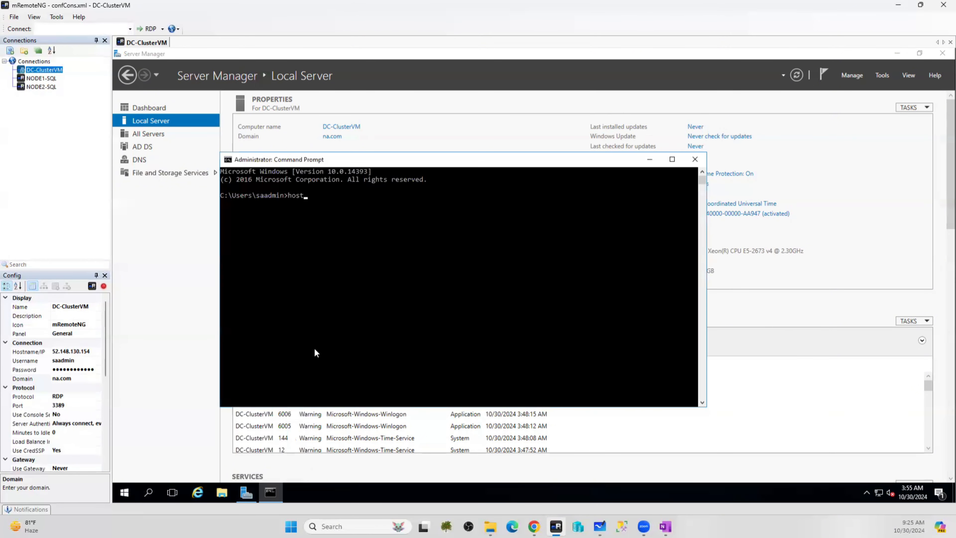
pyautogui.write('name')
pyautogui.press('Return')
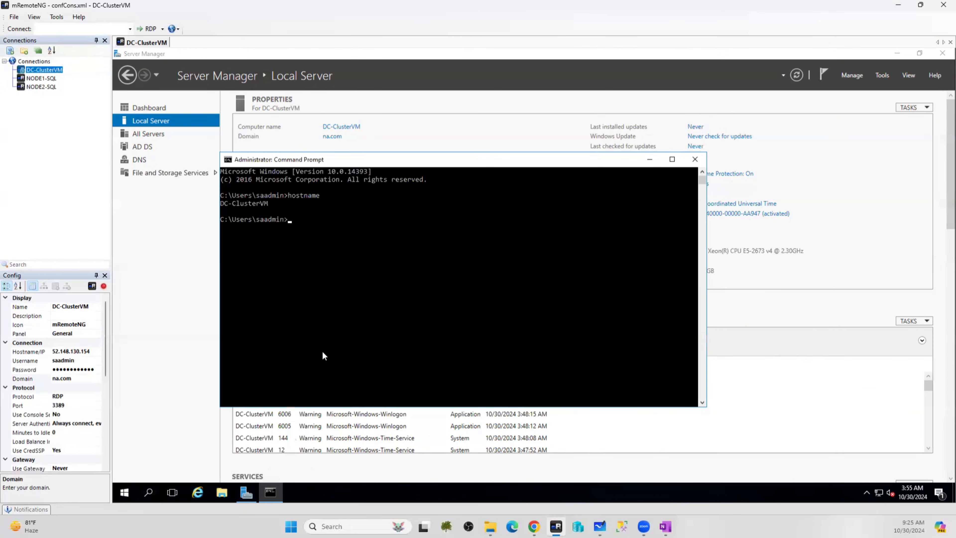
pyautogui.moveTo(268, 204); pyautogui.dragTo(224, 204)
pyautogui.press('super+c')
pyautogui.rightClick(255, 205)
# Ping DC-ClusterVM and confirm it replies as DC-ClusterVM.na.com, returning to Server Manager
pyautogui.write('ping')
pyautogui.rightClick(291, 228)
pyautogui.press('Return')
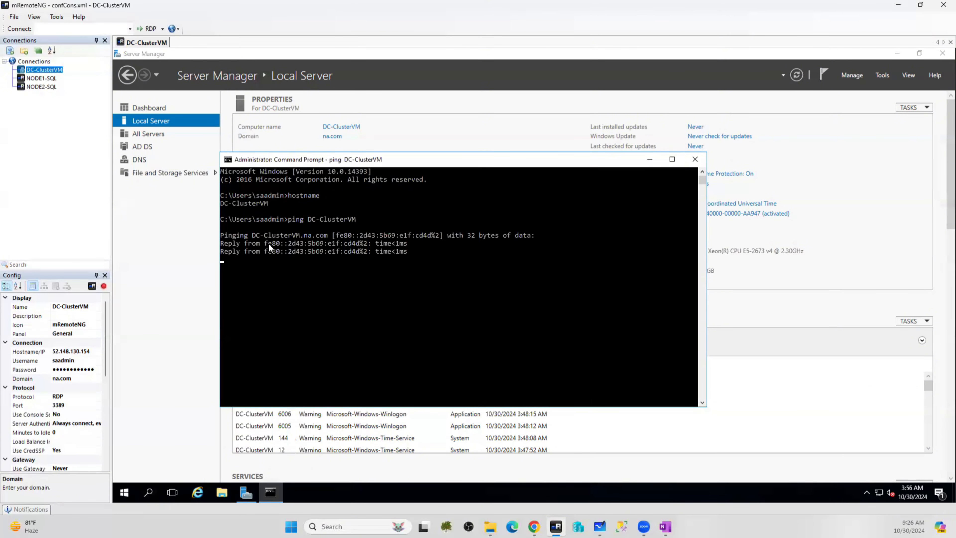
pyautogui.moveTo(251, 235); pyautogui.dragTo(322, 235)
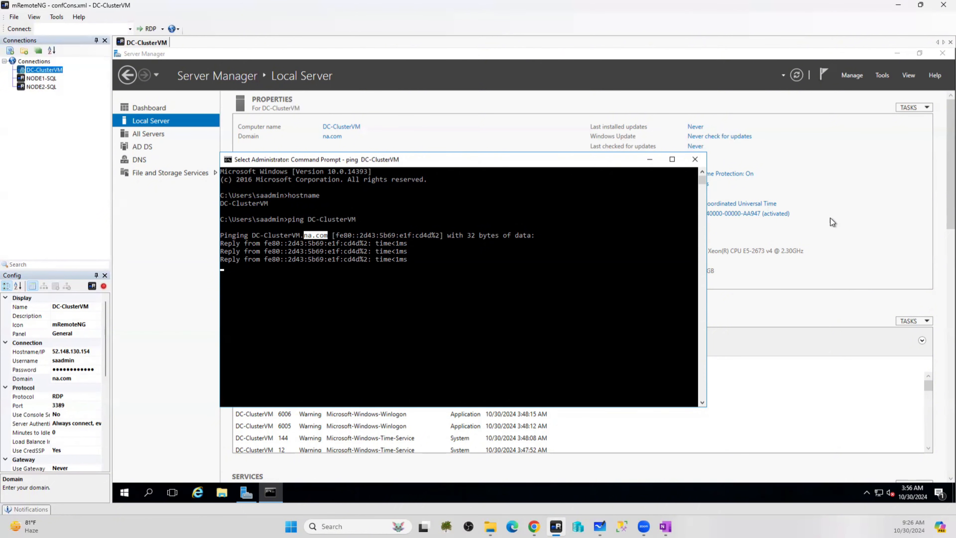
pyautogui.click(860, 212)
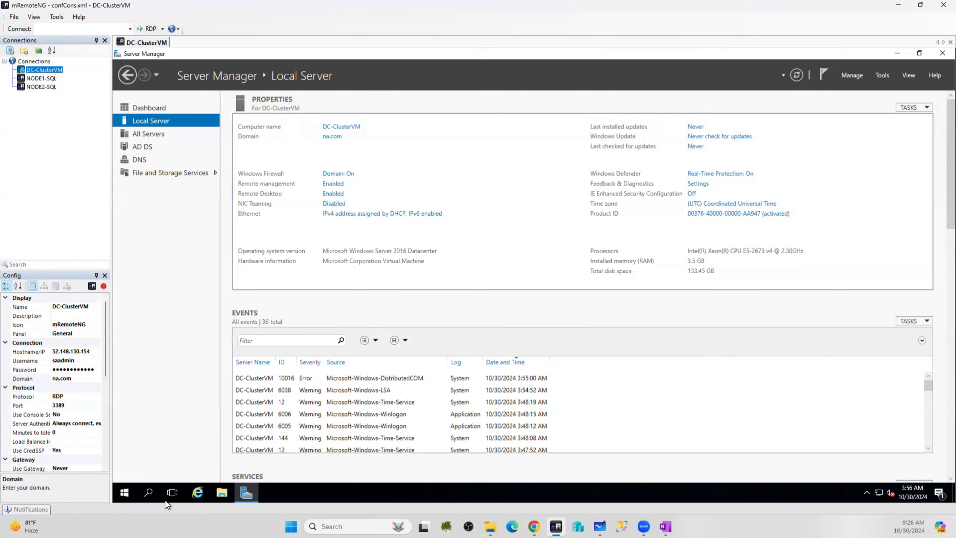
# Launch dsa.msc from Run and confirm na.com's Computers container holds no items
pyautogui.rightClick(123, 493)
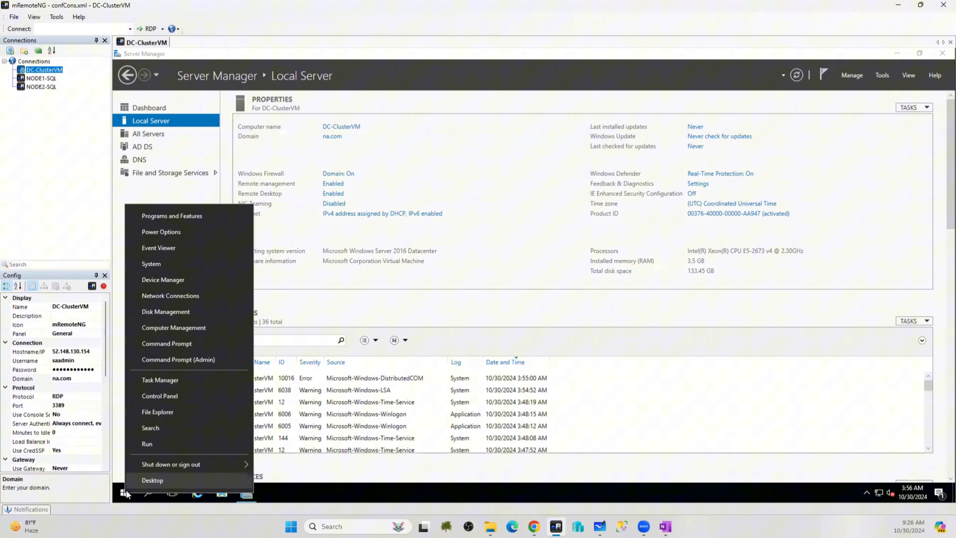
pyautogui.click(150, 443)
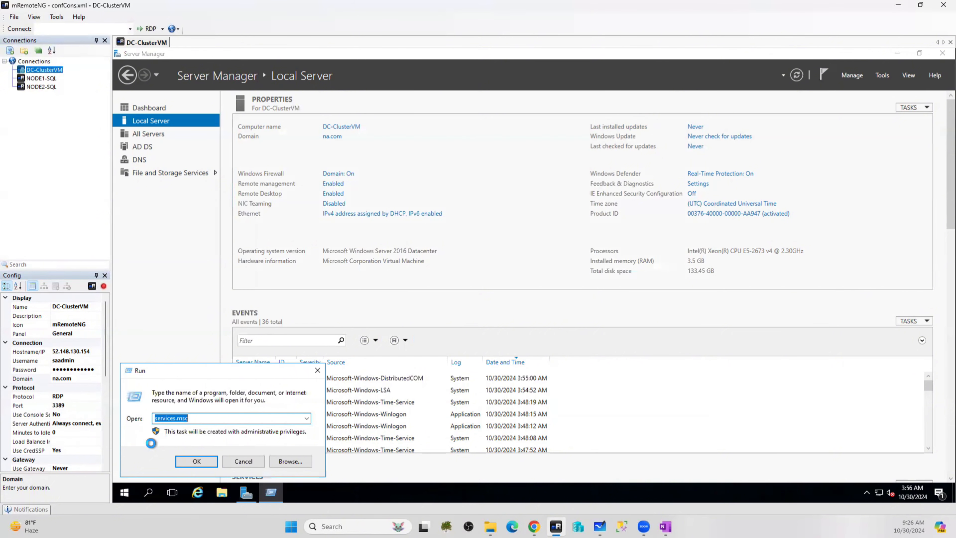
pyautogui.write('dsa.msc')
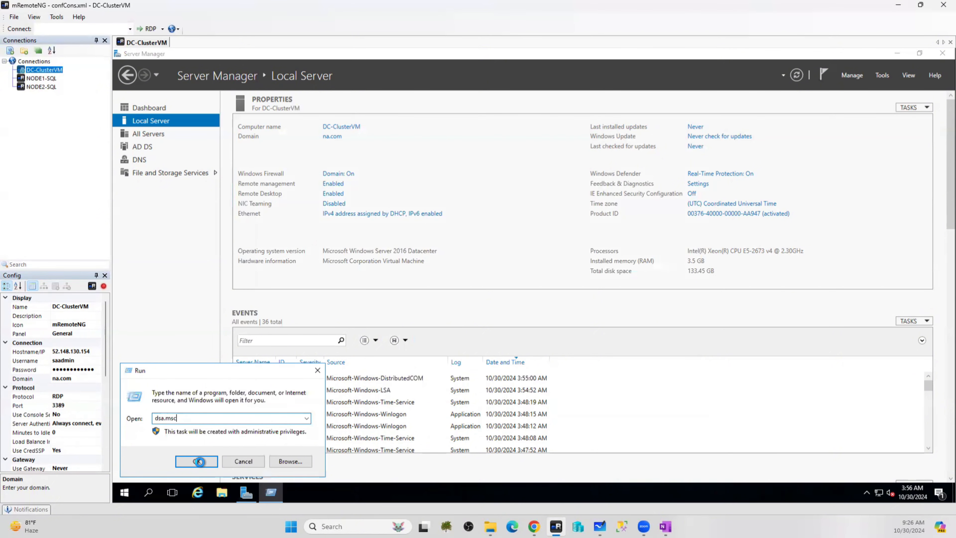
pyautogui.click(198, 460)
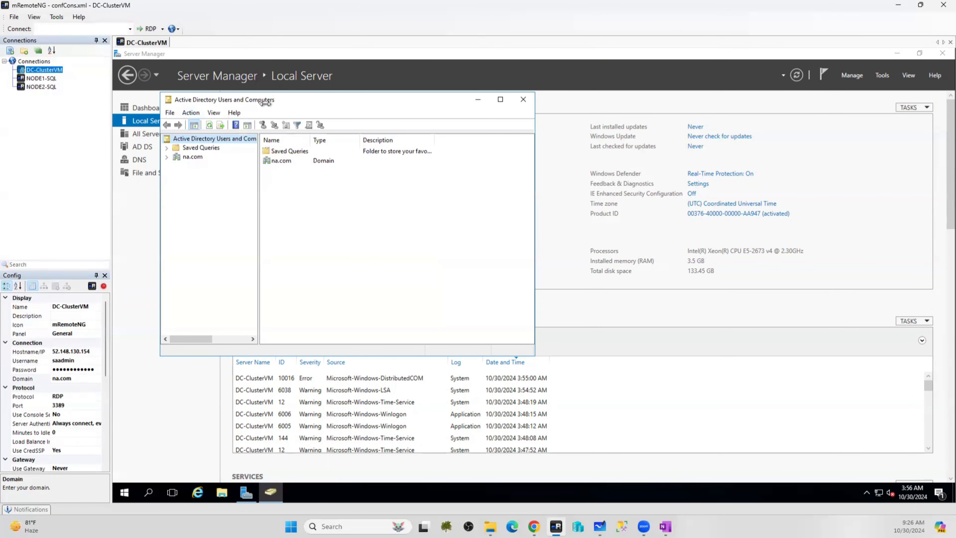
pyautogui.click(167, 156)
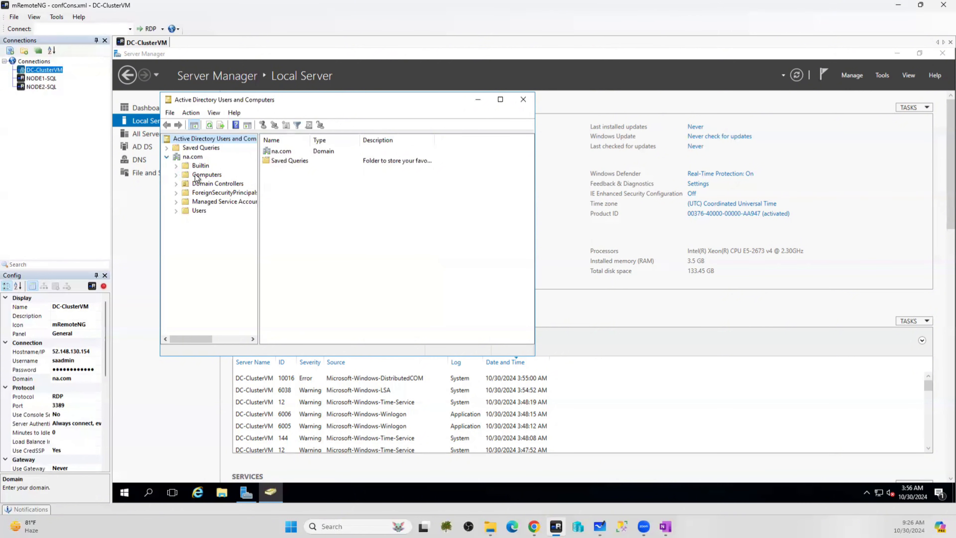
pyautogui.click(203, 174)
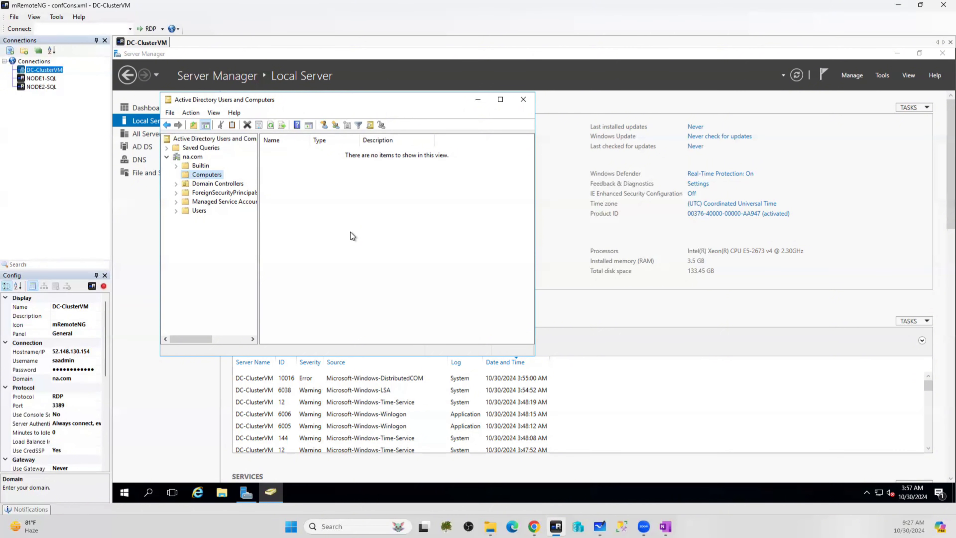
# Close ADUC, then launch DNS Manager (dnsmgmt.msc) and relaunch dsa.msc from Run history
pyautogui.click(524, 101)
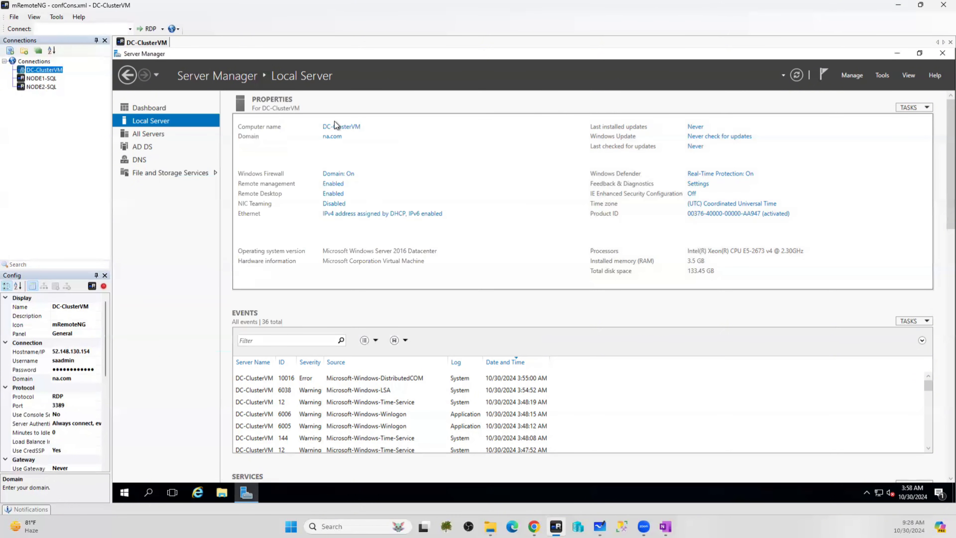
pyautogui.rightClick(120, 490)
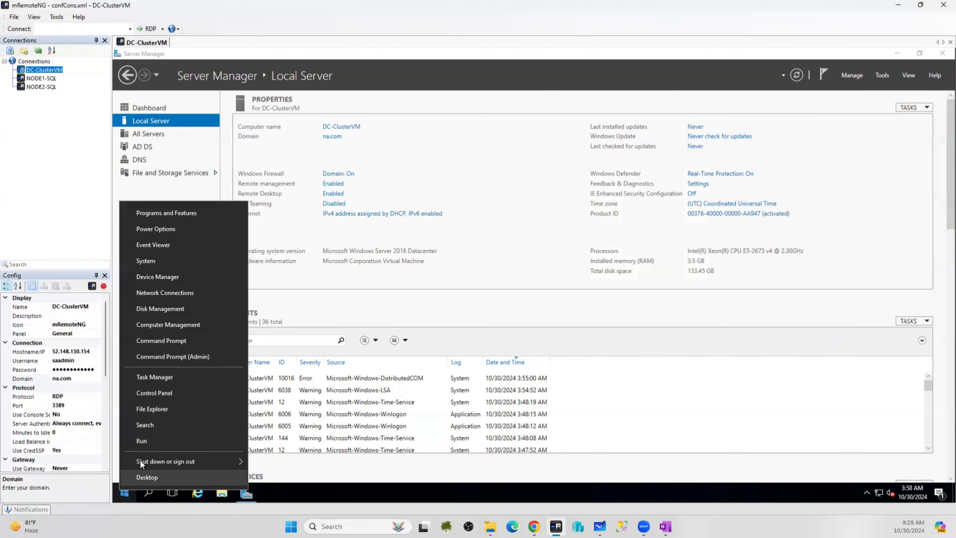
pyautogui.click(143, 444)
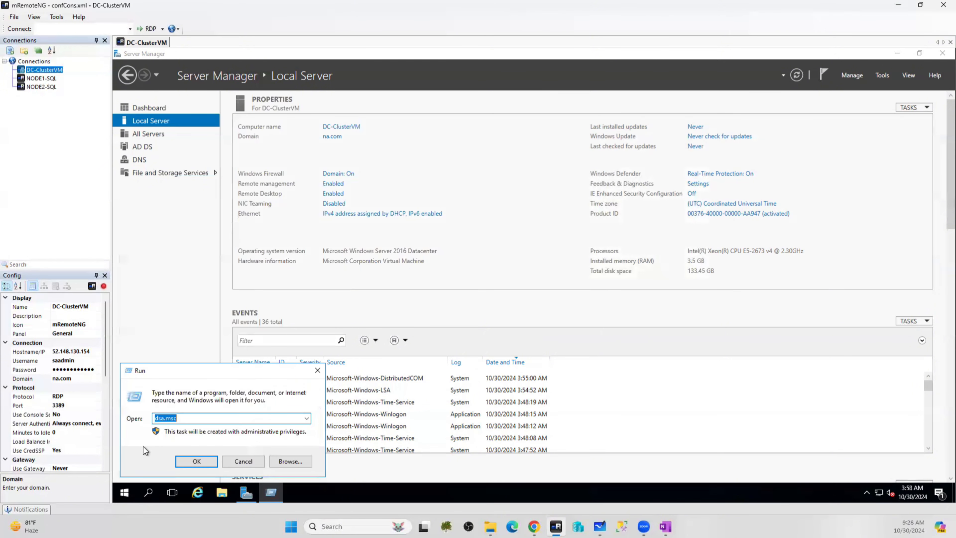
pyautogui.write('dnsmgmt.msc')
pyautogui.press('Return')
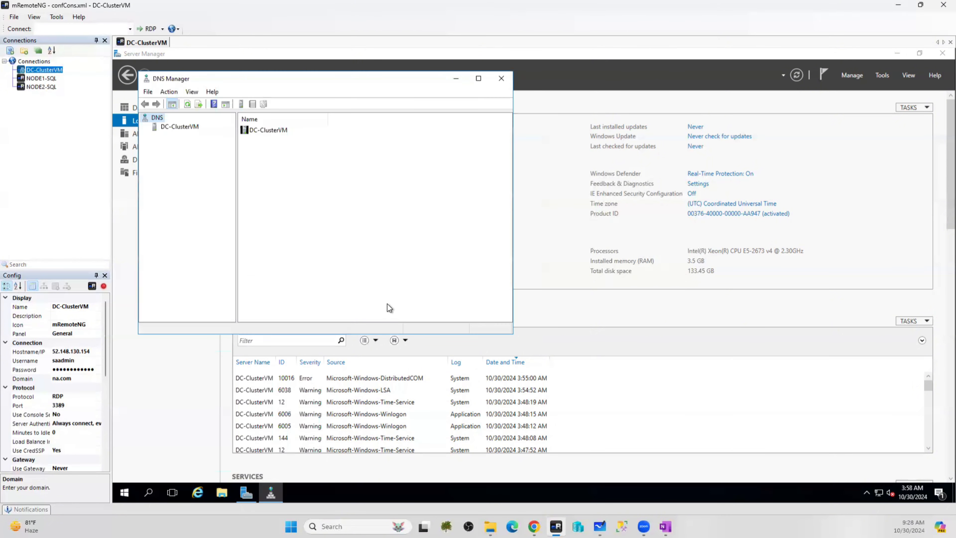
pyautogui.click(124, 496)
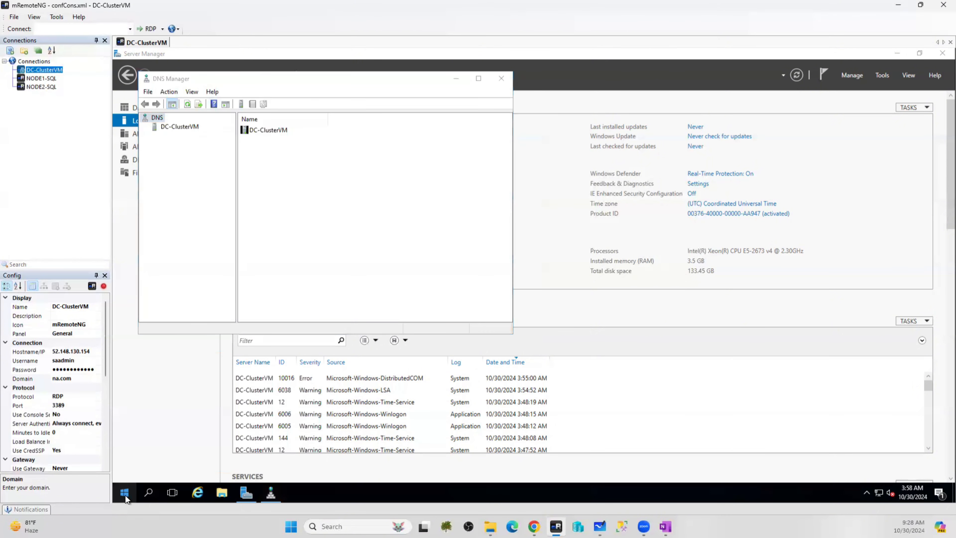
pyautogui.rightClick(125, 496)
pyautogui.click(151, 448)
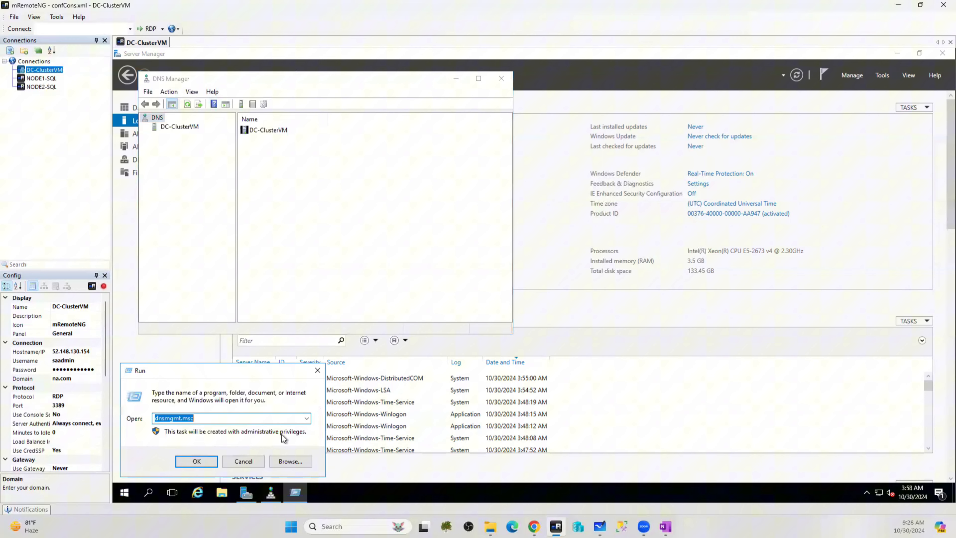
pyautogui.click(307, 418)
pyautogui.click(166, 438)
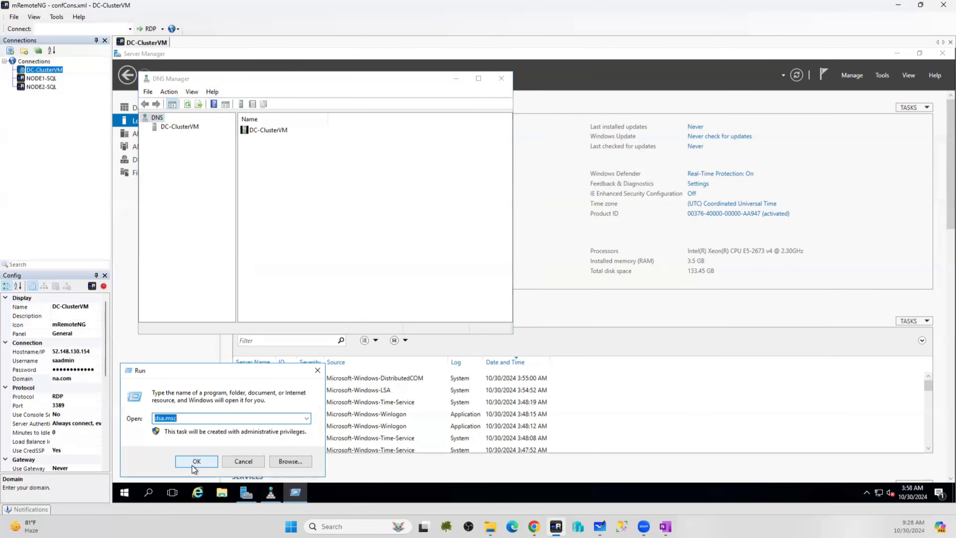
pyautogui.click(193, 465)
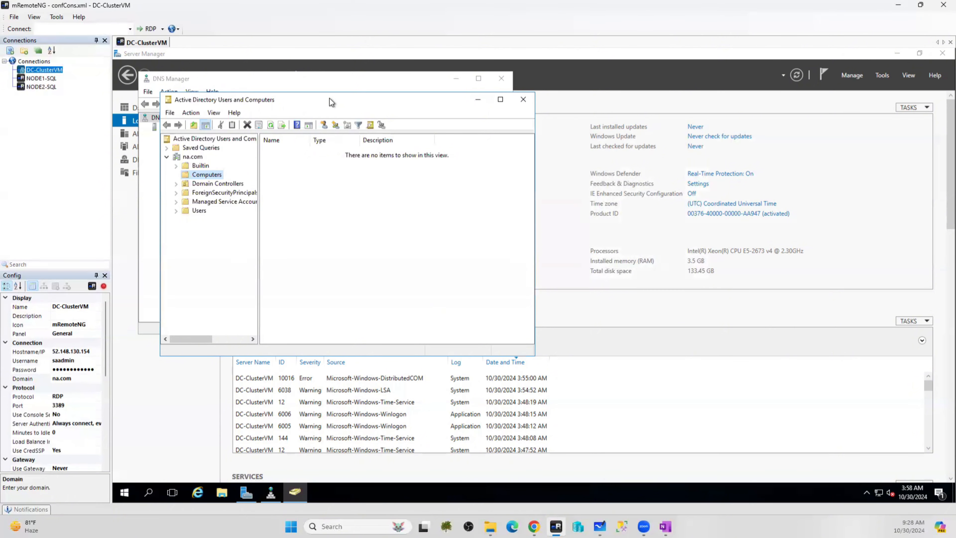
# Move ADUC to the right and inspect the na.com zone's dc-clustervm host record 10.1.1.4
pyautogui.moveTo(330, 102); pyautogui.dragTo(785, 114)
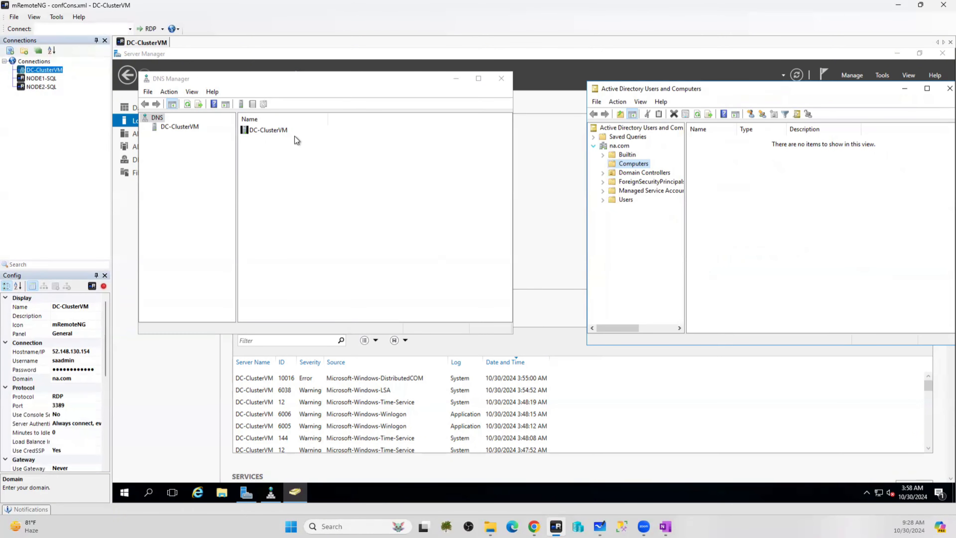
pyautogui.click(181, 126)
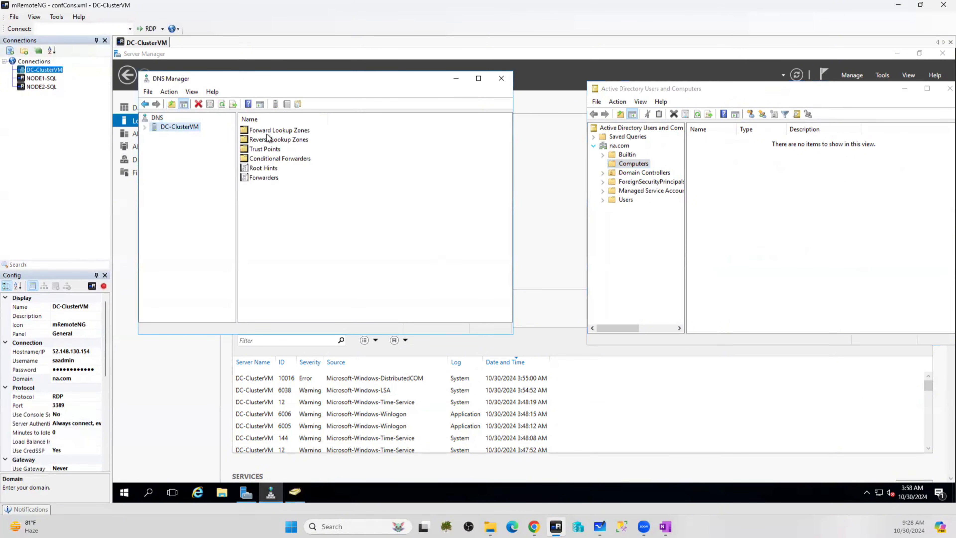
pyautogui.doubleClick(268, 130)
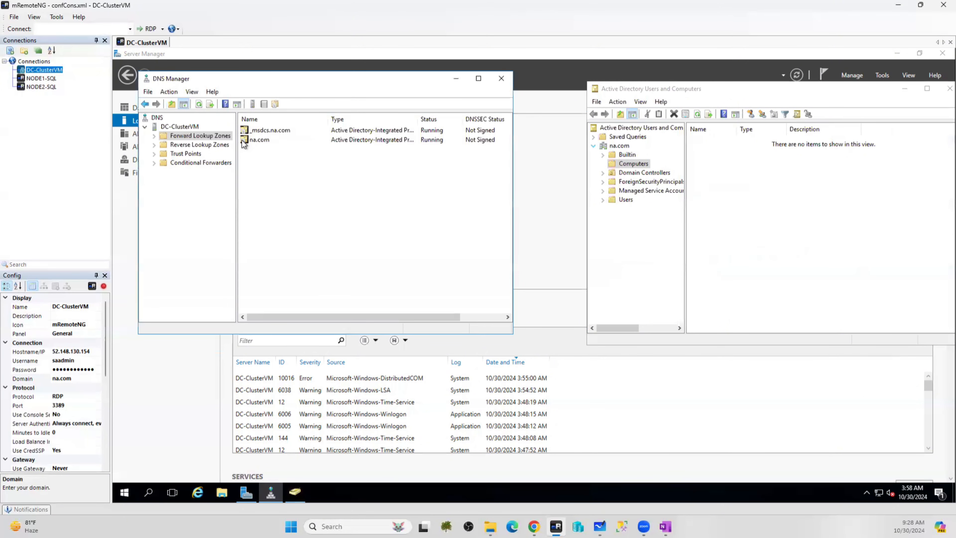
pyautogui.doubleClick(257, 139)
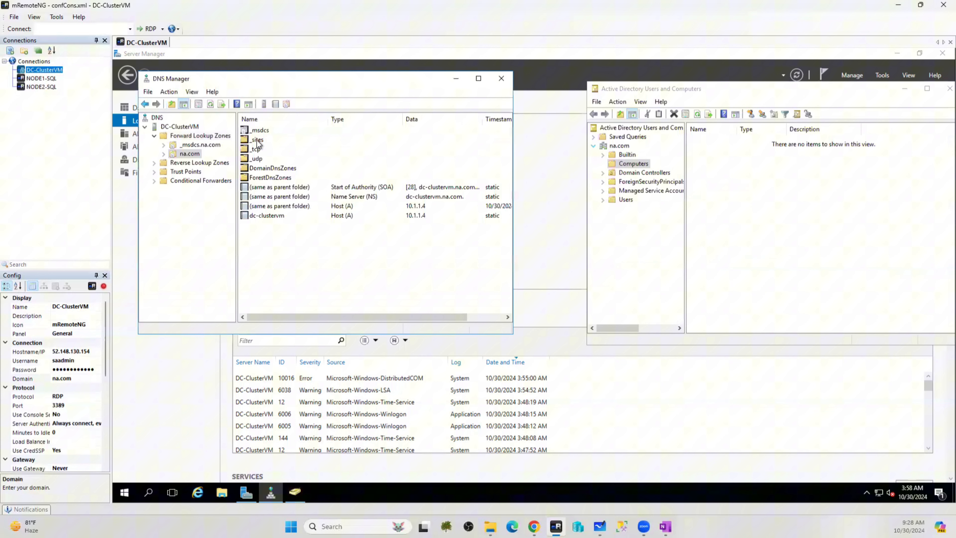
pyautogui.click(252, 217)
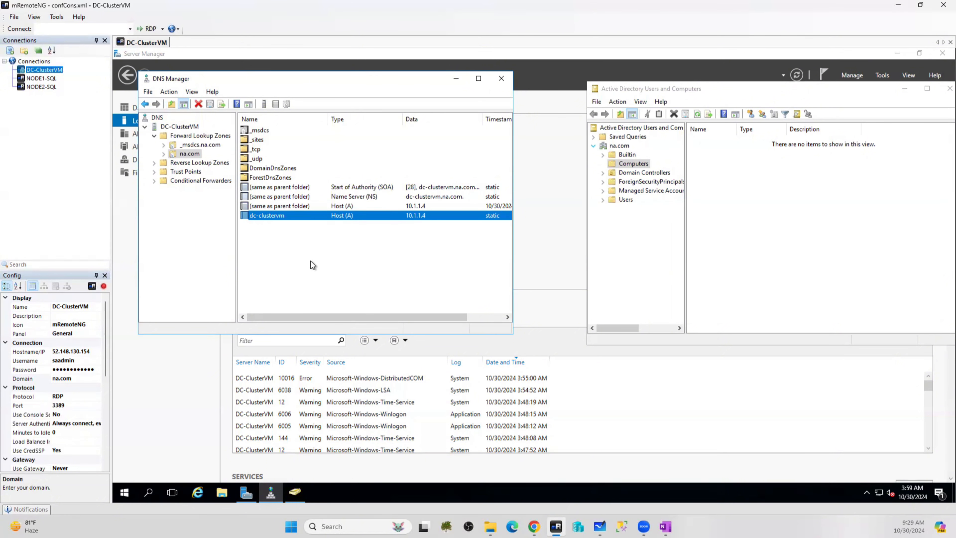
pyautogui.click(160, 391)
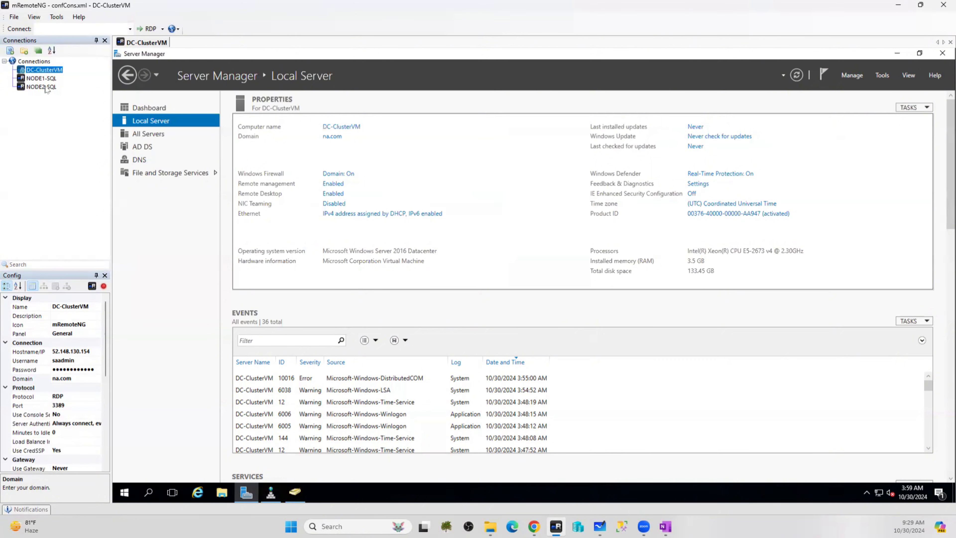
# Connect to NODE1-SQL and NODE2-SQL, entering the account password for NODE2-SQL
pyautogui.doubleClick(39, 79)
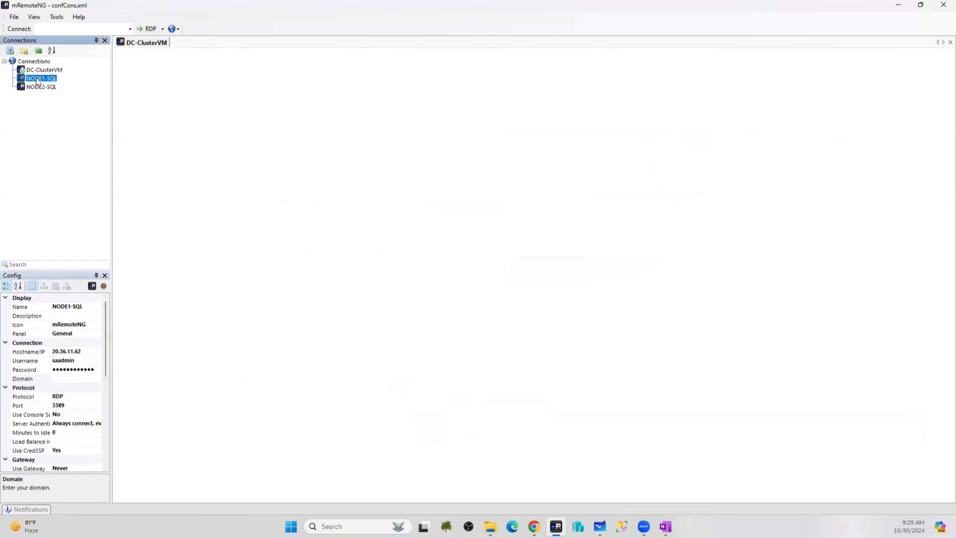
pyautogui.doubleClick(34, 86)
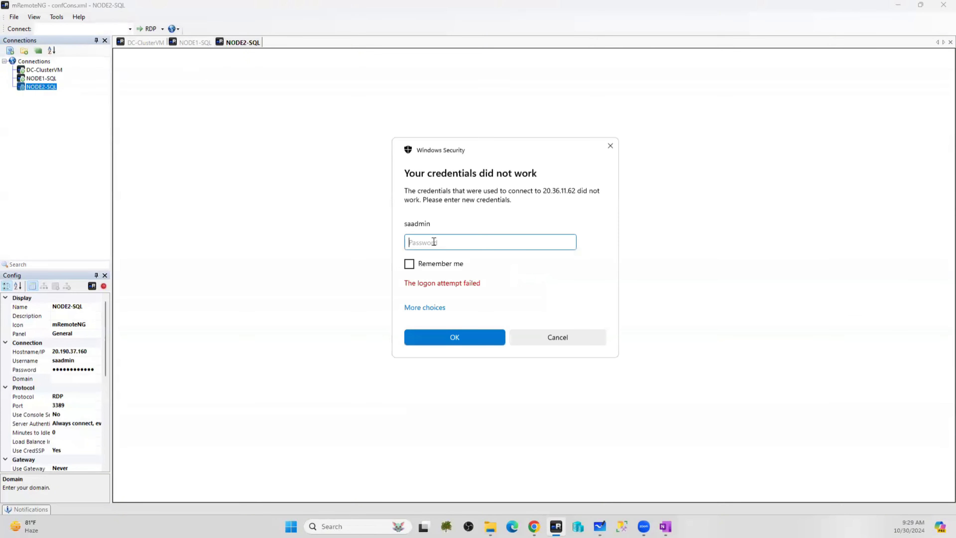
pyautogui.write('************')
pyautogui.press('Return')
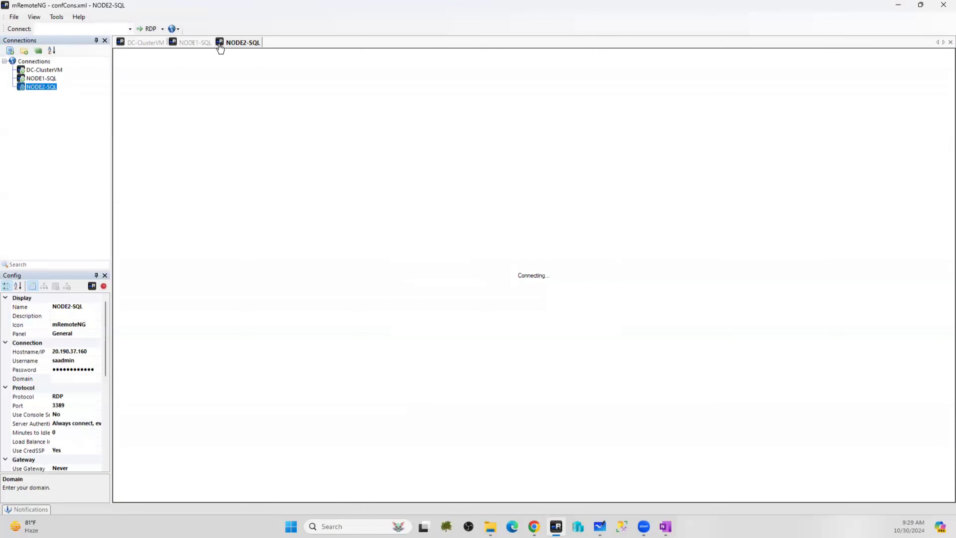
# Check both new sessions, ending on NODE2-SQL's Server Manager Dashboard
pyautogui.click(189, 42)
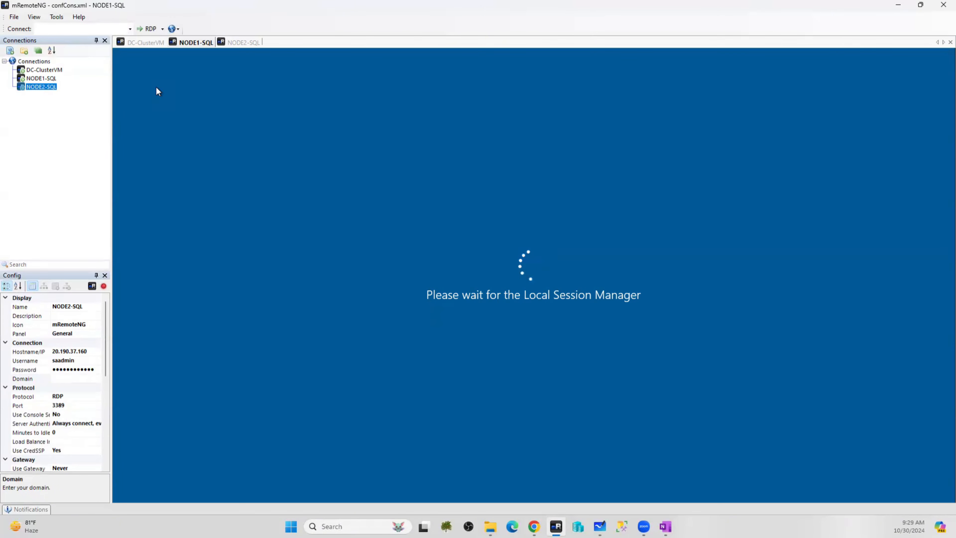
pyautogui.click(237, 41)
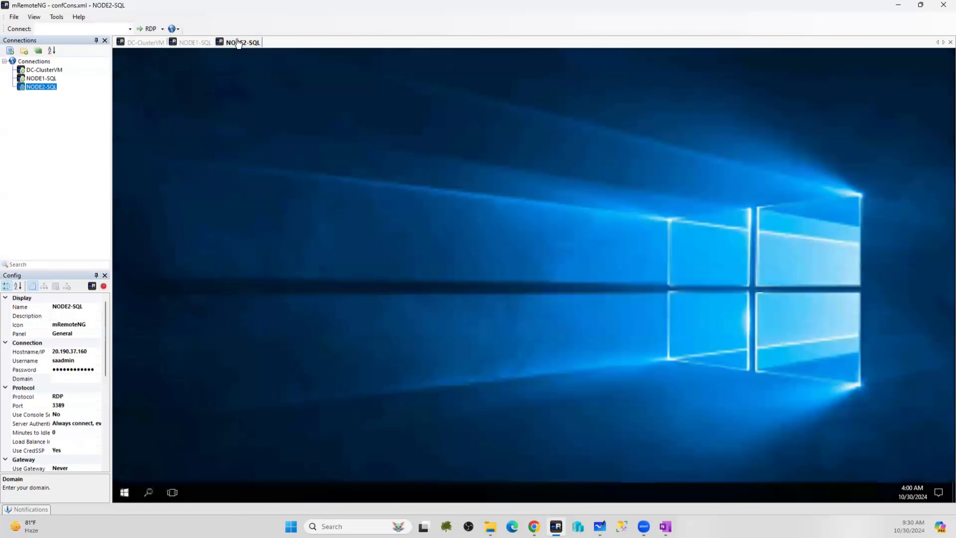
pyautogui.click(194, 41)
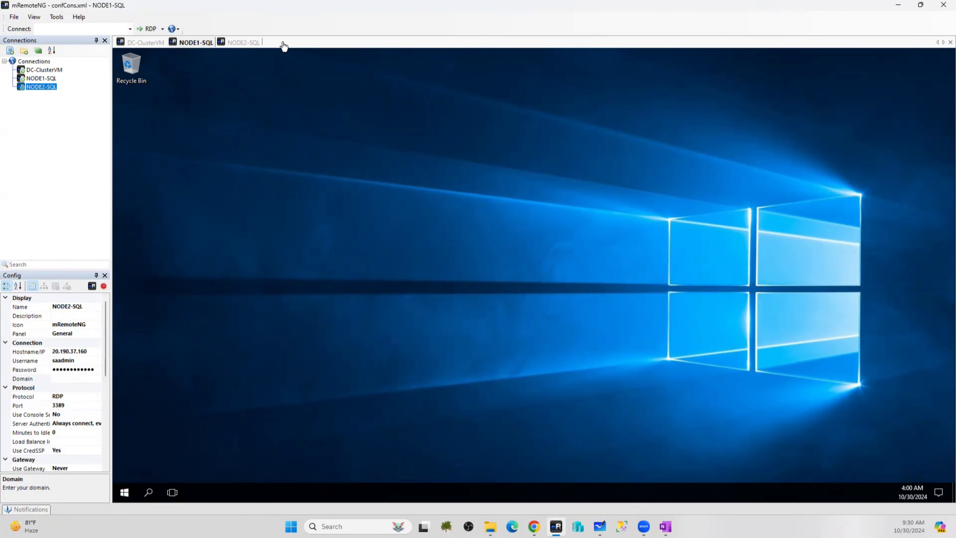
pyautogui.click(230, 45)
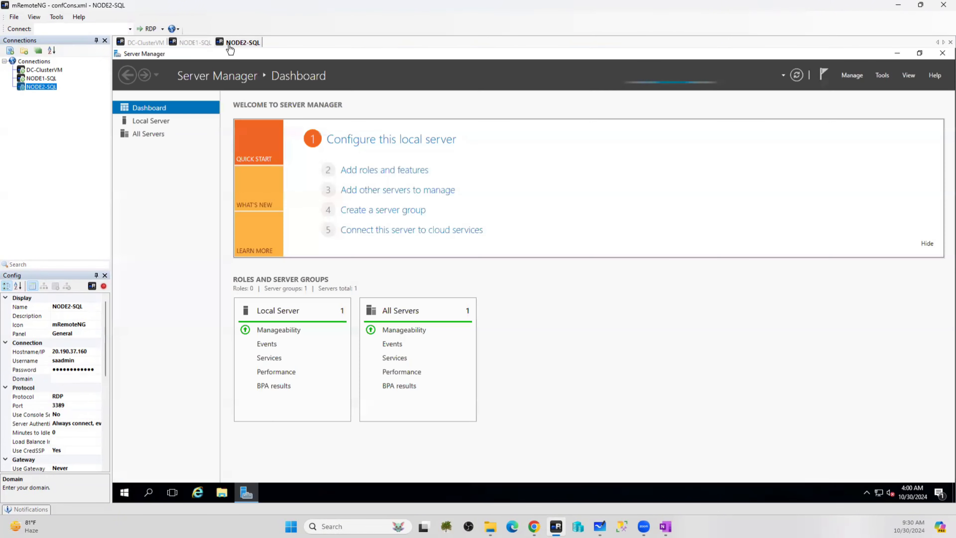
# Compare NODE2-SQL's WORKGROUP Local Server page with DC-ClusterVM and NODE1-SQL, ending on NODE1-SQL
pyautogui.click(141, 121)
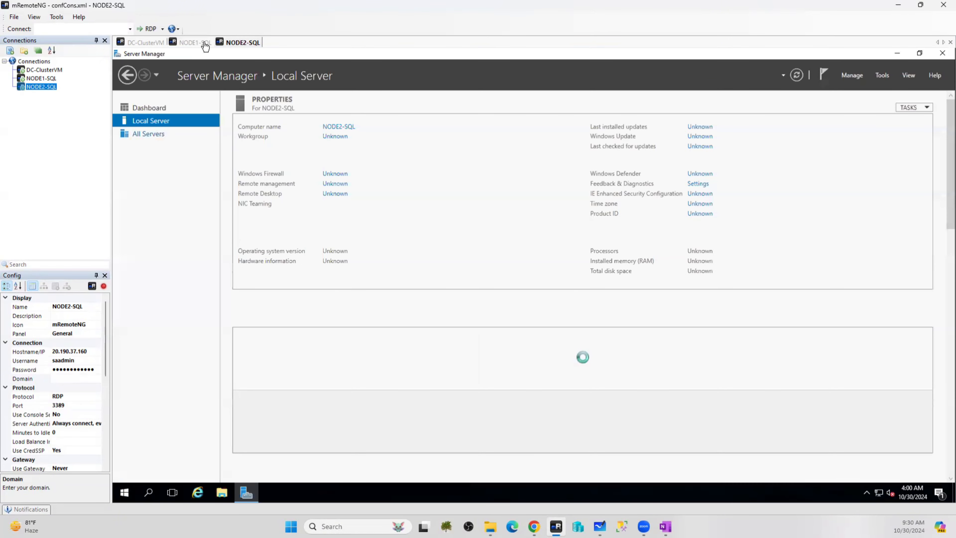
pyautogui.click(205, 46)
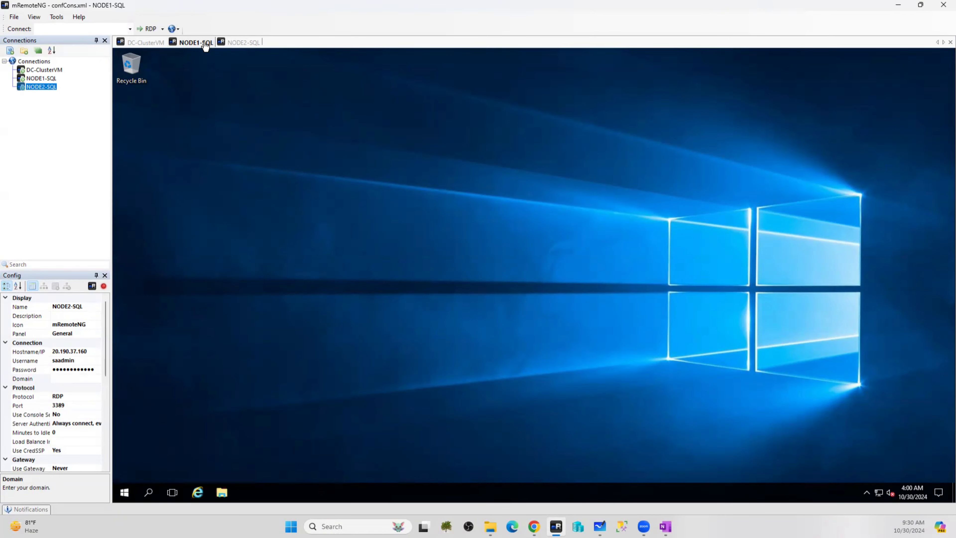
pyautogui.click(238, 45)
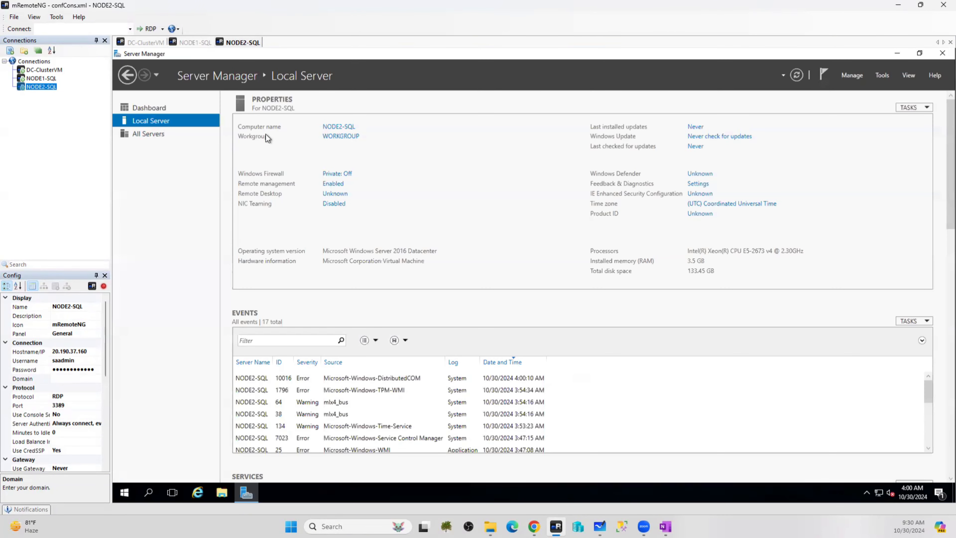
pyautogui.click(146, 43)
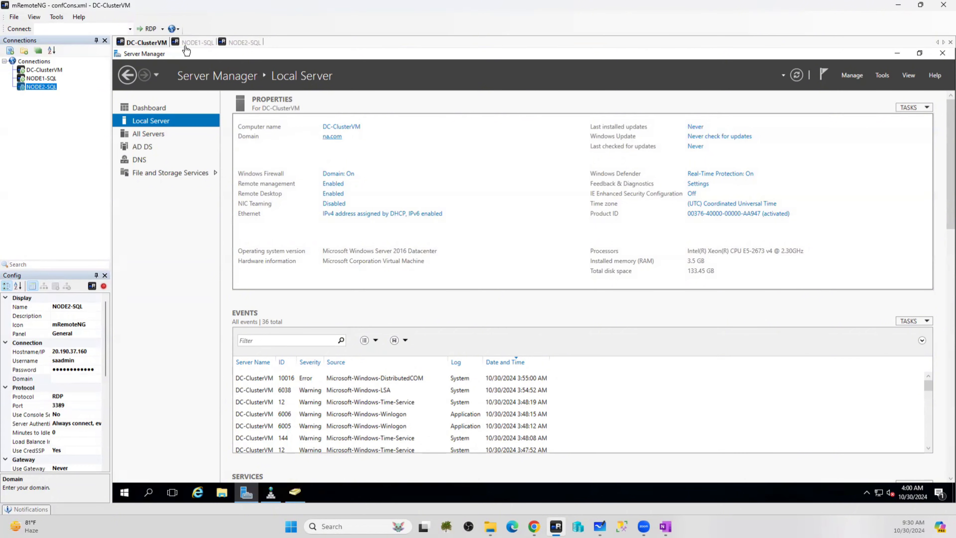
pyautogui.click(194, 45)
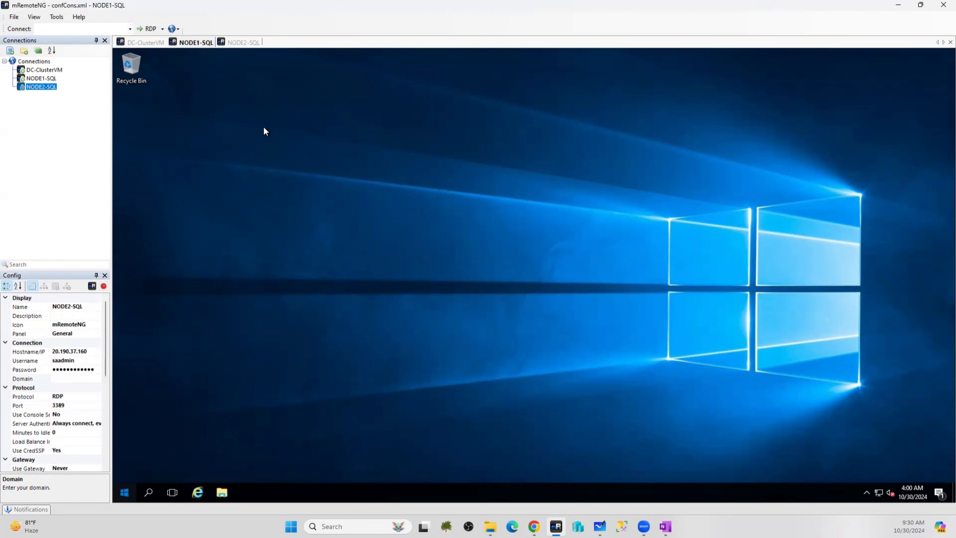
pyautogui.click(244, 43)
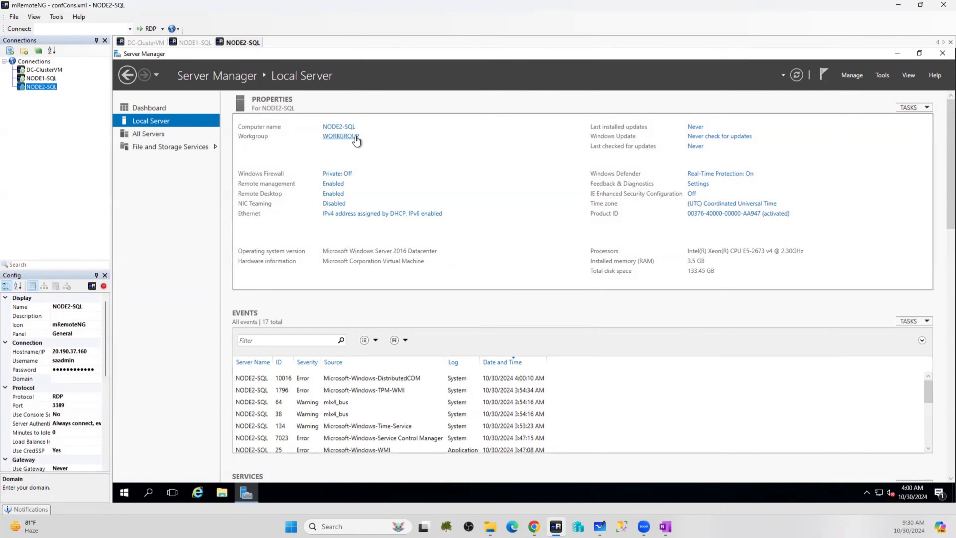
pyautogui.click(192, 42)
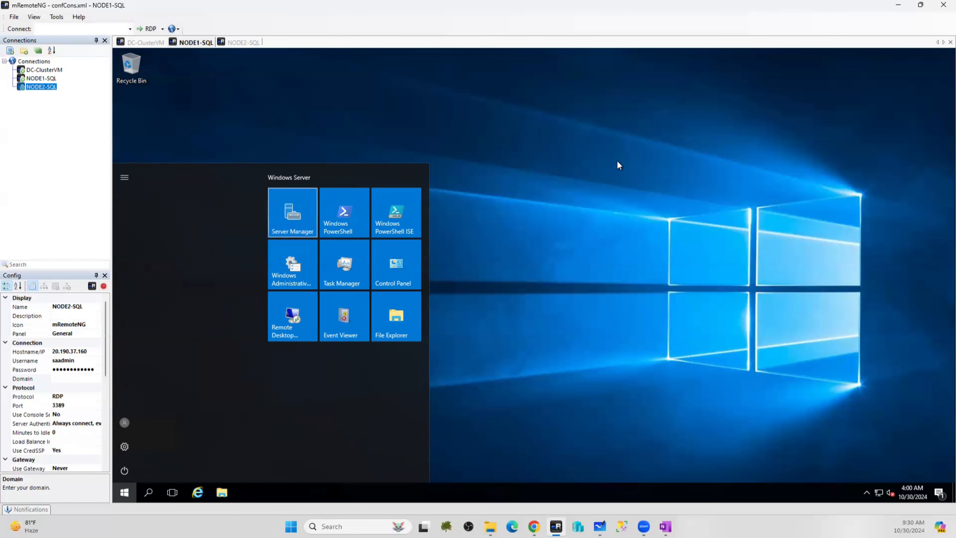
# Switch NODE2-SQL's membership from WORKGROUP to domain na.com; no domain controller can be contacted
pyautogui.click(244, 43)
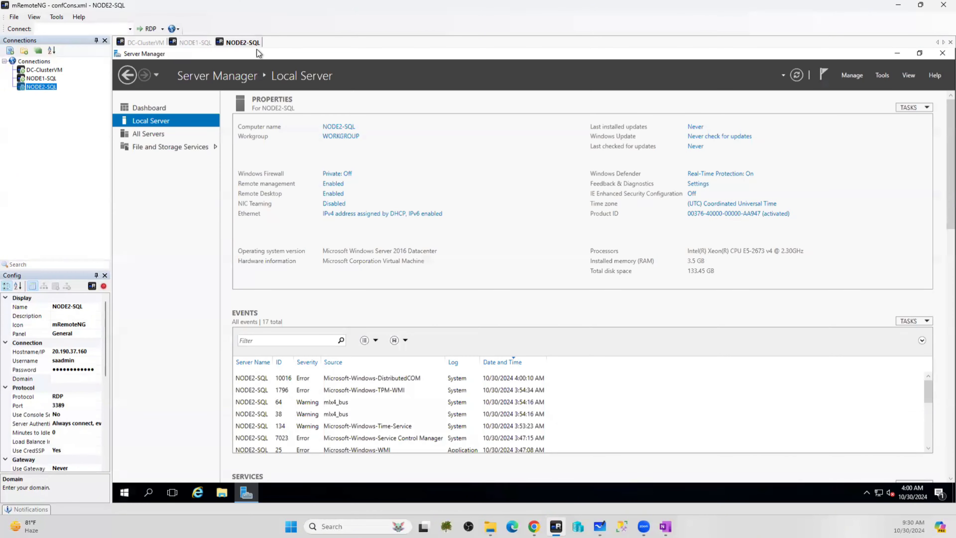
pyautogui.click(331, 137)
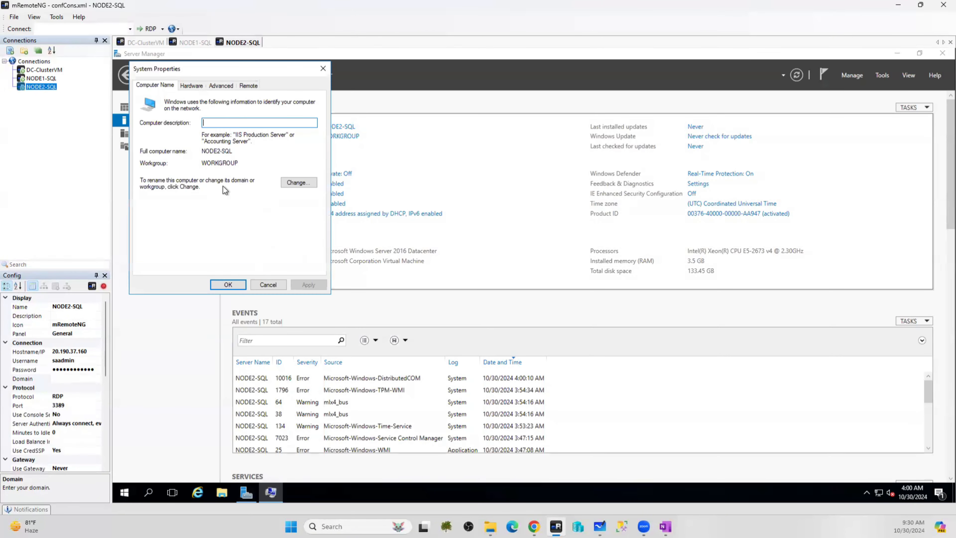
pyautogui.click(297, 183)
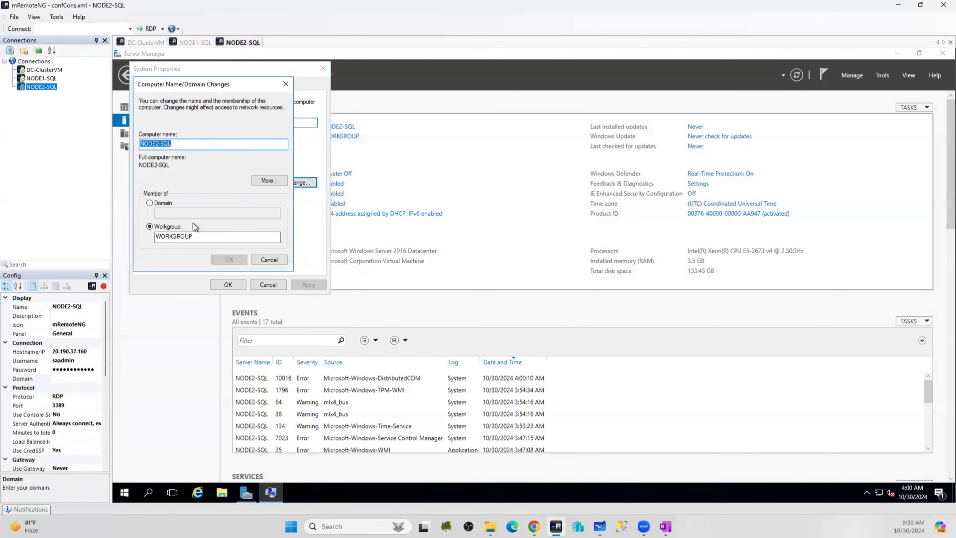
pyautogui.click(160, 204)
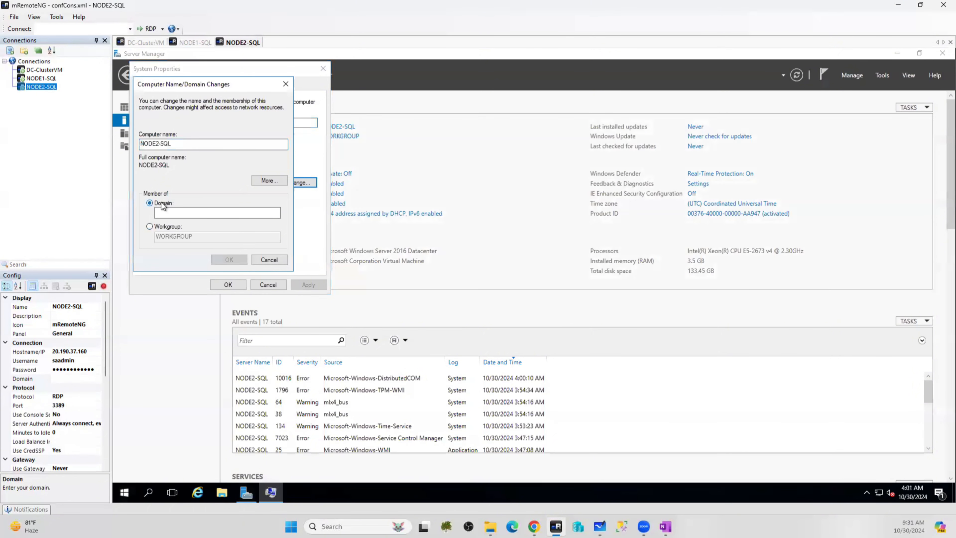
pyautogui.click(169, 212)
pyautogui.write('na.com')
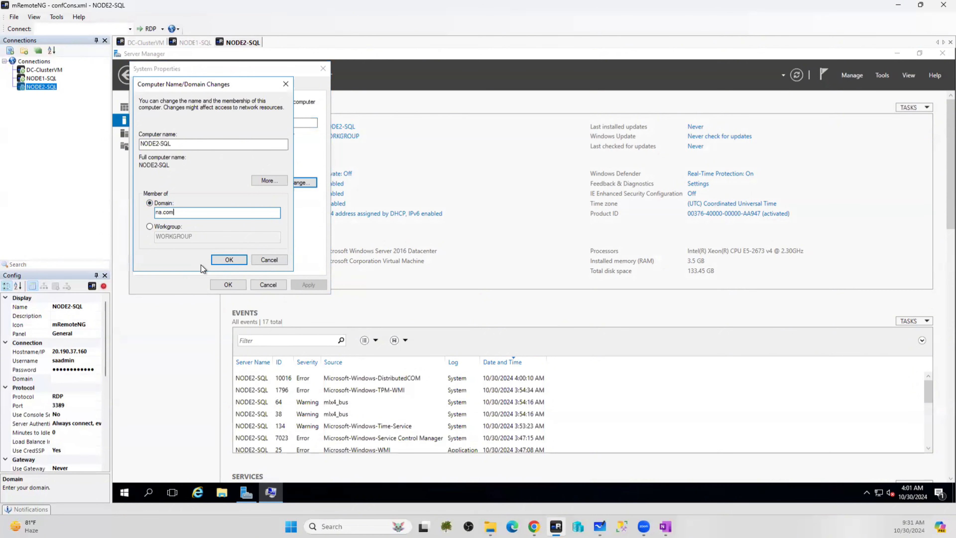
pyautogui.click(225, 260)
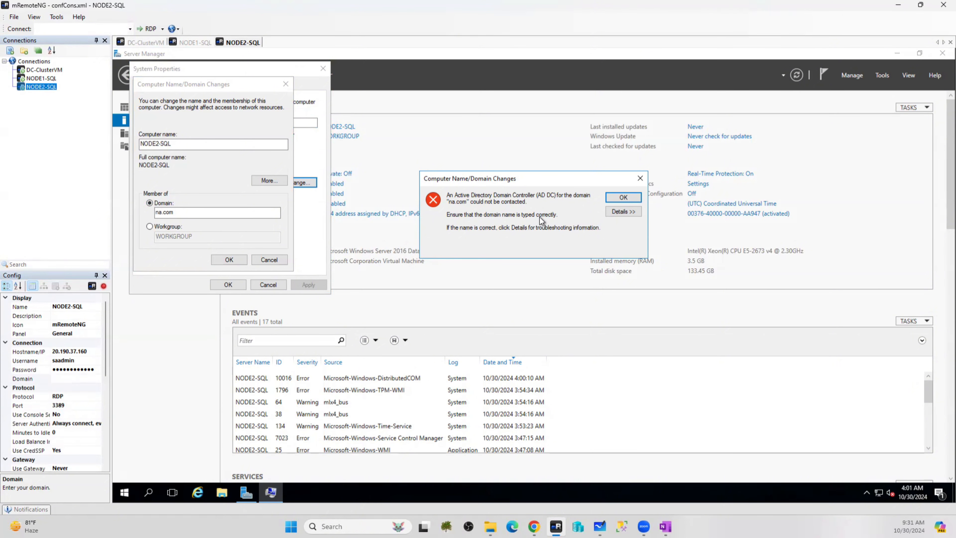
# Run ping DC-ClusterVM in an admin Command Prompt on NODE2-SQL, getting replies from 10.1.1.4
pyautogui.click(145, 496)
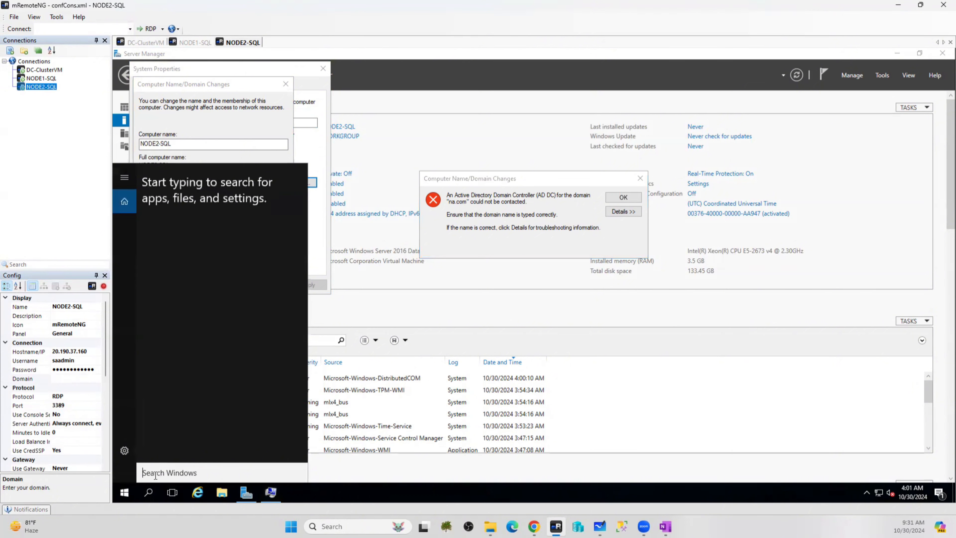
pyautogui.write('cmd')
pyautogui.press('Return')
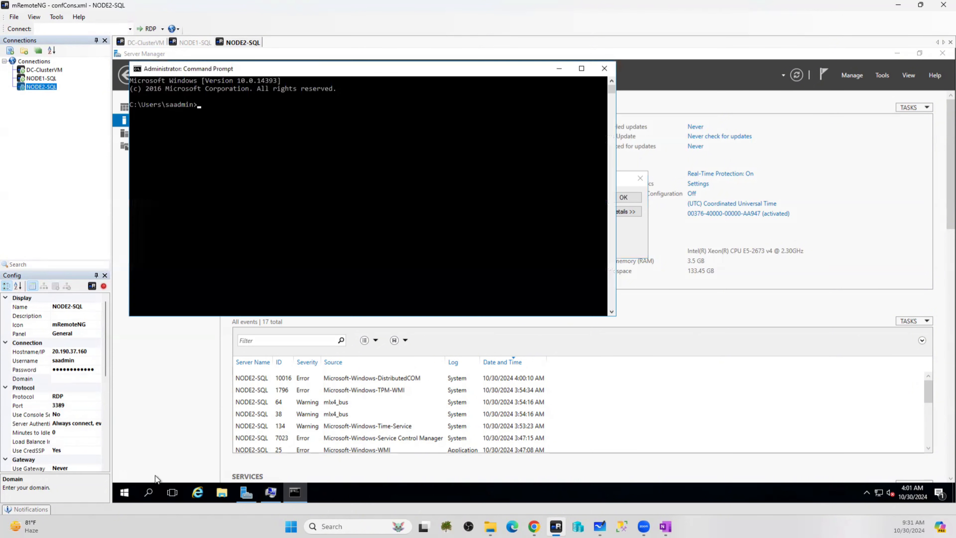
pyautogui.write('ping DC-ClusterVM')
pyautogui.press('Return')
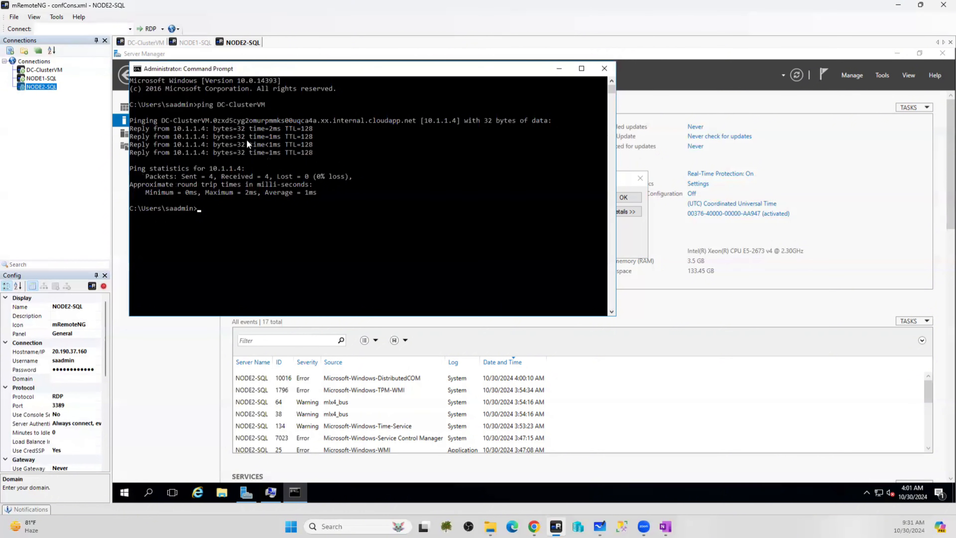
pyautogui.click(215, 121)
pyautogui.moveTo(293, 124); pyautogui.dragTo(358, 120)
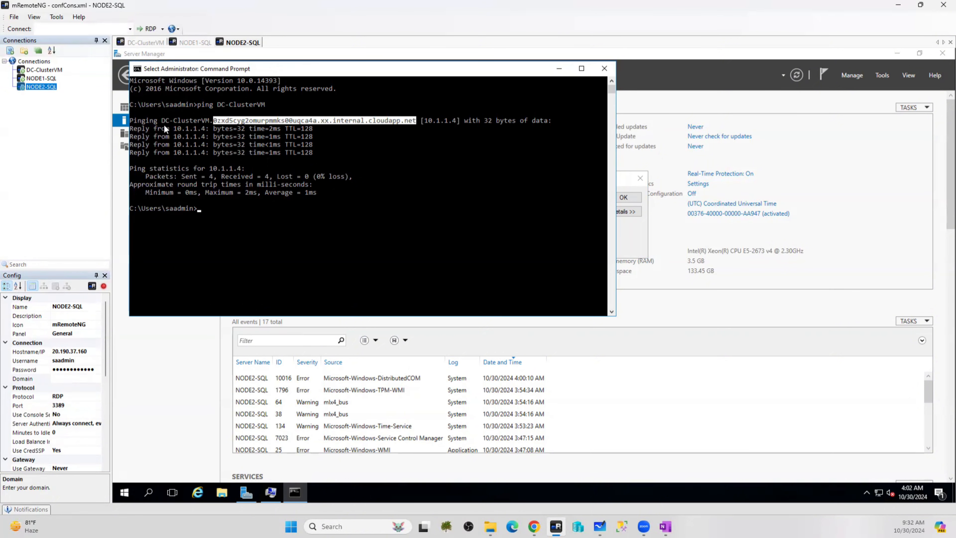
# Compare the DNS suffix with DC-ClusterVM's details, then switch to the Azure portal's NODE2-SQL overview
pyautogui.click(146, 42)
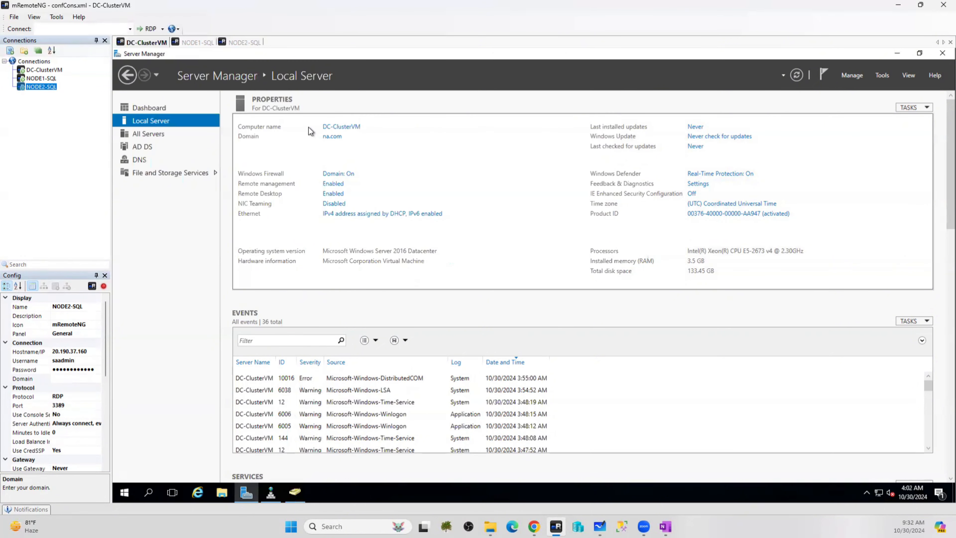
pyautogui.click(243, 42)
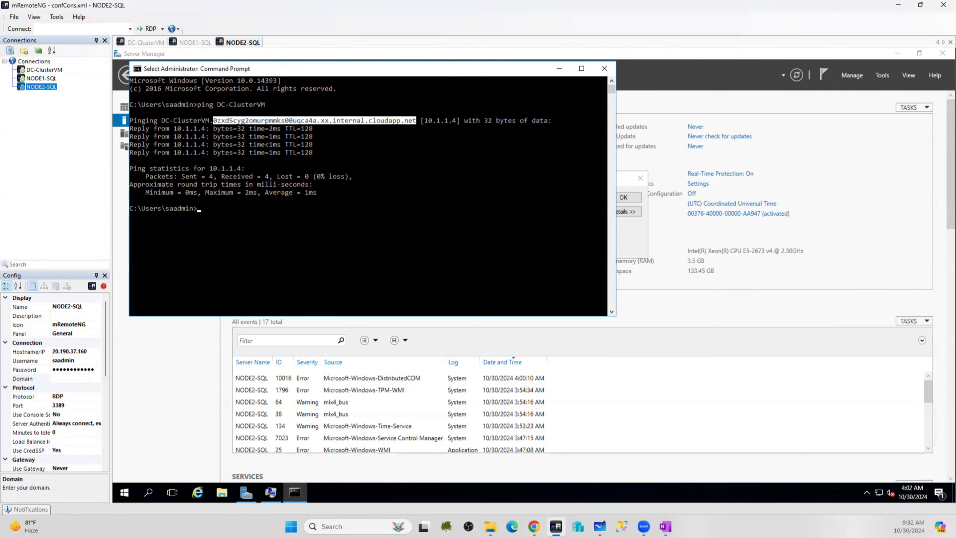
pyautogui.click(534, 526)
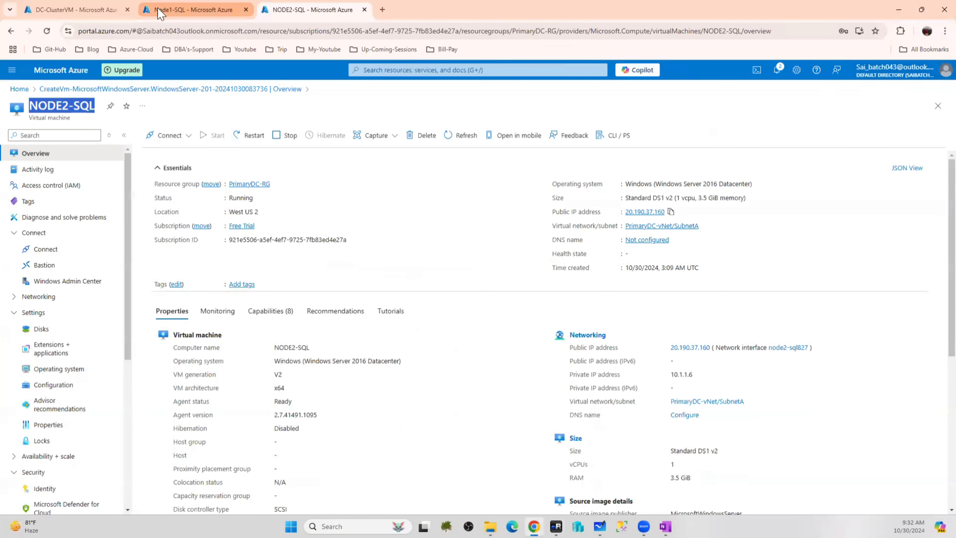
# Open DC-ClusterVM's Azure overview and highlight its name and private IP 10.1.1.4
pyautogui.click(62, 10)
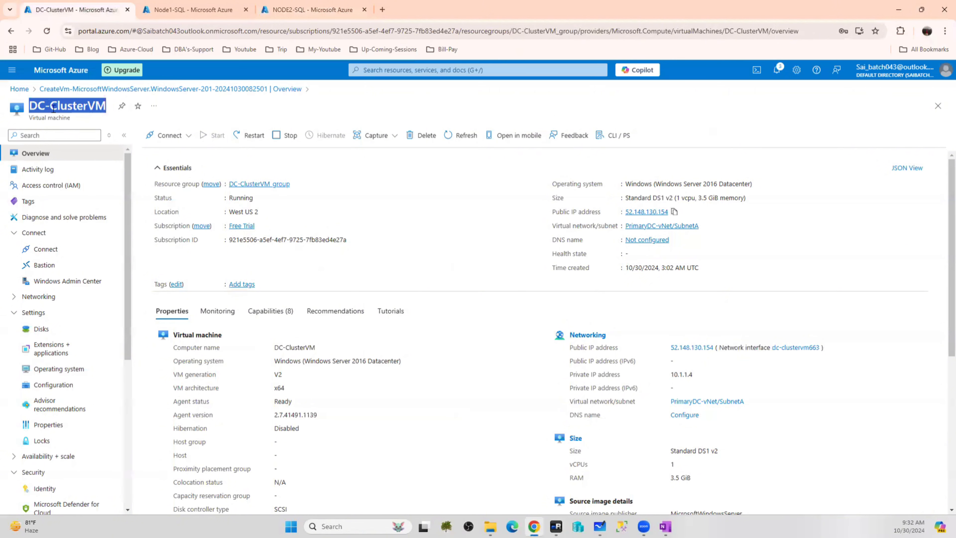
pyautogui.click(29, 105)
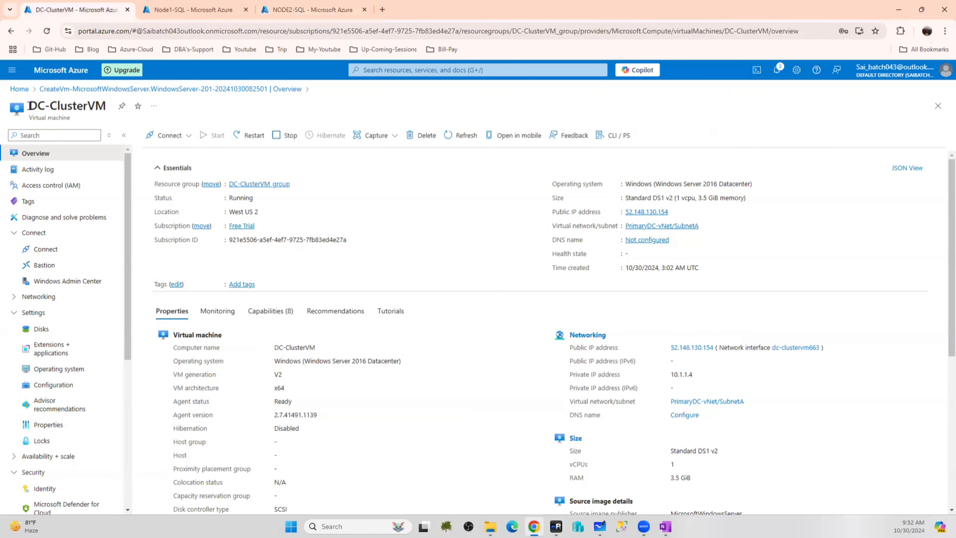
pyautogui.moveTo(29, 105); pyautogui.dragTo(103, 106)
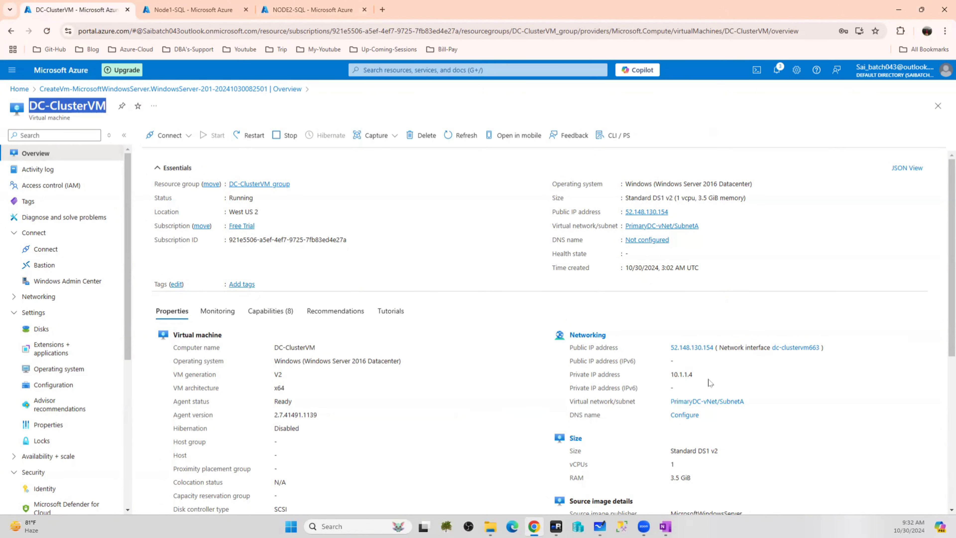
pyautogui.moveTo(697, 375); pyautogui.dragTo(670, 379)
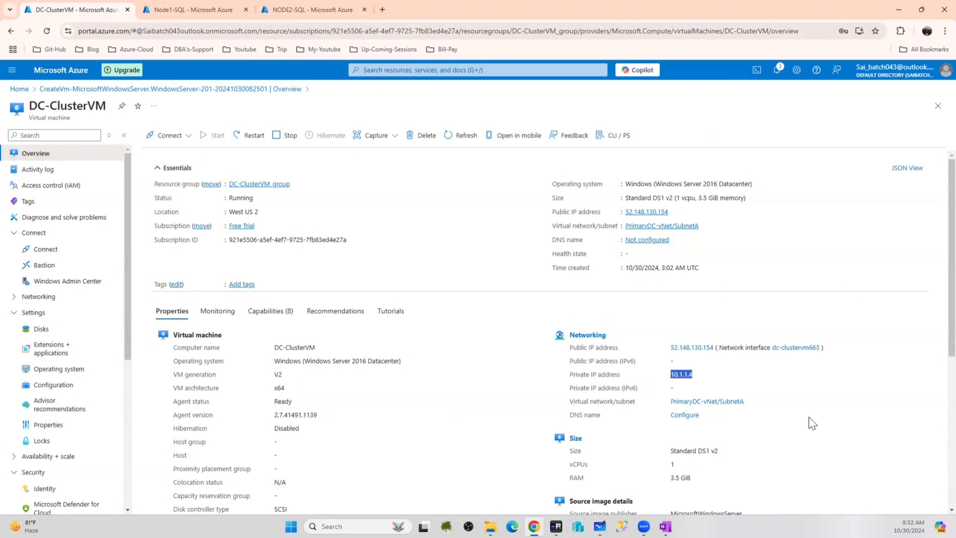
# Go from the Azure home page through Virtual networks to PrimaryDC-vNet
pyautogui.click(59, 74)
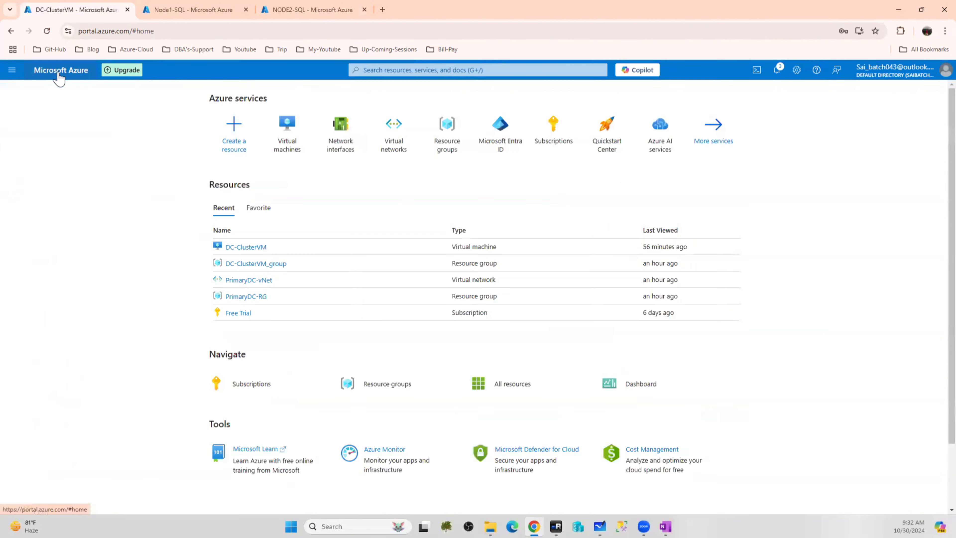
pyautogui.click(405, 136)
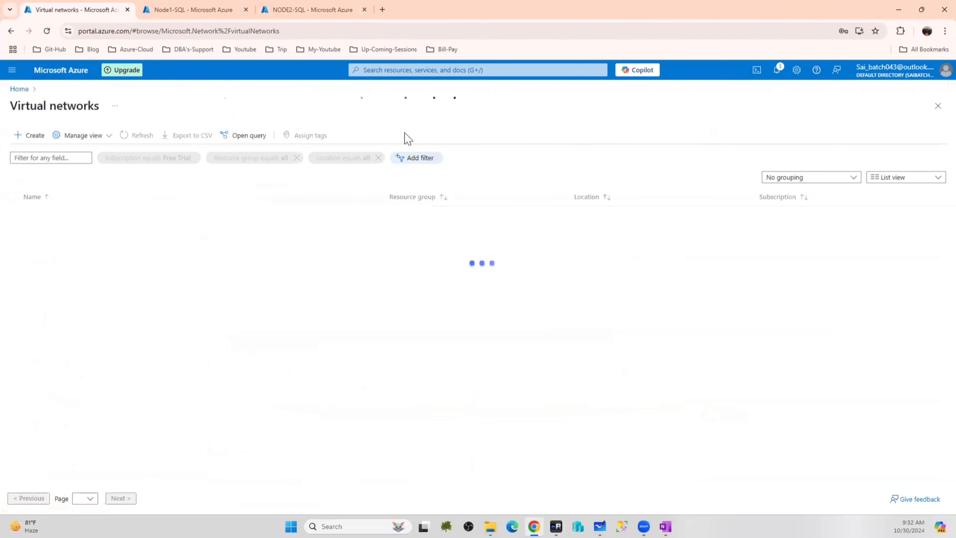
pyautogui.click(58, 215)
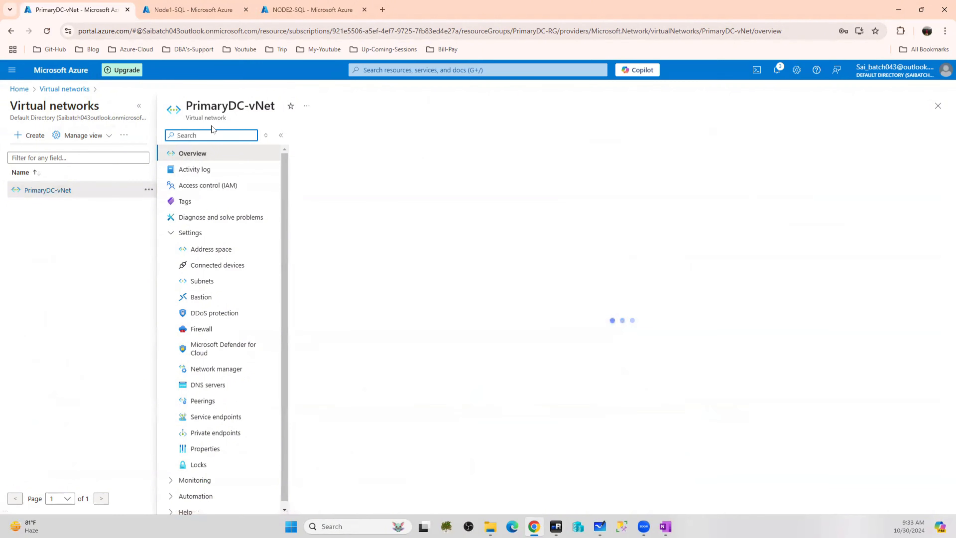
# Set PrimaryDC-vNet to the custom DNS server 10.1.1.4, save it, and show the Node1-SQL VM page
pyautogui.click(206, 391)
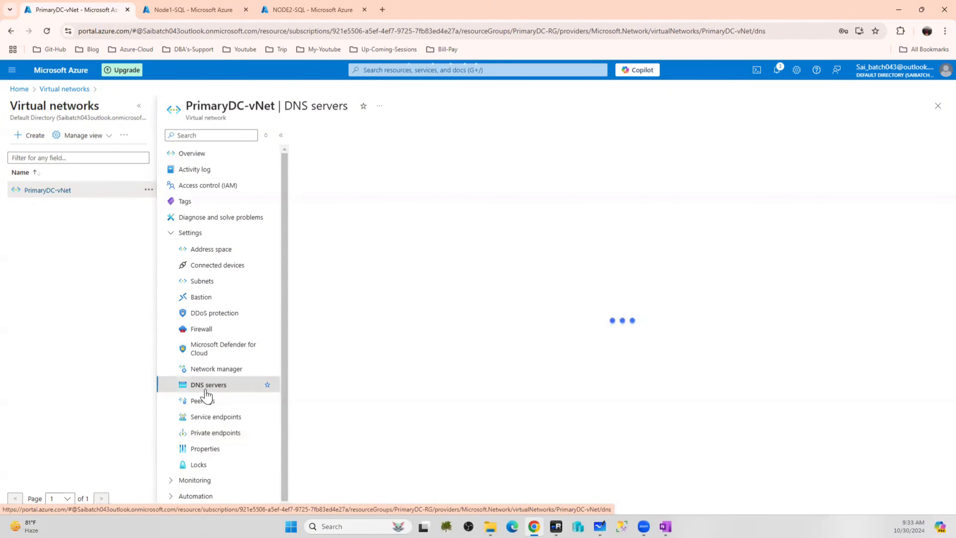
pyautogui.click(304, 163)
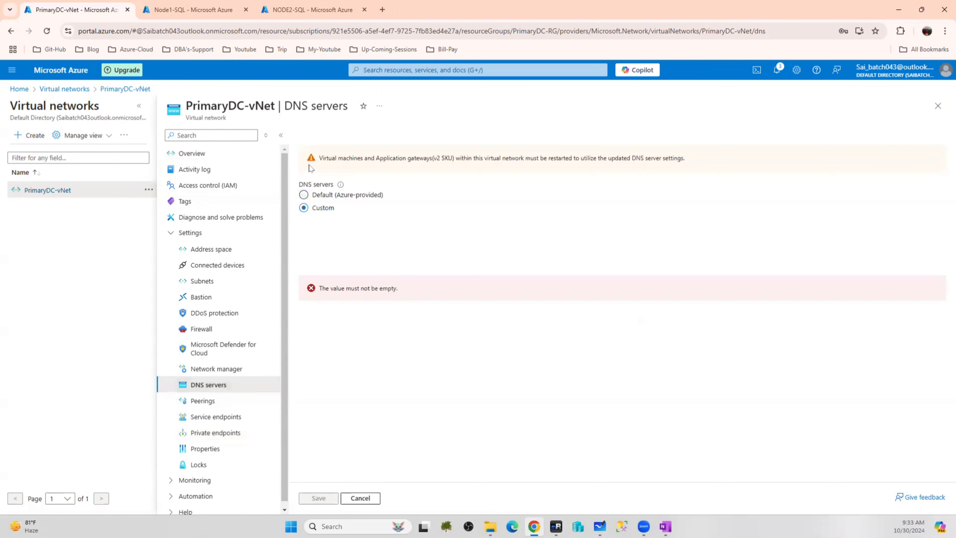
pyautogui.click(326, 248)
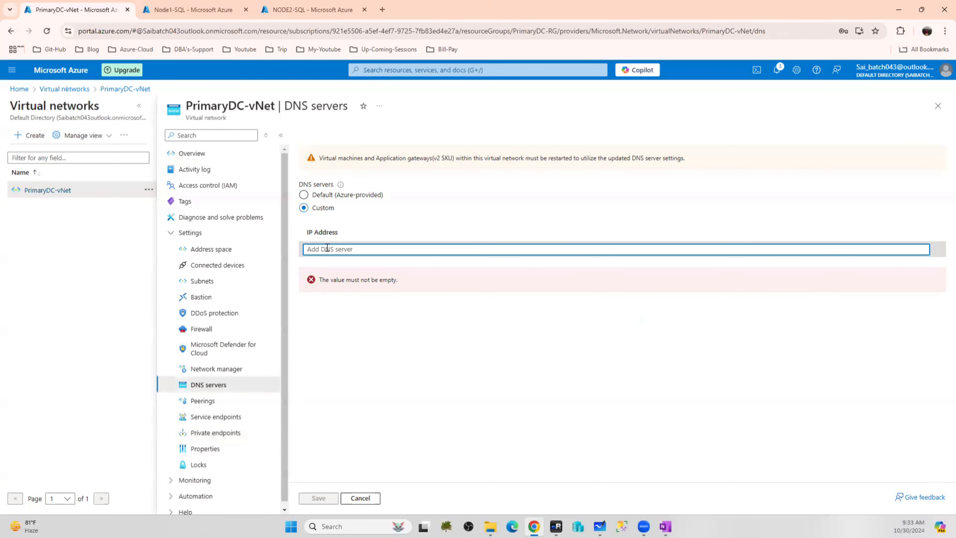
pyautogui.write('10.1.1.4')
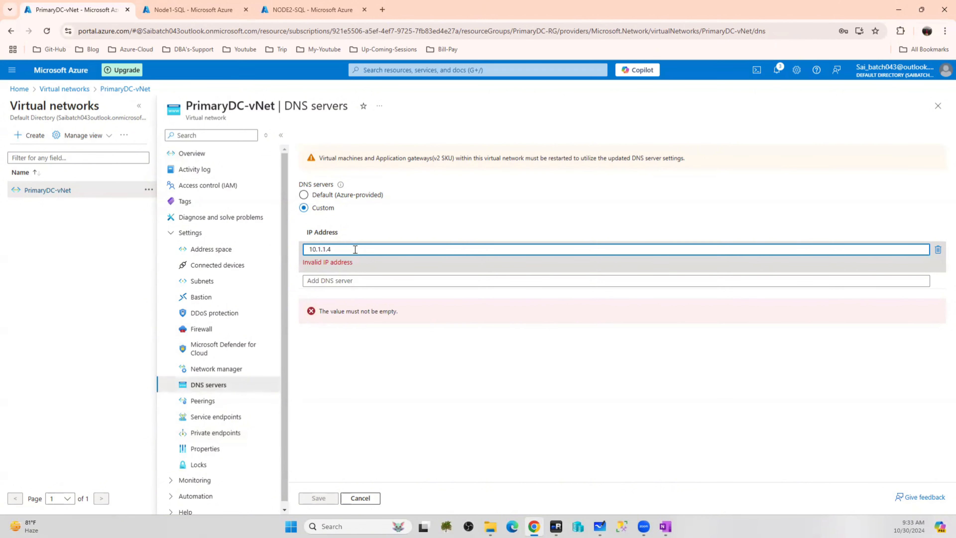
pyautogui.moveTo(353, 249); pyautogui.dragTo(188, 250)
pyautogui.write('10.')
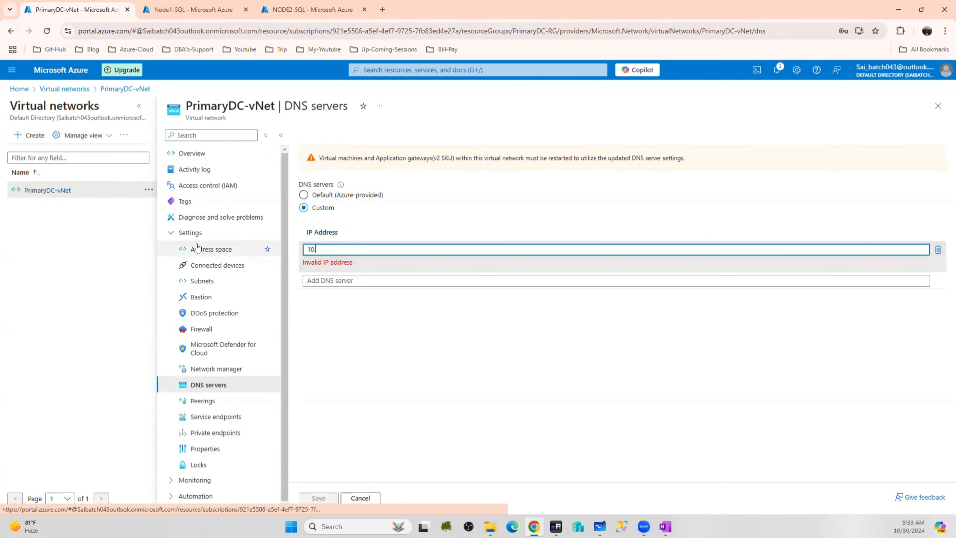
pyautogui.write('1.14')
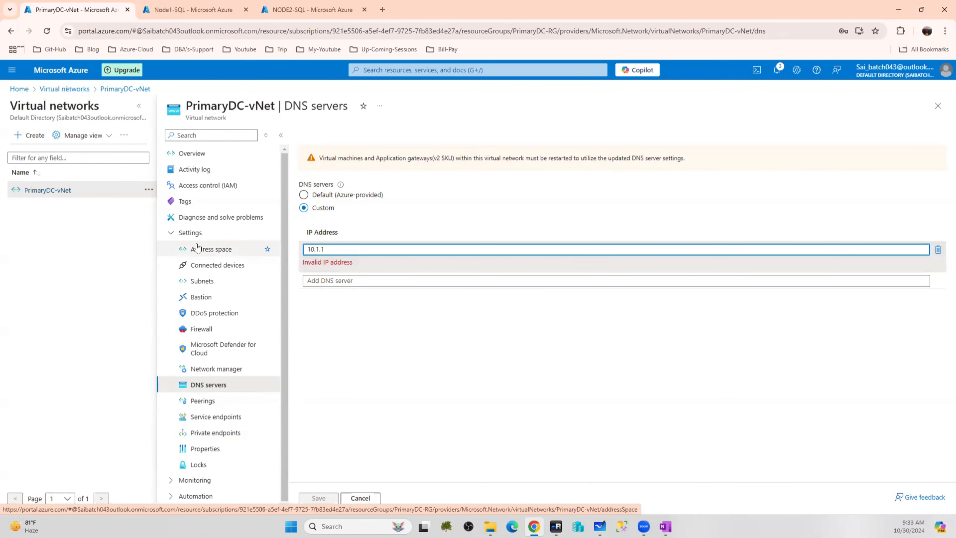
pyautogui.click(474, 337)
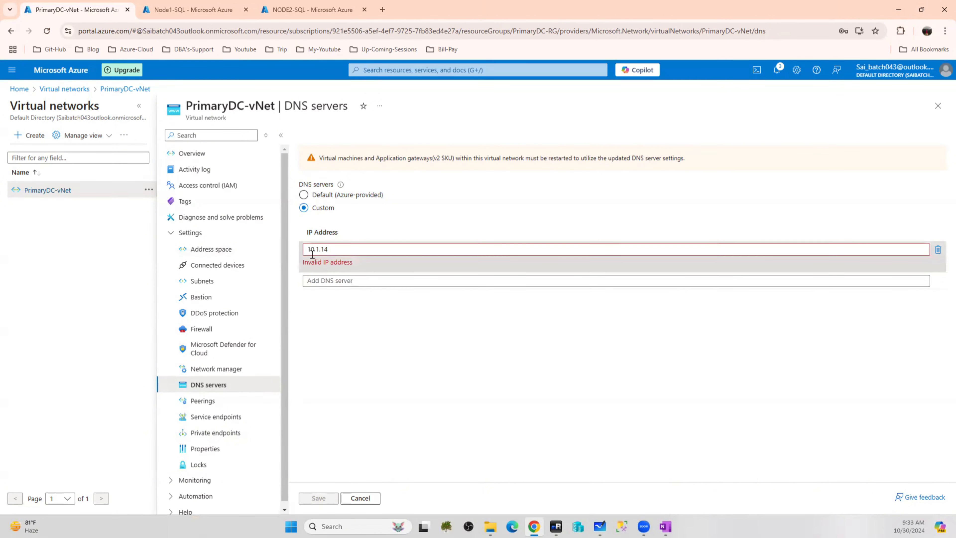
pyautogui.click(324, 250)
pyautogui.write('.')
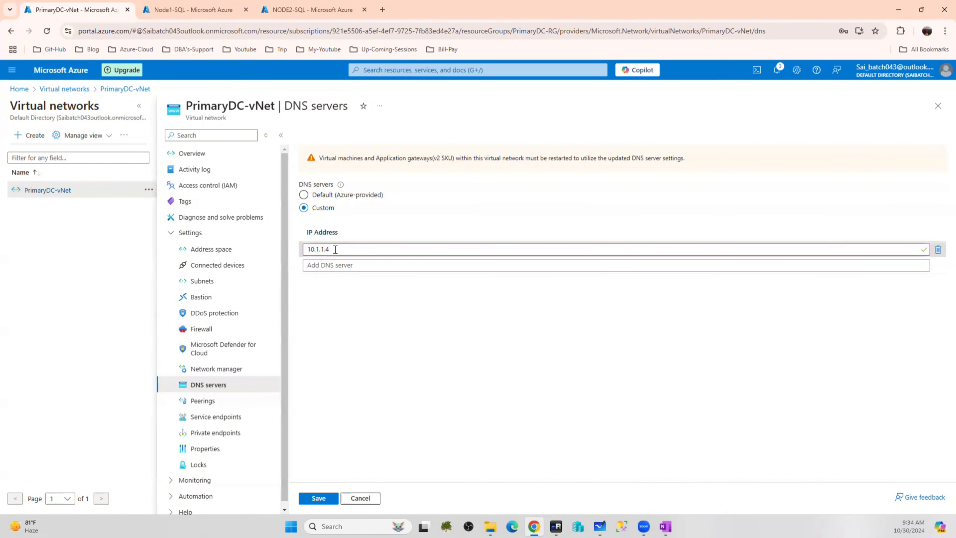
pyautogui.click(317, 502)
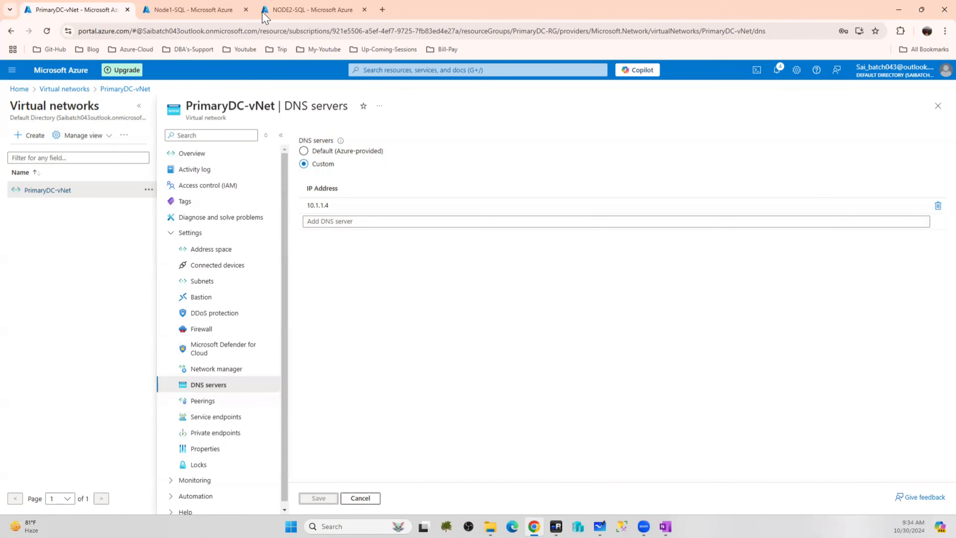
pyautogui.click(202, 16)
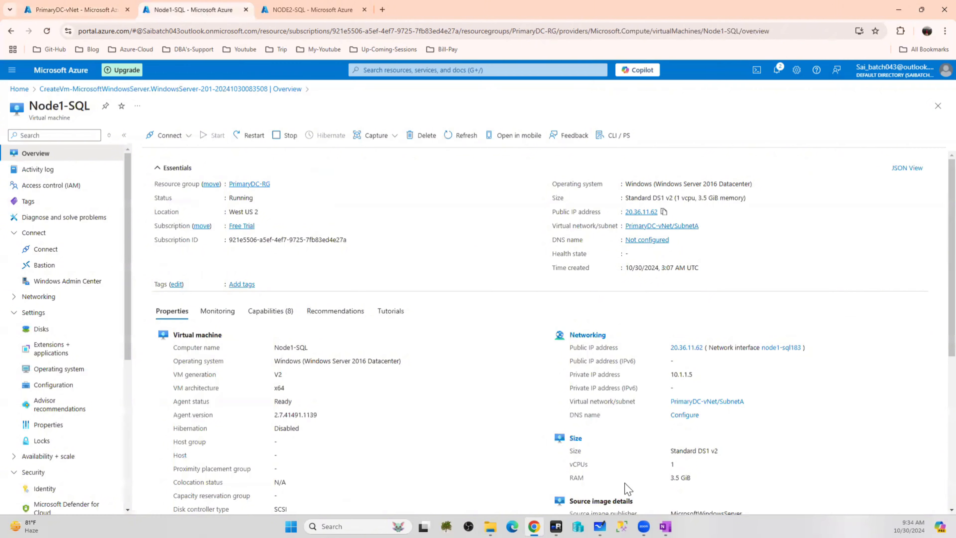
# Close the ping window on NODE2-SQL and cancel the failed na.com domain change
pyautogui.click(556, 526)
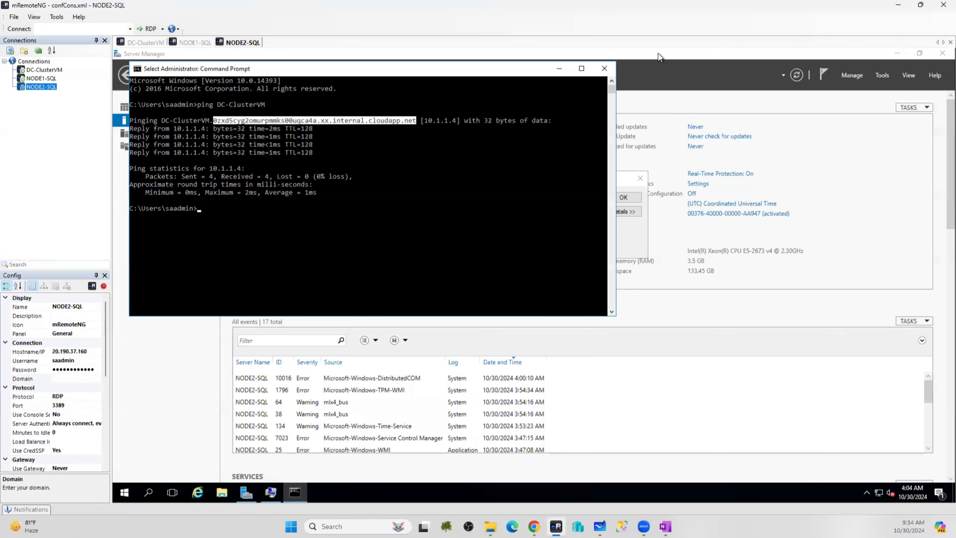
pyautogui.click(602, 69)
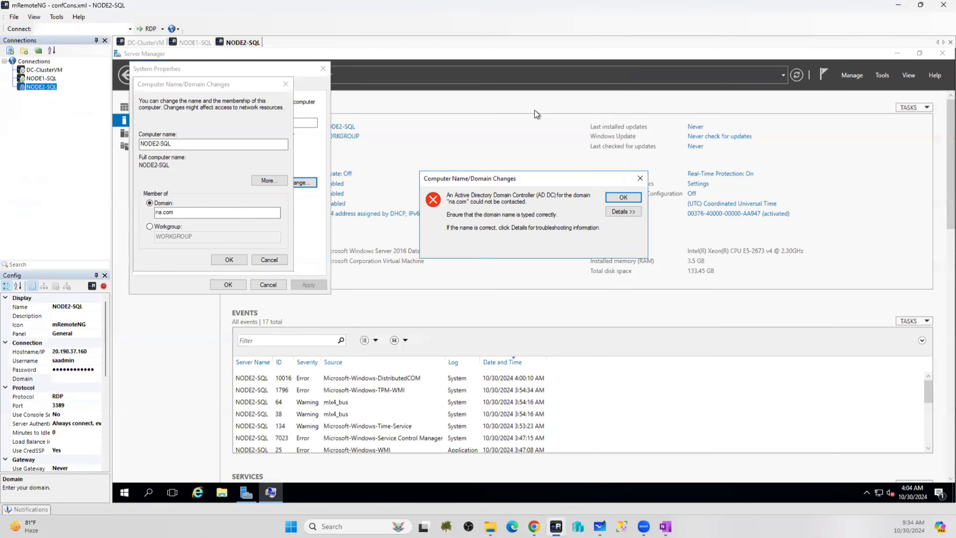
pyautogui.click(623, 198)
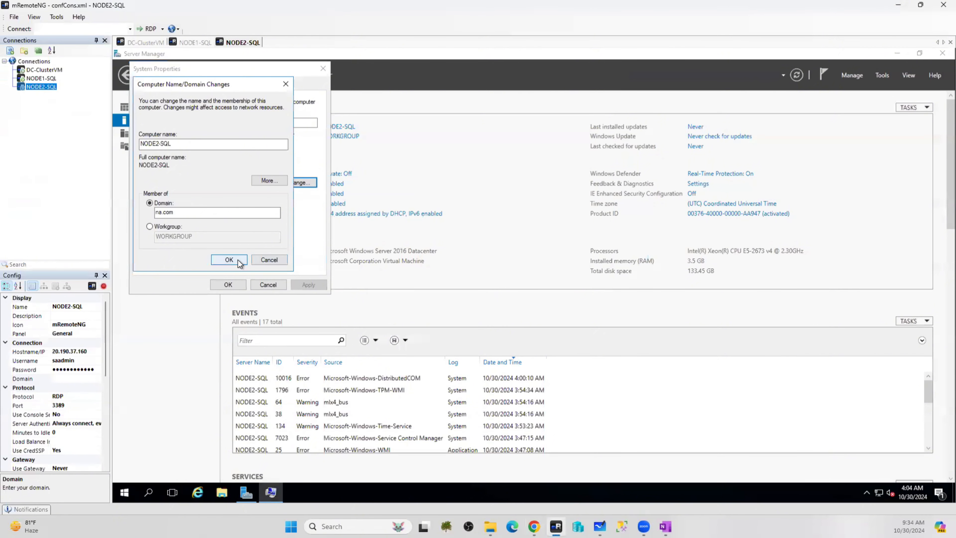
pyautogui.click(234, 260)
pyautogui.click(624, 197)
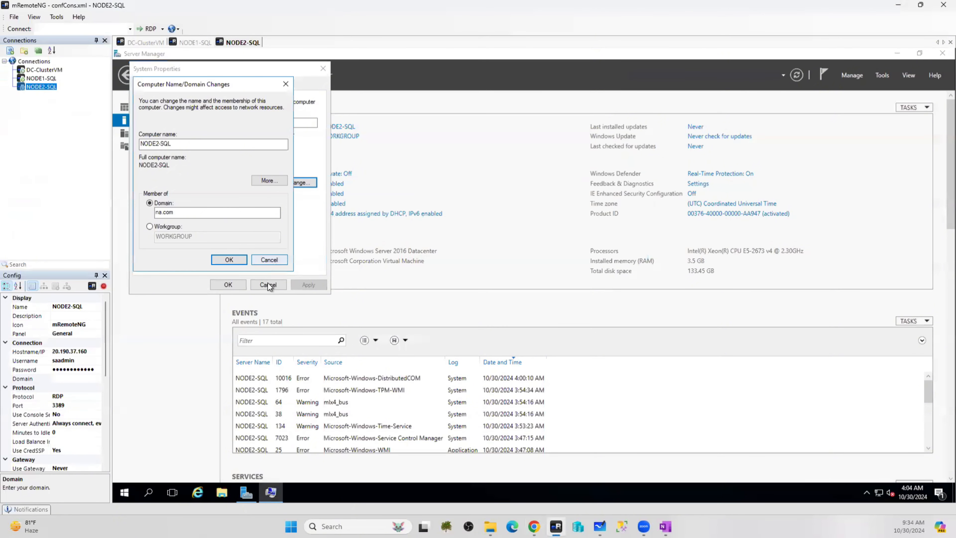
pyautogui.click(276, 264)
pyautogui.click(272, 284)
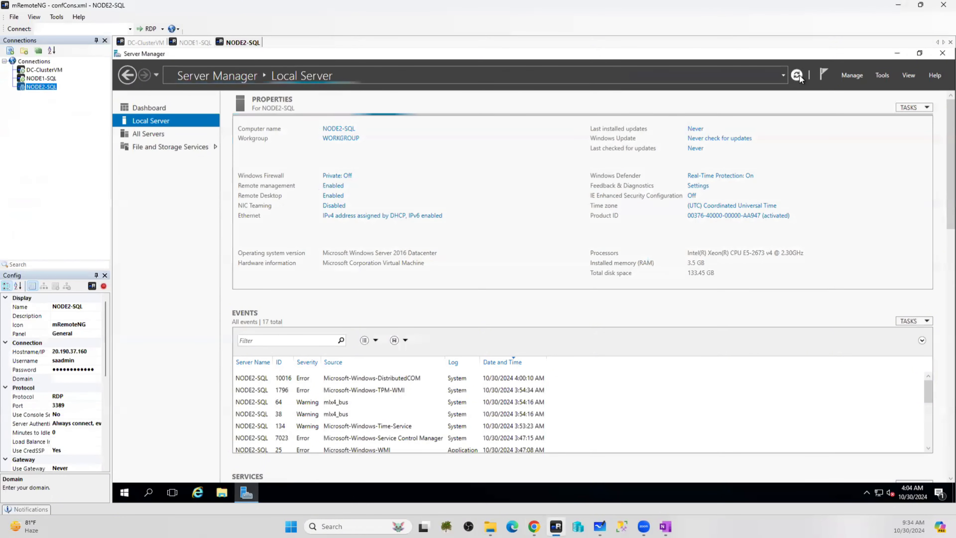
# Try again to join NODE2-SQL to the na.com domain, then dismiss the domain controller error
pyautogui.click(340, 140)
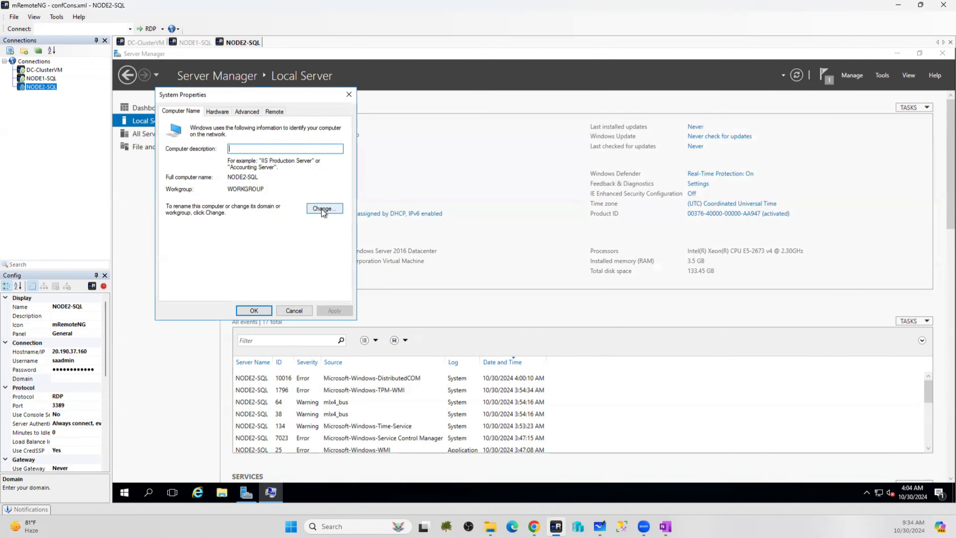
pyautogui.click(321, 209)
pyautogui.click(187, 229)
pyautogui.click(206, 240)
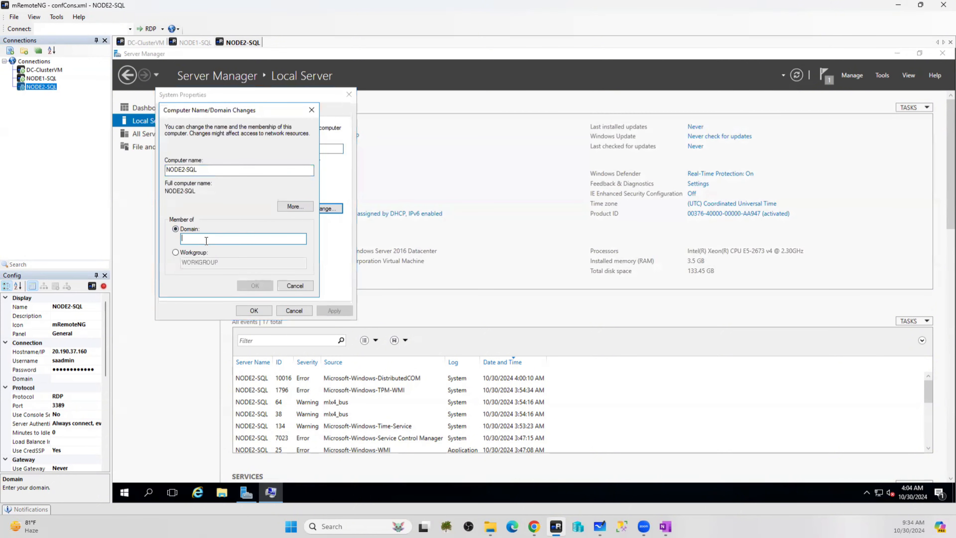
pyautogui.write('na.com')
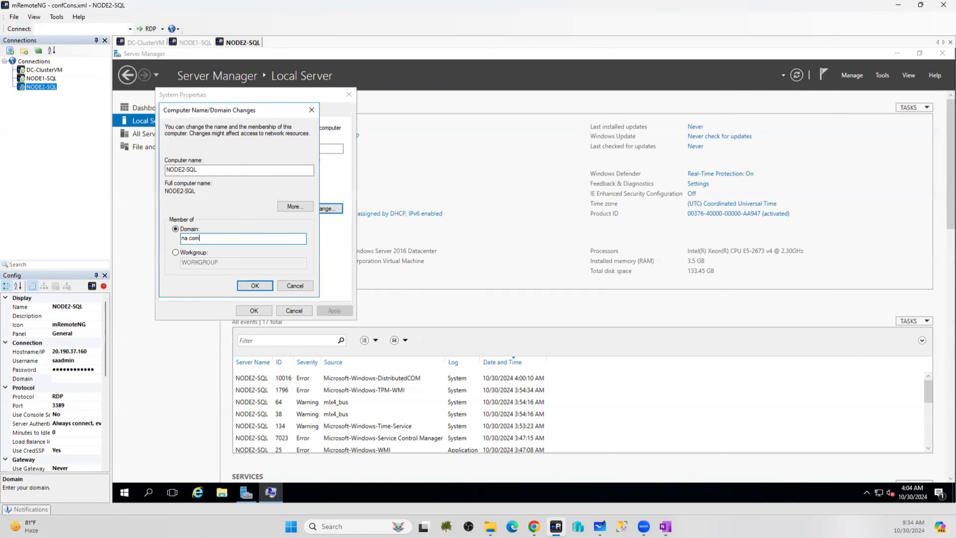
pyautogui.click(254, 285)
pyautogui.click(300, 288)
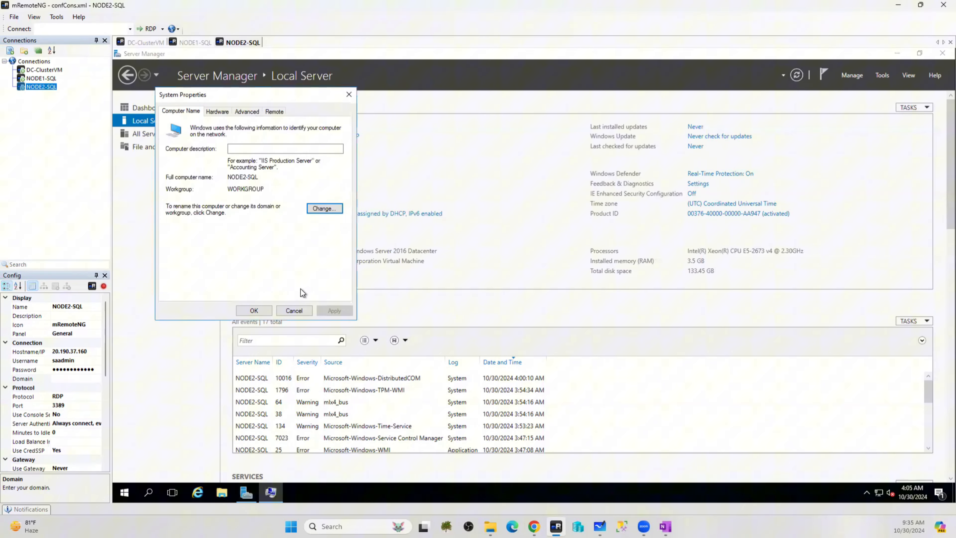
pyautogui.click(291, 312)
# Restart NODE2-SQL and NODE1-SQL from their Start menu power options
pyautogui.click(121, 489)
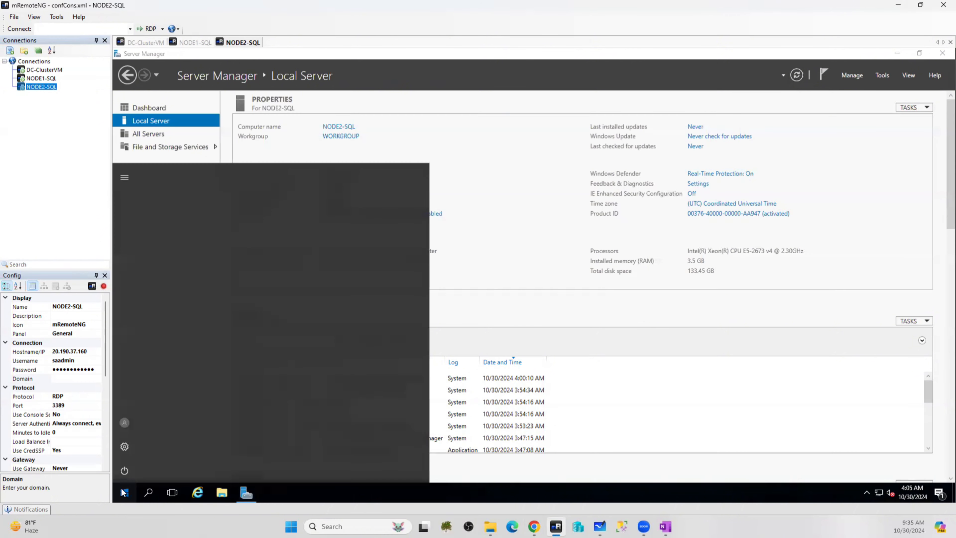
pyautogui.click(127, 468)
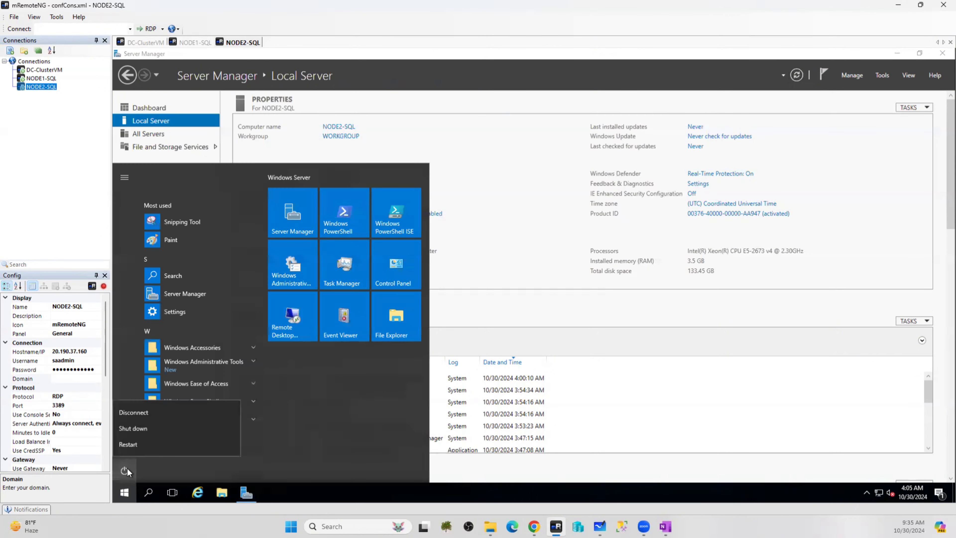
pyautogui.click(136, 445)
pyautogui.click(263, 446)
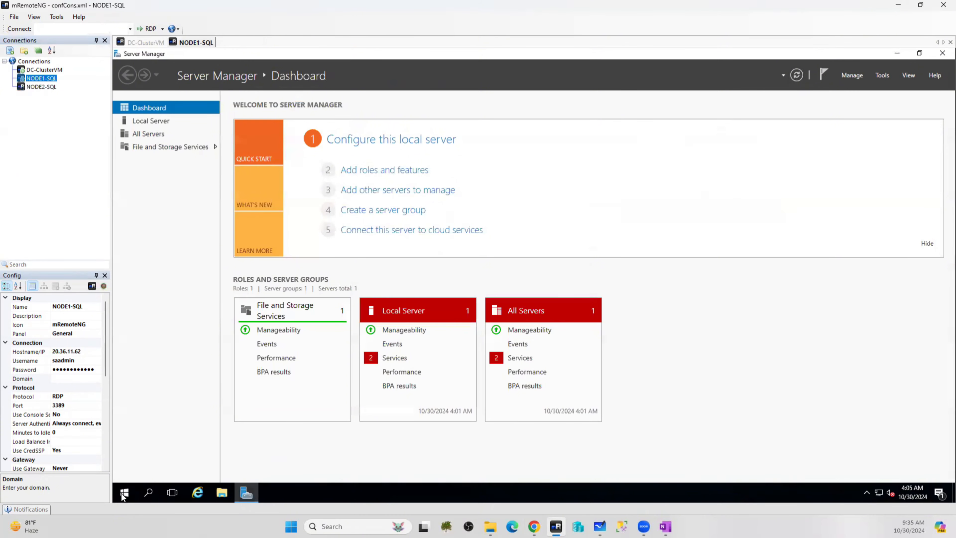
pyautogui.click(123, 493)
pyautogui.click(127, 469)
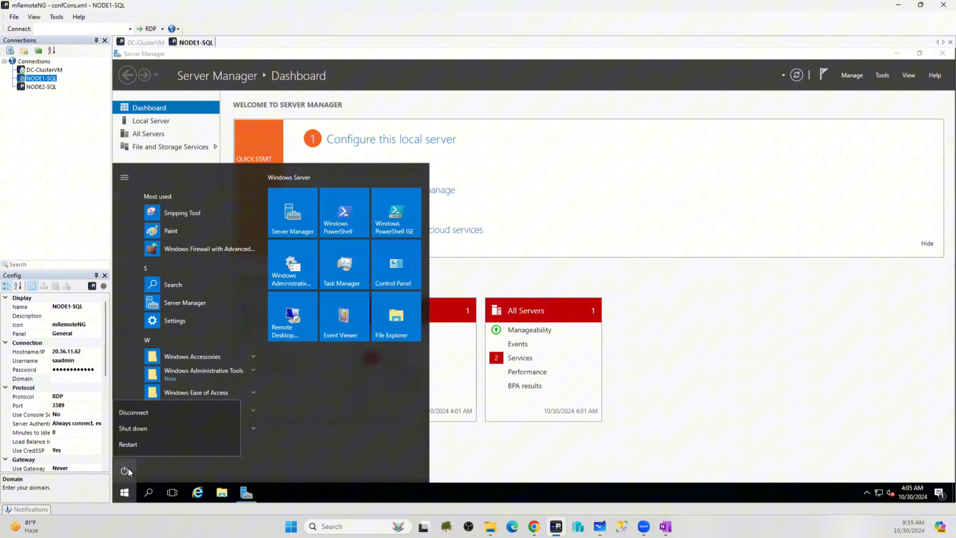
pyautogui.click(130, 445)
pyautogui.click(277, 440)
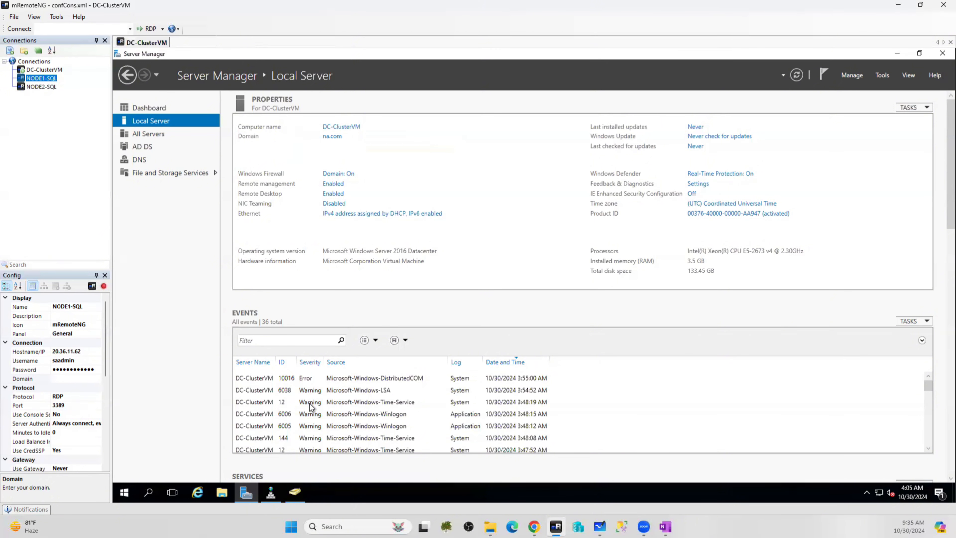
# Reconnect to NODE1-SQL, entering the account password and having the credentials remembered
pyautogui.doubleClick(43, 78)
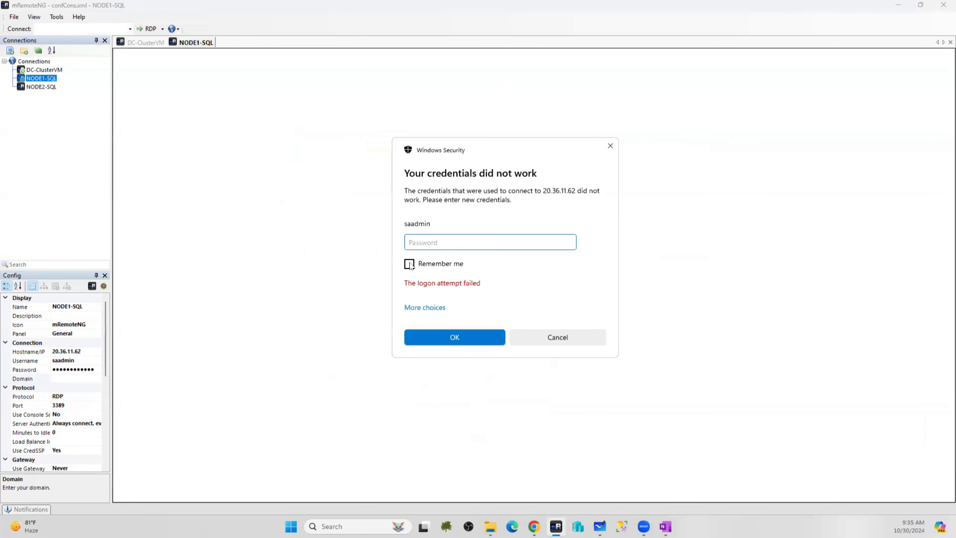
pyautogui.click(410, 264)
pyautogui.write('*************')
pyautogui.press('Return')
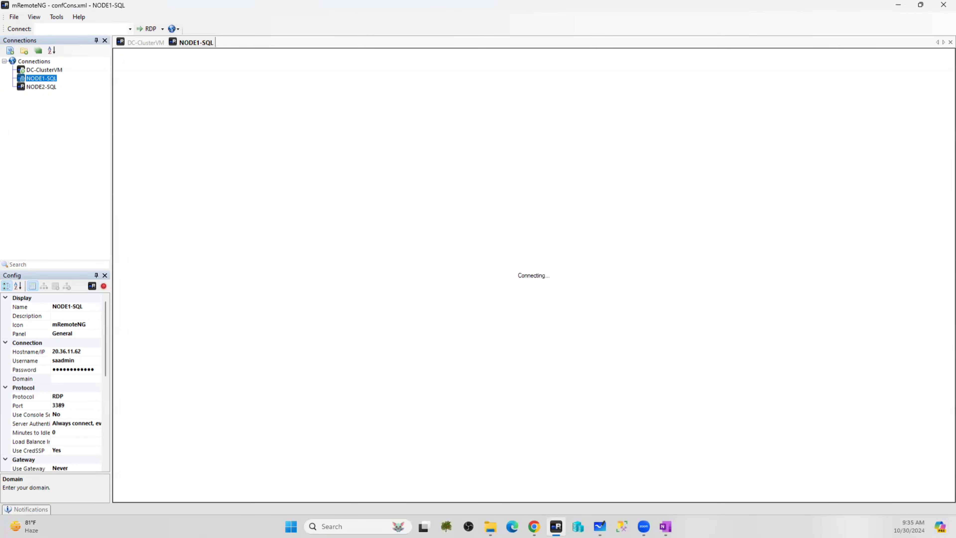
# Reconnect to NODE2-SQL and check NODE1-SQL's connection credentials while the sessions come up
pyautogui.doubleClick(44, 87)
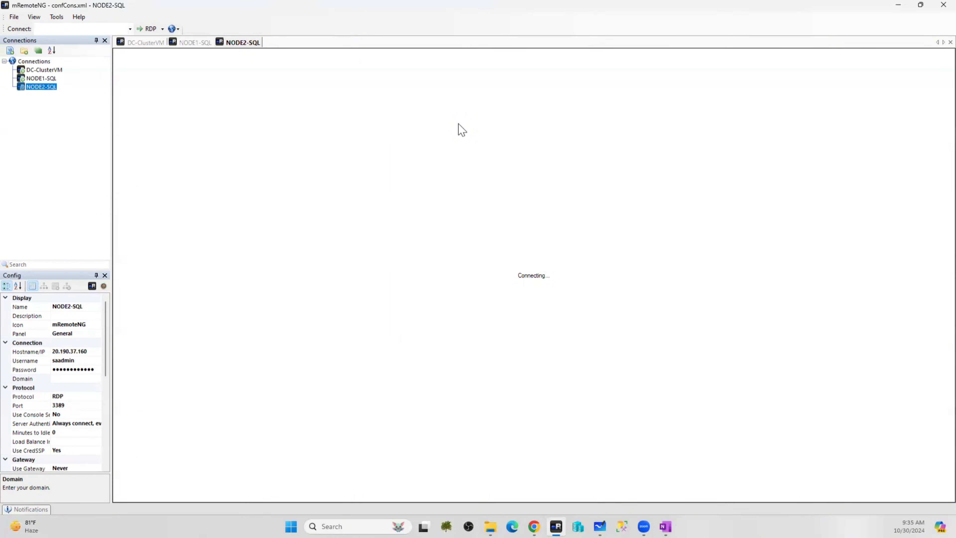
pyautogui.click(42, 79)
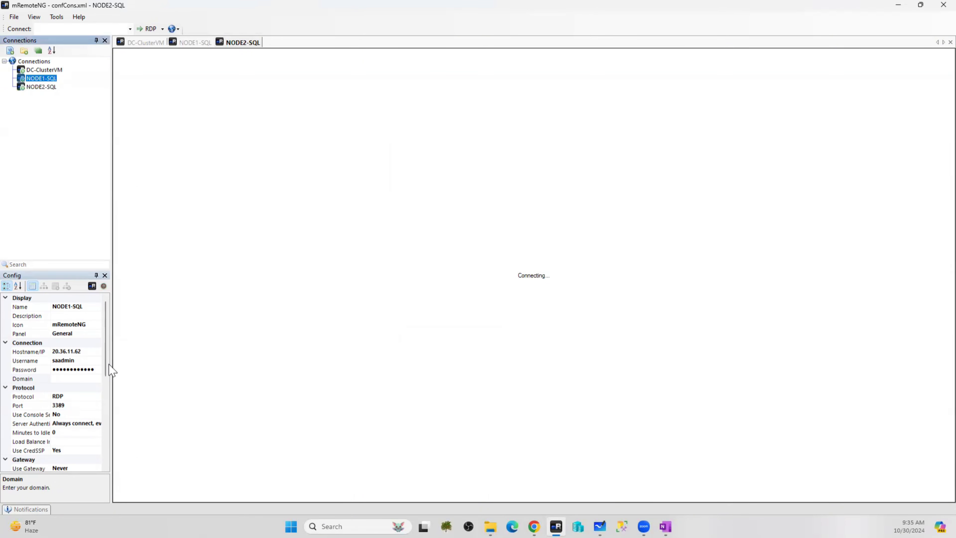
pyautogui.click(6, 369)
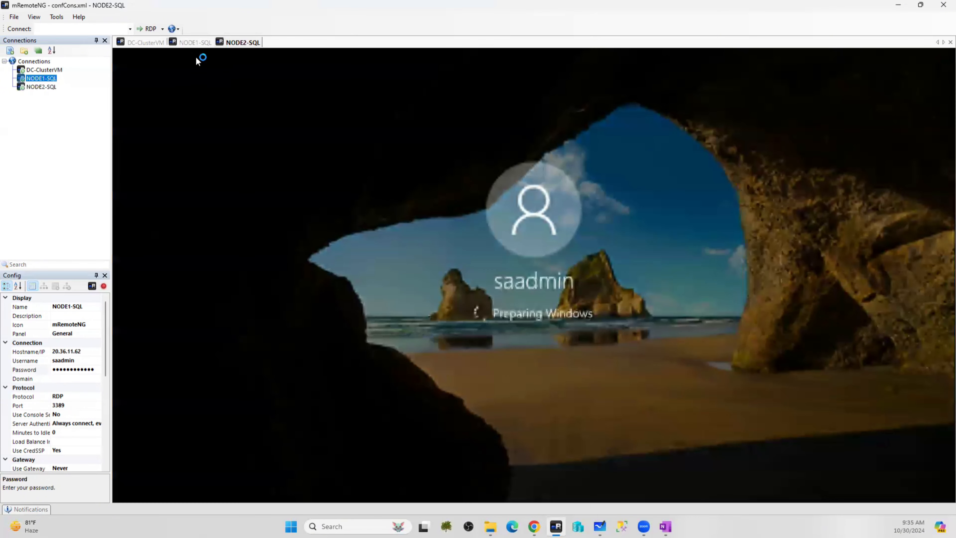
pyautogui.click(189, 42)
pyautogui.click(248, 43)
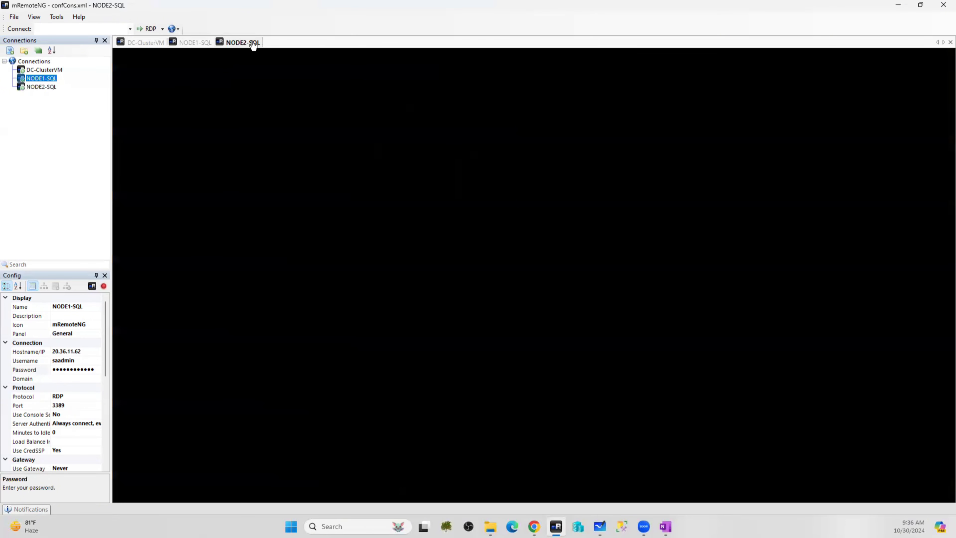
pyautogui.click(196, 43)
# Open Server Manager's Local Server page on NODE2-SQL
pyautogui.click(247, 43)
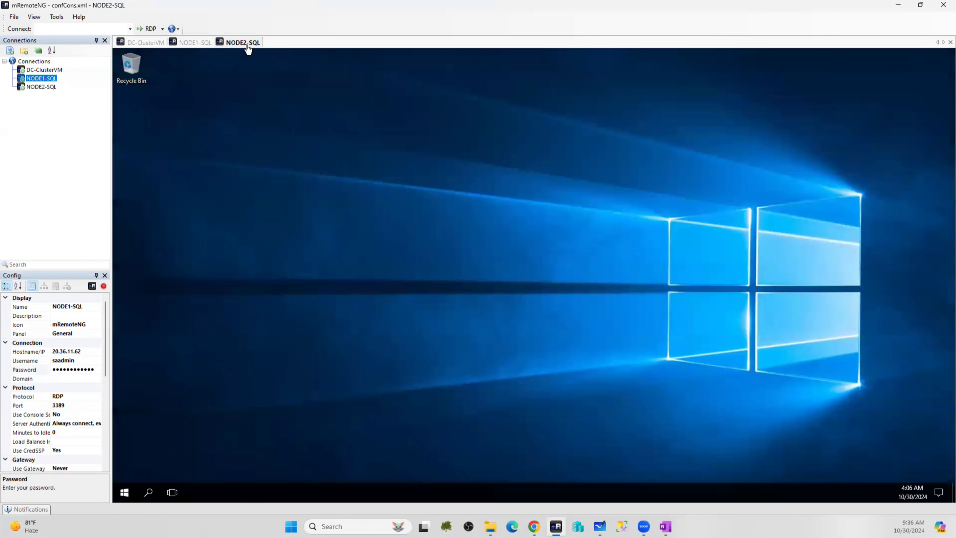
pyautogui.click(121, 496)
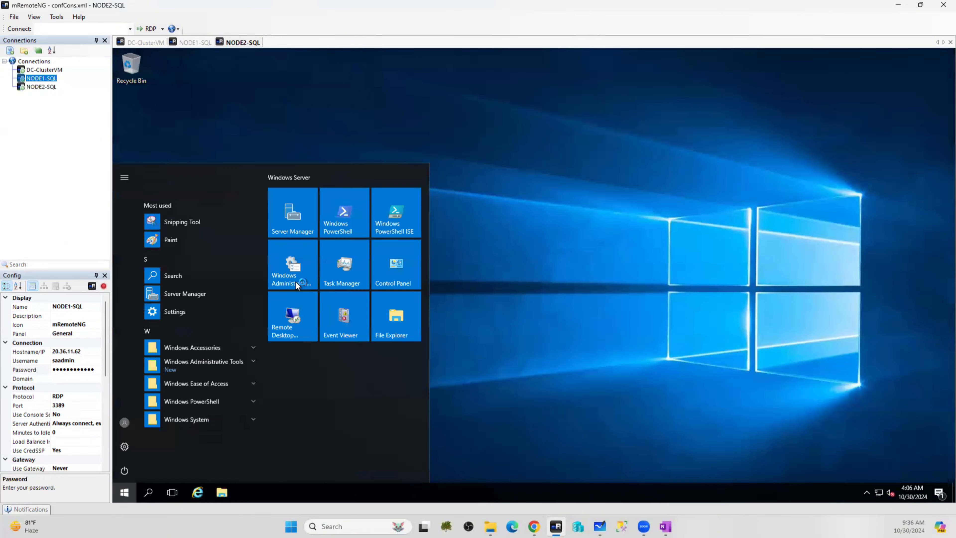
pyautogui.click(301, 222)
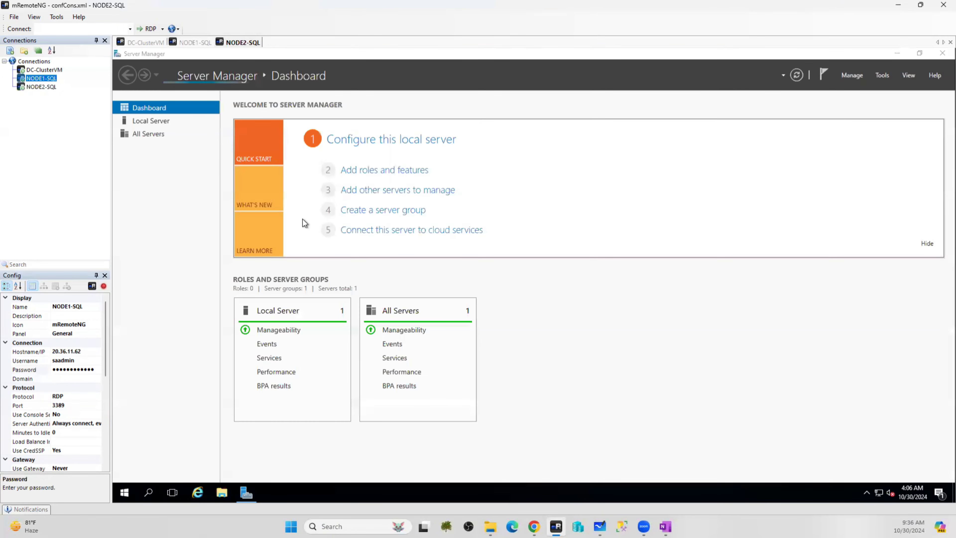
pyautogui.click(141, 124)
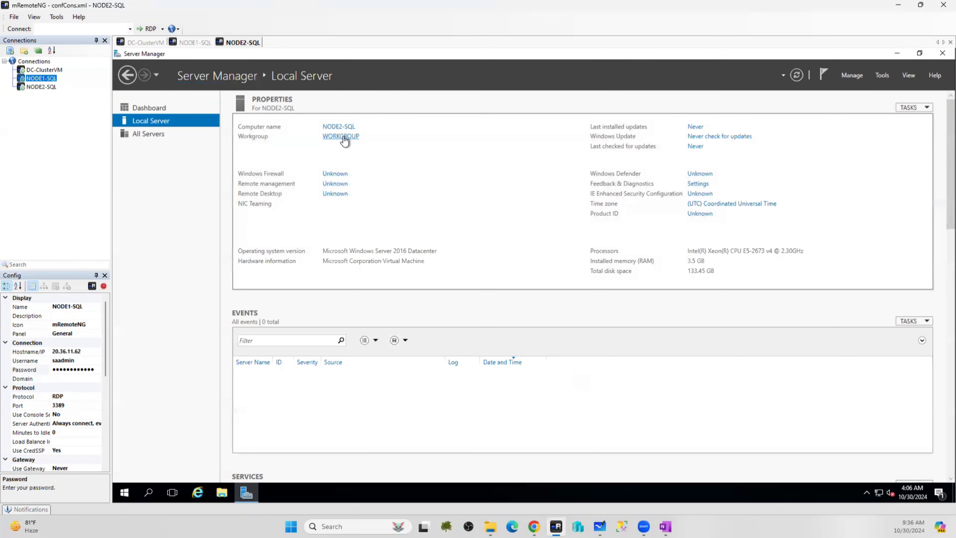
# Change NODE2-SQL's membership from workgroup to the na.com domain
pyautogui.click(356, 138)
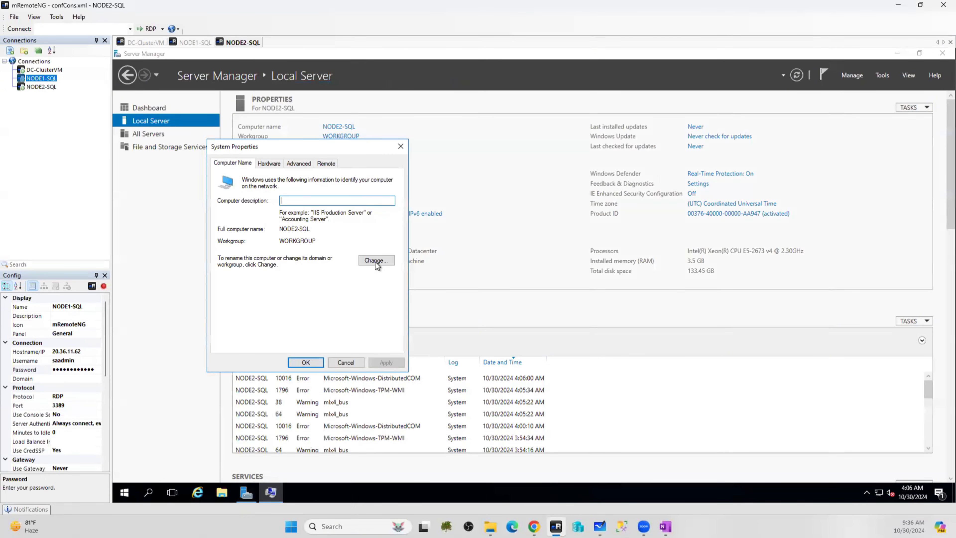
pyautogui.click(376, 260)
pyautogui.click(239, 283)
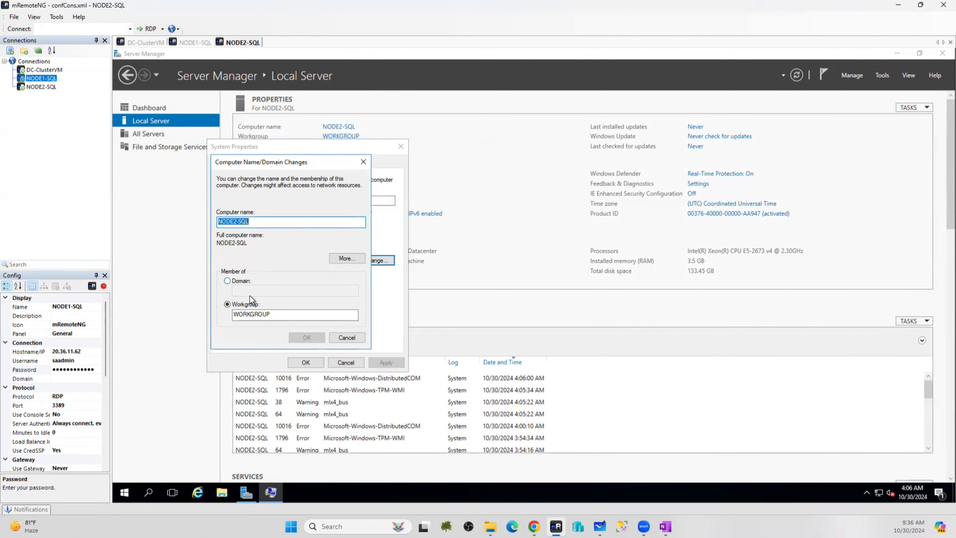
pyautogui.click(250, 293)
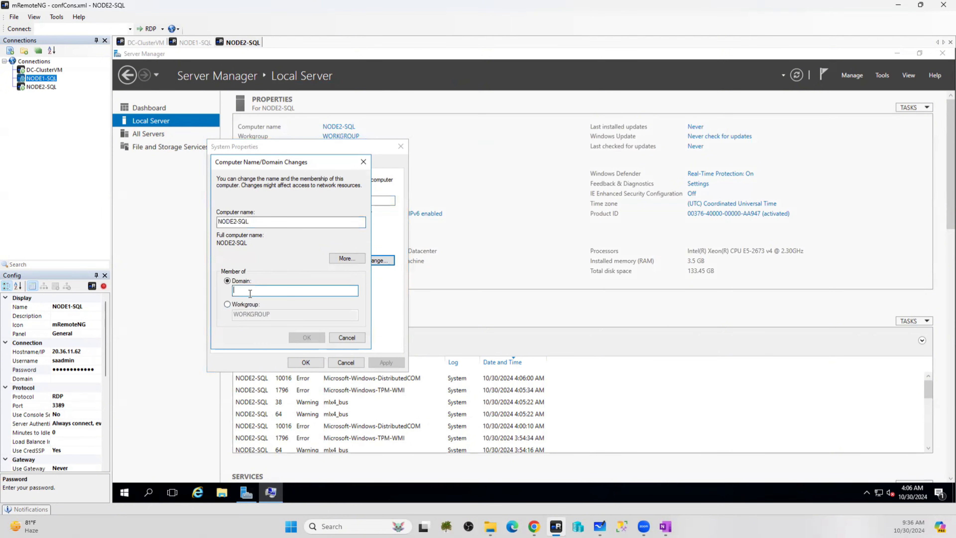
pyautogui.write('na.com')
pyautogui.click(307, 338)
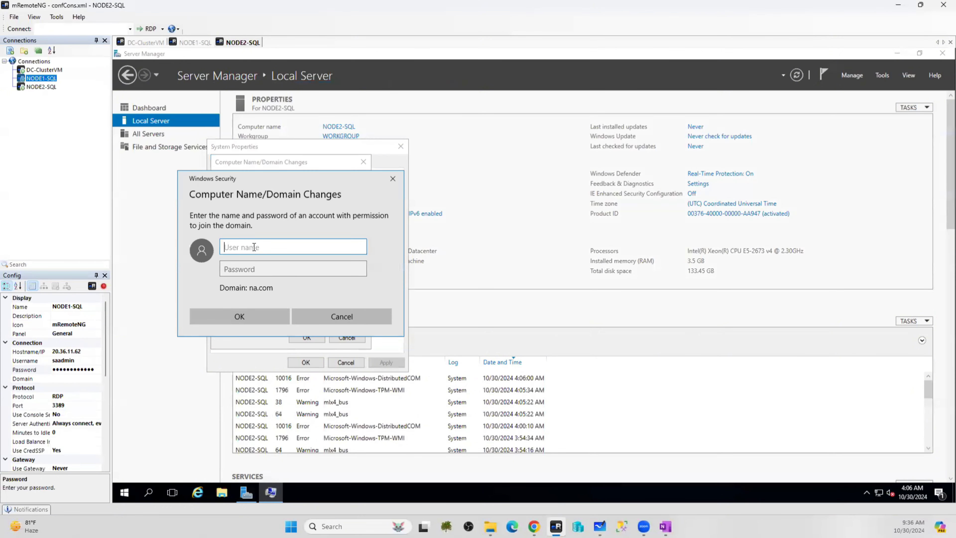
# Enter the na domain admin user name and password to authorize the join
pyautogui.write('na\\saadmin')
pyautogui.press('Tab')
pyautogui.write('••••••••')
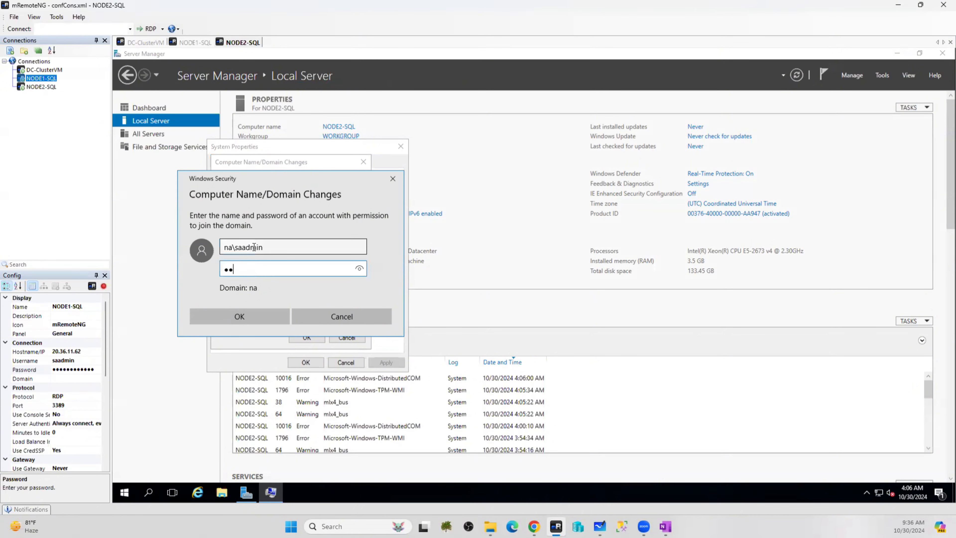
pyautogui.write('••••')
pyautogui.click(246, 317)
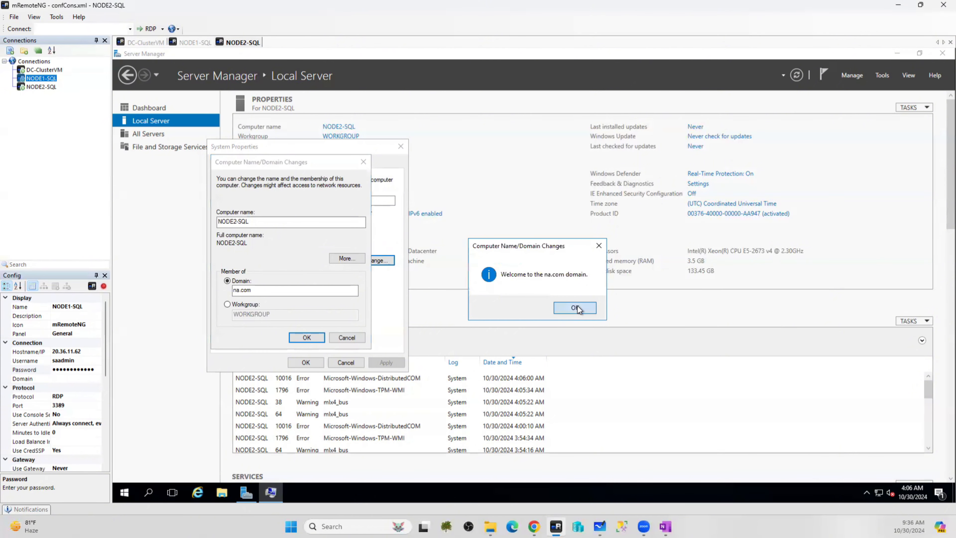
# Acknowledge the welcome and restart notices, close System Properties, and restart NODE2-SQL
pyautogui.click(577, 306)
pyautogui.click(590, 285)
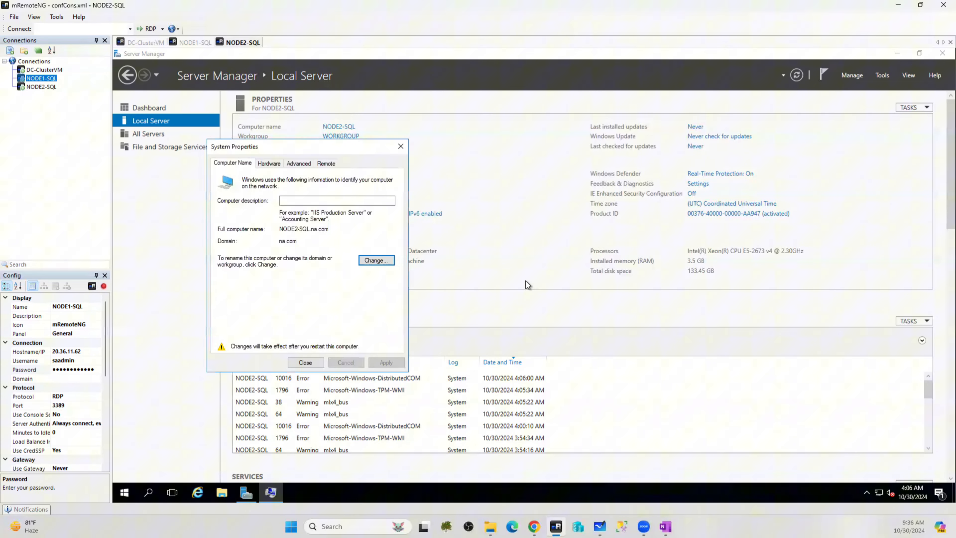
pyautogui.click(306, 362)
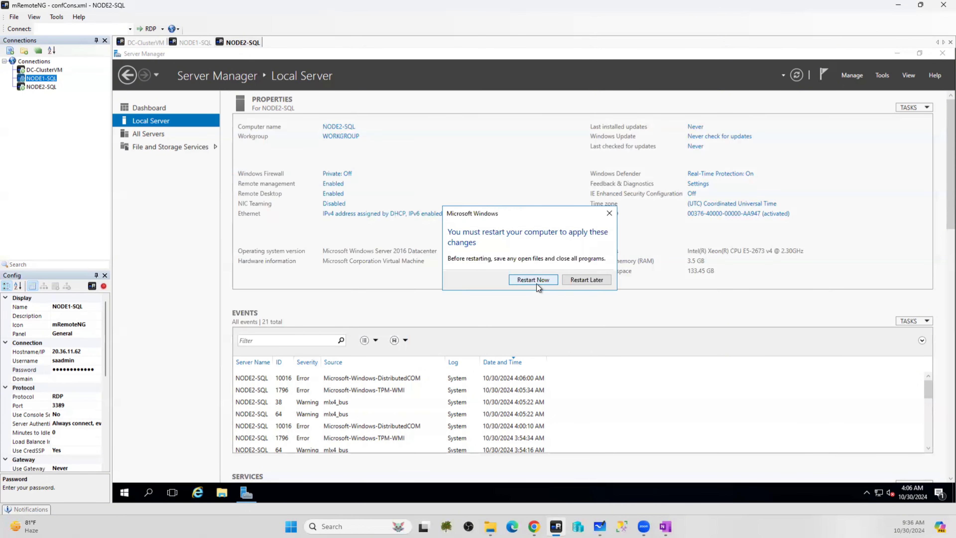
pyautogui.click(533, 279)
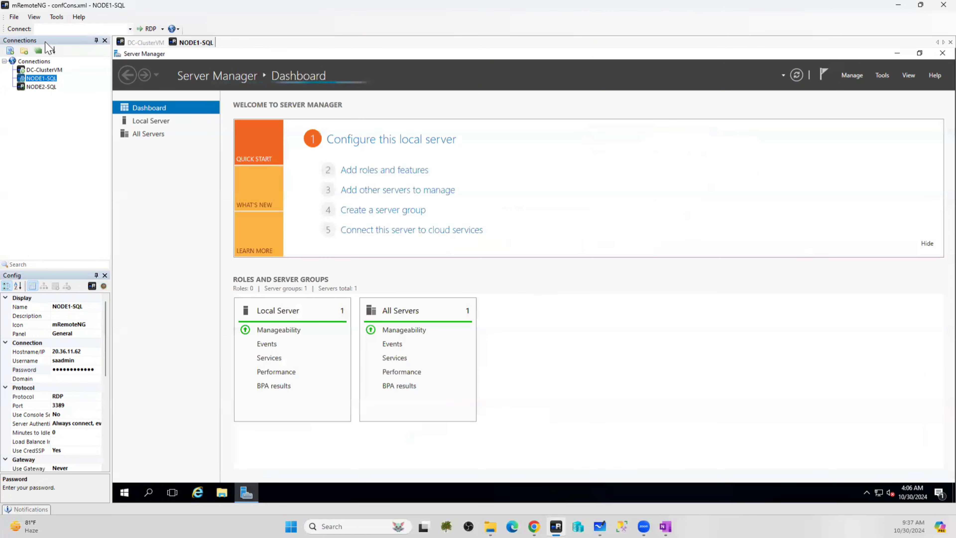
# On DC-ClusterVM, refresh the Computers container in Active Directory Users and Computers
pyautogui.click(44, 70)
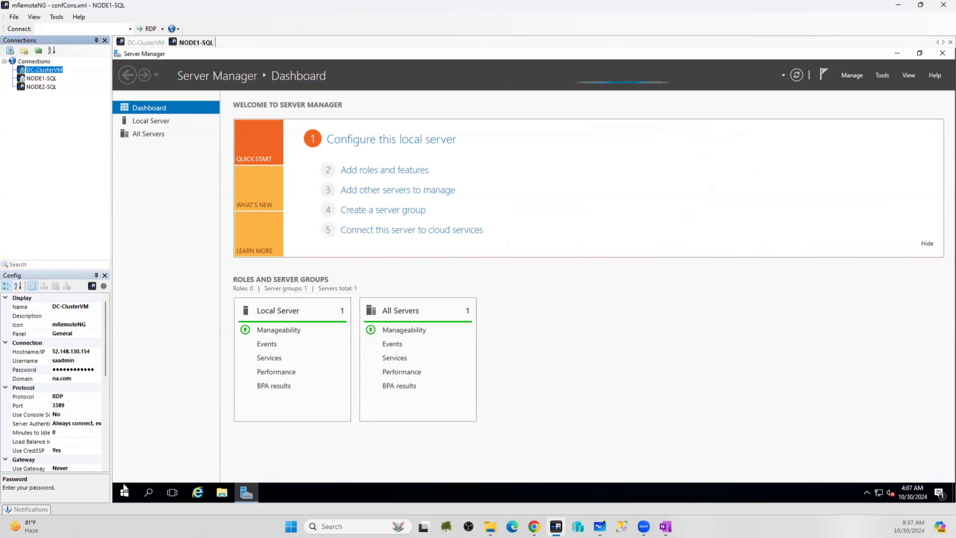
pyautogui.click(145, 42)
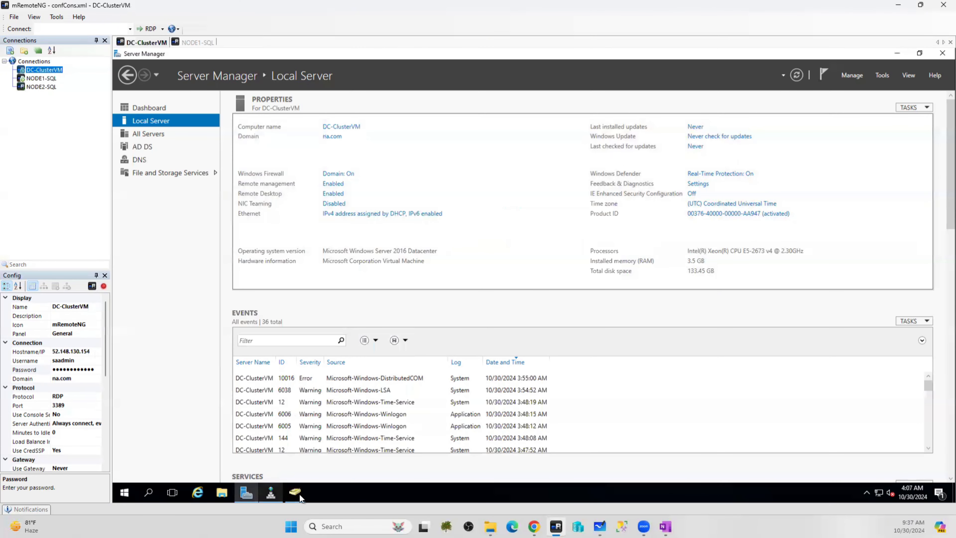
pyautogui.click(296, 492)
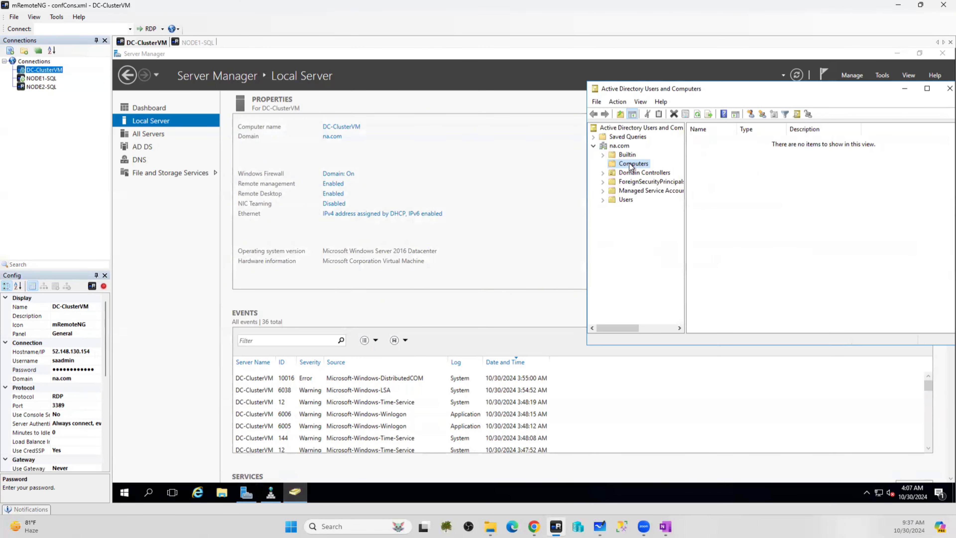
pyautogui.rightClick(631, 165)
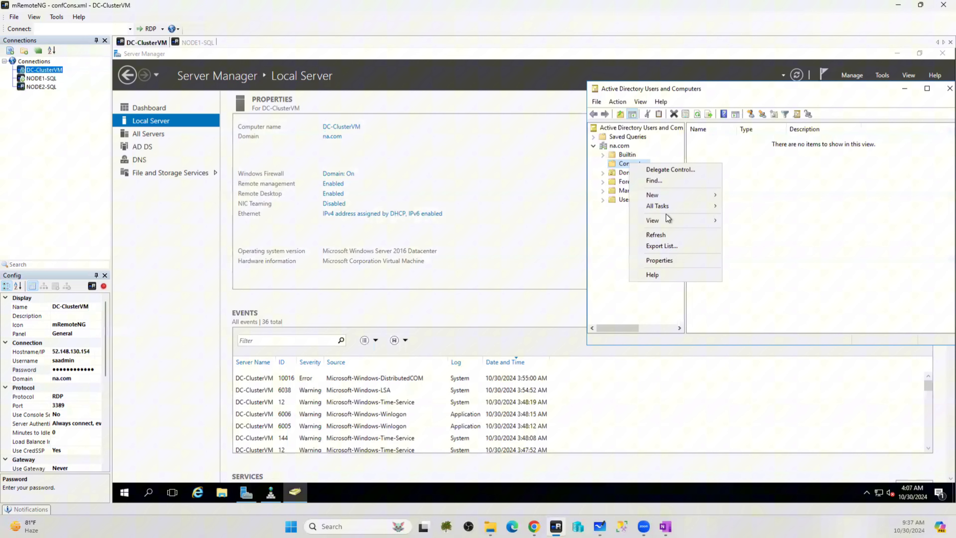
pyautogui.click(661, 240)
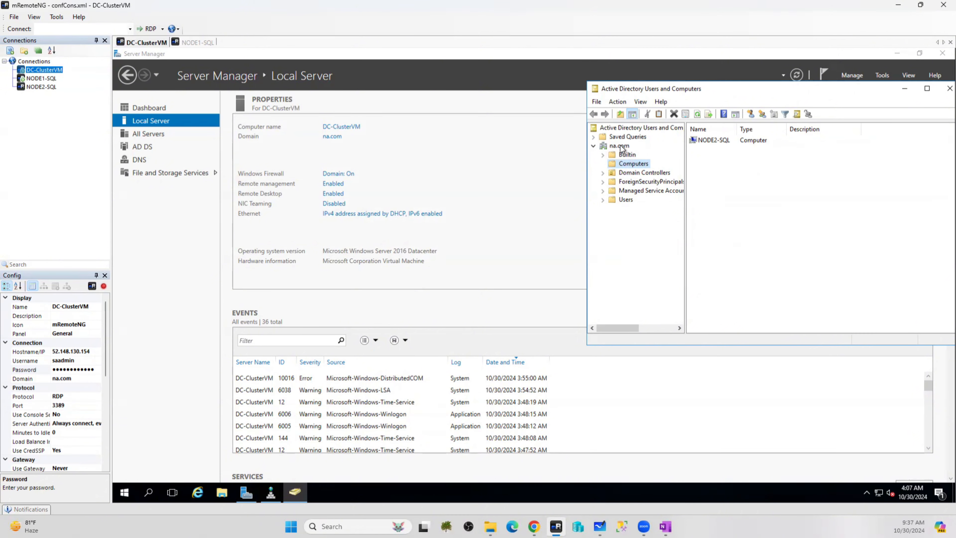
# Refresh the na.com zone in DNS Manager to find NODE2-SQL at 10.1.1.6, then show NODE1-SQL
pyautogui.click(271, 491)
pyautogui.rightClick(280, 245)
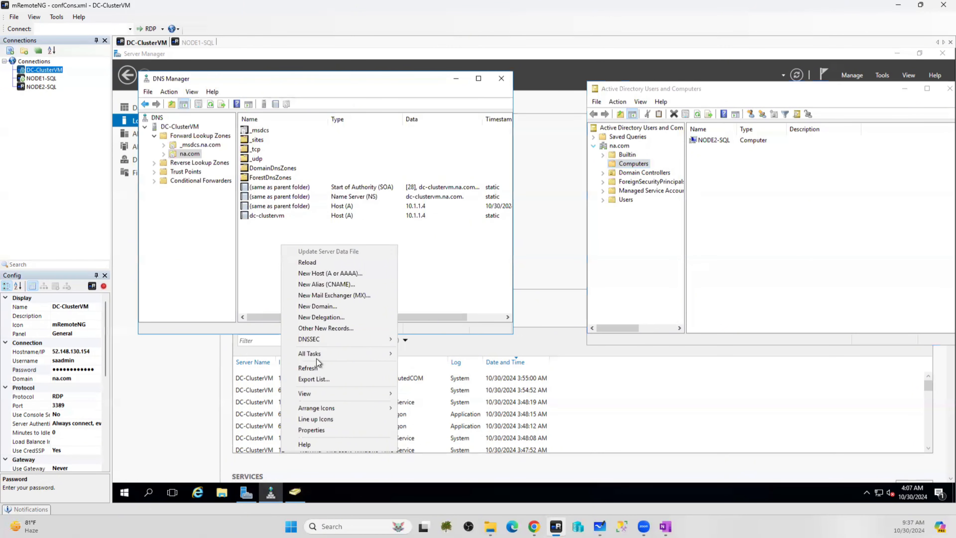
pyautogui.click(311, 369)
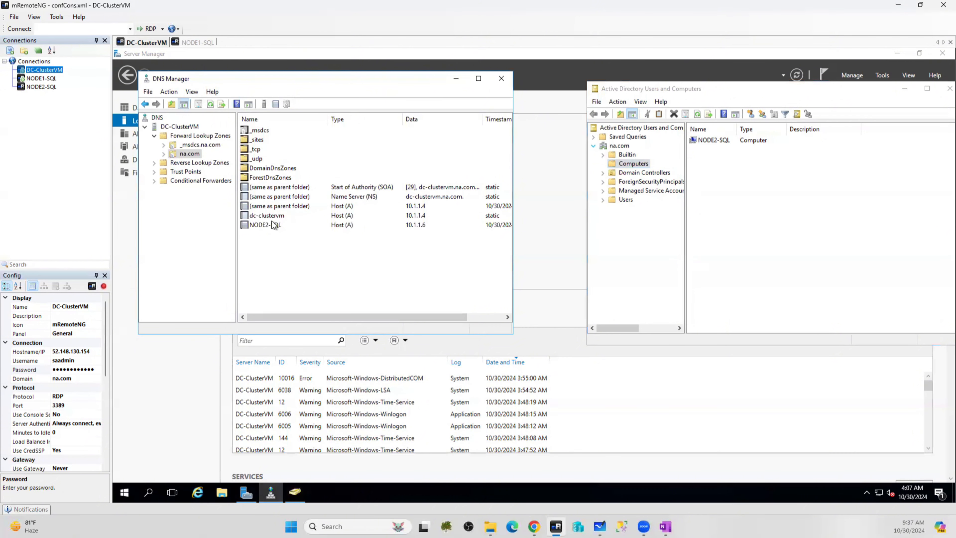
pyautogui.click(400, 226)
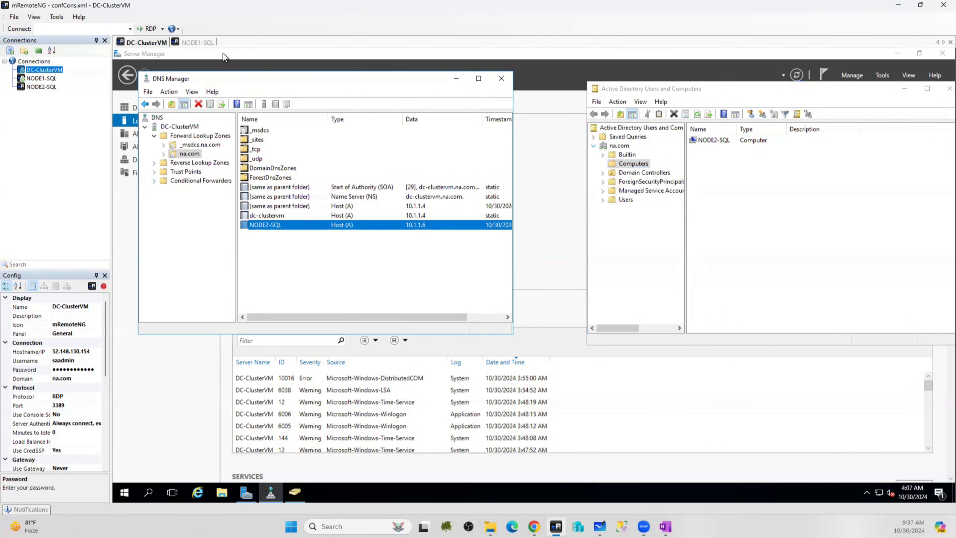
pyautogui.click(196, 42)
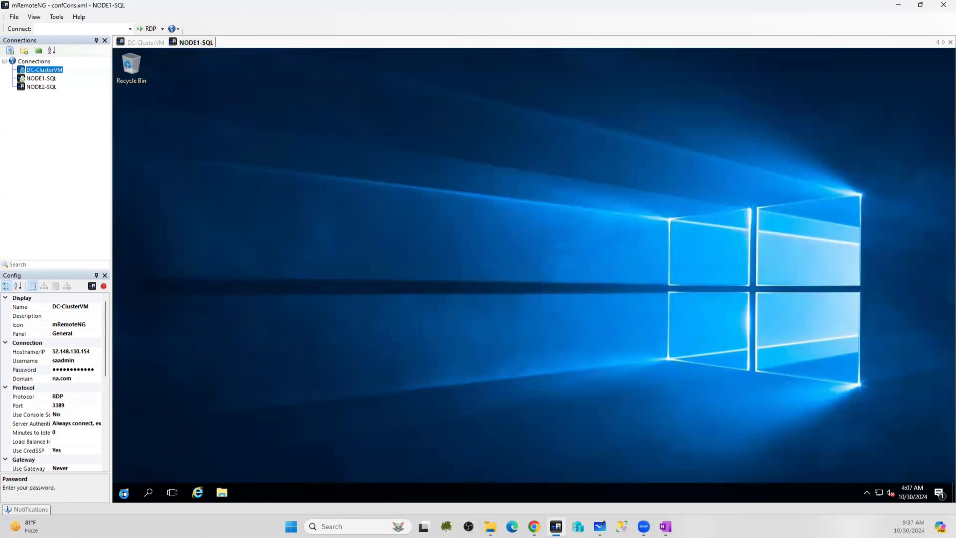
# In NODE1-SQL's Server Manager, change its membership to the na.com domain
pyautogui.click(123, 493)
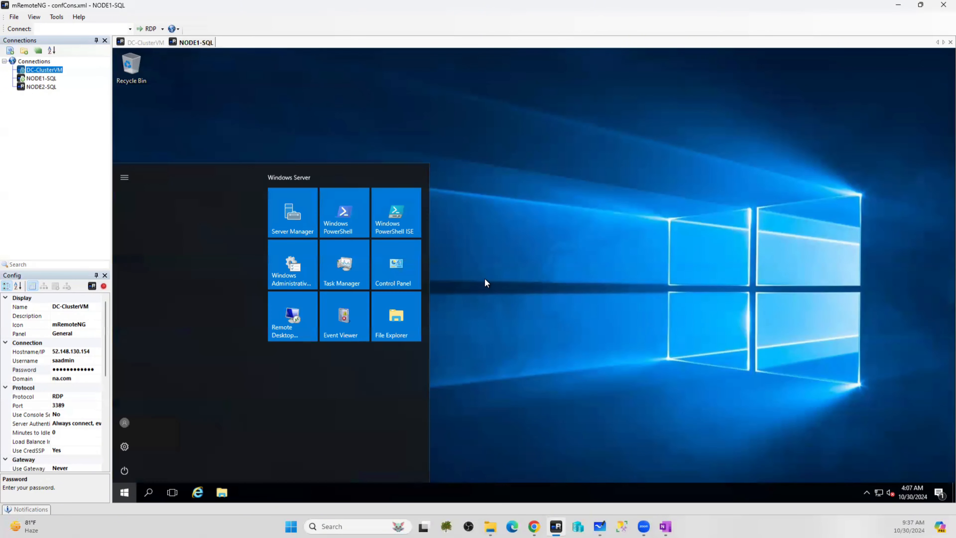
pyautogui.click(286, 214)
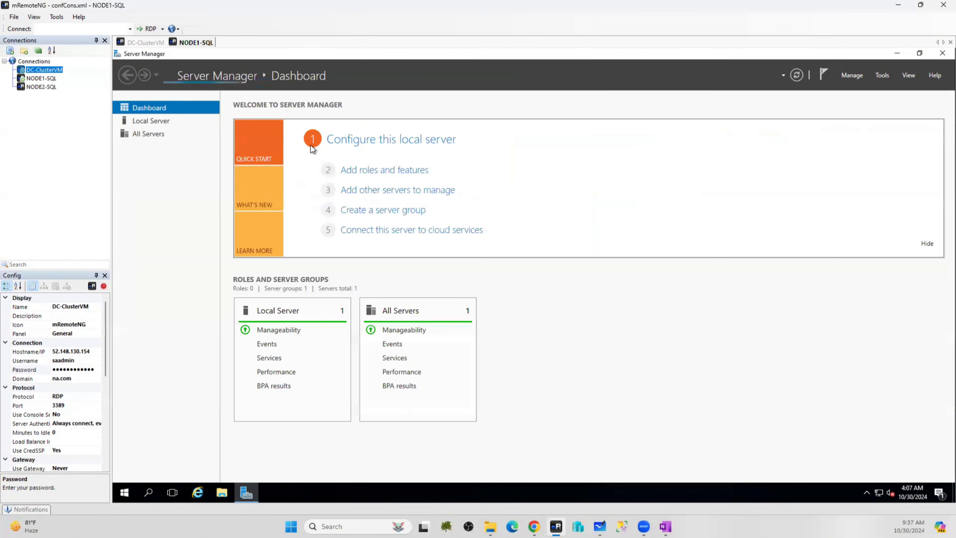
pyautogui.click(150, 120)
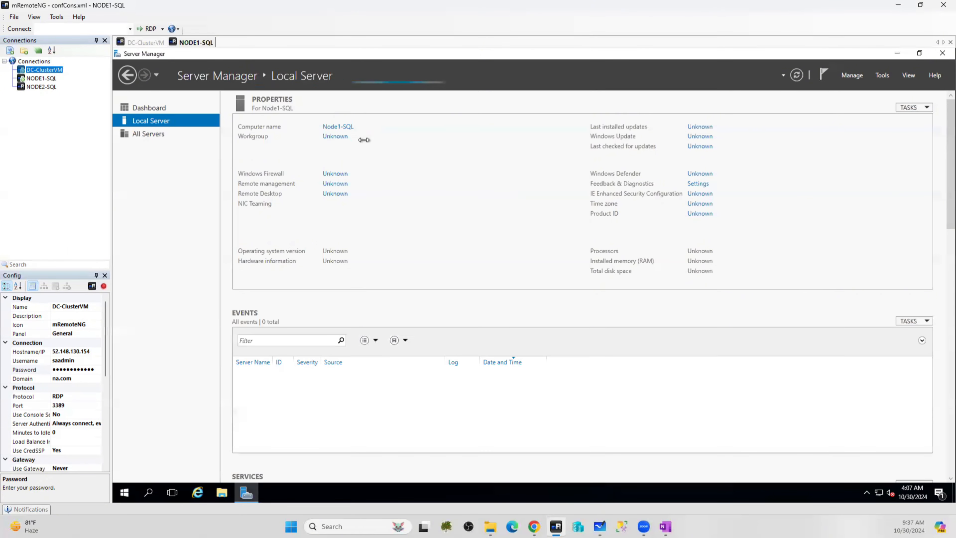
pyautogui.click(357, 138)
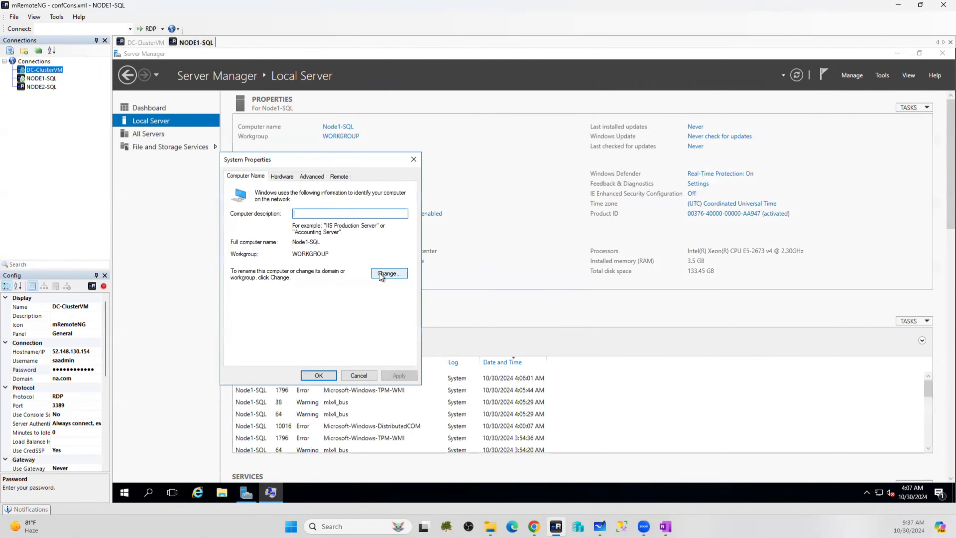
pyautogui.click(381, 276)
pyautogui.click(251, 294)
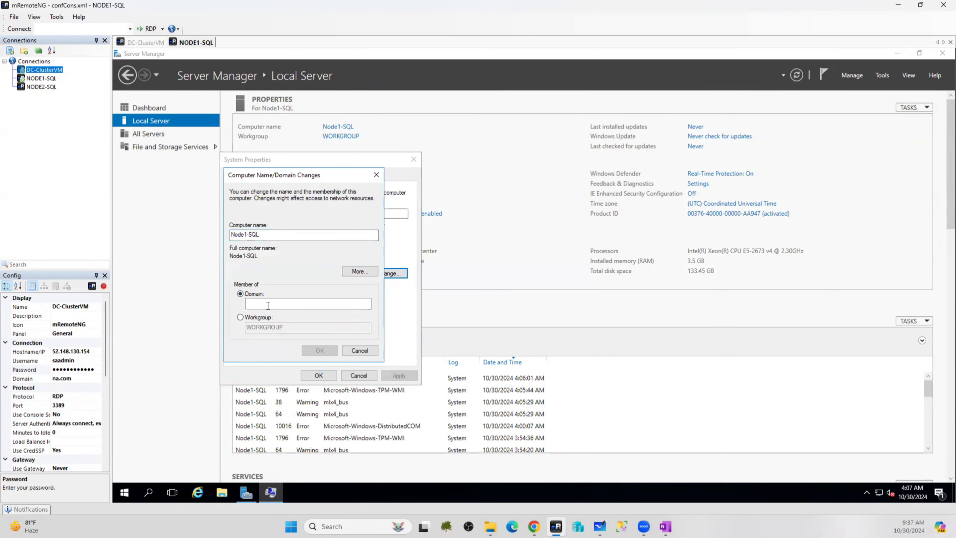
pyautogui.click(270, 303)
pyautogui.write('na.com')
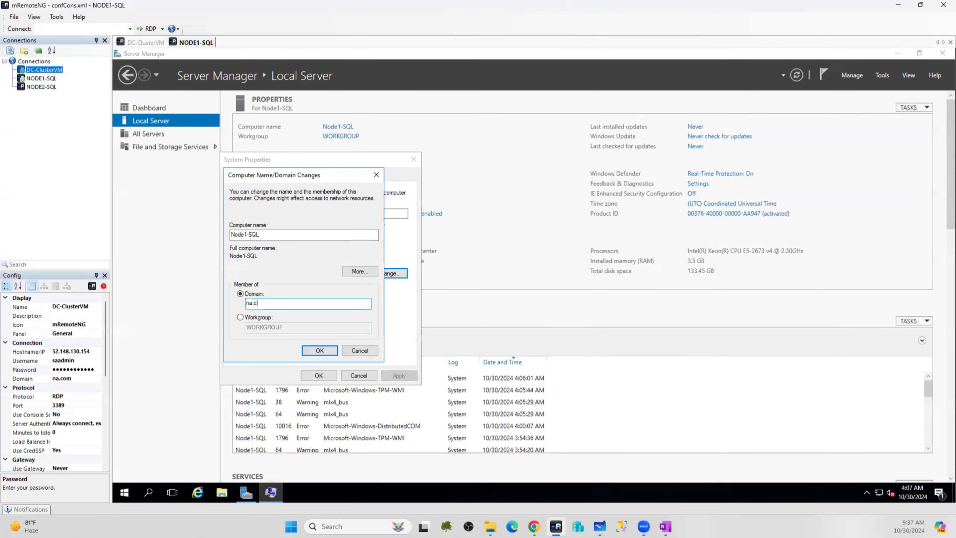
pyautogui.click(327, 351)
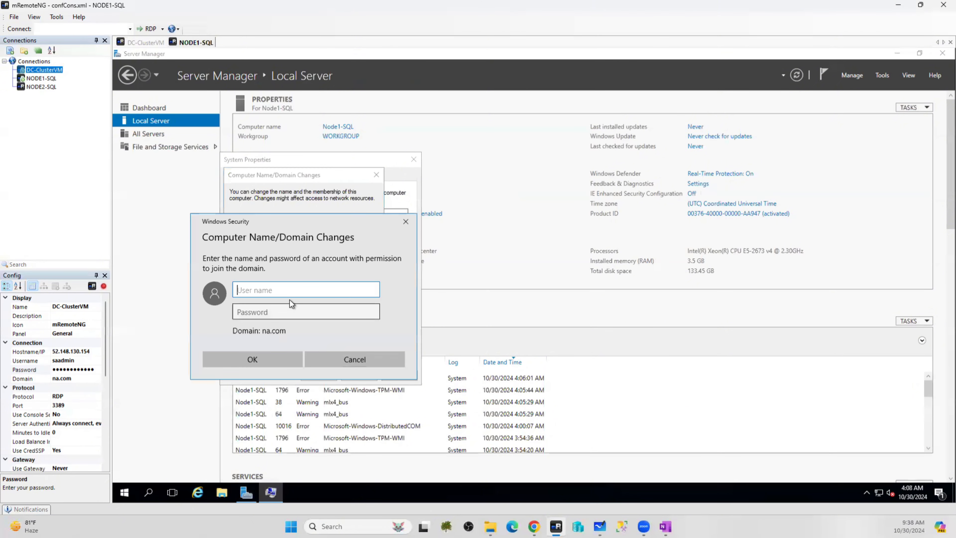
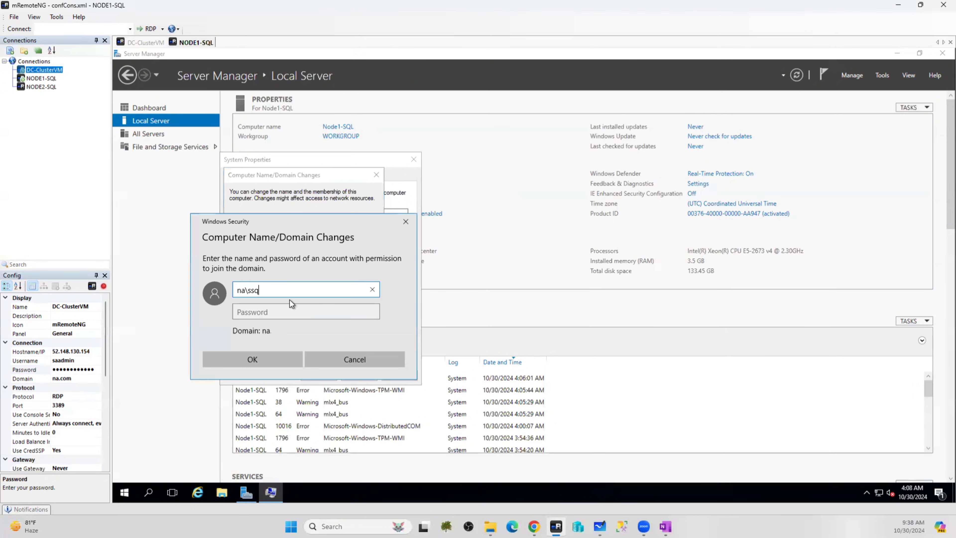
# Authenticate with the na domain admin credentials and acknowledge the welcome and restart notices
pyautogui.press('BackSpace')
pyautogui.press('Tab')
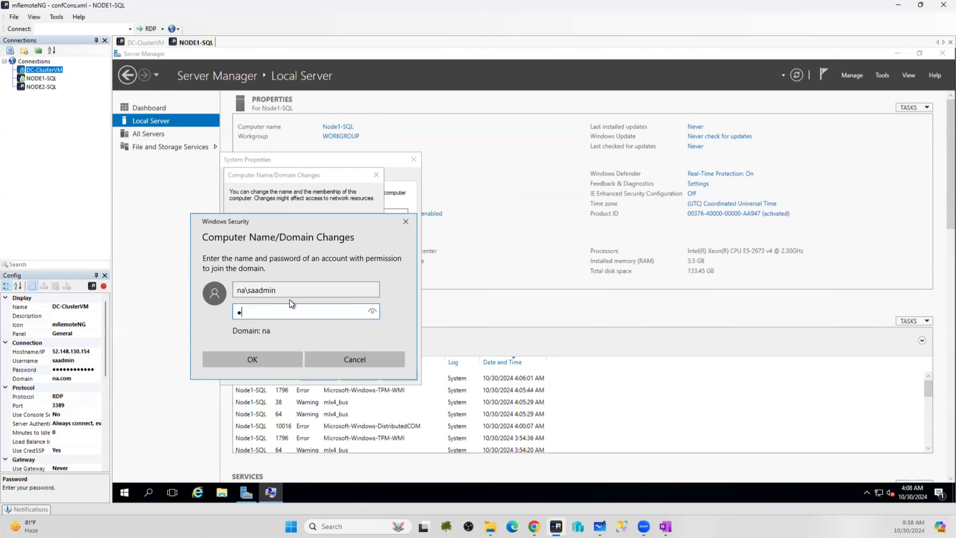
pyautogui.press('Return')
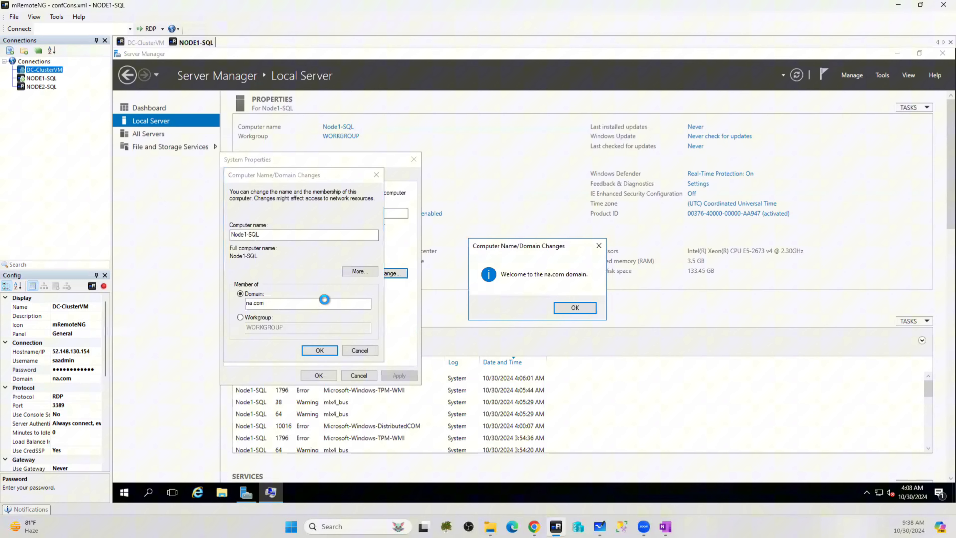
pyautogui.click(575, 307)
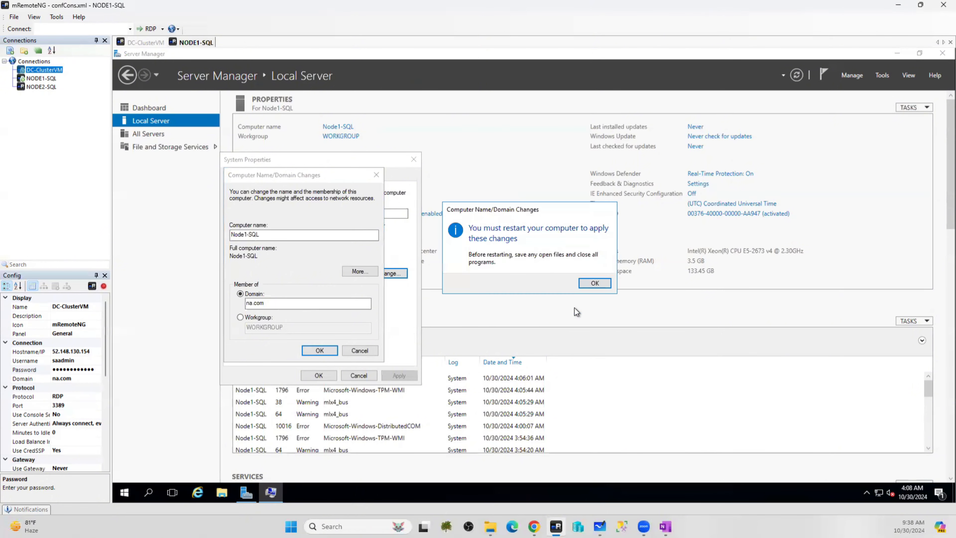
pyautogui.click(595, 283)
# Restart Node1-SQL, then refresh DNS records and domain computers on the DC to show it at 10.1.1.5
pyautogui.click(318, 376)
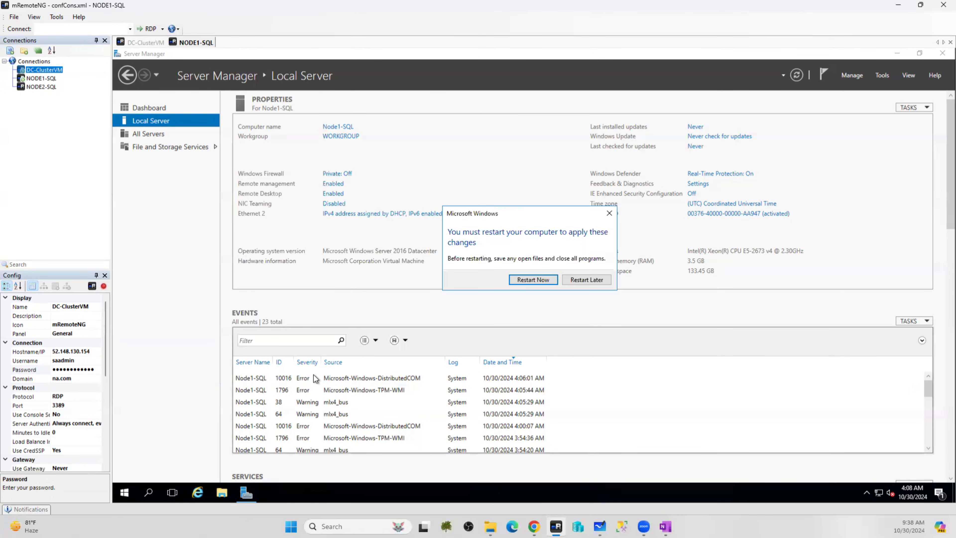
pyautogui.click(526, 281)
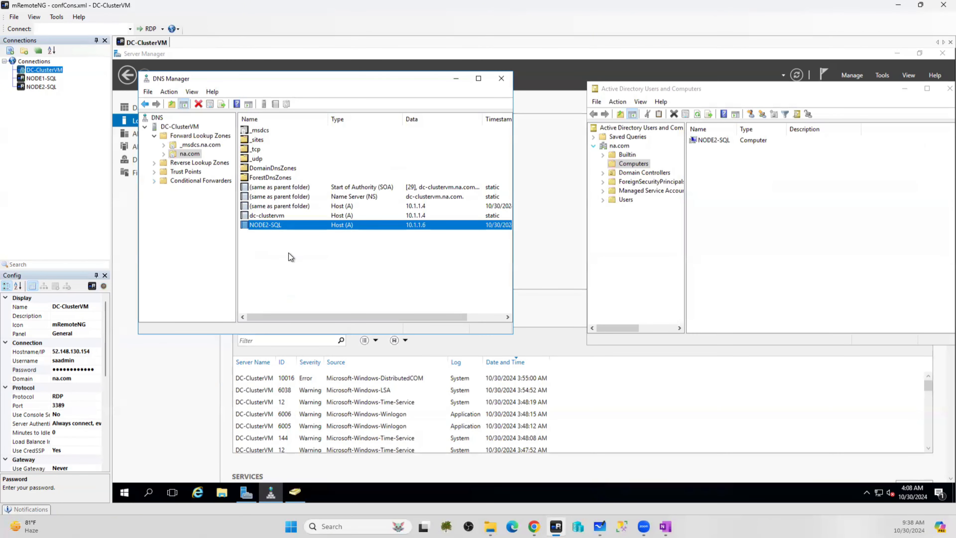
pyautogui.rightClick(289, 253)
pyautogui.click(309, 377)
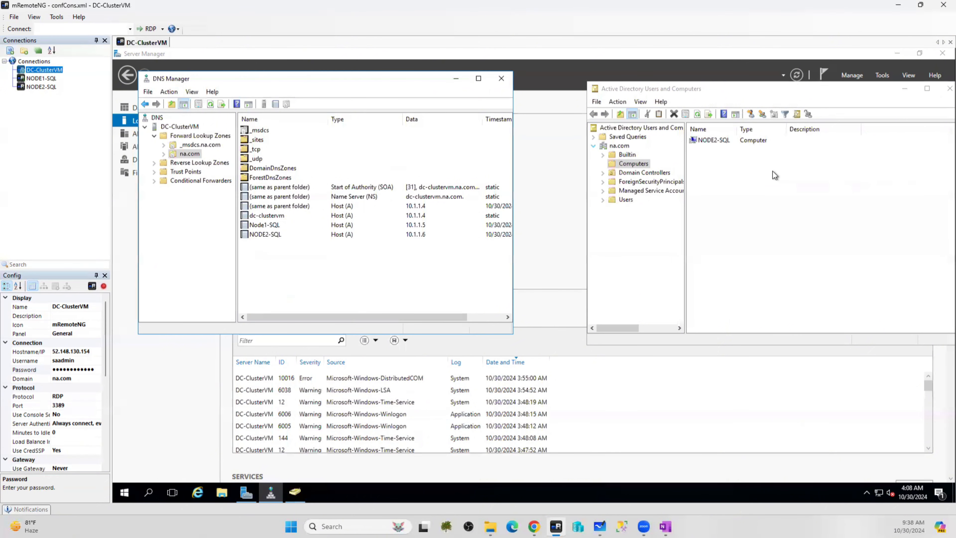
pyautogui.rightClick(746, 174)
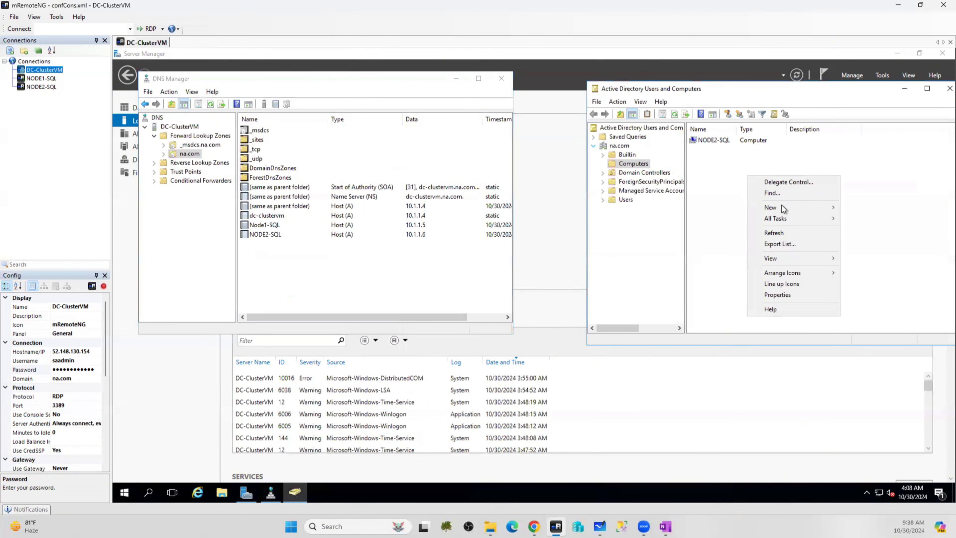
pyautogui.click(772, 234)
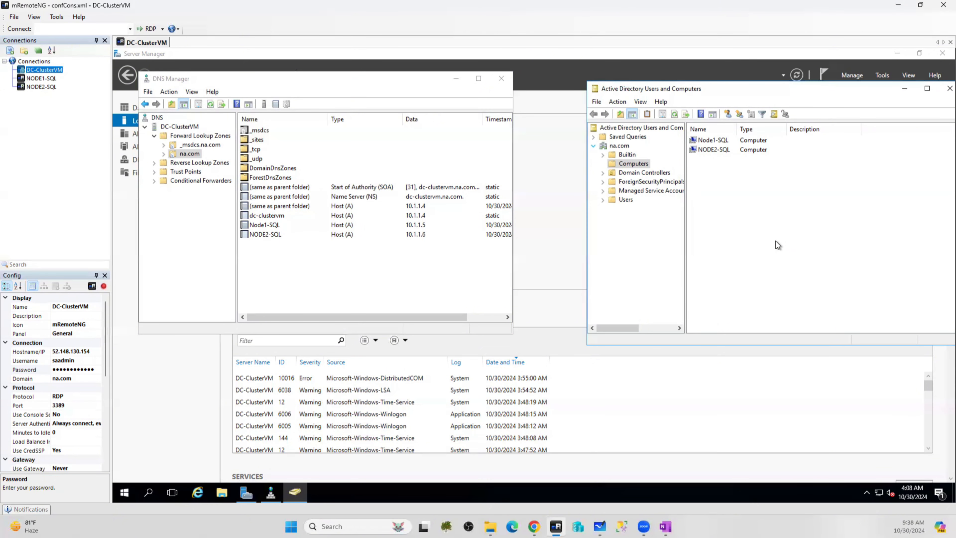
# Set the Domain field to na.com for both the Node1-SQL and NODE2-SQL connections
pyautogui.click(41, 78)
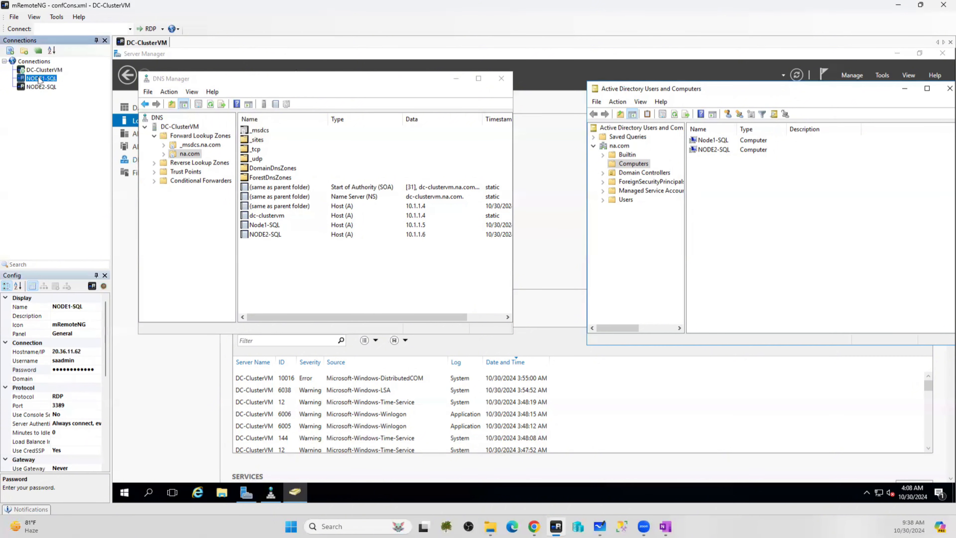
pyautogui.click(60, 378)
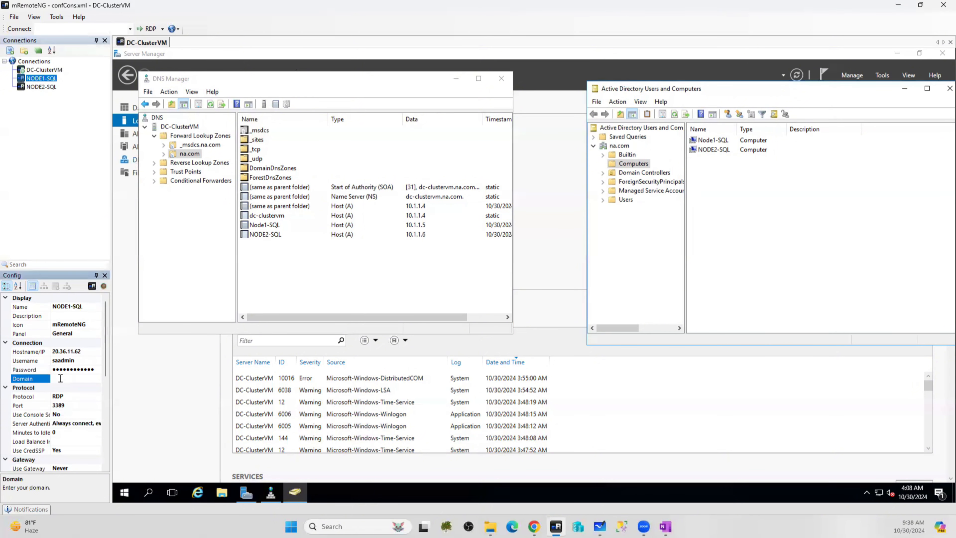
pyautogui.write('na.com')
pyautogui.click(41, 87)
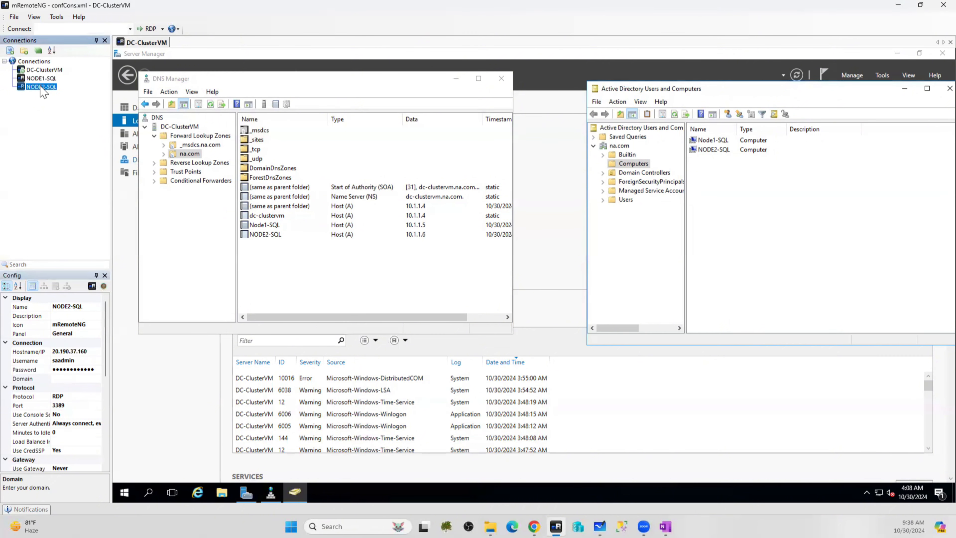
pyautogui.click(67, 377)
pyautogui.write('na.com')
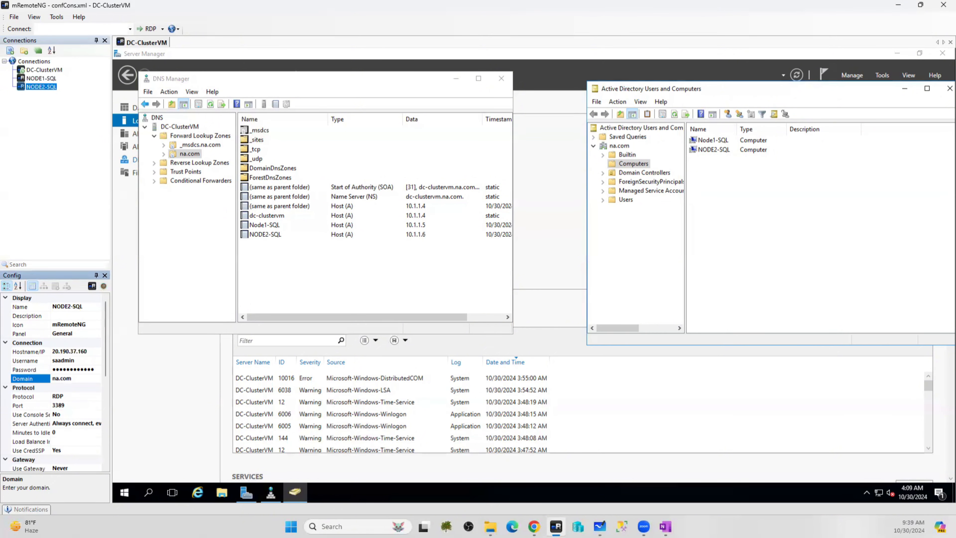
# Replace Node1-SQL's saved password after a failed login and reconnect to it
pyautogui.doubleClick(49, 78)
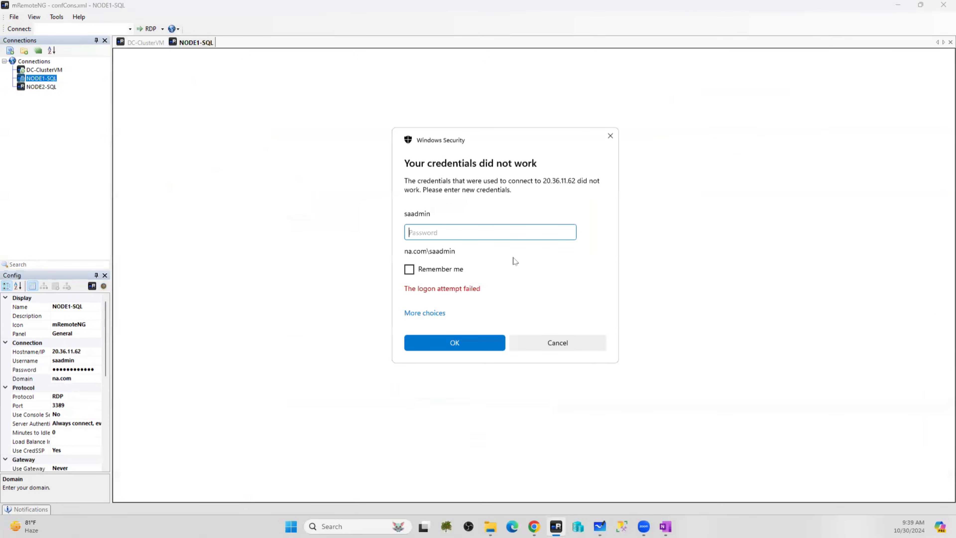
pyautogui.click(567, 341)
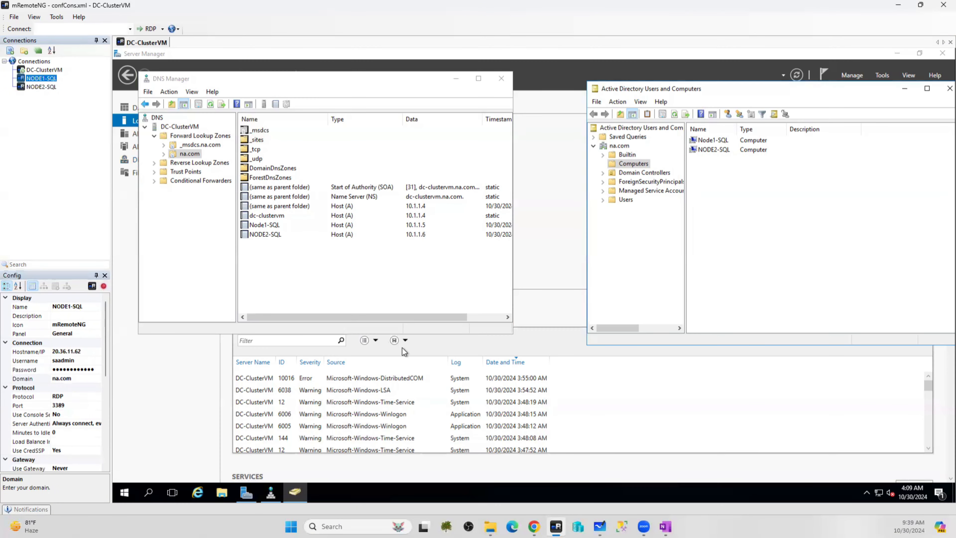
pyautogui.click(78, 368)
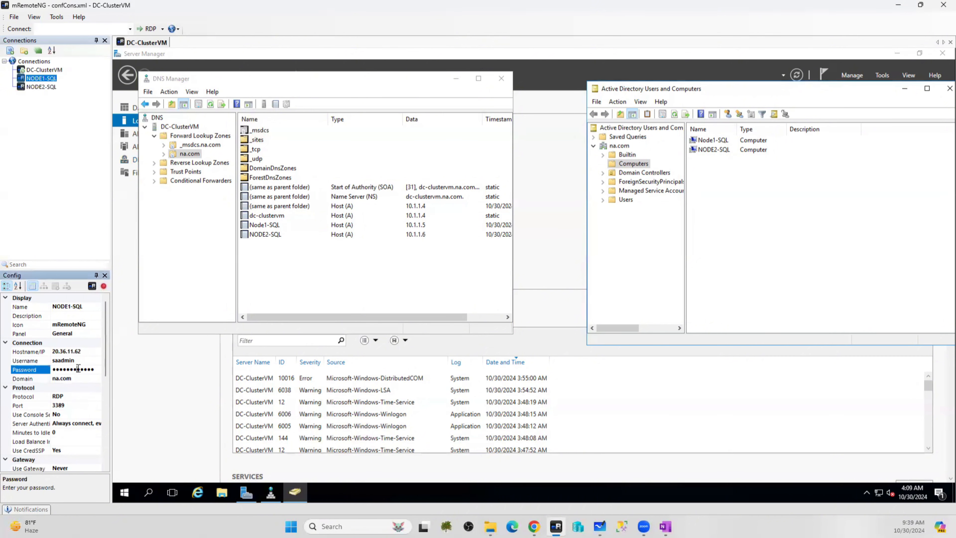
pyautogui.click(72, 369)
pyautogui.write('••••••••••••')
pyautogui.doubleClick(40, 78)
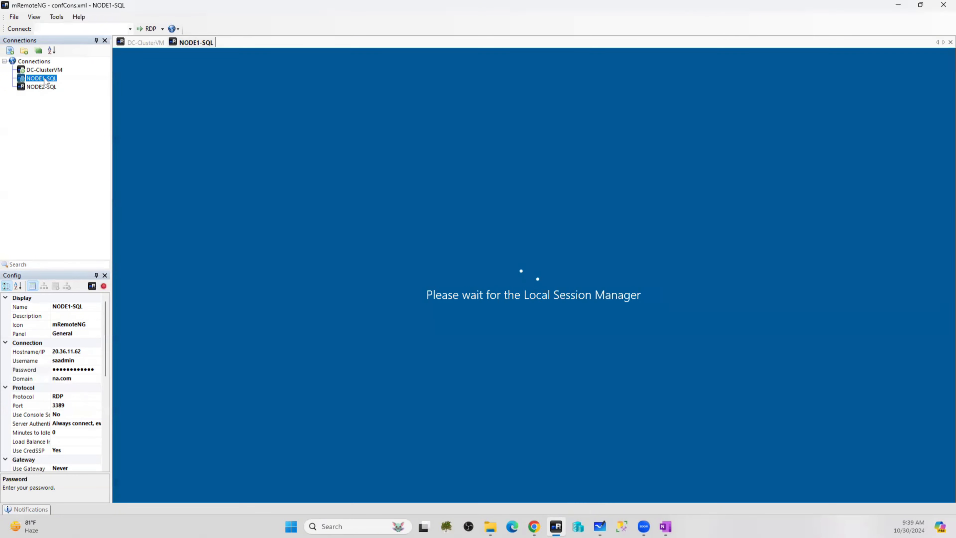
# Open a session to NODE2-SQL, check both sessions, then bring up the whiteboard diagram
pyautogui.click(42, 87)
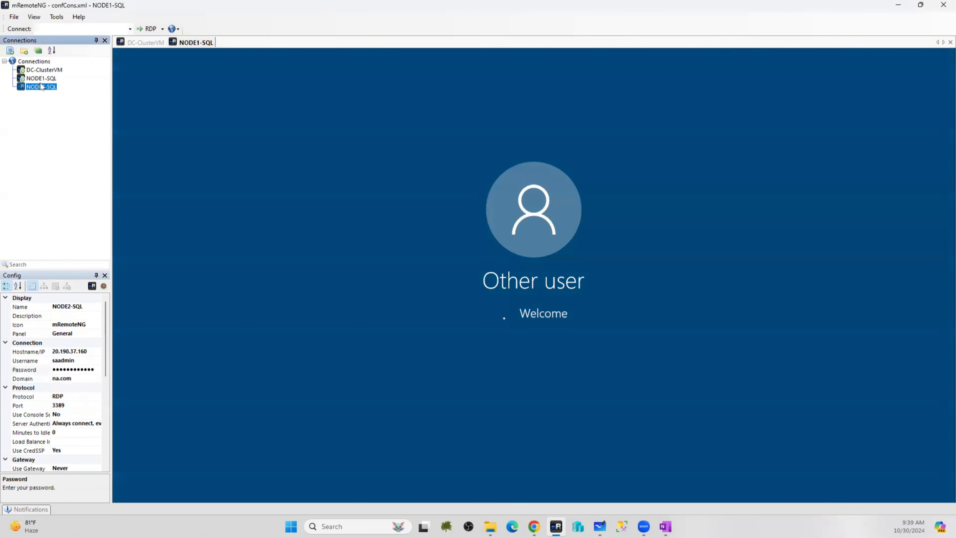
pyautogui.doubleClick(42, 86)
pyautogui.click(194, 42)
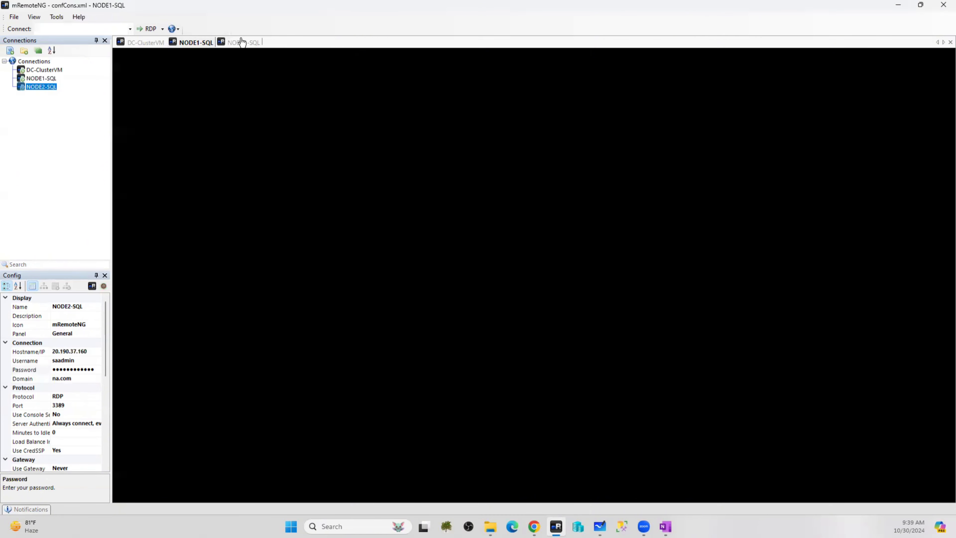
pyautogui.click(242, 42)
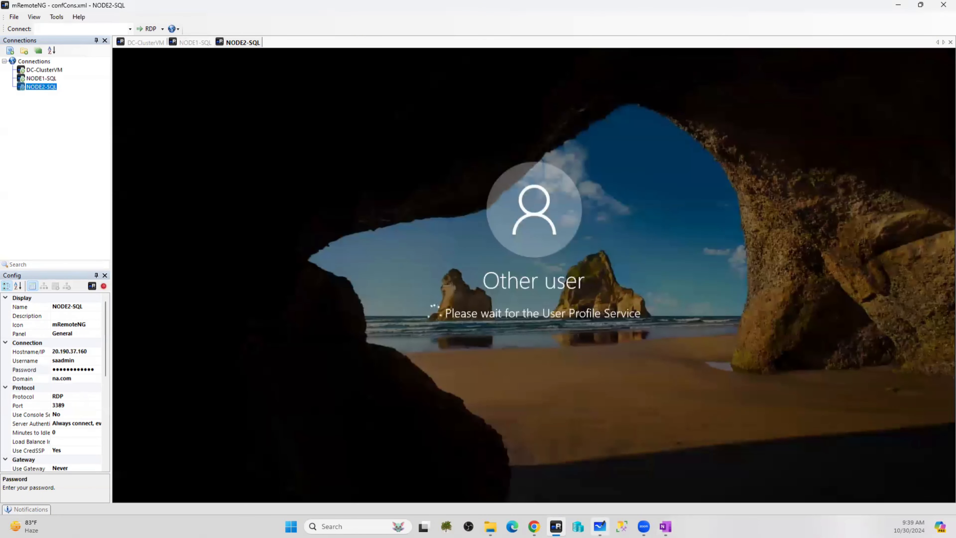
pyautogui.click(599, 526)
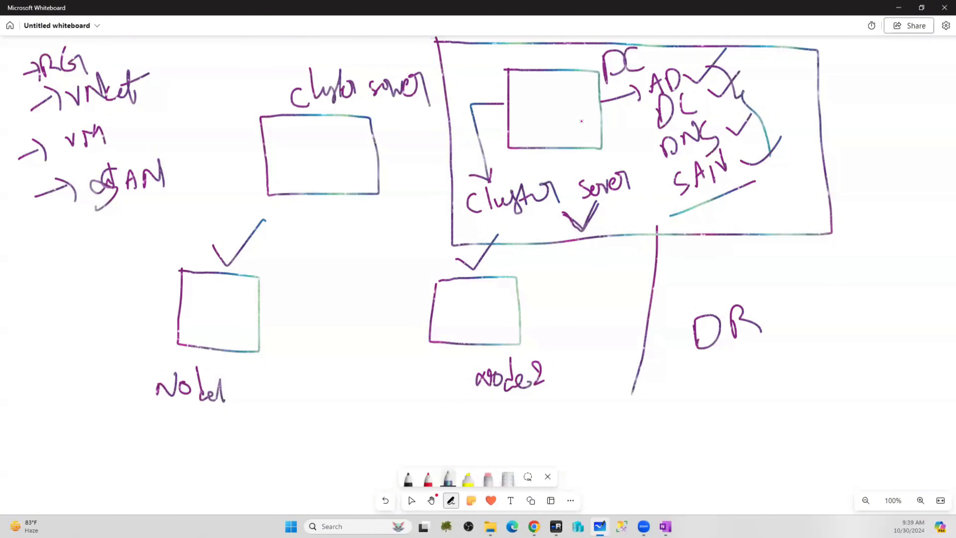
# Cross out the left cluster server box and draw a line linking Node1 to DC
pyautogui.moveTo(253, 112); pyautogui.dragTo(369, 192)
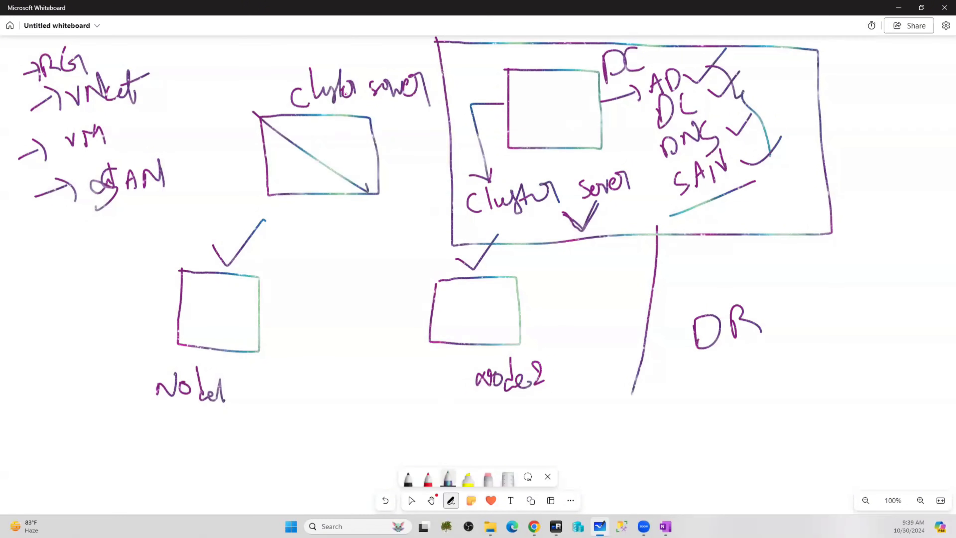
pyautogui.moveTo(345, 94); pyautogui.dragTo(287, 222)
pyautogui.moveTo(516, 126)
pyautogui.mouseDown()
pyautogui.moveTo(250, 287)
pyautogui.moveTo(519, 177)
pyautogui.moveTo(525, 280)
pyautogui.mouseUp()
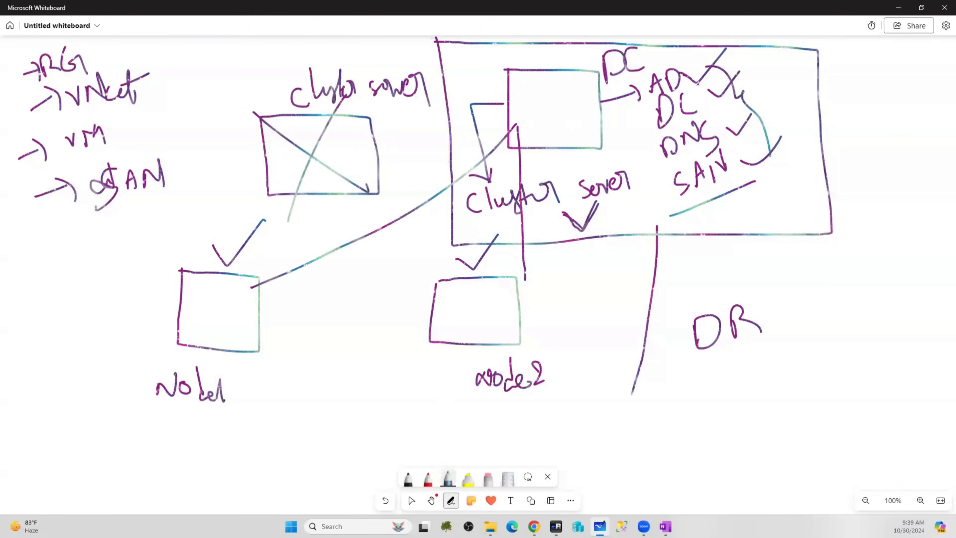
# Tick AD, DC and DNS, box the word SAN, and return to mRemoteNG
pyautogui.moveTo(696, 84); pyautogui.dragTo(731, 44)
pyautogui.moveTo(718, 98); pyautogui.dragTo(751, 55)
pyautogui.moveTo(722, 119); pyautogui.dragTo(770, 94)
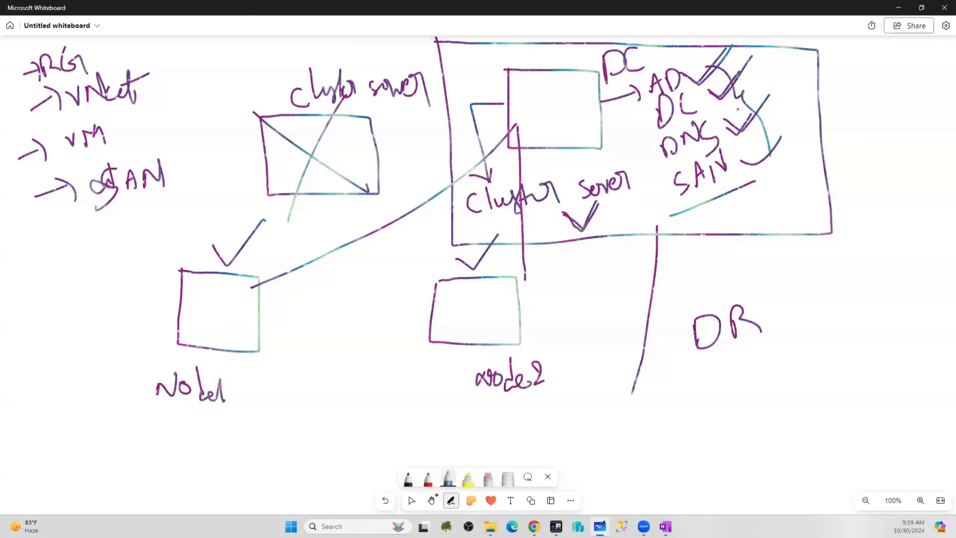
pyautogui.moveTo(664, 167); pyautogui.dragTo(675, 213)
pyautogui.moveTo(662, 171)
pyautogui.mouseDown()
pyautogui.moveTo(736, 144)
pyautogui.moveTo(754, 181)
pyautogui.mouseUp()
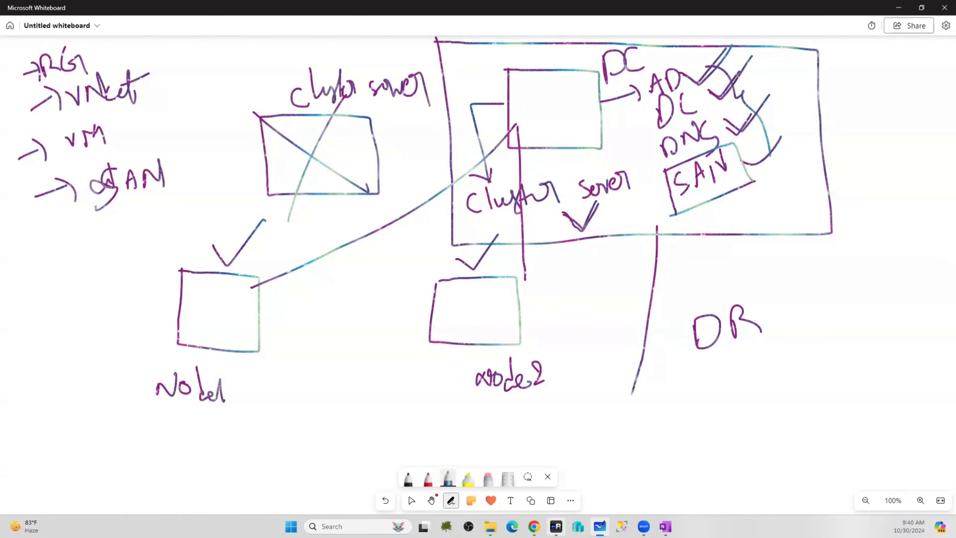
pyautogui.click(556, 526)
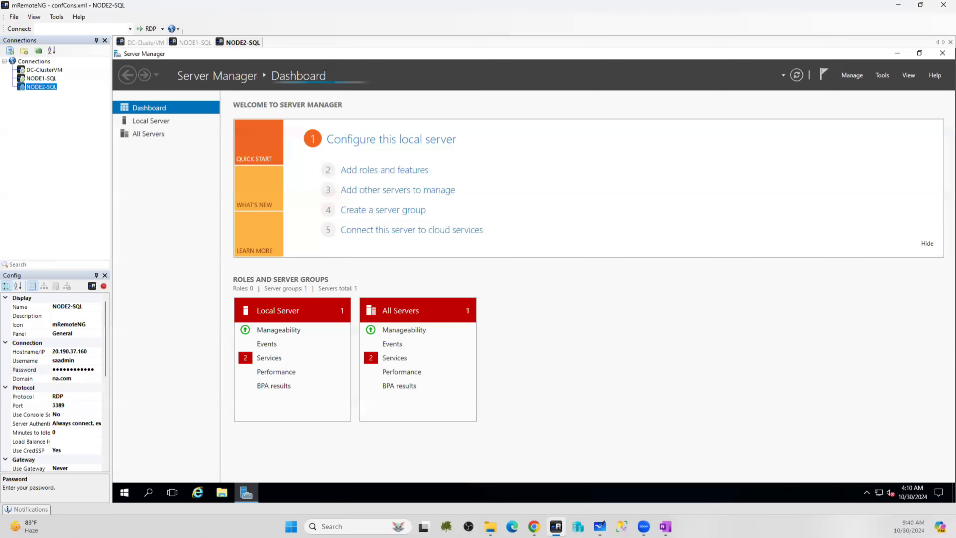
# On the domain controller session, close DNS Manager and AD Users and Computers and browse its drives
pyautogui.click(143, 42)
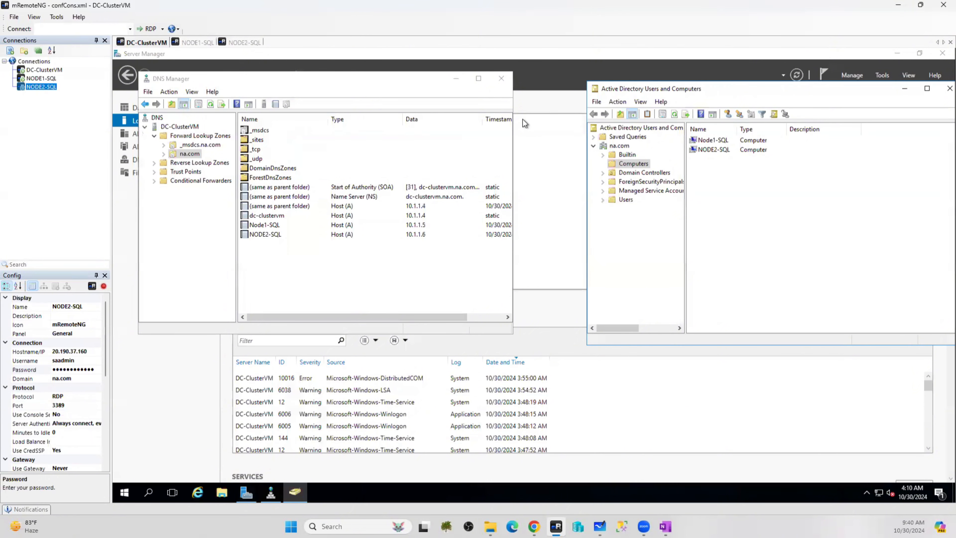
pyautogui.click(501, 79)
pyautogui.click(949, 88)
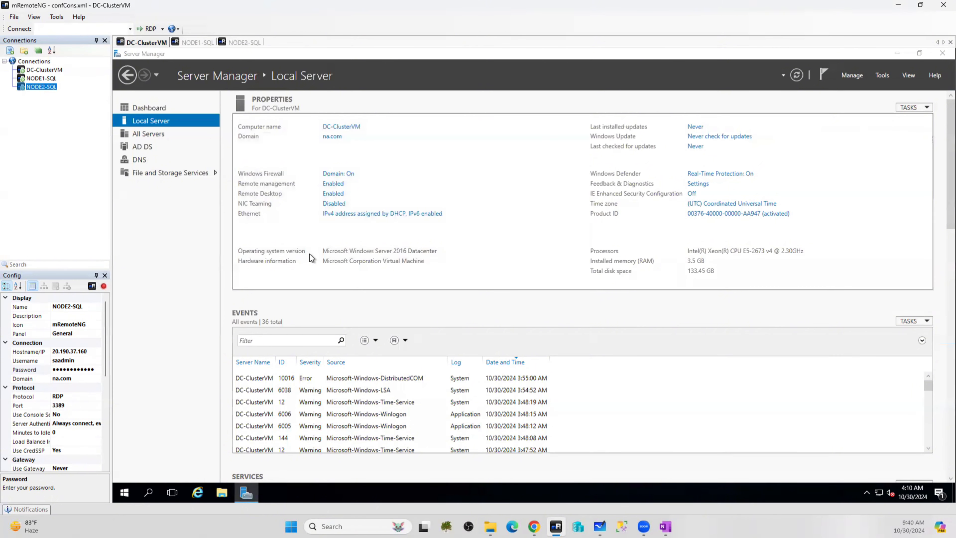
pyautogui.click(287, 244)
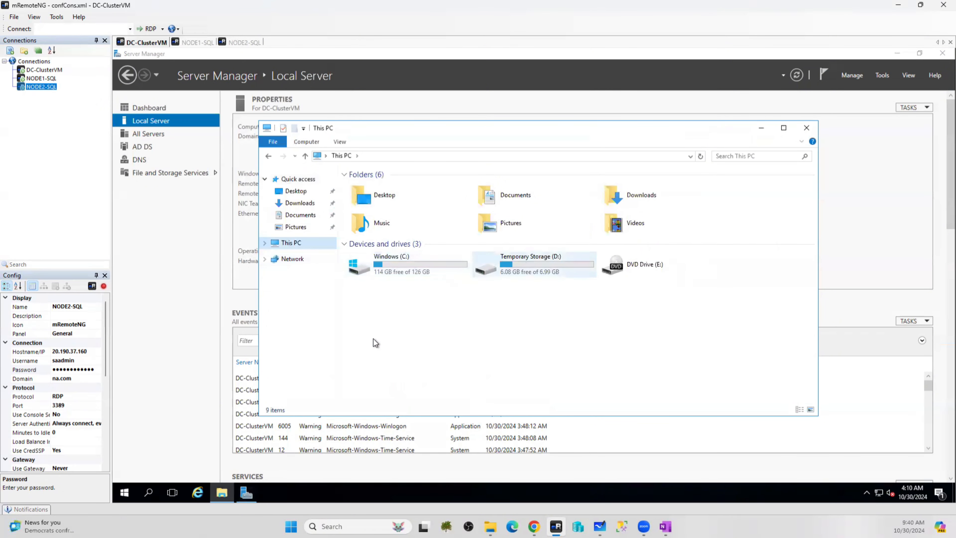
# Open Run from the Start button's context menu and enter diskmgmt.msc
pyautogui.click(124, 493)
pyautogui.rightClick(125, 493)
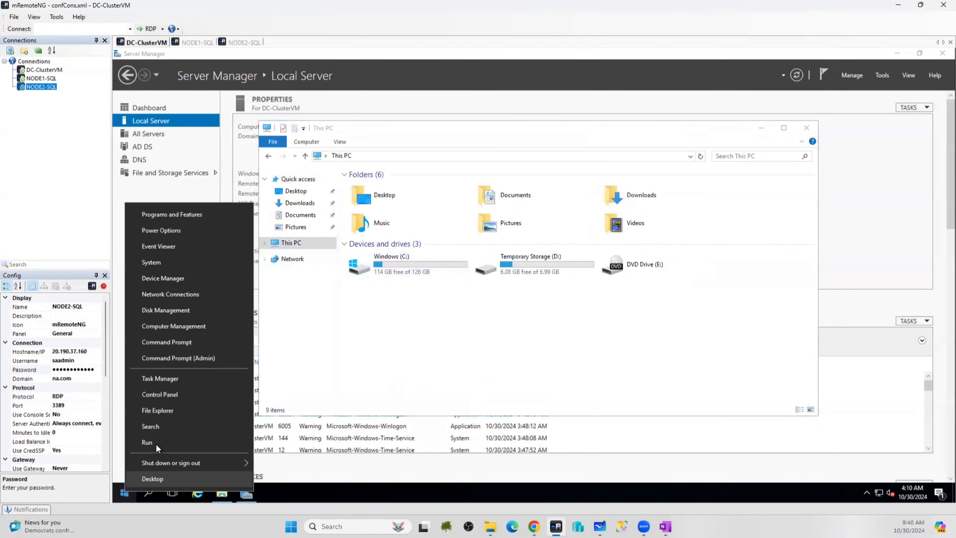
pyautogui.click(156, 441)
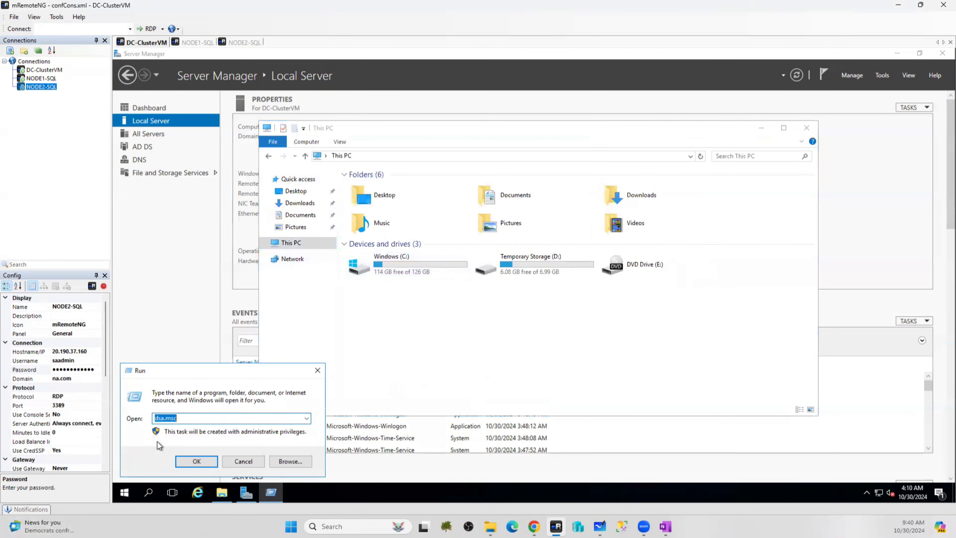
pyautogui.write('diskmgmt.msc')
# Initialize Disk 2 with the GPT partition style in Disk Management
pyautogui.press('Return')
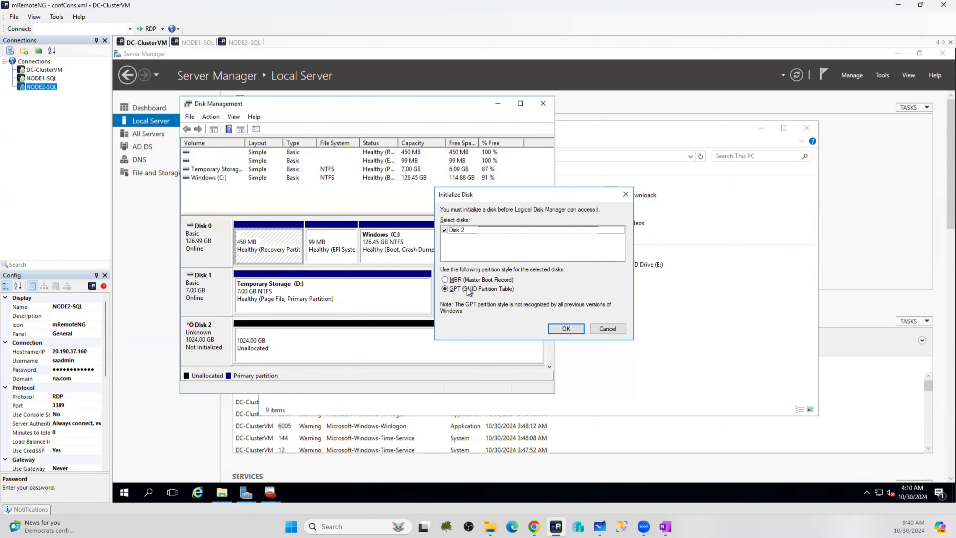
pyautogui.click(451, 280)
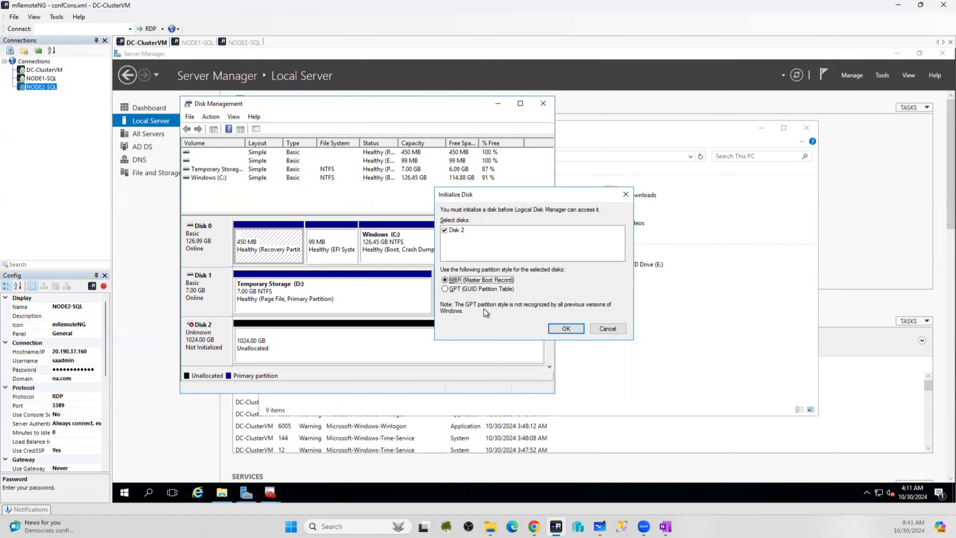
pyautogui.click(457, 289)
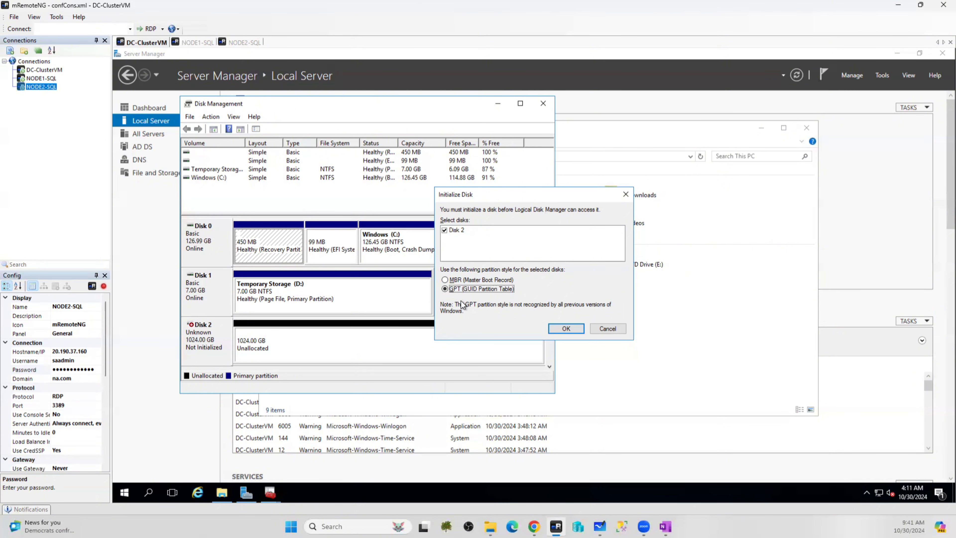
pyautogui.click(564, 327)
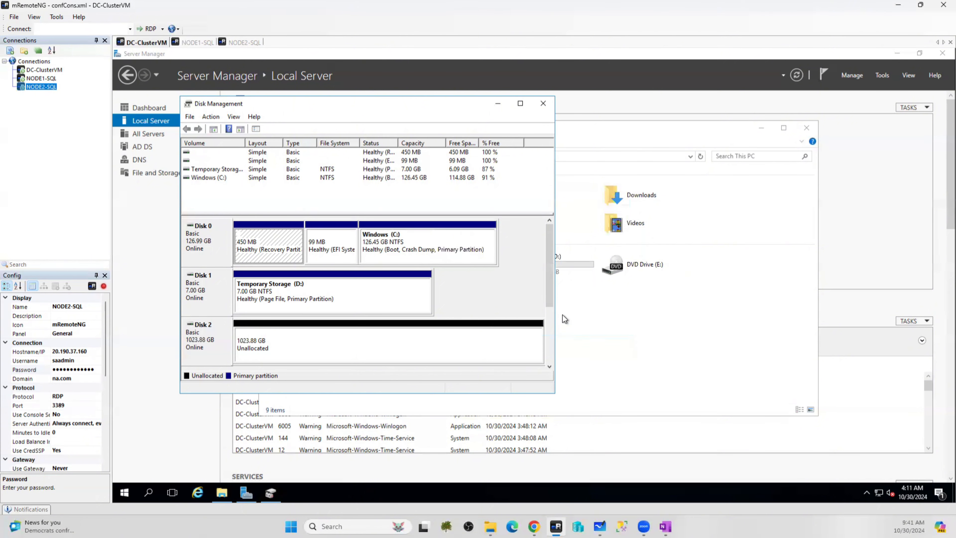
pyautogui.rightClick(296, 335)
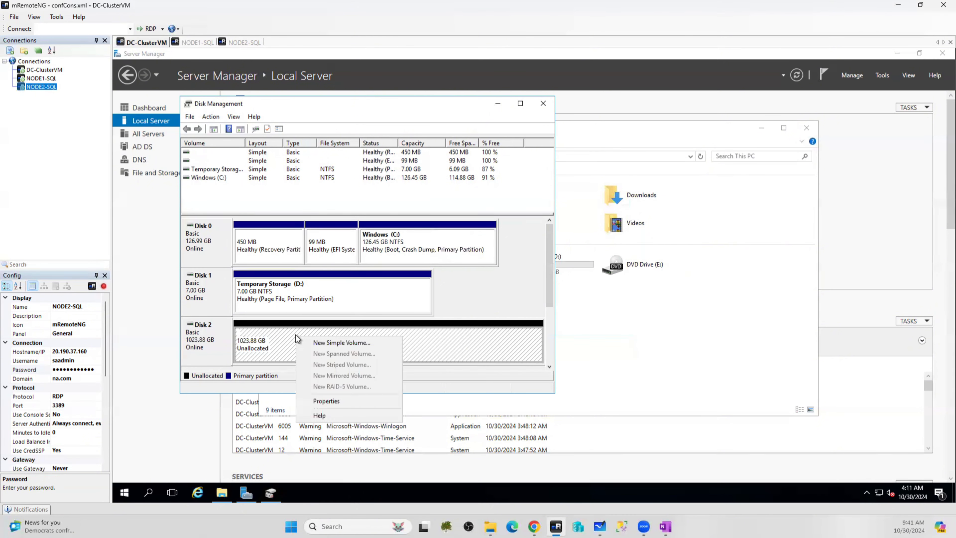
# Check Disk 2's device properties after cancelling a first New Simple Volume attempt
pyautogui.click(338, 343)
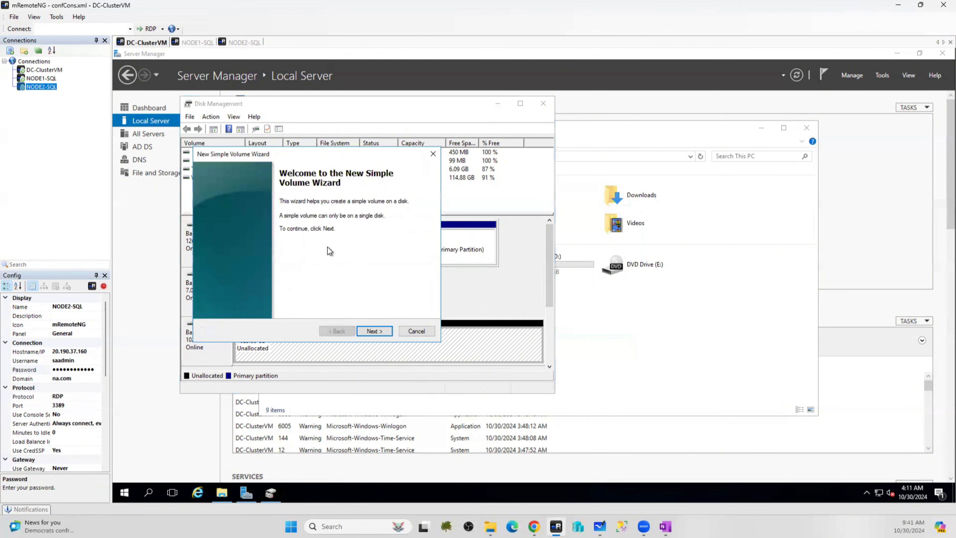
pyautogui.click(417, 332)
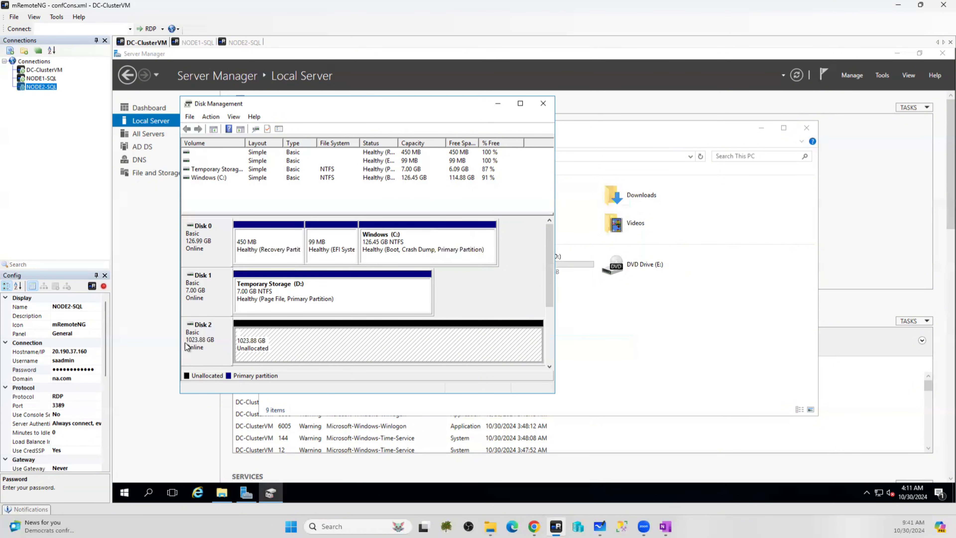
pyautogui.rightClick(306, 335)
pyautogui.click(340, 401)
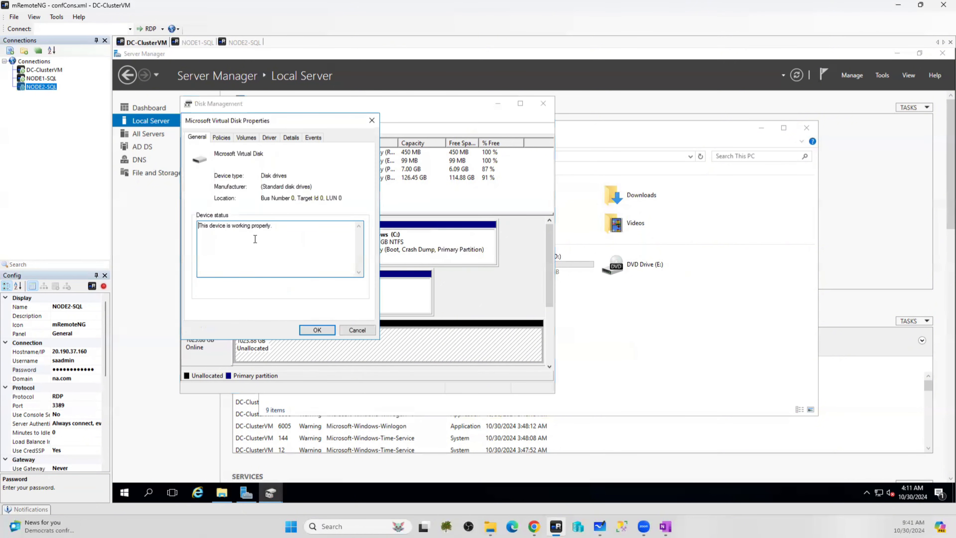
pyautogui.click(358, 330)
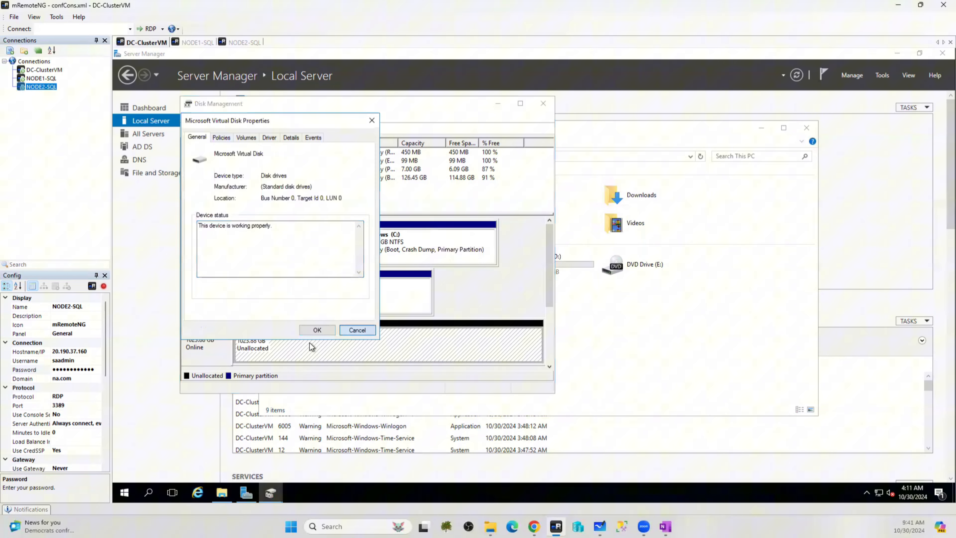
# Start a new simple volume on Disk 2 at full size with drive letter G
pyautogui.rightClick(294, 341)
pyautogui.click(336, 348)
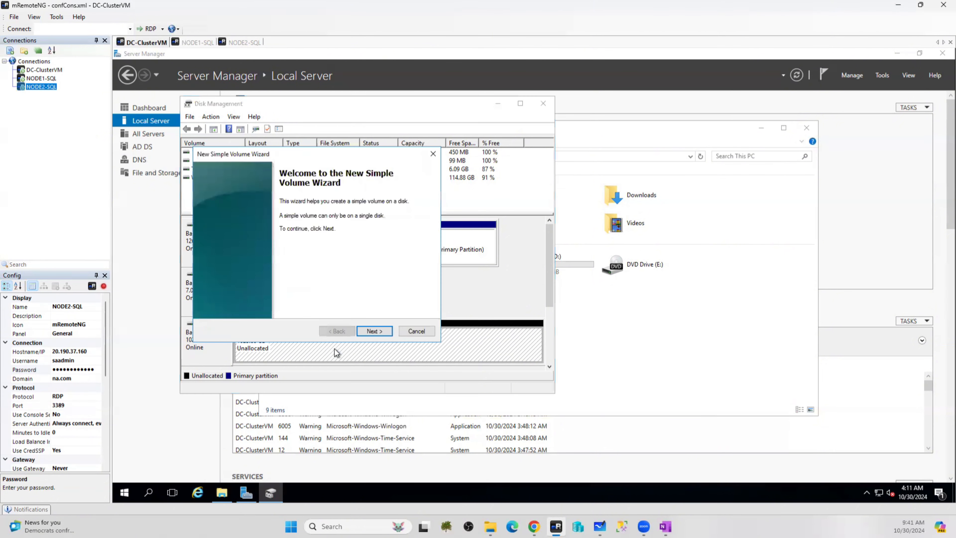
pyautogui.click(374, 331)
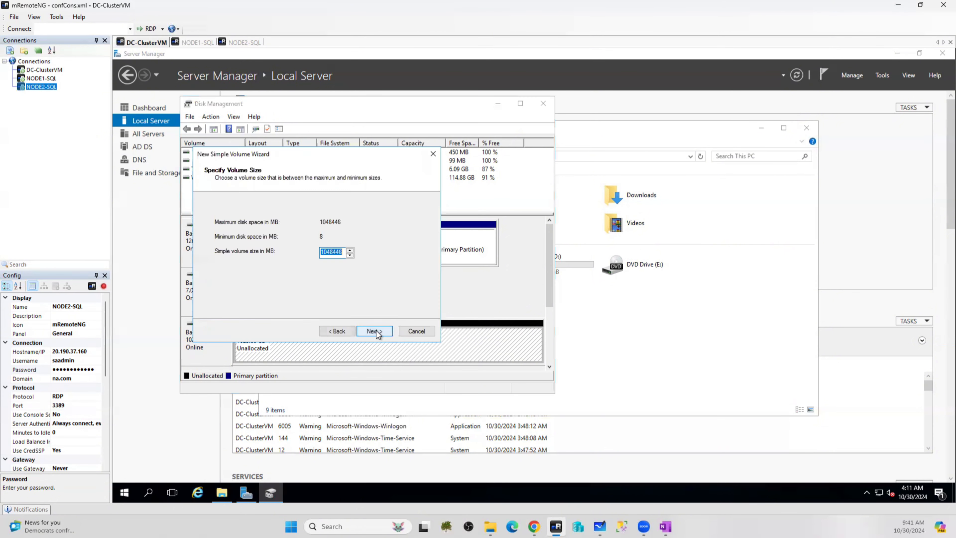
pyautogui.click(376, 330)
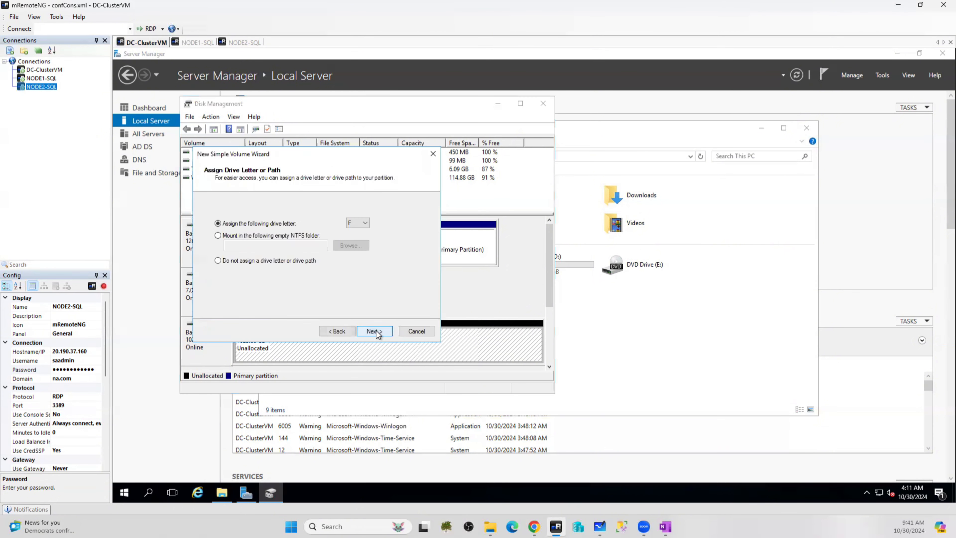
pyautogui.click(362, 227)
pyautogui.click(354, 235)
pyautogui.click(225, 495)
pyautogui.click(223, 493)
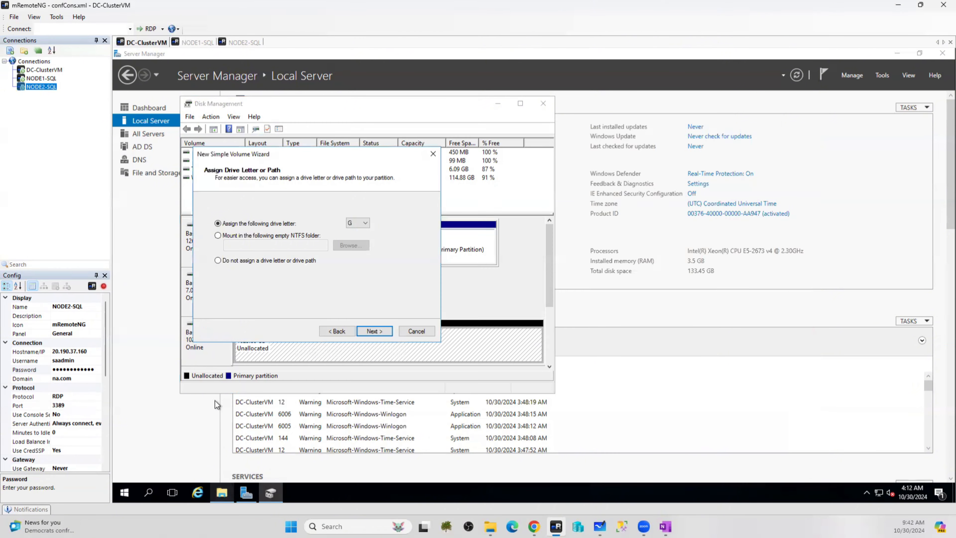
pyautogui.click(376, 332)
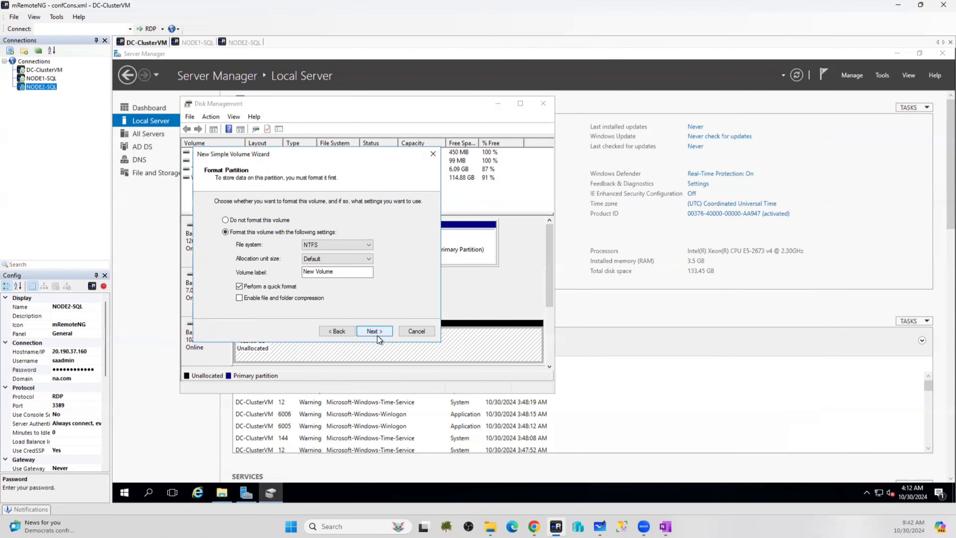
# Label the volume SAN-Box with 64K allocation units and finish formatting
pyautogui.moveTo(348, 274); pyautogui.dragTo(231, 269)
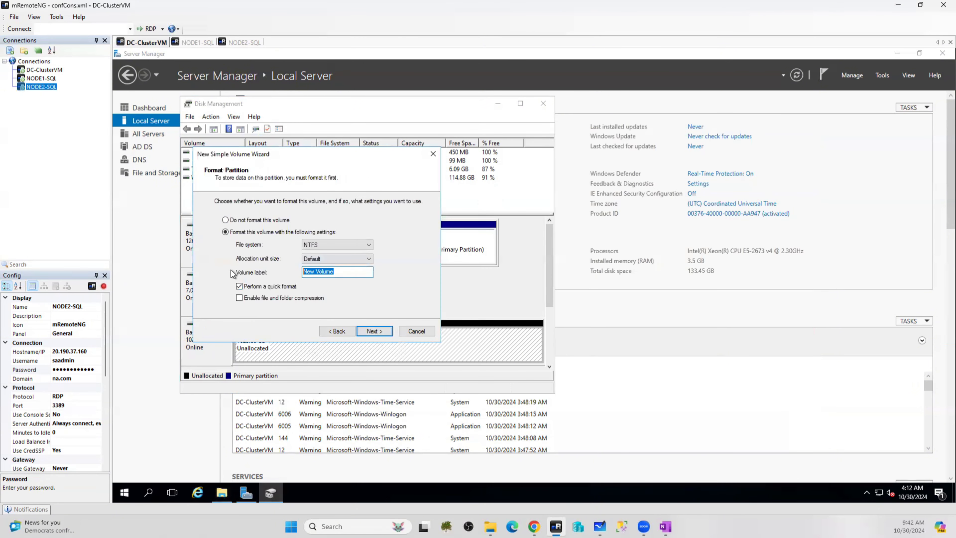
pyautogui.write('SA')
pyautogui.write('N-BI')
pyautogui.write('ox')
pyautogui.click(315, 261)
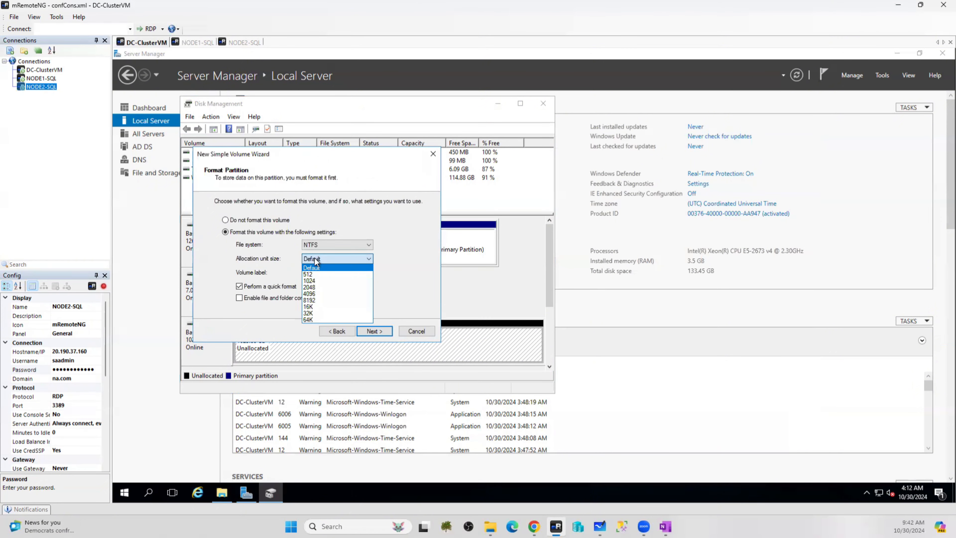
pyautogui.click(309, 319)
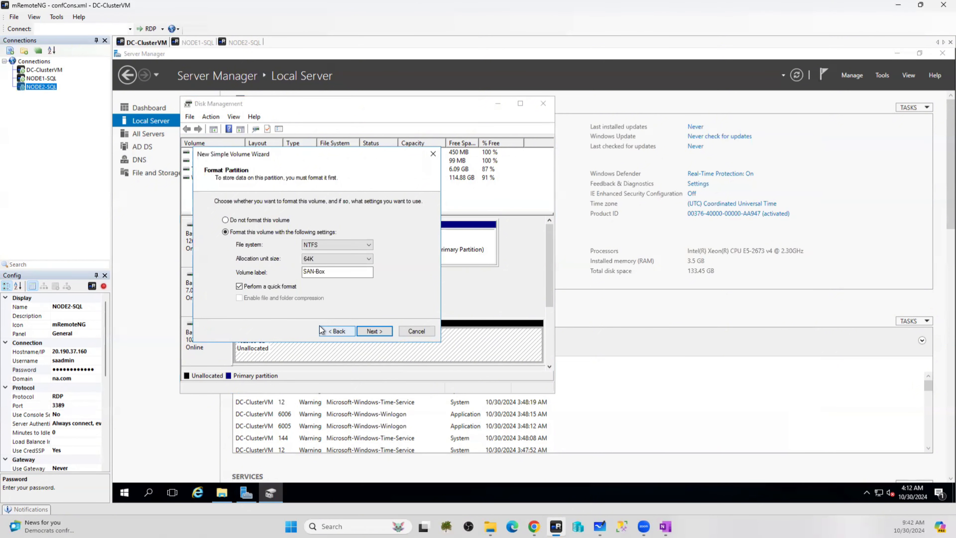
pyautogui.click(378, 331)
pyautogui.click(377, 330)
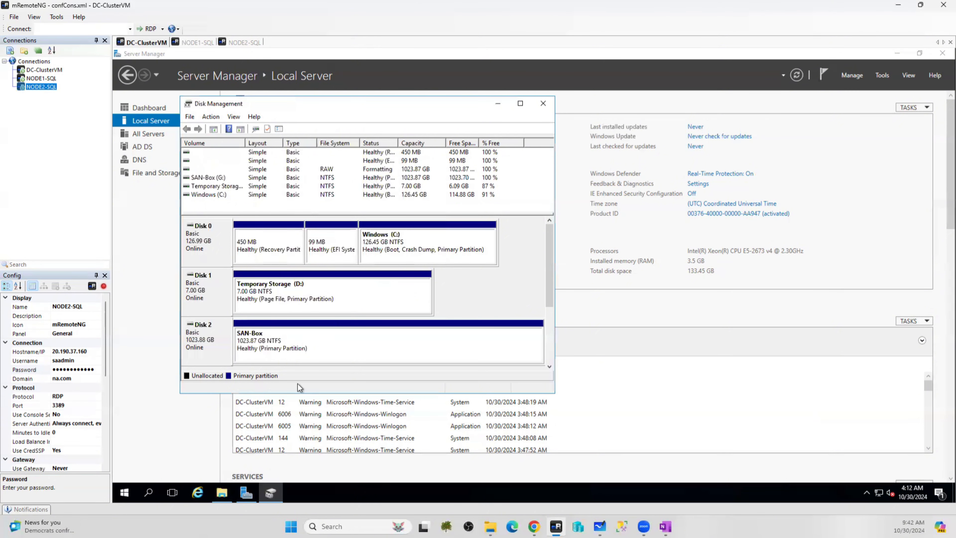
# Create a SQL-Default folder on SAN-Box (G:), then close Explorer and Disk Management
pyautogui.click(221, 494)
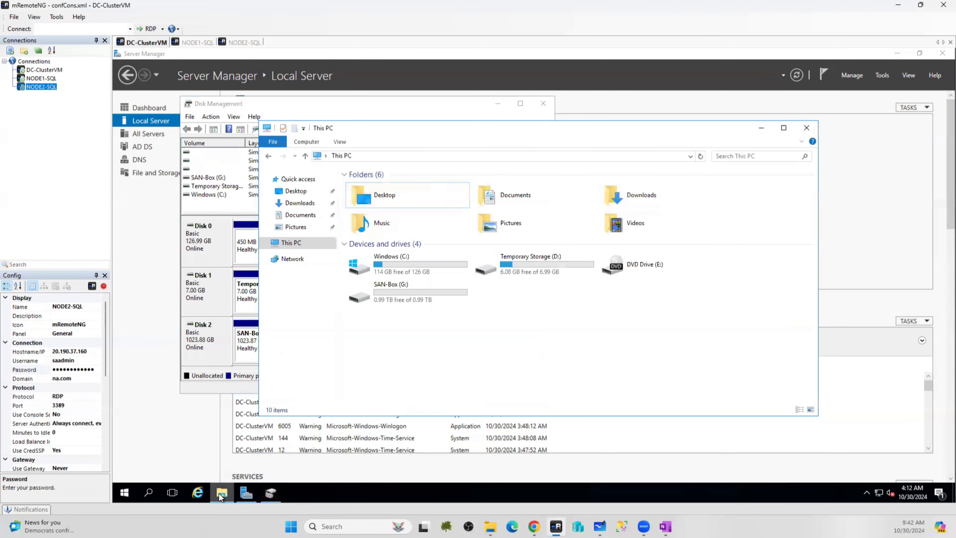
pyautogui.doubleClick(395, 291)
pyautogui.rightClick(392, 214)
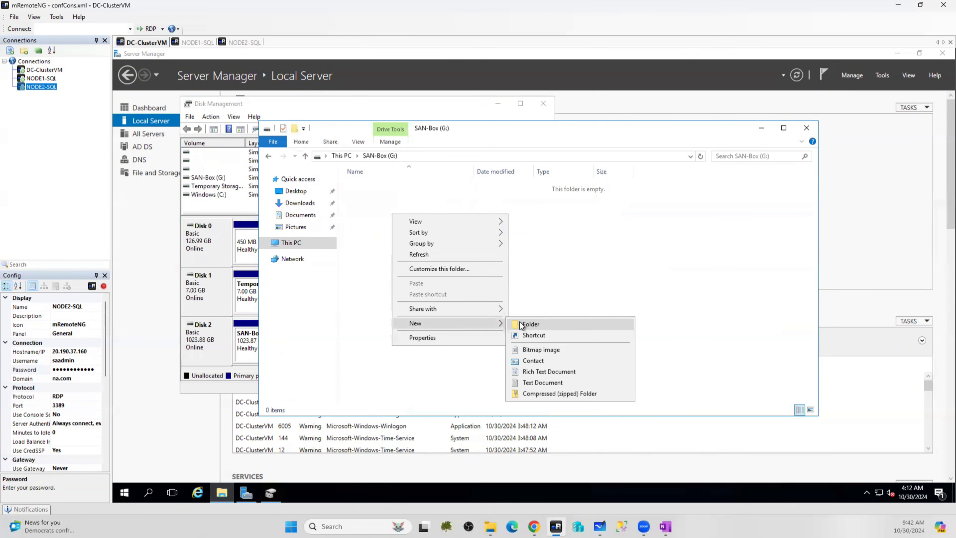
pyautogui.click(522, 325)
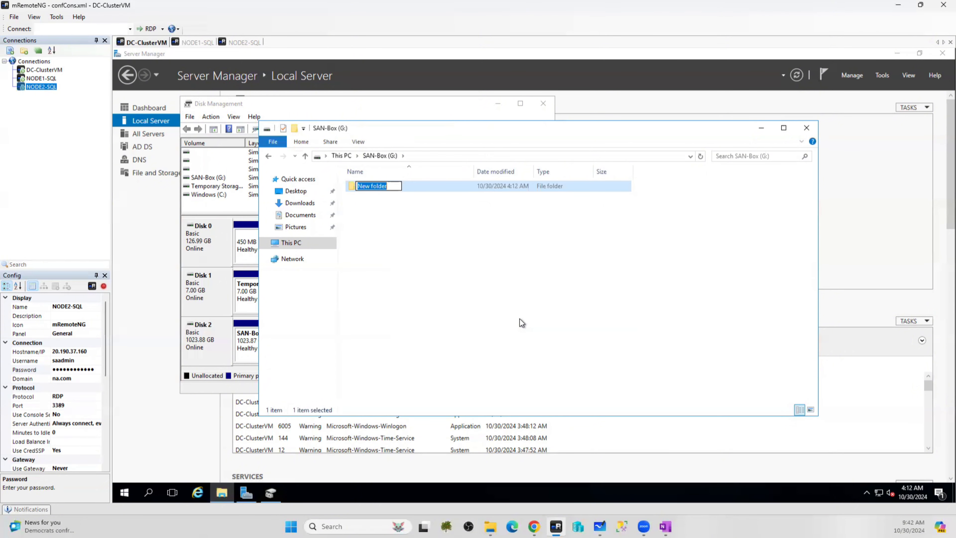
pyautogui.write('SQL-Default')
pyautogui.click(409, 255)
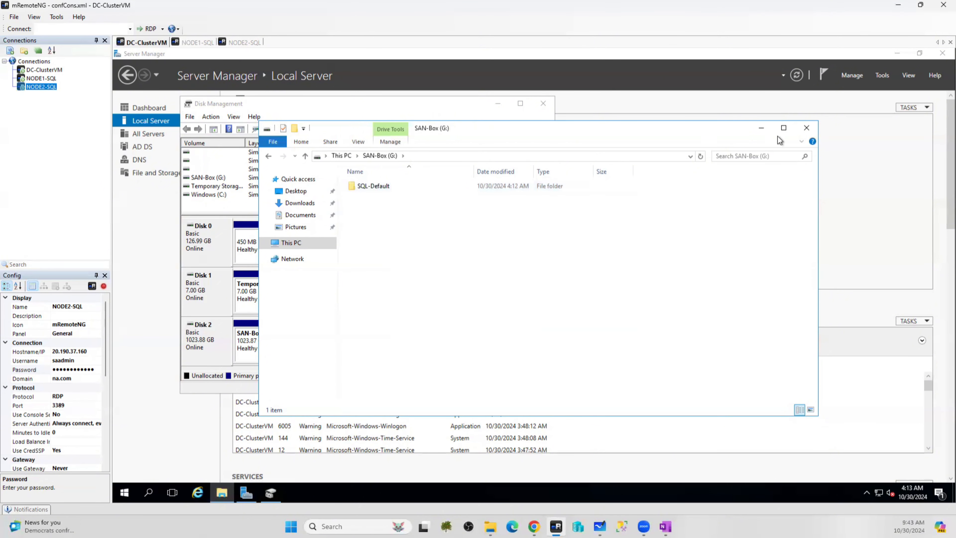
pyautogui.click(807, 129)
pyautogui.click(544, 104)
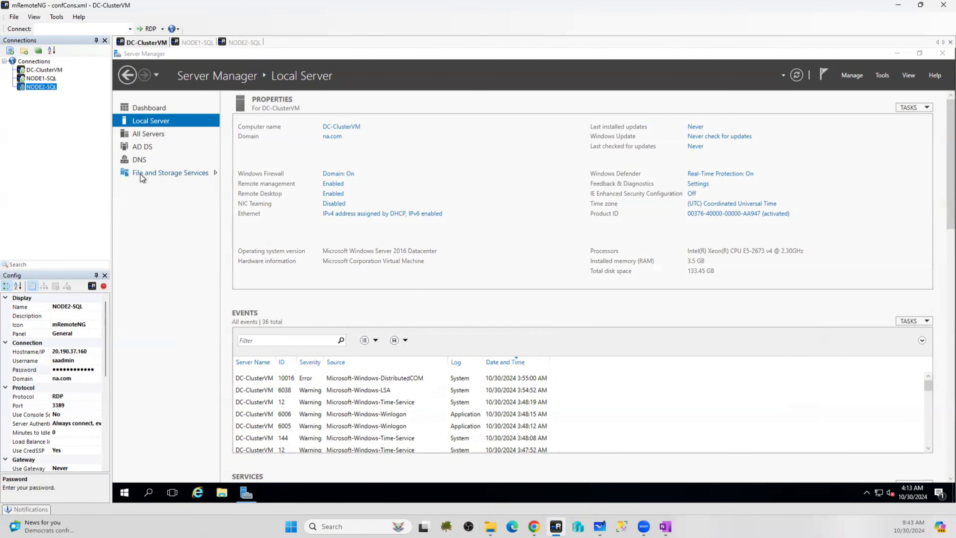
# Go to File and Storage Services > iSCSI and launch the New iSCSI Virtual Disk Wizard
pyautogui.click(180, 175)
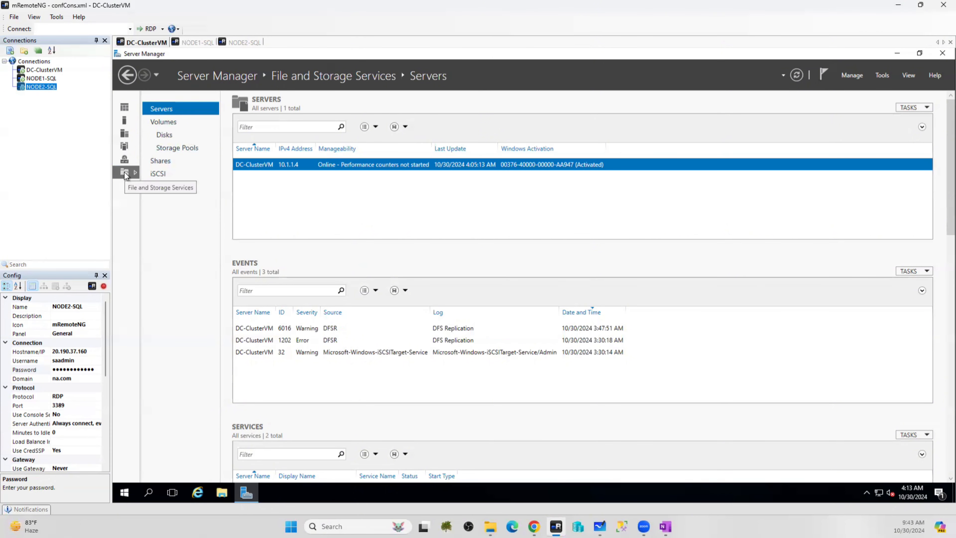
pyautogui.click(158, 174)
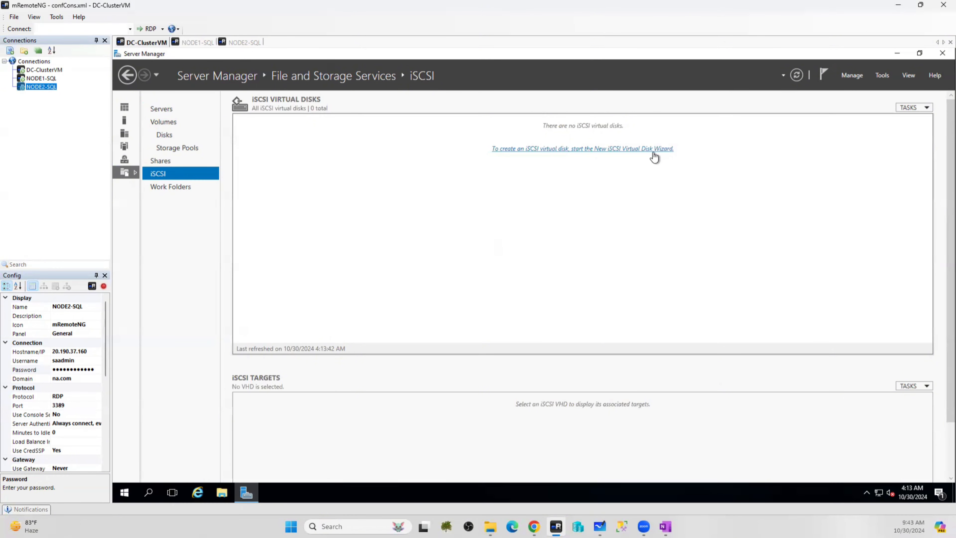
pyautogui.click(627, 151)
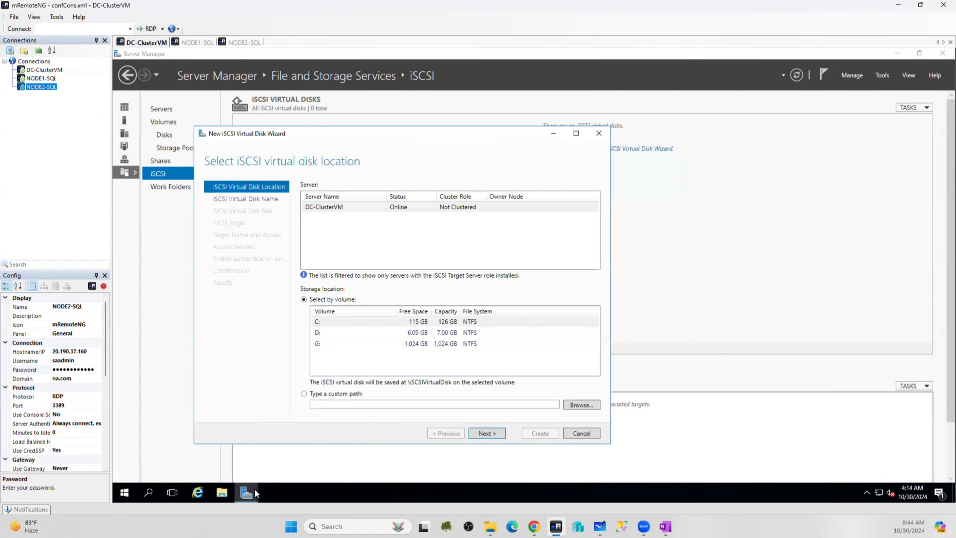
# Confirm in File Explorer that SAN-Box (G:) > SQL-Default is empty
pyautogui.click(222, 493)
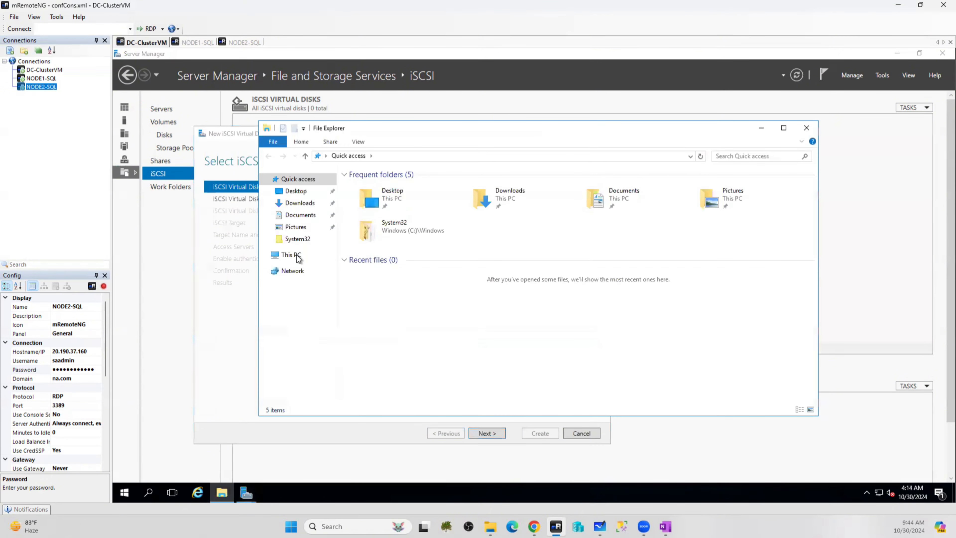
pyautogui.click(291, 255)
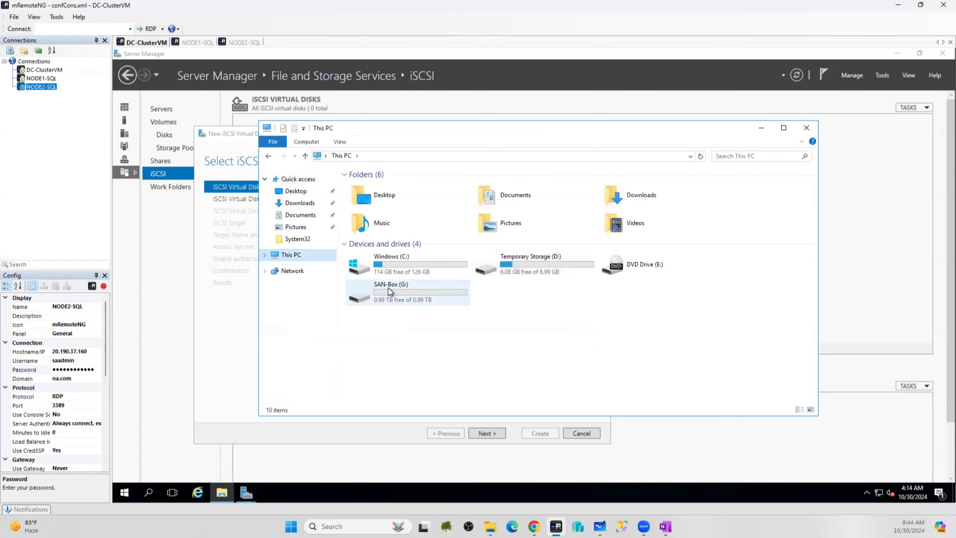
pyautogui.doubleClick(388, 288)
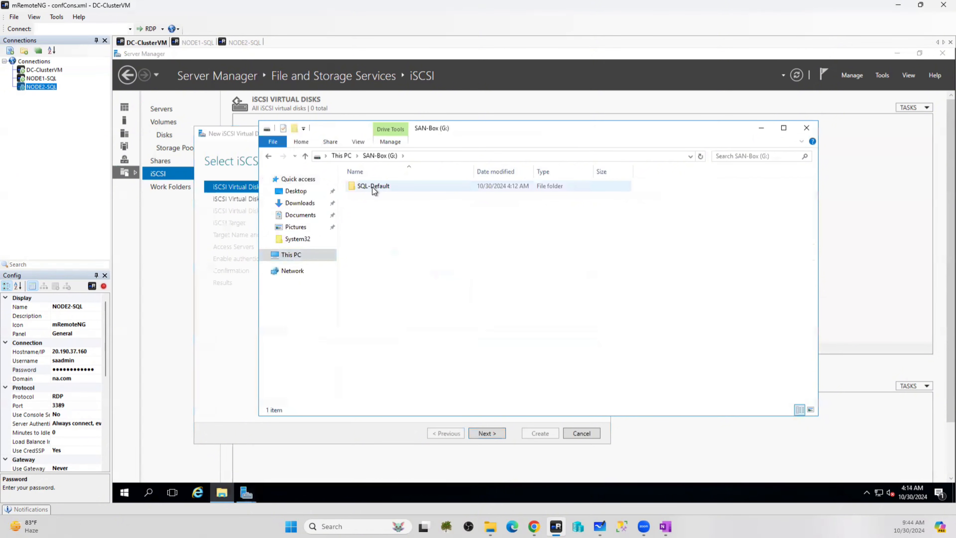
pyautogui.doubleClick(371, 187)
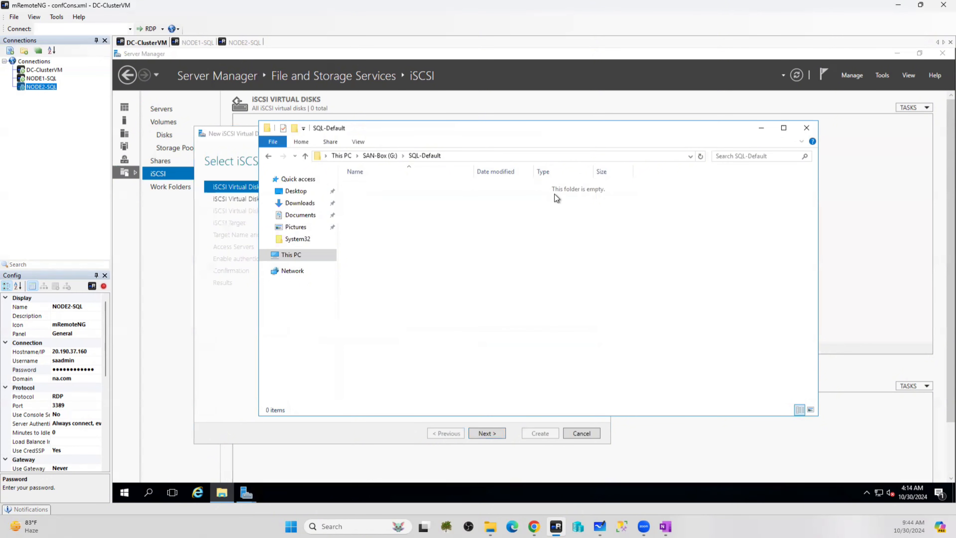
# Set the wizard's custom storage path to G:\sql-default and continue
pyautogui.click(209, 358)
pyautogui.click(314, 394)
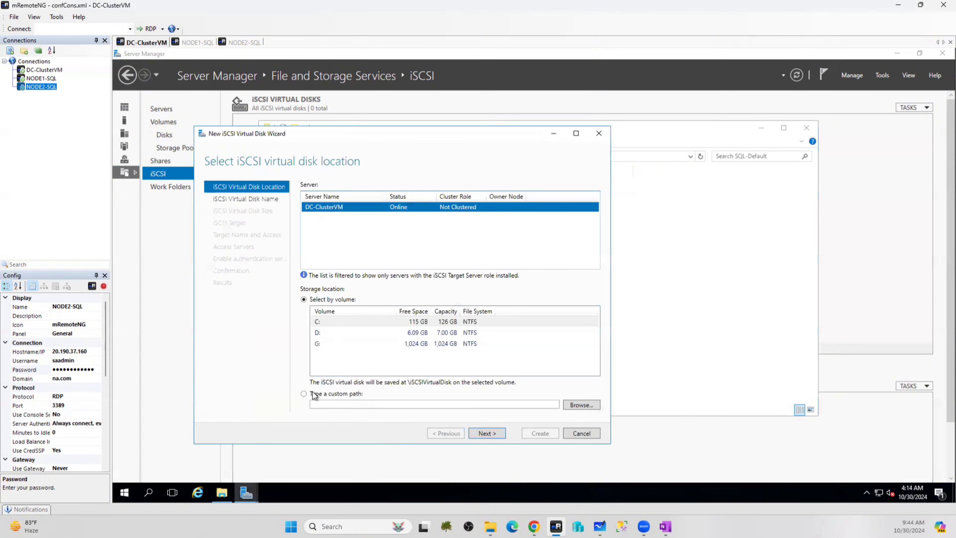
pyautogui.click(566, 407)
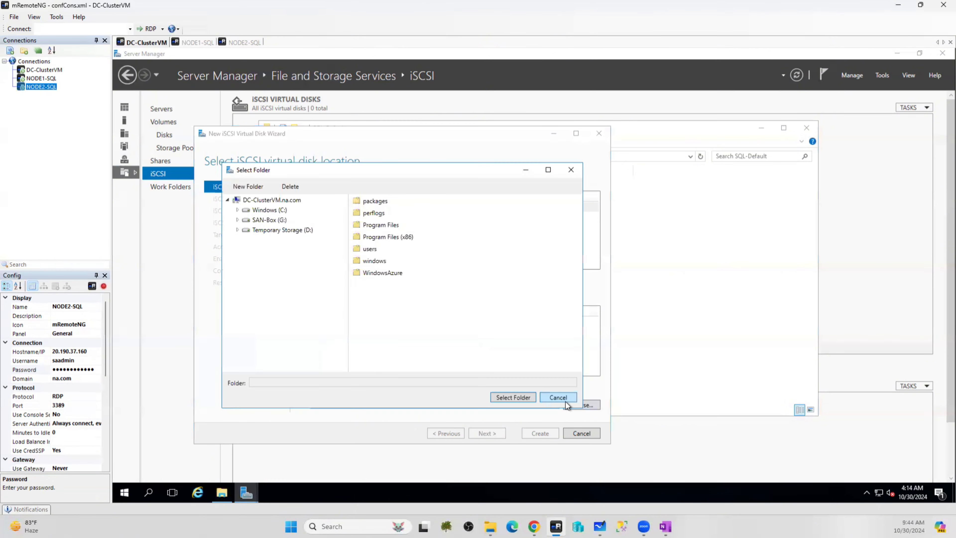
pyautogui.click(237, 220)
pyautogui.click(282, 232)
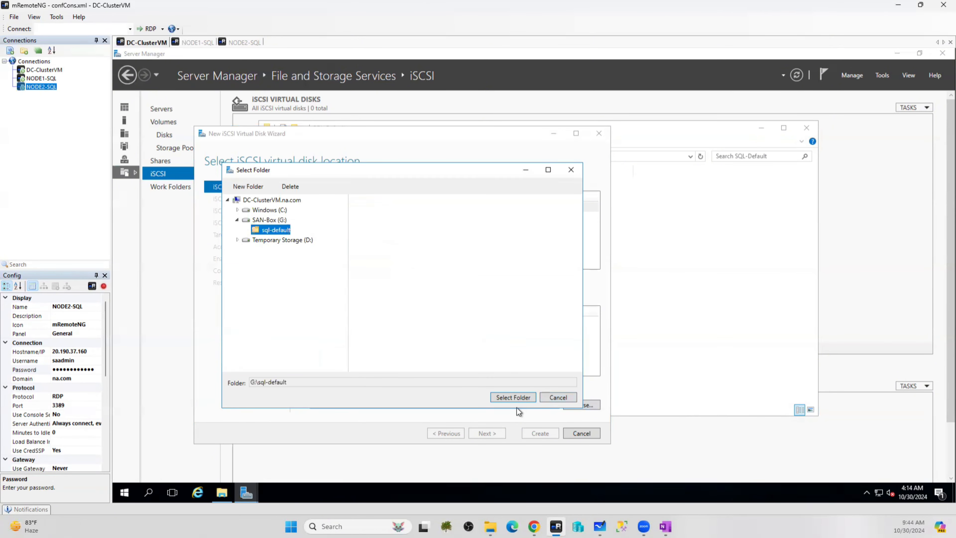
pyautogui.click(508, 394)
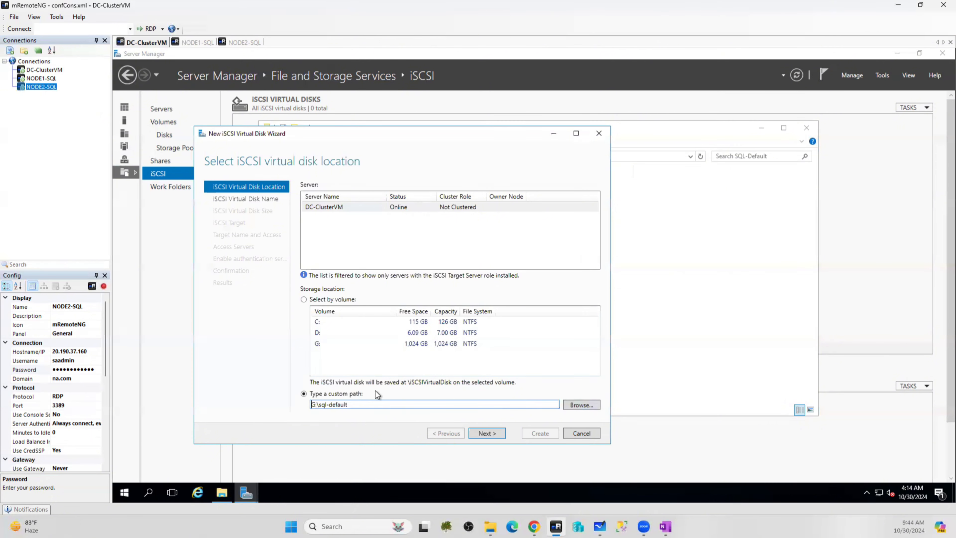
pyautogui.click(499, 434)
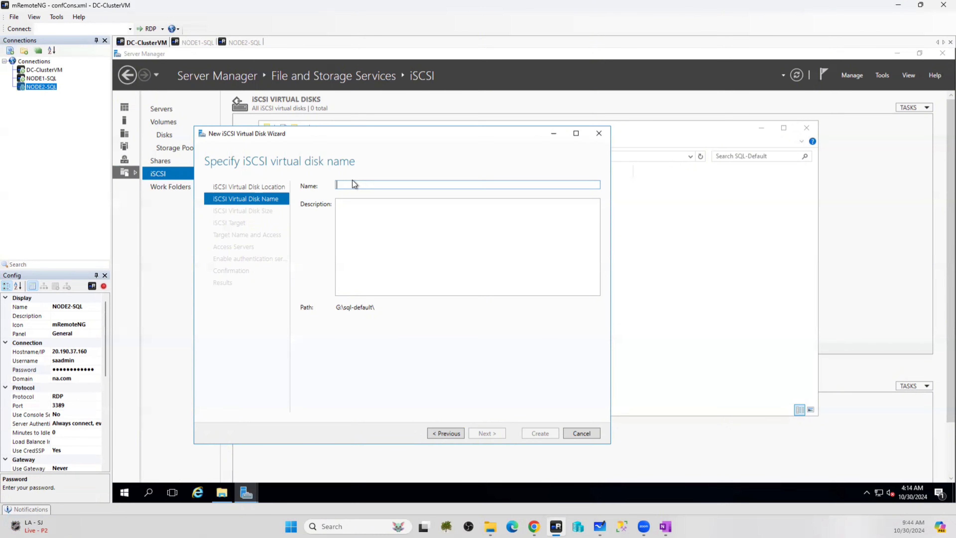
# Name the virtual disk DATA and size it at 50 GB, dynamically expanding
pyautogui.write('DATA')
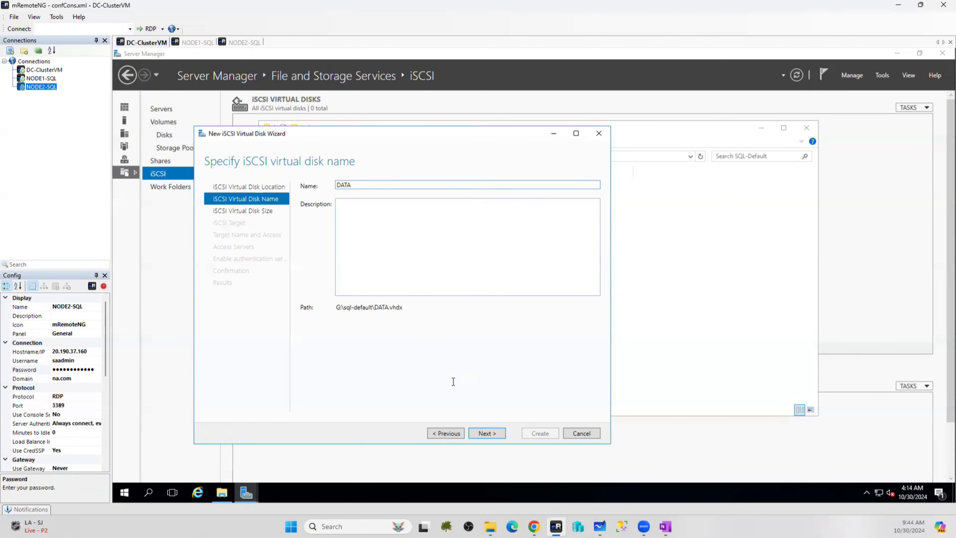
pyautogui.click(488, 431)
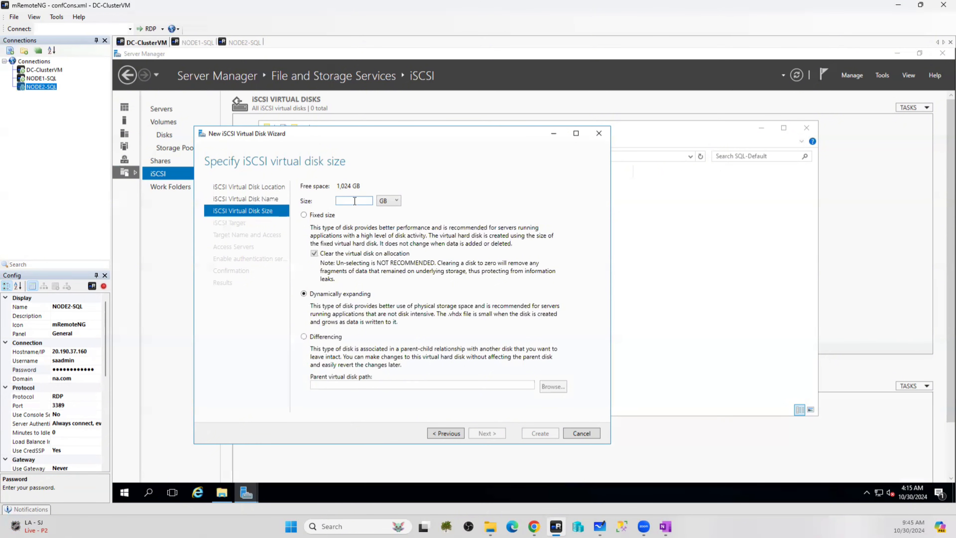
pyautogui.write('25')
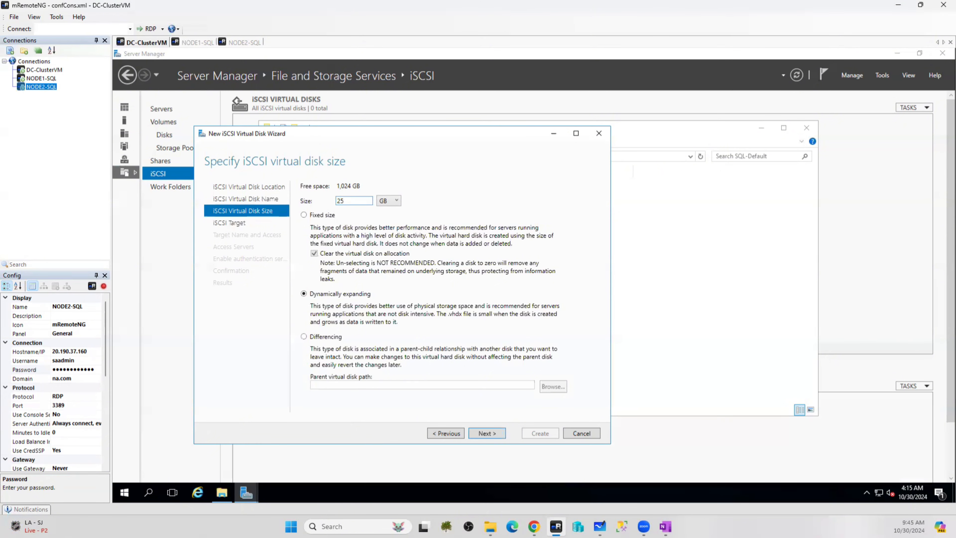
pyautogui.press('BackSpace')
pyautogui.press('BackSpace')
pyautogui.write('50')
pyautogui.click(478, 431)
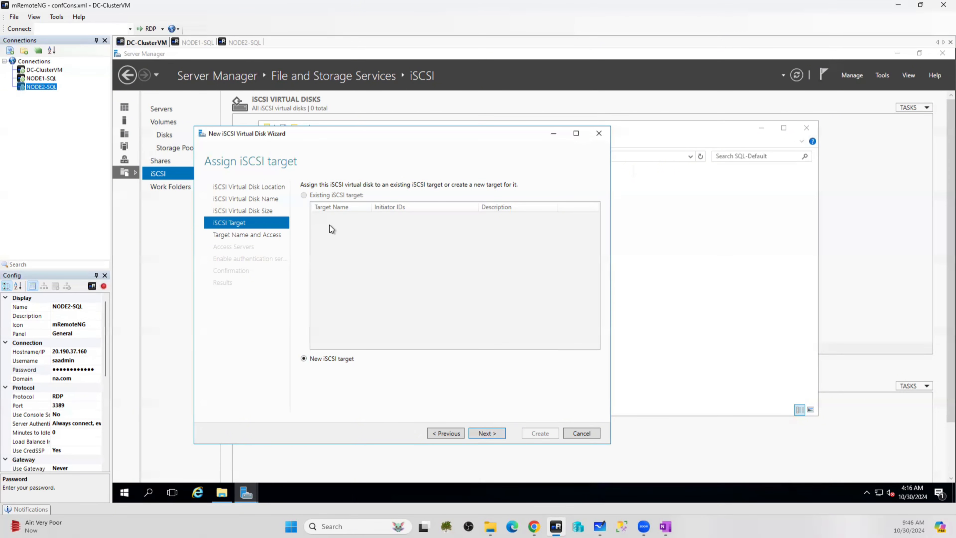
# Keep a new iSCSI target and name it SQL-Default
pyautogui.click(495, 431)
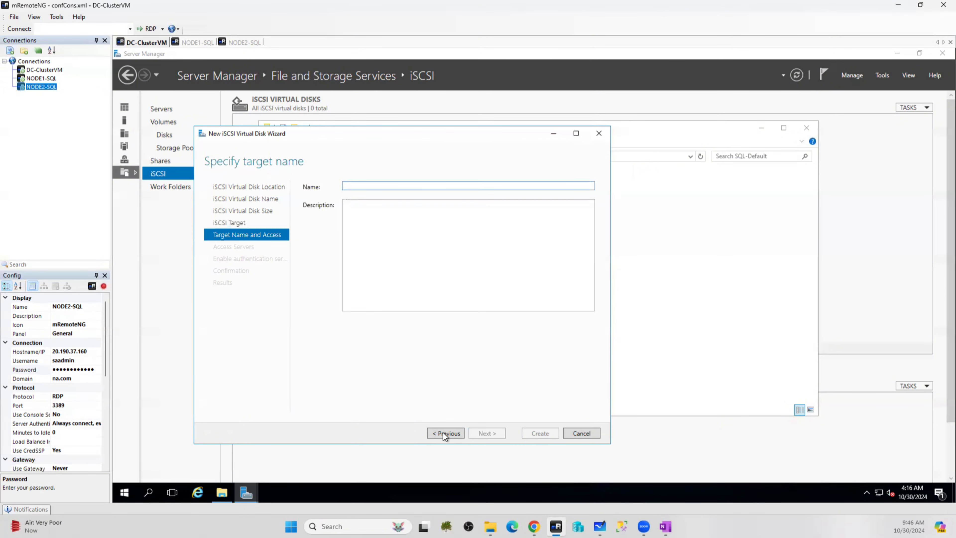
pyautogui.click(444, 433)
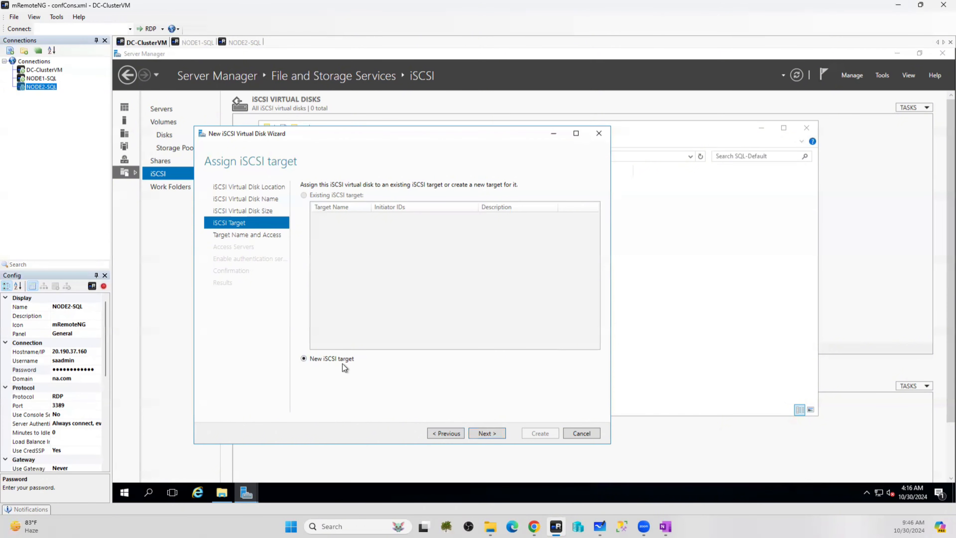
pyautogui.click(486, 433)
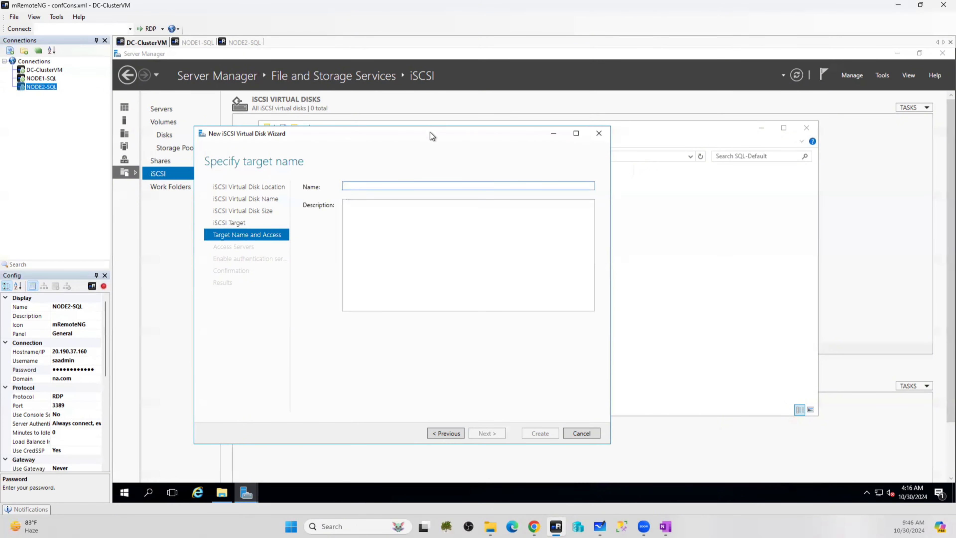
pyautogui.click(353, 187)
pyautogui.write('SQL-')
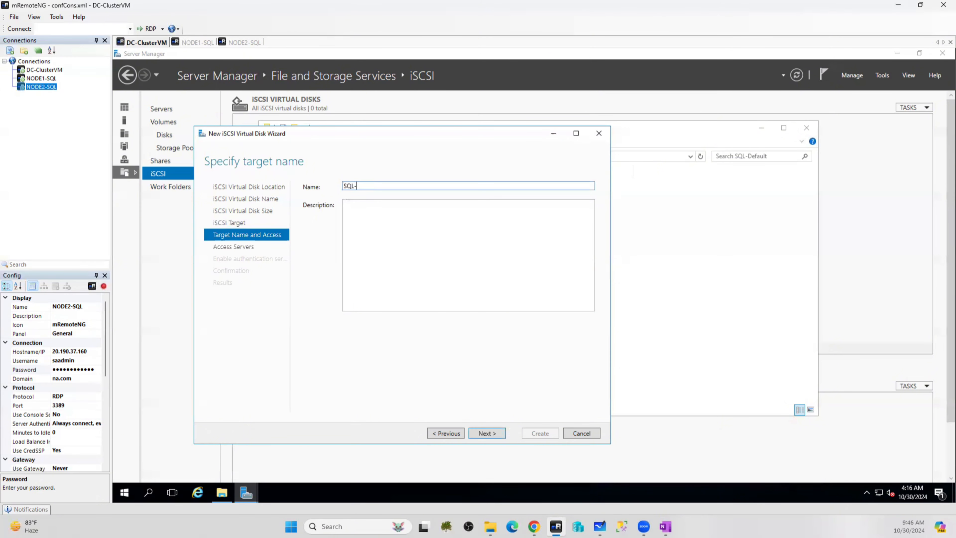
pyautogui.write('Default')
pyautogui.click(486, 433)
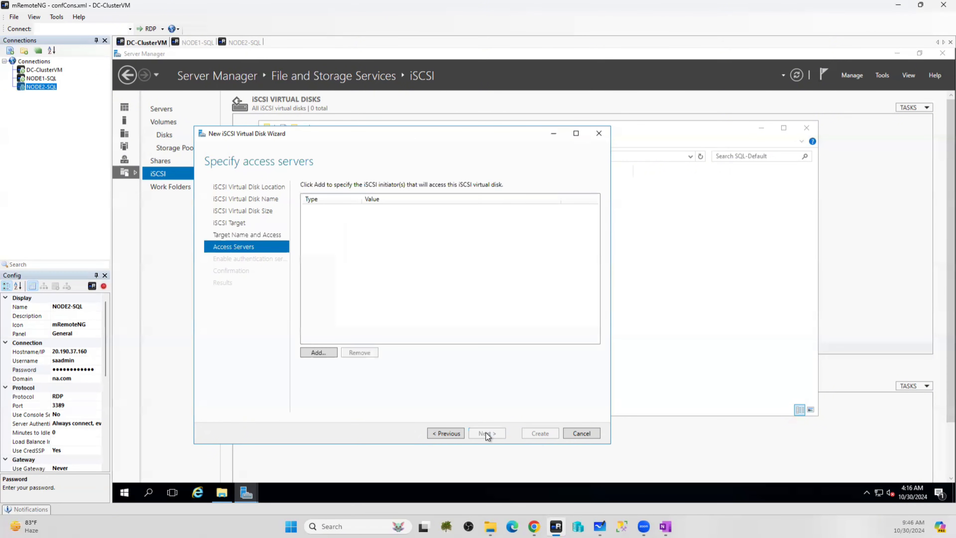
# Open Add initiator ID and try specifying the initiator by IP Address
pyautogui.click(315, 352)
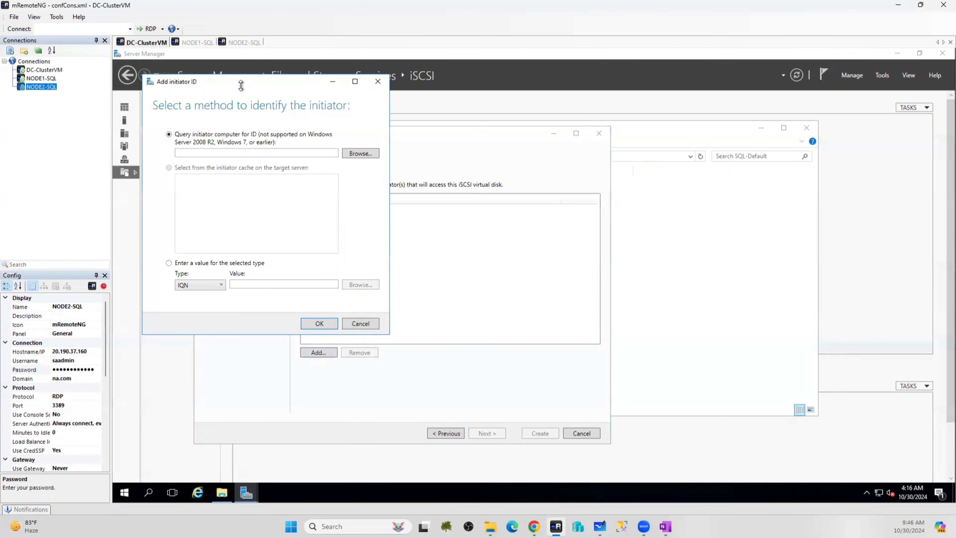
pyautogui.moveTo(238, 85); pyautogui.dragTo(579, 124)
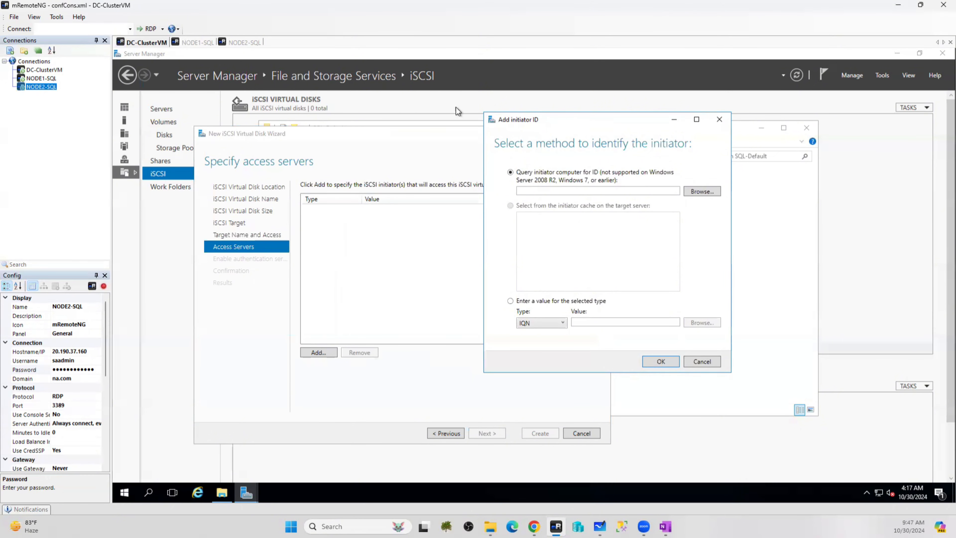
pyautogui.click(520, 304)
pyautogui.click(560, 322)
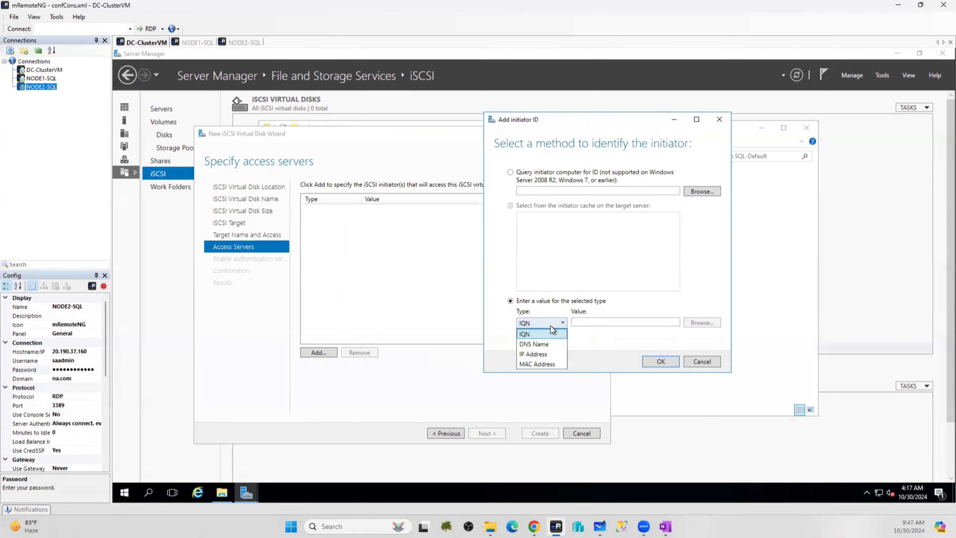
pyautogui.click(542, 354)
pyautogui.click(595, 320)
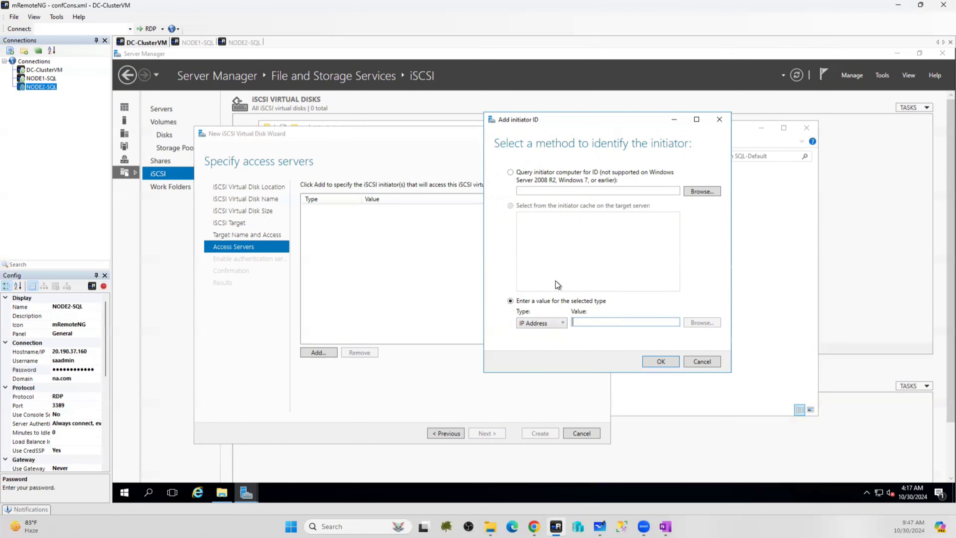
# Query the initiator computer node1-sql, resolve it to Node1-SQL.na.com, and add it
pyautogui.click(510, 172)
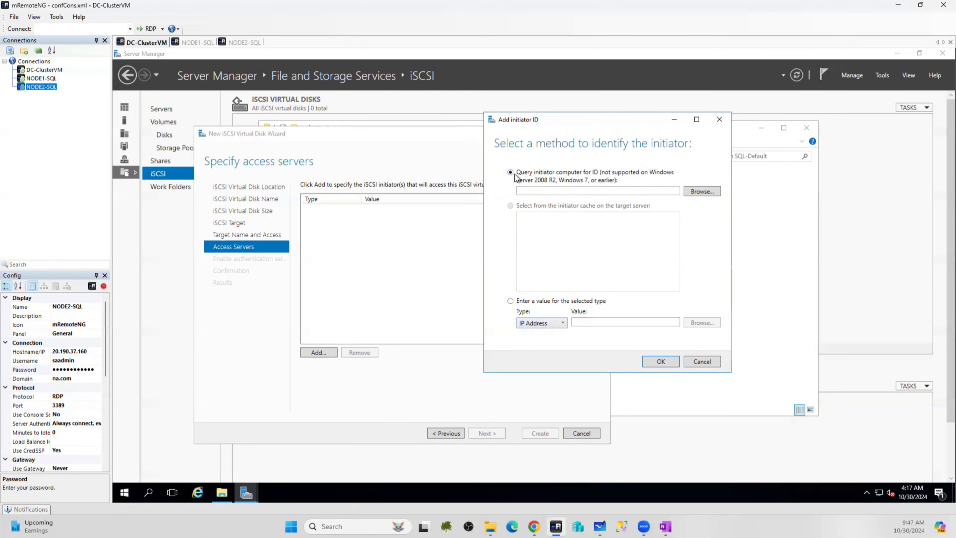
pyautogui.click(538, 191)
pyautogui.write('node1')
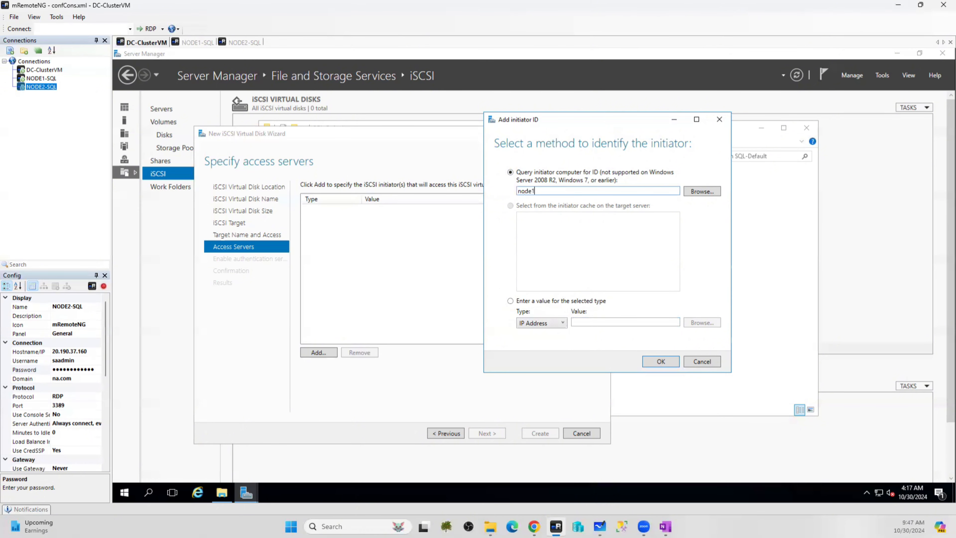
pyautogui.write('-sql')
pyautogui.click(694, 190)
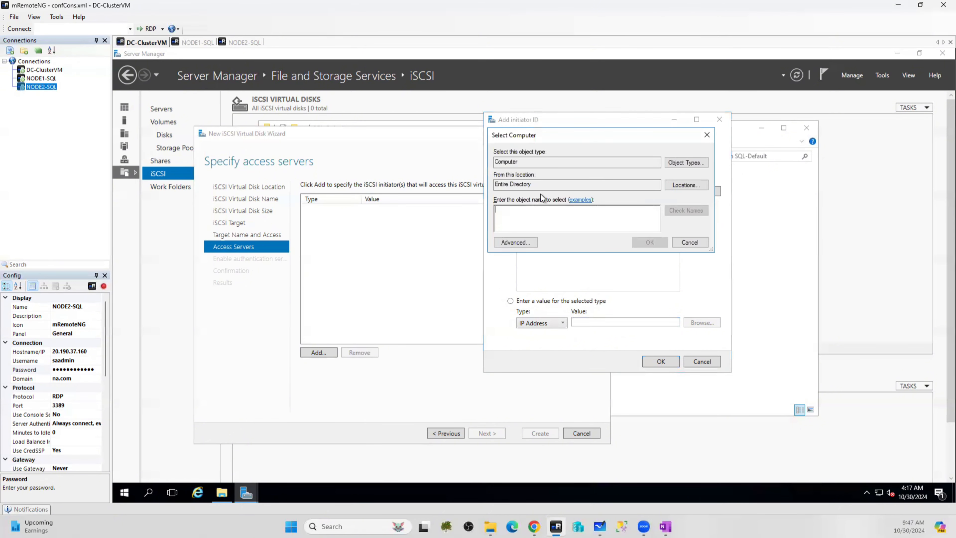
pyautogui.write('node1')
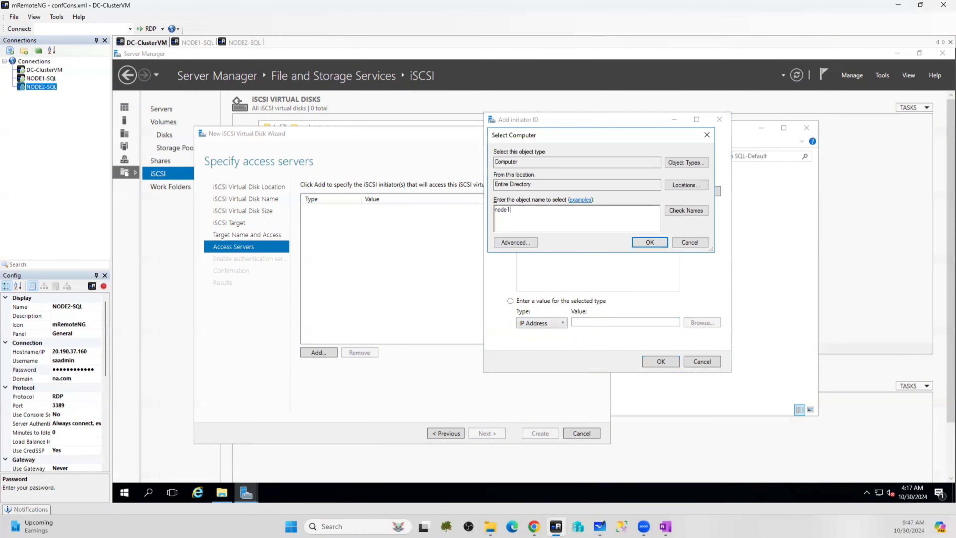
pyautogui.write('-sql')
pyautogui.click(703, 213)
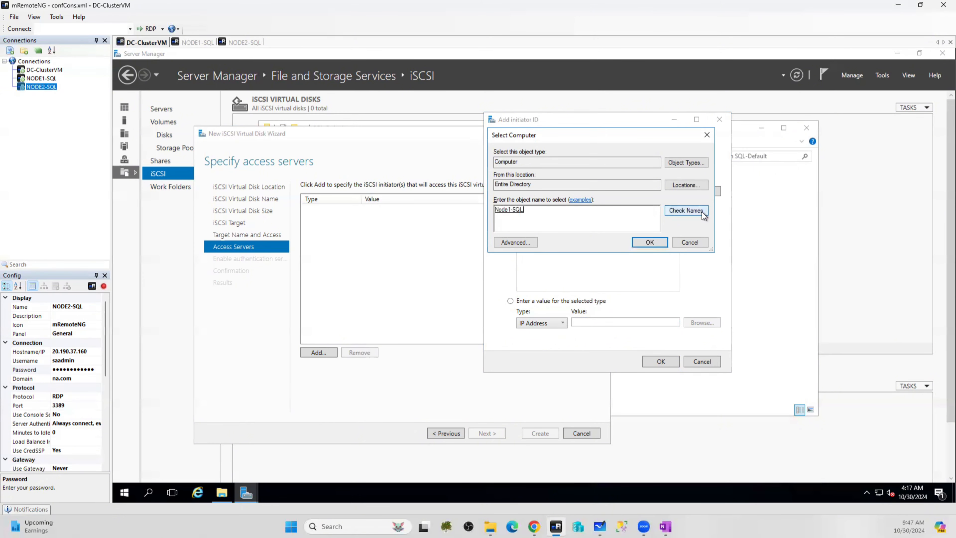
pyautogui.click(651, 243)
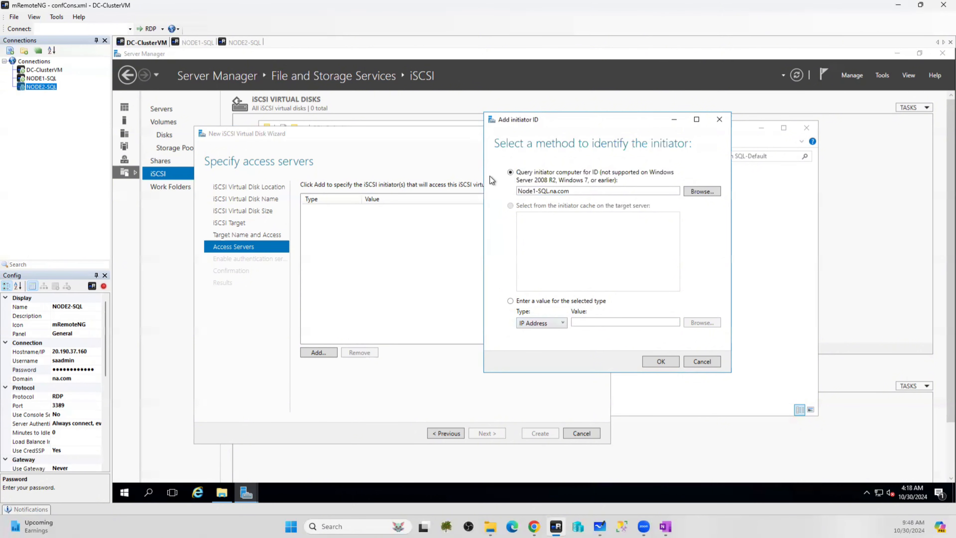
pyautogui.click(661, 361)
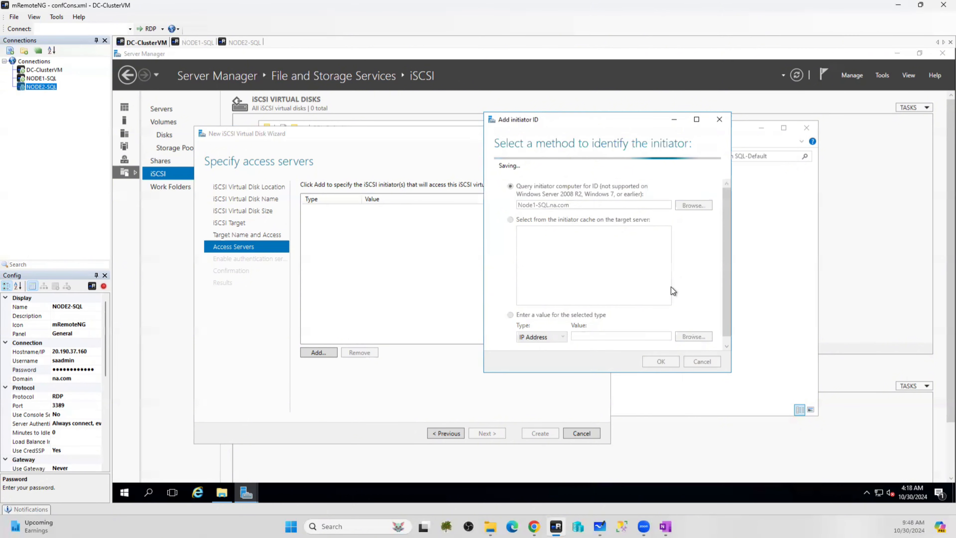
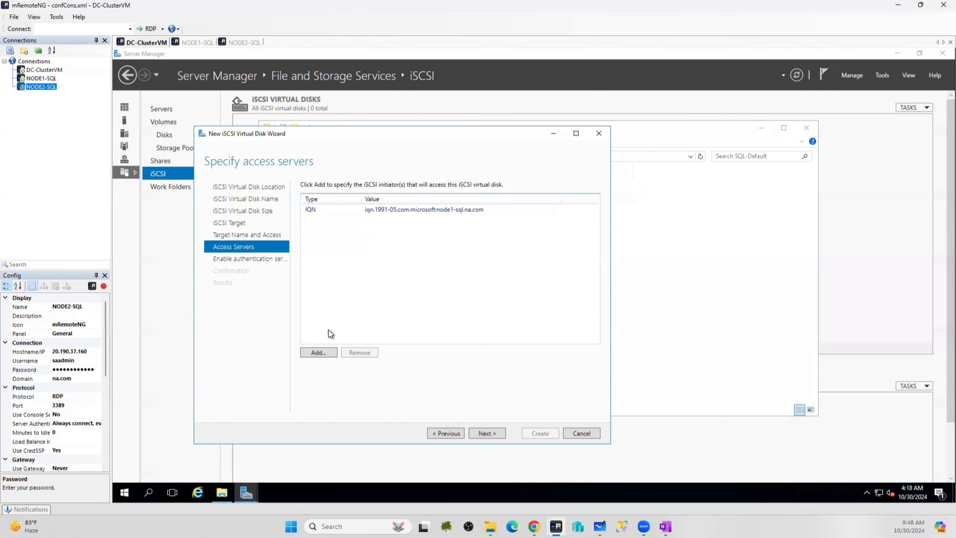
# Begin adding another initiator for 'node2', browsing the na.com Computers container before cancelling the location choice
pyautogui.click(320, 354)
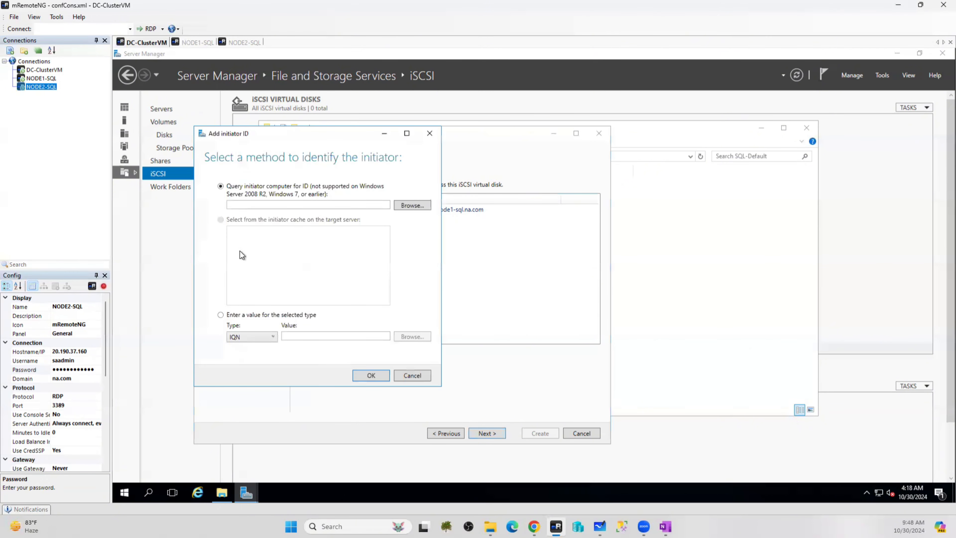
pyautogui.click(241, 204)
pyautogui.write('node2')
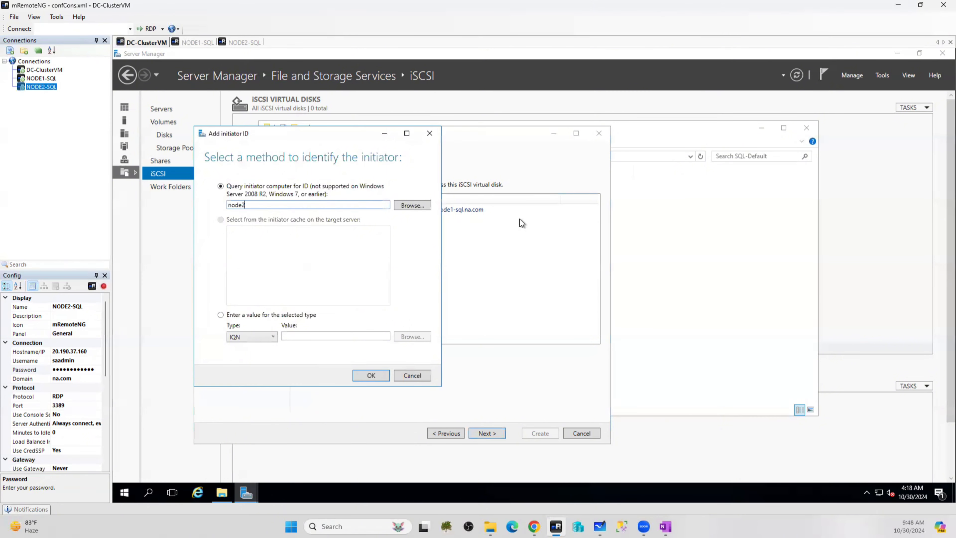
pyautogui.click(412, 205)
pyautogui.click(397, 202)
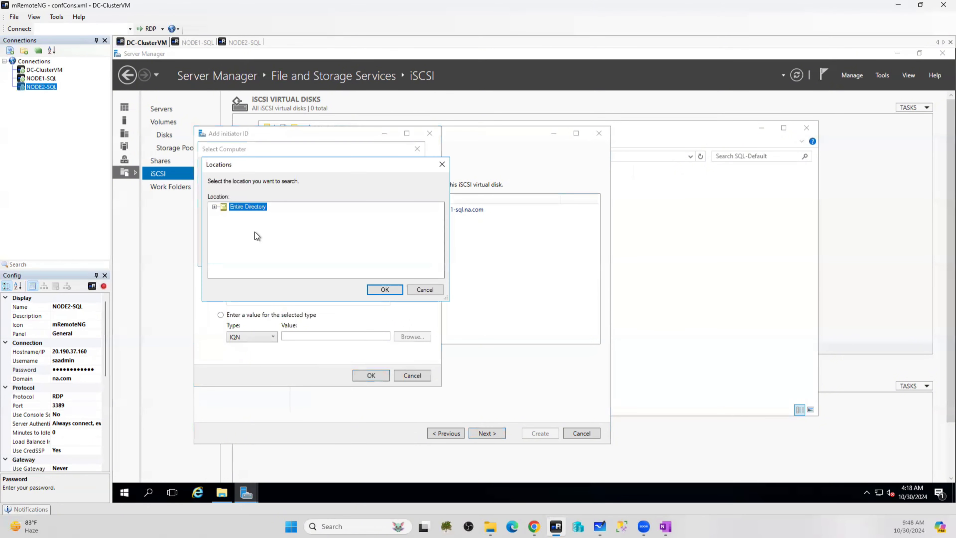
pyautogui.click(214, 207)
pyautogui.click(223, 215)
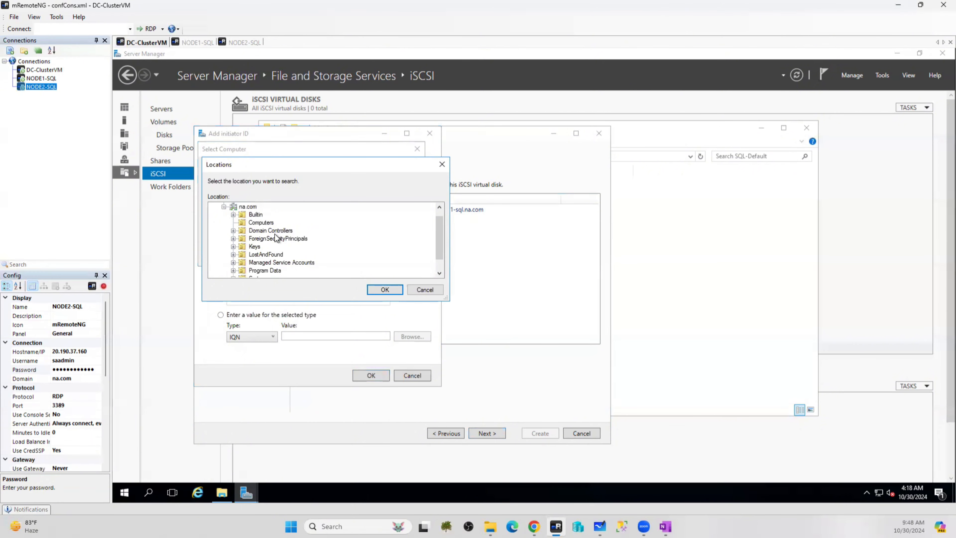
pyautogui.click(262, 222)
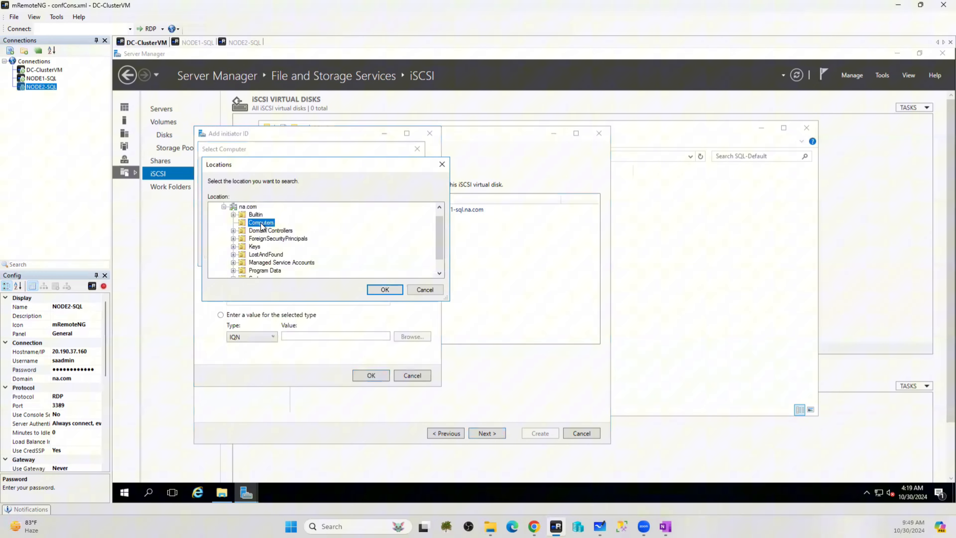
pyautogui.click(428, 291)
# Enter node2-sql, verify the name, and add NODE2-SQL as an access server
pyautogui.click(237, 233)
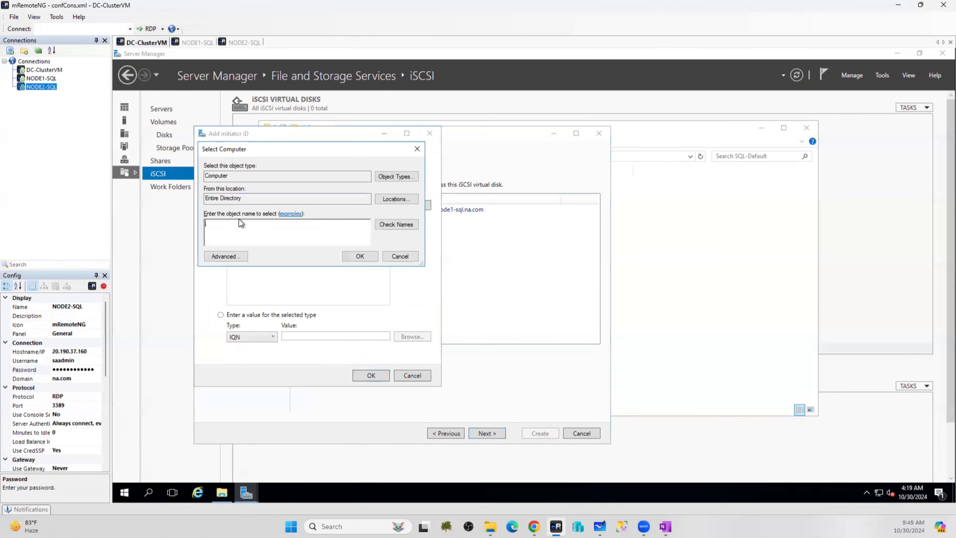
pyautogui.write('node2-sql')
pyautogui.click(396, 224)
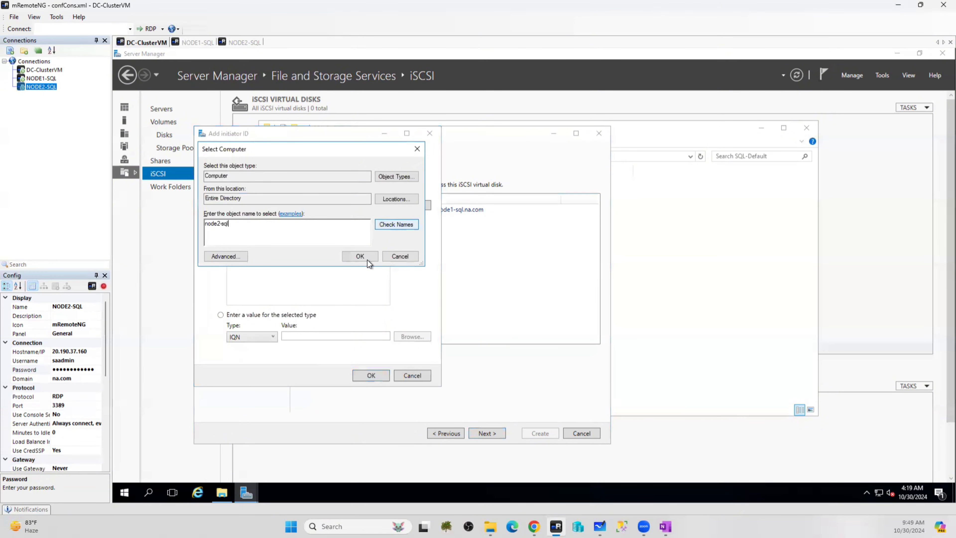
pyautogui.click(362, 258)
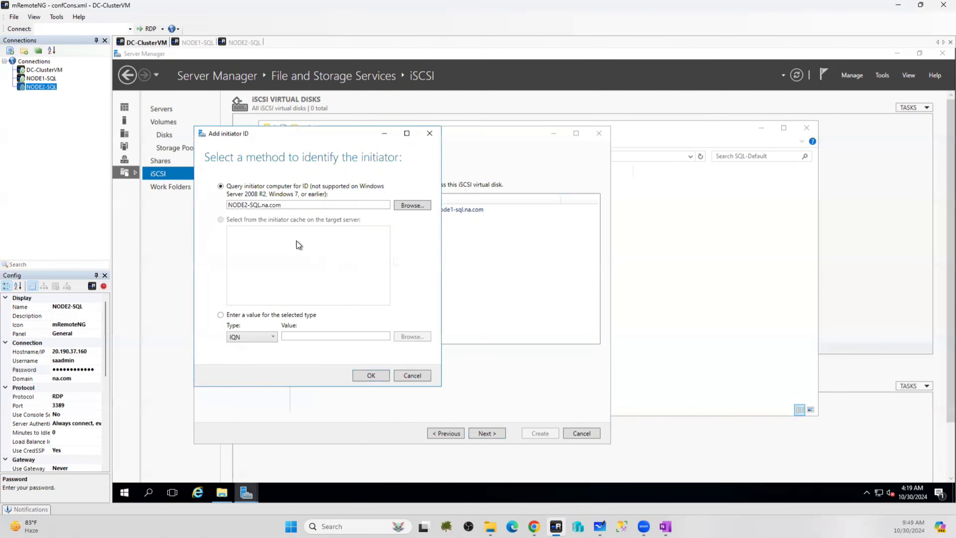
pyautogui.click(371, 375)
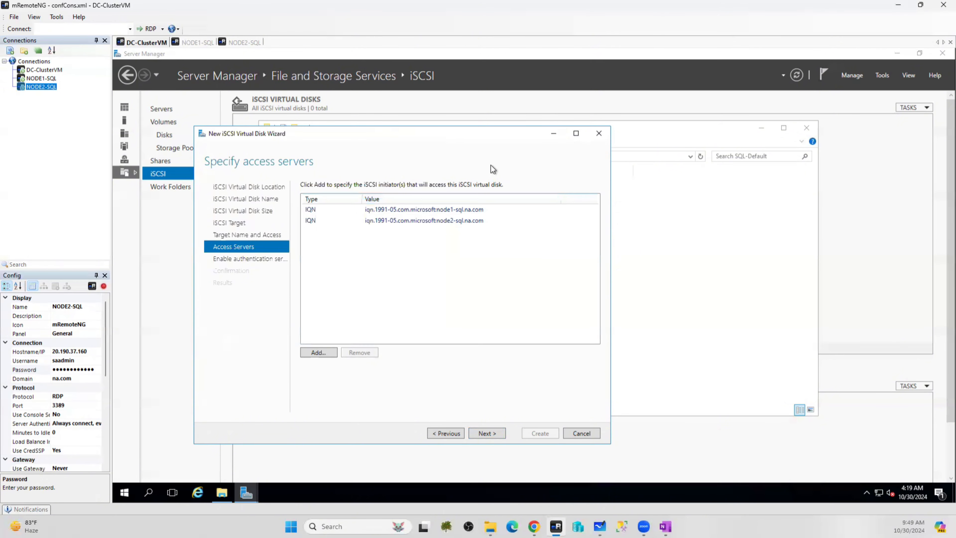
# Leave CHAP authentication disabled and create the 50 GB DATA iSCSI virtual disk
pyautogui.click(488, 433)
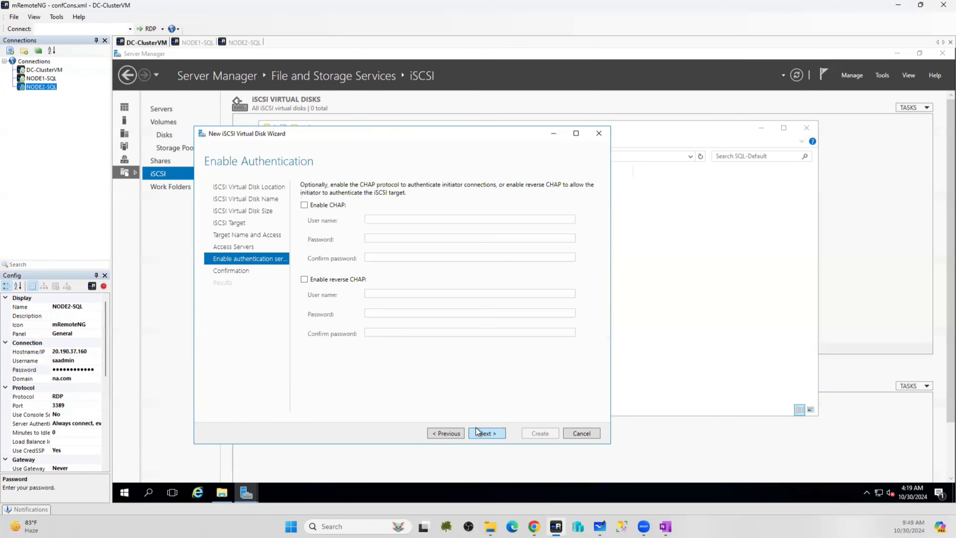
pyautogui.click(440, 430)
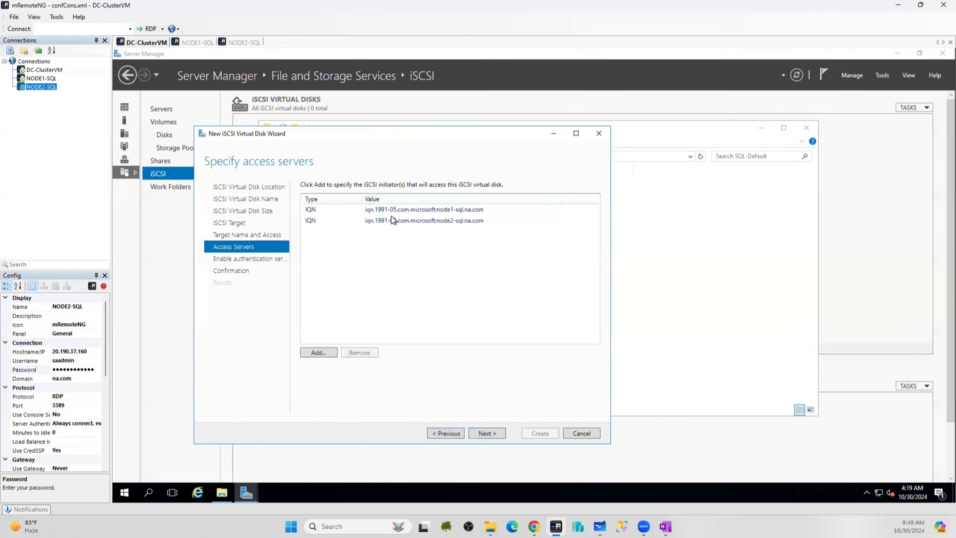
pyautogui.click(485, 434)
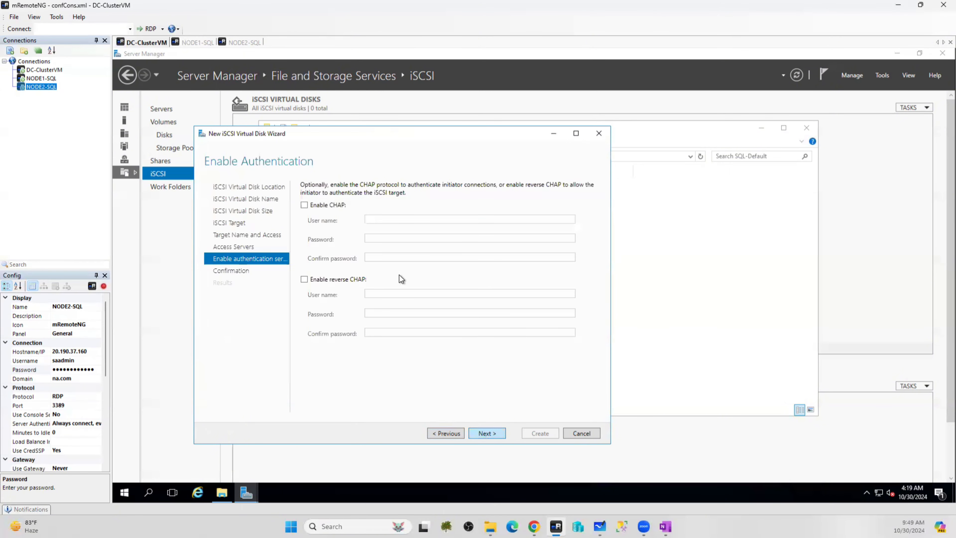
pyautogui.click(497, 434)
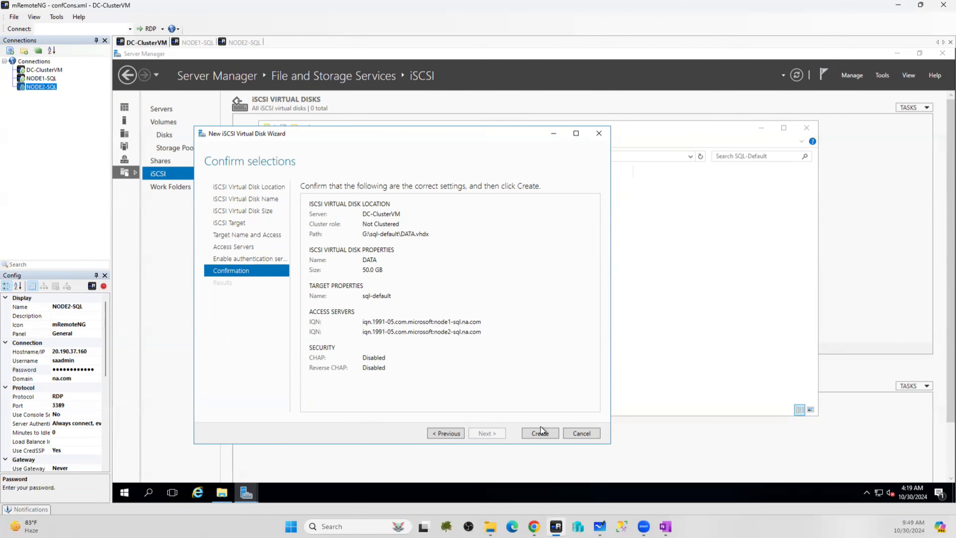
pyautogui.click(541, 434)
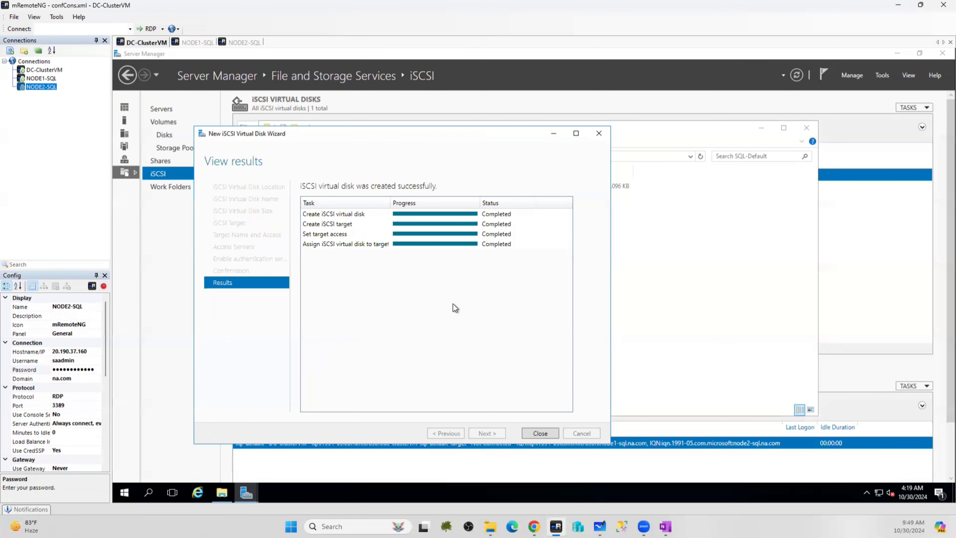
pyautogui.click(540, 433)
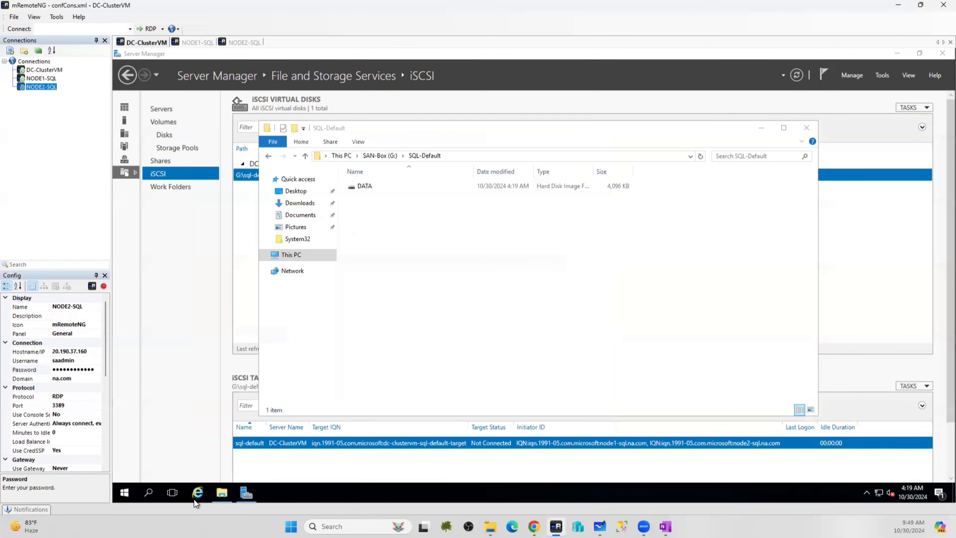
# Minimize and restore the SQL-Default folder window, then bring Server Manager to the front
pyautogui.click(222, 495)
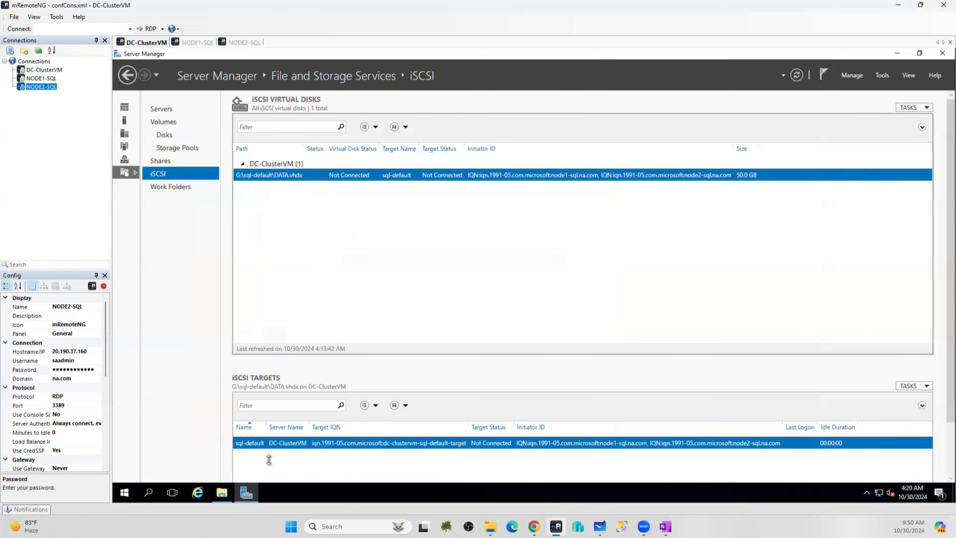
pyautogui.click(221, 495)
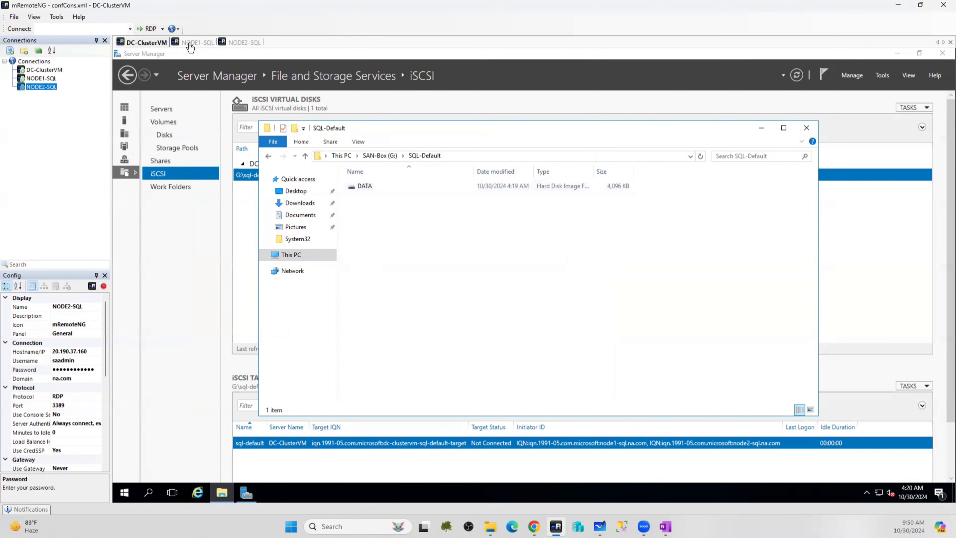
pyautogui.click(240, 305)
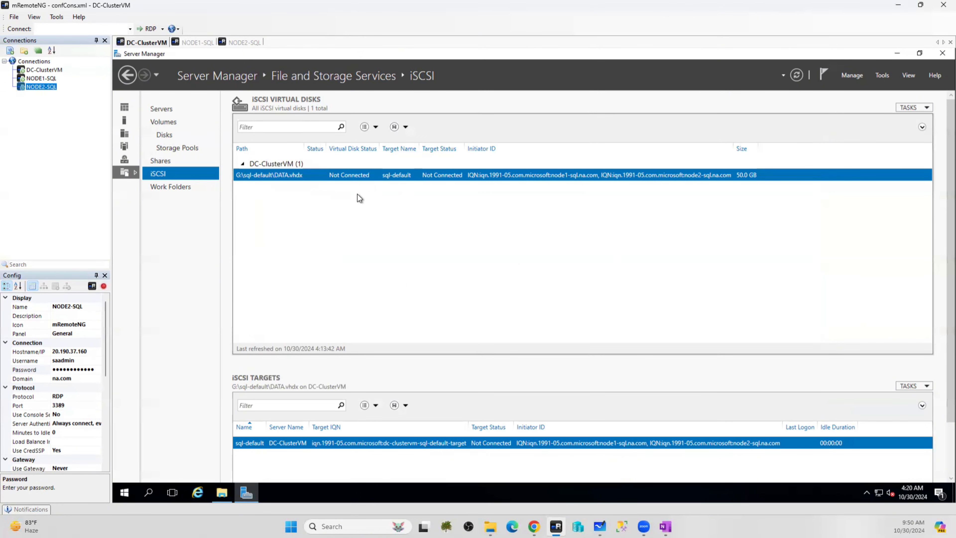
# Start a new iSCSI virtual disk stored in the G:\sql-default folder
pyautogui.click(927, 108)
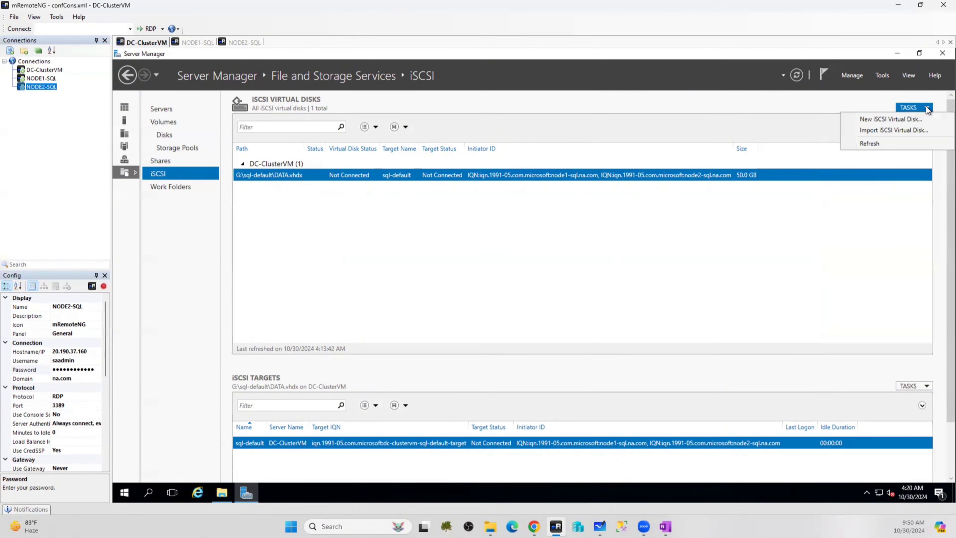
pyautogui.click(887, 119)
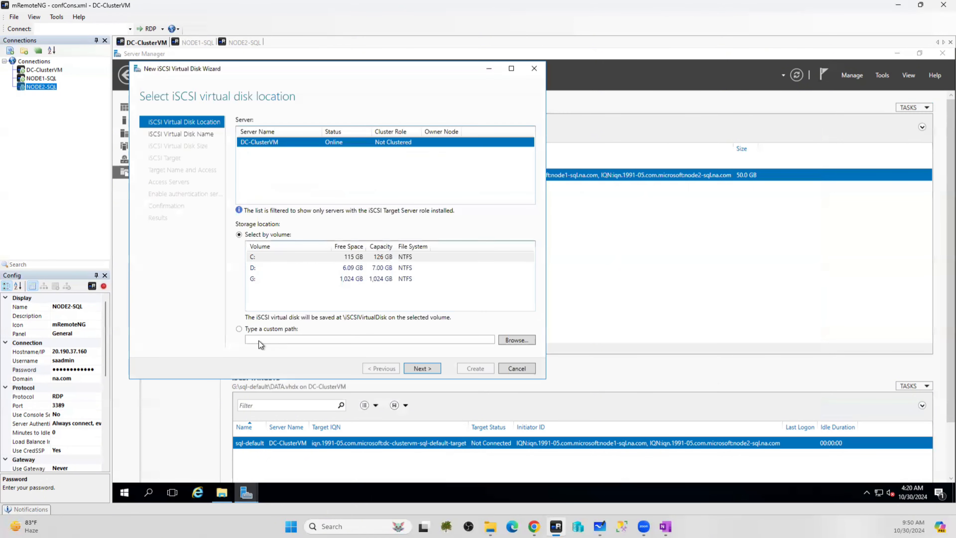
pyautogui.click(516, 339)
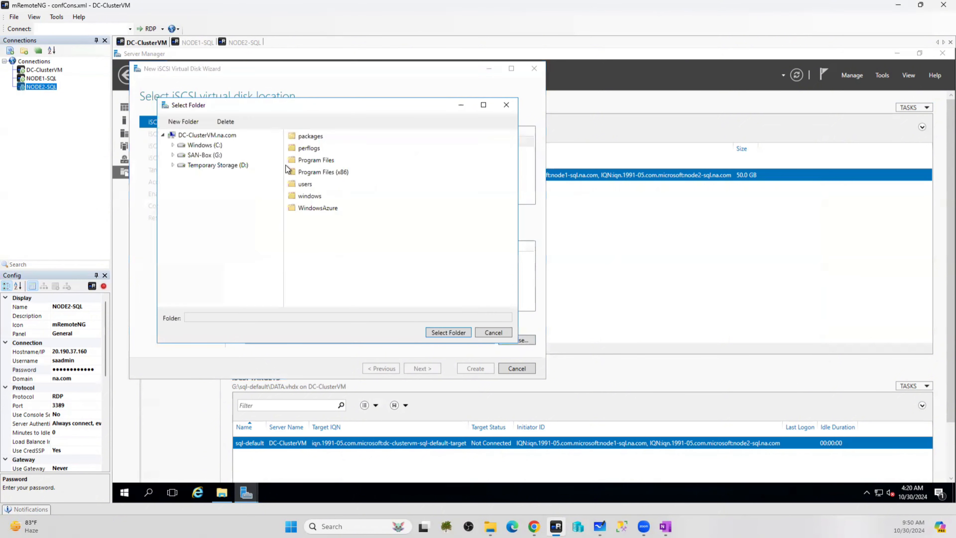
pyautogui.click(173, 155)
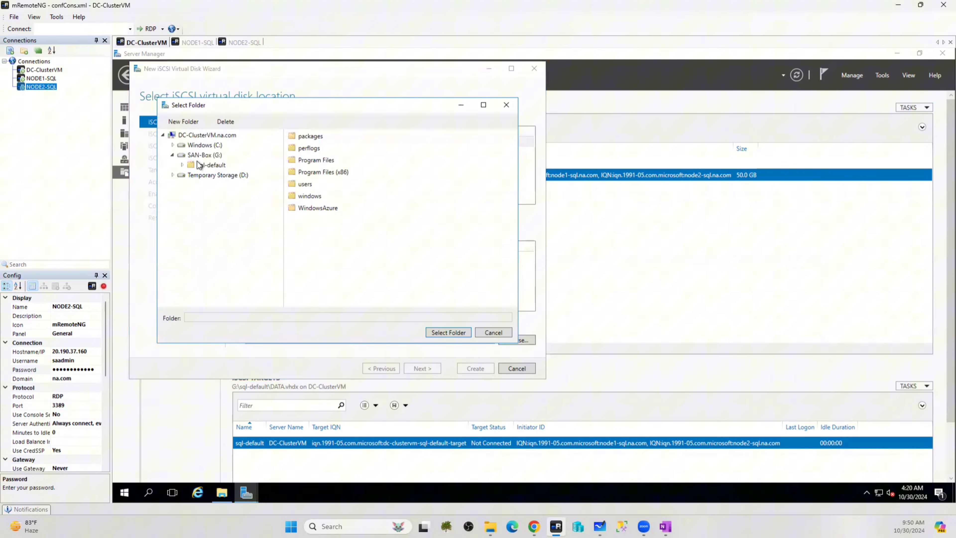
pyautogui.click(216, 167)
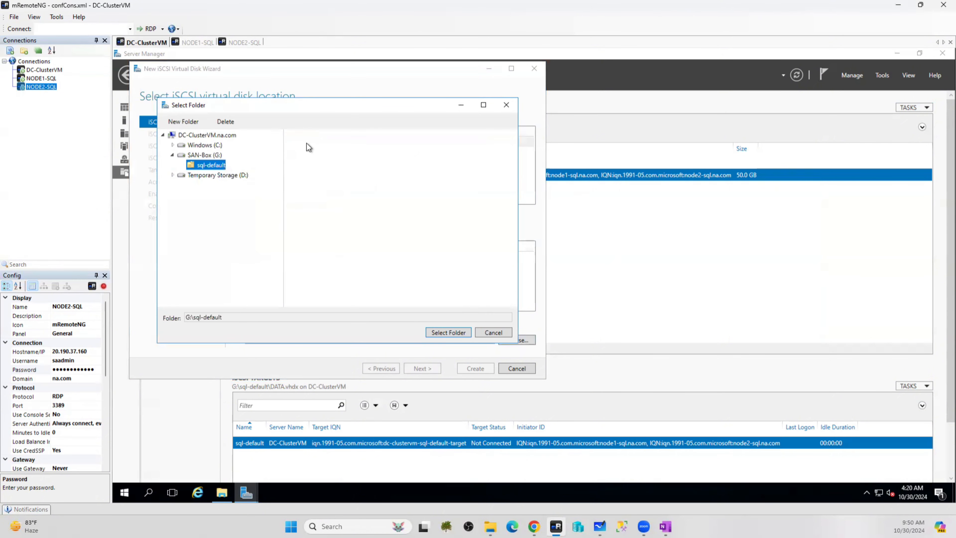
pyautogui.click(448, 332)
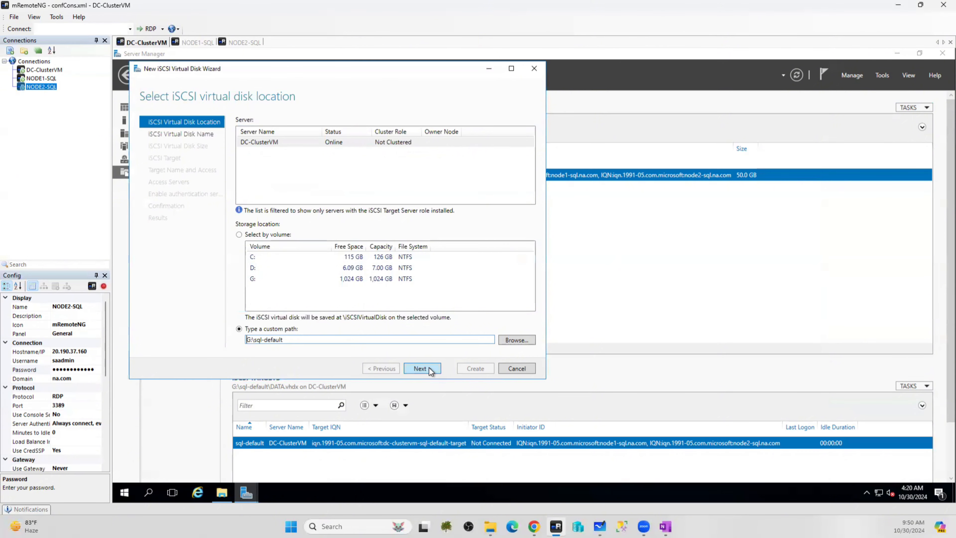
pyautogui.click(421, 368)
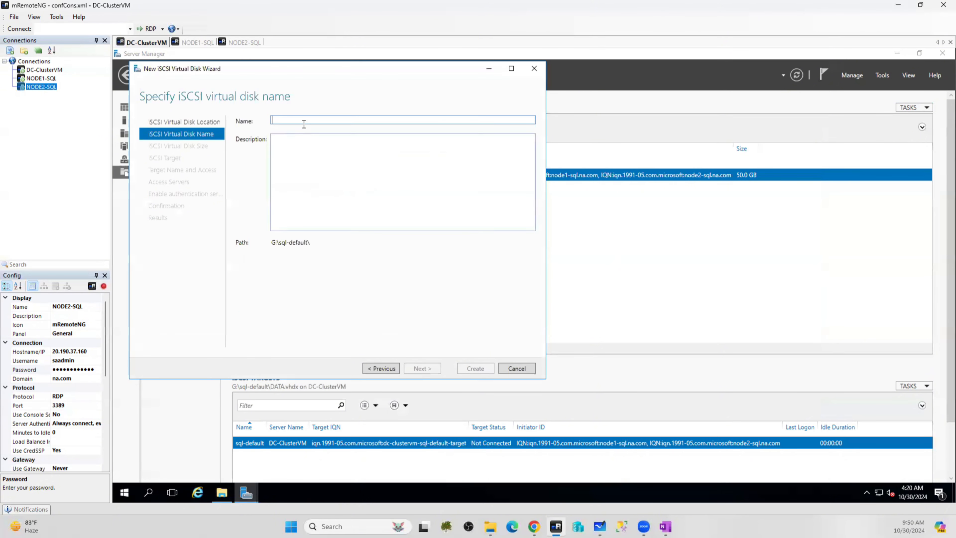
# Name the disk LOG, size it 45 GB on the sql-default target, and create it
pyautogui.write('LOG')
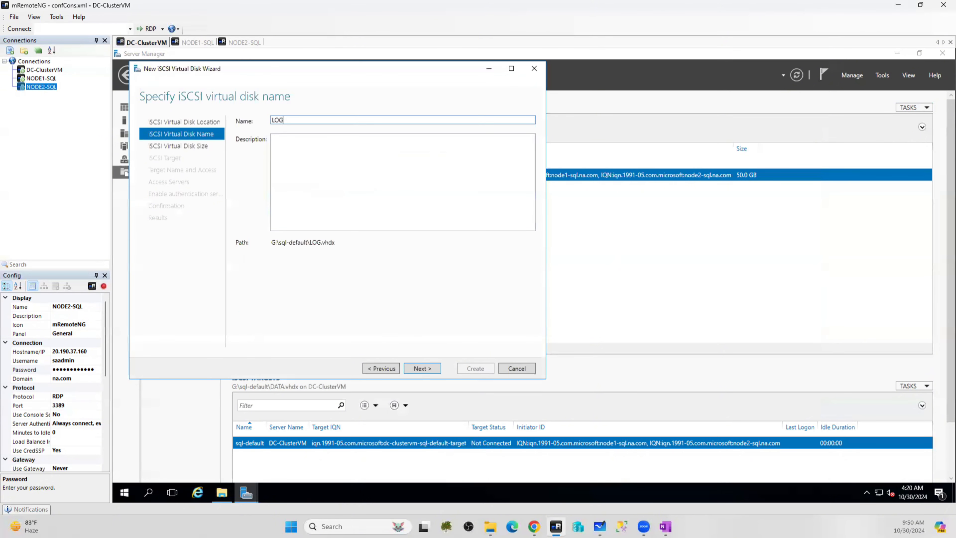
pyautogui.click(421, 368)
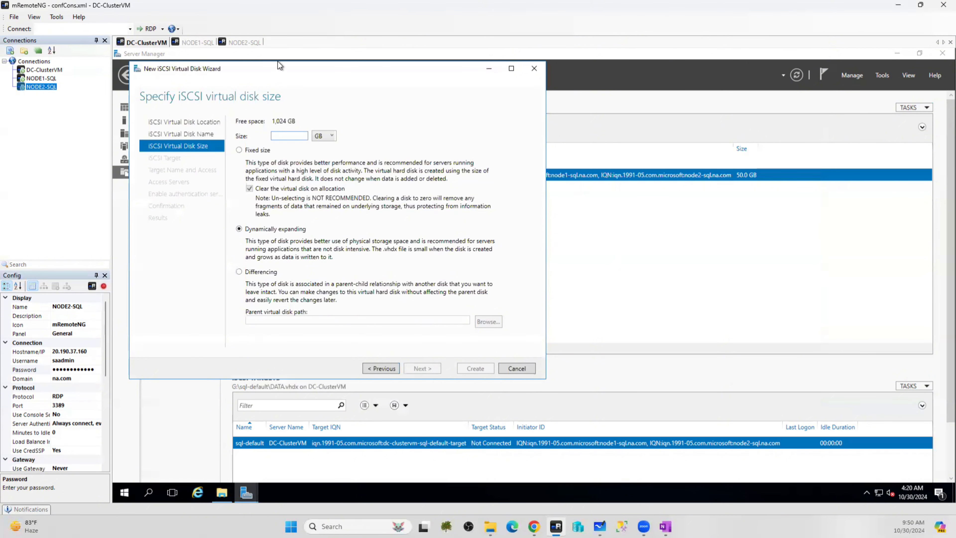
pyautogui.write('45')
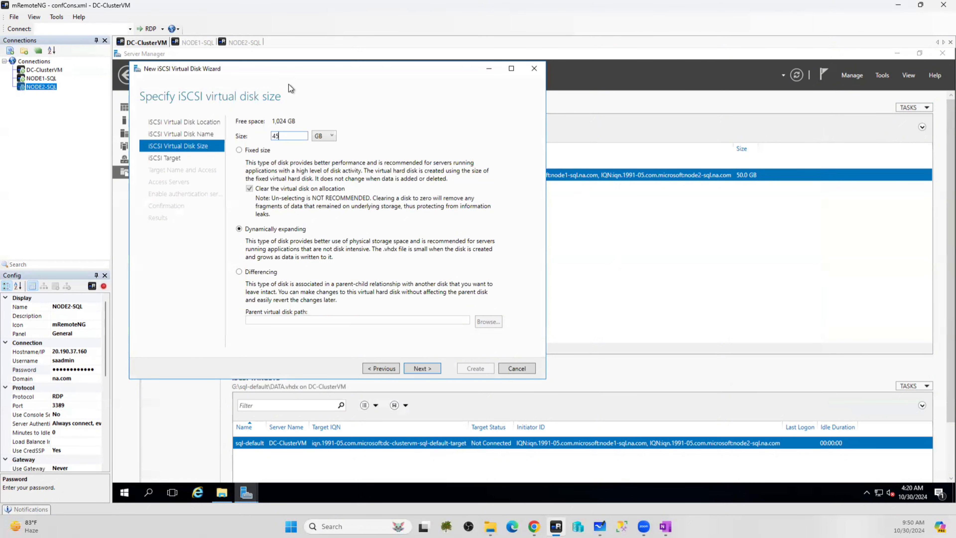
pyautogui.click(431, 373)
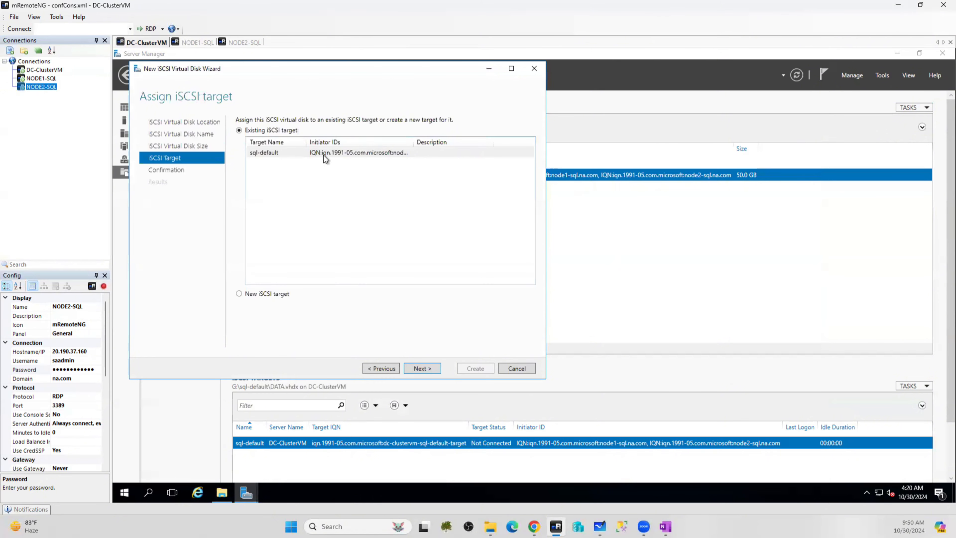
pyautogui.click(423, 370)
pyautogui.click(475, 370)
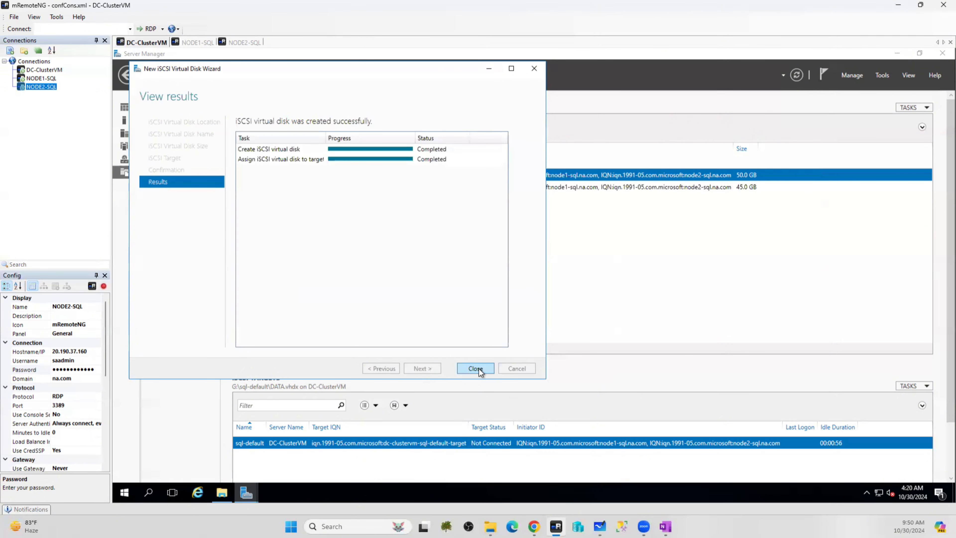
pyautogui.click(476, 369)
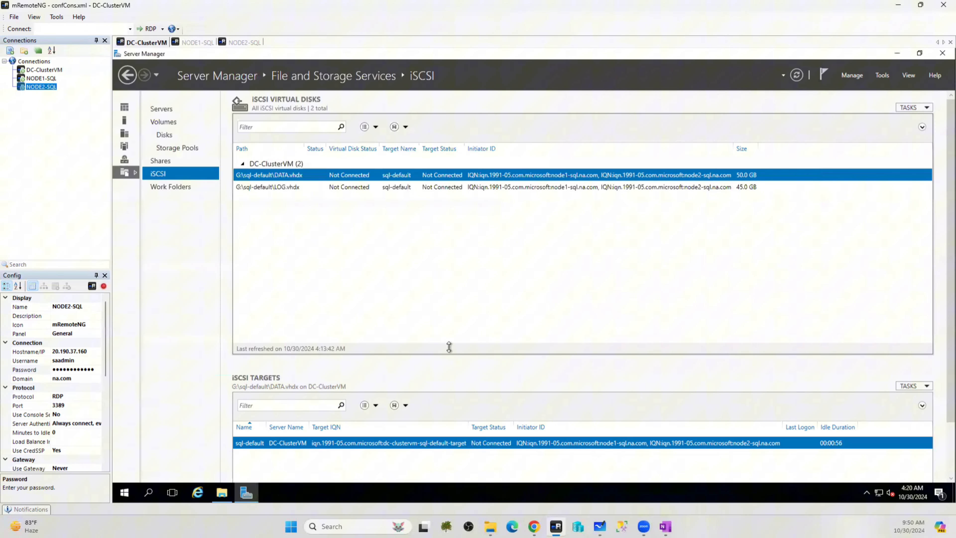
# Start a new iSCSI virtual disk with the custom storage path G:\sql-default
pyautogui.click(919, 108)
pyautogui.click(910, 119)
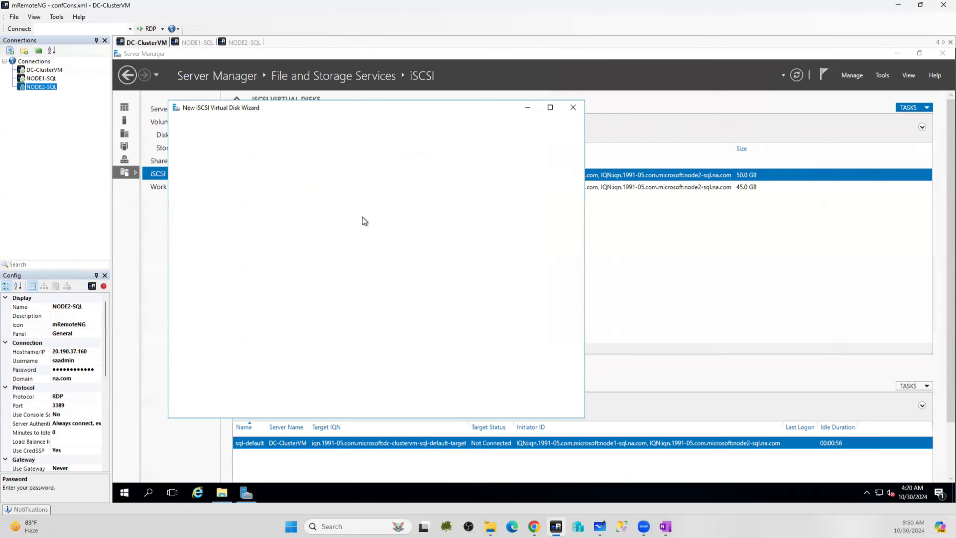
pyautogui.click(300, 369)
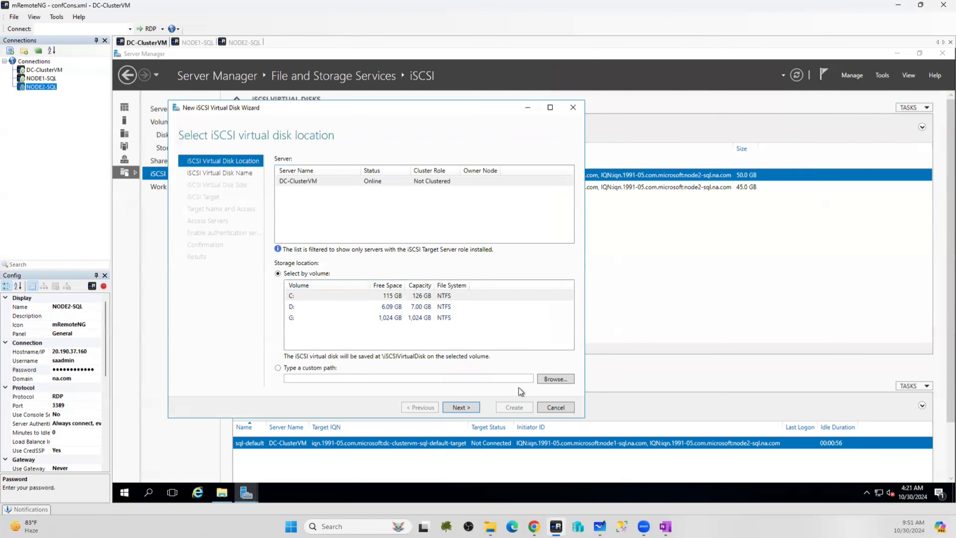
pyautogui.click(555, 379)
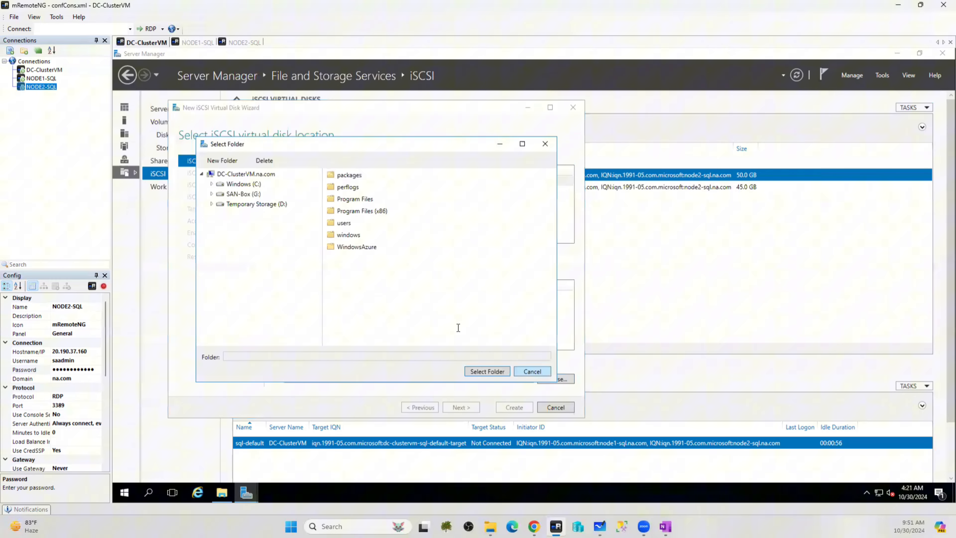
pyautogui.click(211, 193)
pyautogui.click(249, 204)
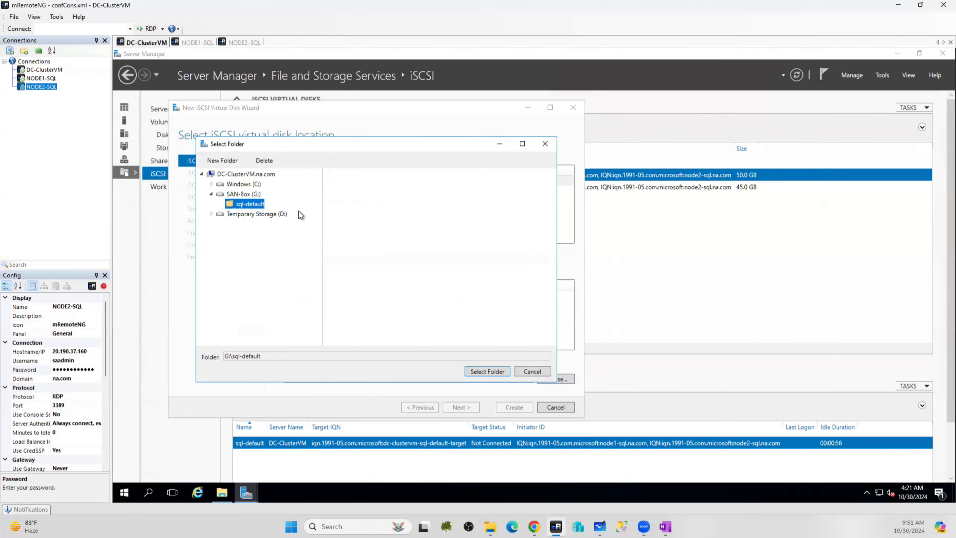
pyautogui.click(489, 371)
pyautogui.click(460, 406)
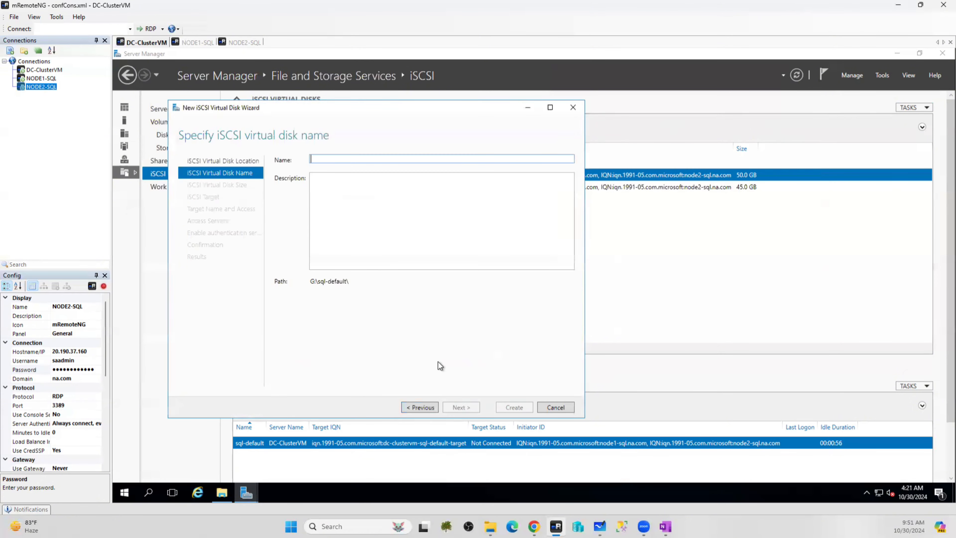
# Name the disk TEMPDB, size it 35 GB on the sql-default target, and create it
pyautogui.write('TEMPDB')
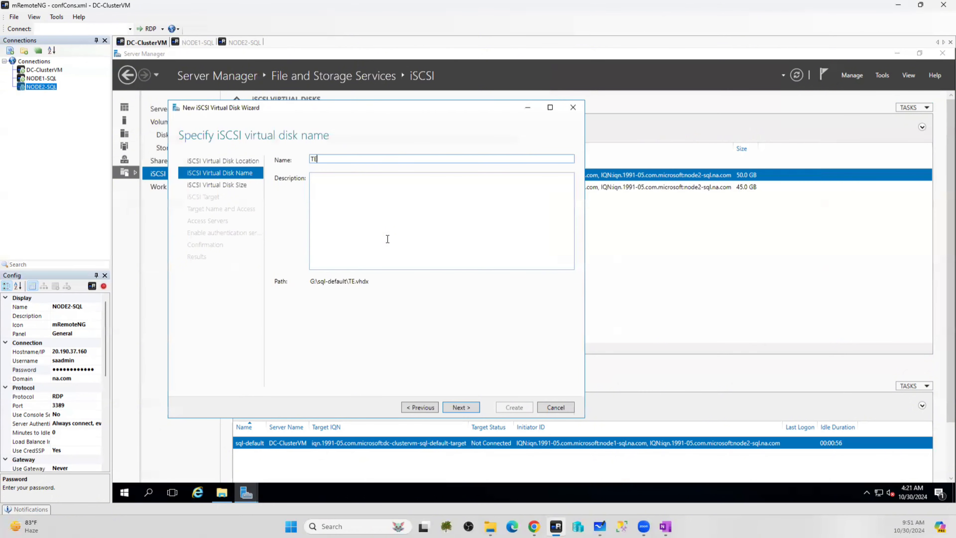
pyautogui.click(462, 407)
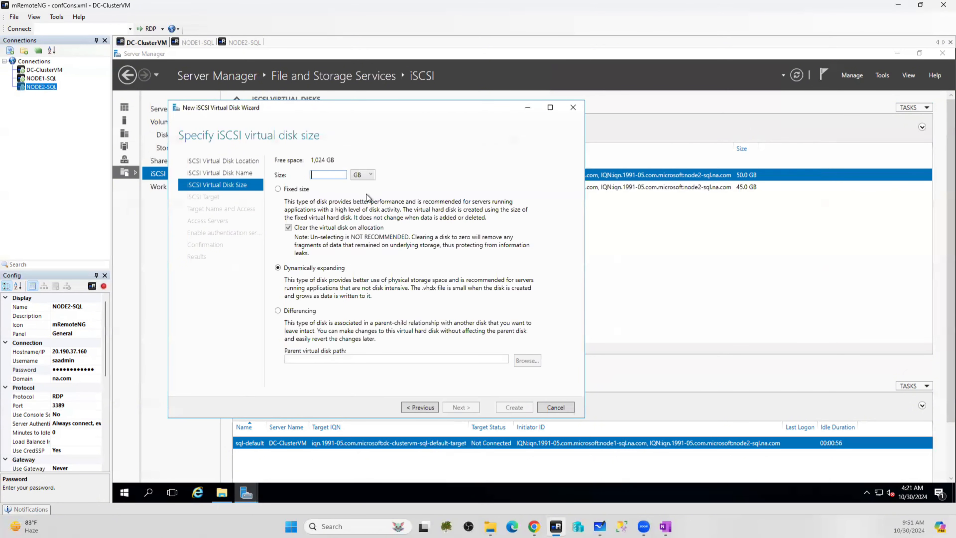
pyautogui.write('3')
pyautogui.write('0')
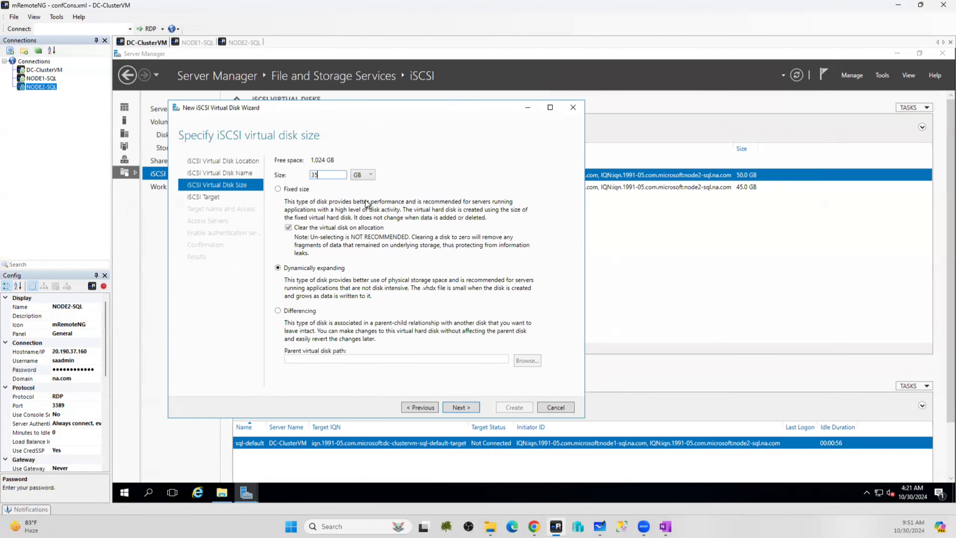
pyautogui.click(469, 408)
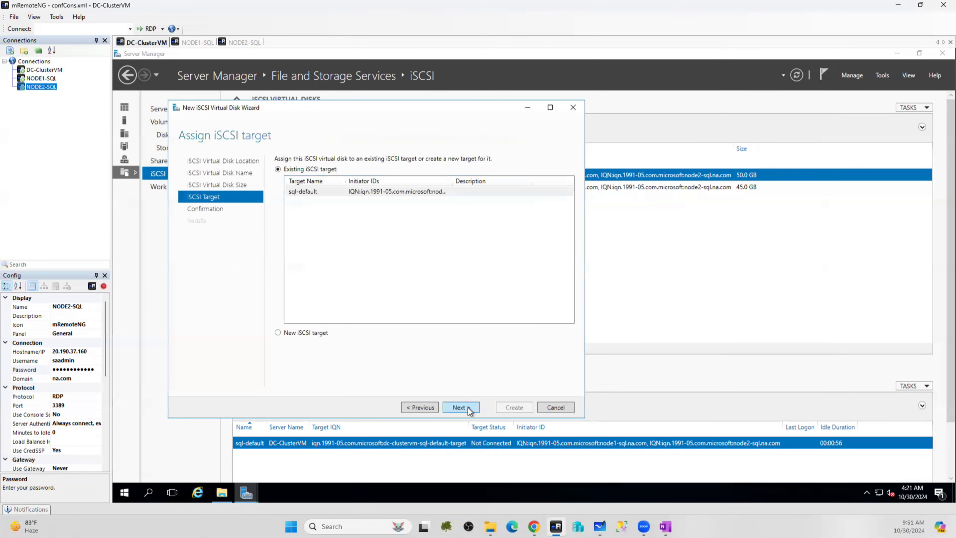
pyautogui.click(460, 407)
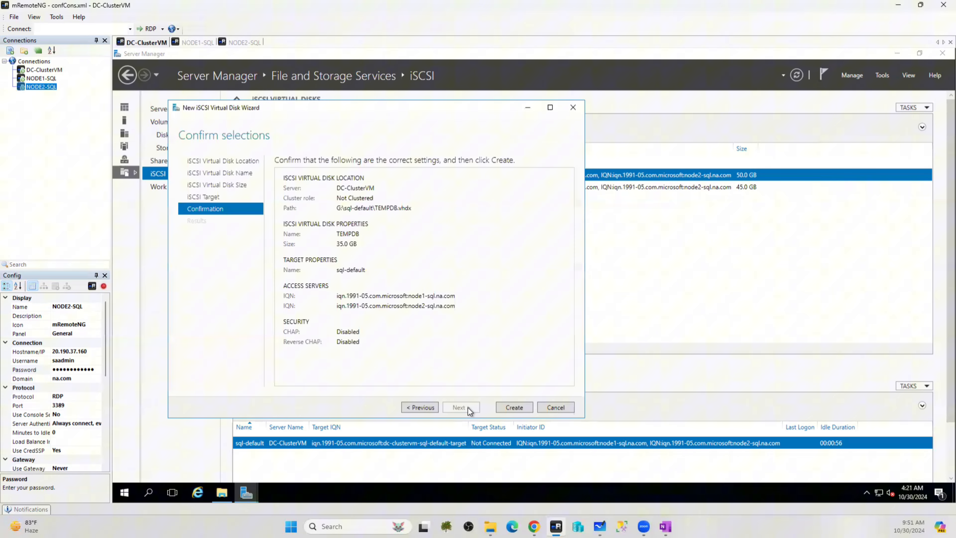
pyautogui.click(514, 408)
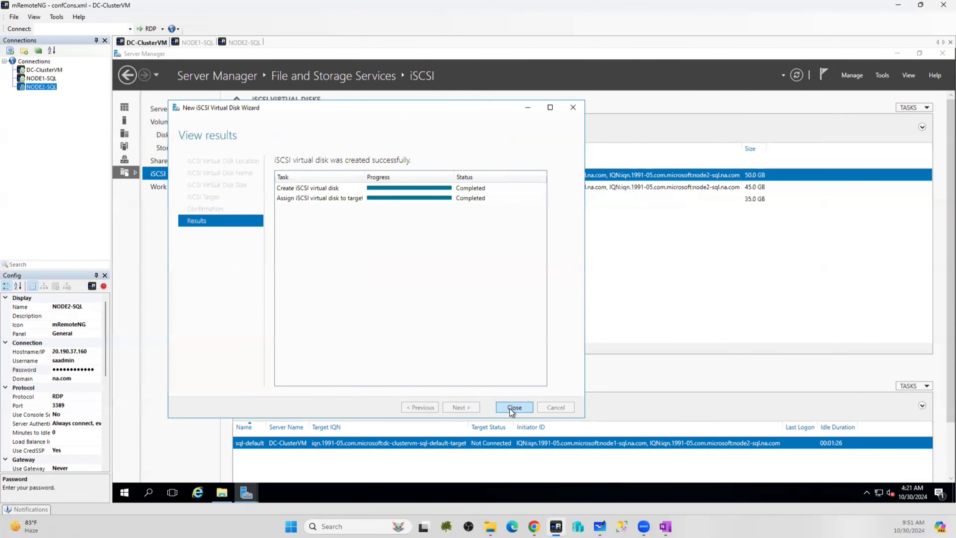
pyautogui.click(513, 408)
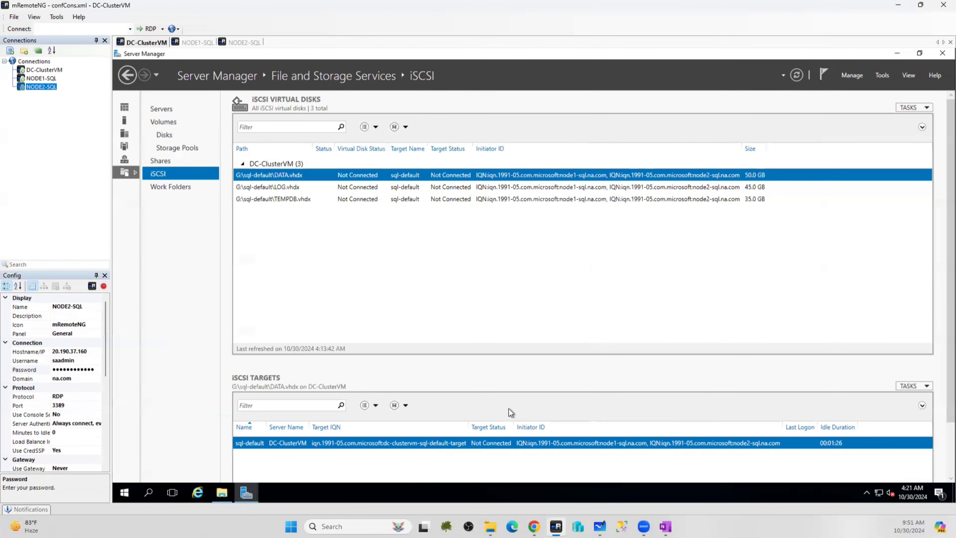
# Start another new iSCSI virtual disk with a custom storage path
pyautogui.click(919, 108)
pyautogui.click(903, 120)
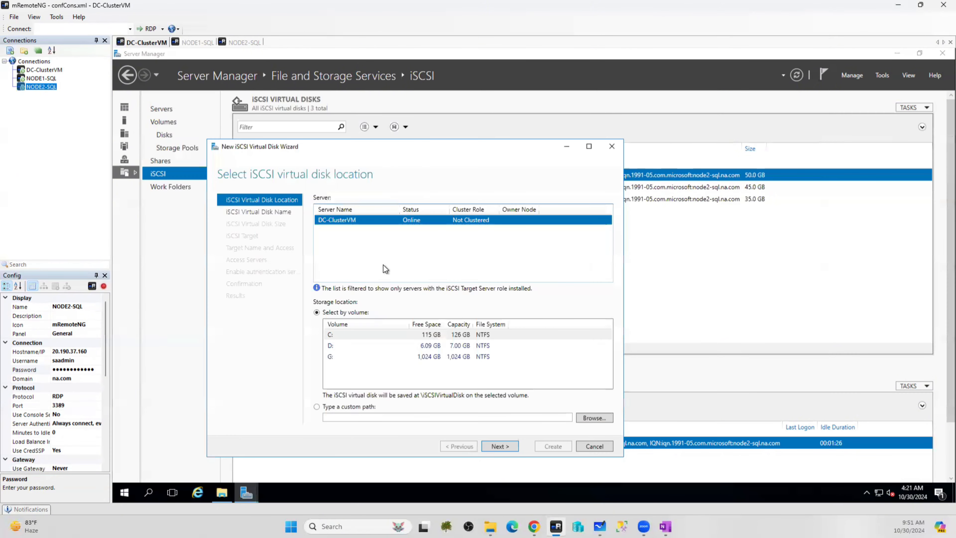
pyautogui.click(334, 407)
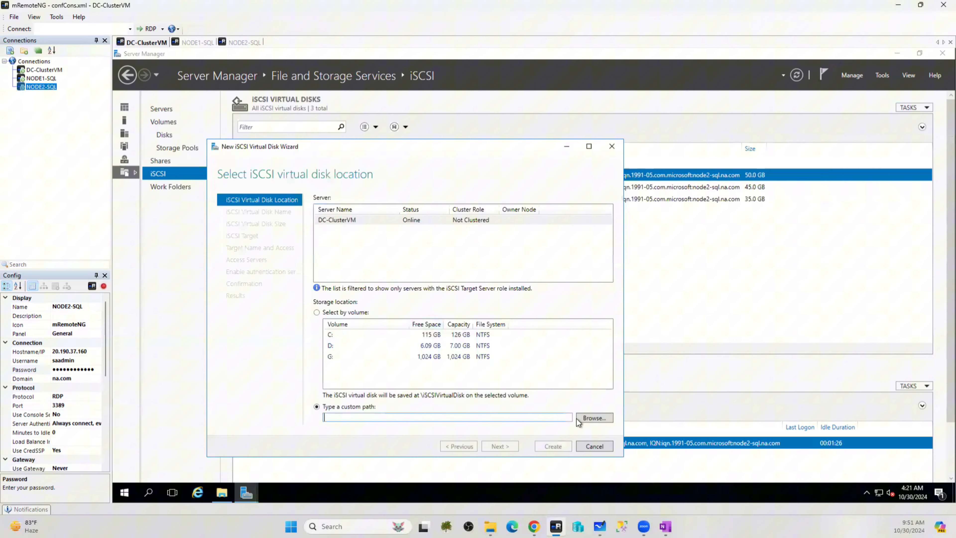
# Set G:\sql-default as the new virtual disk's storage folder
pyautogui.click(592, 417)
pyautogui.click(282, 233)
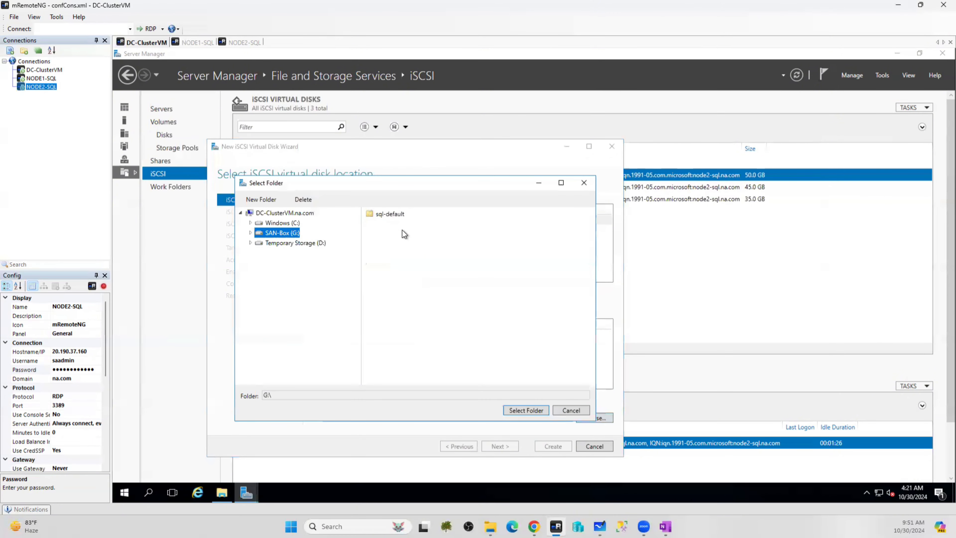
pyautogui.click(387, 215)
pyautogui.click(523, 410)
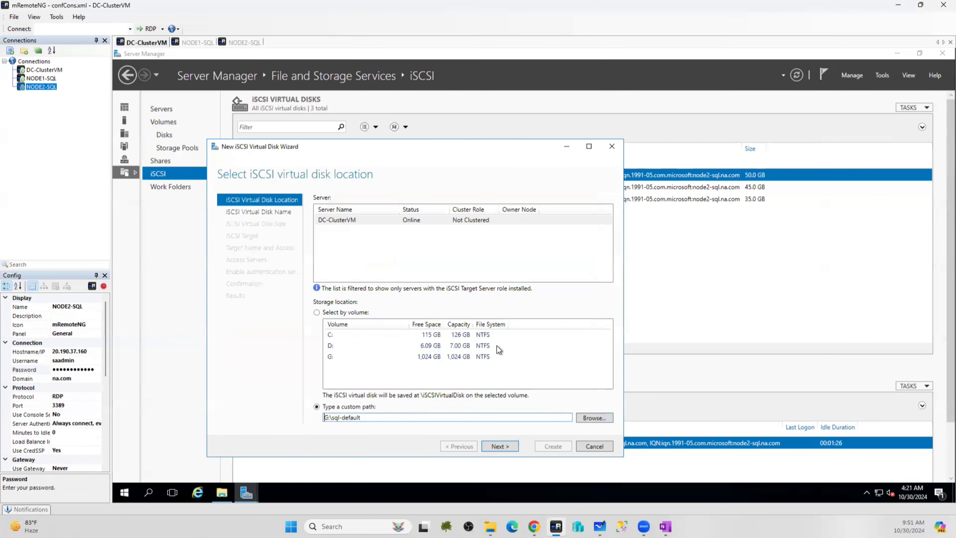
pyautogui.click(500, 446)
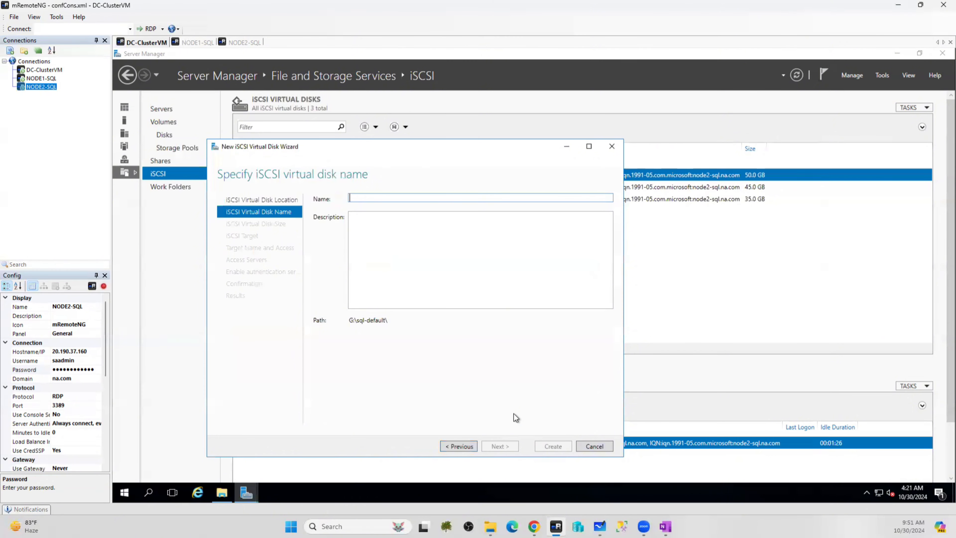
# Create the 25 GB BACKUPS disk on sql-default, then check the disk image files in the folder
pyautogui.write('BACKUPS')
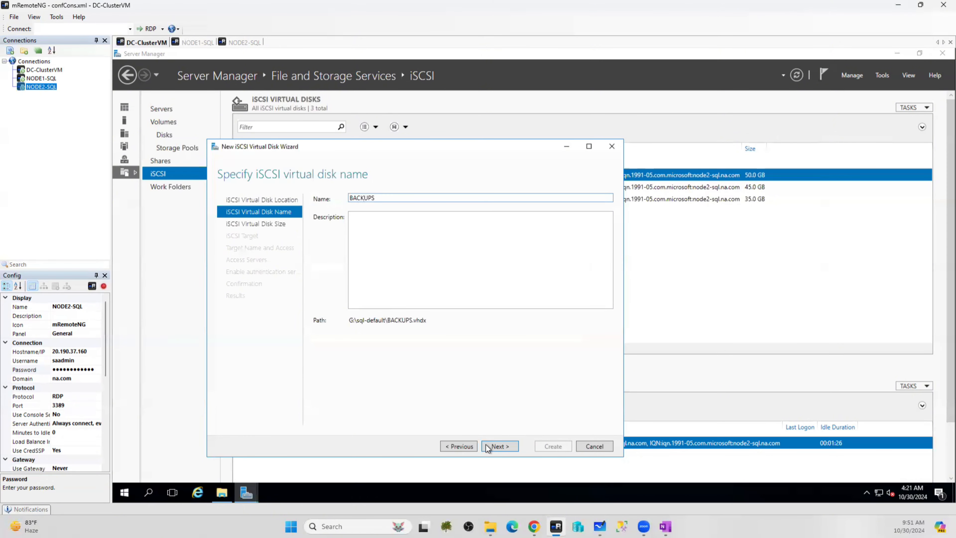
pyautogui.click(500, 447)
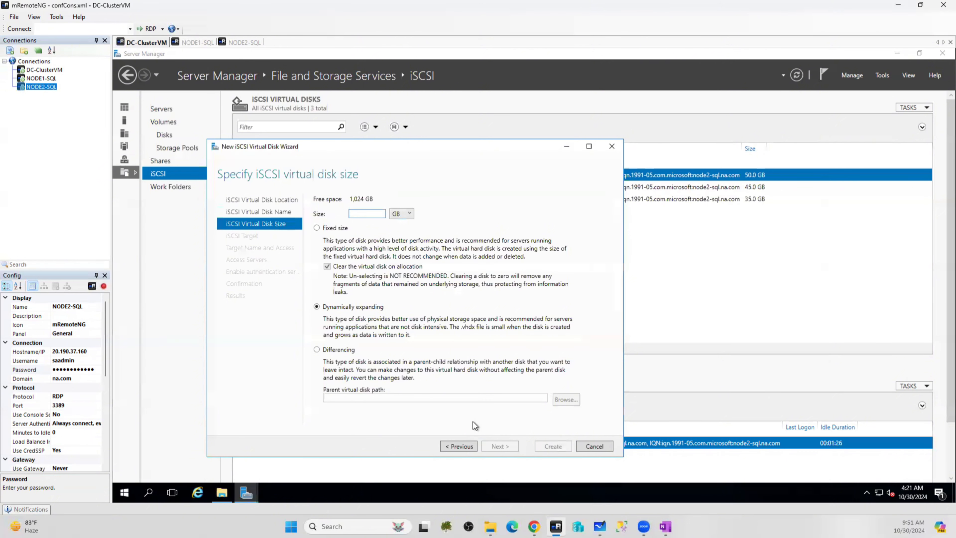
pyautogui.write('25')
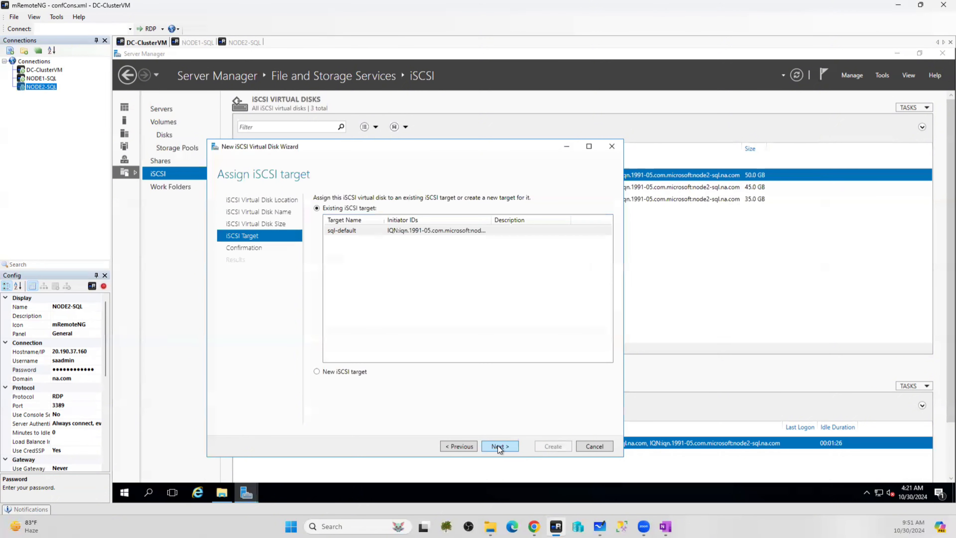
pyautogui.click(499, 446)
pyautogui.click(550, 447)
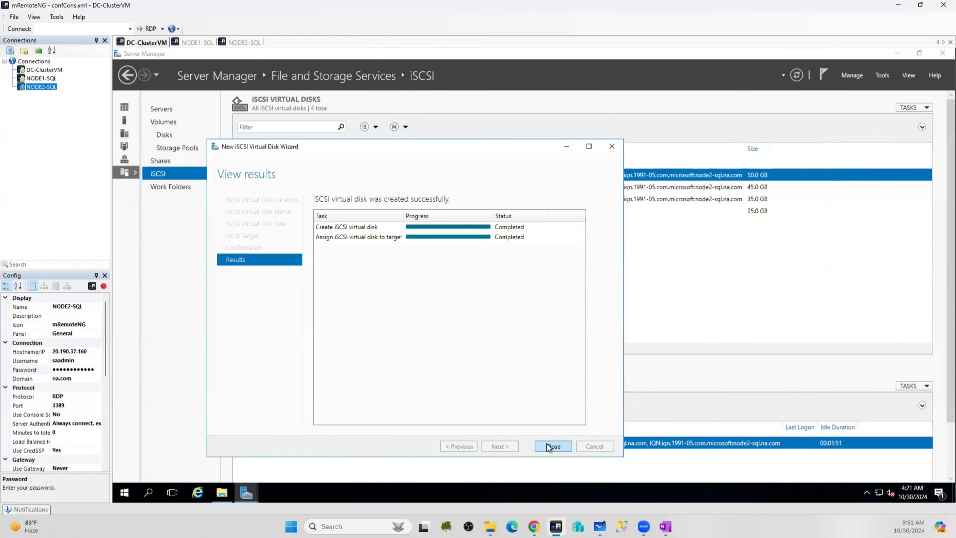
pyautogui.click(559, 450)
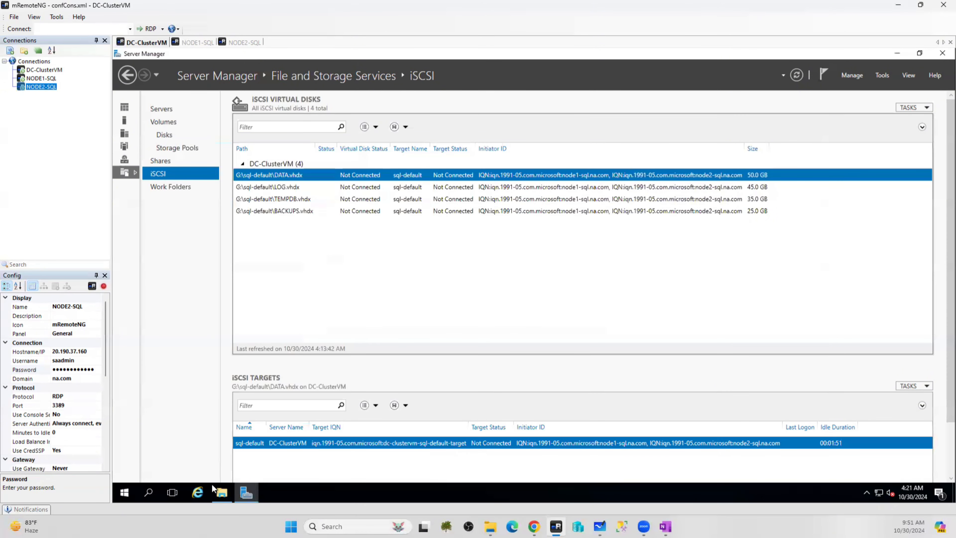
pyautogui.click(222, 492)
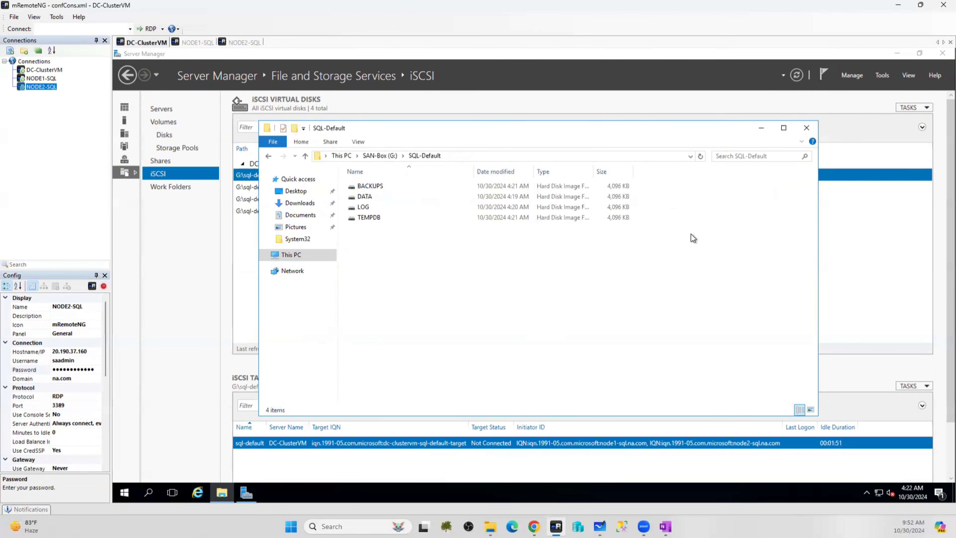
pyautogui.click(903, 233)
# Start a new iSCSI virtual disk with the custom storage path G:\sql-default
pyautogui.click(915, 109)
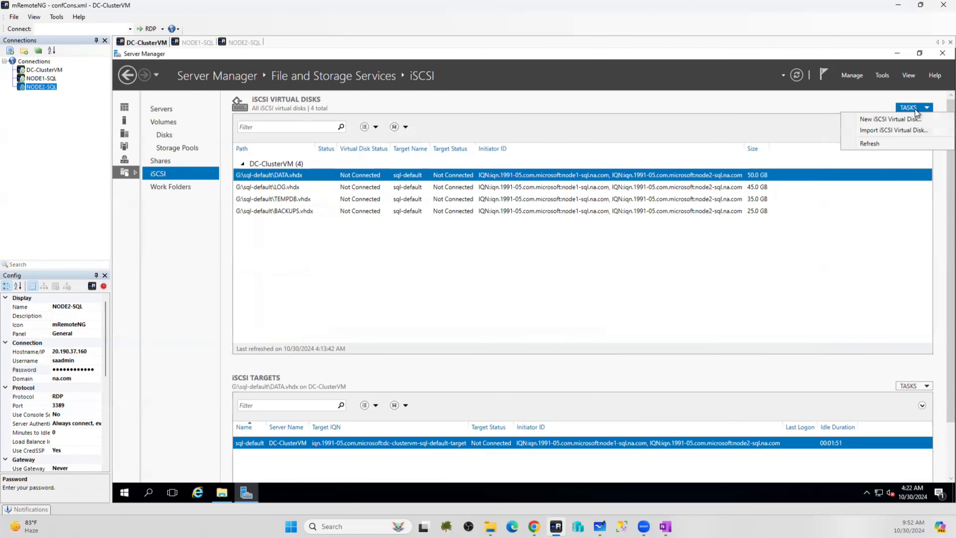
pyautogui.click(913, 119)
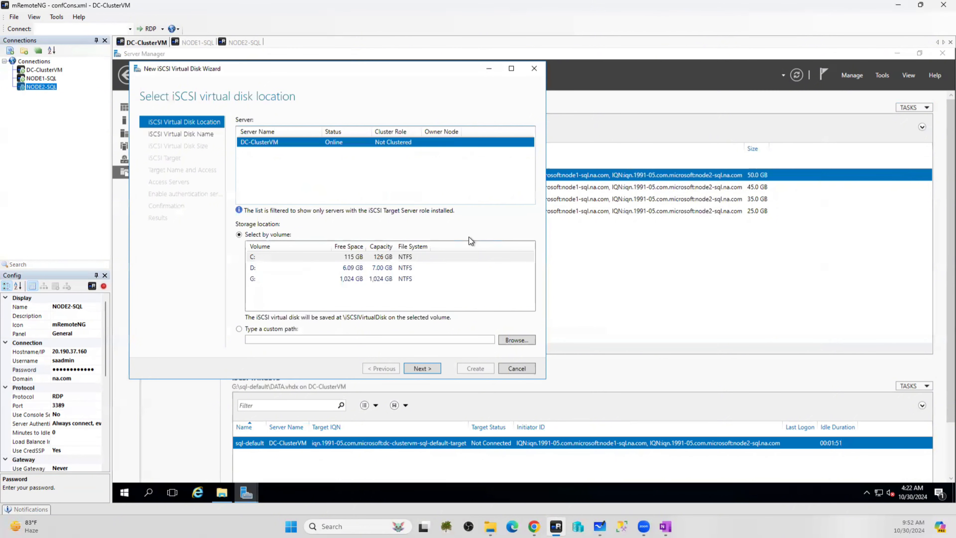
pyautogui.click(260, 330)
pyautogui.click(506, 342)
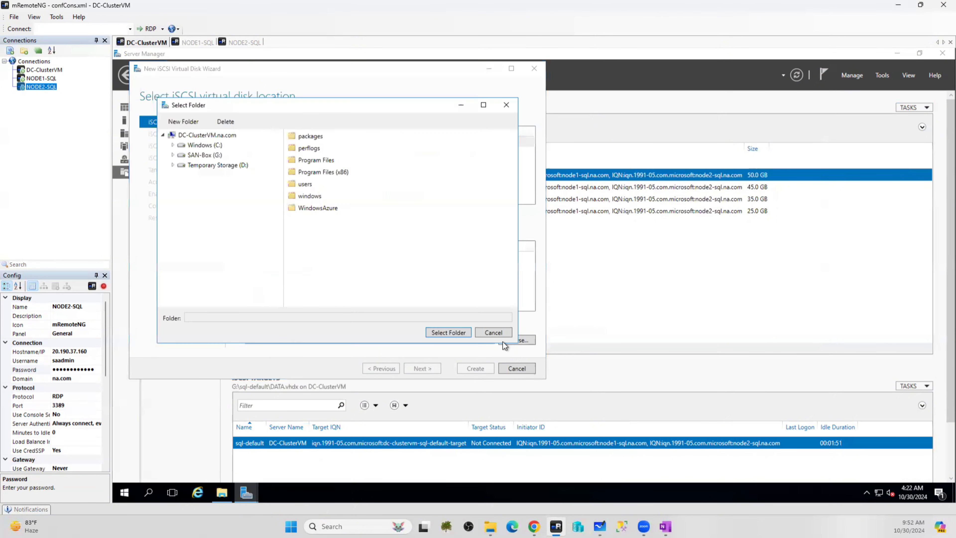
pyautogui.click(199, 155)
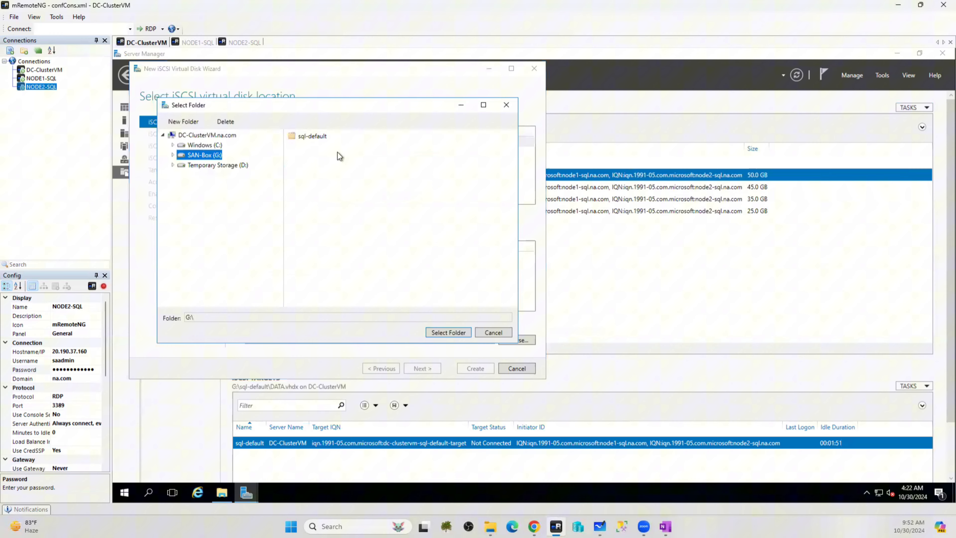
pyautogui.click(313, 136)
pyautogui.click(450, 333)
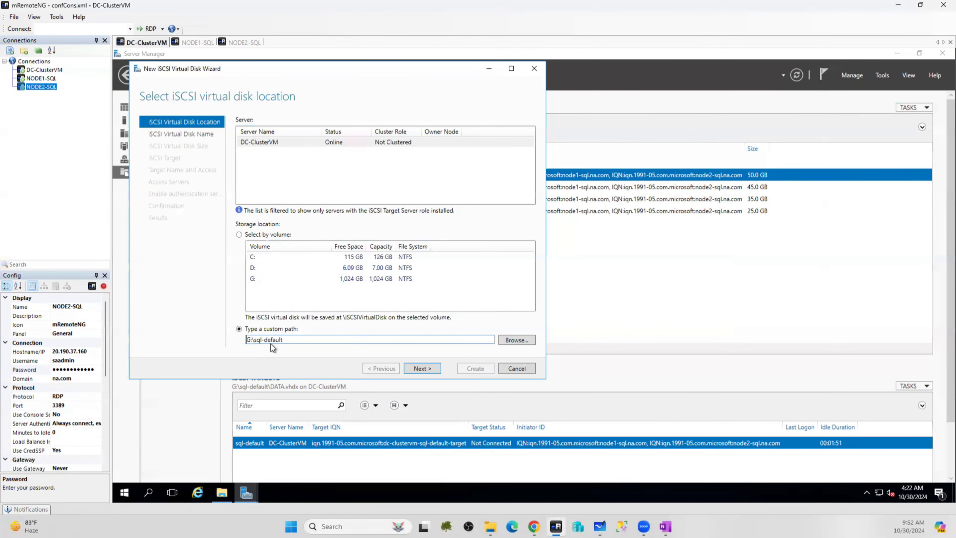
pyautogui.click(418, 369)
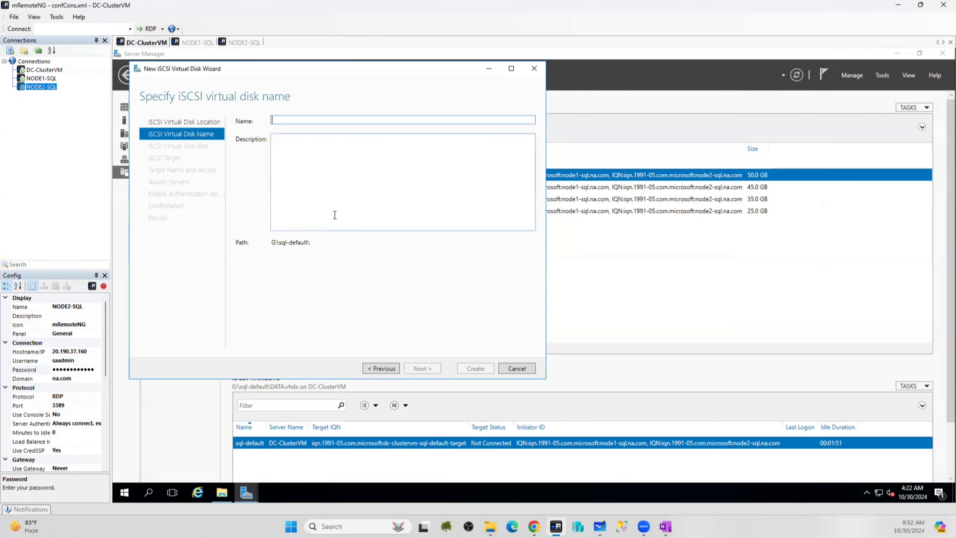
# Name the disk Quorum, size it 500 MB on the sql-default target, and create it
pyautogui.write('Quorum')
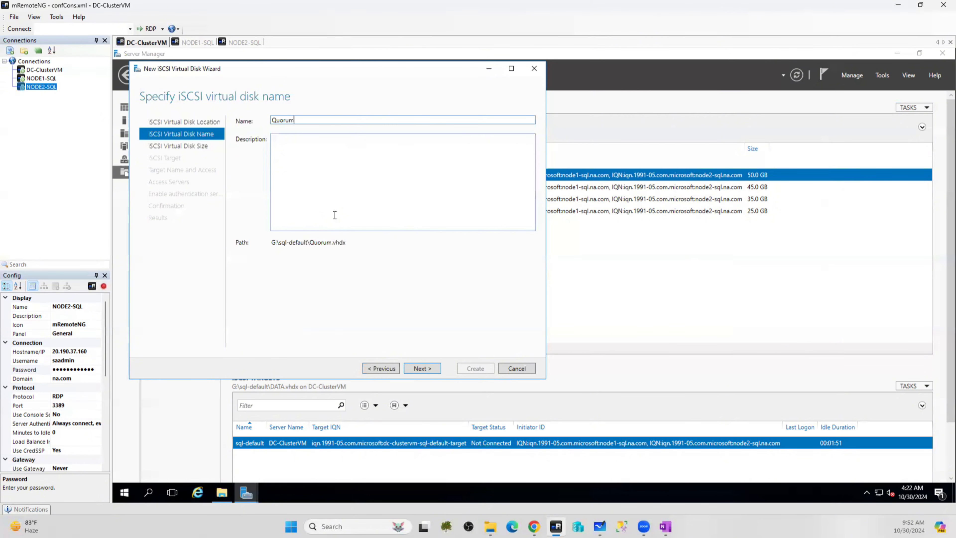
pyautogui.click(422, 368)
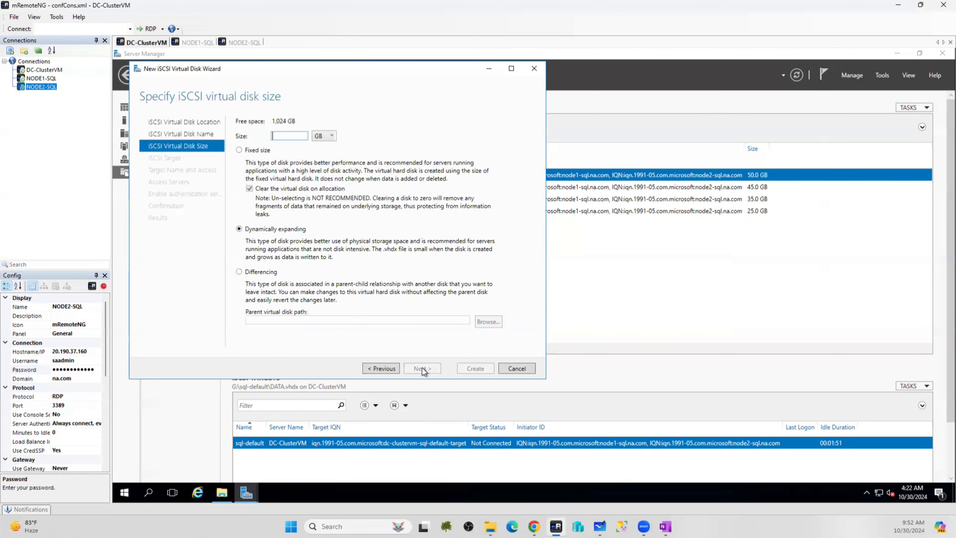
pyautogui.click(325, 137)
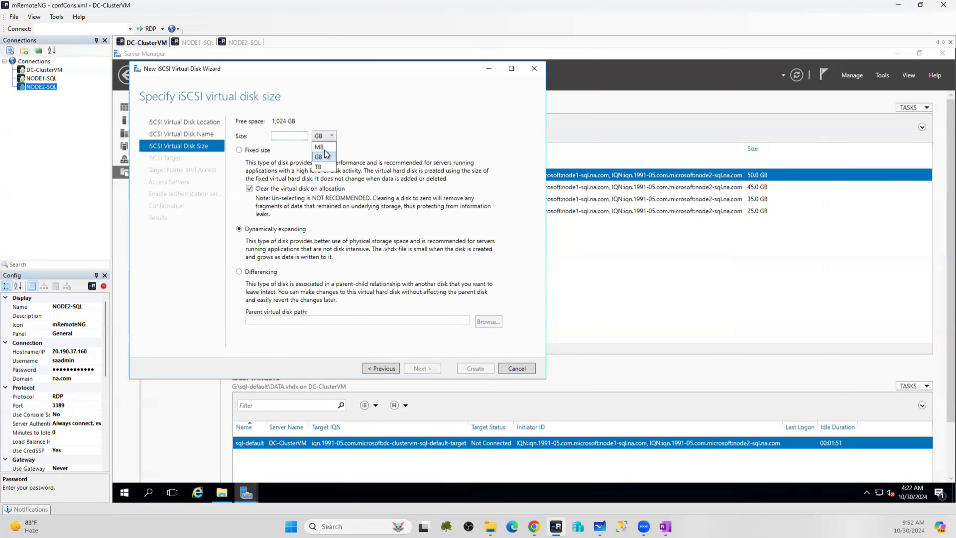
pyautogui.click(326, 154)
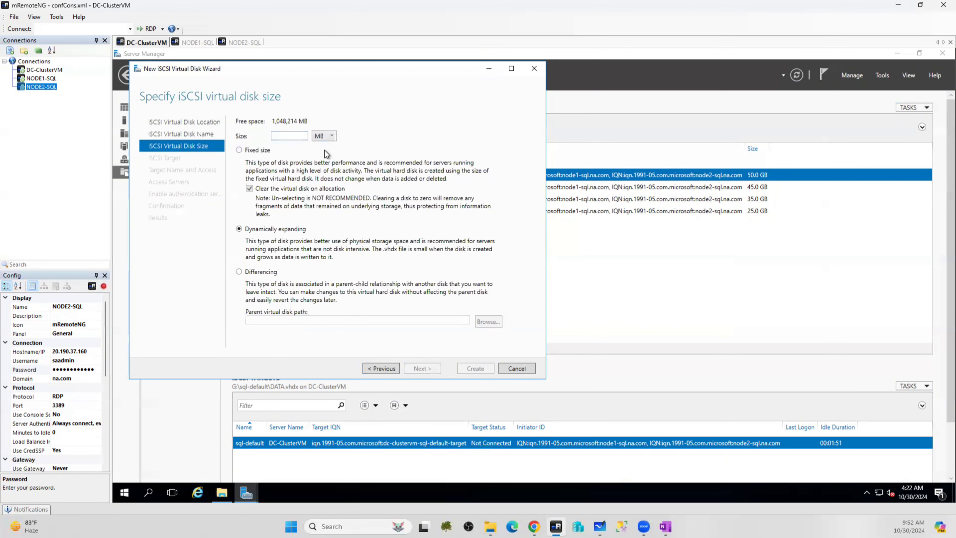
pyautogui.click(281, 137)
pyautogui.write('500')
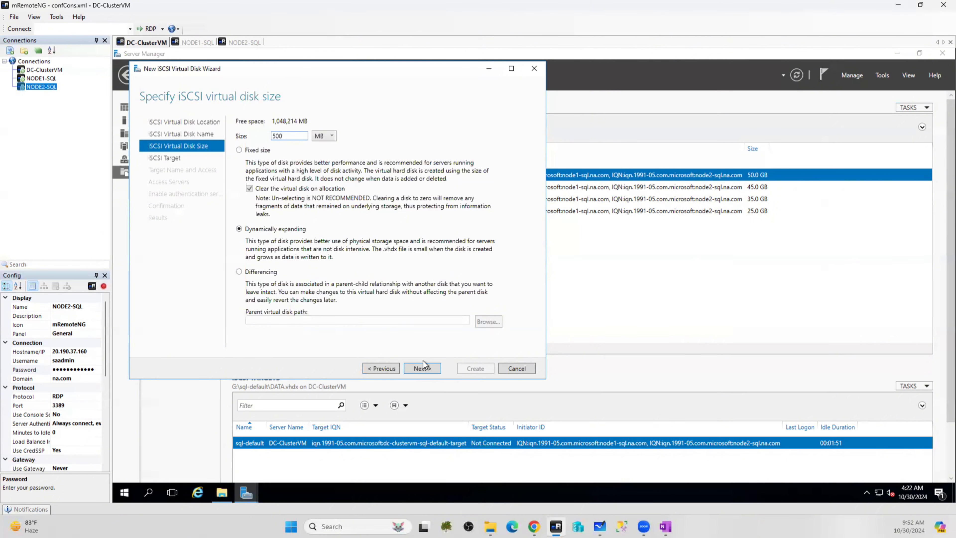
pyautogui.click(423, 368)
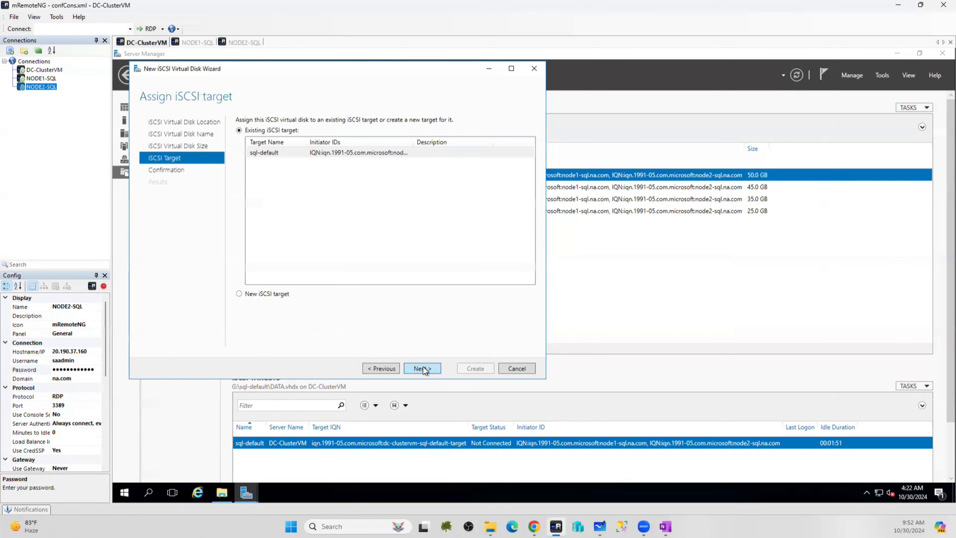
pyautogui.click(422, 369)
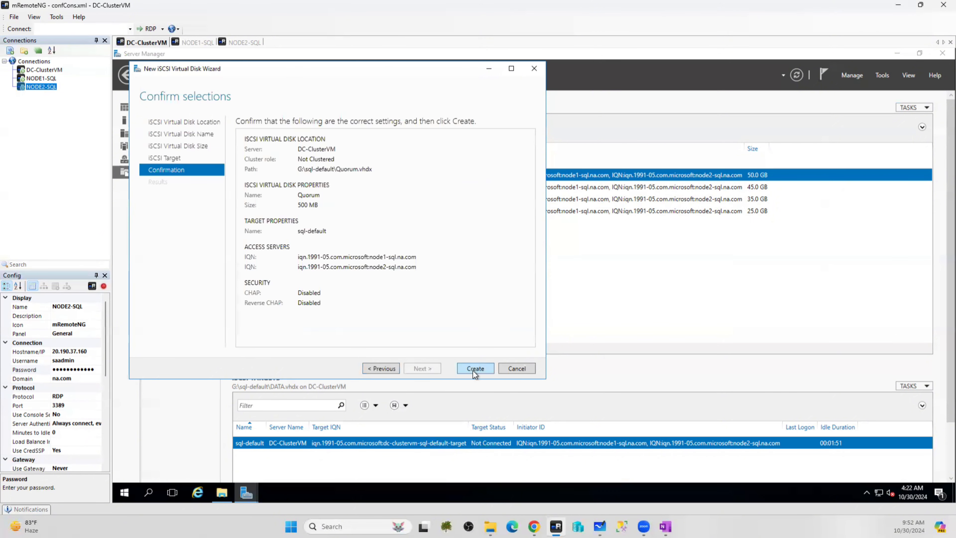
pyautogui.click(475, 369)
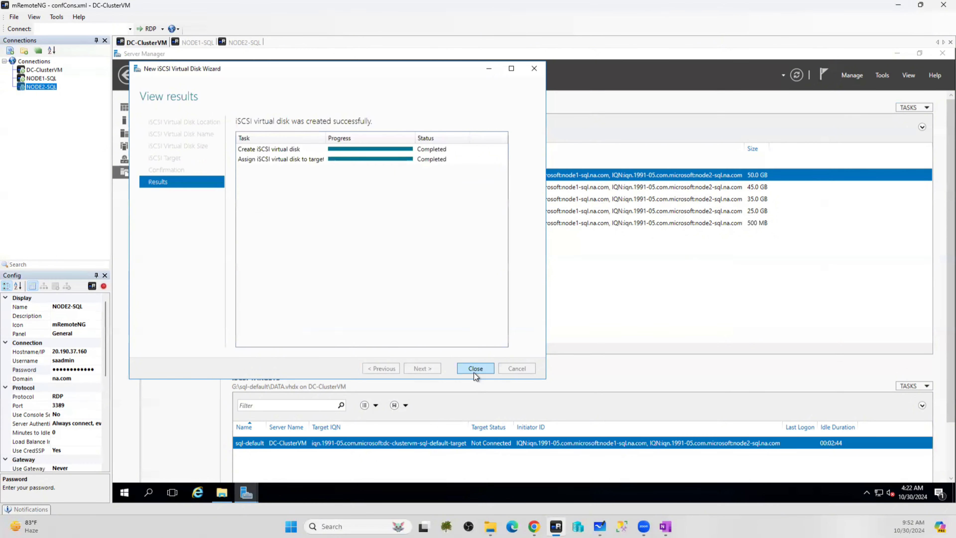
pyautogui.click(475, 368)
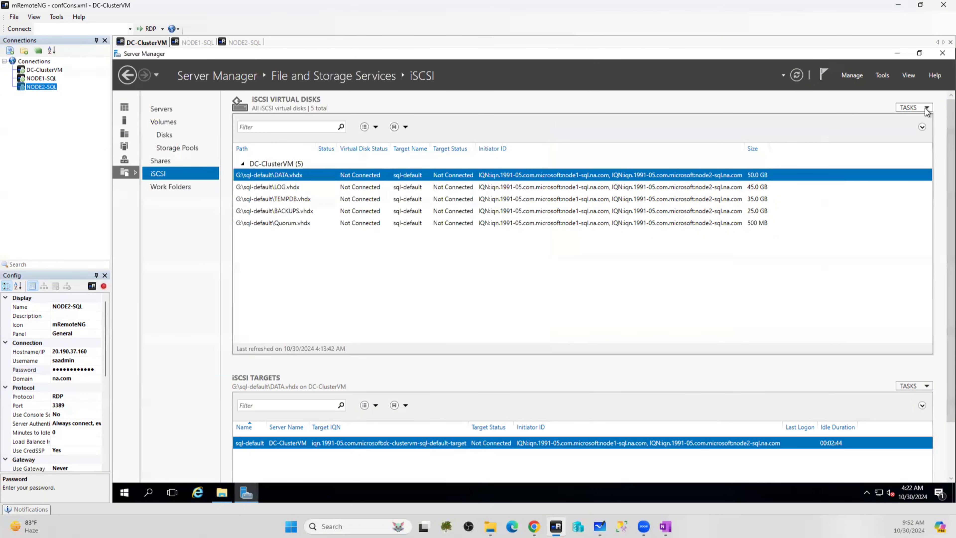
# Start a new iSCSI virtual disk with the custom storage path G:\sql-default
pyautogui.click(913, 107)
pyautogui.click(910, 119)
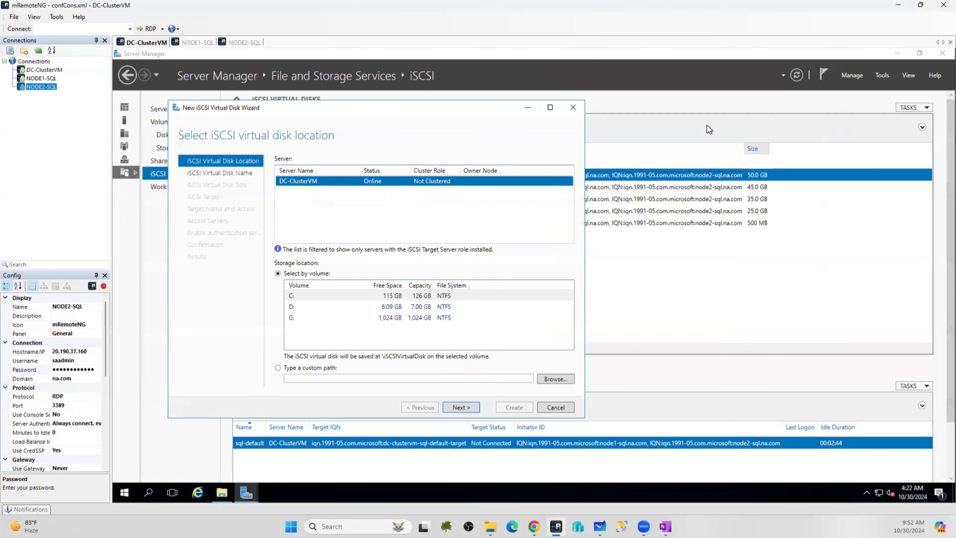
pyautogui.click(289, 372)
pyautogui.click(553, 378)
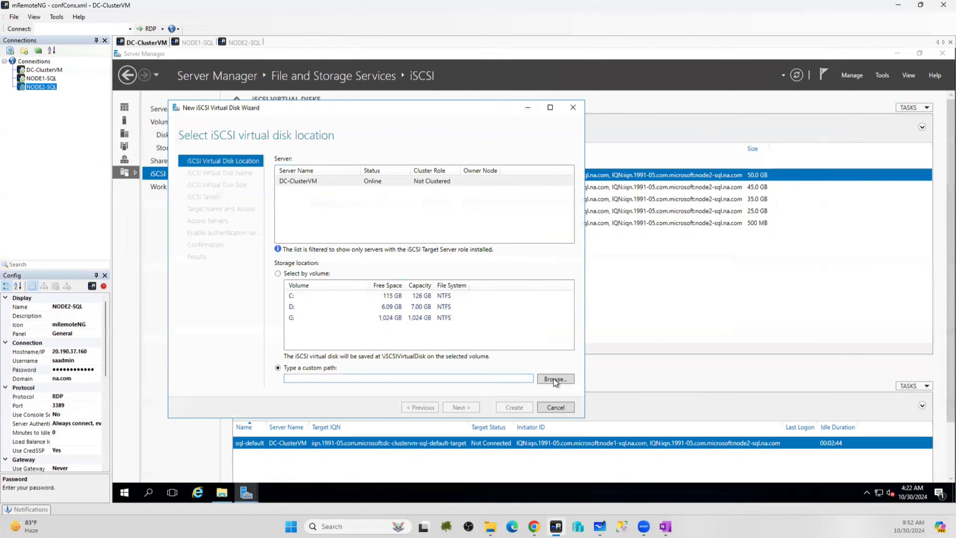
pyautogui.click(233, 195)
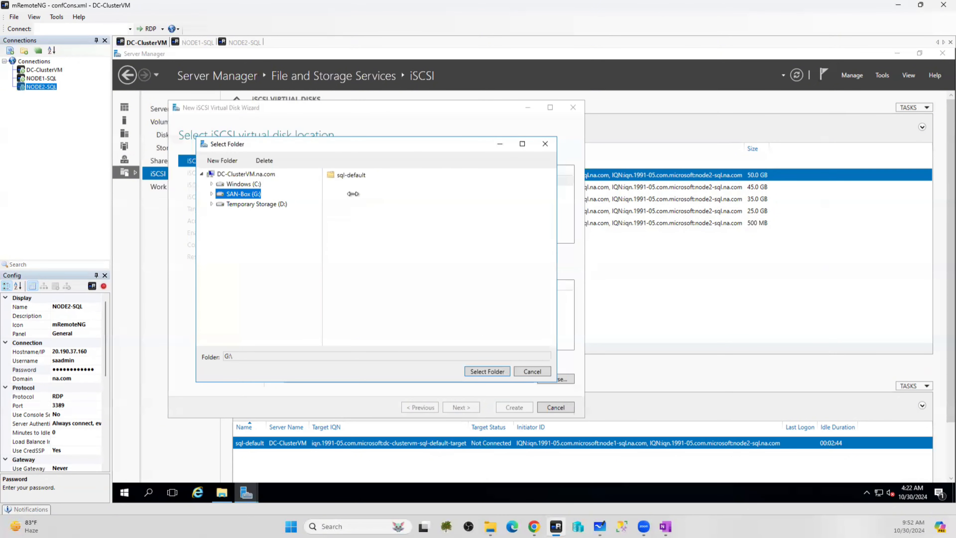
pyautogui.click(353, 177)
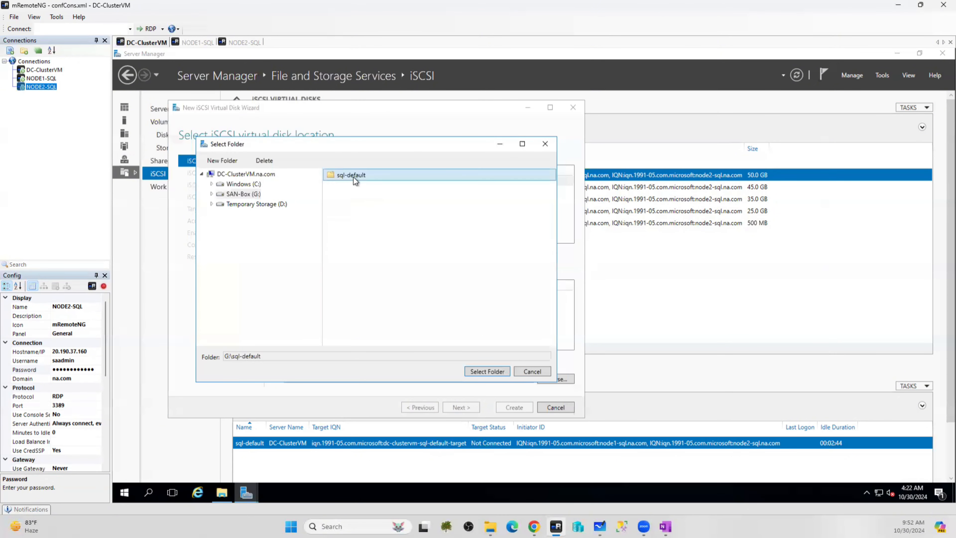
pyautogui.click(478, 372)
pyautogui.click(456, 408)
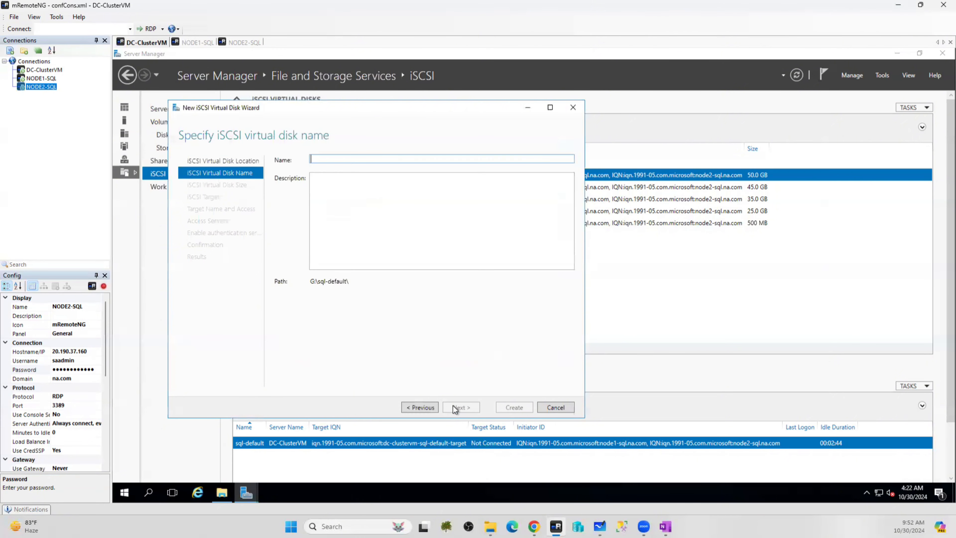
# Name the disk MSDTC, size it 400 MB on the sql-default target, and create it
pyautogui.write('MSDTC')
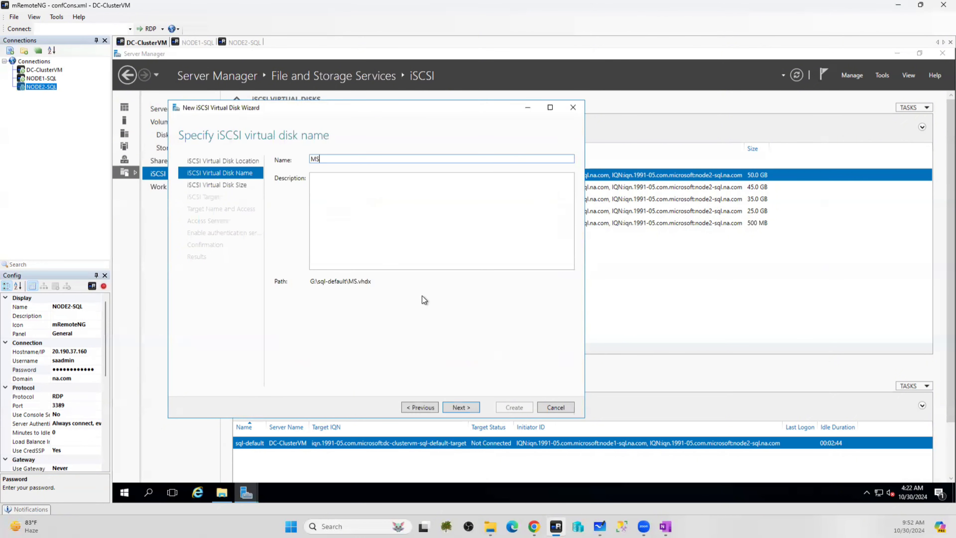
pyautogui.click(456, 408)
pyautogui.write('400')
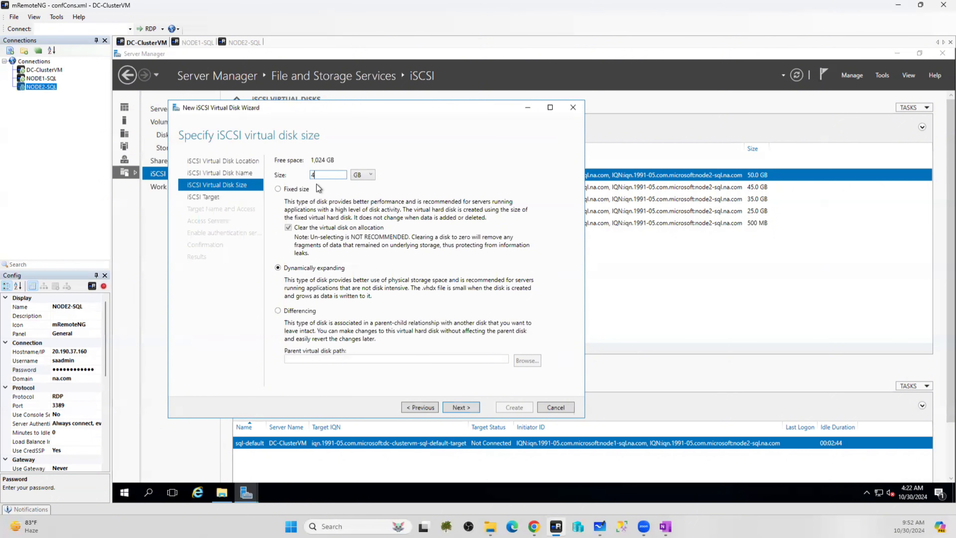
pyautogui.click(365, 180)
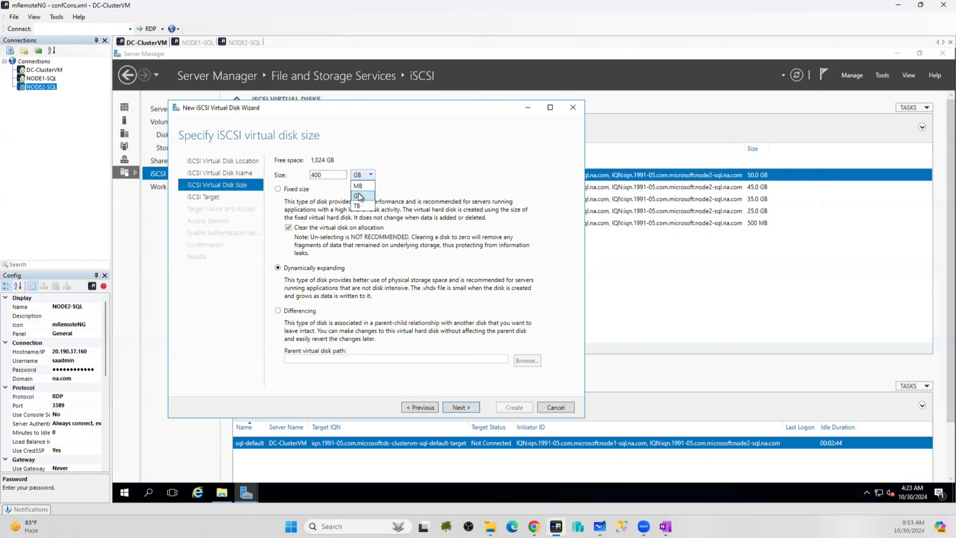
pyautogui.click(361, 185)
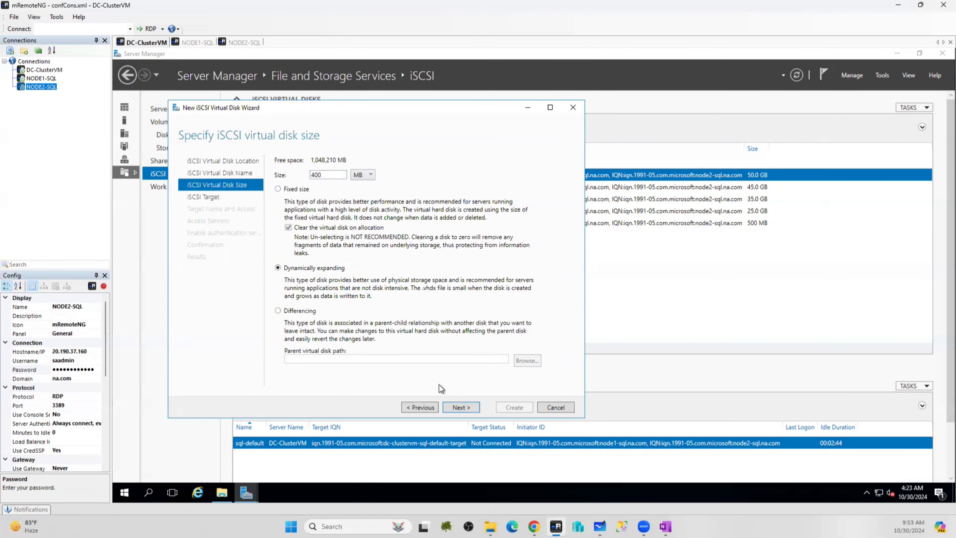
pyautogui.click(466, 408)
pyautogui.click(470, 410)
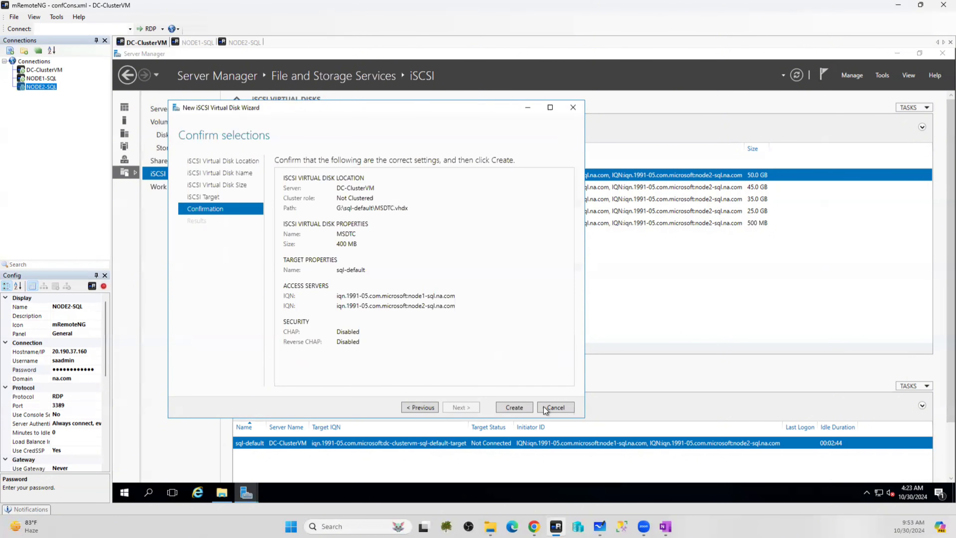
pyautogui.click(520, 409)
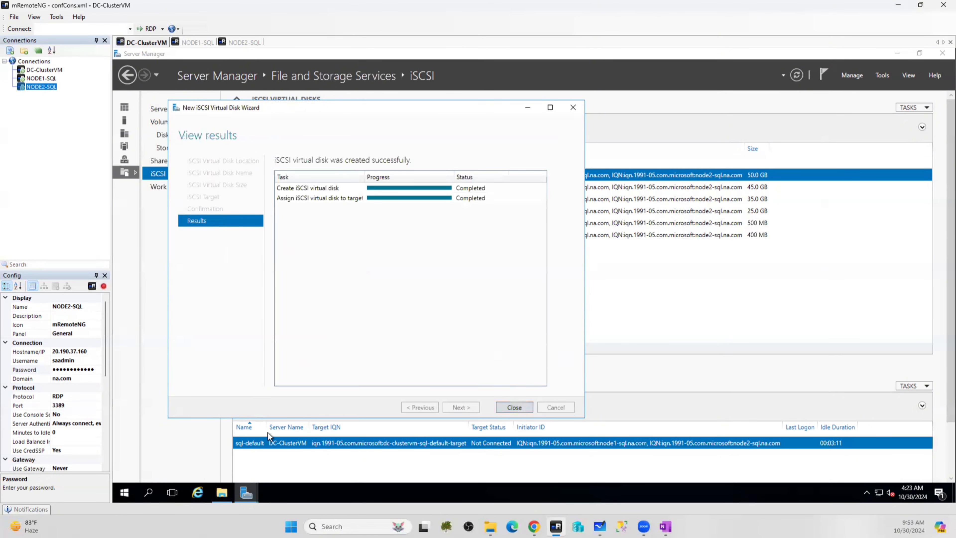
pyautogui.click(221, 493)
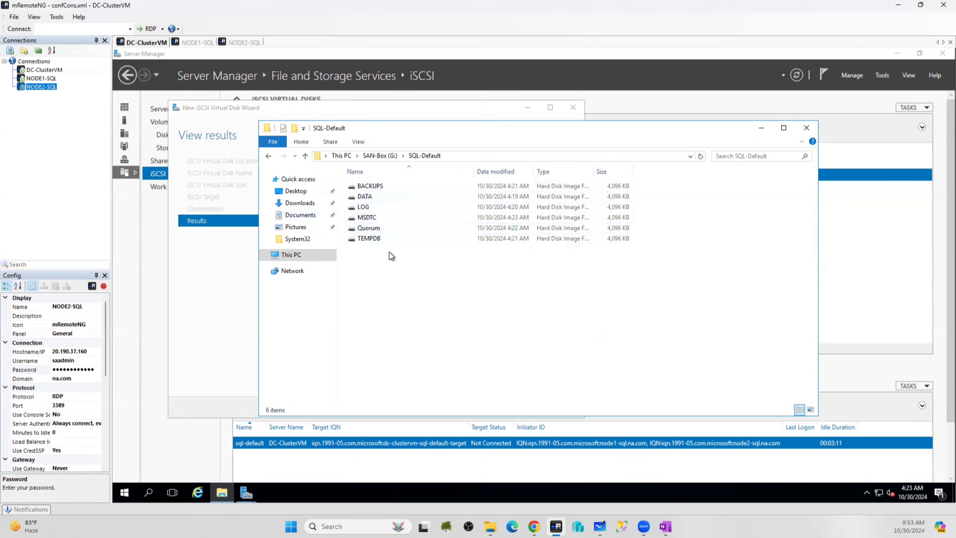
# After reviewing the six disk files in SQL-Default, switch to the NODE1-SQL session
pyautogui.click(196, 42)
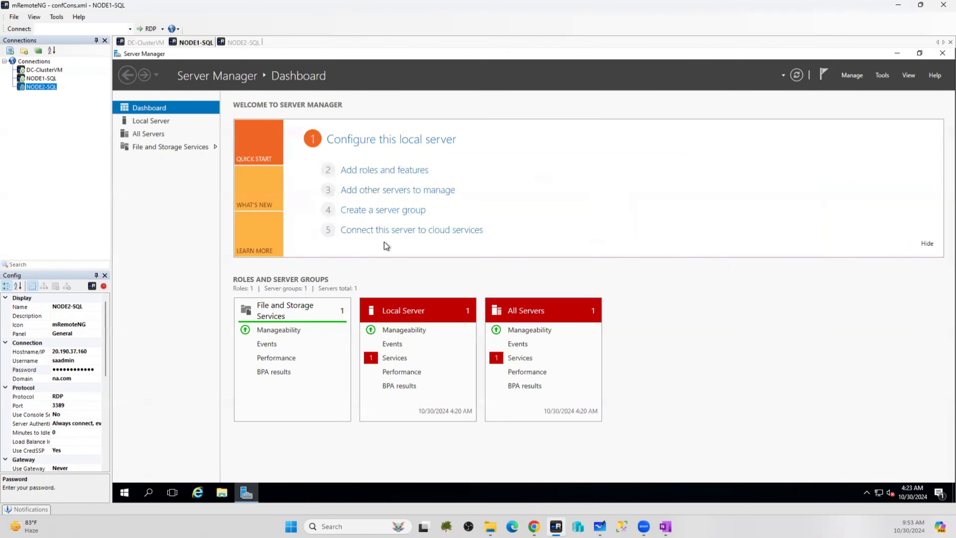
# Close Server Manager on both NODE1-SQL and NODE2-SQL, ending on NODE1-SQL
pyautogui.click(939, 57)
pyautogui.click(245, 42)
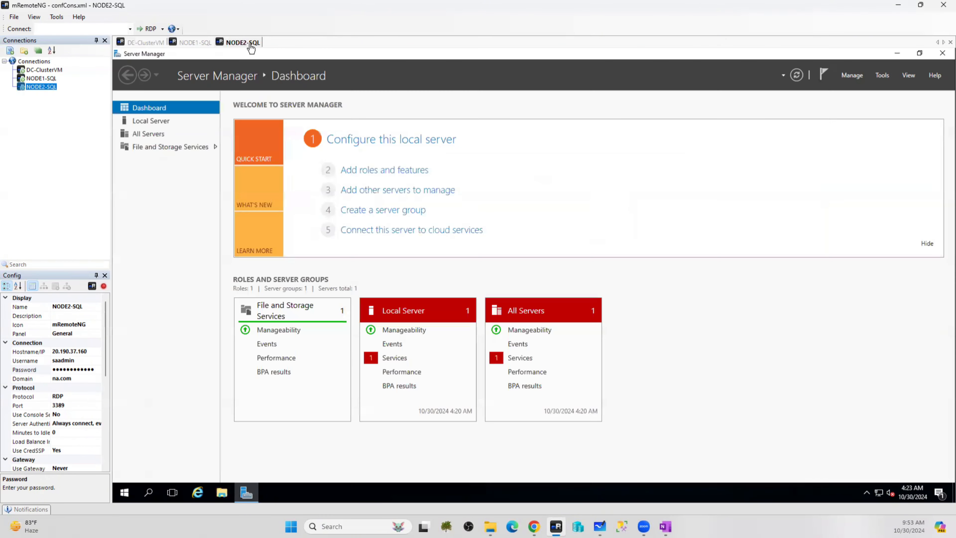
pyautogui.click(939, 53)
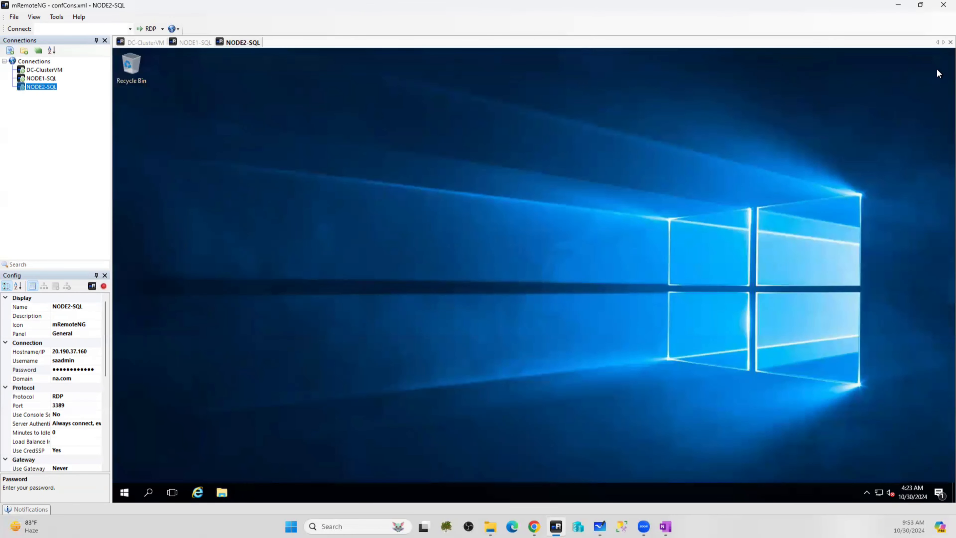
pyautogui.click(195, 43)
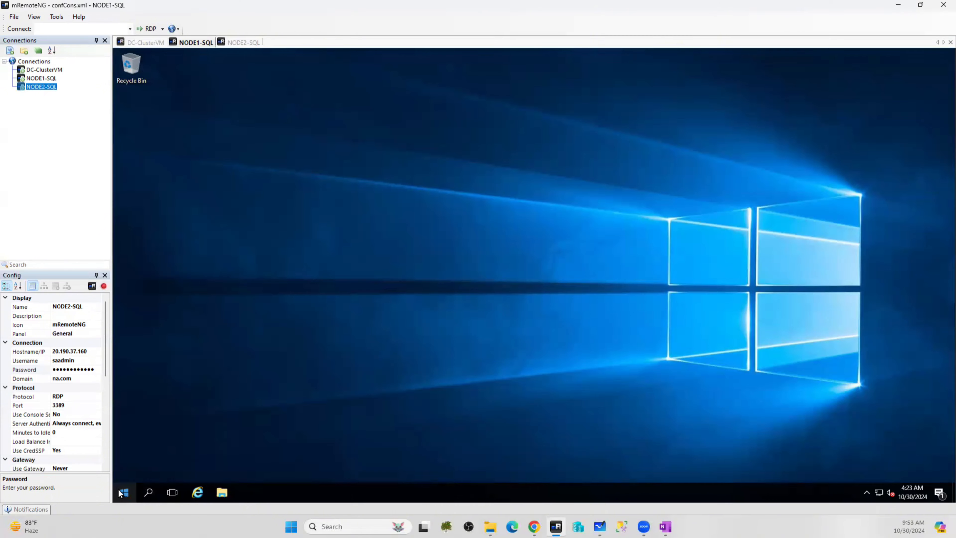
# Launch the iSCSI Initiator from Administrative Tools and have its service start automatically
pyautogui.click(125, 489)
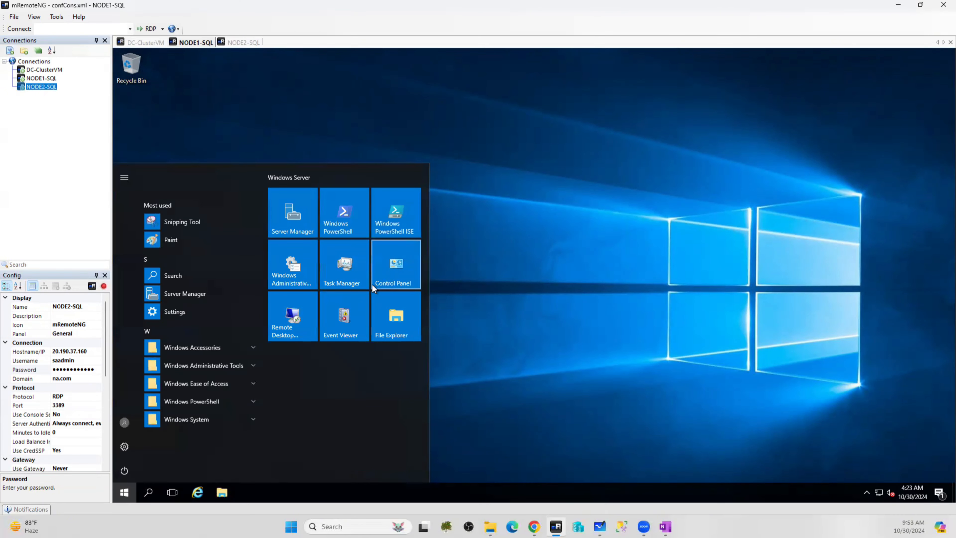
pyautogui.click(280, 264)
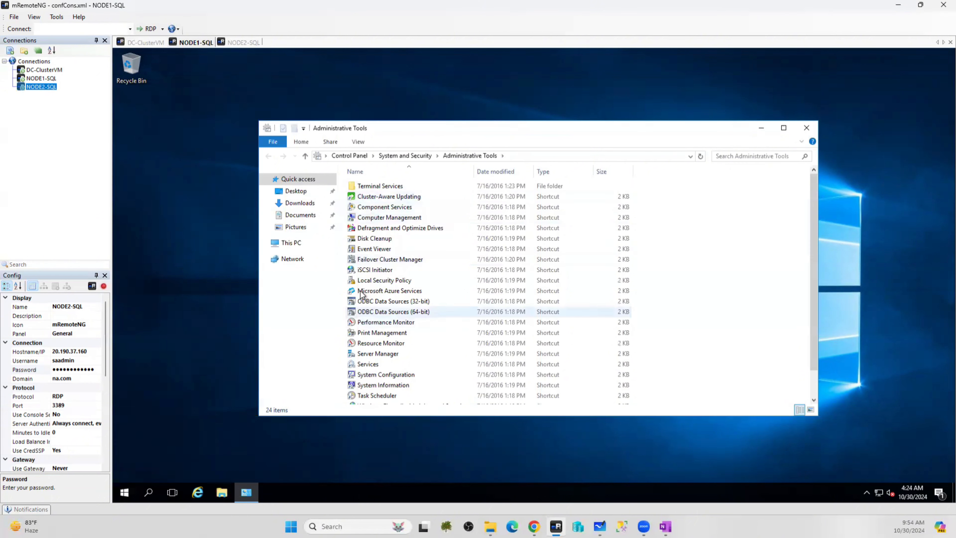
pyautogui.doubleClick(374, 271)
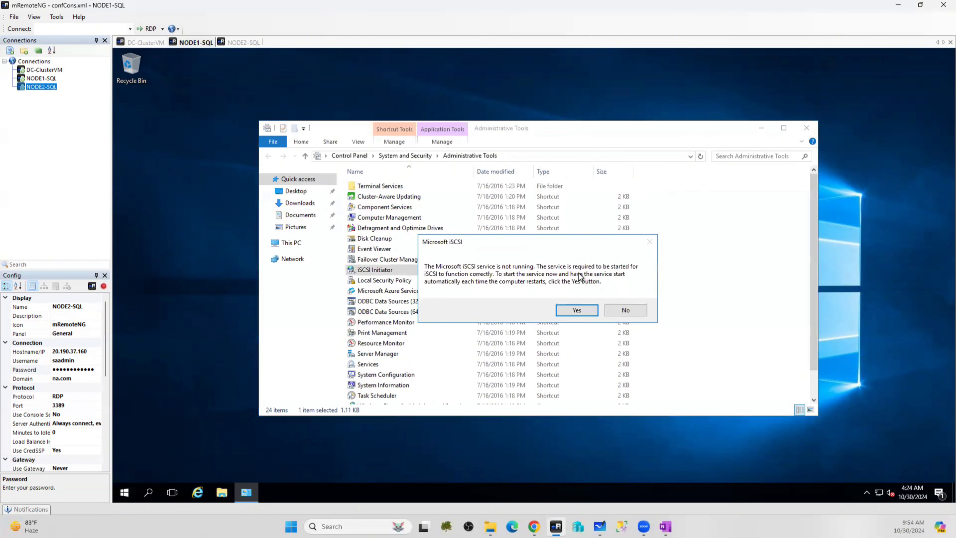
pyautogui.click(579, 310)
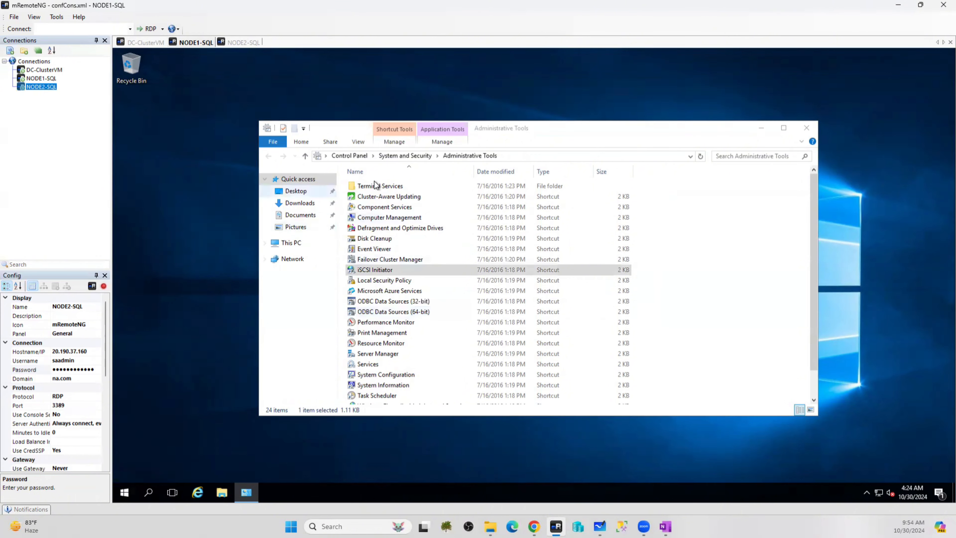
# Open Disk Management via Run and review the Windows (C:) and Temporary Storage volumes
pyautogui.click(124, 492)
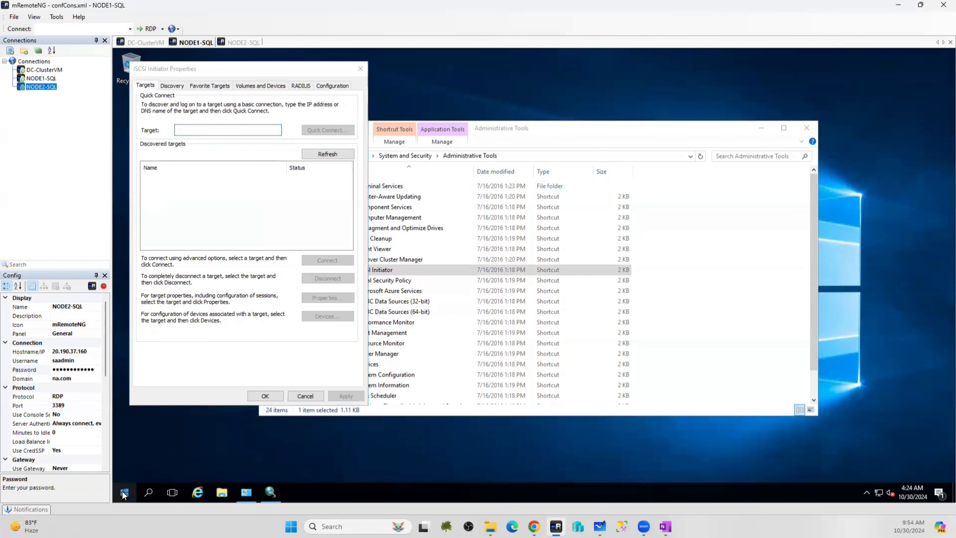
pyautogui.rightClick(125, 492)
pyautogui.click(149, 444)
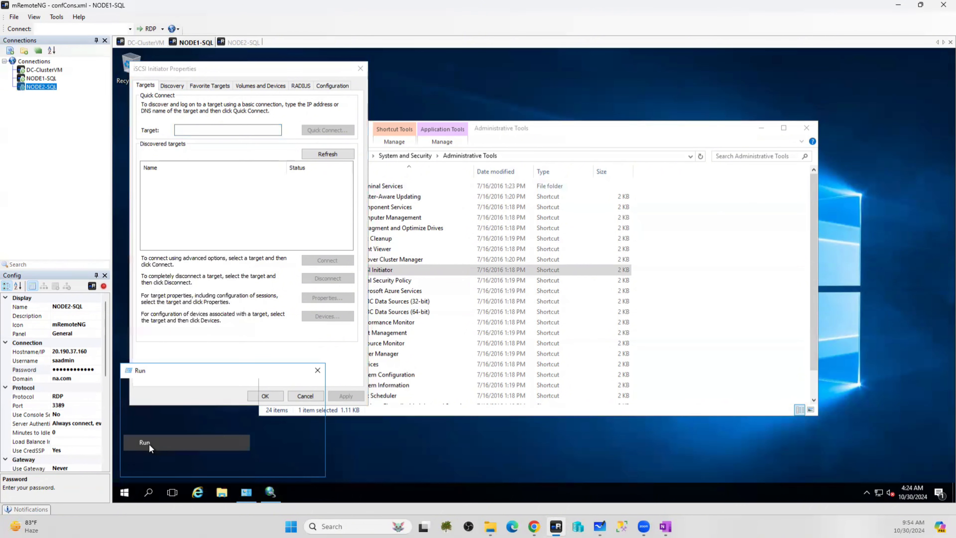
pyautogui.write('dus')
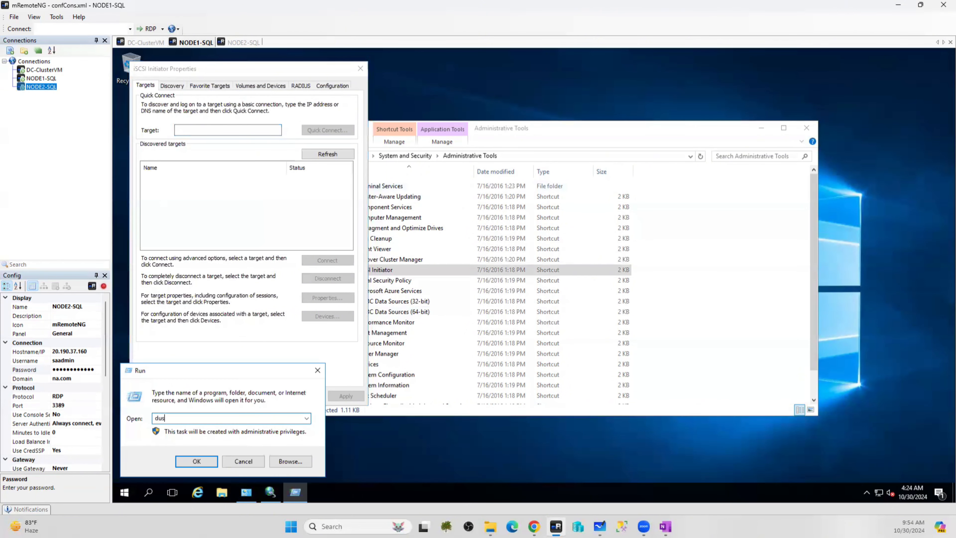
pyautogui.write('iskmgmt.msc')
pyautogui.press('Return')
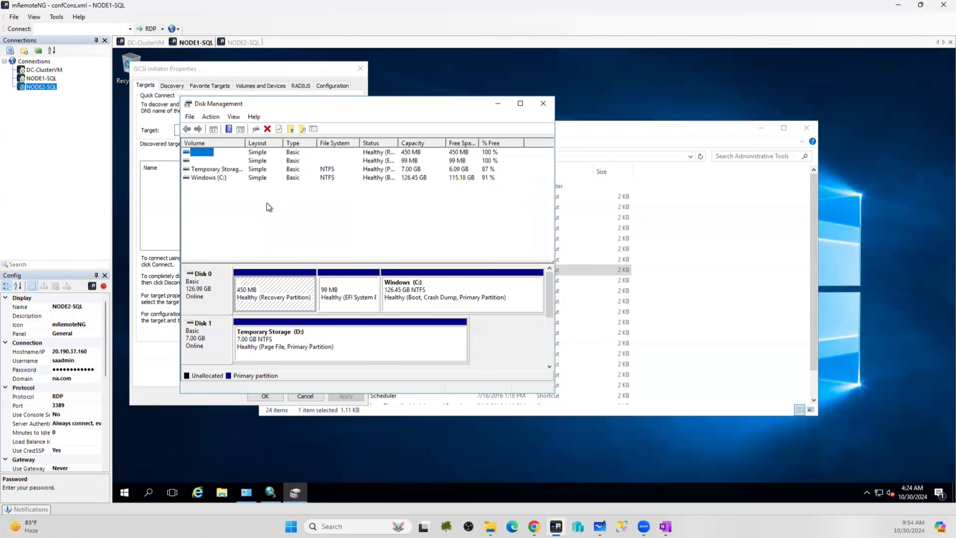
pyautogui.click(210, 178)
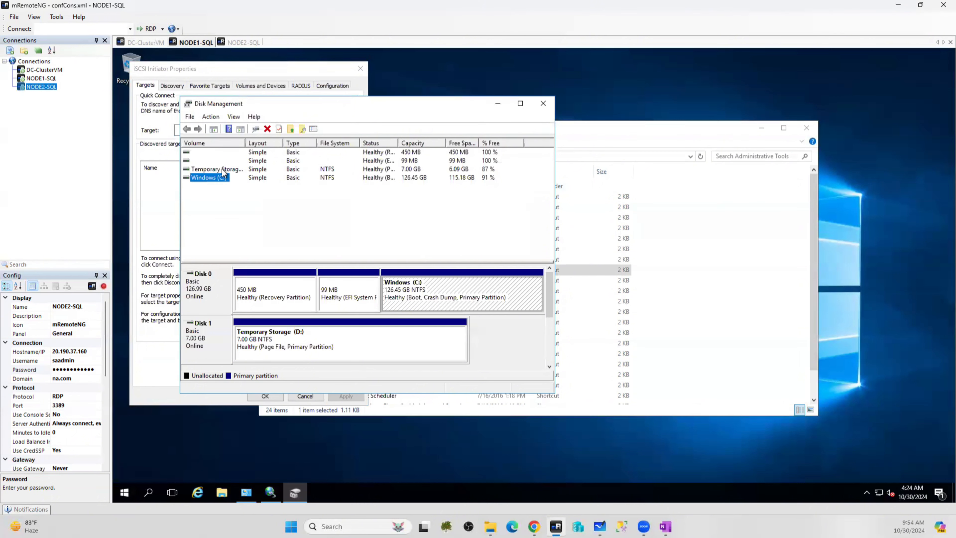
pyautogui.click(223, 170)
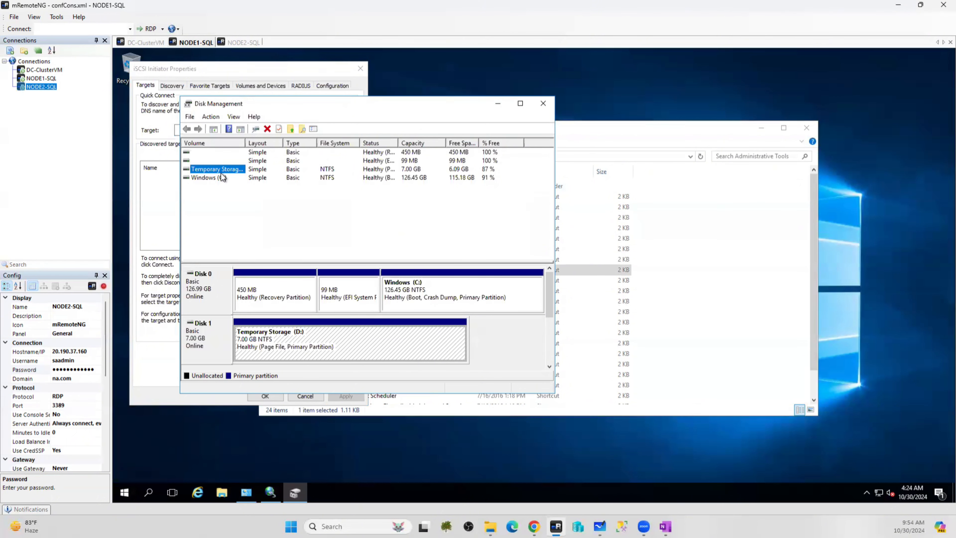
pyautogui.click(499, 103)
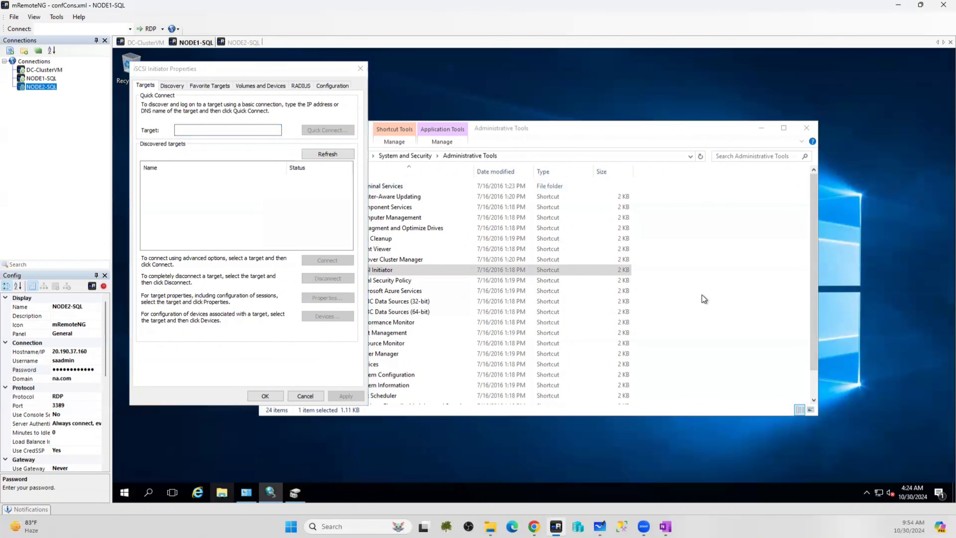
# Check the drives listed under This PC, then return to the iSCSI Initiator settings
pyautogui.press('super+e')
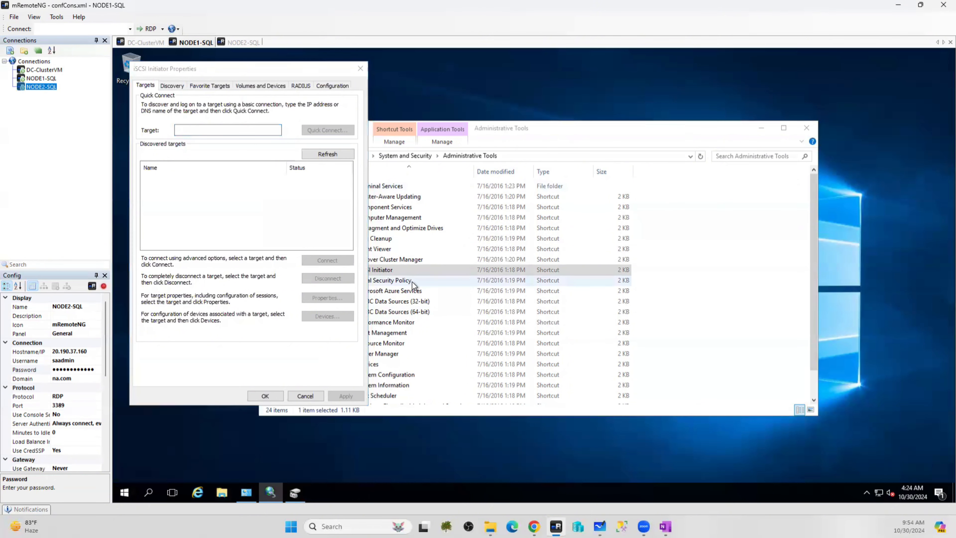
pyautogui.click(306, 257)
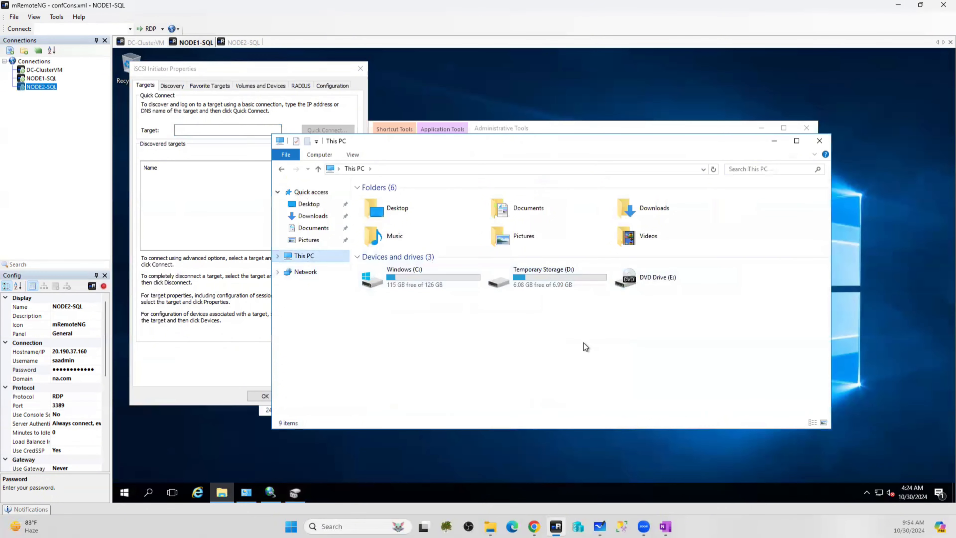
pyautogui.click(774, 141)
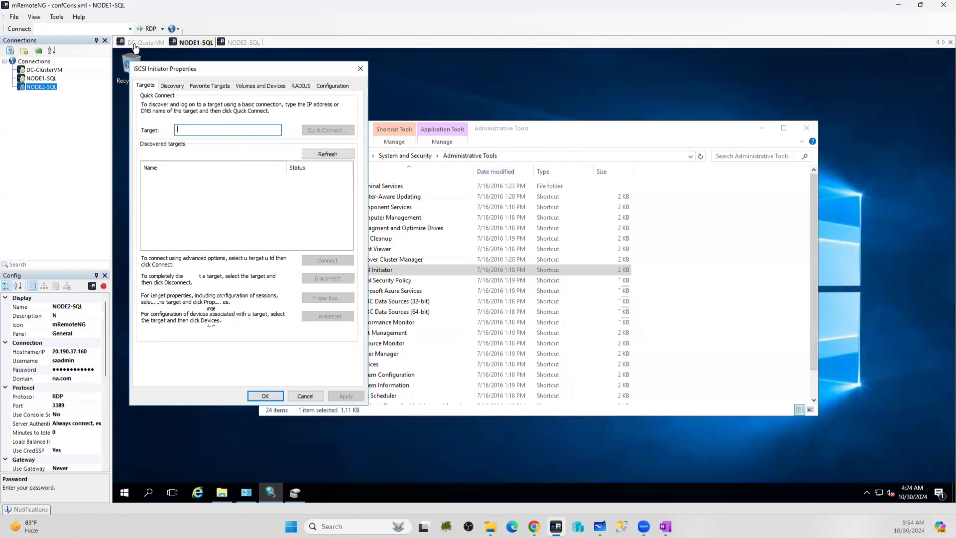
# Find DC-ClusterVM's private IP (10.1.1.4) under Azure Virtual machines, then return to the NODE1-SQL session
pyautogui.click(534, 526)
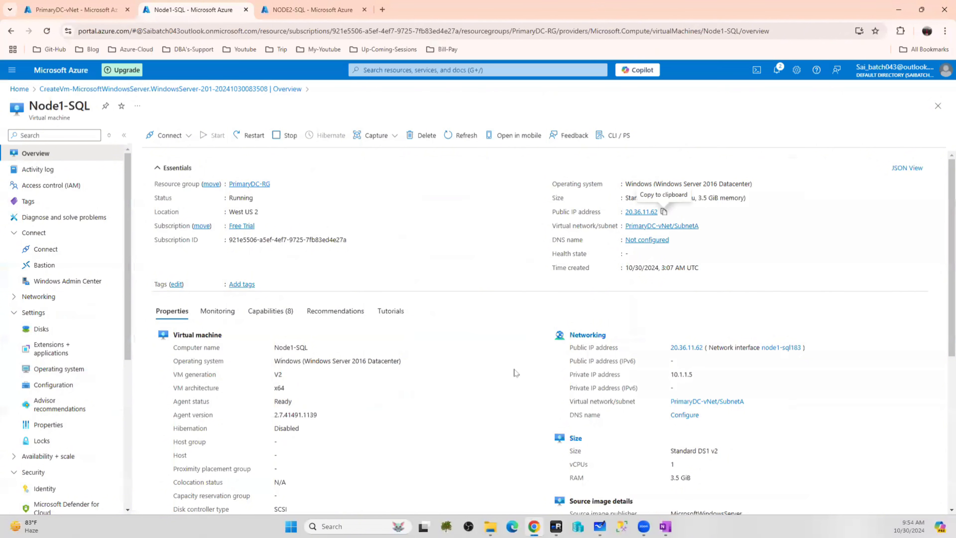
pyautogui.click(20, 89)
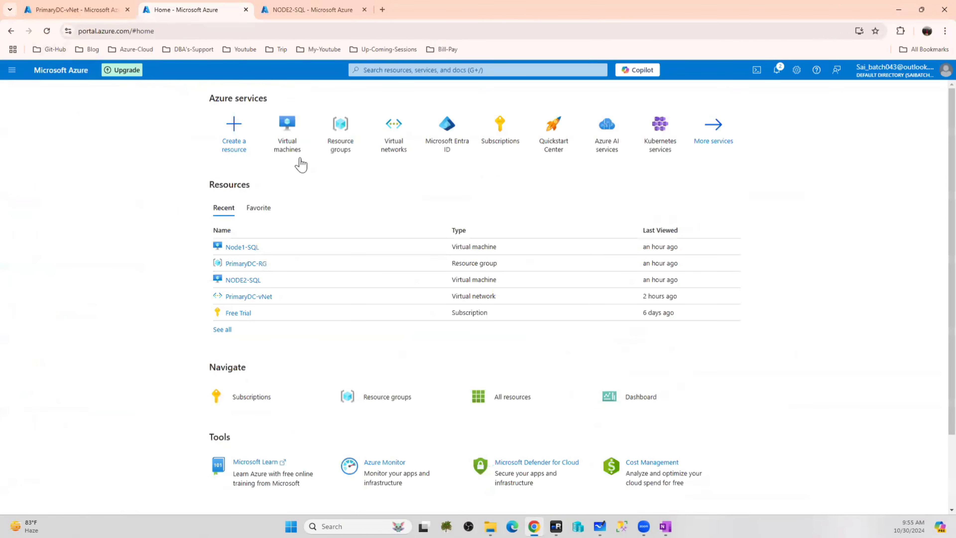
pyautogui.click(298, 127)
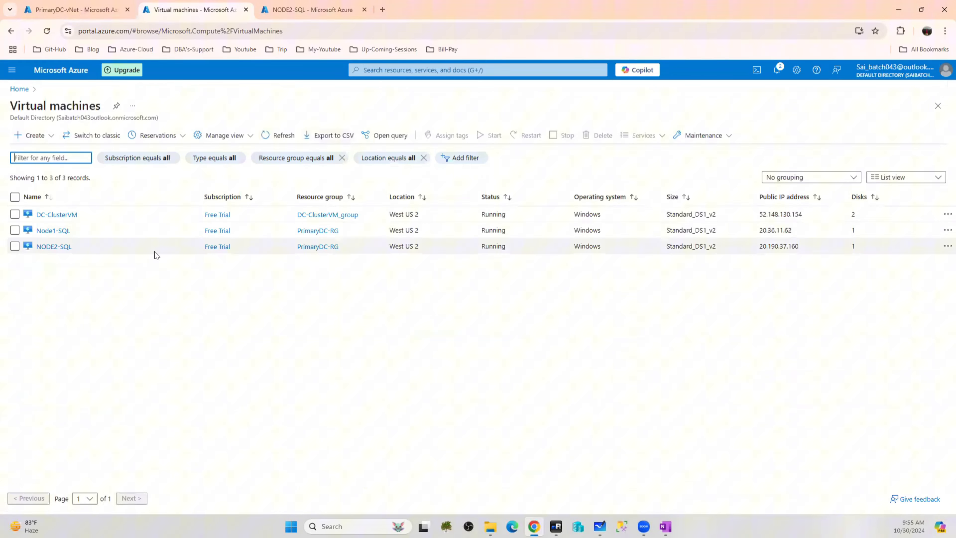
pyautogui.click(56, 214)
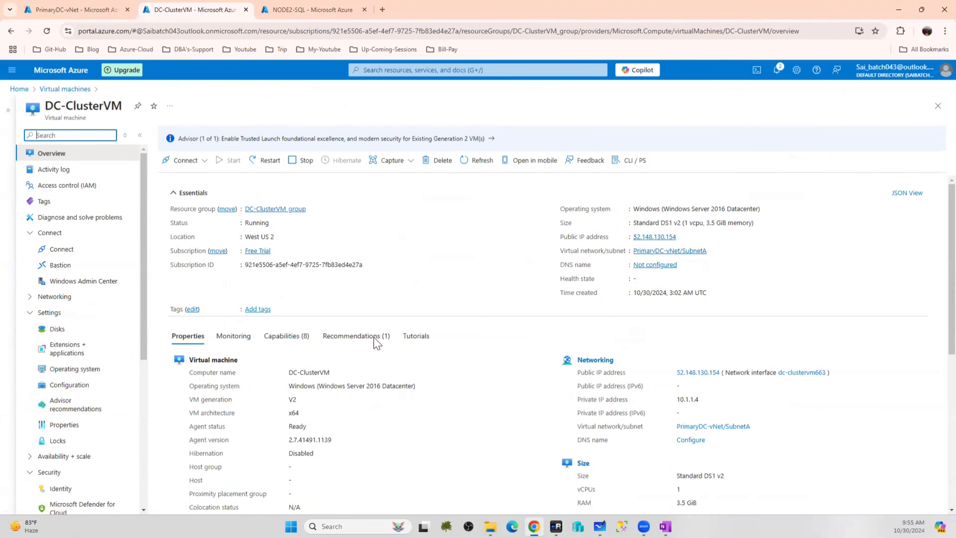
pyautogui.click(556, 526)
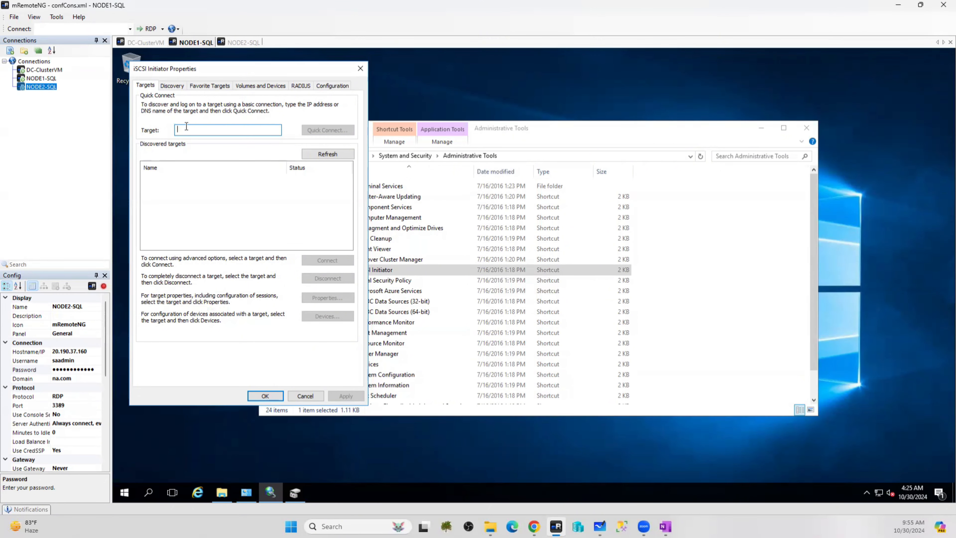
# Quick-connect NODE1-SQL's iSCSI initiator to target 10.1.1.4, confirm, and bring Disk Management back up
pyautogui.write('10.1.1.4')
pyautogui.press('Return')
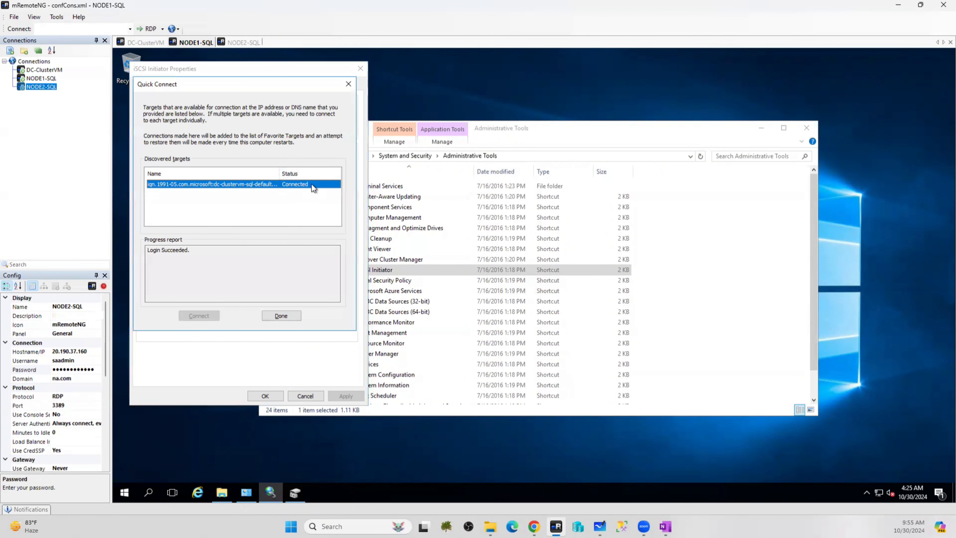
pyautogui.click(278, 319)
pyautogui.click(265, 395)
pyautogui.click(271, 492)
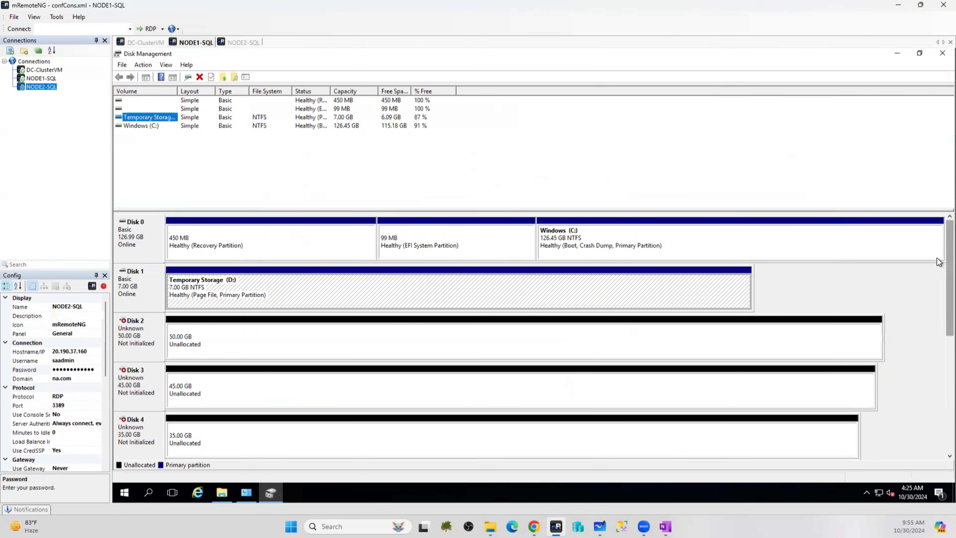
# Initialize the new iSCSI disks as GPT from Disk 2's context menu
pyautogui.scroll(-1, 939, 306)
pyautogui.scroll(-3, 424, 421)
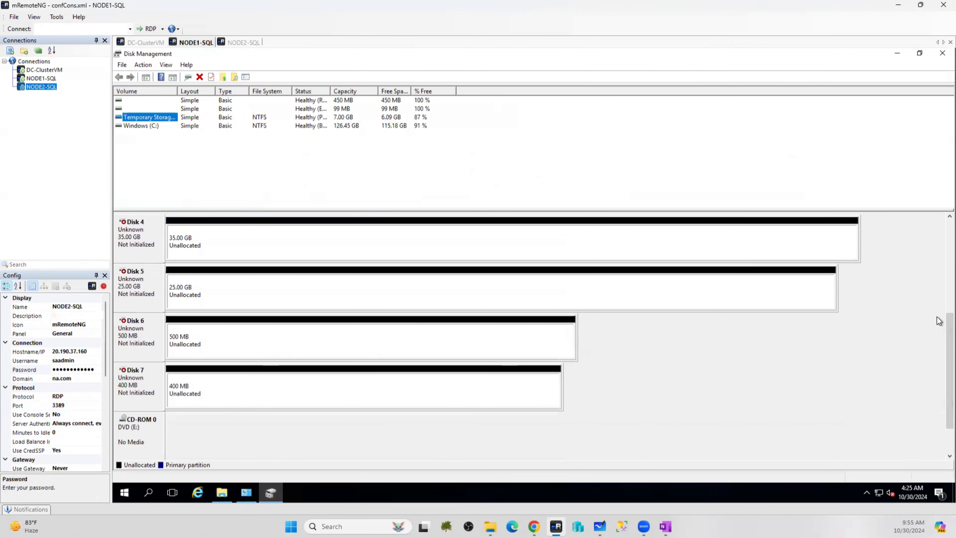
pyautogui.scroll(4, 938, 271)
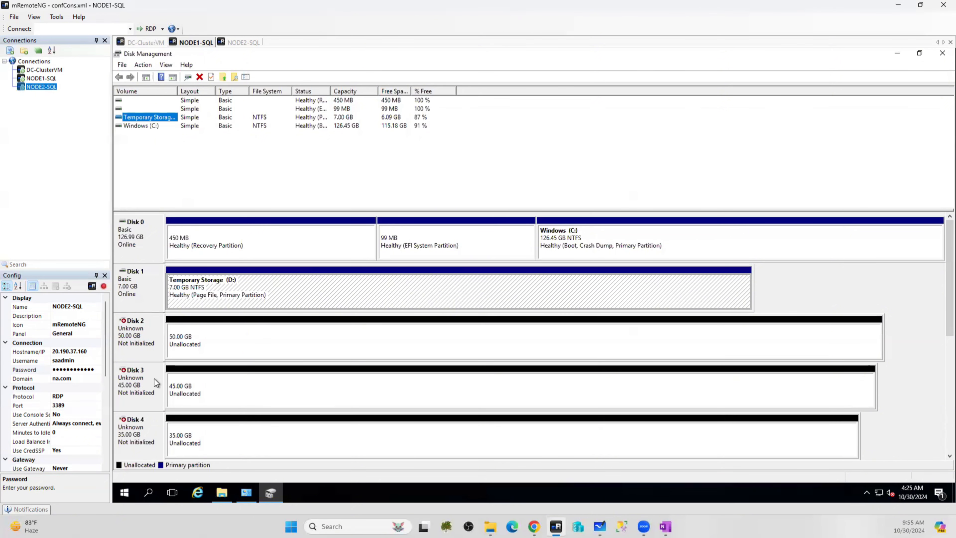
pyautogui.rightClick(199, 329)
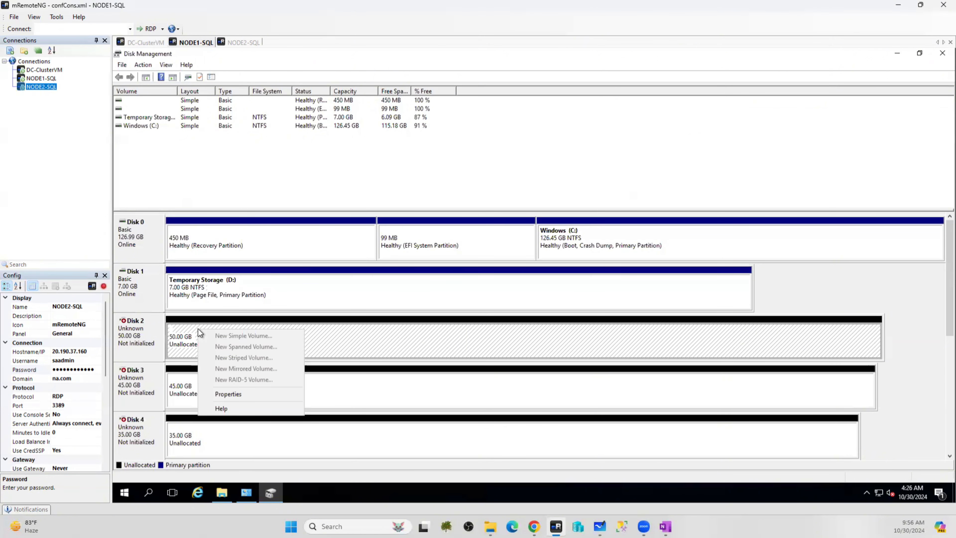
pyautogui.rightClick(125, 332)
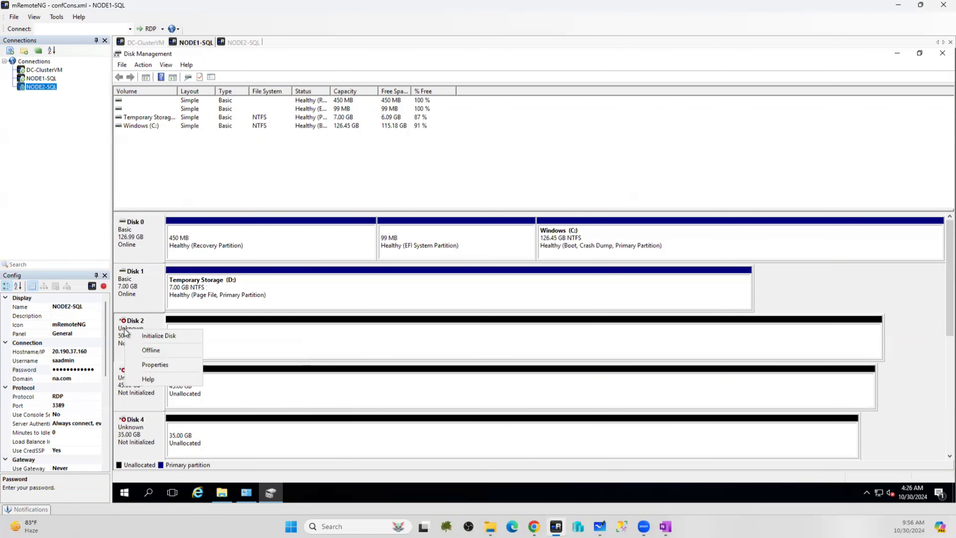
pyautogui.click(149, 337)
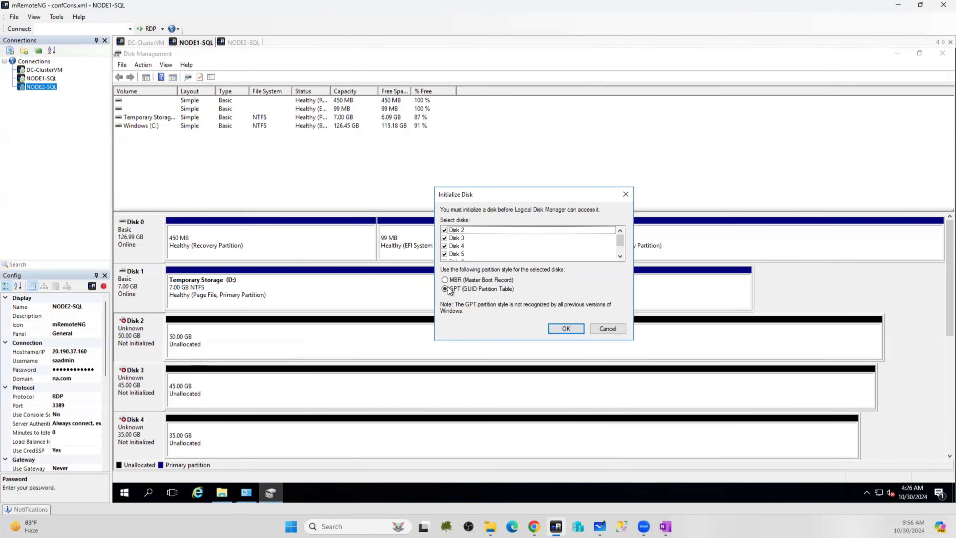
pyautogui.scroll(-1, 464, 232)
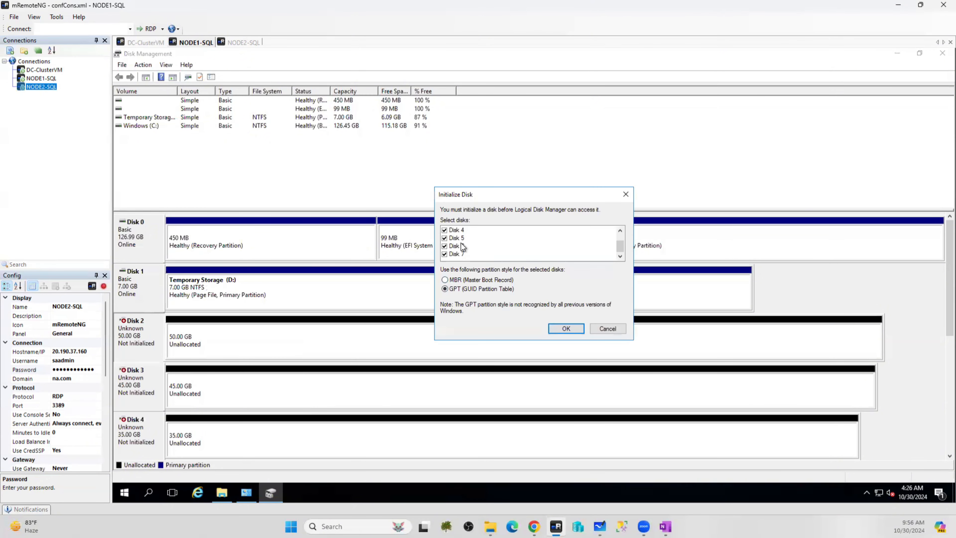
pyautogui.scroll(1, 463, 256)
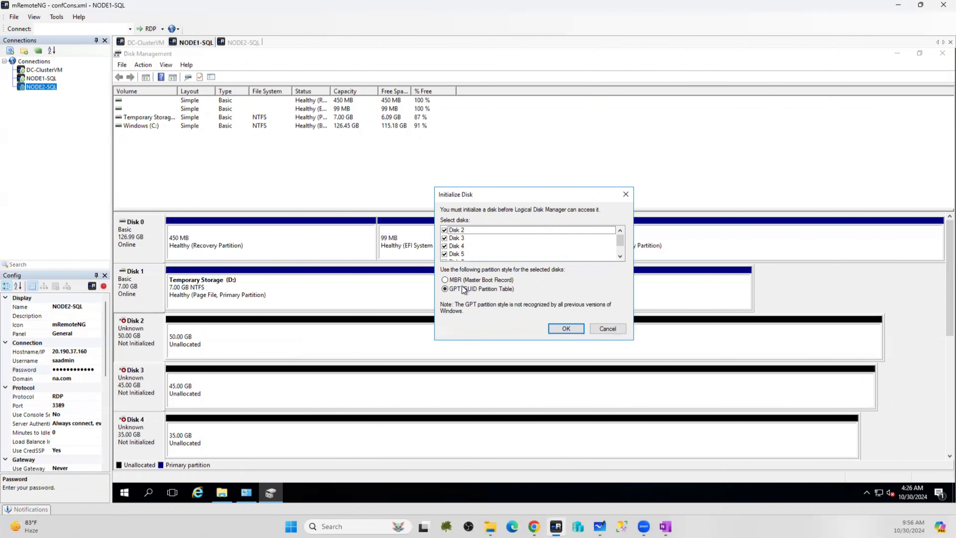
pyautogui.click(566, 329)
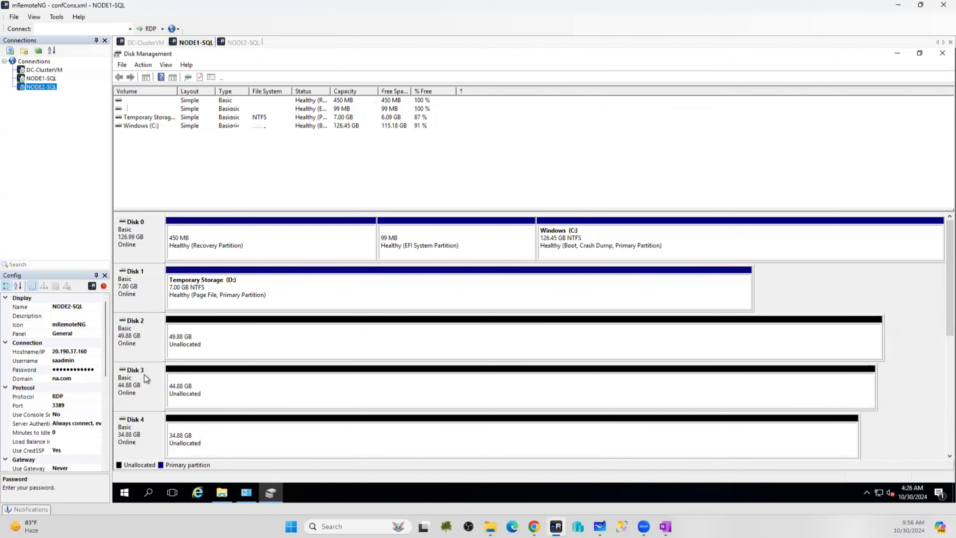
# Open This PC to view the drives, then minimize it to reveal Disk Management
pyautogui.click(225, 496)
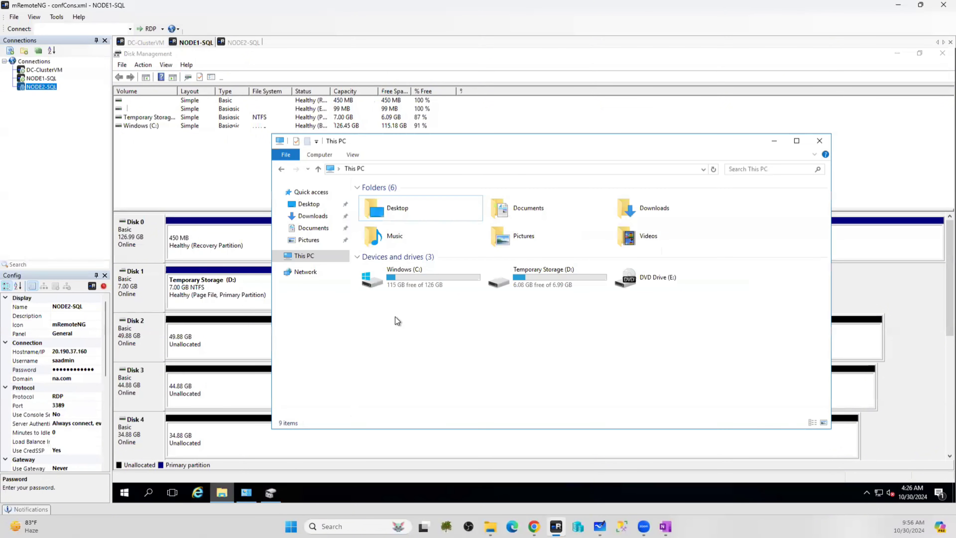
pyautogui.click(304, 258)
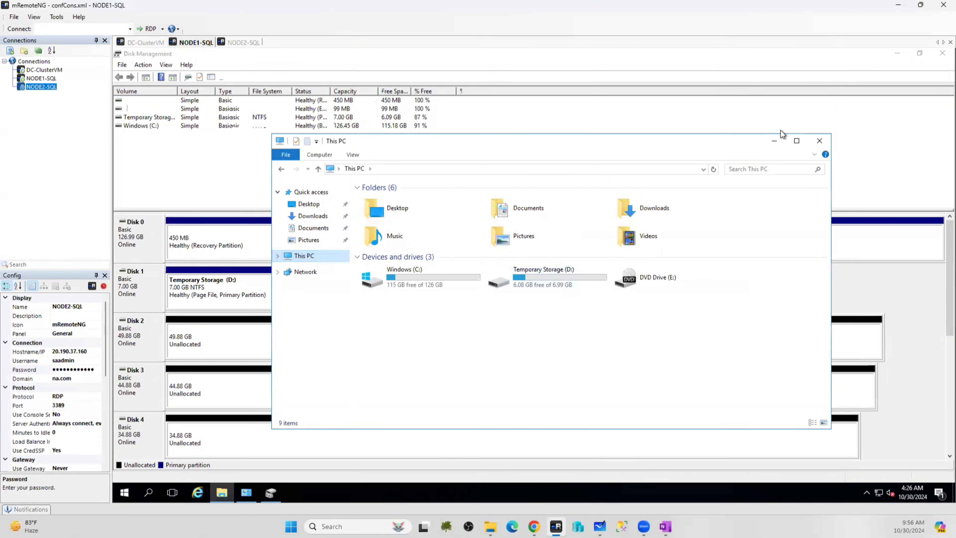
pyautogui.click(774, 143)
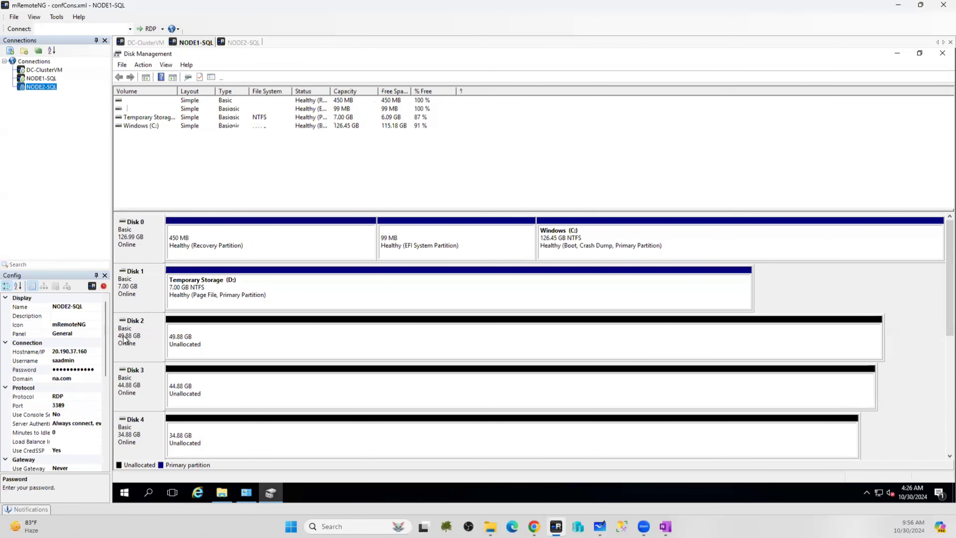
# Start a New Simple Volume on Disk 2 at the full 51070 MB, assigning drive letter G
pyautogui.rightClick(203, 331)
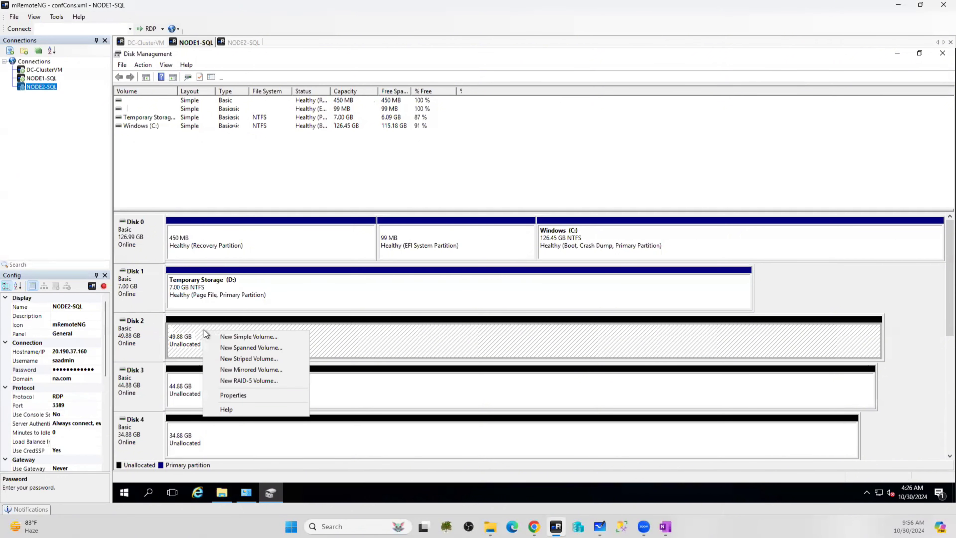
pyautogui.click(236, 338)
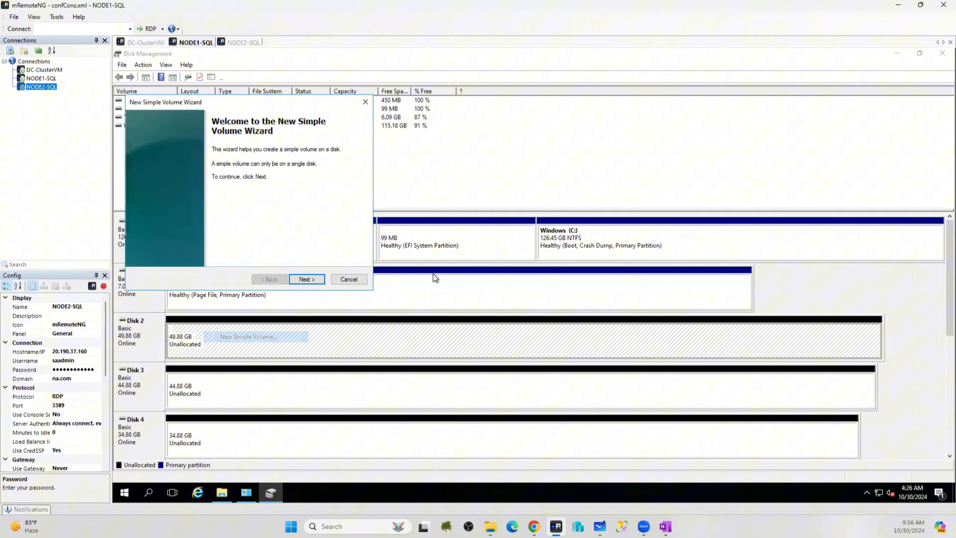
pyautogui.click(307, 279)
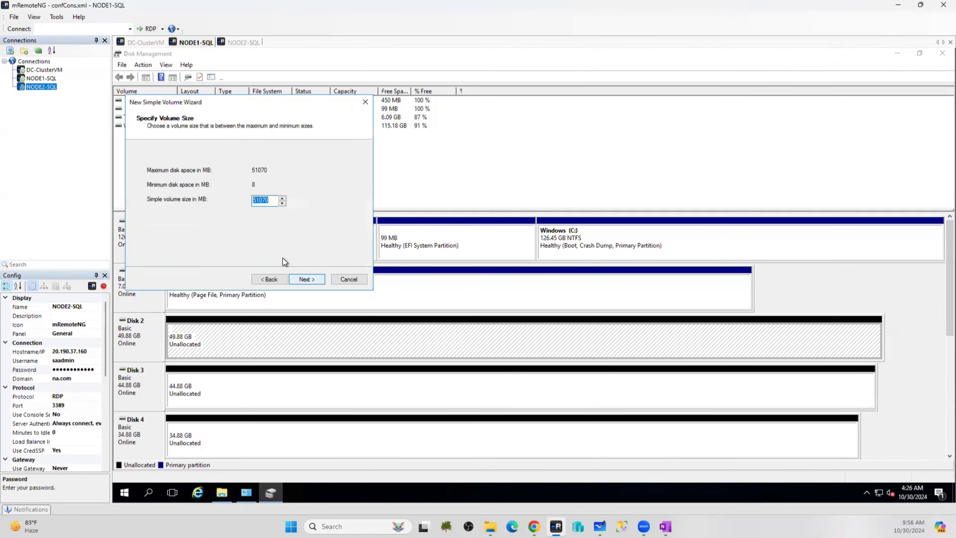
pyautogui.click(303, 280)
pyautogui.click(292, 173)
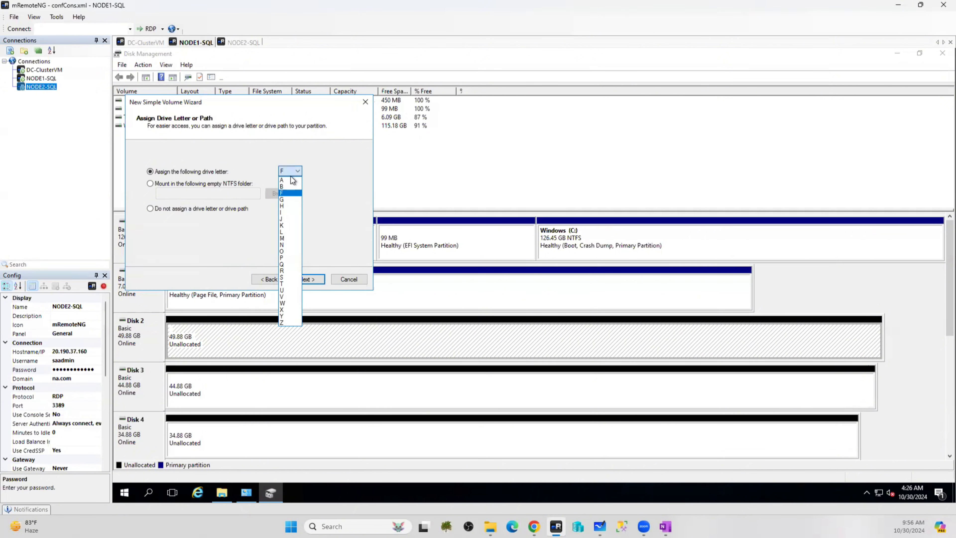
pyautogui.click(286, 199)
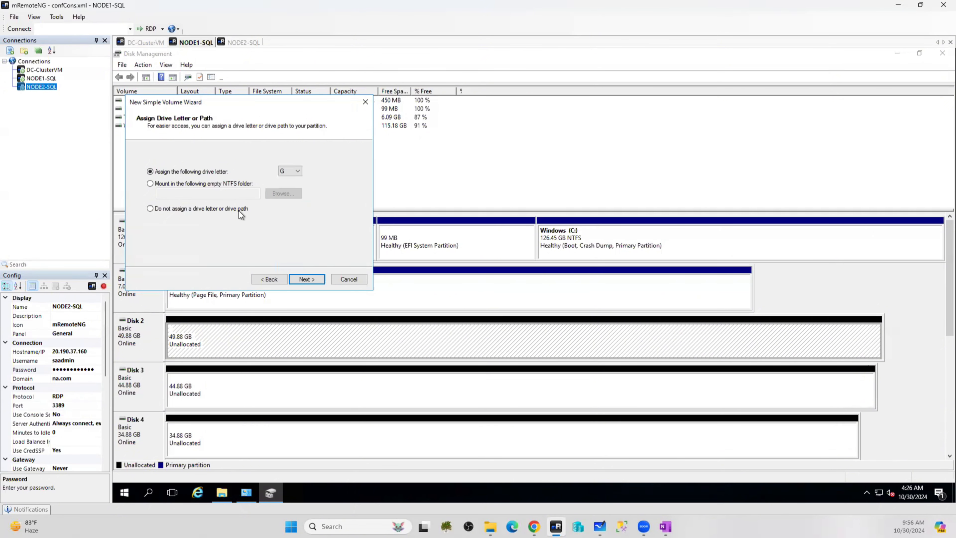
pyautogui.click(301, 279)
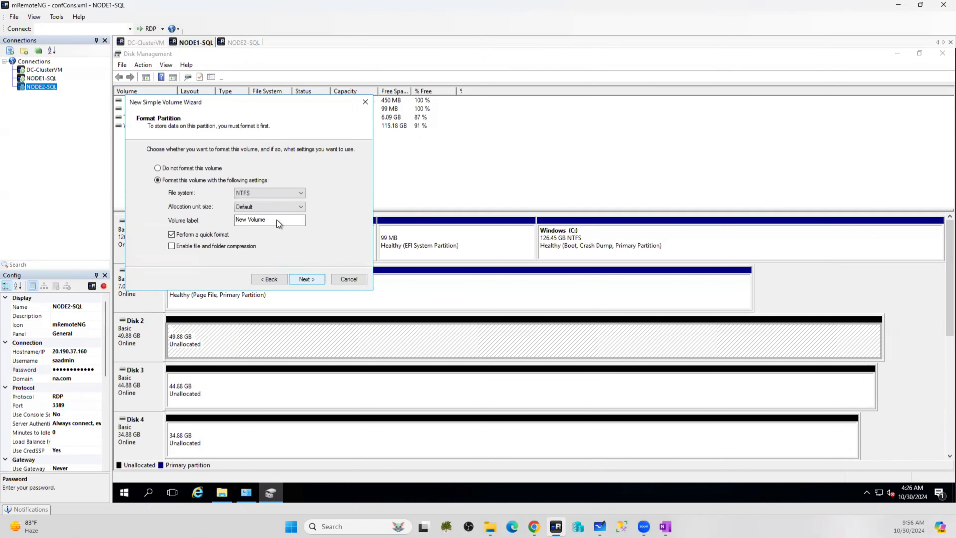
# Label the volume DATA with 64K allocation units and finish formatting it
pyautogui.moveTo(276, 221); pyautogui.dragTo(190, 221)
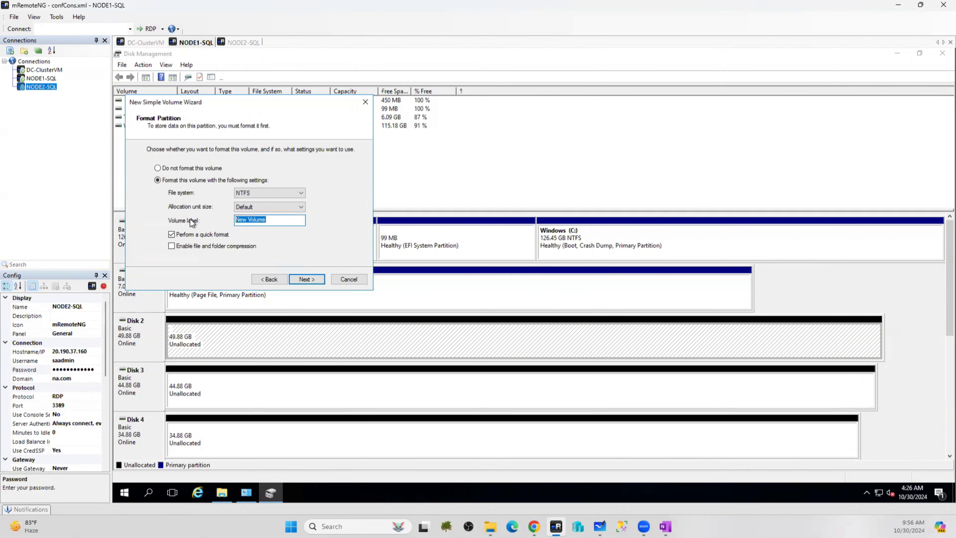
pyautogui.write('DATA')
pyautogui.click(274, 210)
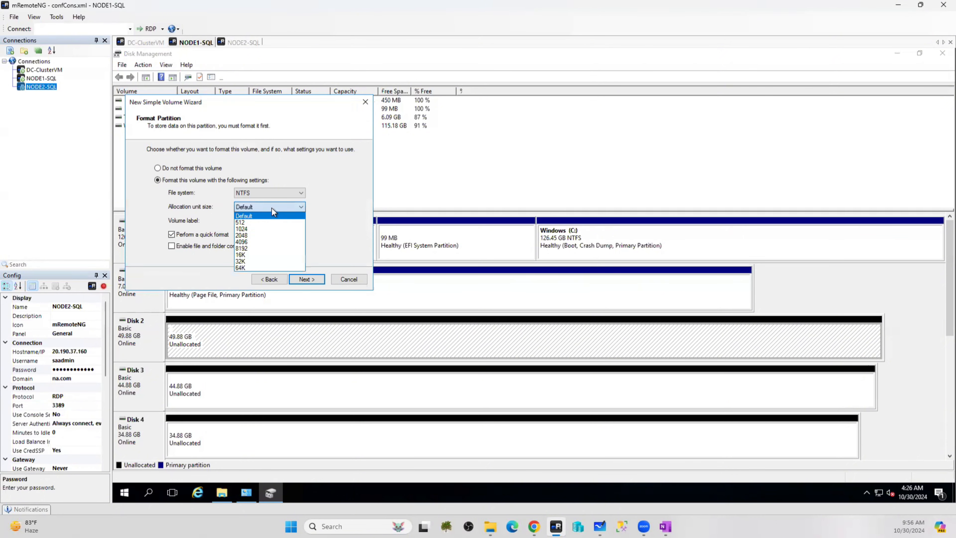
pyautogui.click(244, 268)
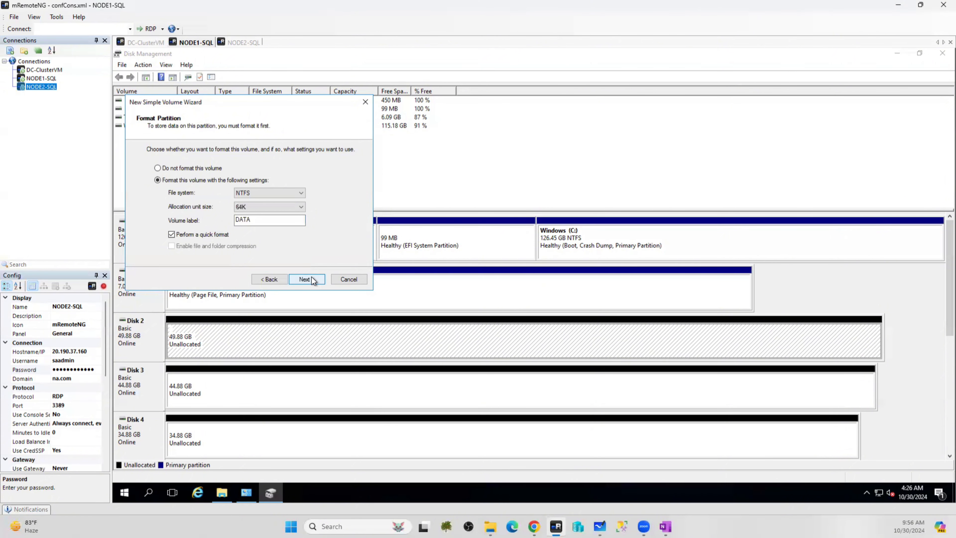
pyautogui.click(317, 279)
pyautogui.click(317, 279)
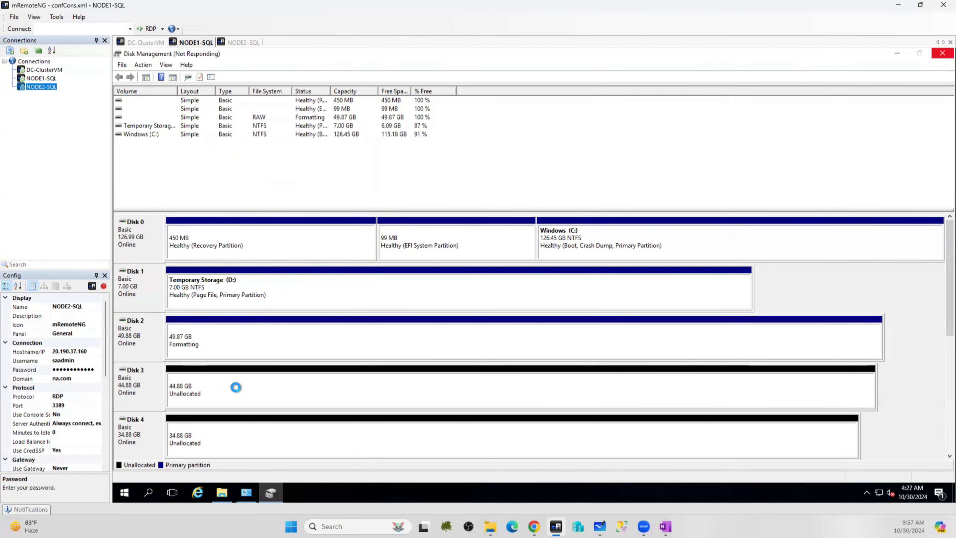
# Refresh This PC to confirm the DATA (G:) drive, then minimize it and select Disk 3
pyautogui.click(219, 496)
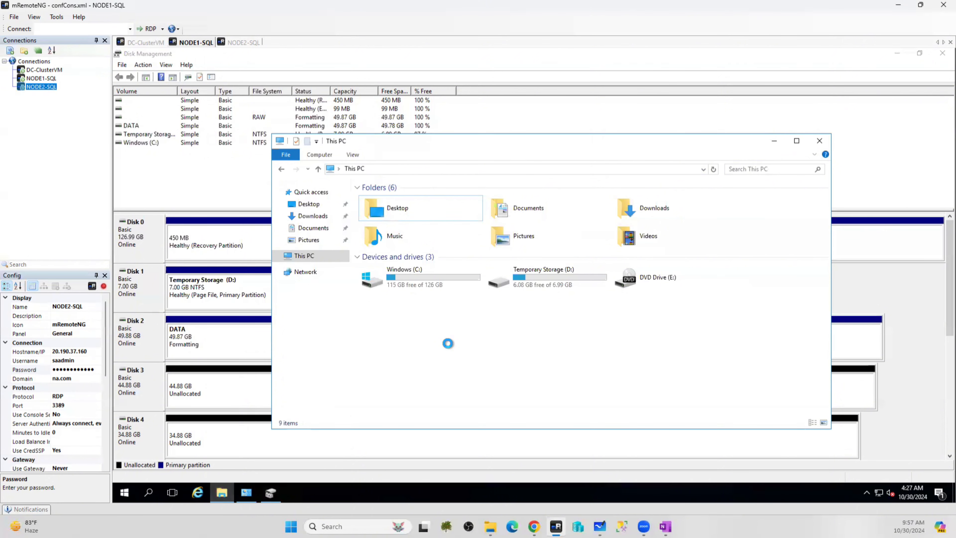
pyautogui.rightClick(448, 344)
pyautogui.click(480, 385)
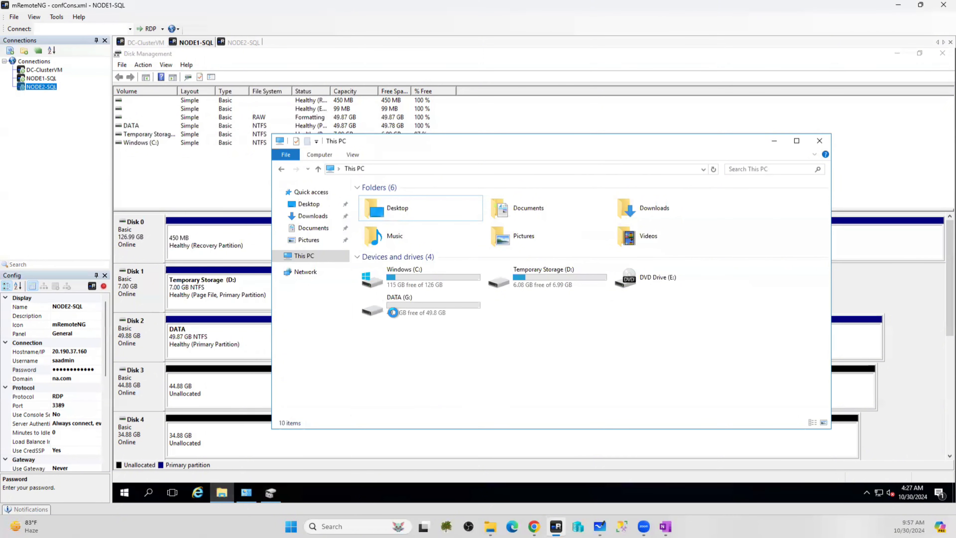
pyautogui.rightClick(416, 394)
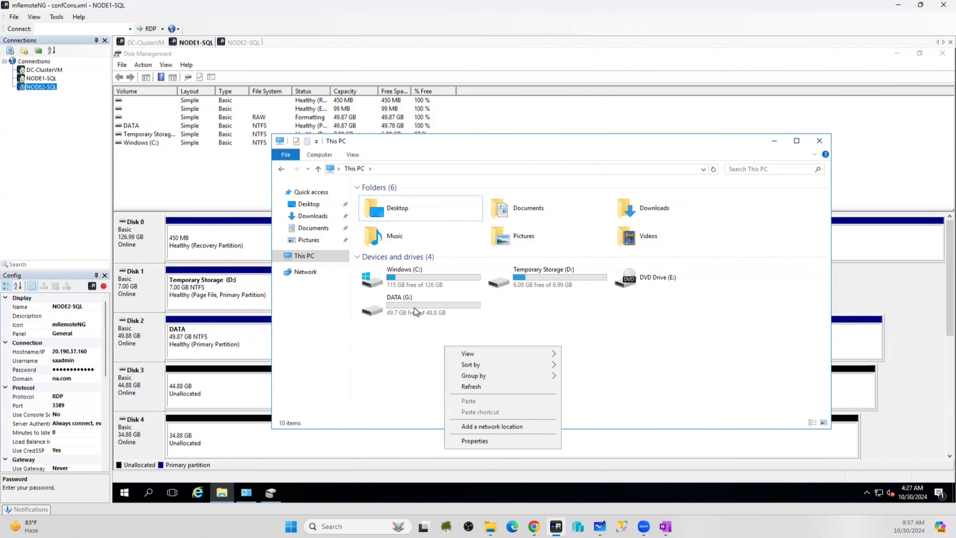
pyautogui.click(801, 141)
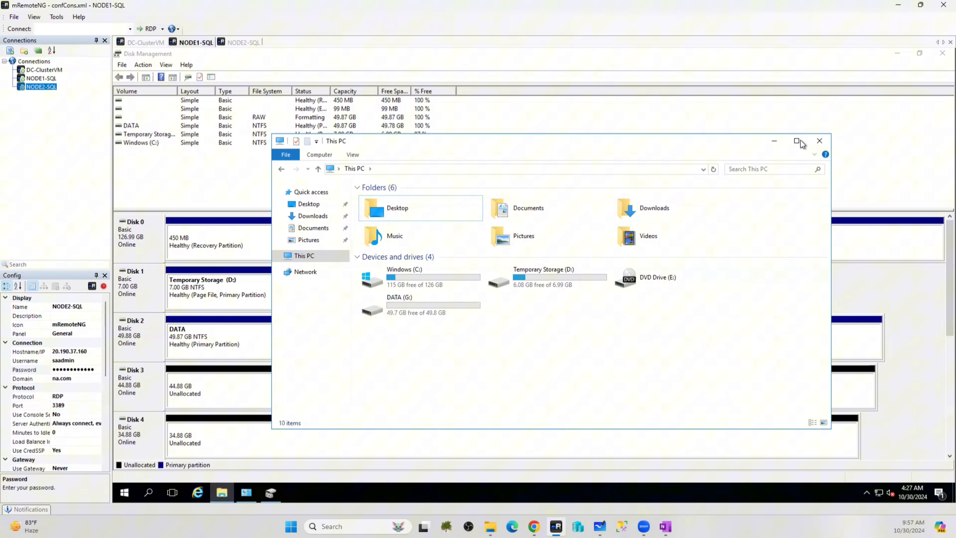
pyautogui.click(775, 140)
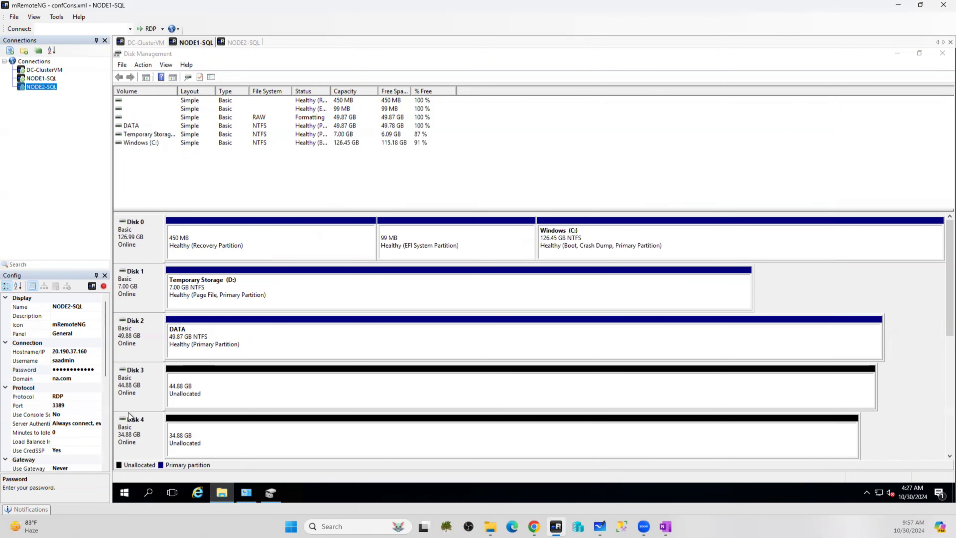
pyautogui.click(205, 377)
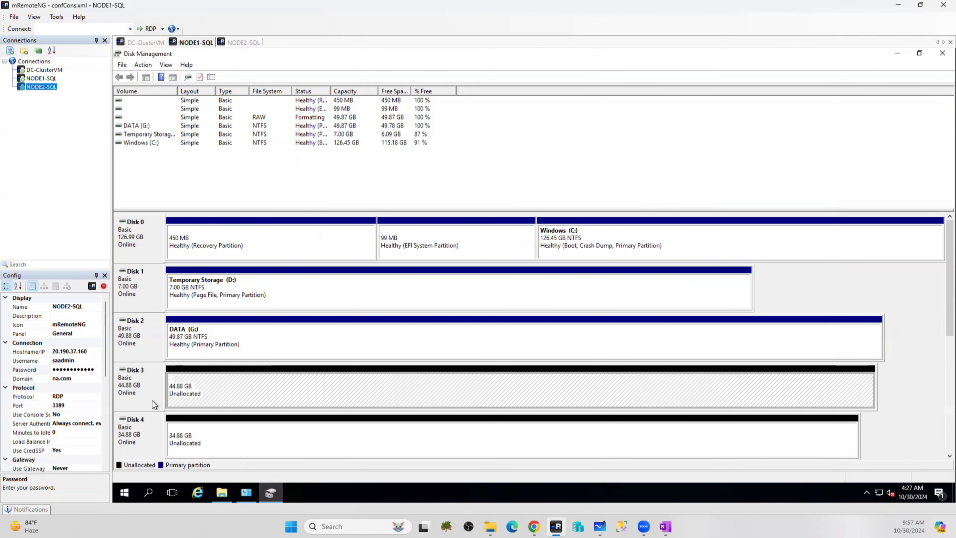
# Start a New Simple Volume on Disk 3 at the full 45950 MB, assigning drive letter L
pyautogui.rightClick(222, 382)
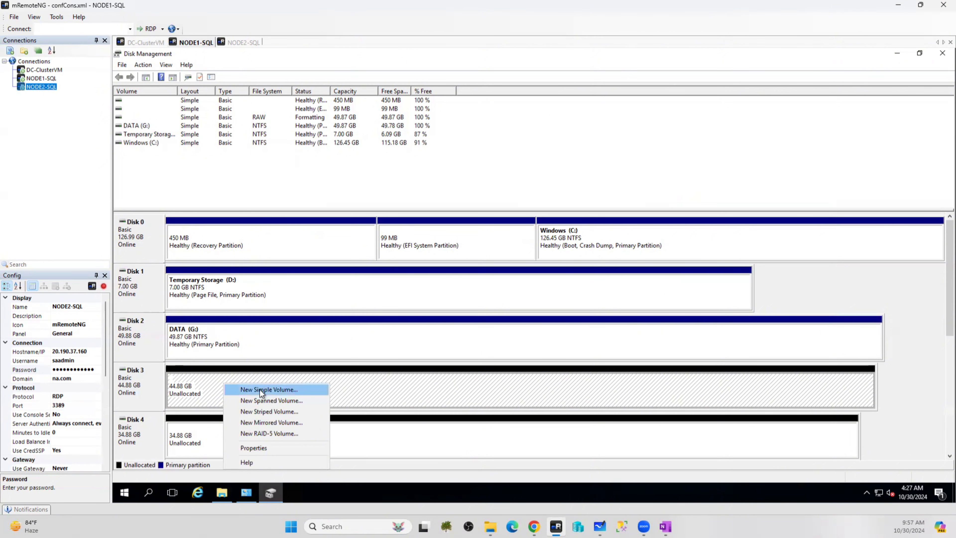
pyautogui.click(260, 390)
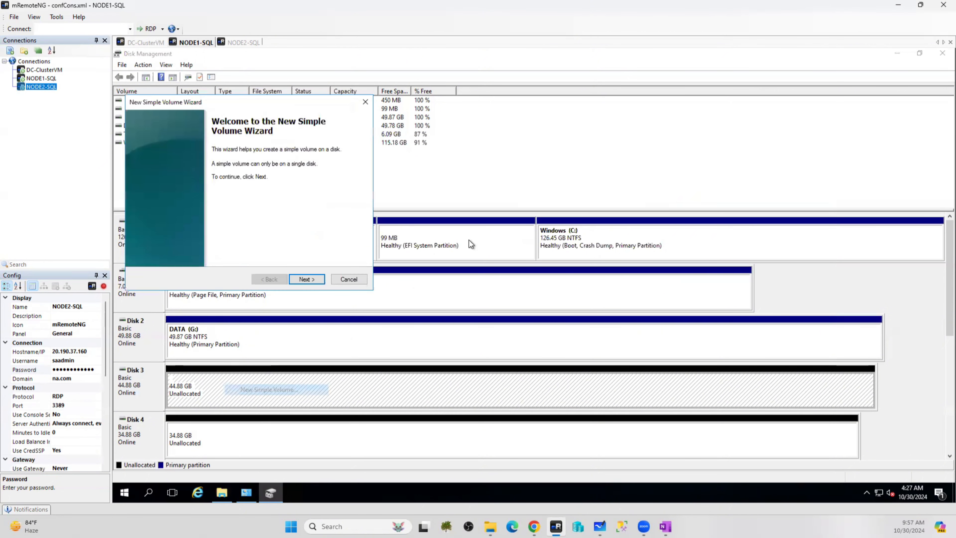
pyautogui.click(306, 278)
pyautogui.click(308, 279)
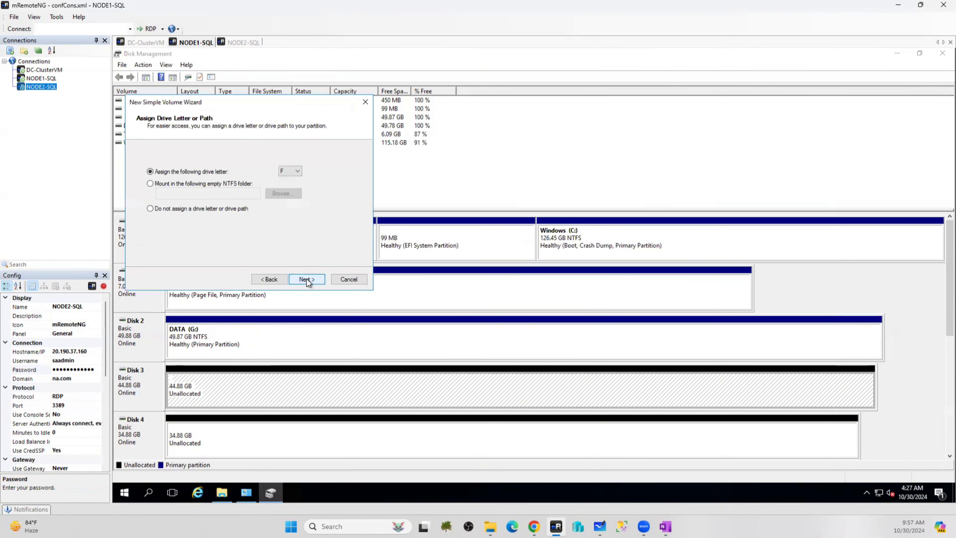
pyautogui.click(293, 171)
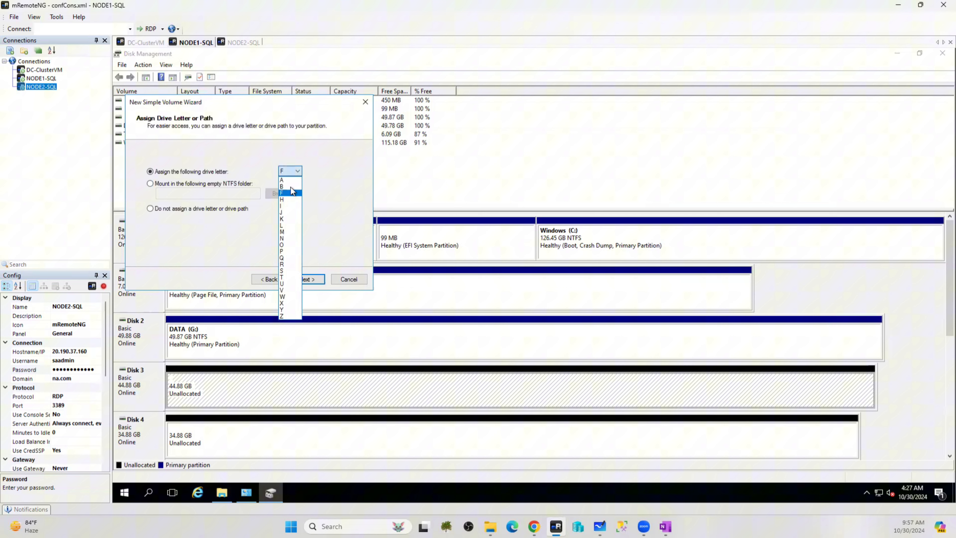
pyautogui.click(283, 227)
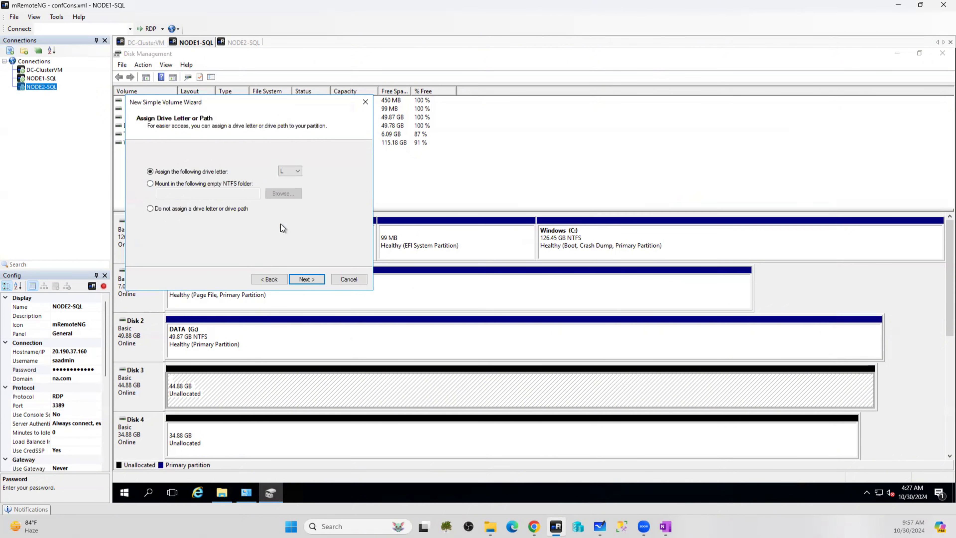
pyautogui.click(308, 279)
# Label it LOG with 64K allocation units, finish formatting, and close the blank browser window
pyautogui.moveTo(280, 222); pyautogui.dragTo(186, 222)
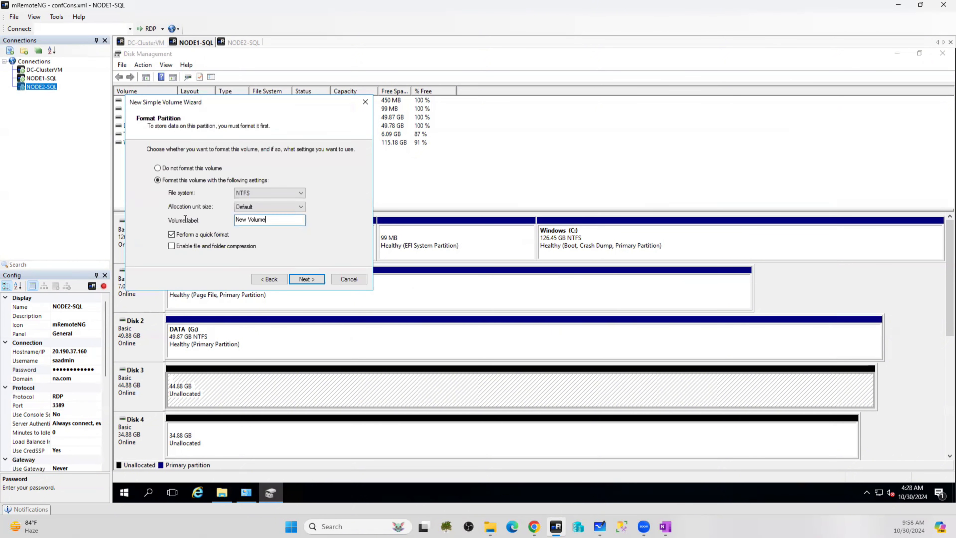
pyautogui.write('LOG')
pyautogui.click(276, 206)
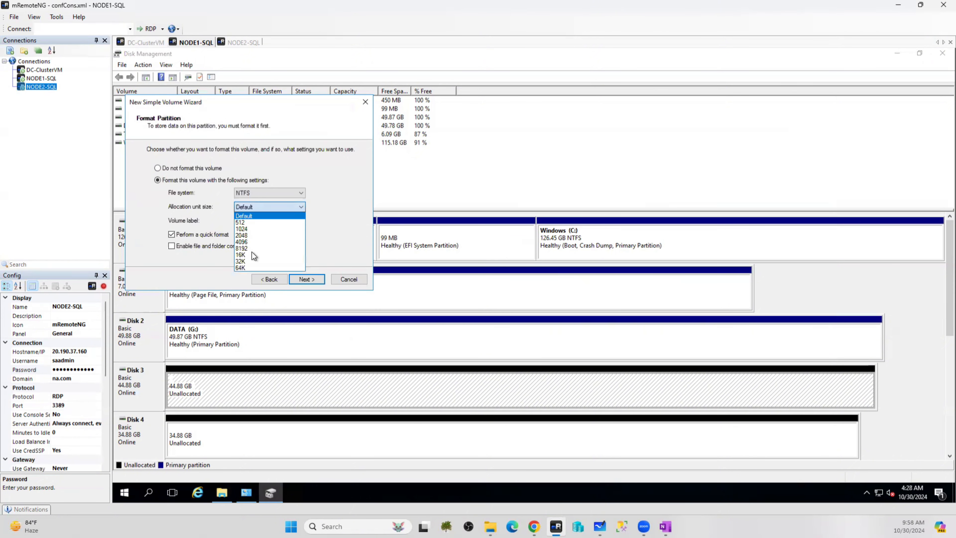
pyautogui.click(240, 268)
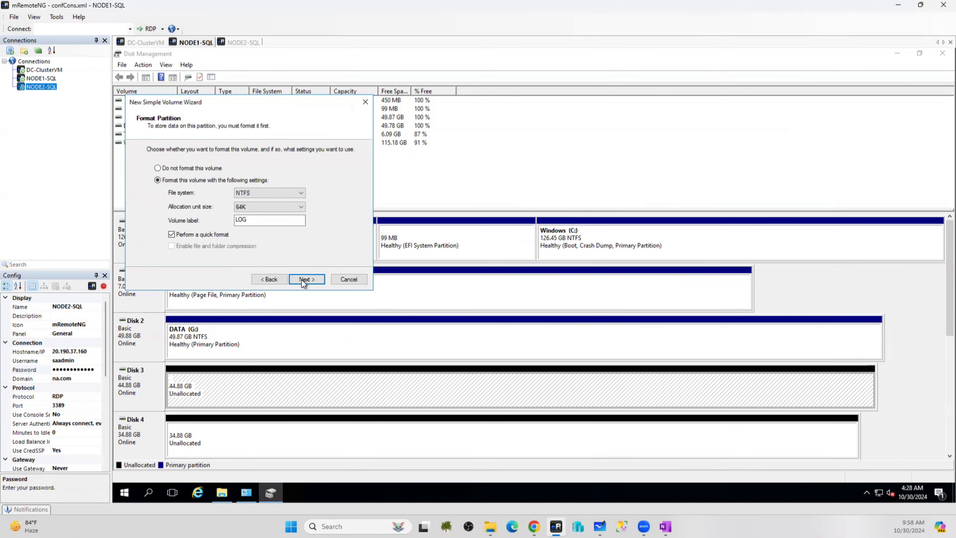
pyautogui.click(303, 280)
pyautogui.click(306, 280)
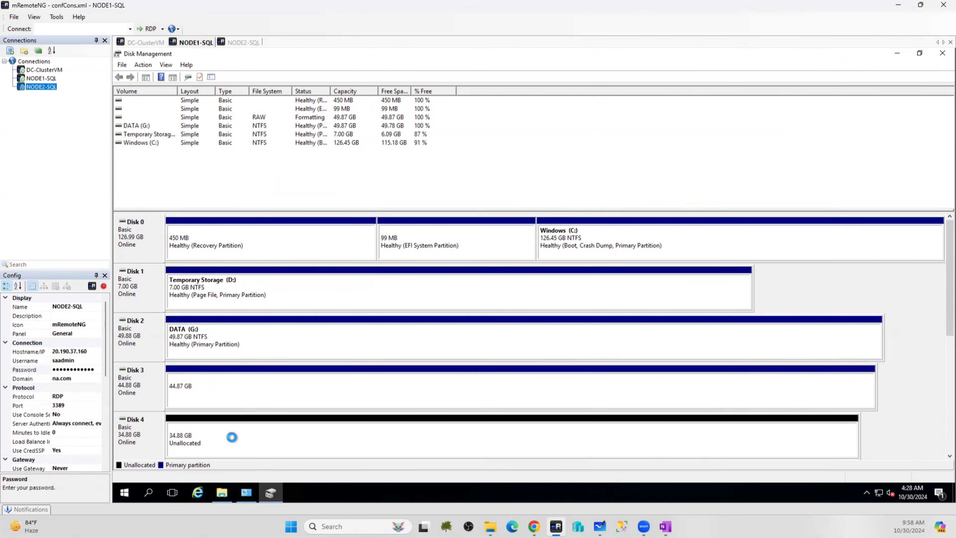
pyautogui.click(232, 437)
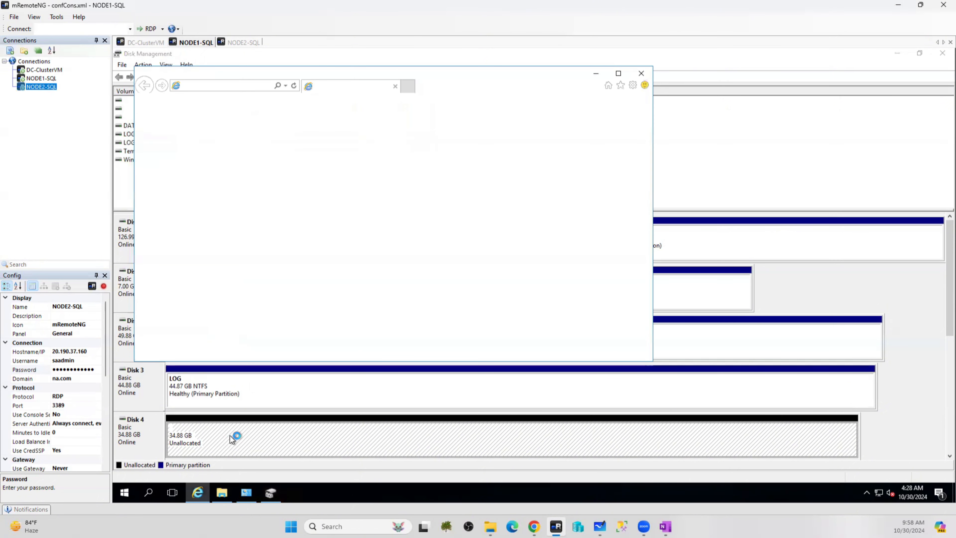
pyautogui.click(641, 75)
# Start a New Simple Volume on Disk 4 at the full 35710 MB, assigning drive letter T
pyautogui.rightClick(202, 438)
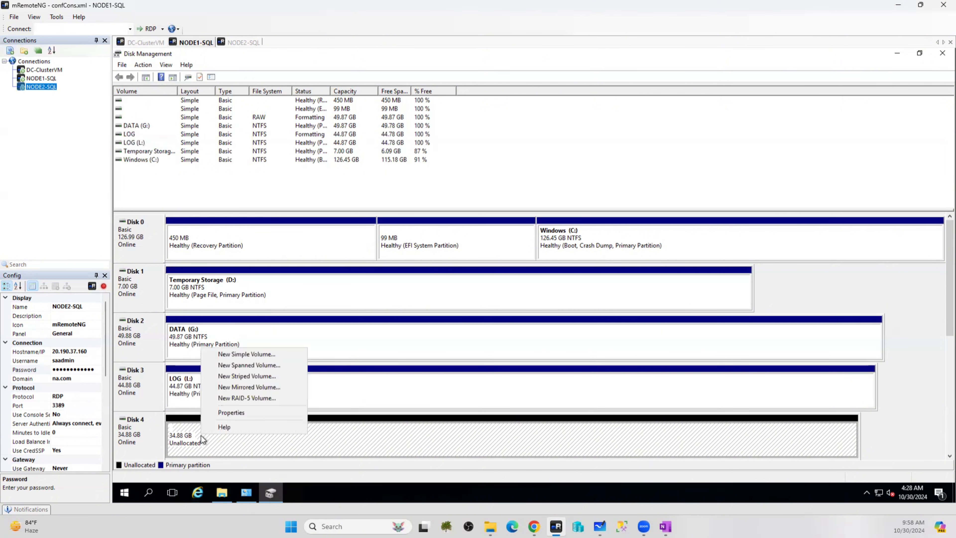
pyautogui.click(245, 354)
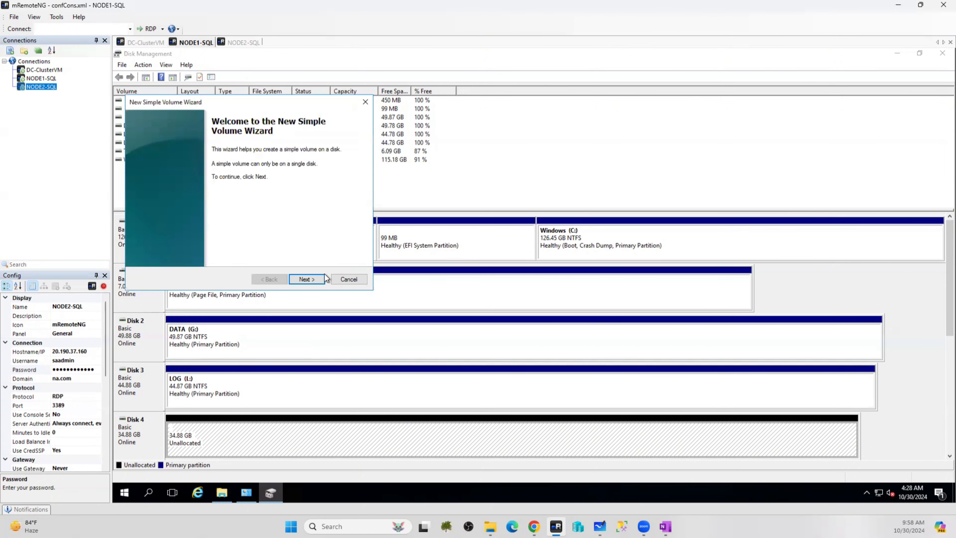
pyautogui.click(315, 279)
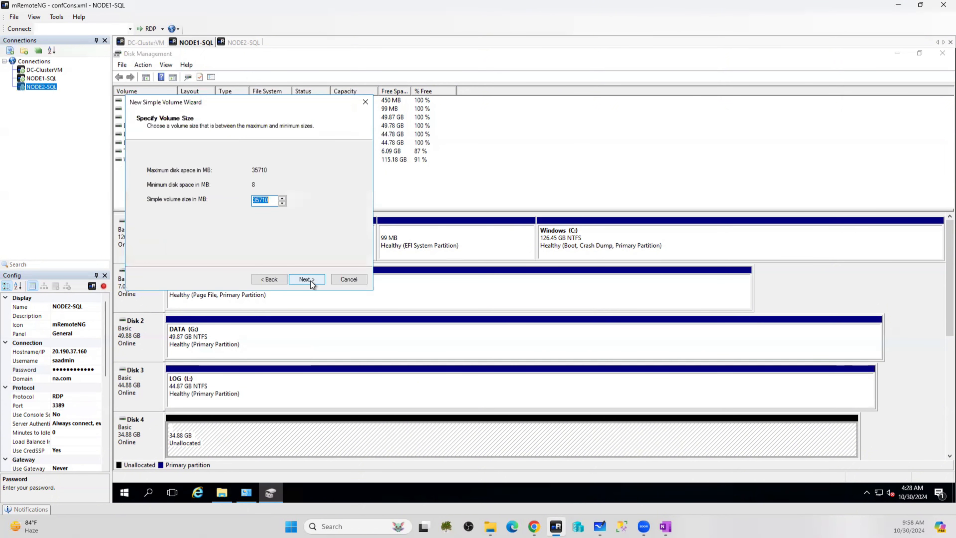
pyautogui.click(309, 281)
pyautogui.click(289, 171)
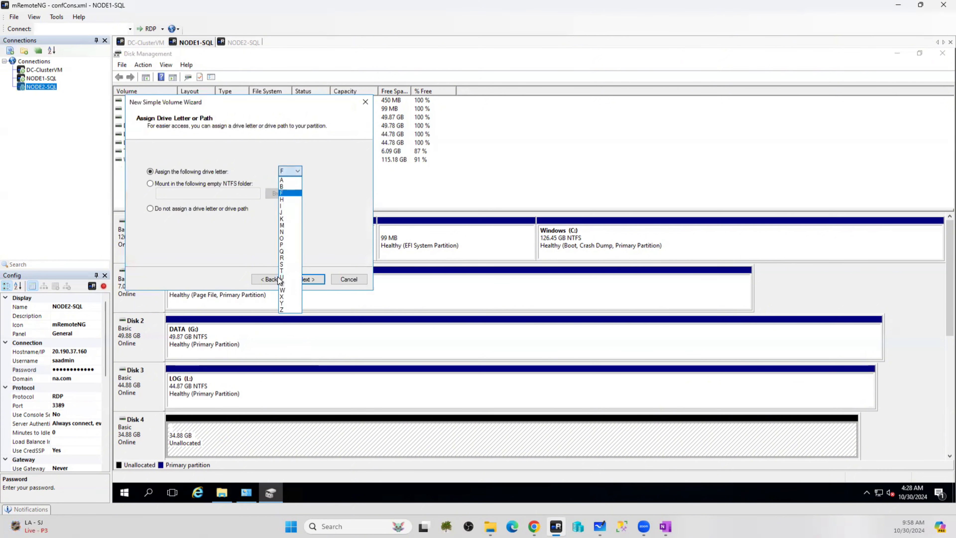
pyautogui.click(282, 270)
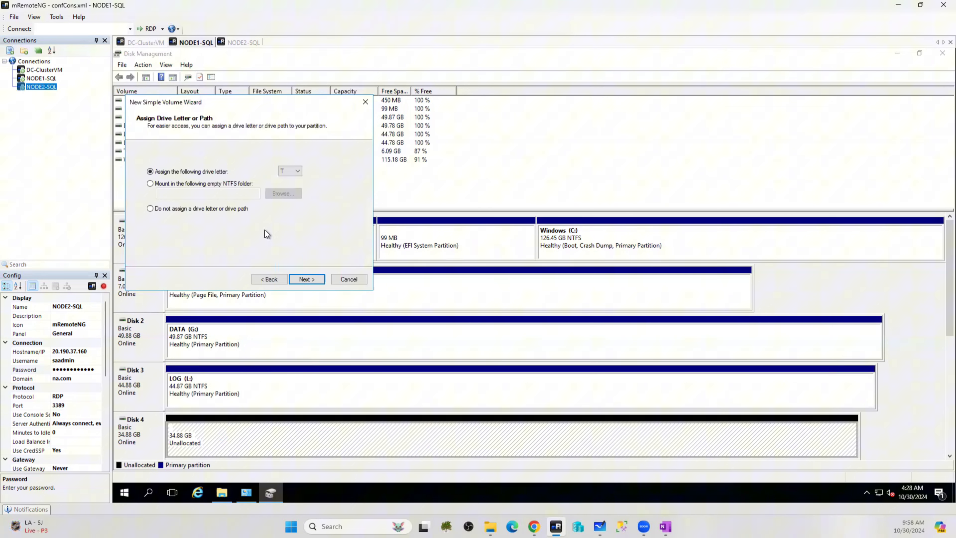
pyautogui.click(305, 278)
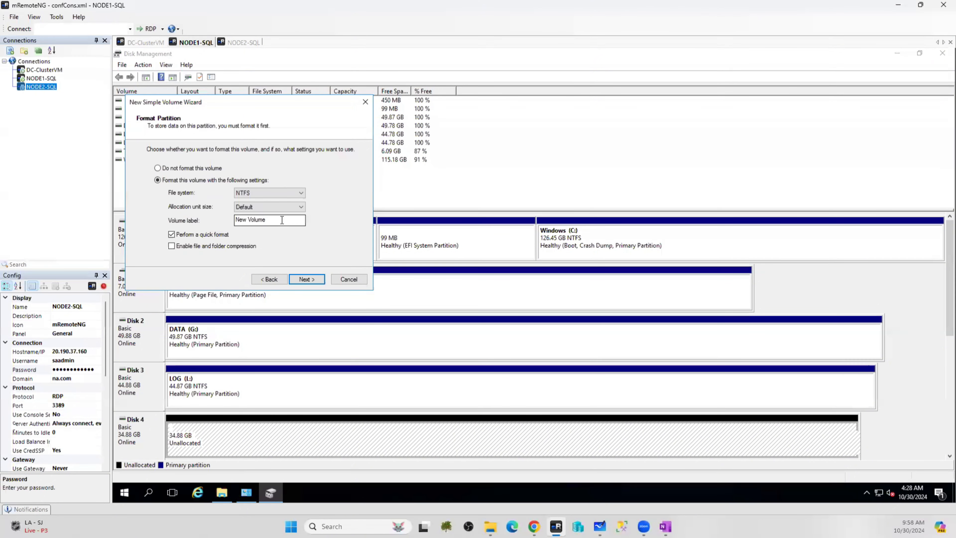
# Label the volume TEMPDB with 64K allocation units and finish the wizard
pyautogui.moveTo(281, 219); pyautogui.dragTo(208, 224)
pyautogui.write('TEMPDB')
pyautogui.click(288, 204)
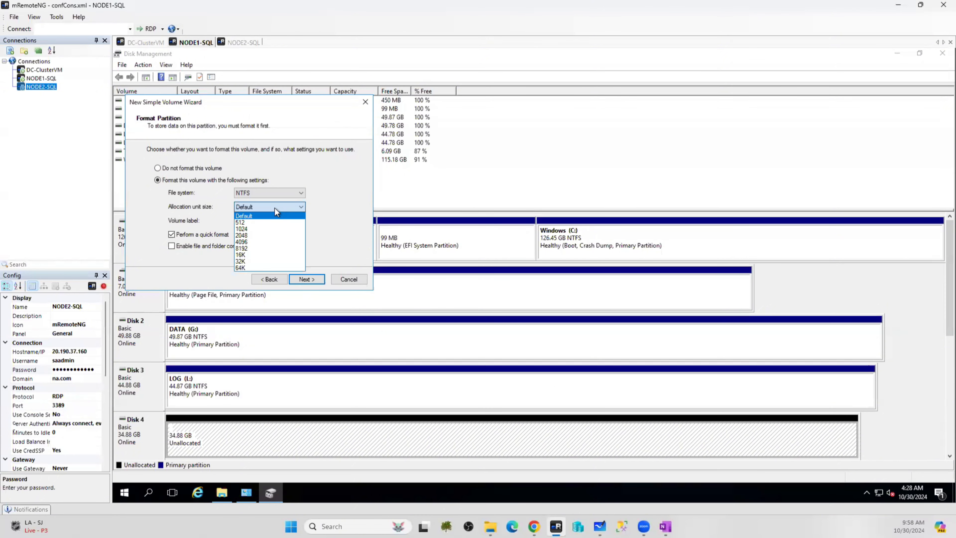
pyautogui.click(241, 267)
pyautogui.click(310, 280)
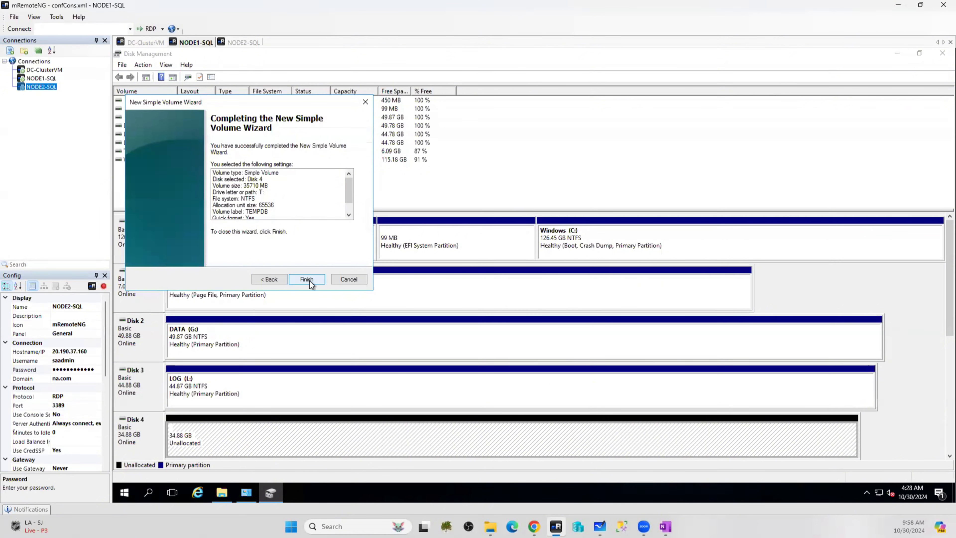
pyautogui.click(310, 280)
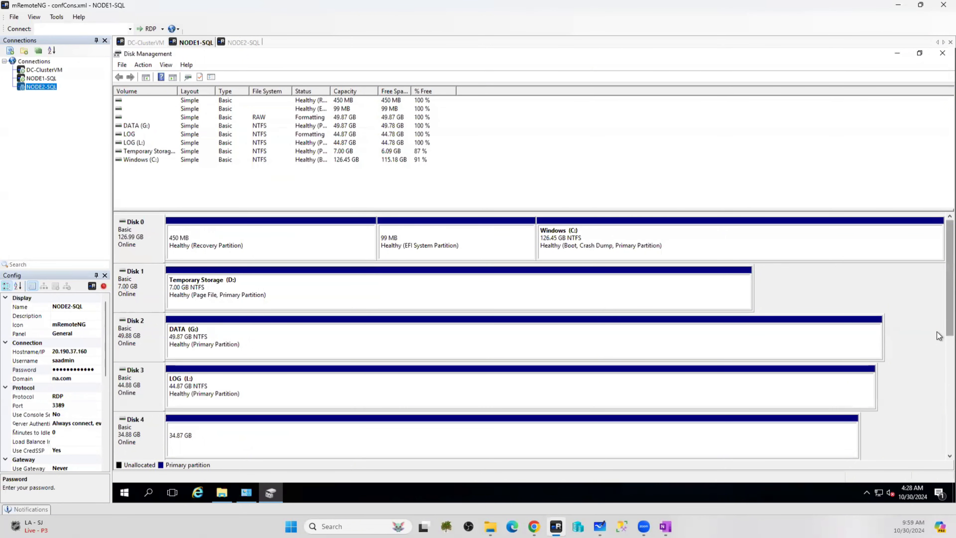
# Start a New Simple Volume on Disk 5 at the full 25470 MB, assigning unused drive letter Z
pyautogui.scroll(-3, 938, 335)
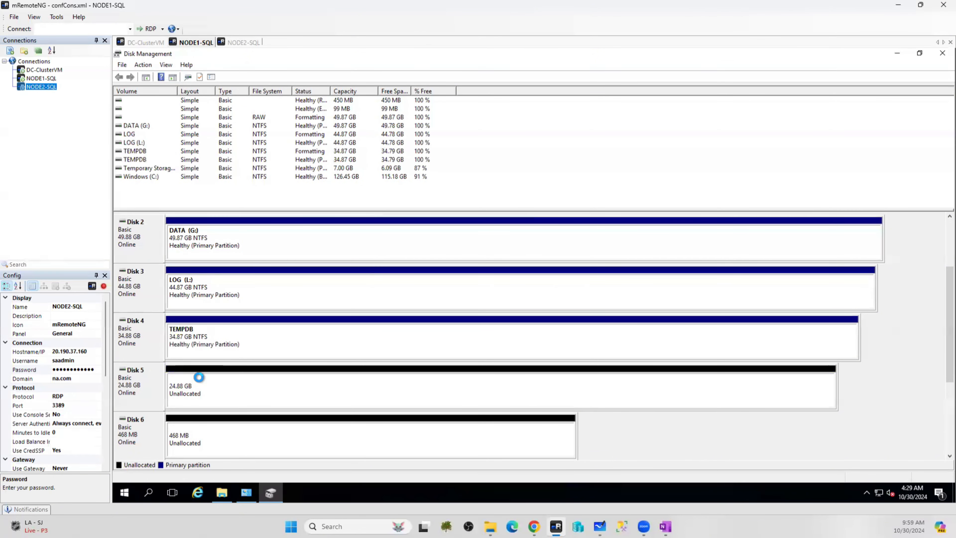
pyautogui.rightClick(213, 386)
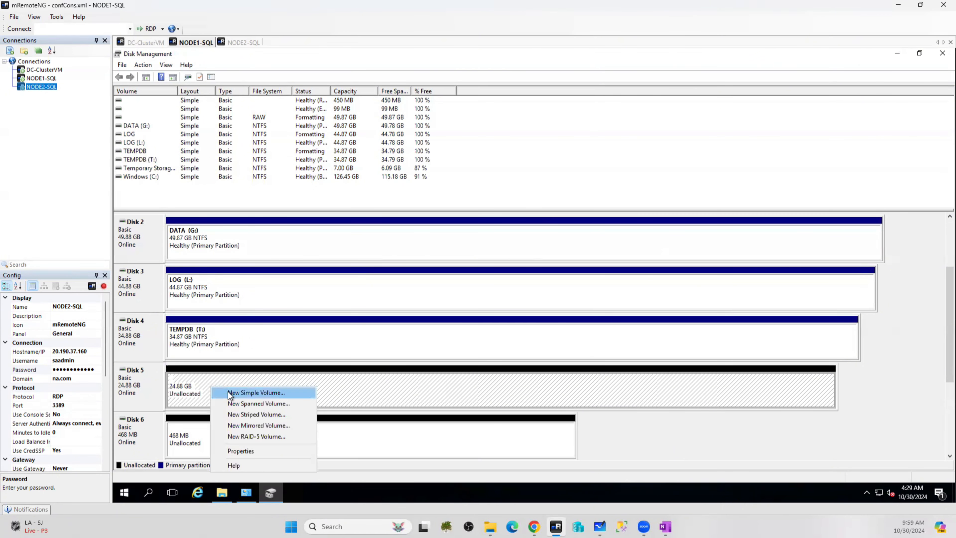
pyautogui.click(228, 392)
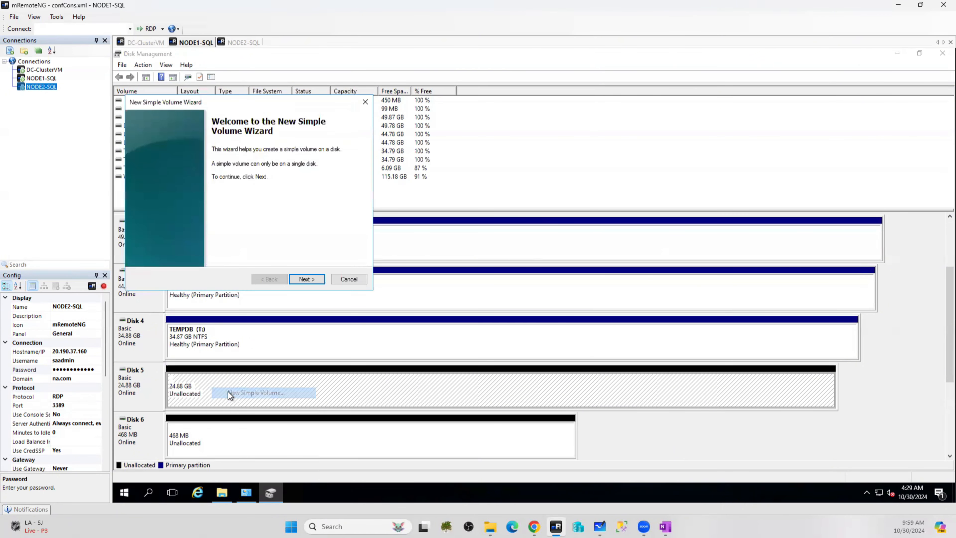
pyautogui.click(306, 279)
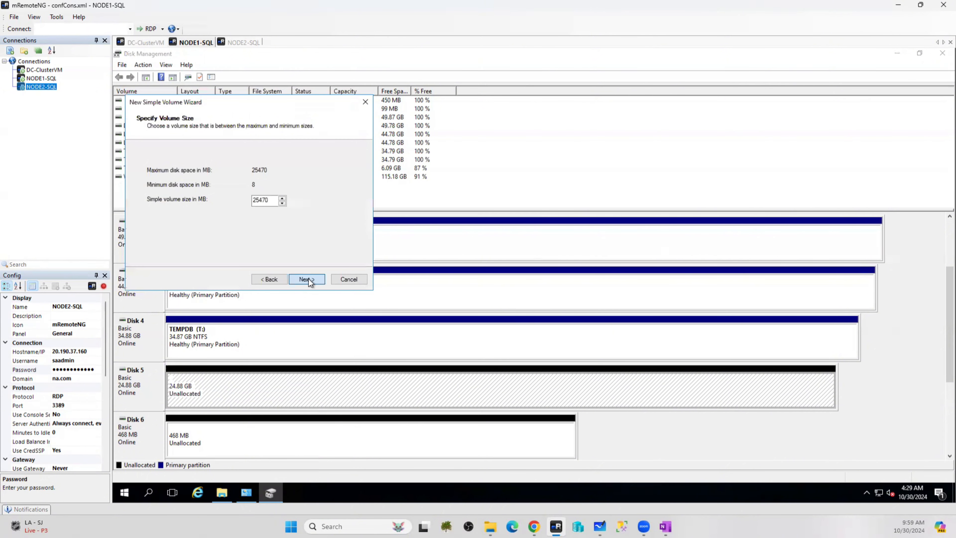
pyautogui.click(306, 279)
pyautogui.click(289, 174)
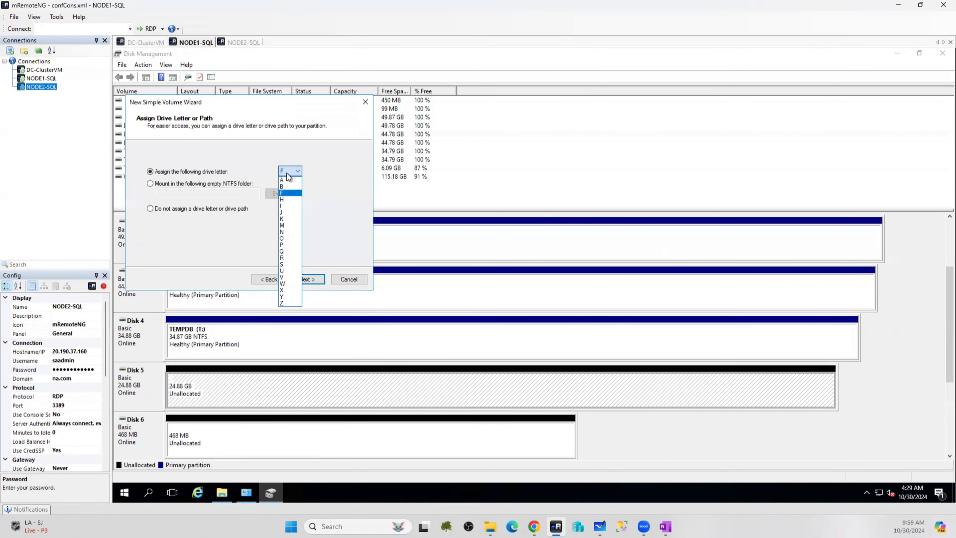
pyautogui.click(222, 492)
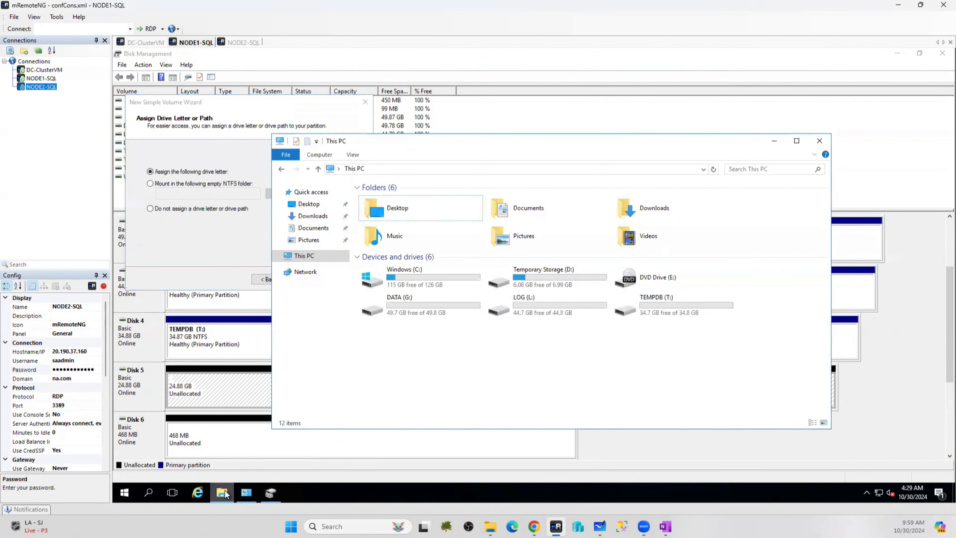
pyautogui.click(223, 493)
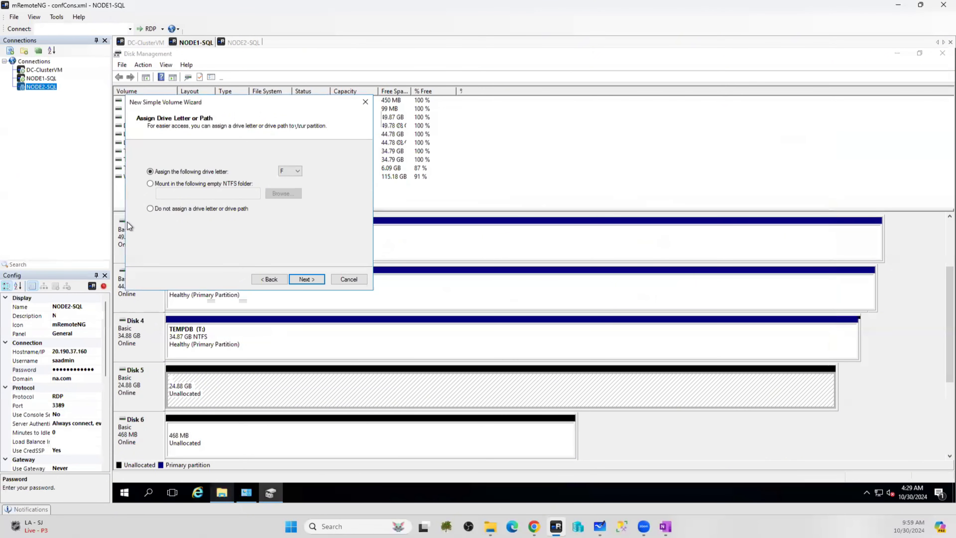
pyautogui.click(289, 171)
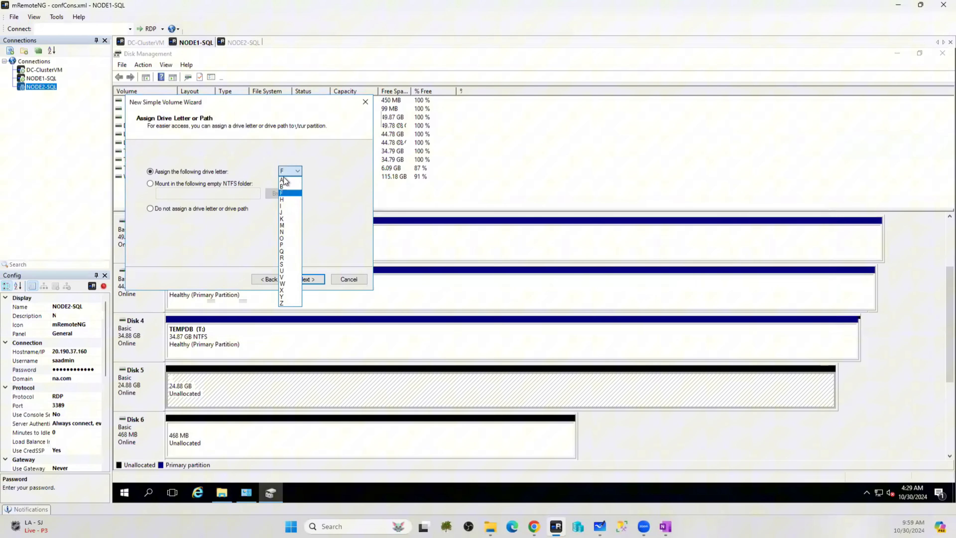
pyautogui.click(282, 303)
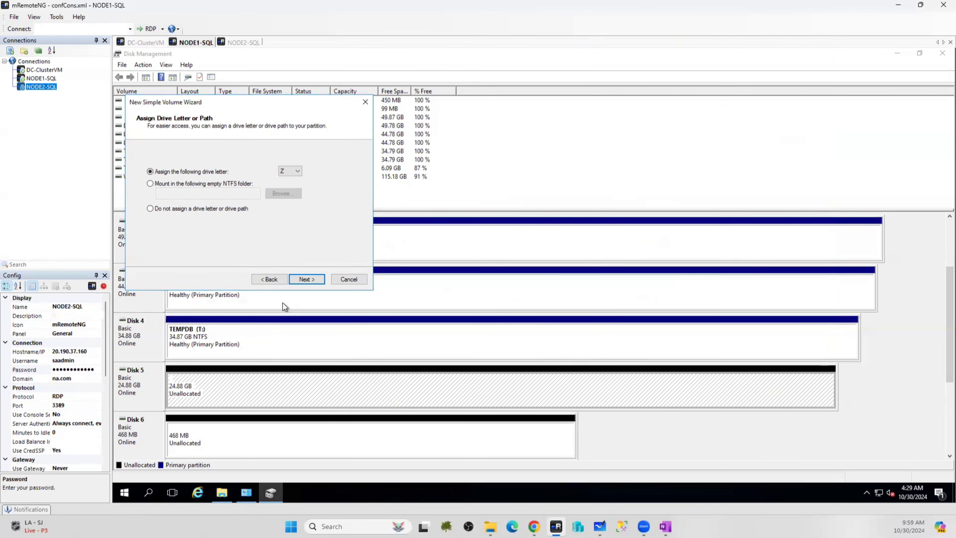
pyautogui.click(306, 278)
# Set 64K allocation units and label BACKUPS, finish the wizard, then glance at Disk 6's menu
pyautogui.click(250, 207)
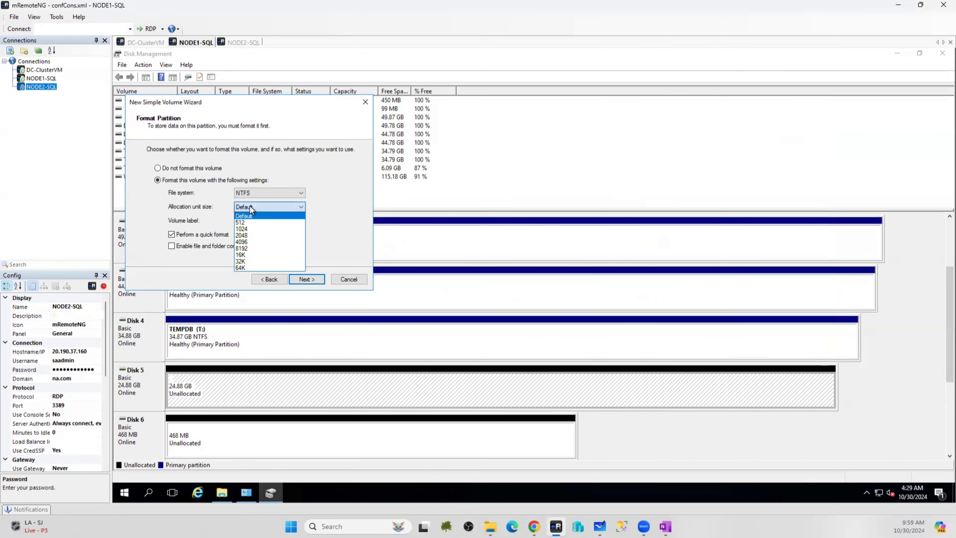
pyautogui.click(245, 265)
pyautogui.click(272, 222)
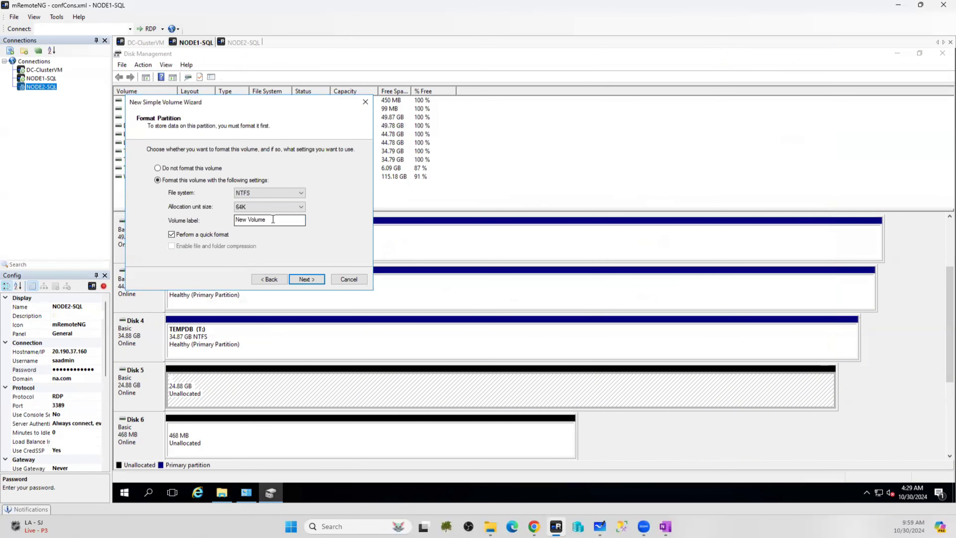
pyautogui.hotkey('ctrl', 'a')
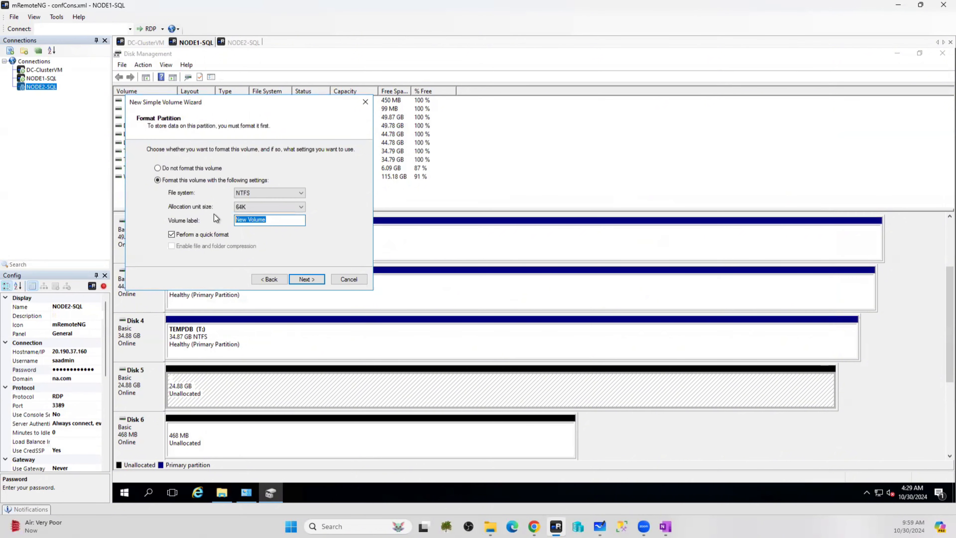
pyautogui.write('BACKUPS')
pyautogui.click(306, 279)
pyautogui.click(309, 279)
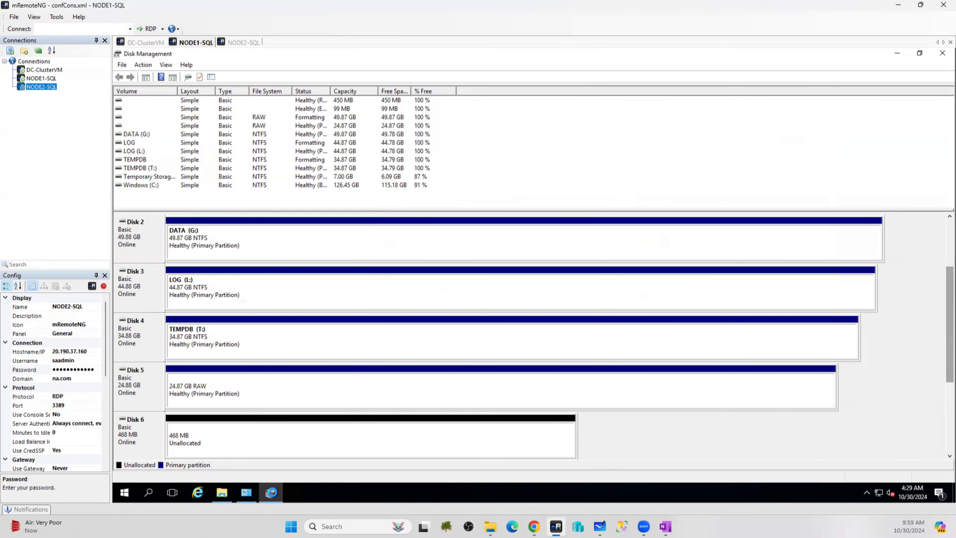
pyautogui.rightClick(227, 434)
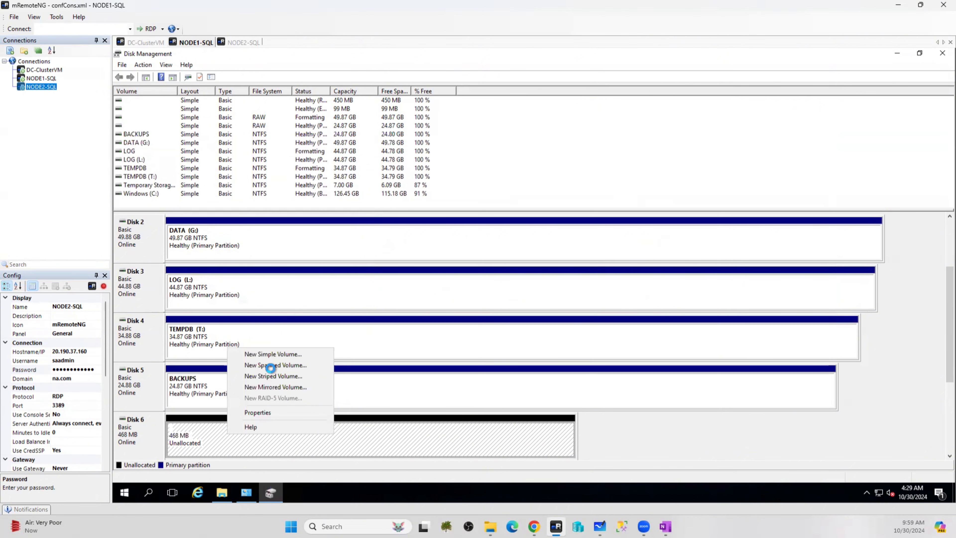
pyautogui.click(277, 354)
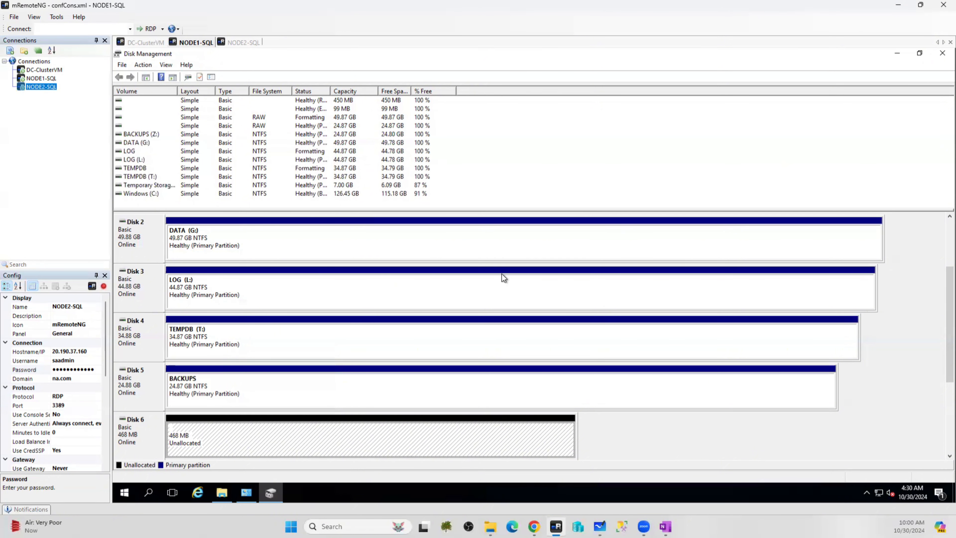
# Start a New Simple Volume on Disk 6 at the default size, assigning drive letter Q
pyautogui.rightClick(204, 443)
pyautogui.click(244, 359)
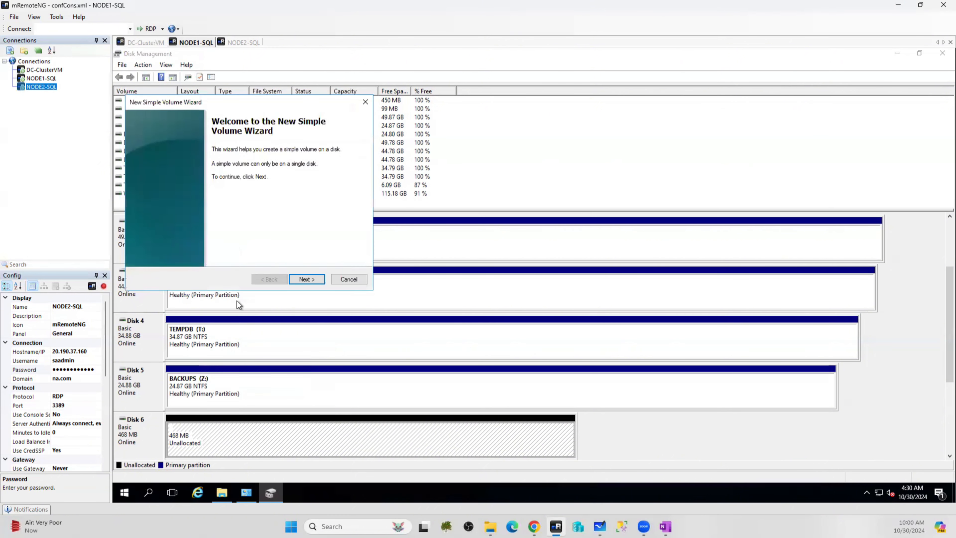
pyautogui.click(302, 280)
pyautogui.click(299, 279)
pyautogui.click(288, 171)
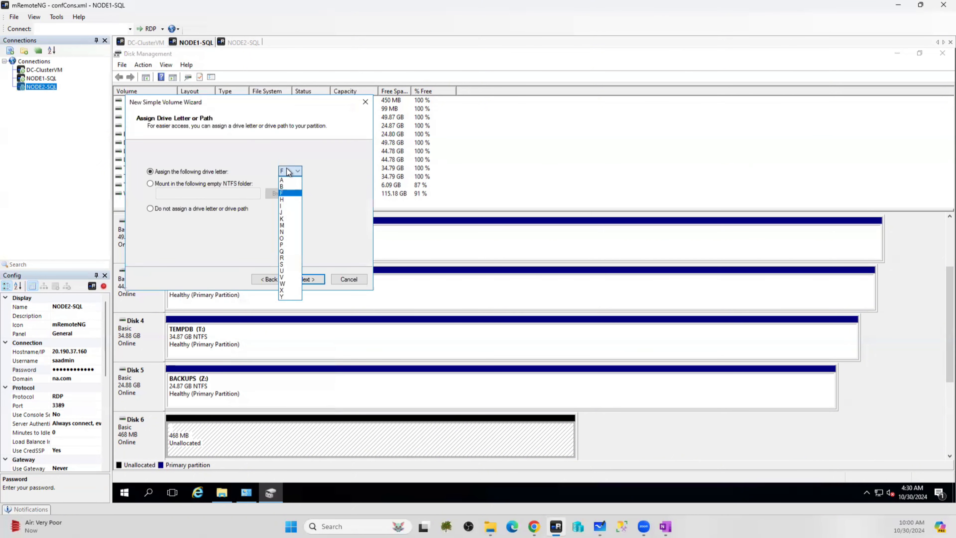
pyautogui.click(285, 251)
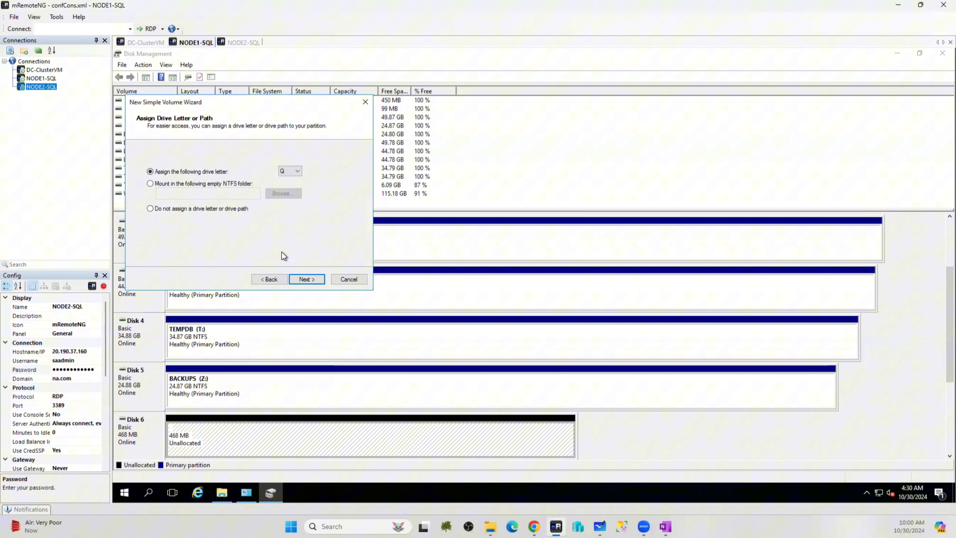
pyautogui.click(312, 279)
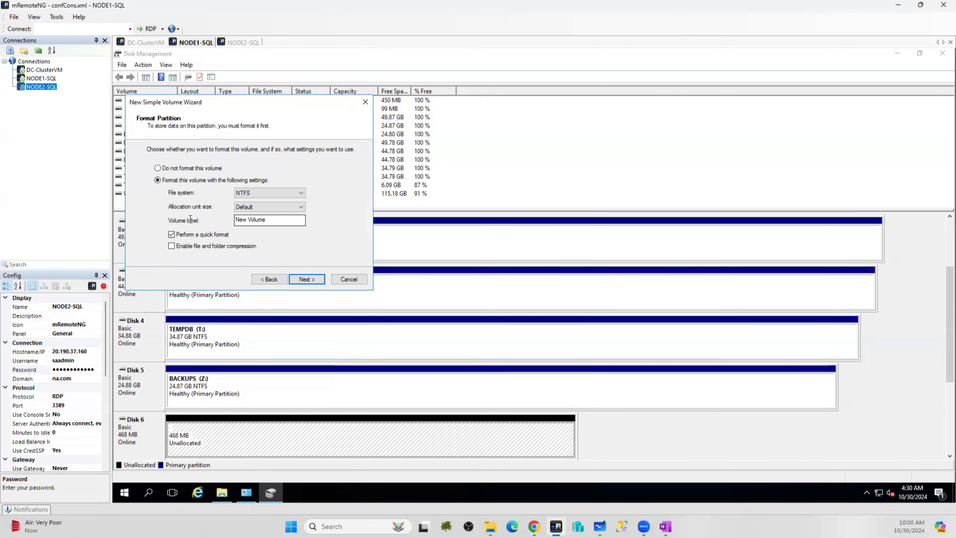
# Label the volume Quorum with 64K allocation units, finish, then right-click Disk 7's unallocated space
pyautogui.moveTo(276, 220); pyautogui.dragTo(189, 219)
pyautogui.write('Quorum')
pyautogui.click(288, 210)
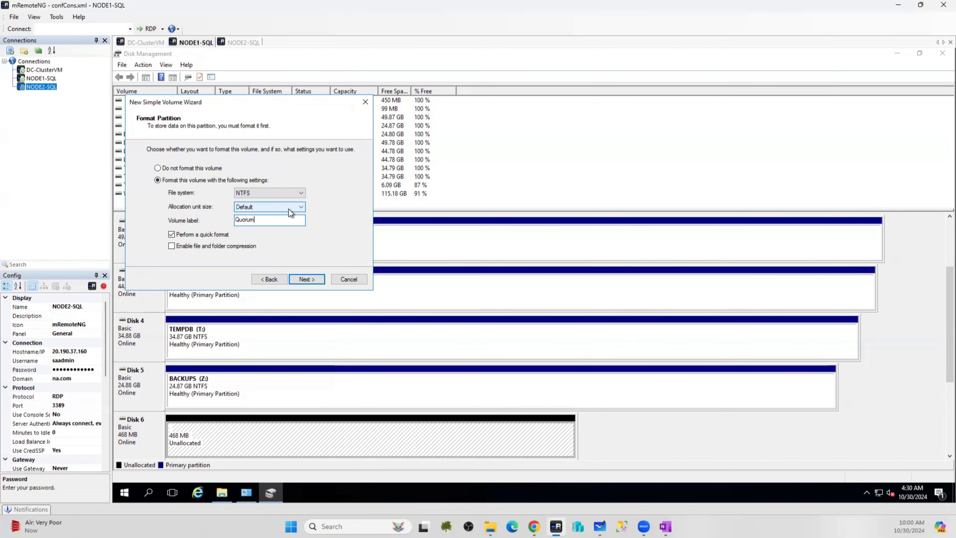
pyautogui.click(242, 267)
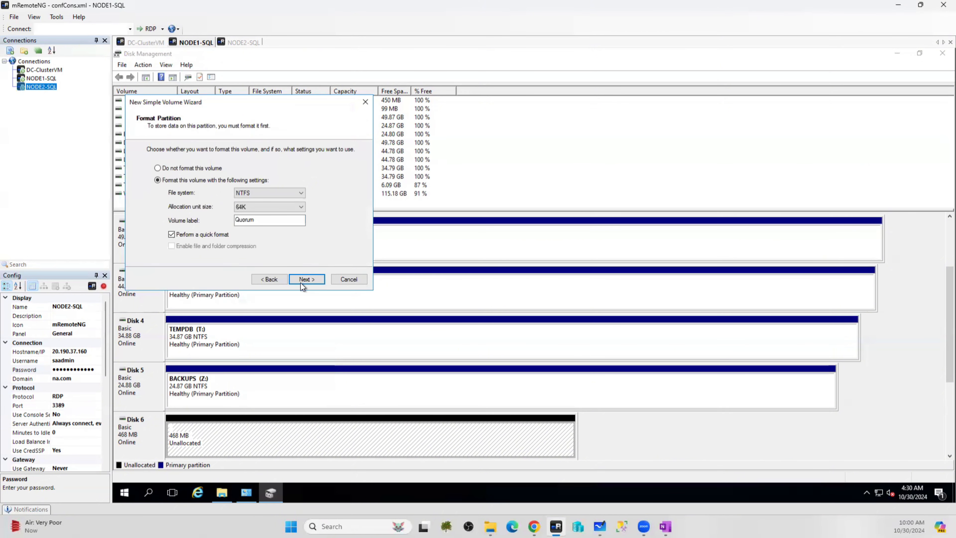
pyautogui.click(300, 282)
pyautogui.click(307, 279)
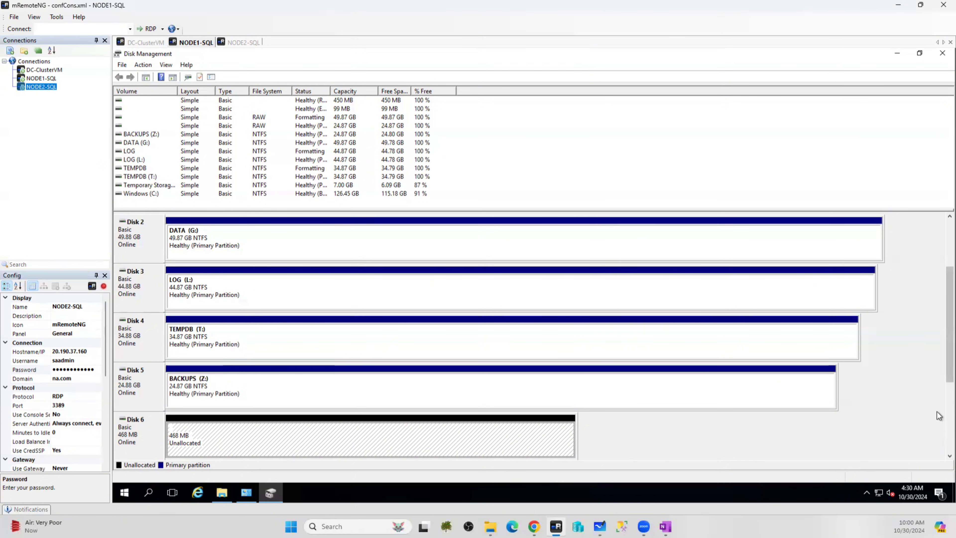
pyautogui.scroll(-5, 937, 416)
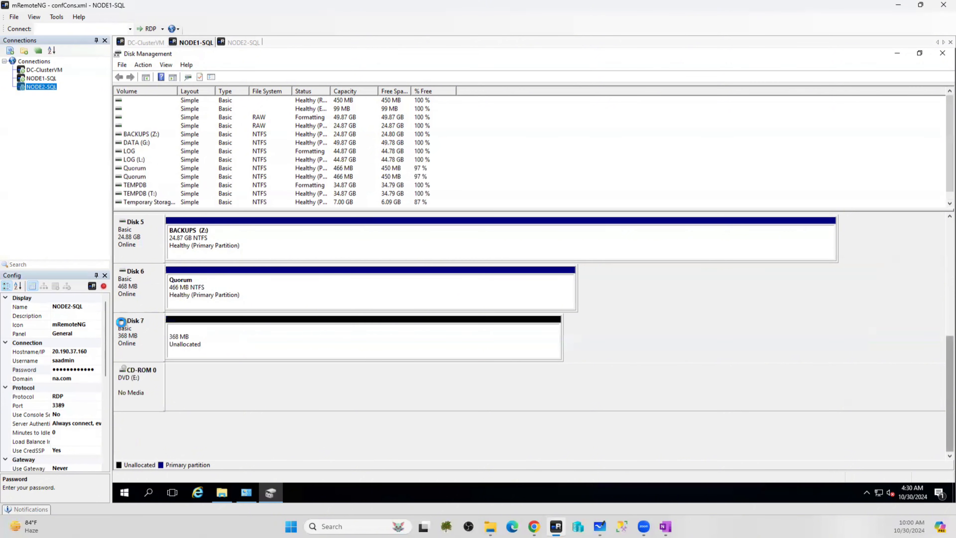
pyautogui.rightClick(207, 338)
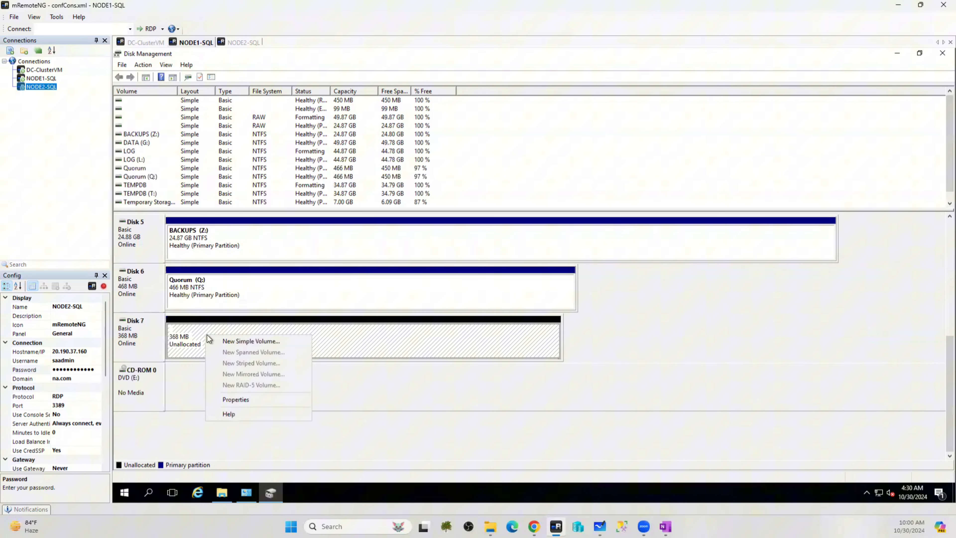
# Create Disk 7's volume at default size with letter M, label MSDTC and 64K allocation units
pyautogui.click(234, 340)
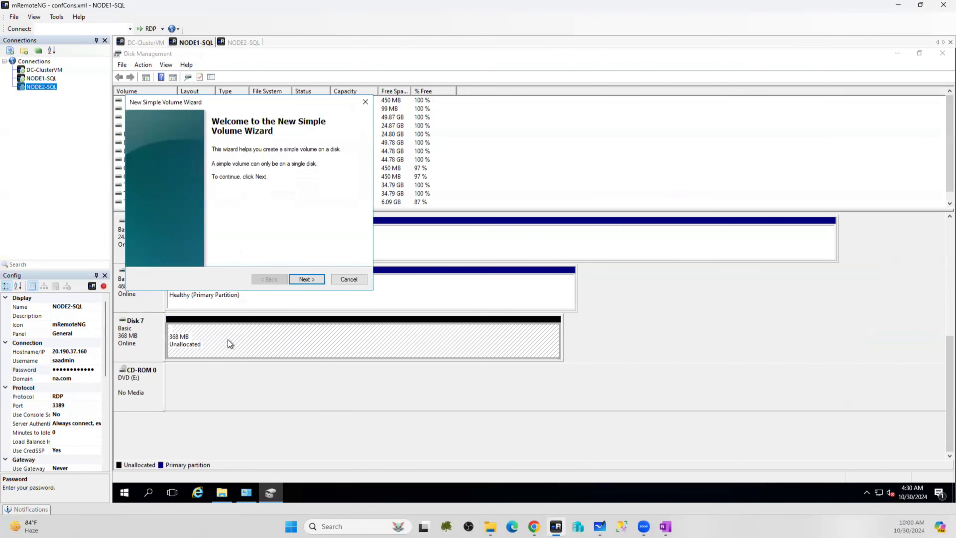
pyautogui.click(306, 279)
pyautogui.click(305, 279)
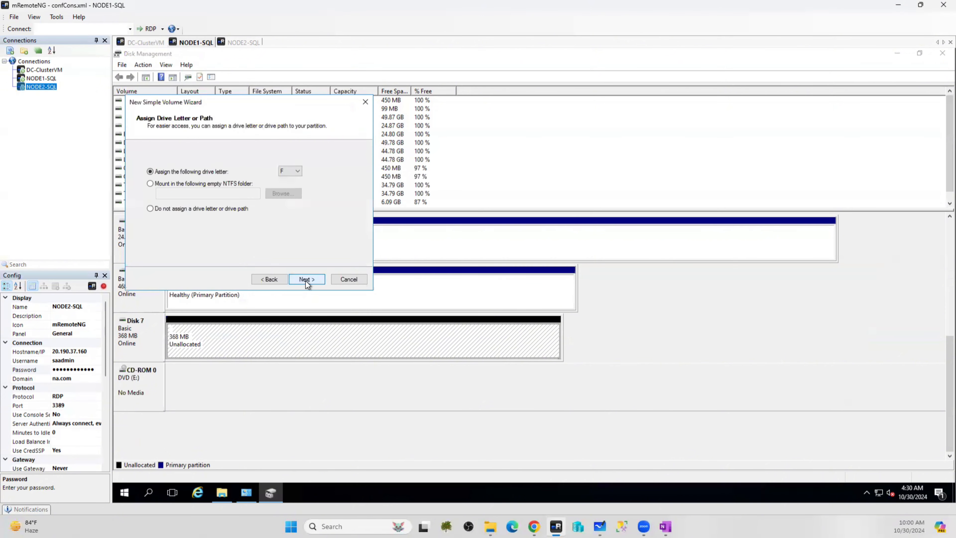
pyautogui.click(290, 171)
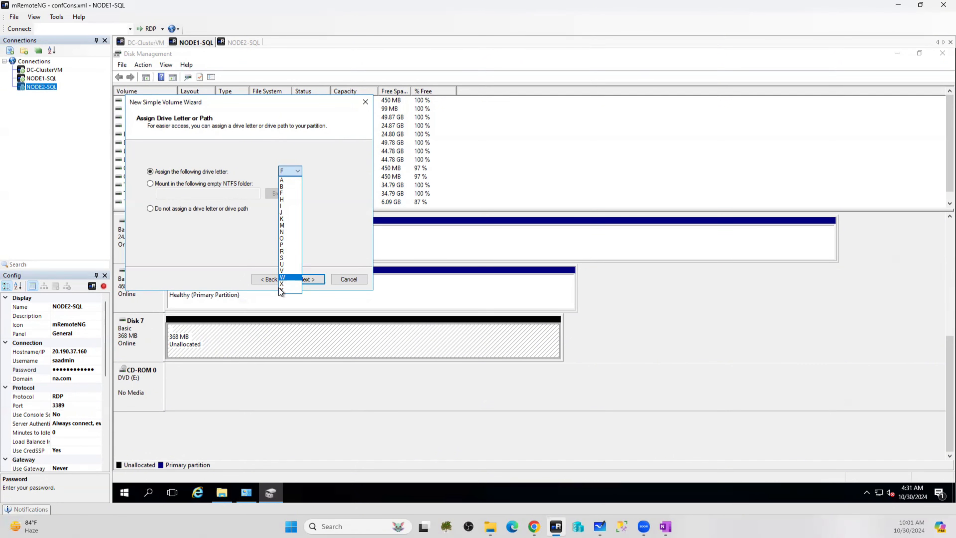
pyautogui.click(283, 225)
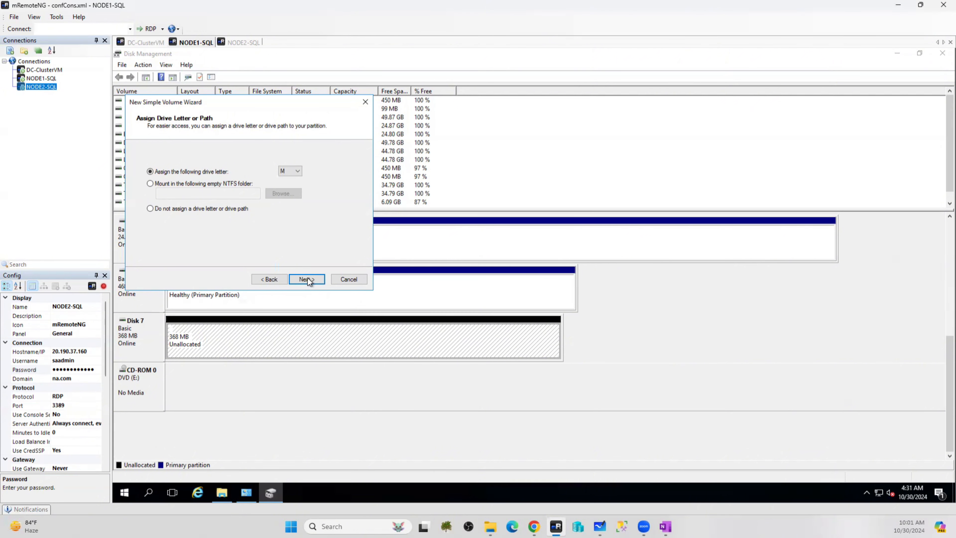
pyautogui.click(308, 278)
pyautogui.moveTo(271, 219); pyautogui.dragTo(212, 219)
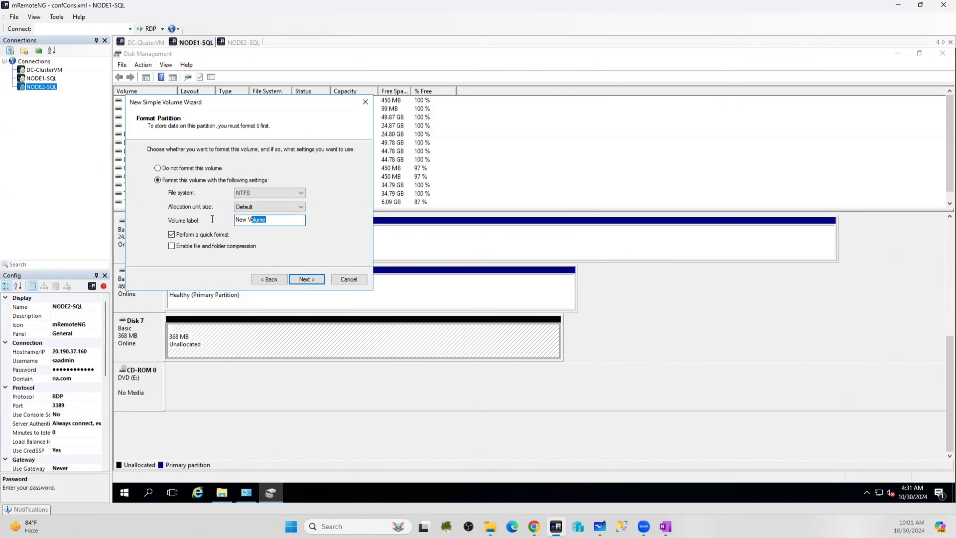
pyautogui.write('MSDTC')
pyautogui.click(290, 206)
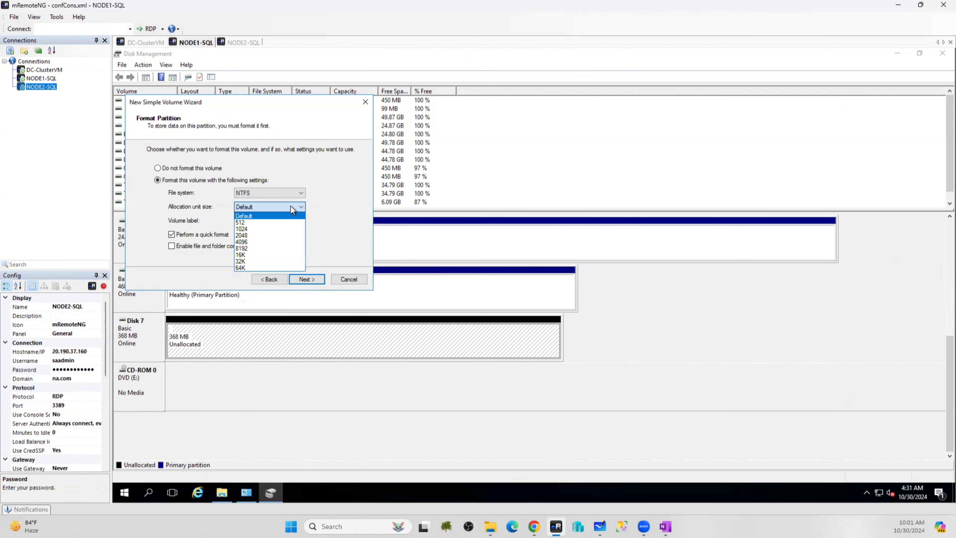
pyautogui.click(241, 268)
pyautogui.click(304, 279)
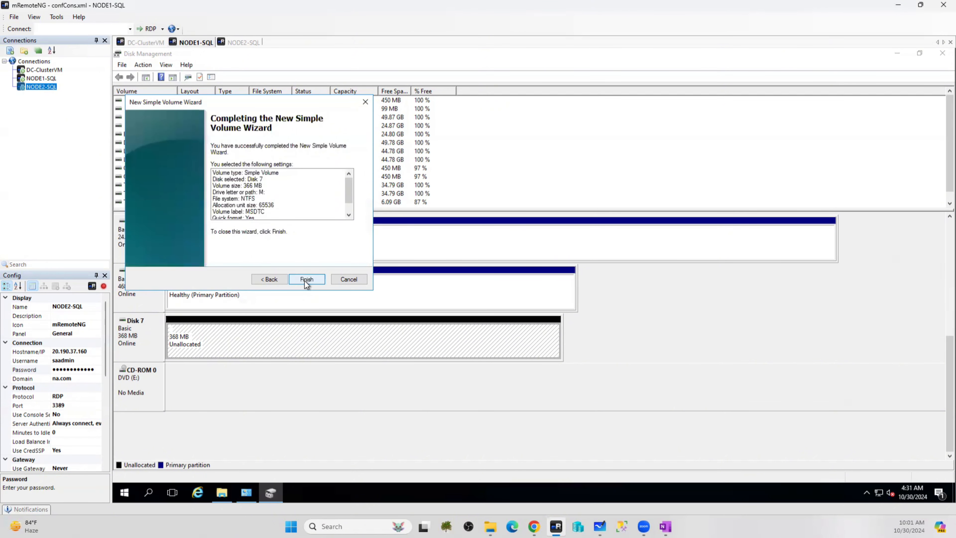
pyautogui.click(306, 279)
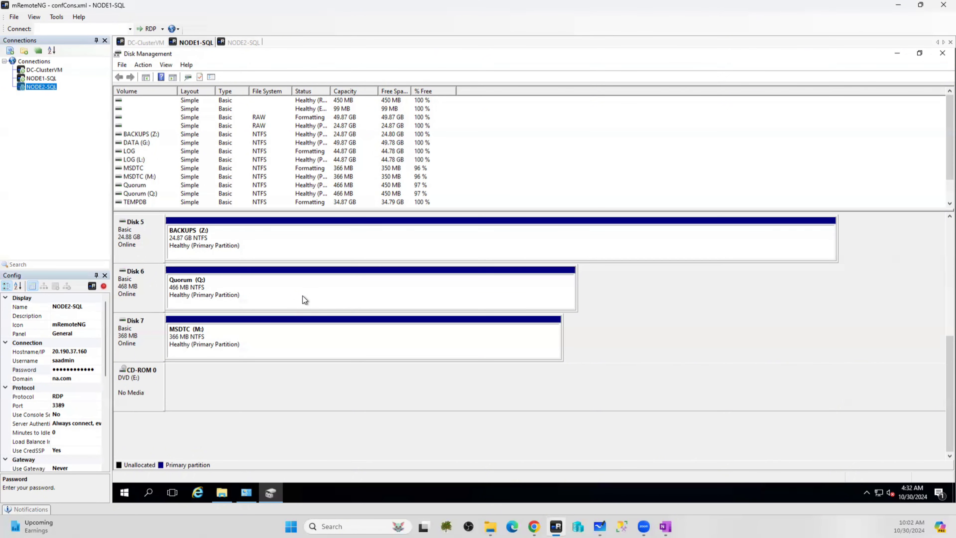
# Verify NODE1-SQL's six new drives in This PC, then switch to the NODE2-SQL session
pyautogui.click(222, 494)
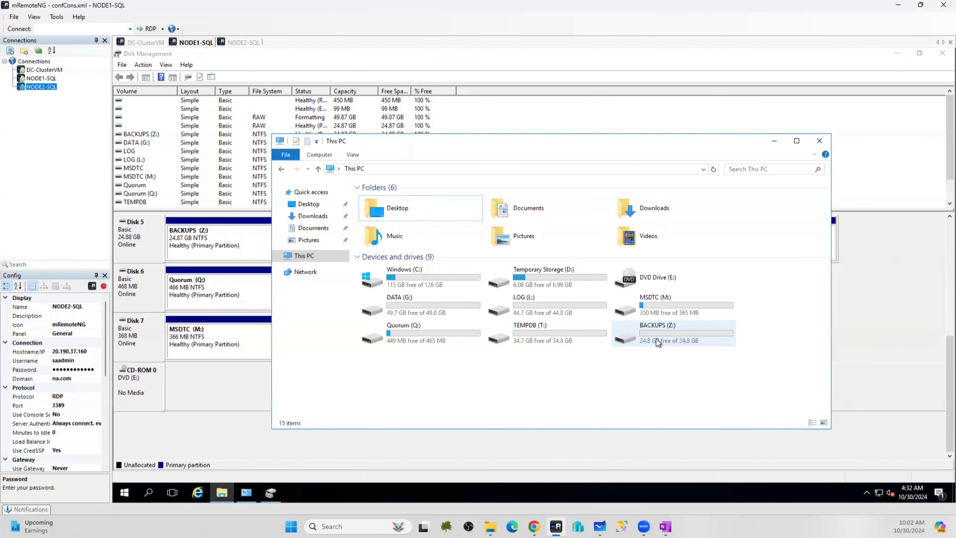
pyautogui.click(244, 42)
pyautogui.click(124, 492)
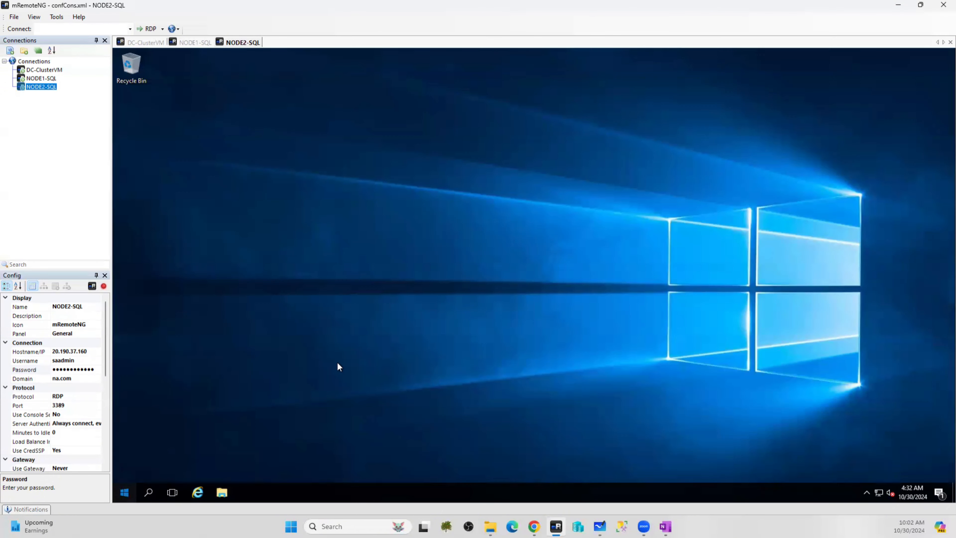
# Start the iSCSI service on NODE2-SQL and quick-connect to the target at 10.1.1.4
pyautogui.click(295, 270)
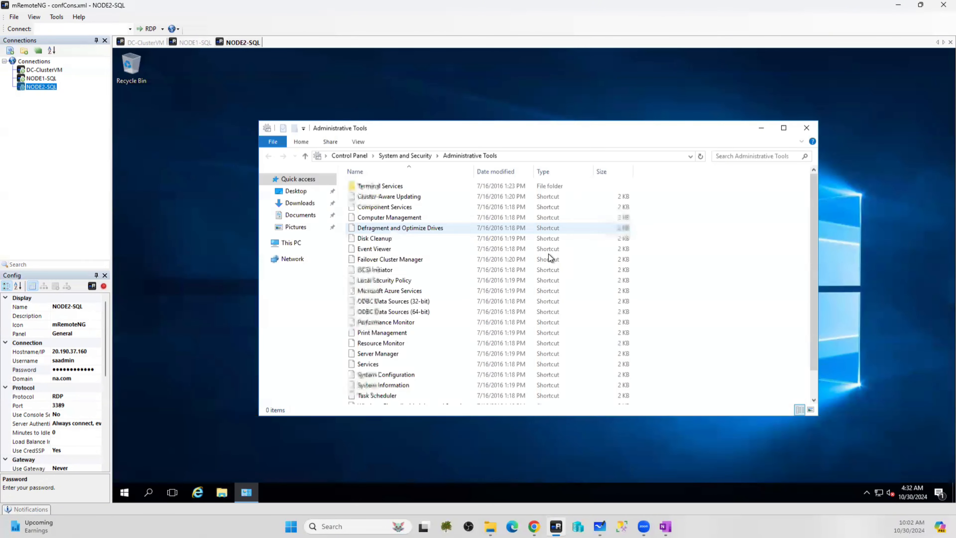
pyautogui.doubleClick(375, 270)
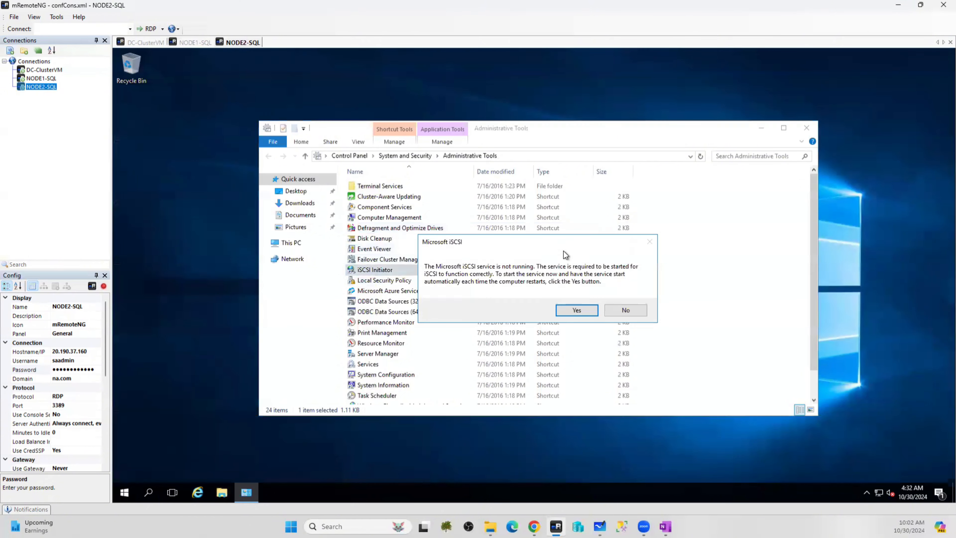
pyautogui.click(577, 310)
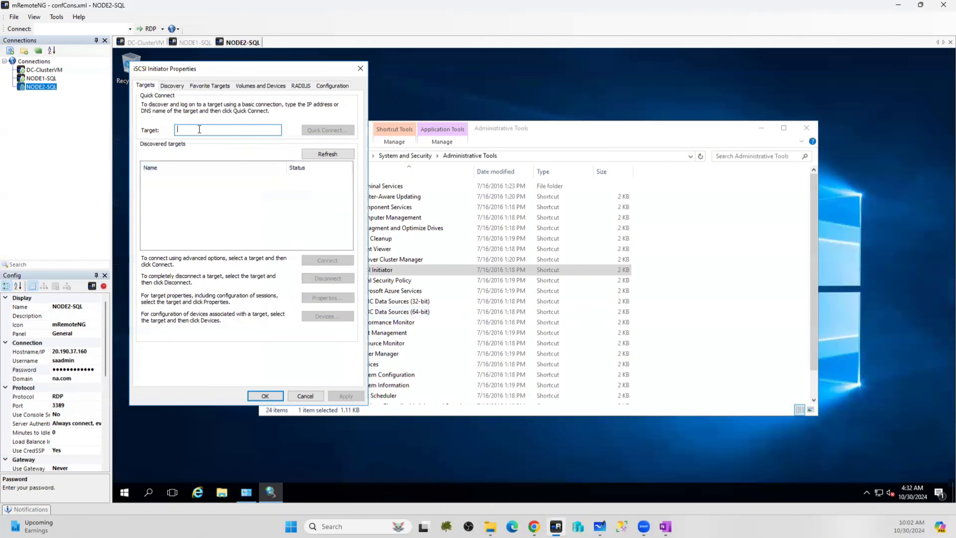
pyautogui.write('10.1.1.4')
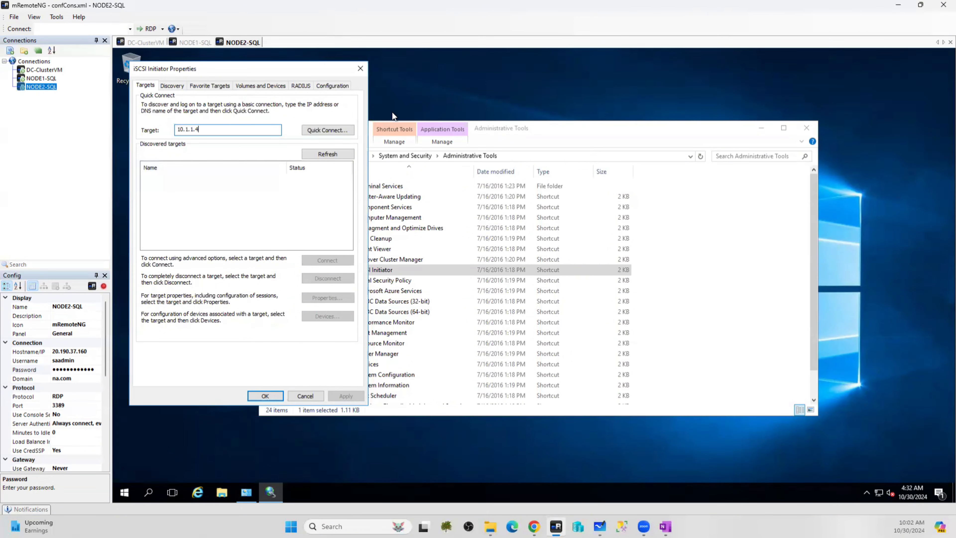
pyautogui.click(340, 130)
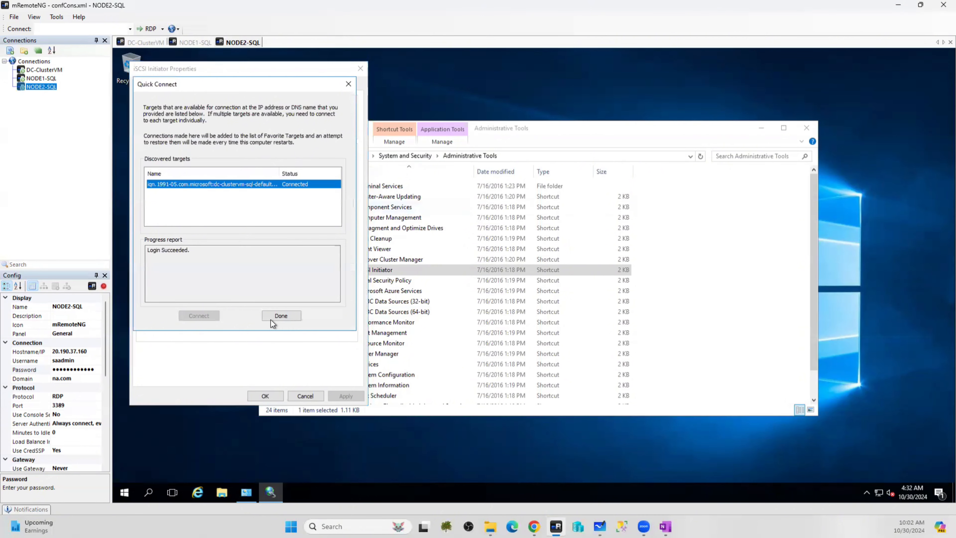
pyautogui.click(270, 320)
pyautogui.click(264, 396)
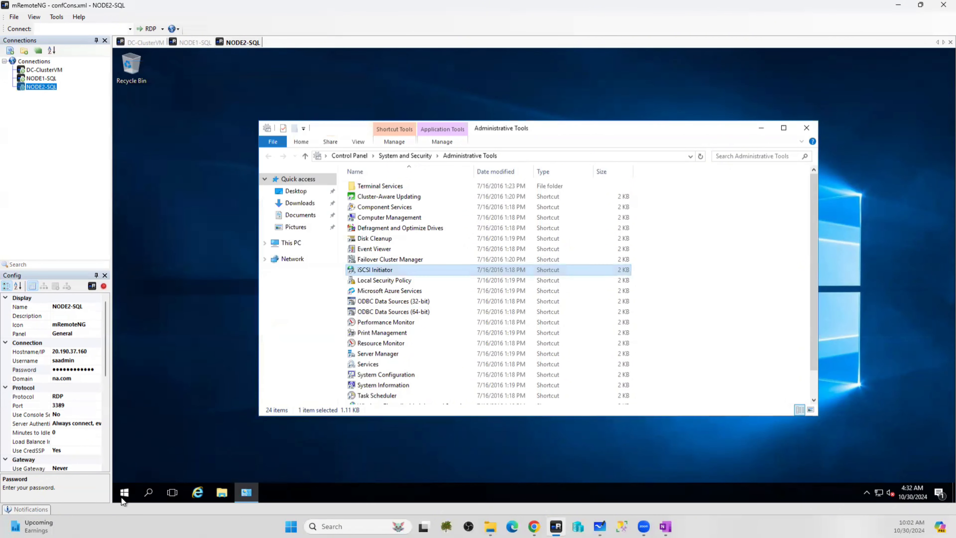
# Launch diskmgmt.msc from Run, then open This PC to see volumes F through K
pyautogui.rightClick(121, 494)
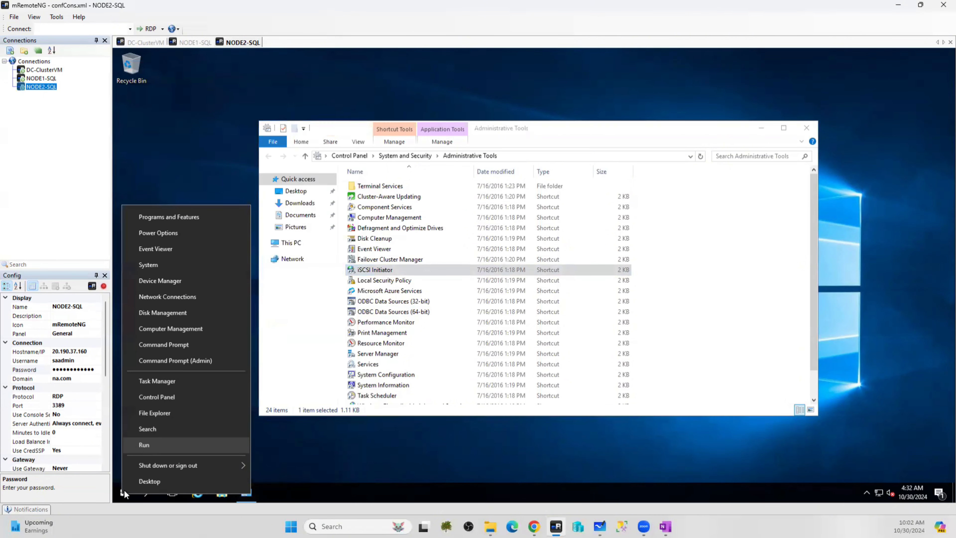
pyautogui.click(146, 444)
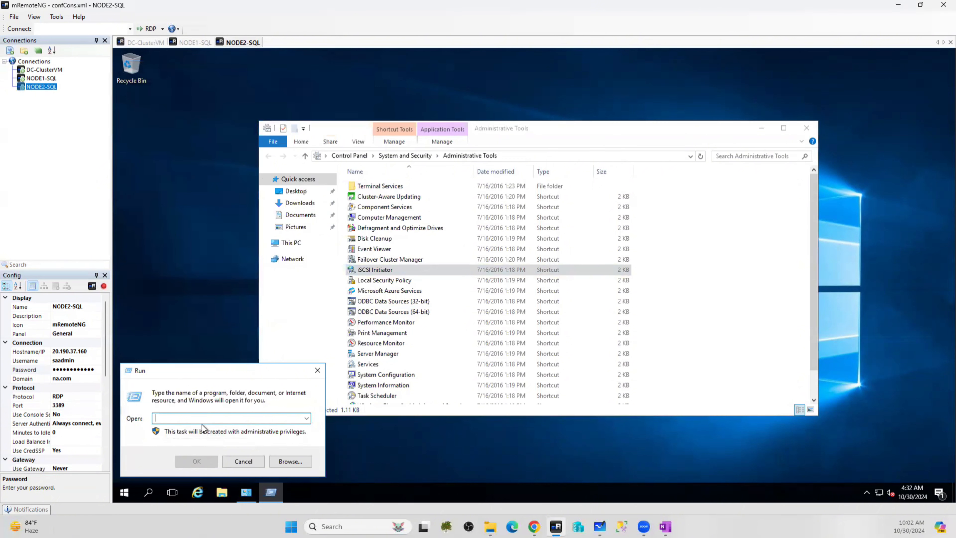
pyautogui.write('dui')
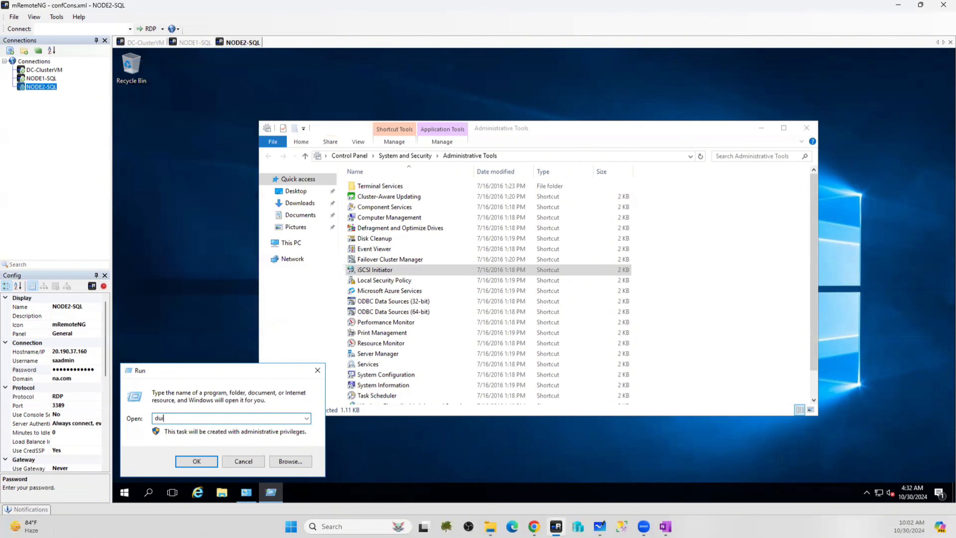
pyautogui.press('BackSpace')
pyautogui.write('iskmgmt.msc')
pyautogui.press('Return')
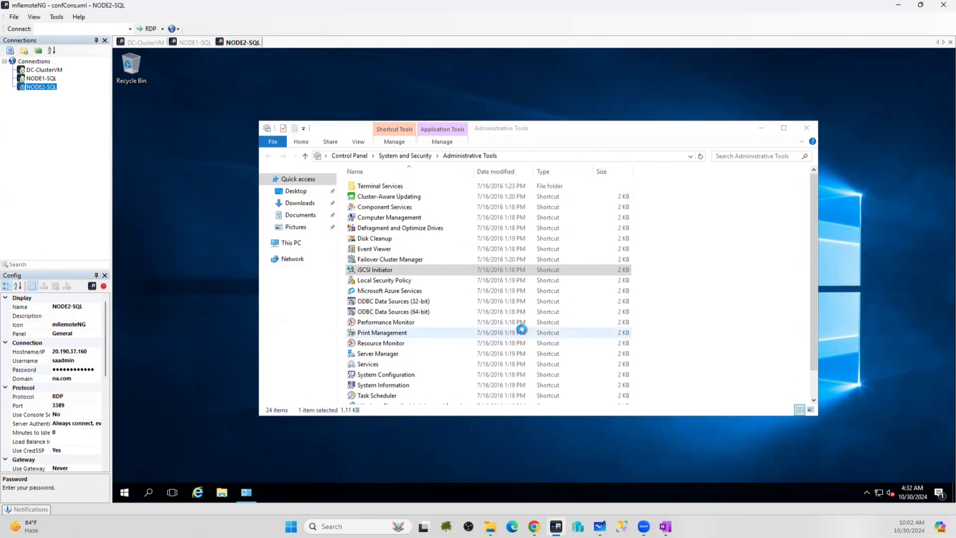
pyautogui.press('super+e')
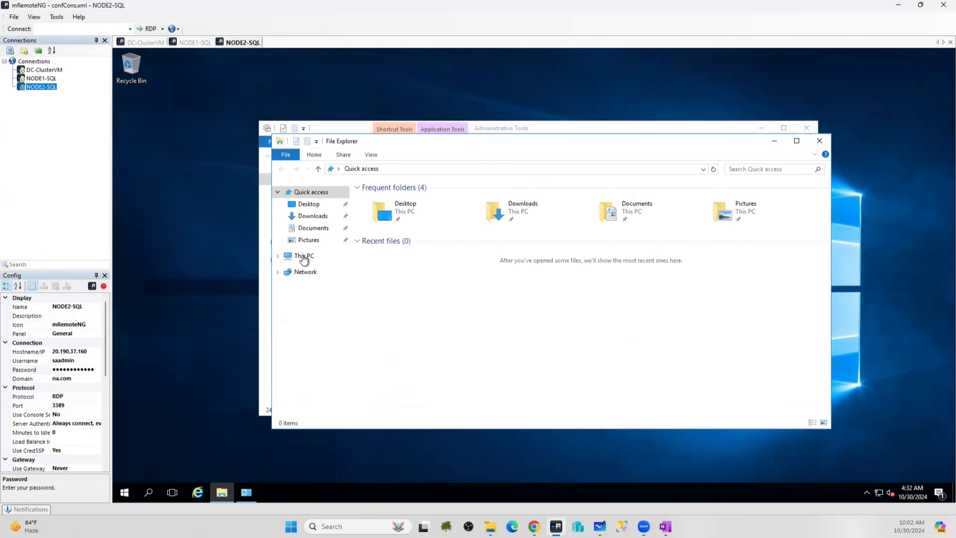
pyautogui.click(304, 257)
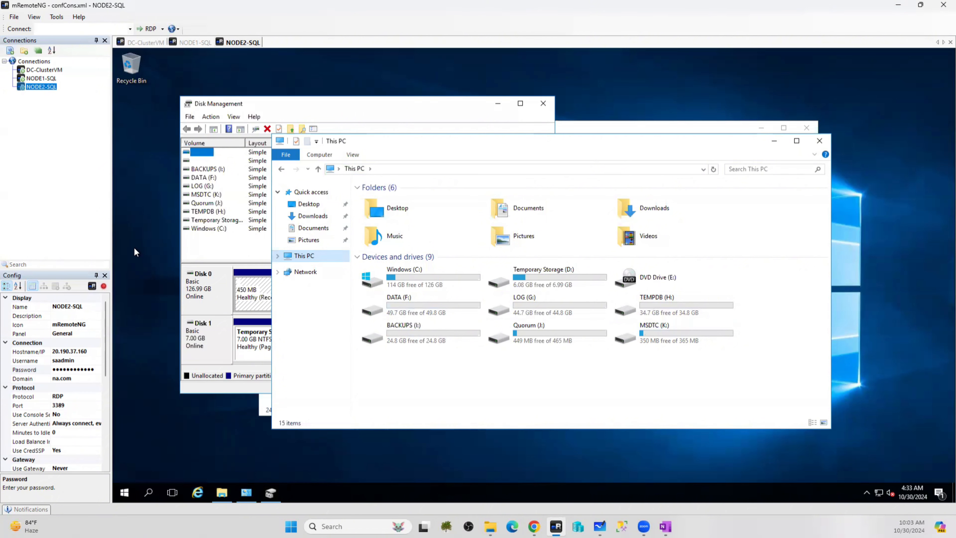
# Change the LOG volume's drive letter from G to L
pyautogui.click(199, 257)
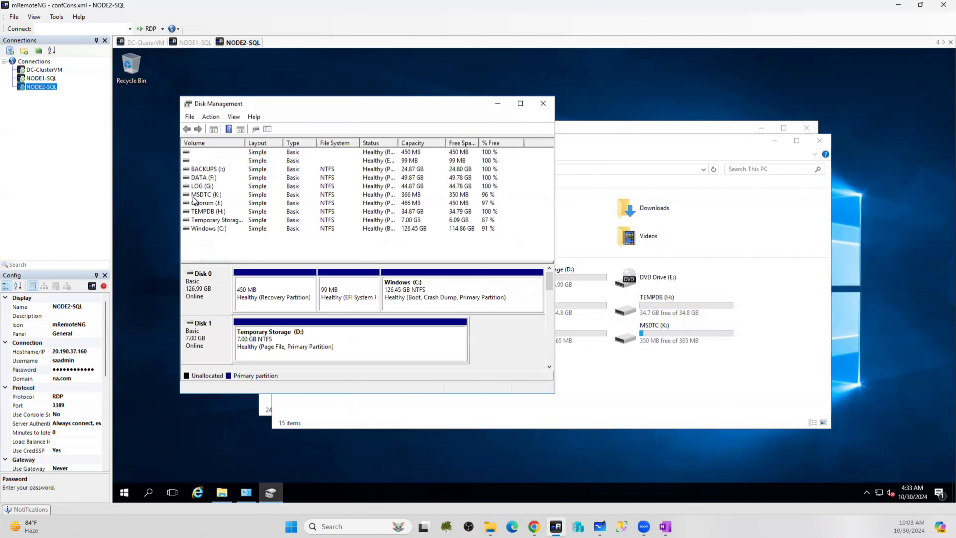
pyautogui.rightClick(198, 186)
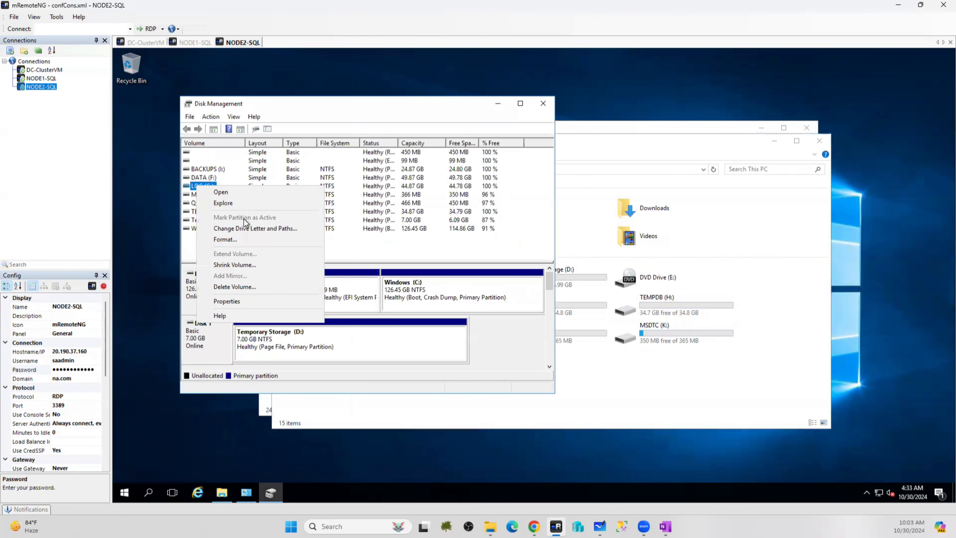
pyautogui.click(261, 229)
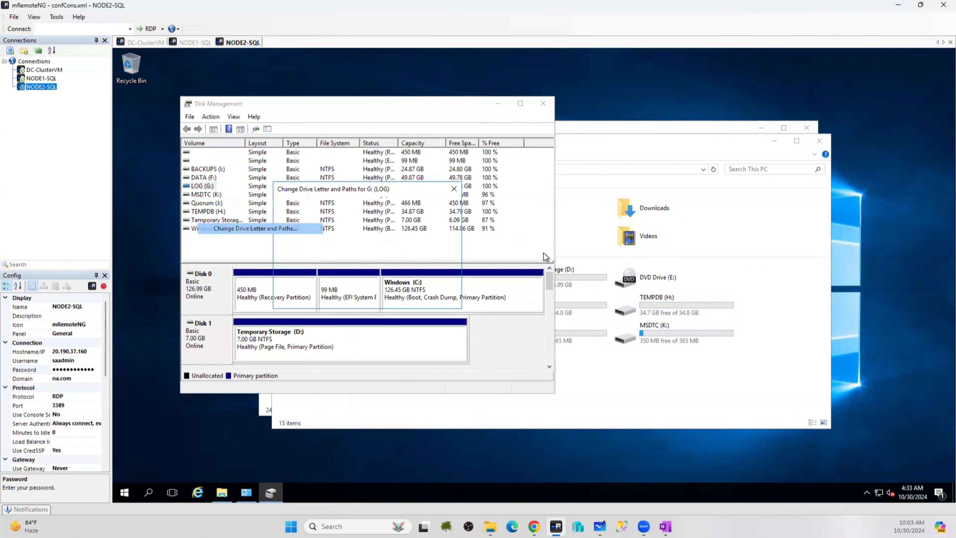
pyautogui.click(337, 278)
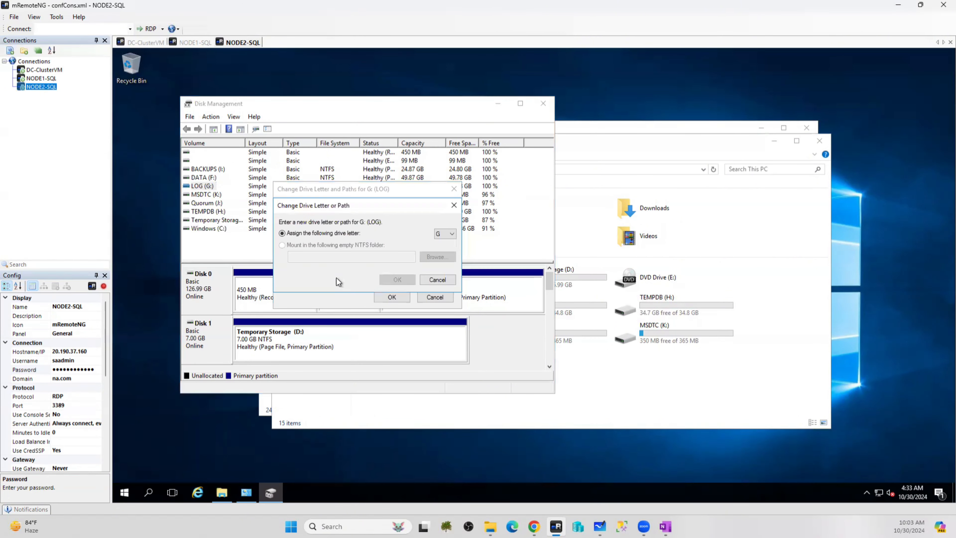
pyautogui.click(444, 234)
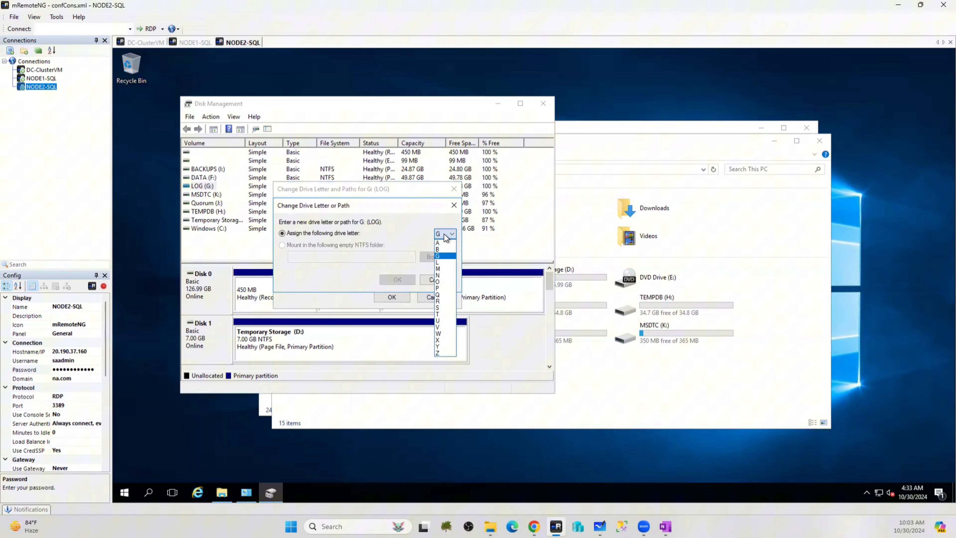
pyautogui.click(446, 269)
pyautogui.click(398, 279)
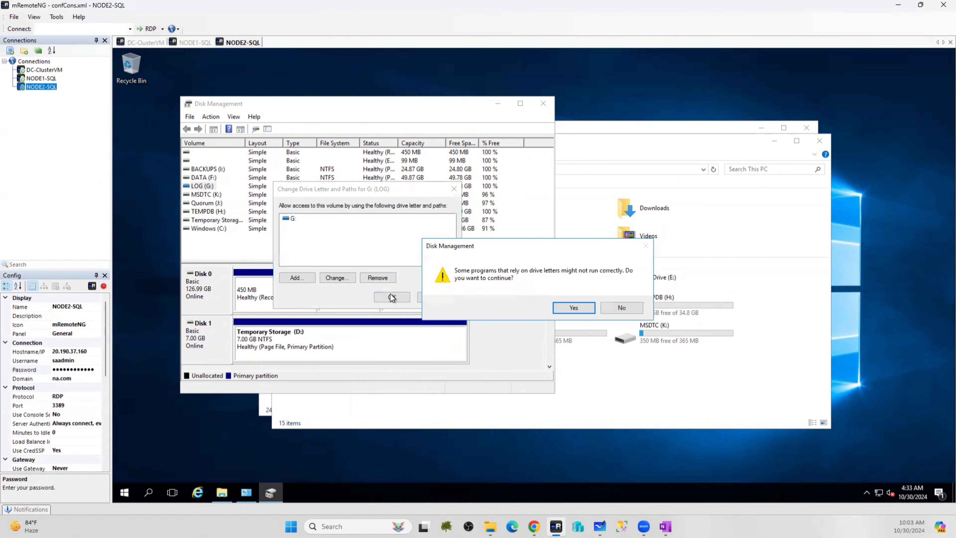
pyautogui.press('Return')
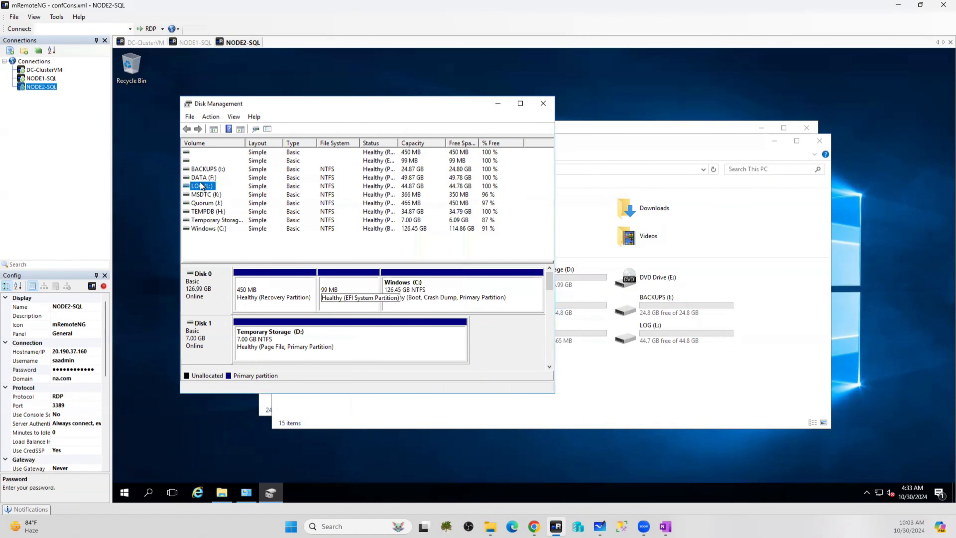
# Change the DATA volume's drive letter from F to G
pyautogui.rightClick(203, 178)
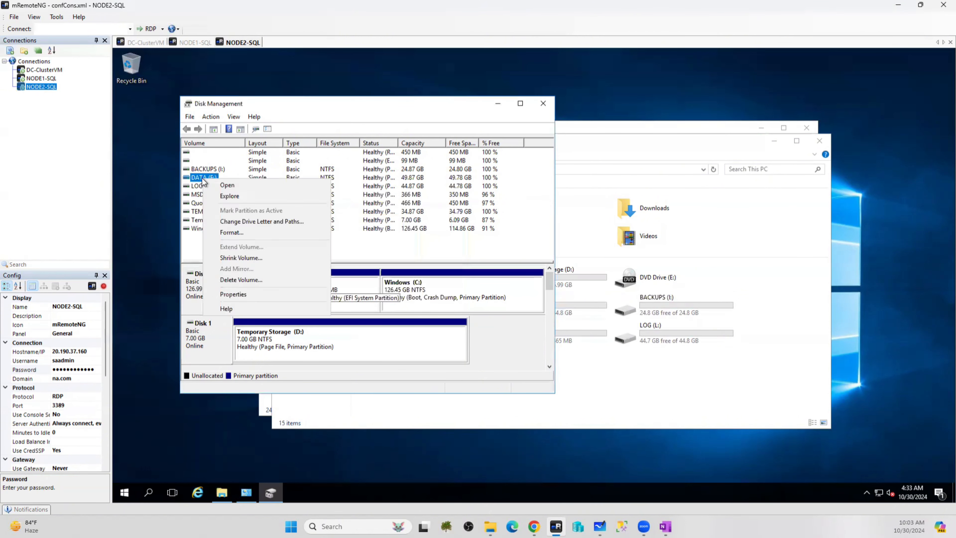
pyautogui.click(235, 221)
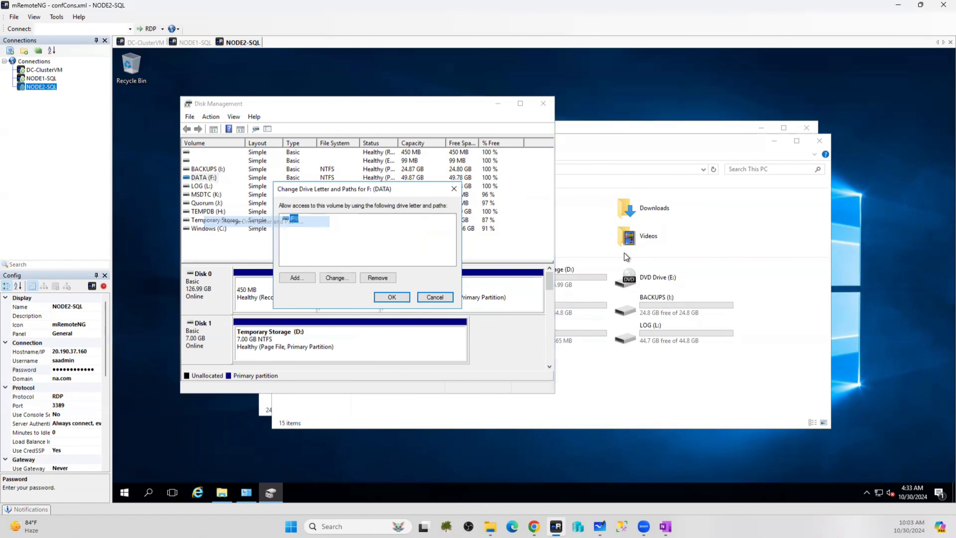
pyautogui.click(338, 278)
pyautogui.click(447, 236)
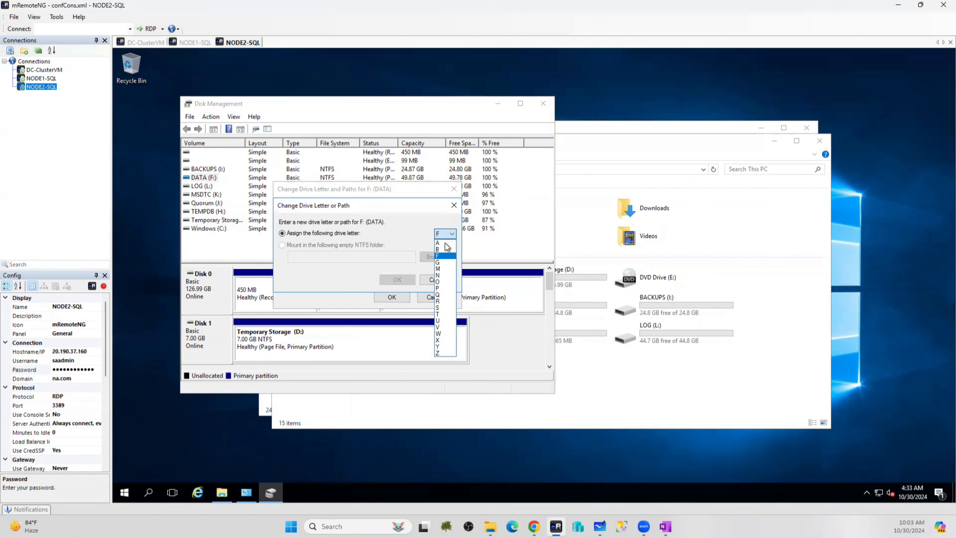
pyautogui.click(442, 262)
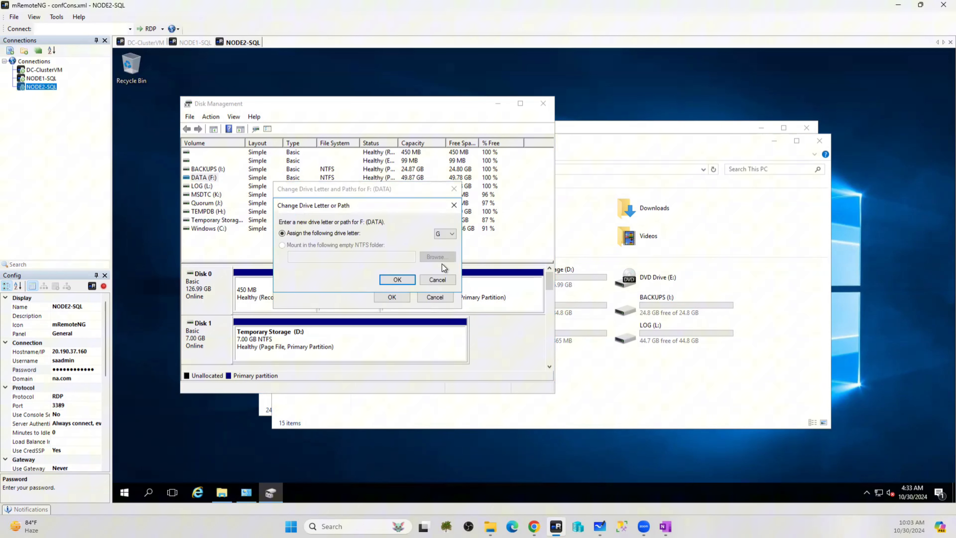
pyautogui.click(391, 287)
pyautogui.click(576, 306)
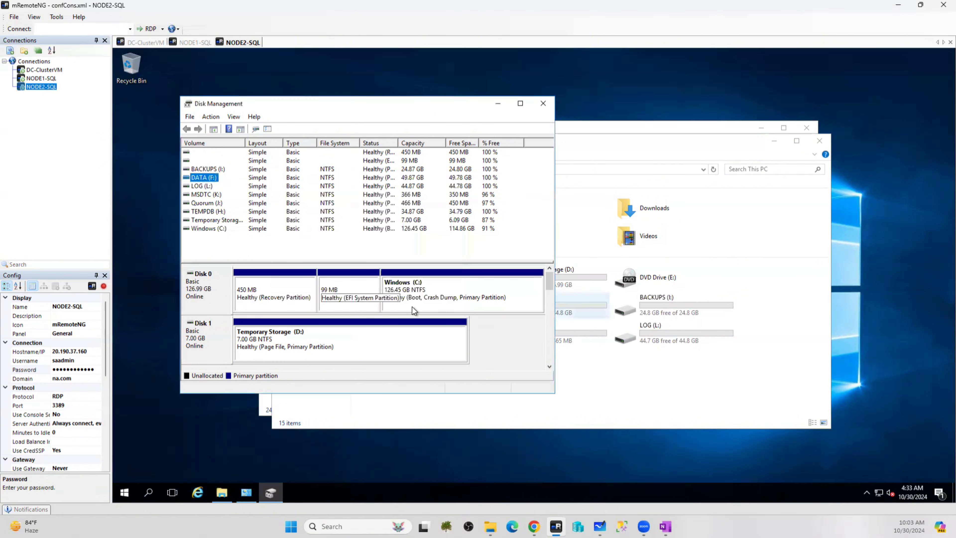
# Change the BACKUPS volume's drive letter from I to Z
pyautogui.click(206, 170)
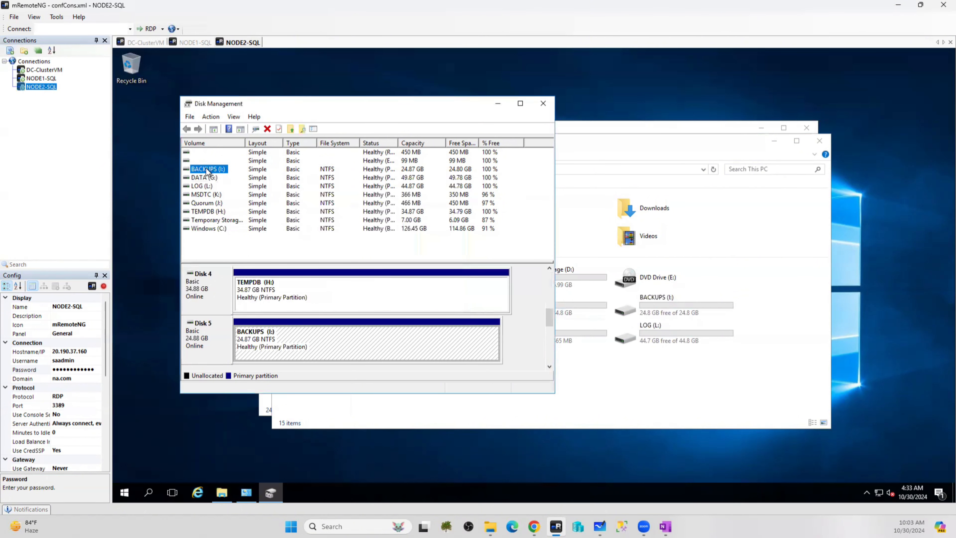
pyautogui.rightClick(207, 168)
pyautogui.click(265, 211)
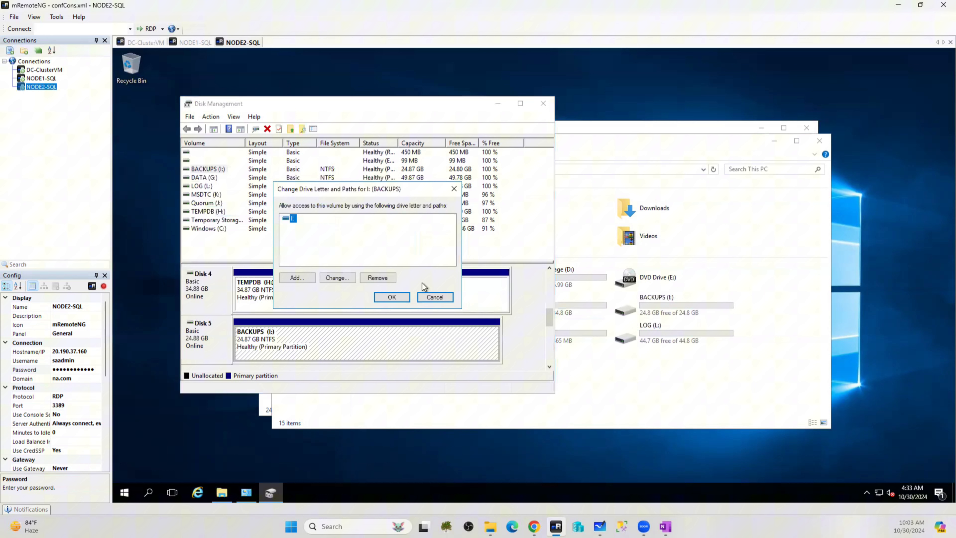
pyautogui.click(320, 279)
pyautogui.click(453, 234)
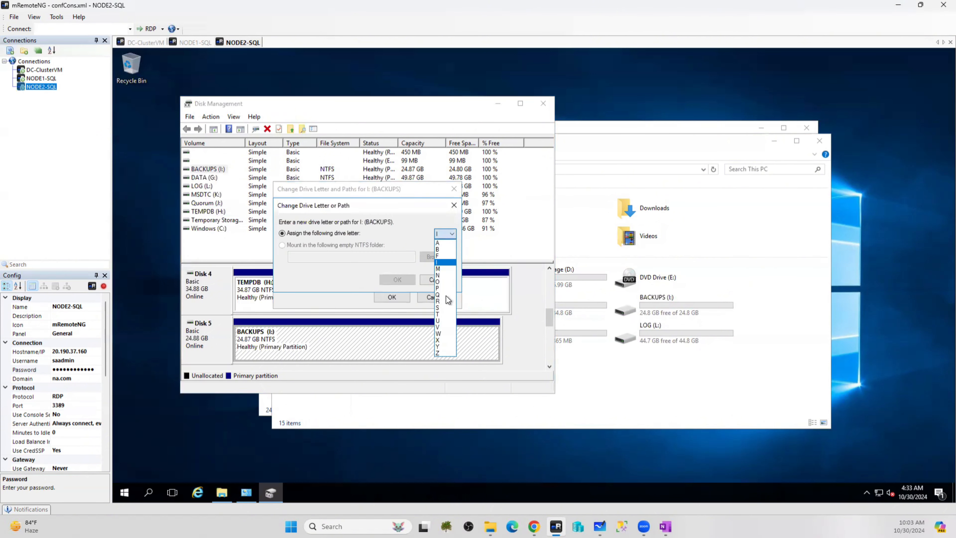
pyautogui.click(442, 353)
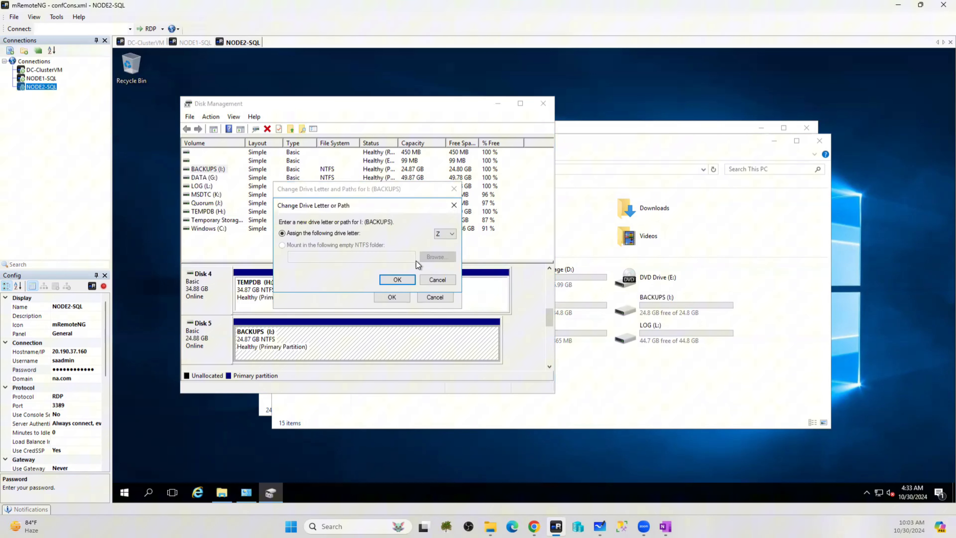
pyautogui.click(404, 284)
pyautogui.click(579, 309)
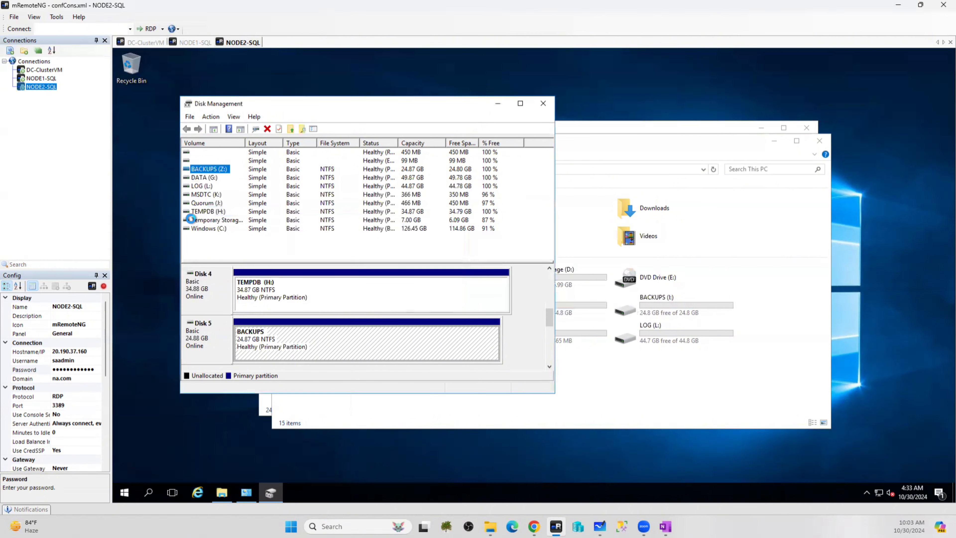
# Change the MSDTC volume's drive letter from K to M
pyautogui.click(211, 196)
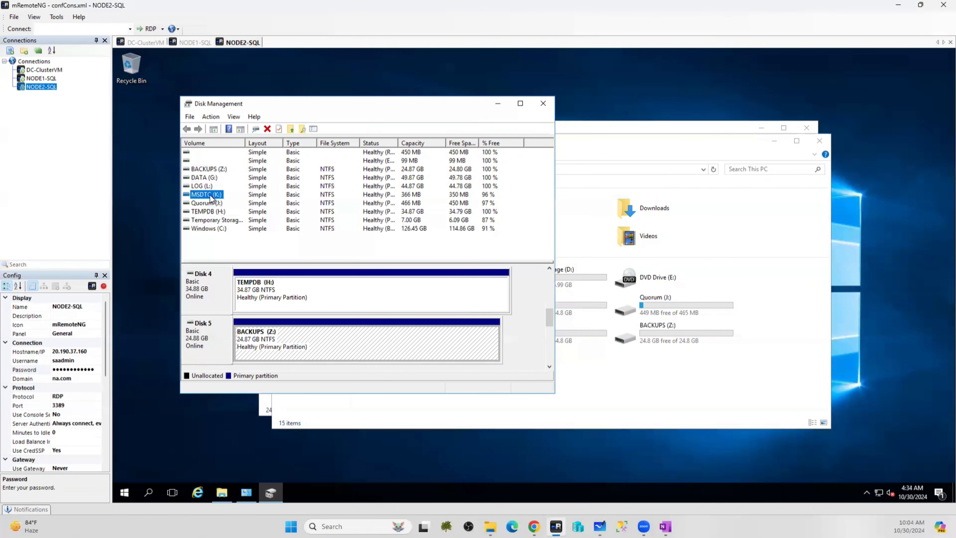
pyautogui.rightClick(211, 197)
pyautogui.click(260, 238)
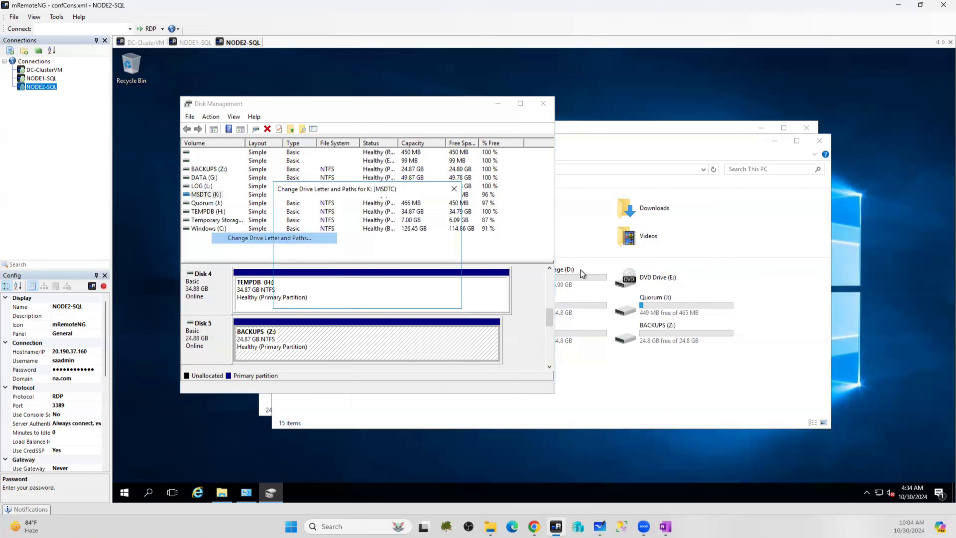
pyautogui.click(344, 281)
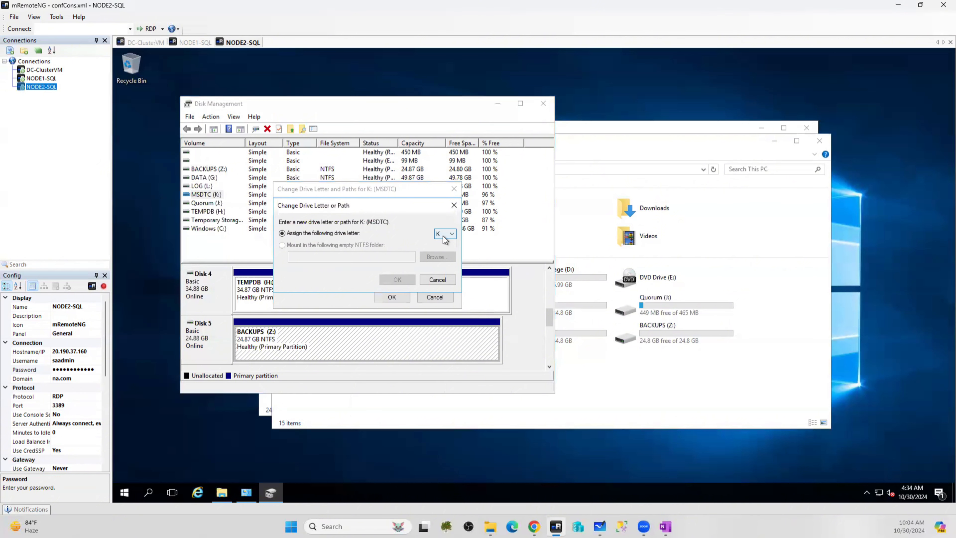
pyautogui.click(443, 235)
pyautogui.click(440, 282)
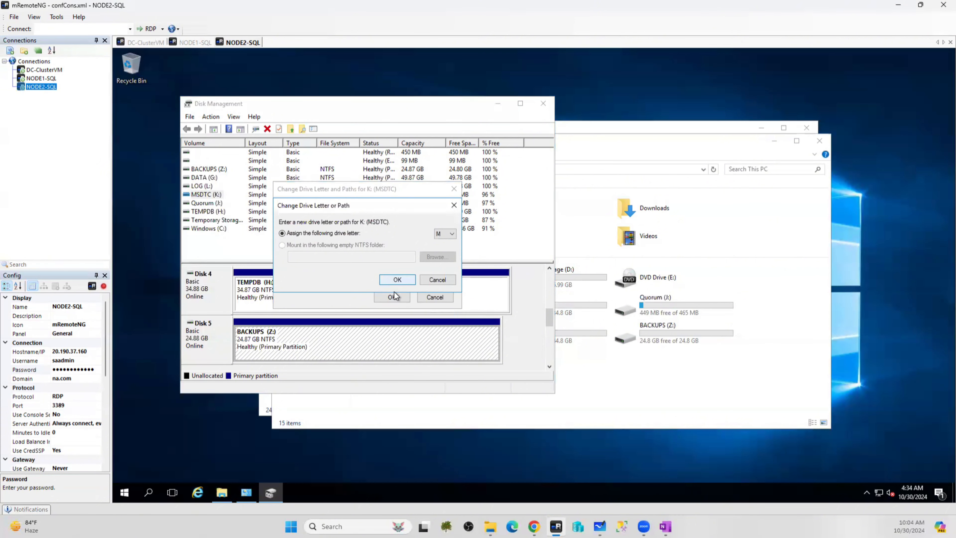
pyautogui.press('Return')
pyautogui.click(575, 308)
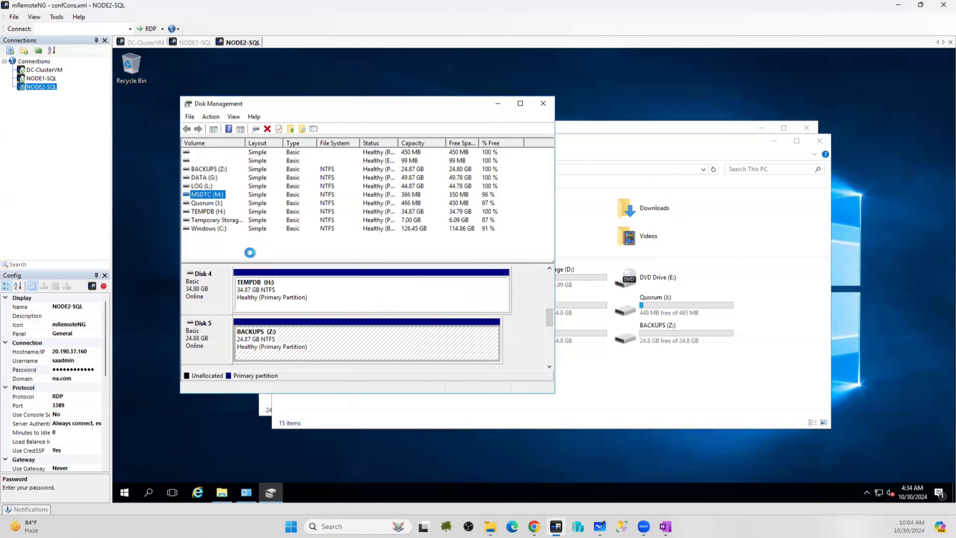
# Change the Quorum volume's drive letter from J to Q
pyautogui.click(207, 210)
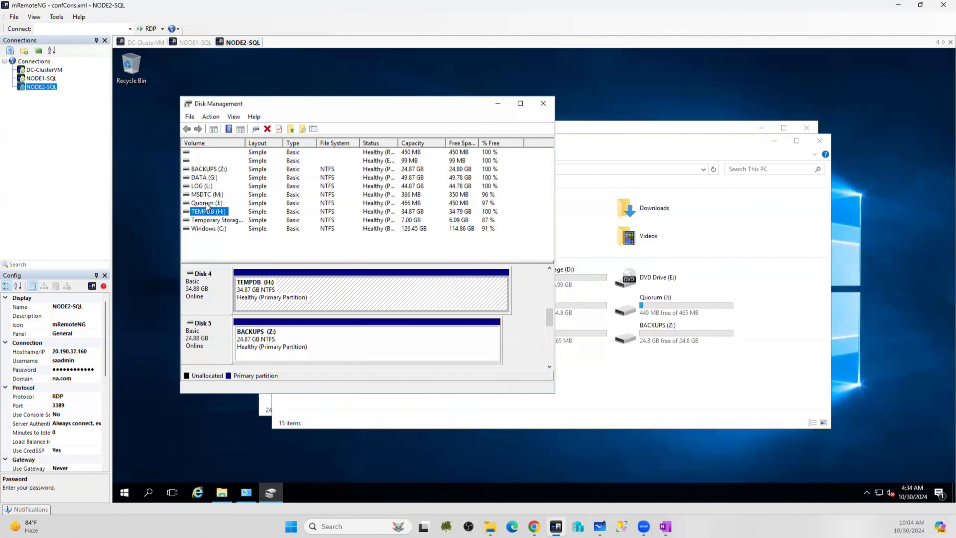
pyautogui.click(207, 203)
pyautogui.rightClick(207, 204)
pyautogui.click(265, 246)
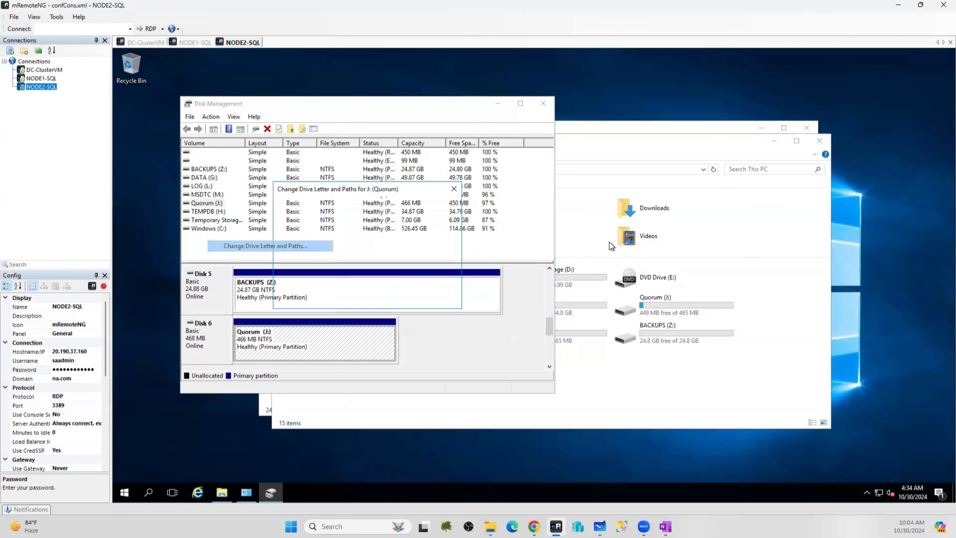
pyautogui.click(338, 278)
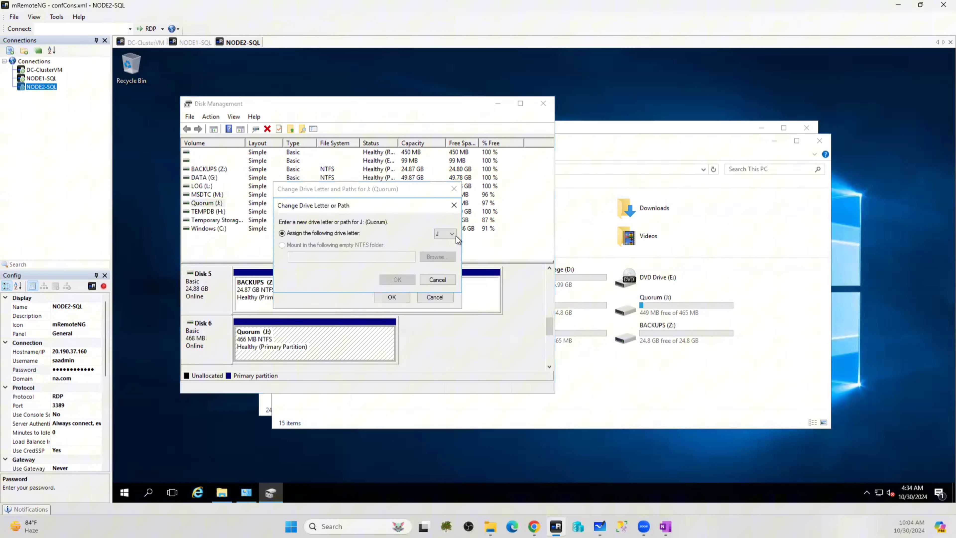
pyautogui.click(440, 235)
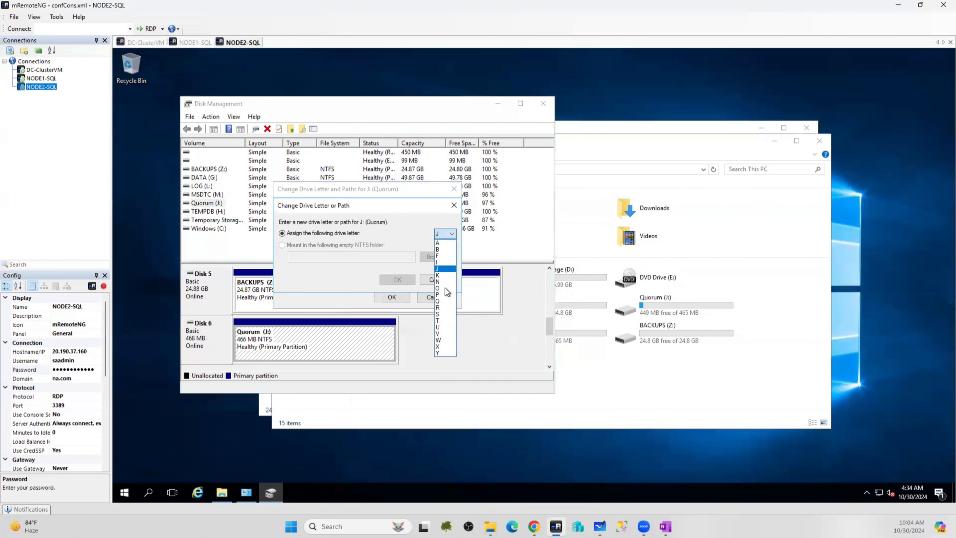
pyautogui.click(439, 301)
pyautogui.click(398, 280)
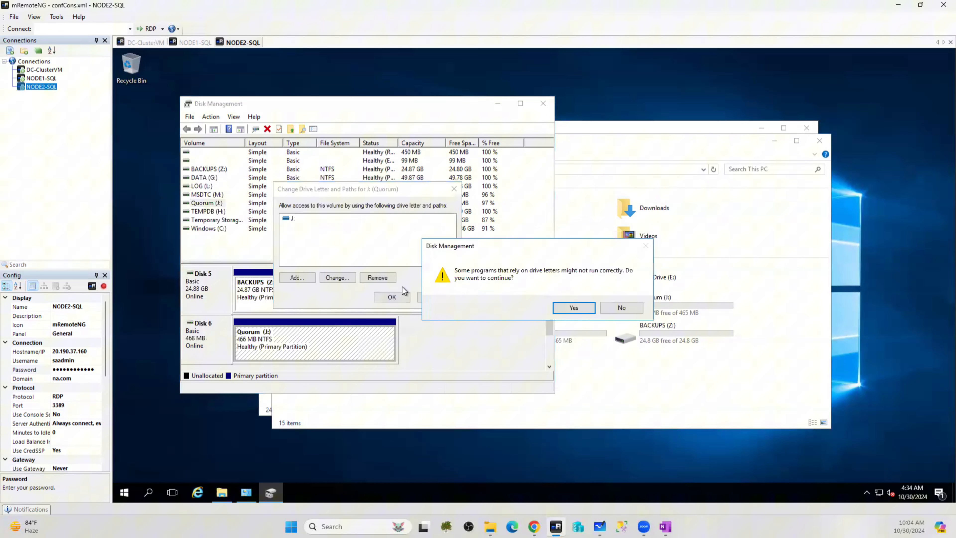
pyautogui.click(561, 307)
pyautogui.click(394, 300)
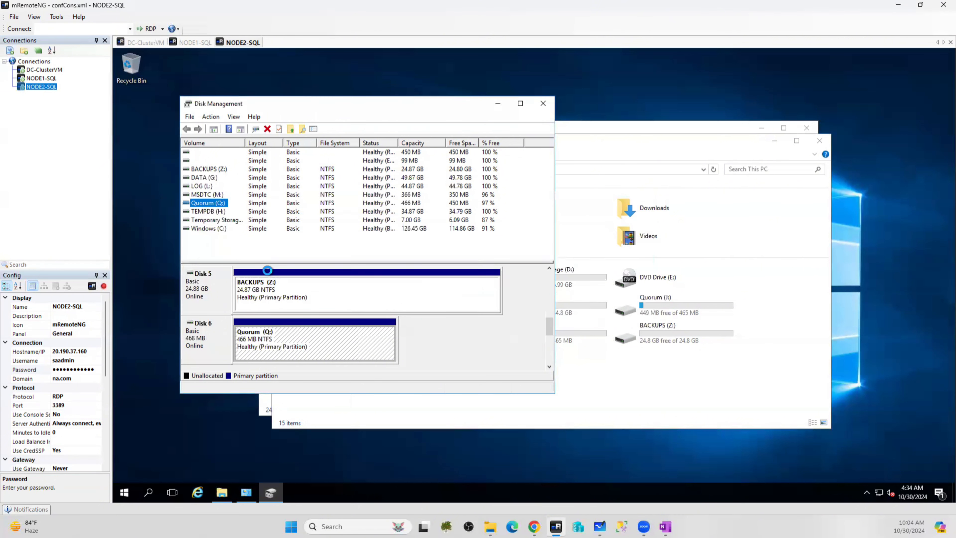
# Change the TEMPDB volume's drive letter from H to T
pyautogui.click(217, 212)
pyautogui.rightClick(216, 212)
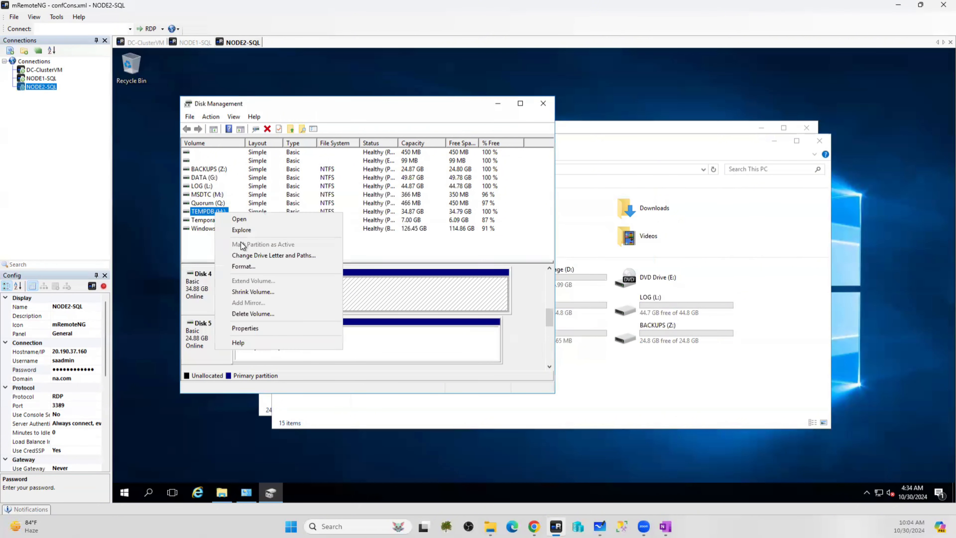
pyautogui.click(245, 256)
pyautogui.click(337, 278)
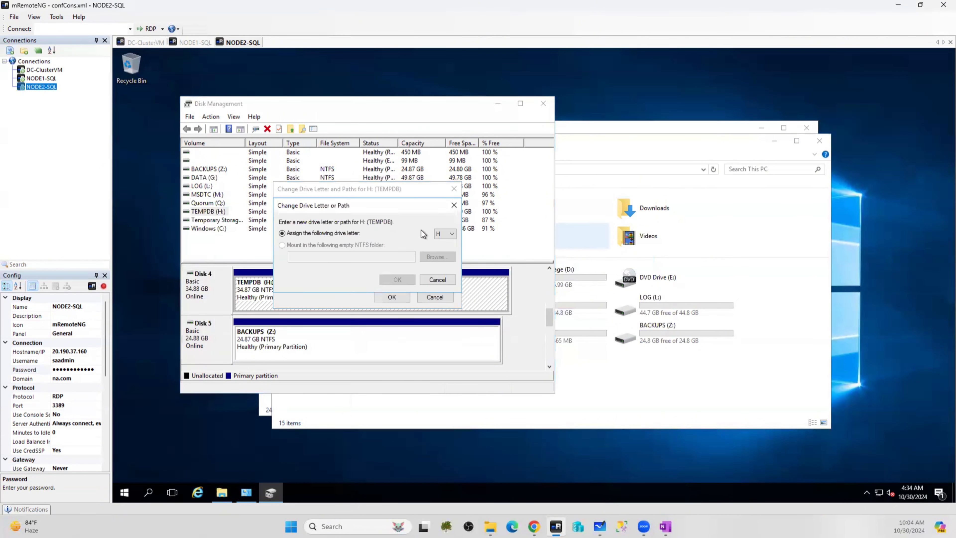
pyautogui.click(445, 234)
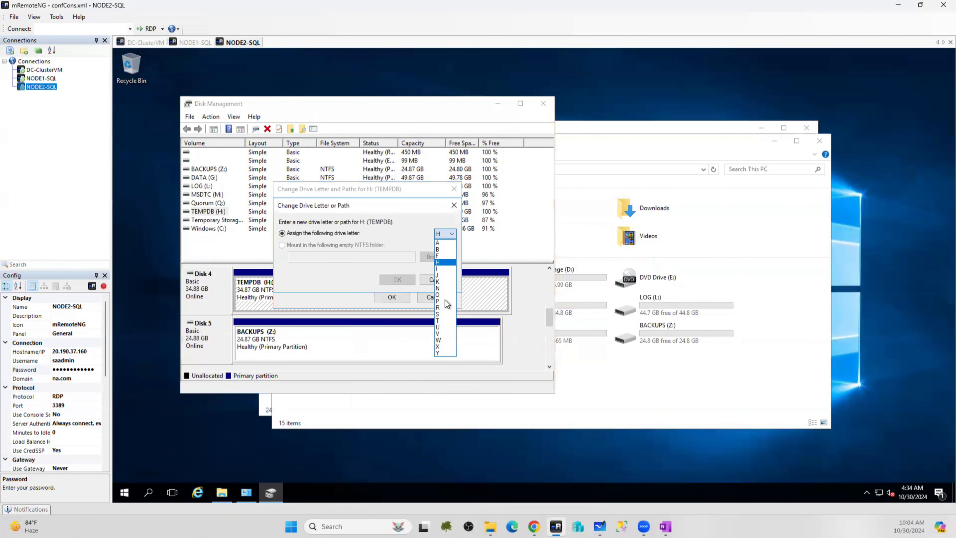
pyautogui.click(440, 321)
pyautogui.click(398, 279)
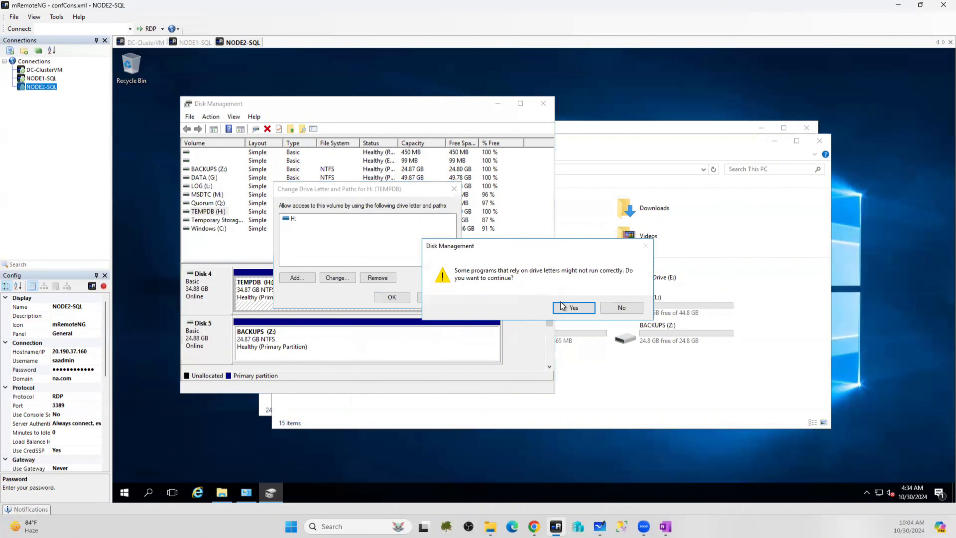
pyautogui.click(565, 308)
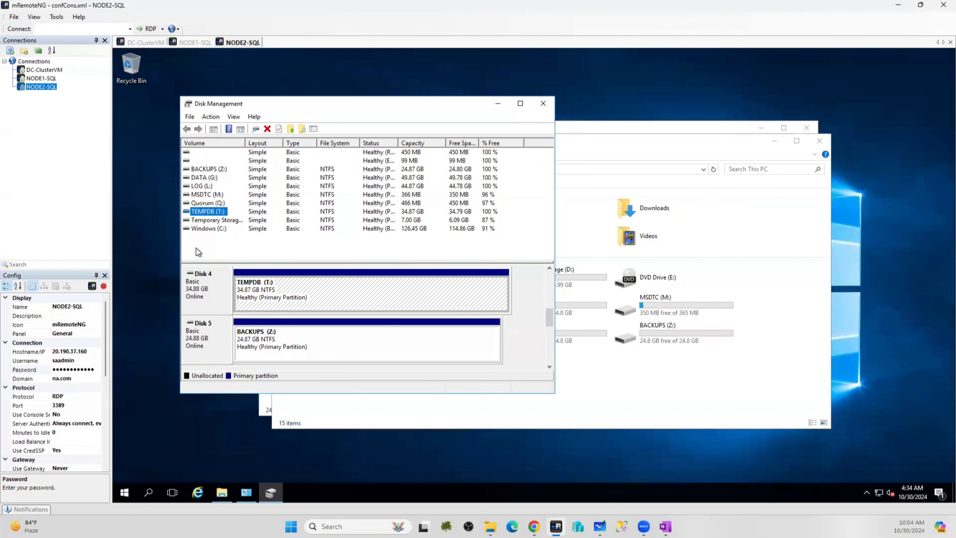
# Check the NODE1-SQL and DC-ClusterVM sessions, search 'failover' on NODE1-SQL, then return to NODE2-SQL
pyautogui.click(191, 42)
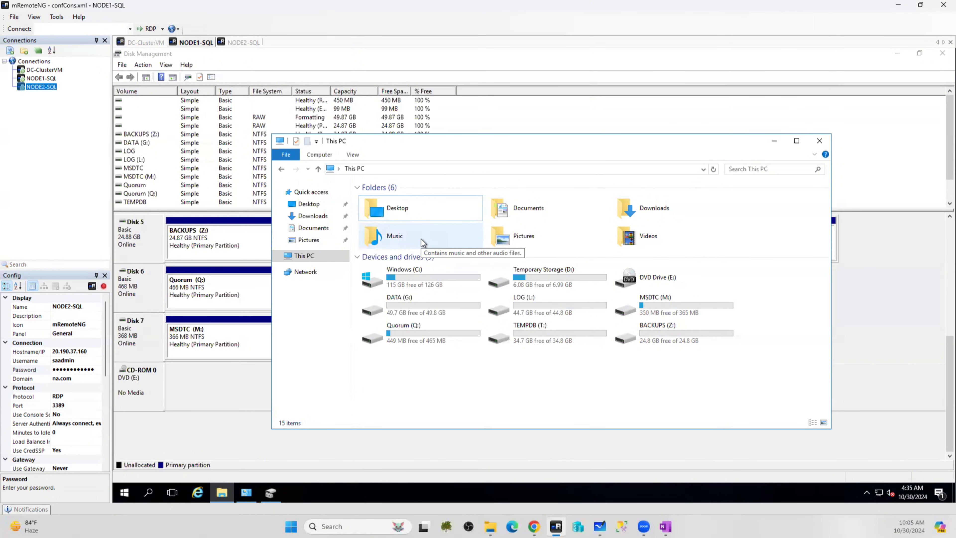
pyautogui.click(147, 42)
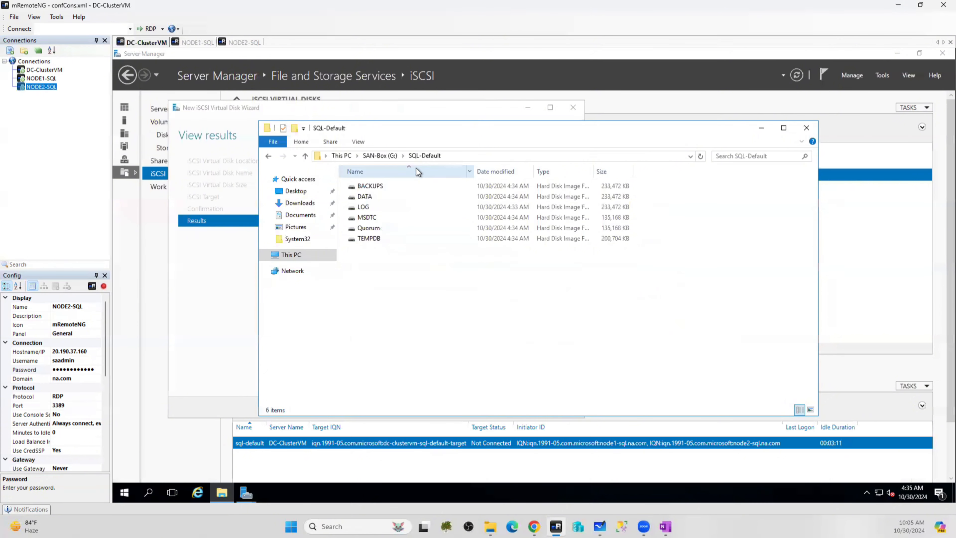
pyautogui.click(195, 42)
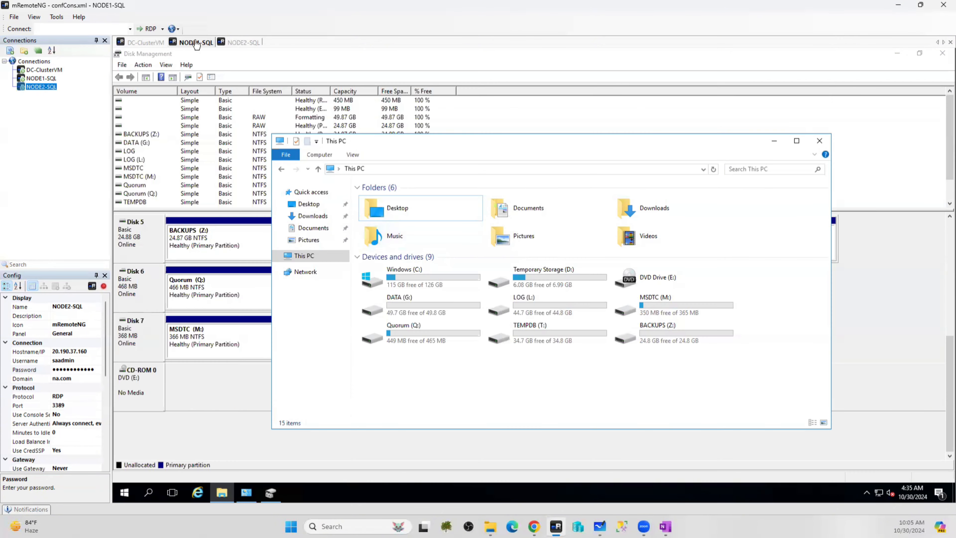
pyautogui.click(150, 491)
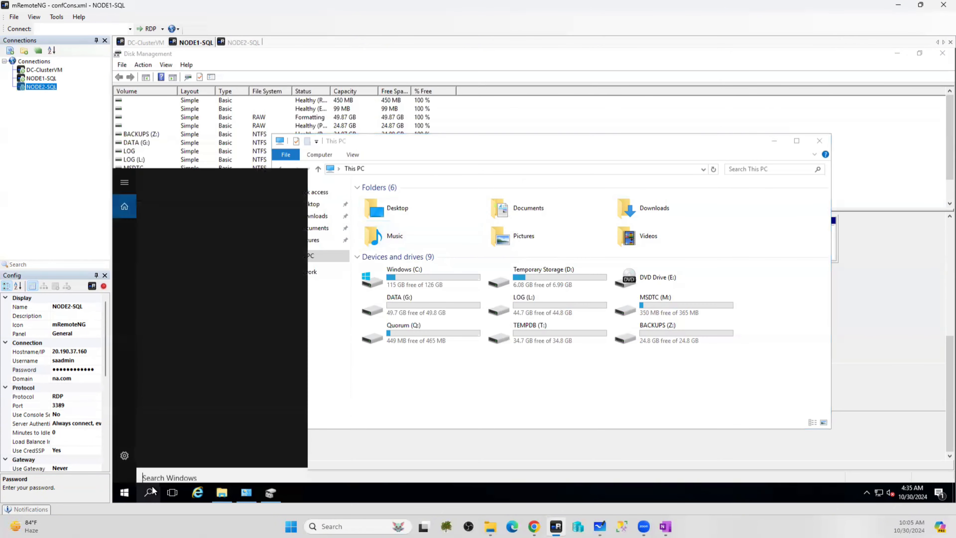
pyautogui.write('f')
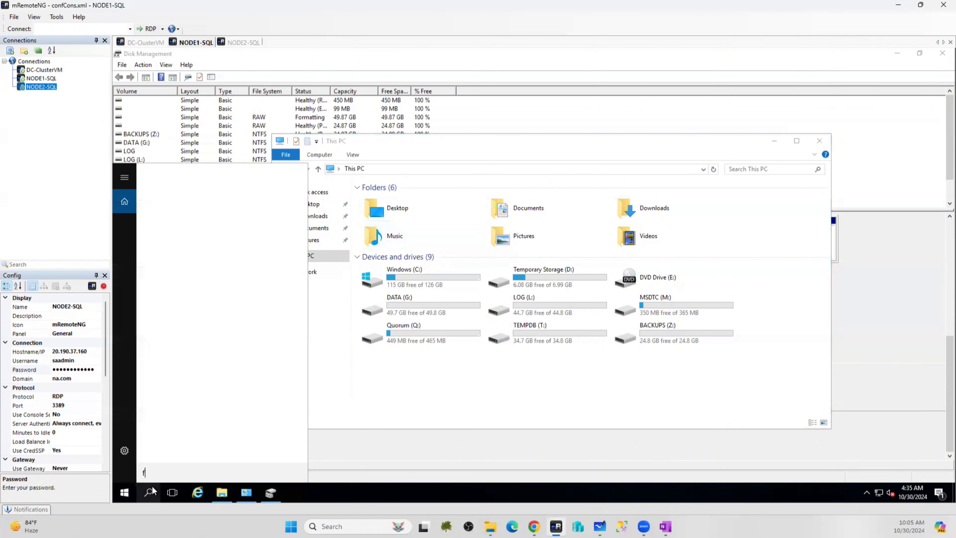
pyautogui.write('ailover')
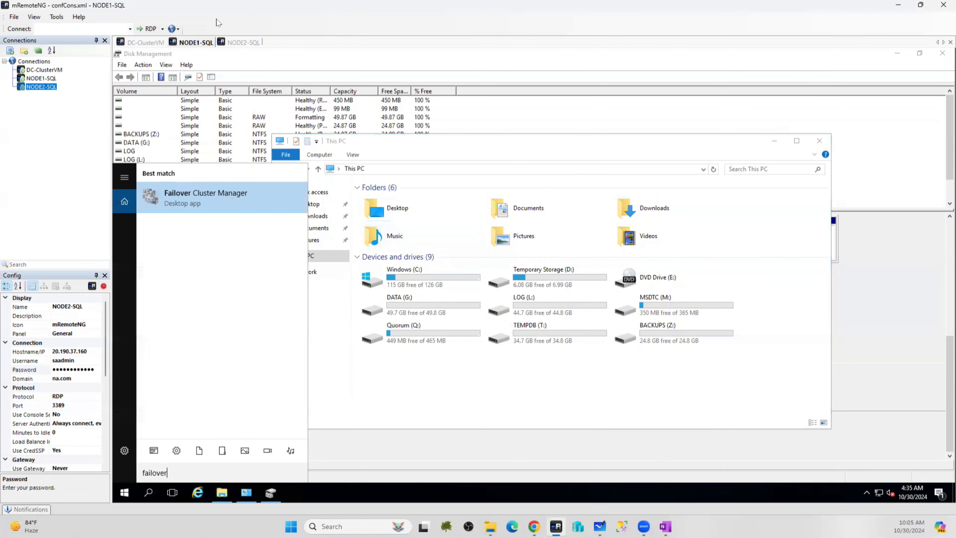
pyautogui.click(243, 42)
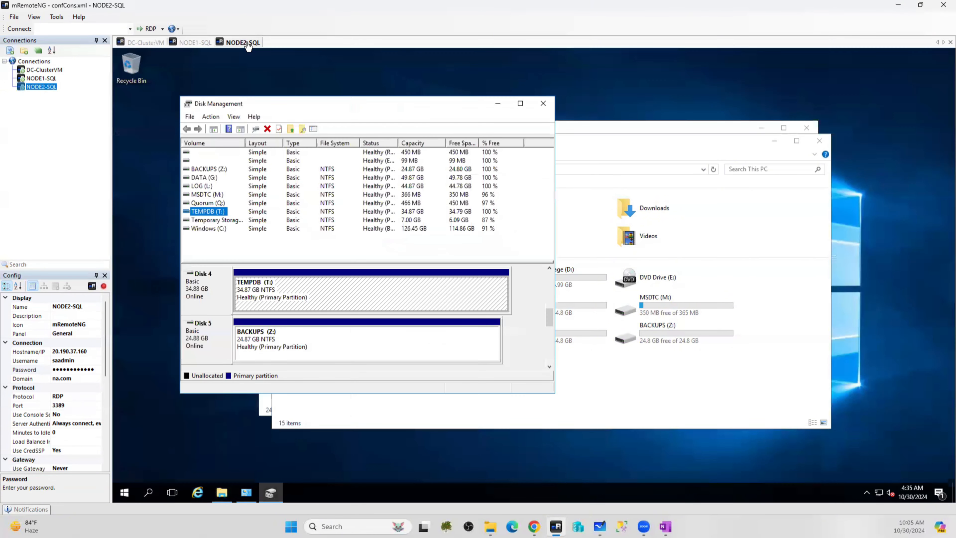
# Search for Failover Cluster Manager on NODE2-SQL, then dismiss the search to reveal Disk Management
pyautogui.click(150, 492)
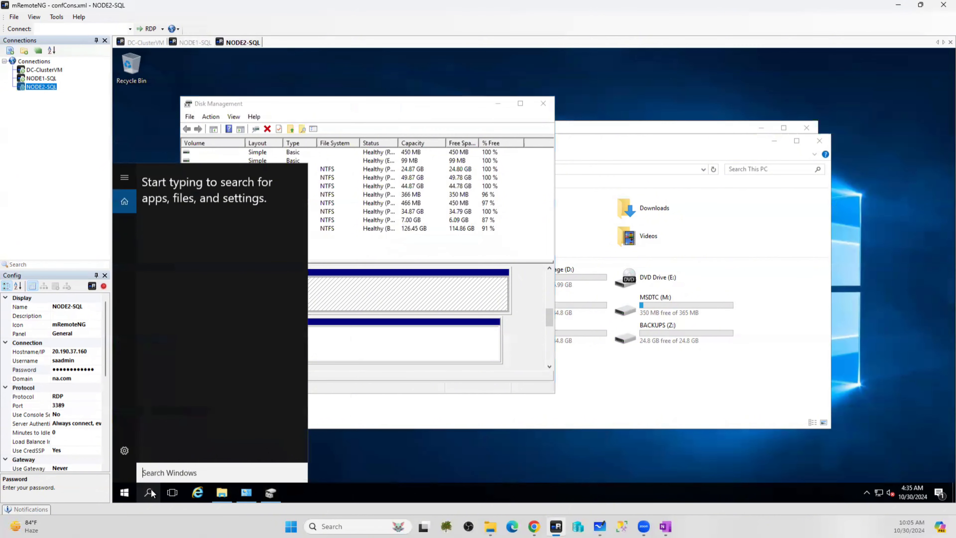
pyautogui.write('faiober')
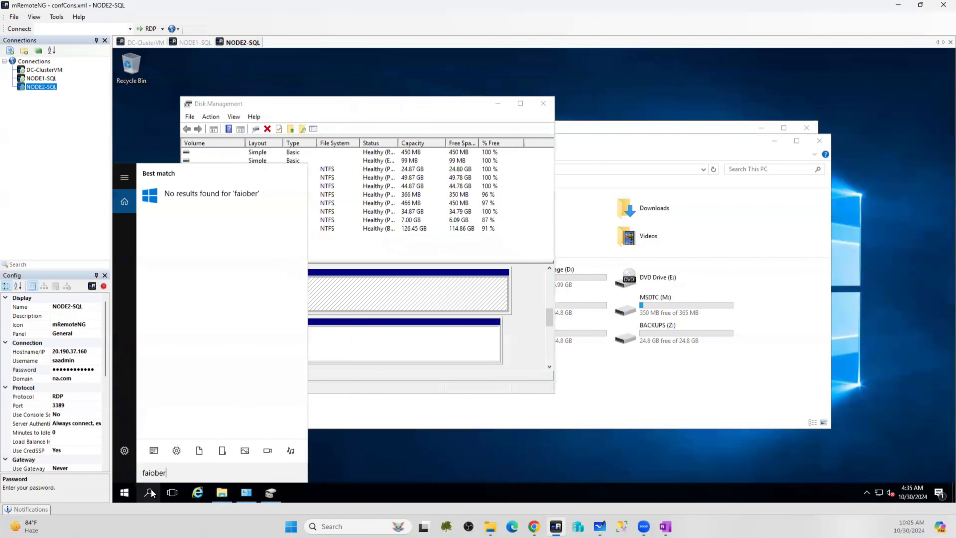
pyautogui.press('BackSpace')
pyautogui.press('BackSpace')
pyautogui.press('BackSpace')
pyautogui.press('BackSpace')
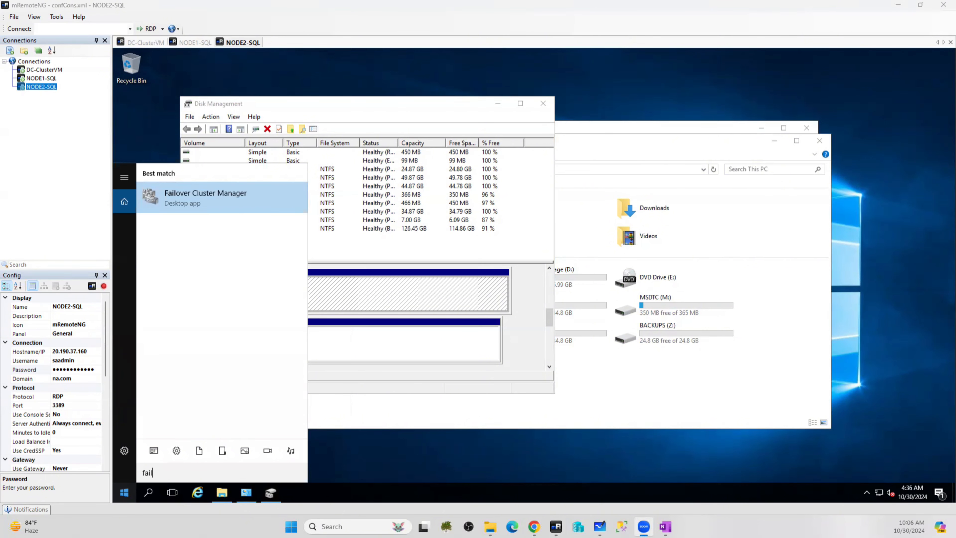
pyautogui.click(583, 449)
pyautogui.click(584, 449)
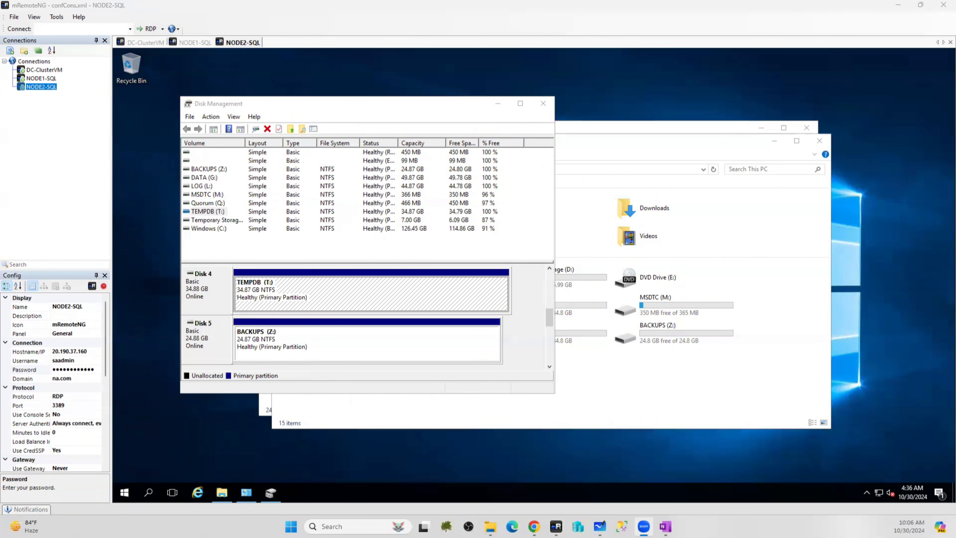
pyautogui.write('N')
# Select DC-ClusterVM, Node1-SQL and NODE2-SQL in the Virtual machines list and stop them
pyautogui.click(534, 526)
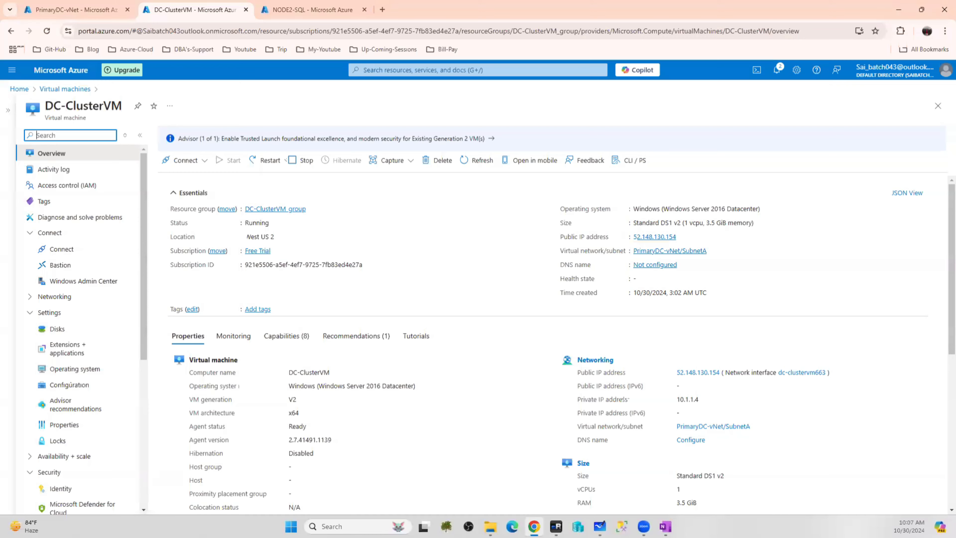
pyautogui.click(18, 89)
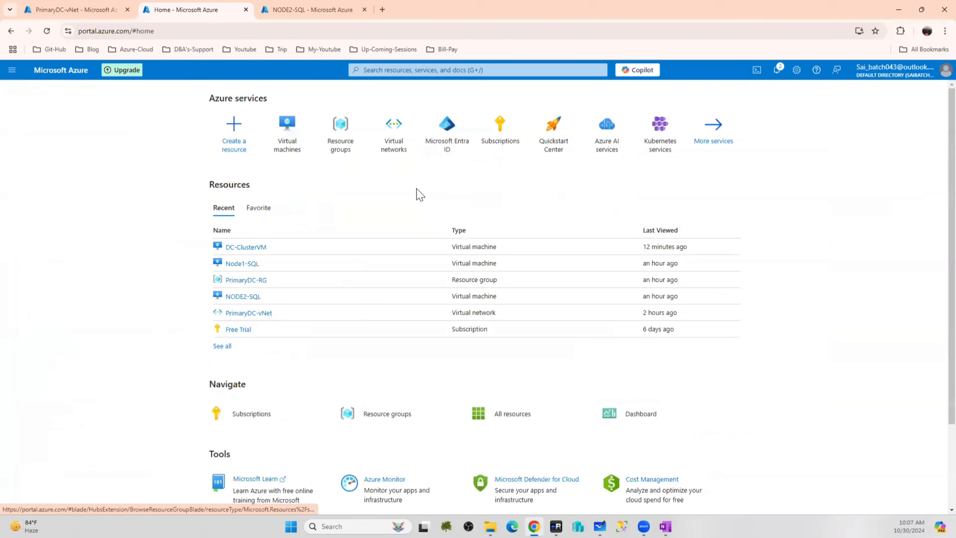
pyautogui.moveTo(336, 135)
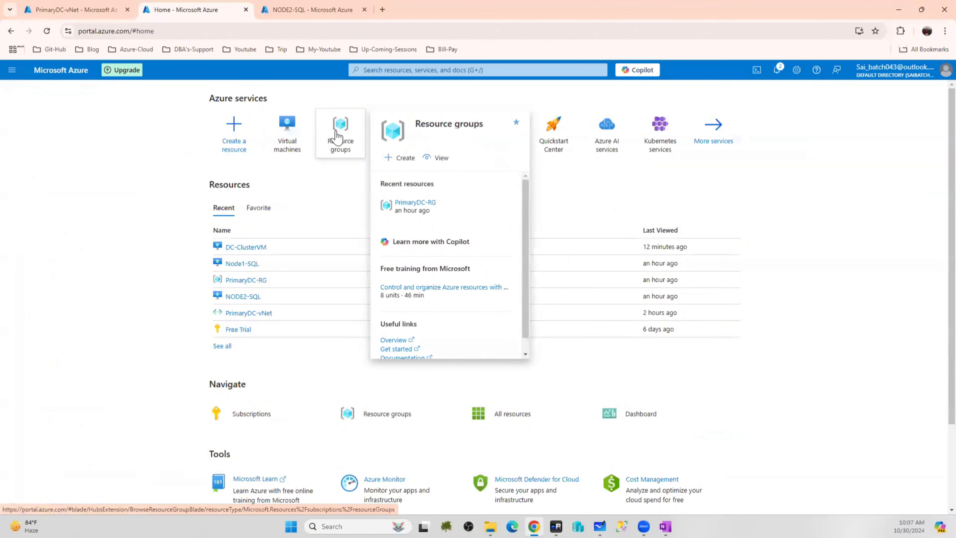
pyautogui.click(297, 129)
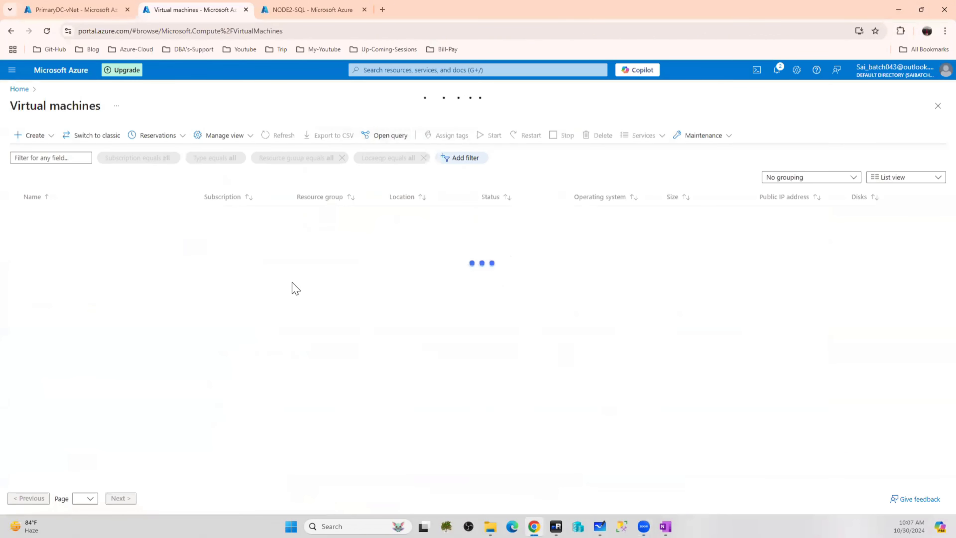
pyautogui.click(15, 197)
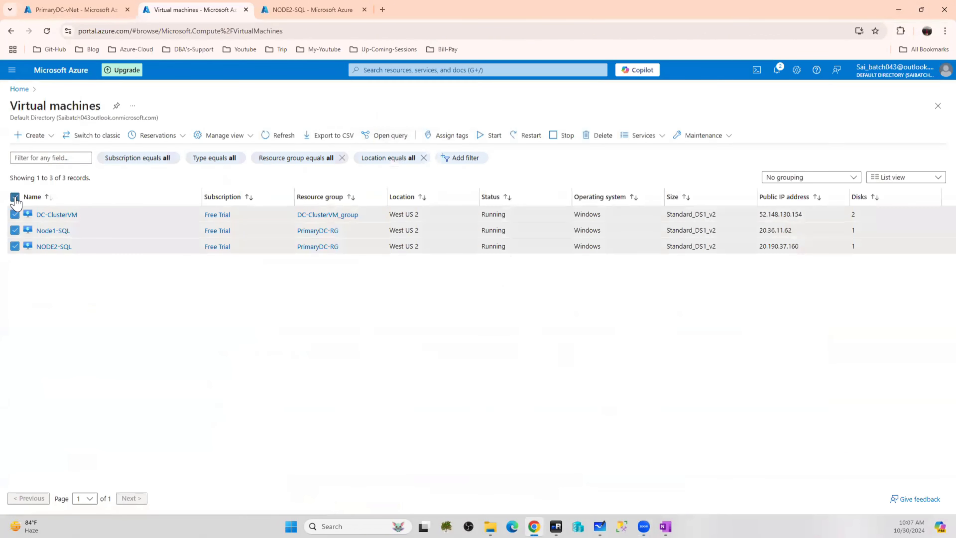
pyautogui.click(557, 135)
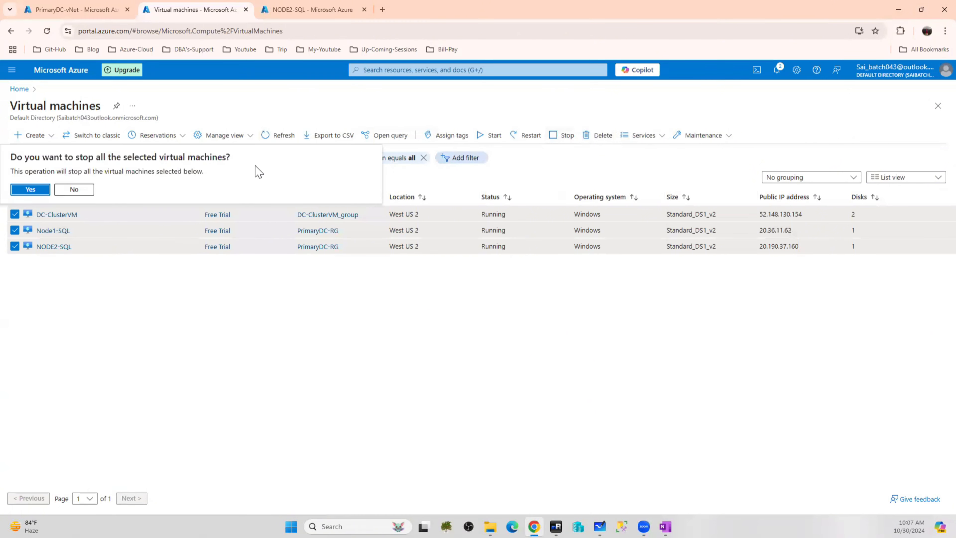
pyautogui.click(30, 189)
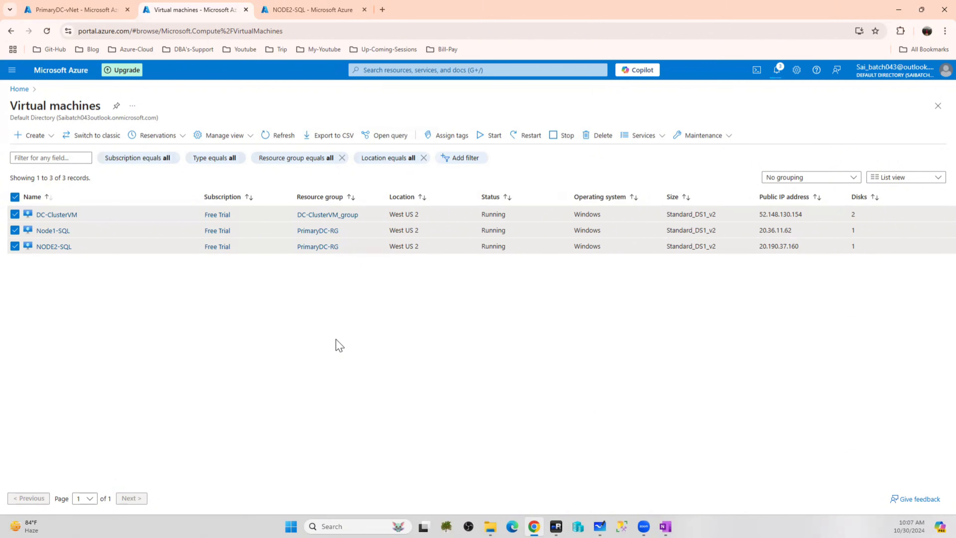
# Open the PrimaryDC-vNet virtual network overview from Home
pyautogui.click(65, 72)
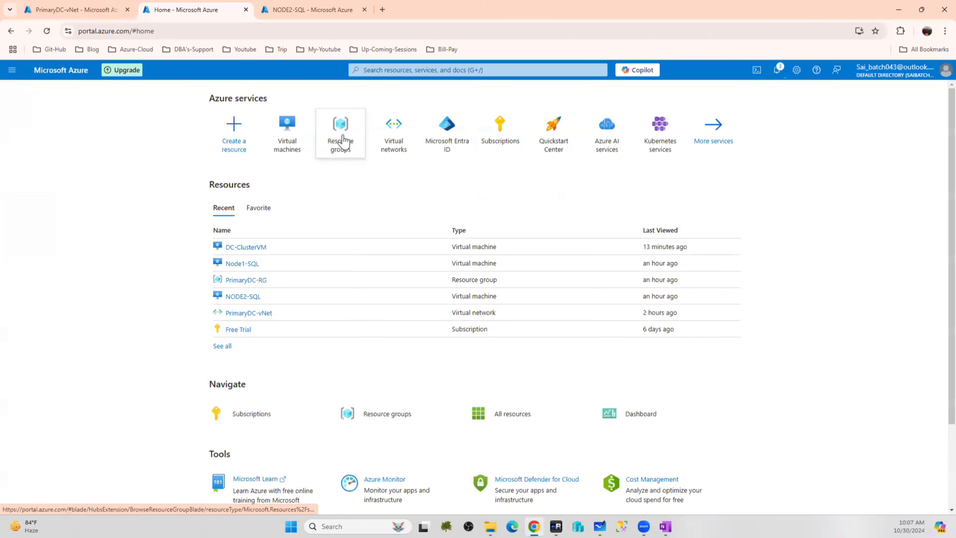
pyautogui.click(395, 133)
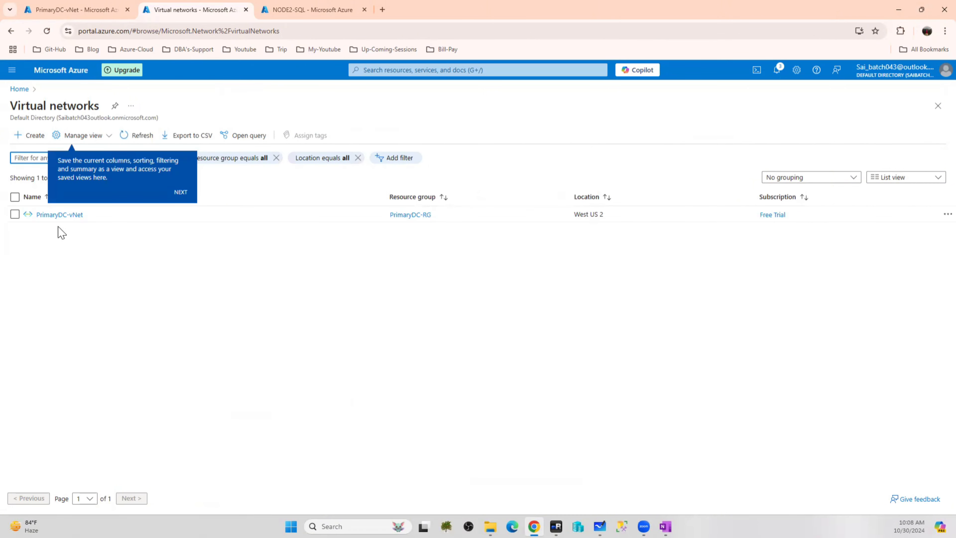
pyautogui.click(59, 215)
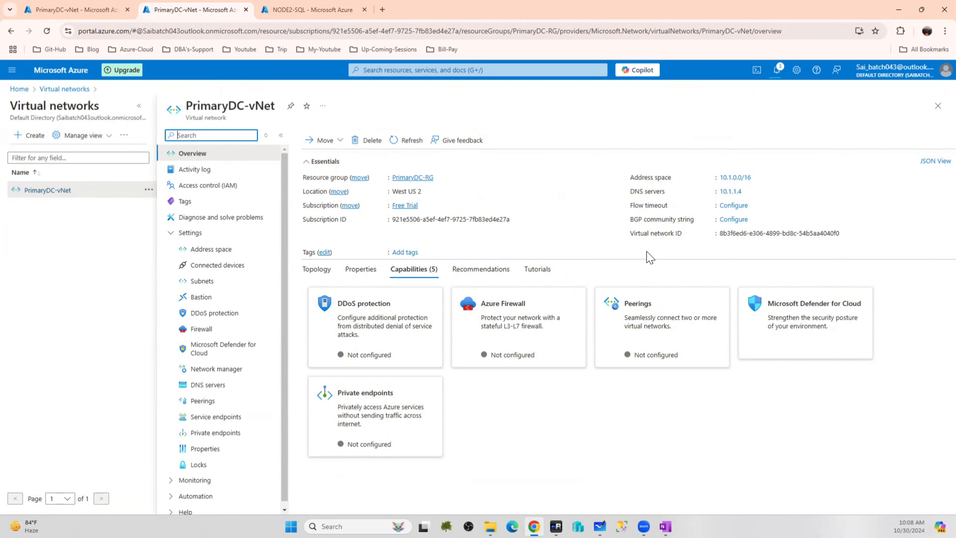
# Search the portal for 'dns' and 'domai', then go back to the Virtual machines list
pyautogui.click(416, 68)
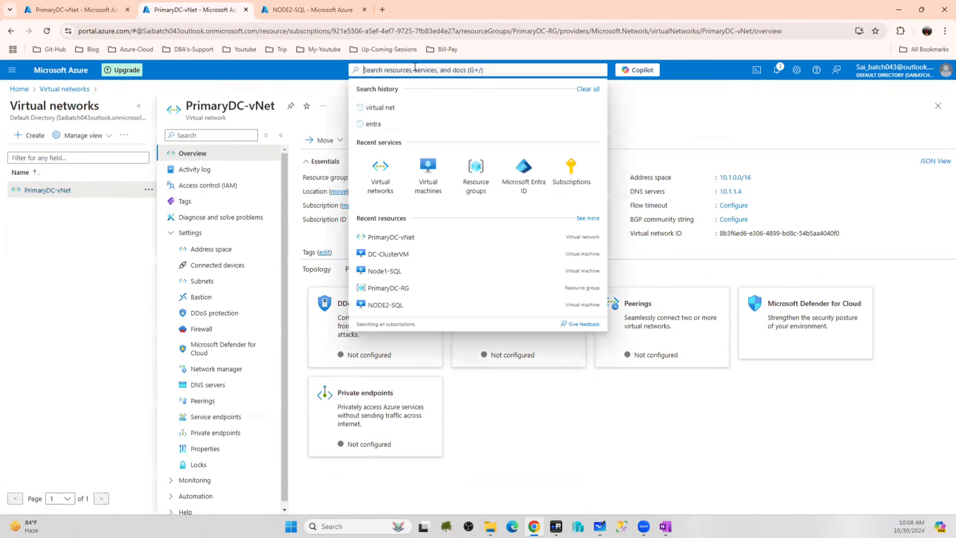
pyautogui.write('dns')
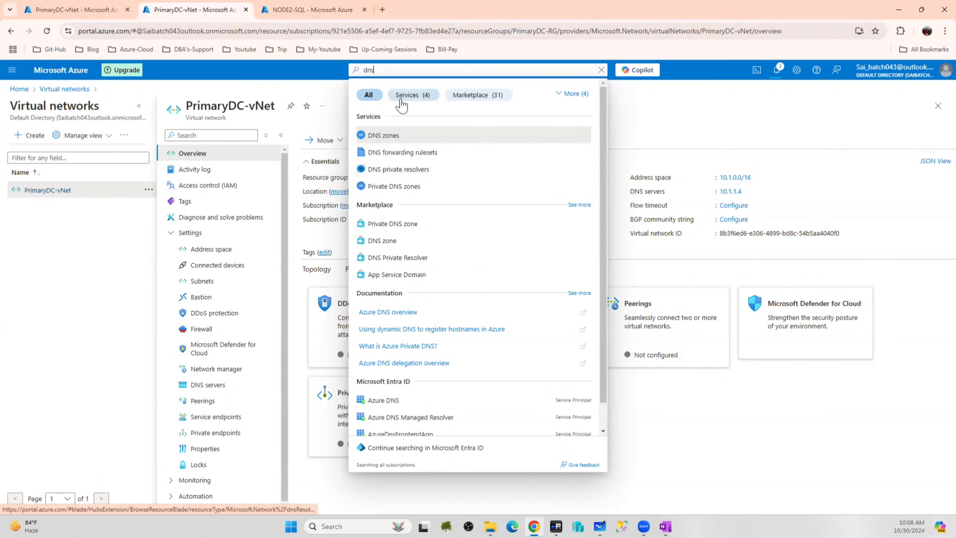
pyautogui.write('domai')
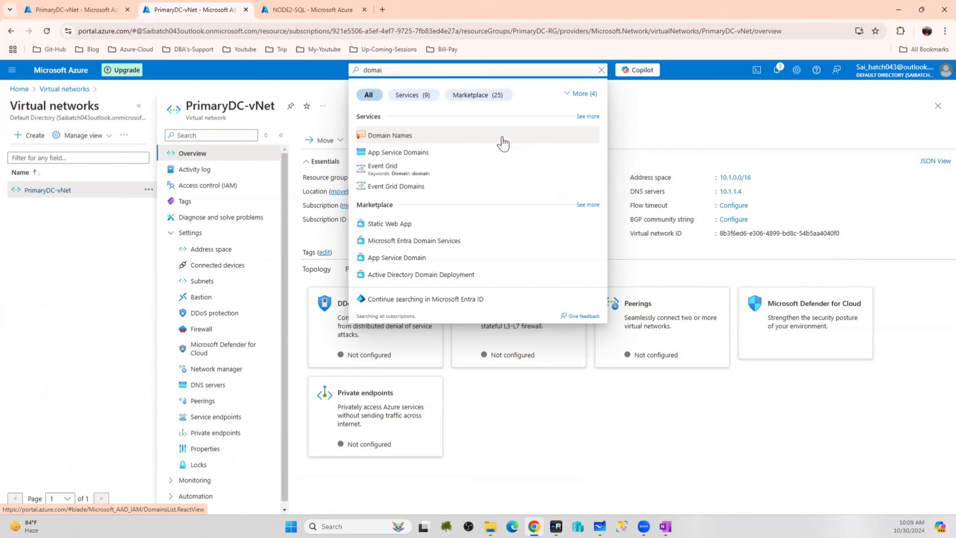
pyautogui.click(69, 77)
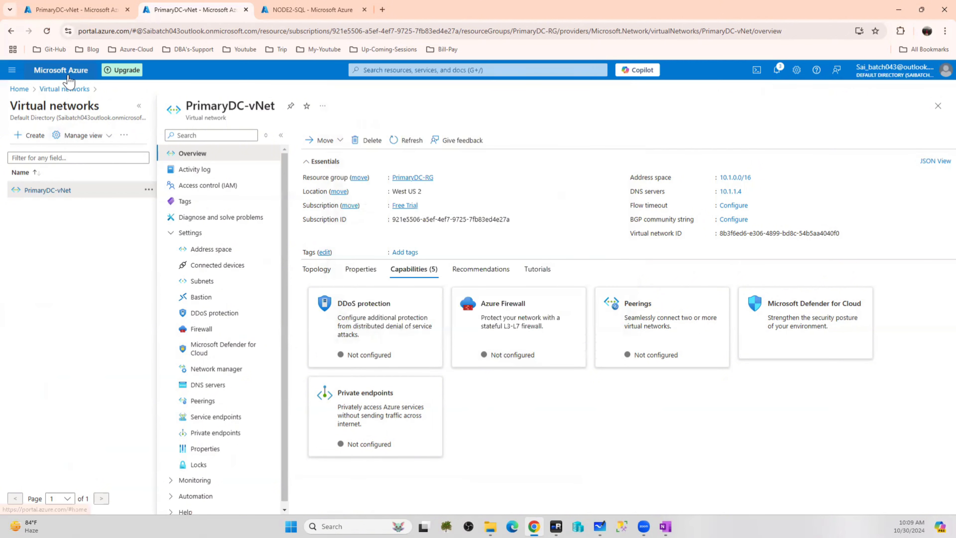
pyautogui.click(69, 77)
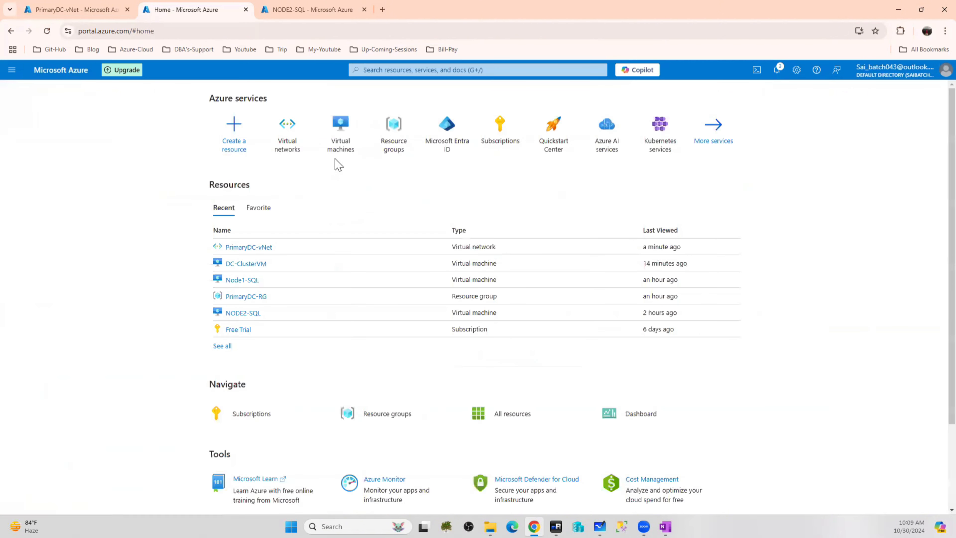
pyautogui.click(342, 143)
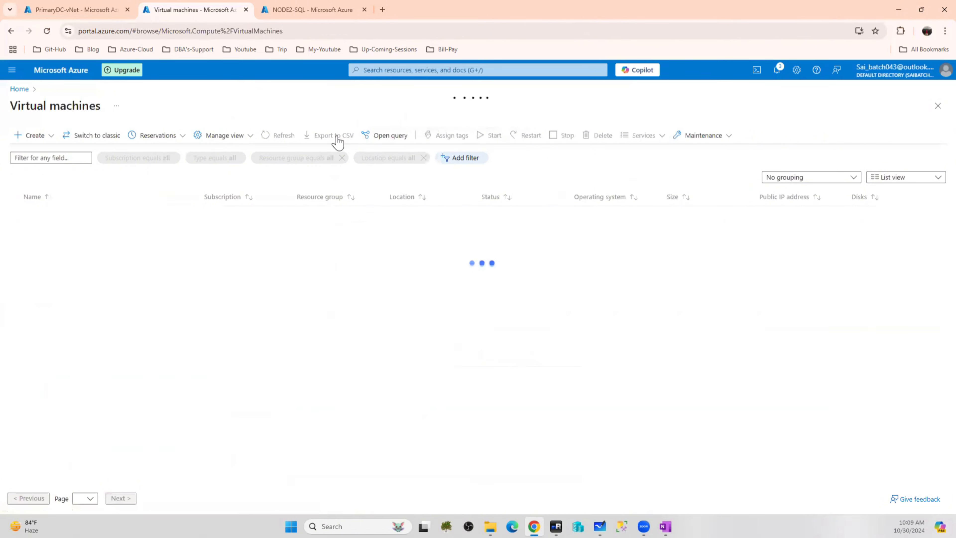